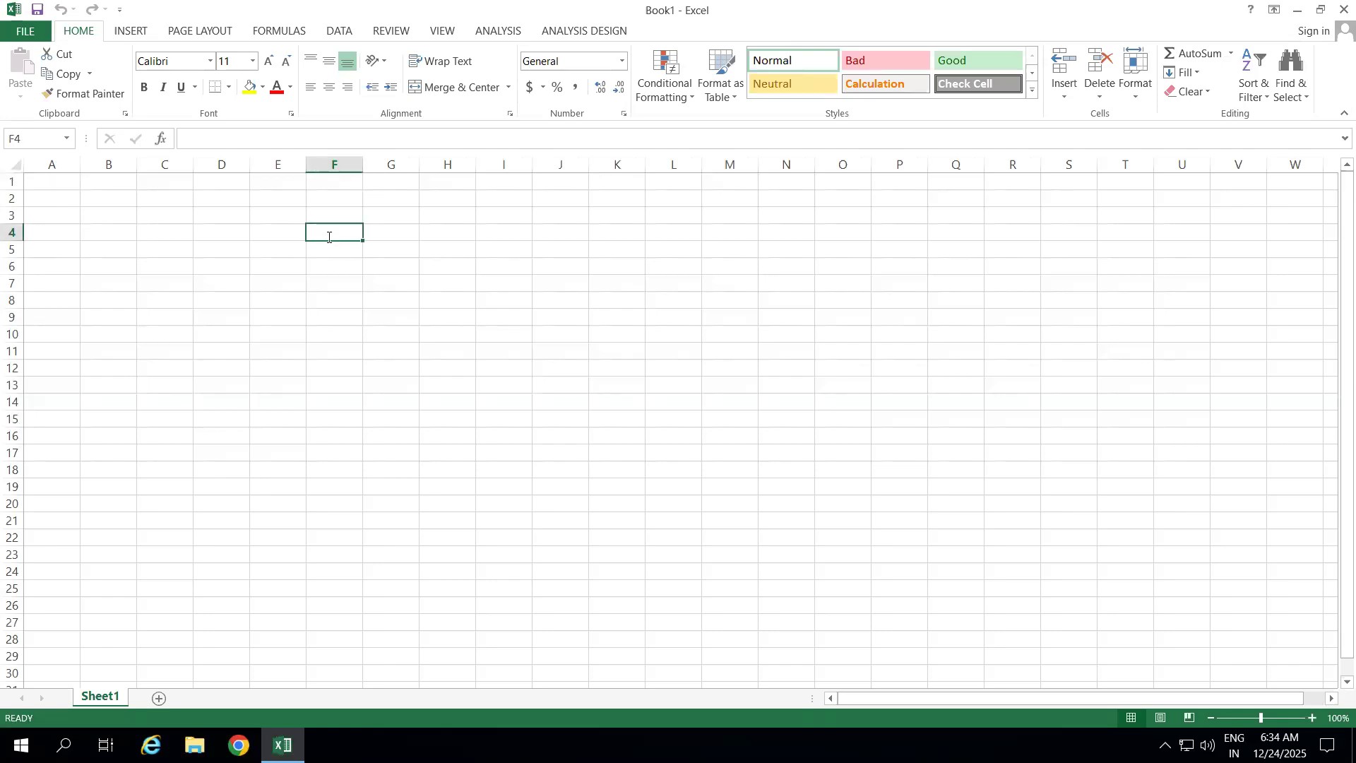
# Step: Enter the heading Transformations in F4 and Rule Types in H4, widening column F to fit its text
pyautogui.write('Transformations')
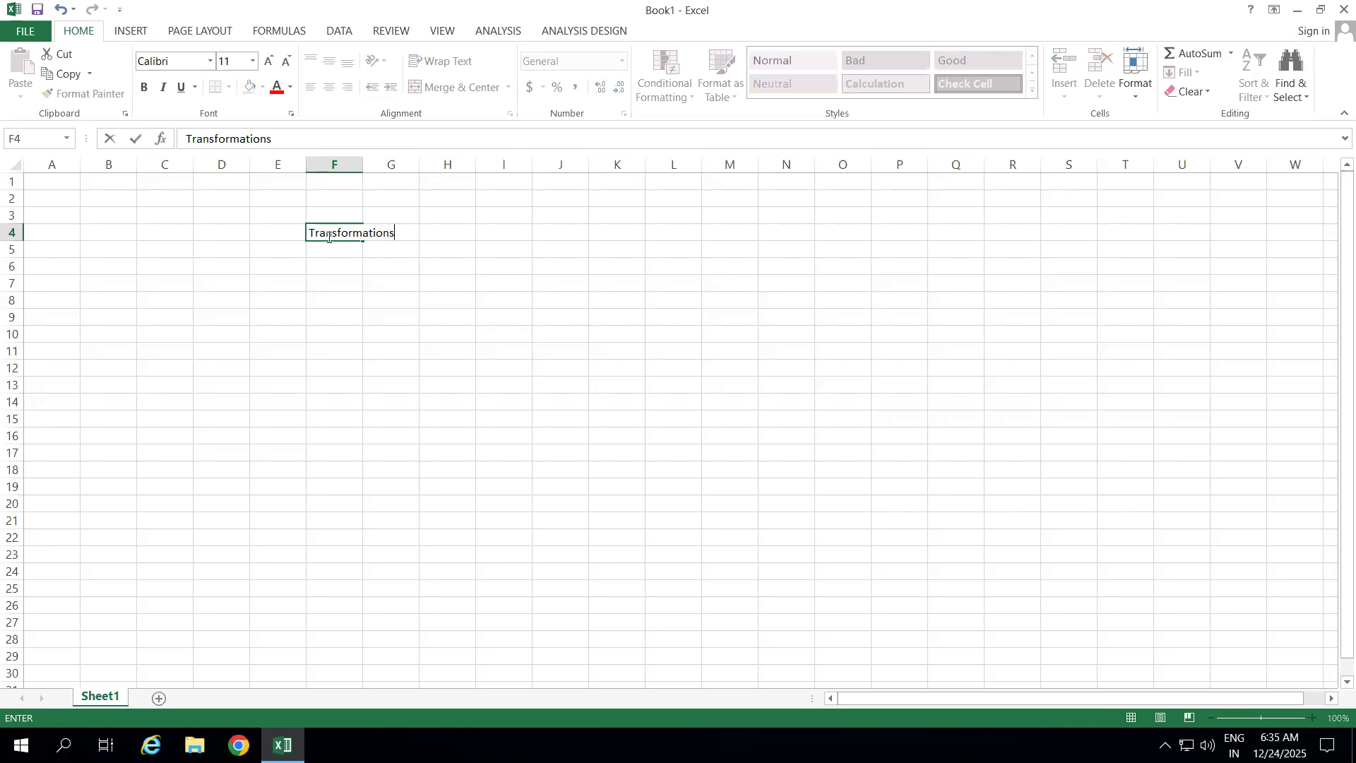
pyautogui.click(401, 299)
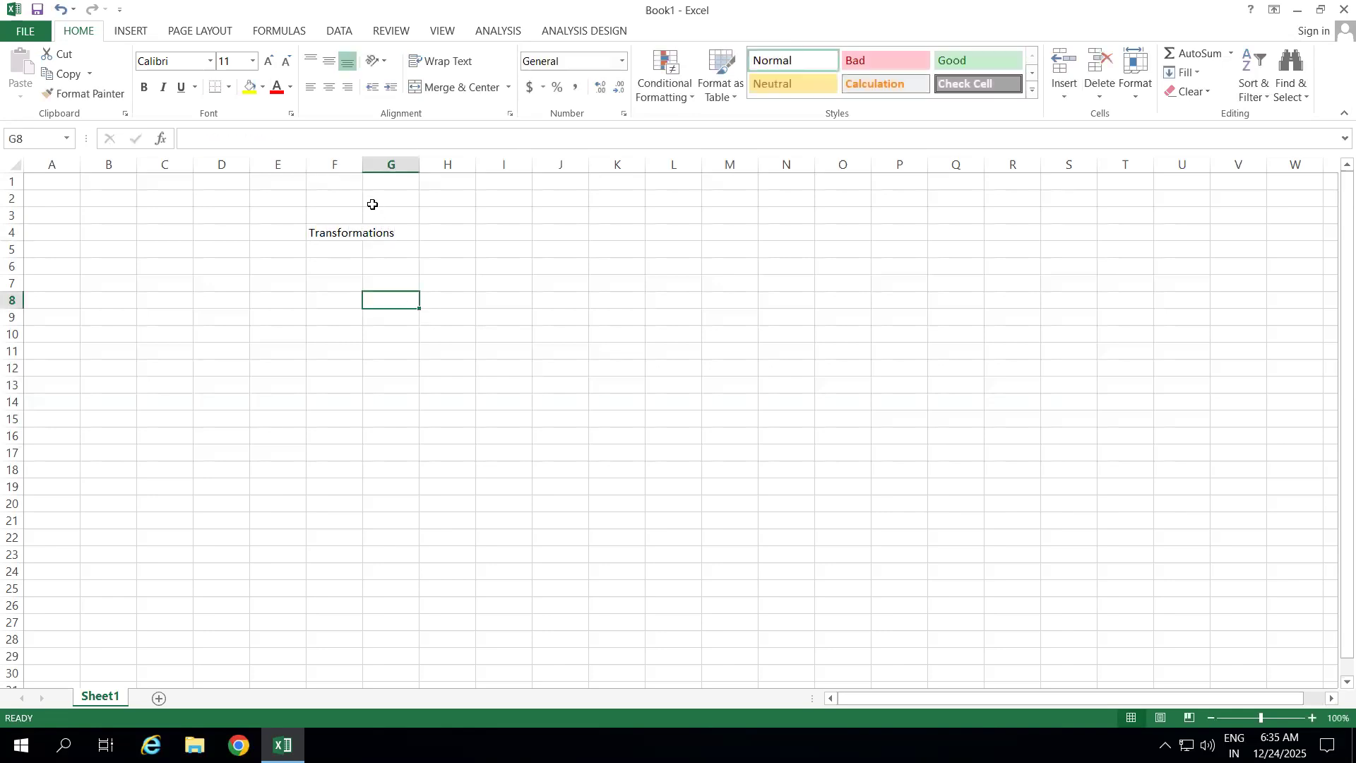
pyautogui.moveTo(362, 162); pyautogui.dragTo(403, 164)
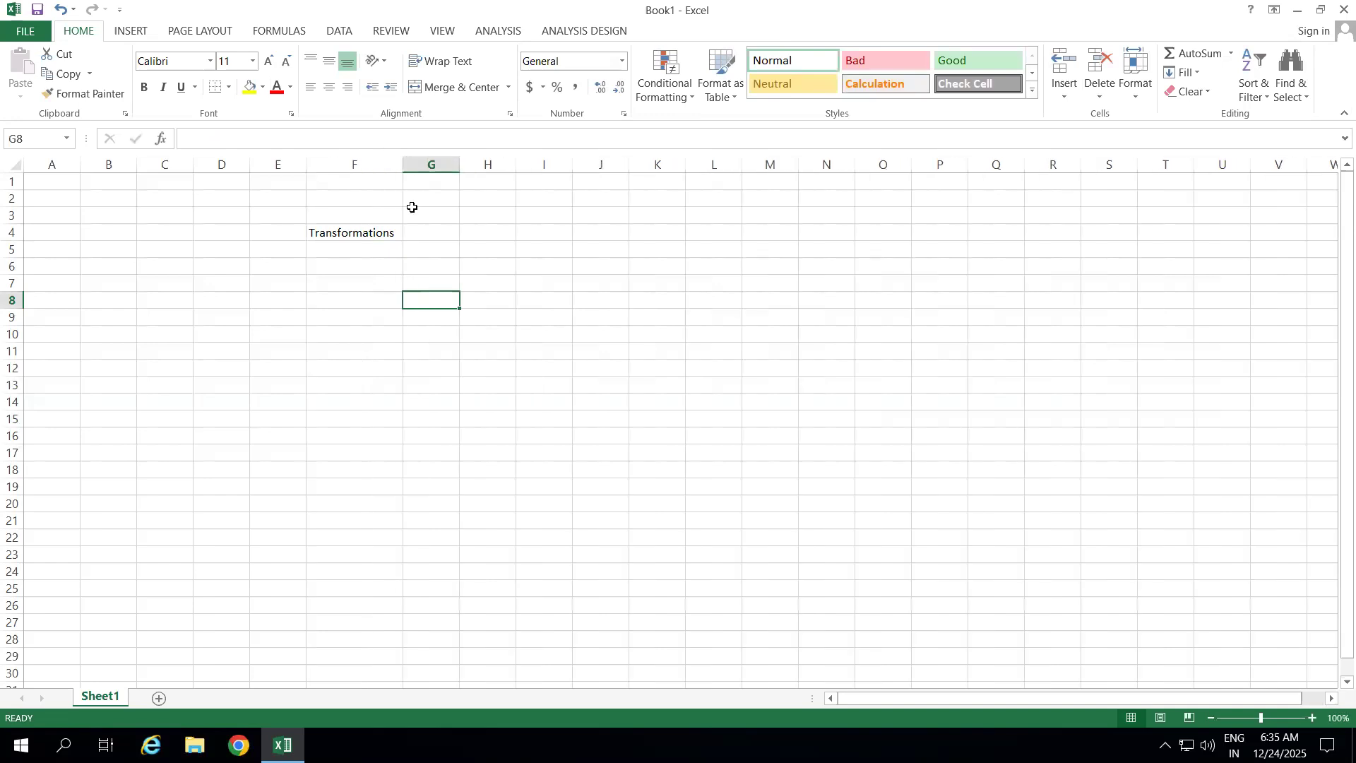
pyautogui.click(491, 233)
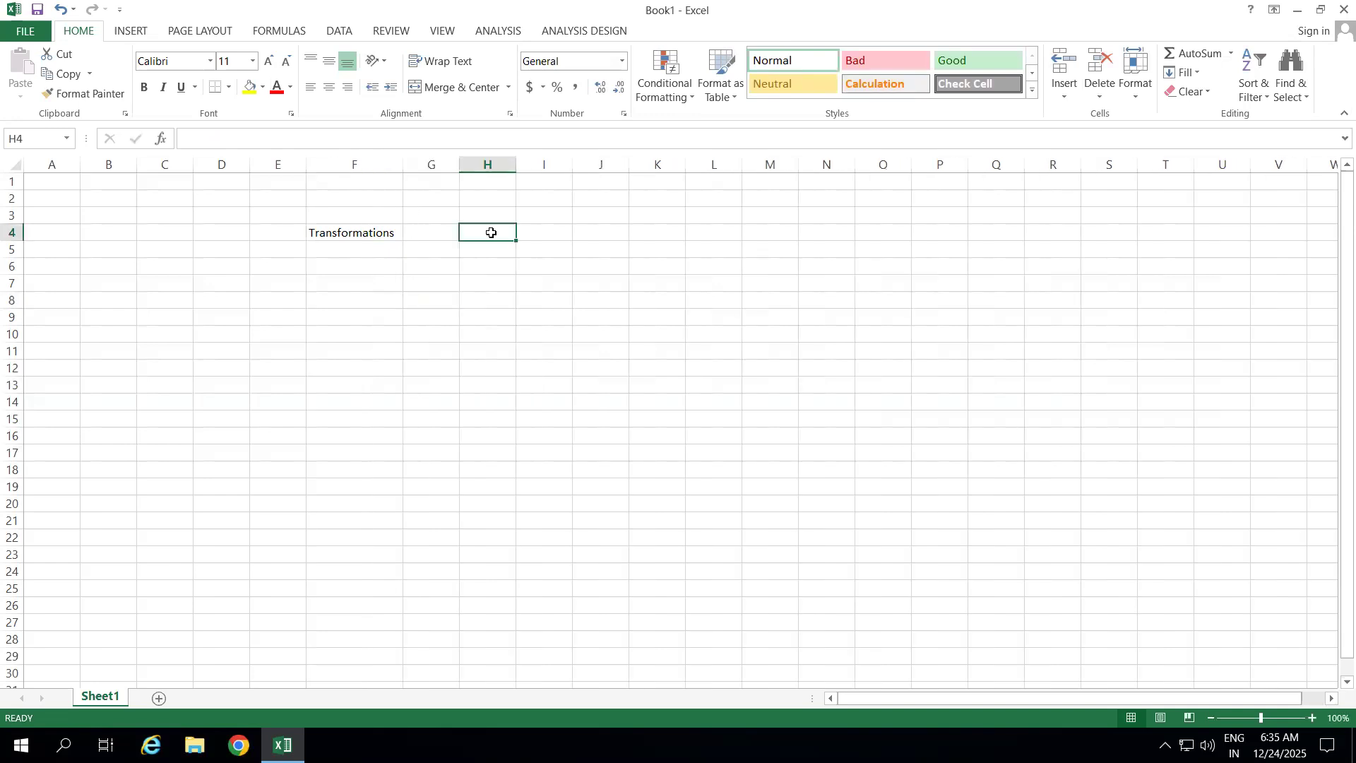
pyautogui.write('Rule Types')
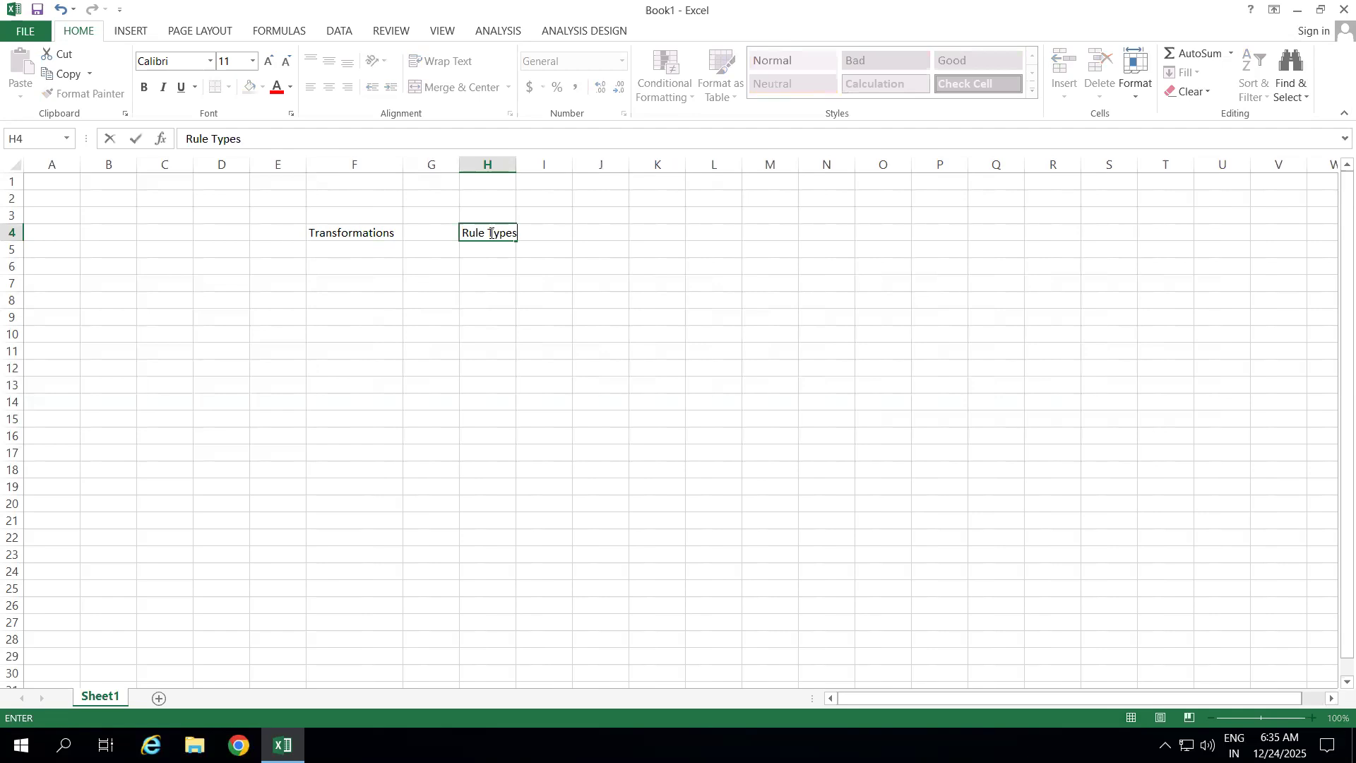
# Step: List the rule types Direct Assignment in H7, NO Transformation in H10 and Constant in H13
pyautogui.click(488, 282)
pyautogui.write('Direct A')
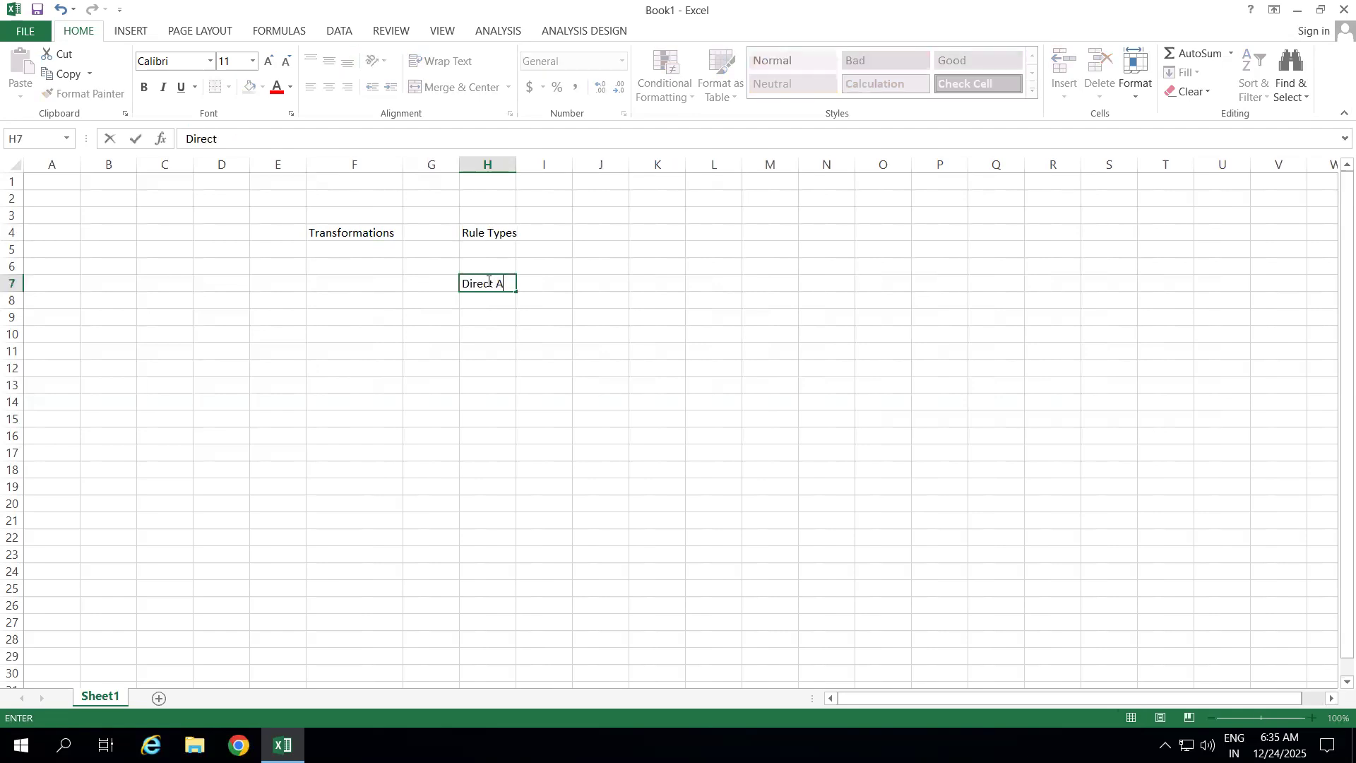
pyautogui.write('ssignment')
pyautogui.click(492, 331)
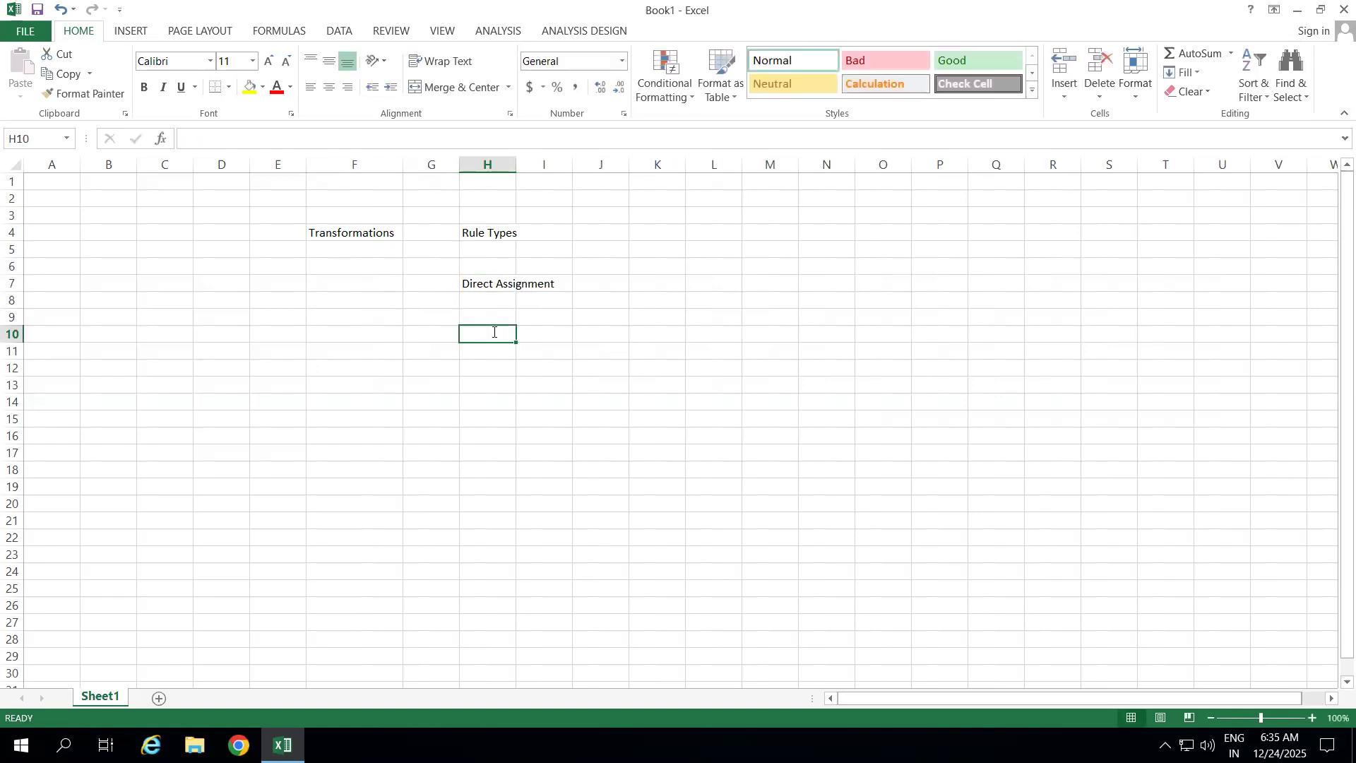
pyautogui.write('NO Transformation')
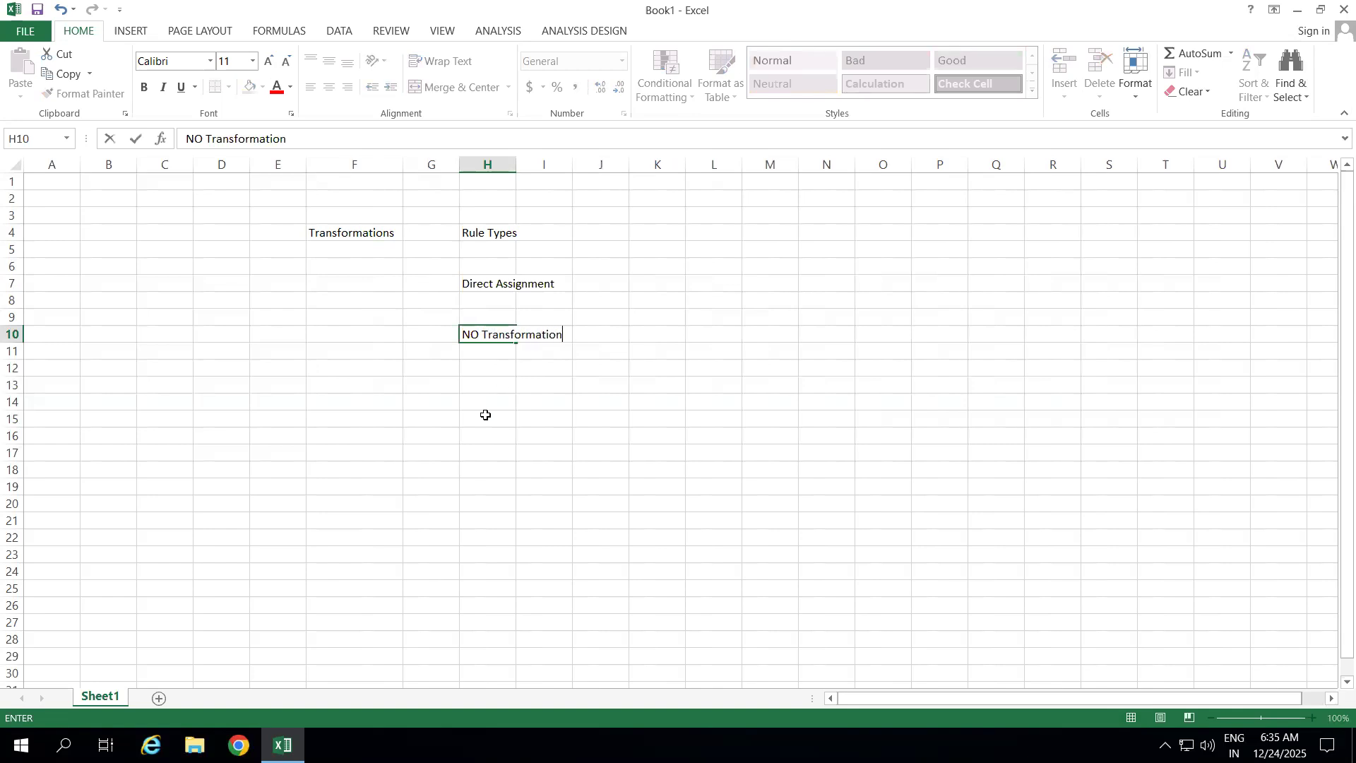
pyautogui.click(476, 388)
pyautogui.write('COnstant')
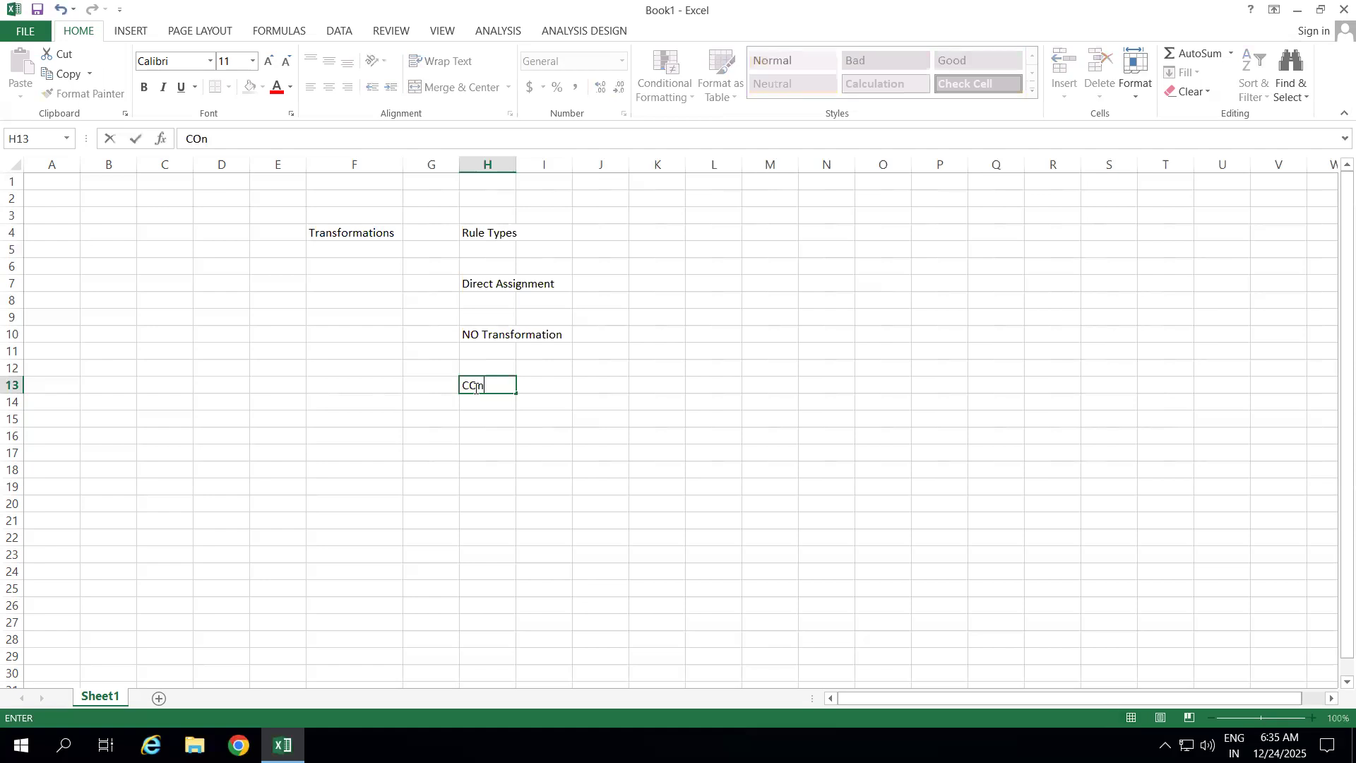
# Step: Add Formula in H16, Routine in H19 and Read Master Data in H23, and widen column H to fit
pyautogui.click(479, 443)
pyautogui.write('FOrmula')
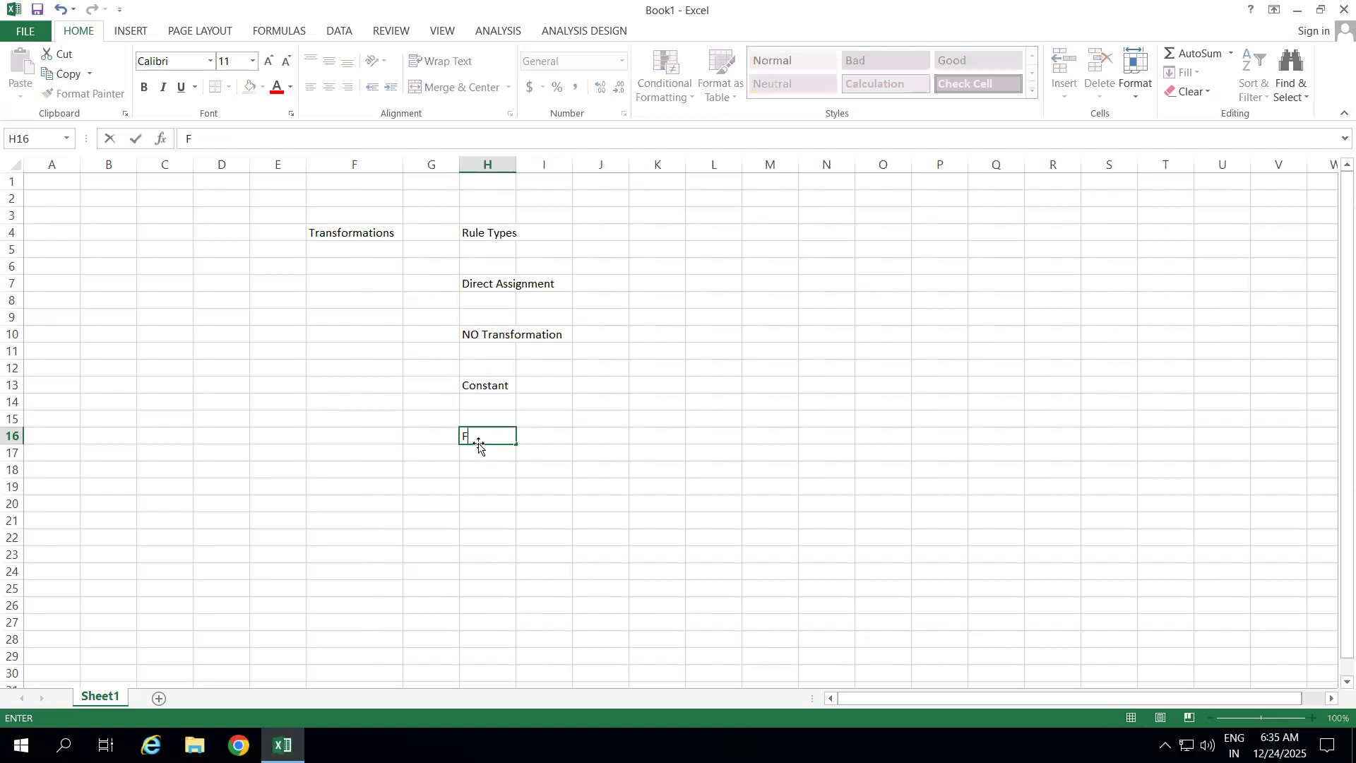
pyautogui.click(475, 491)
pyautogui.write('Routine')
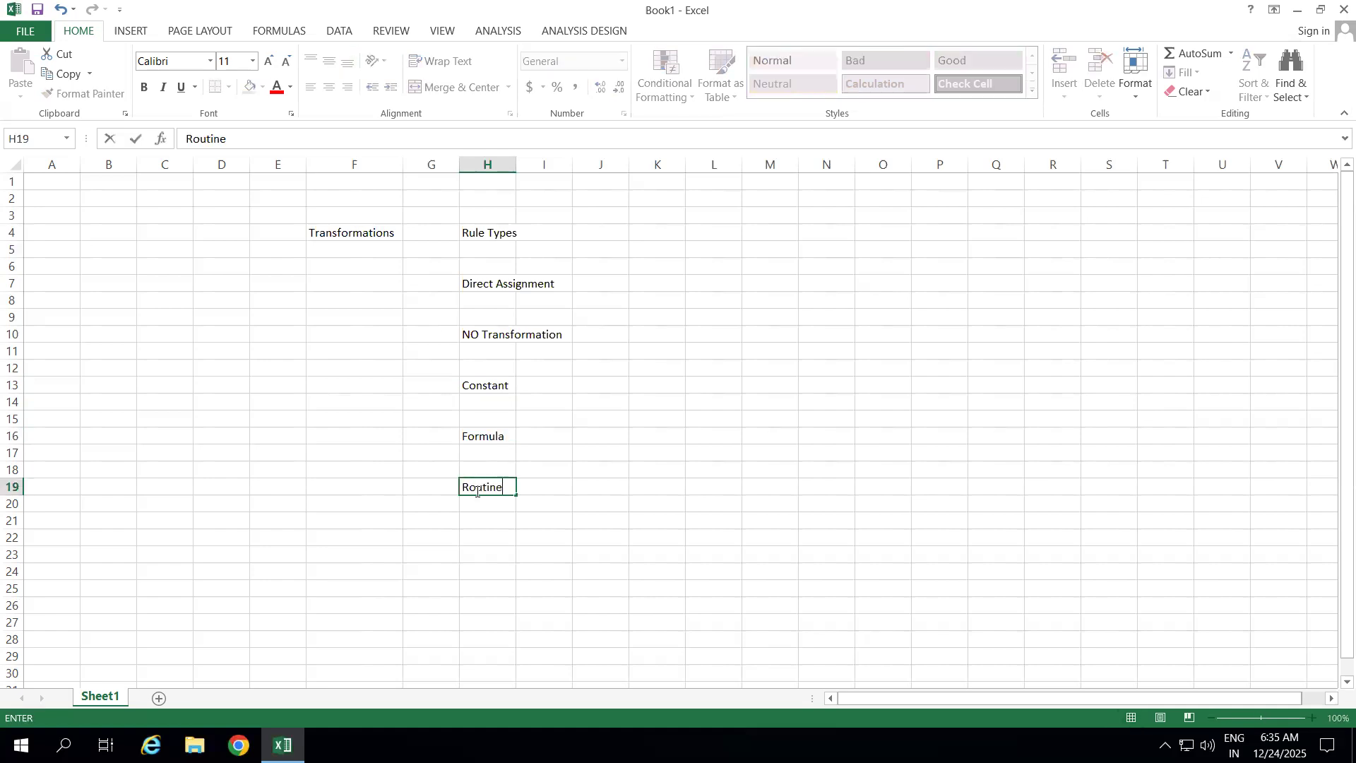
pyautogui.click(476, 553)
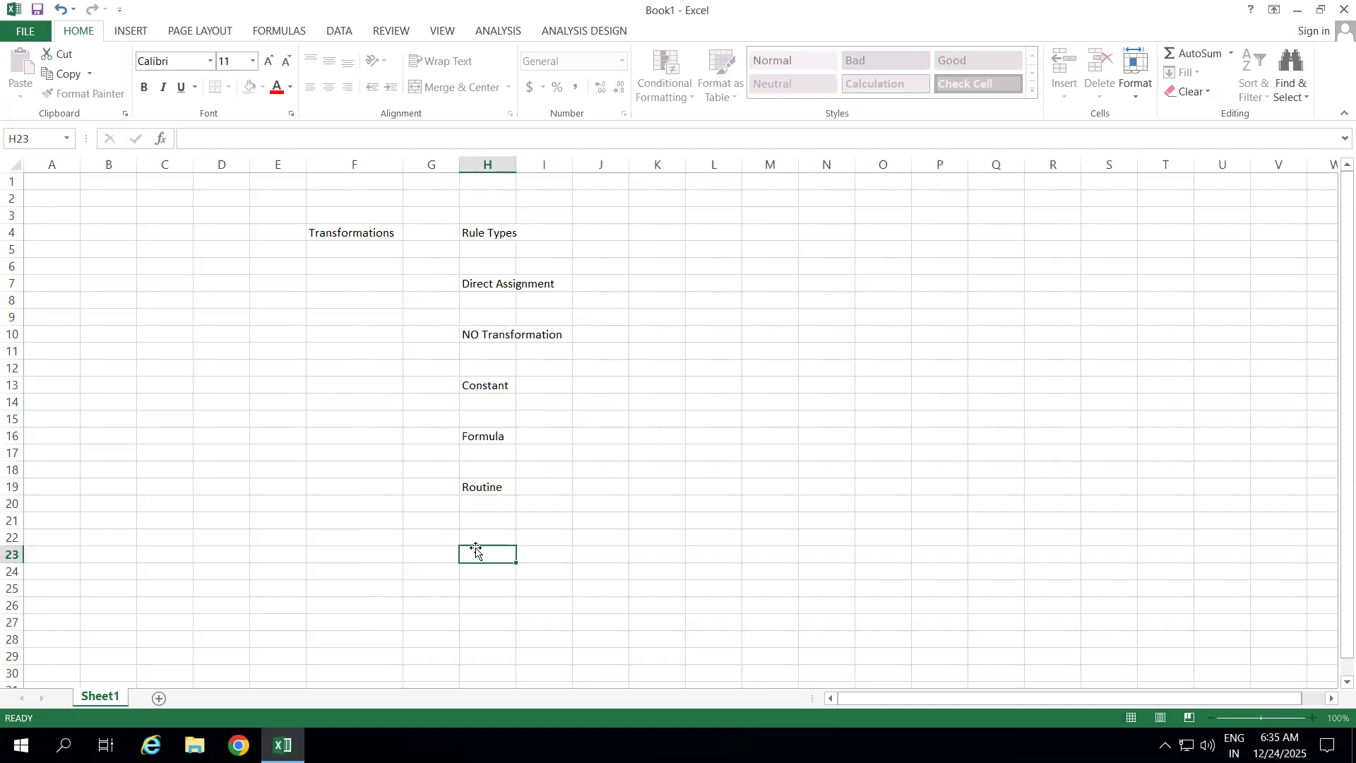
pyautogui.write('Read Master Data')
pyautogui.click(601, 505)
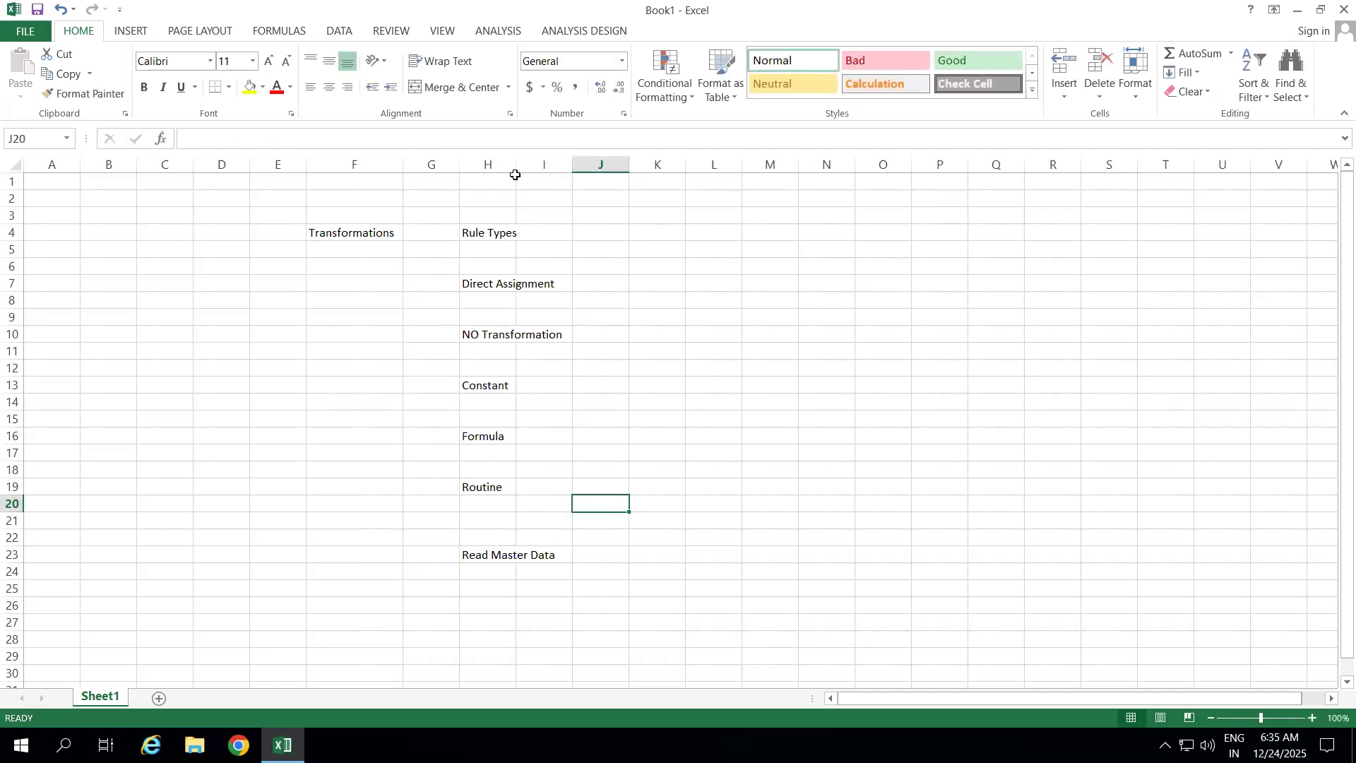
pyautogui.moveTo(516, 167); pyautogui.dragTo(581, 174)
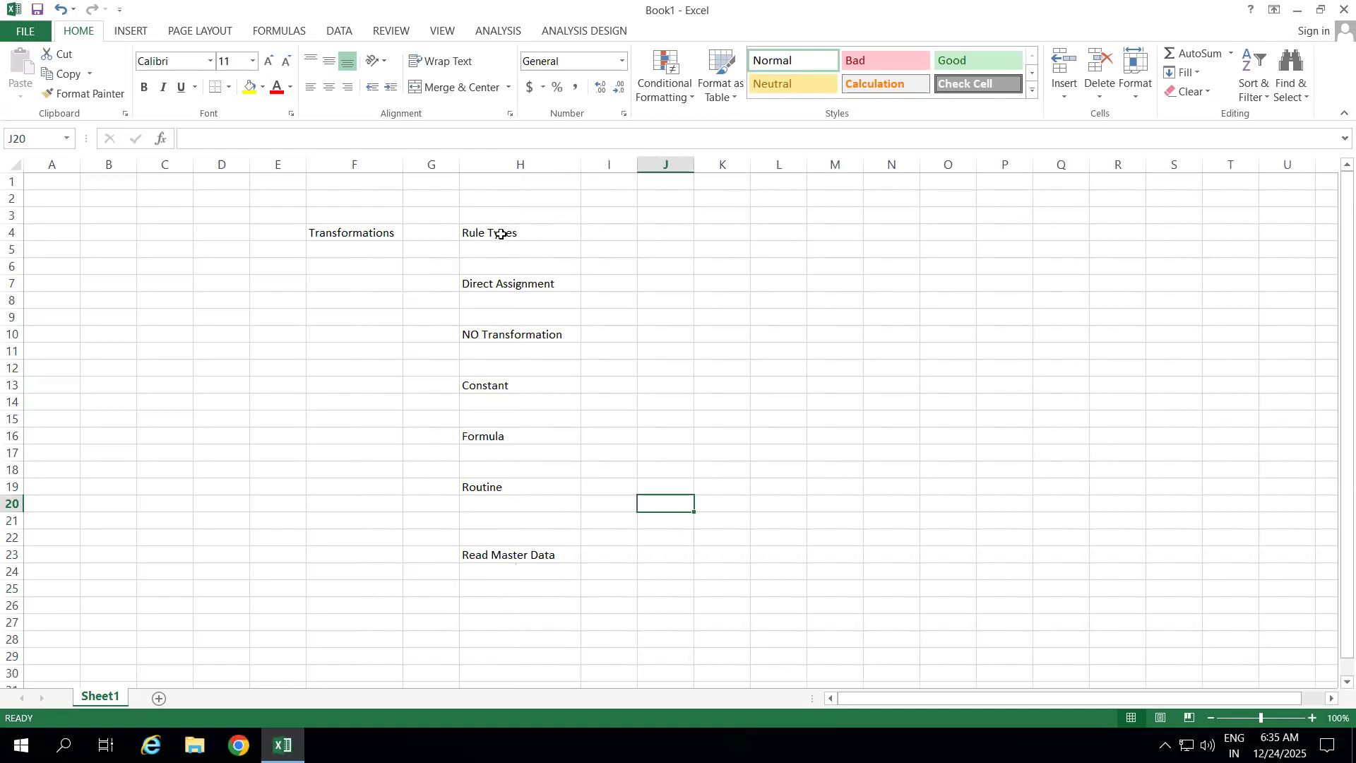
# Step: Enter 6 in G4 before the Rule Types heading and the status Completed in I7 for Direct Assignment
pyautogui.click(498, 232)
pyautogui.click(446, 235)
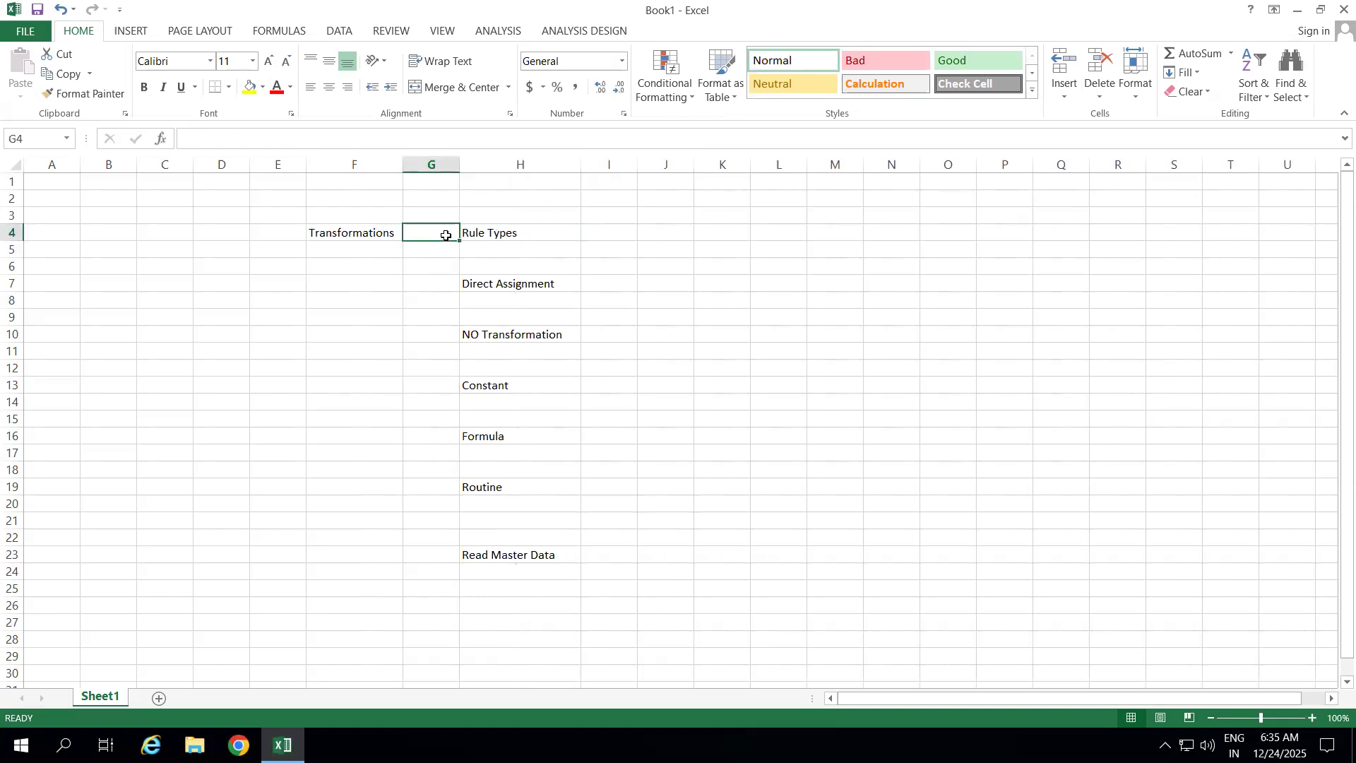
pyautogui.write('6')
pyautogui.click(620, 287)
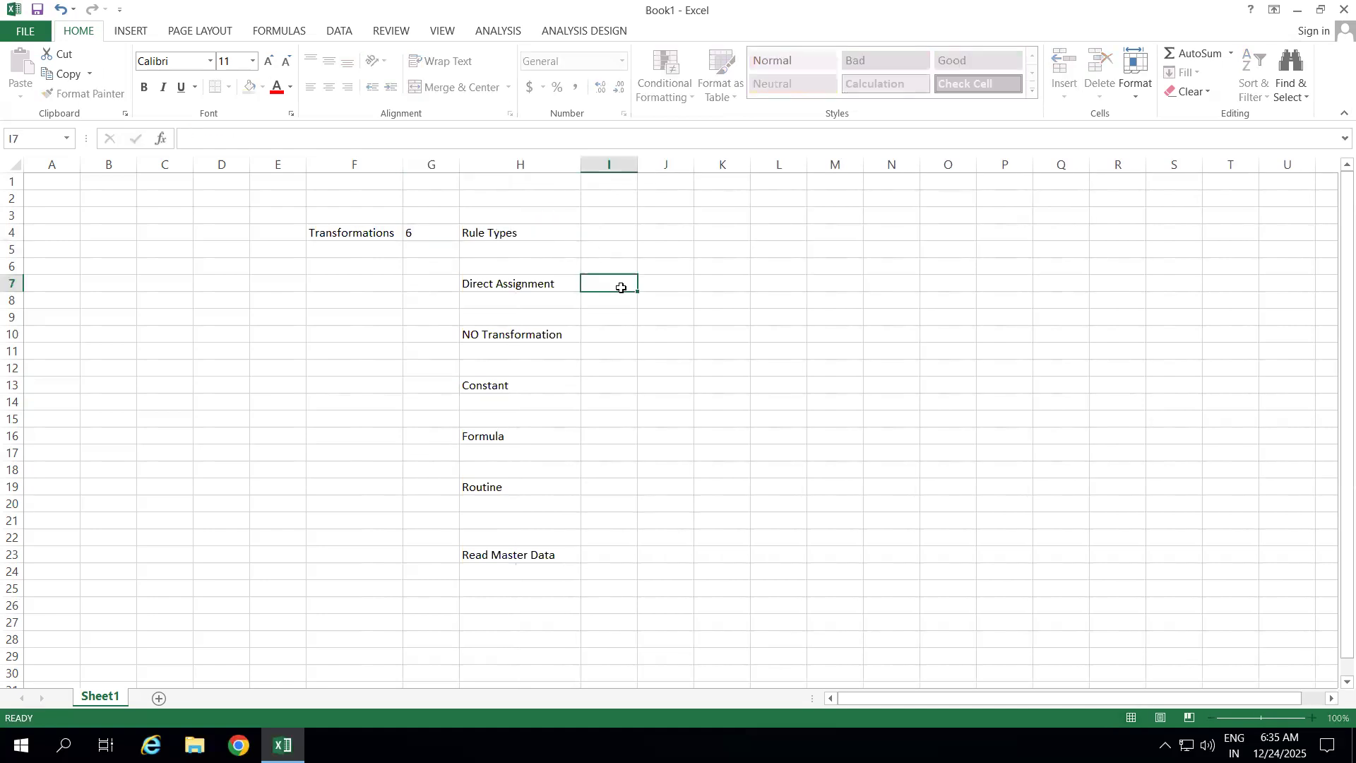
pyautogui.write('Completed')
pyautogui.click(689, 363)
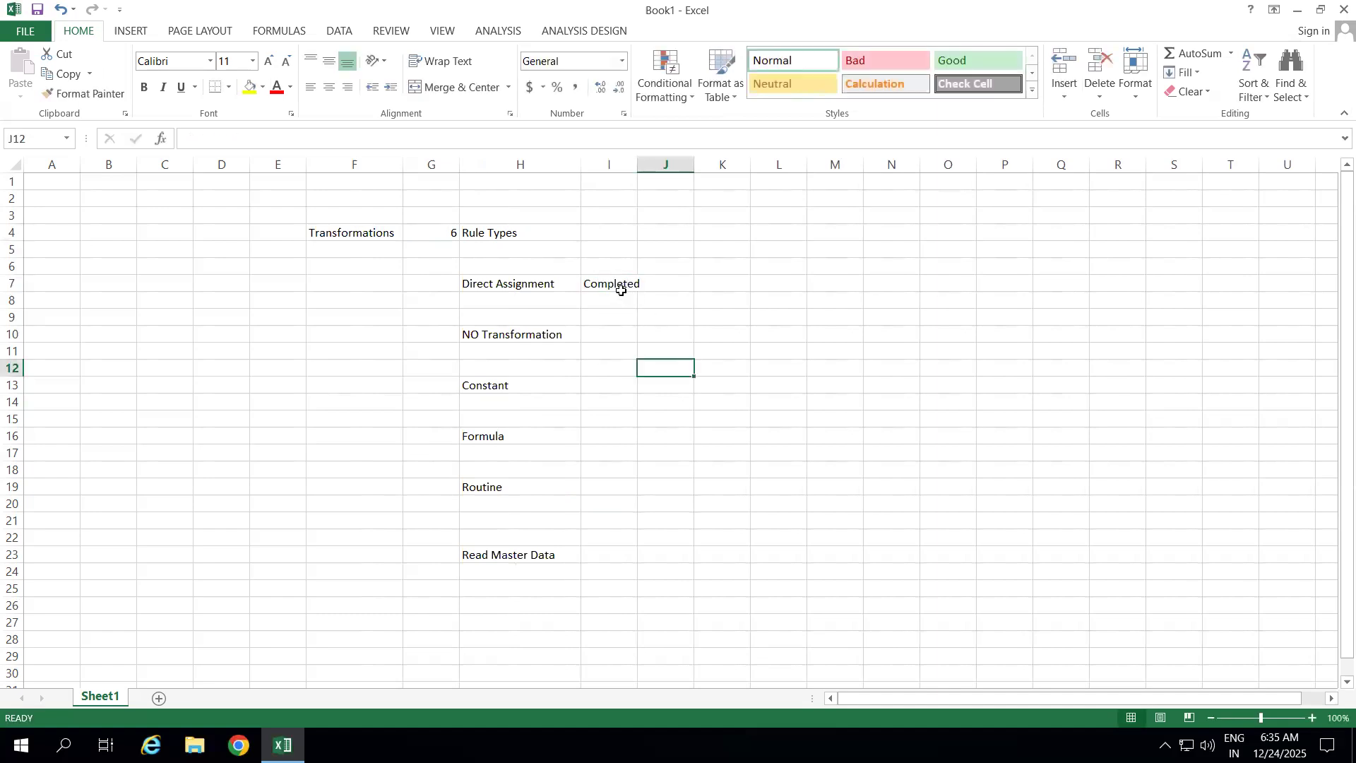
# Step: Copy the Completed status from I7 to I10, I13, I16 and I19 for the rule types through Routine
pyautogui.click(618, 284)
pyautogui.hotkey('ctrl', 'c')
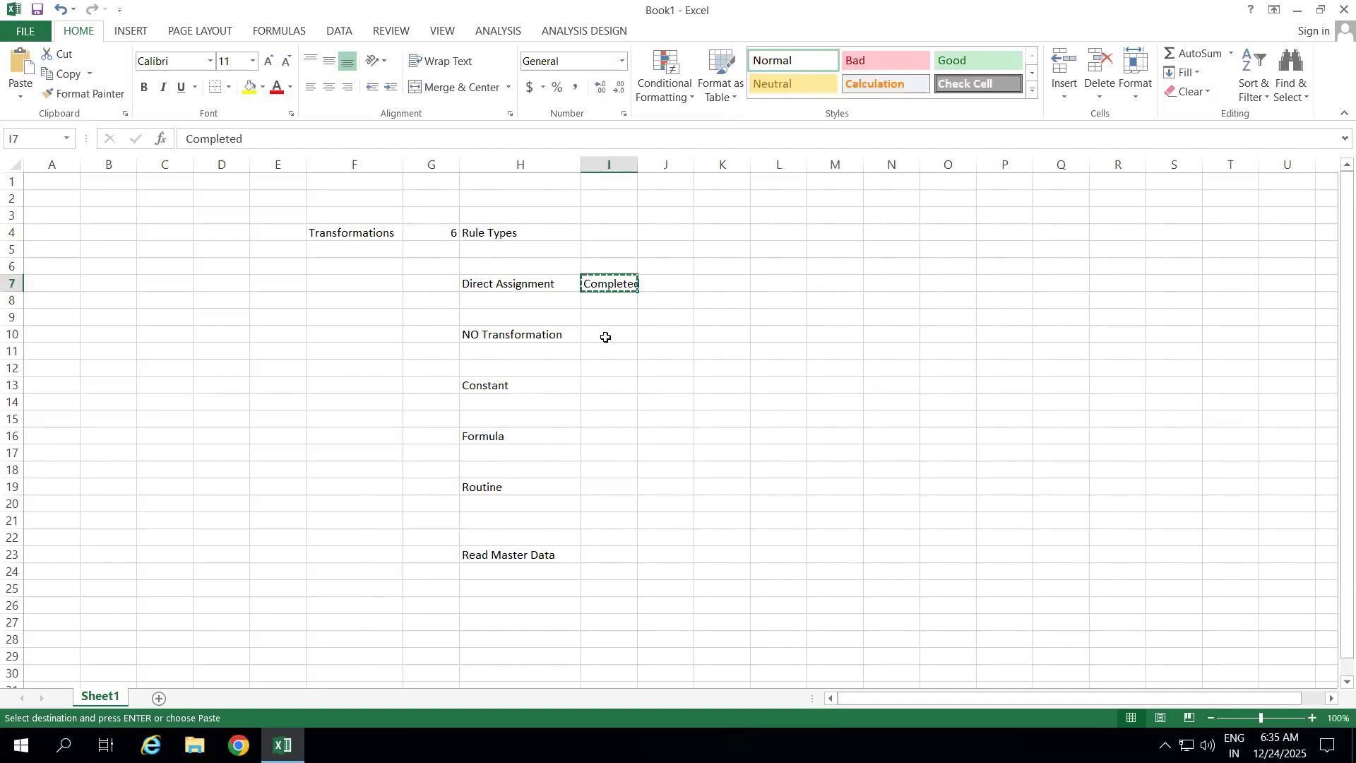
pyautogui.click(606, 337)
pyautogui.hotkey('ctrl', 'v')
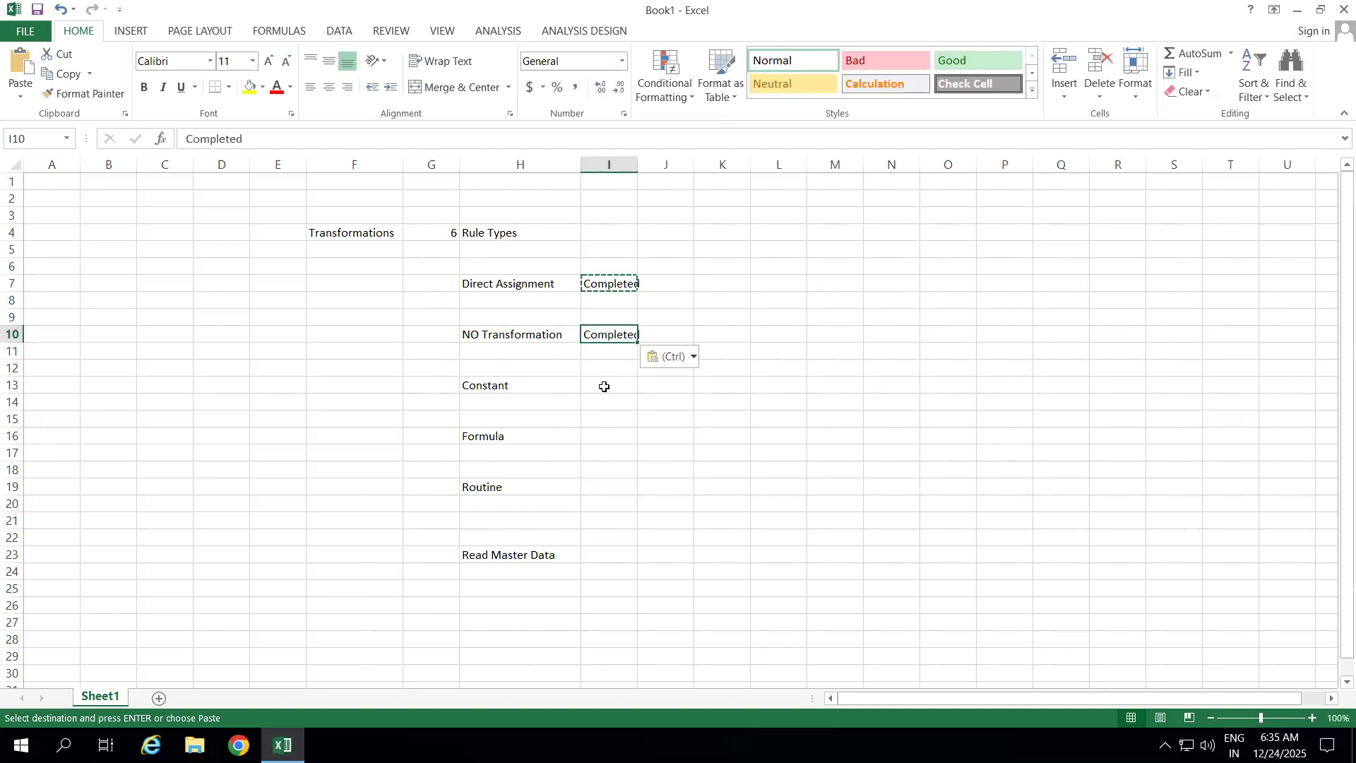
pyautogui.click(604, 387)
pyautogui.hotkey('ctrl', 'v')
pyautogui.click(602, 437)
pyautogui.hotkey('ctrl', 'v')
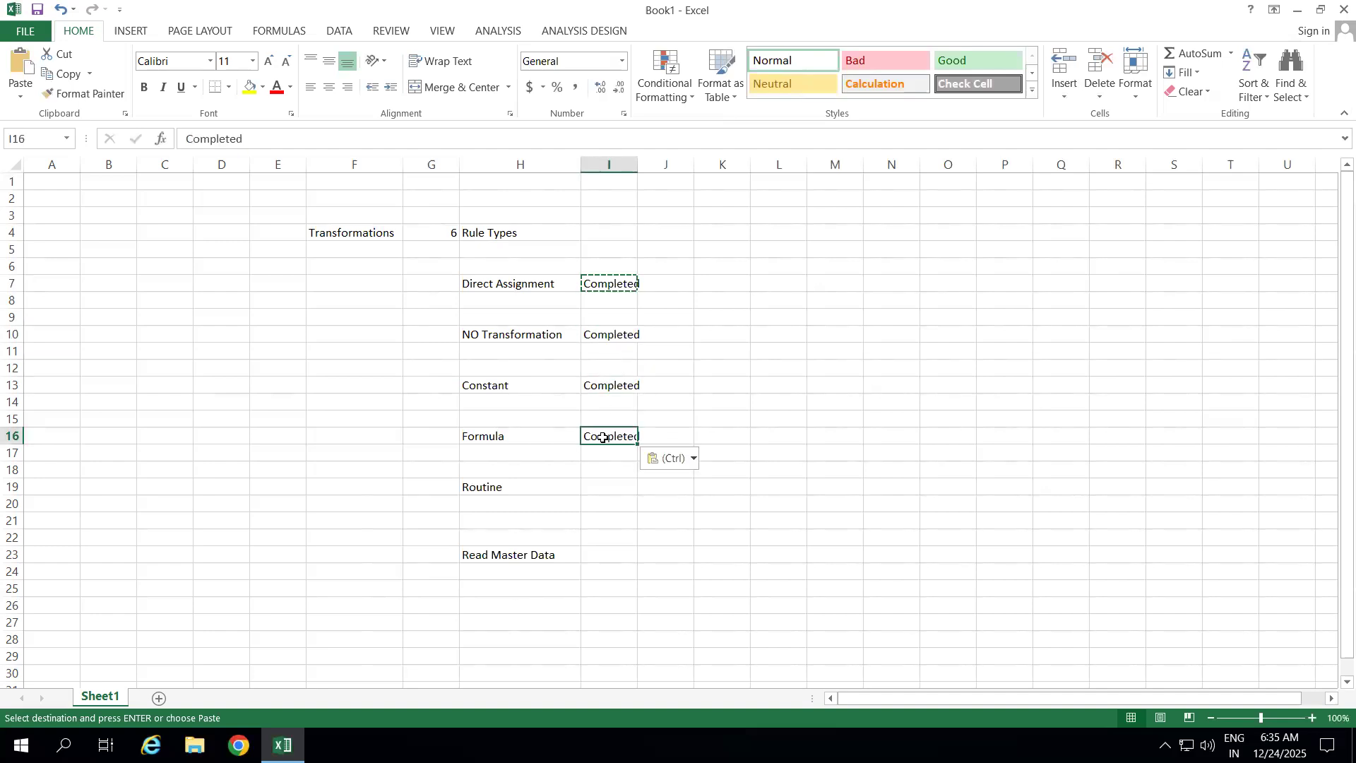
pyautogui.click(602, 487)
pyautogui.hotkey('ctrl', 'v')
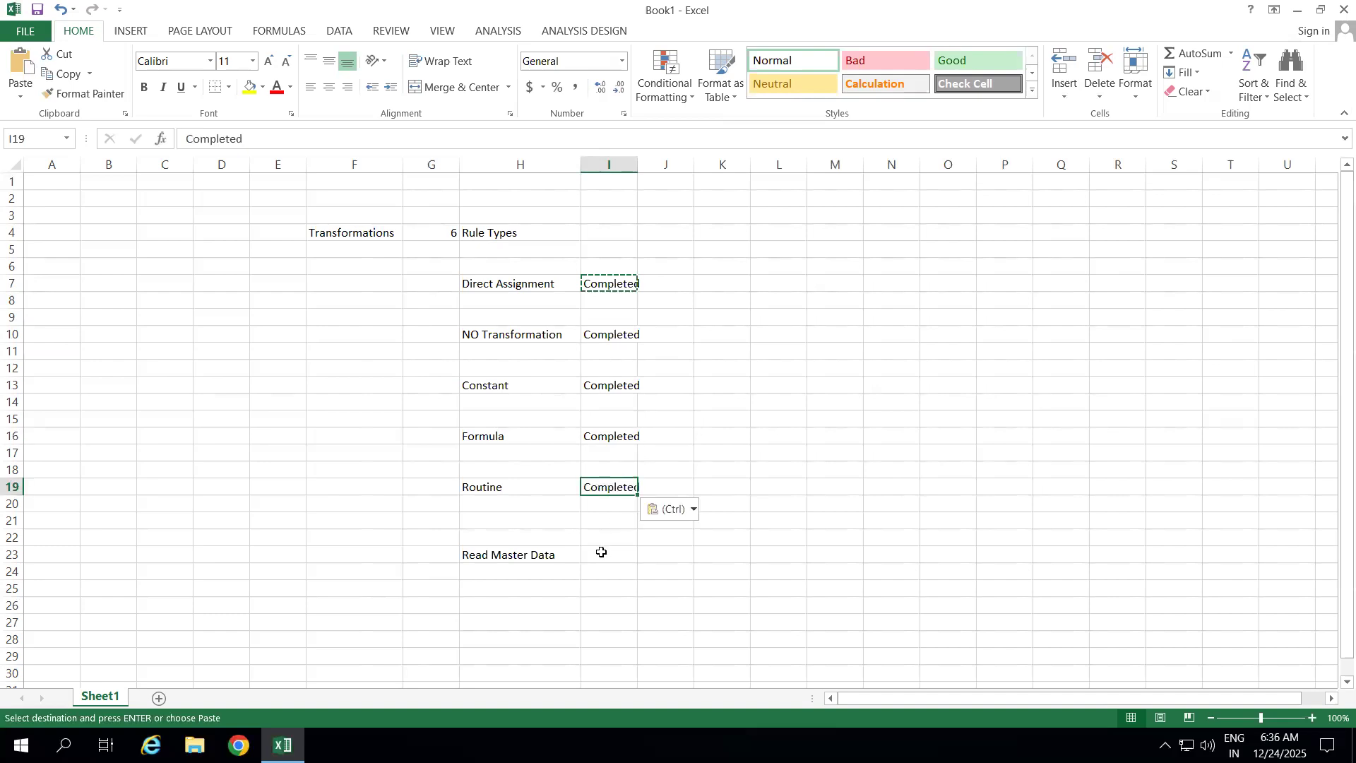
# Step: Enter the status In Progress in I23 for Read Master Data and widen column I to fit
pyautogui.click(601, 553)
pyautogui.write('In Pro')
pyautogui.press('BackSpace')
pyautogui.write('ogress')
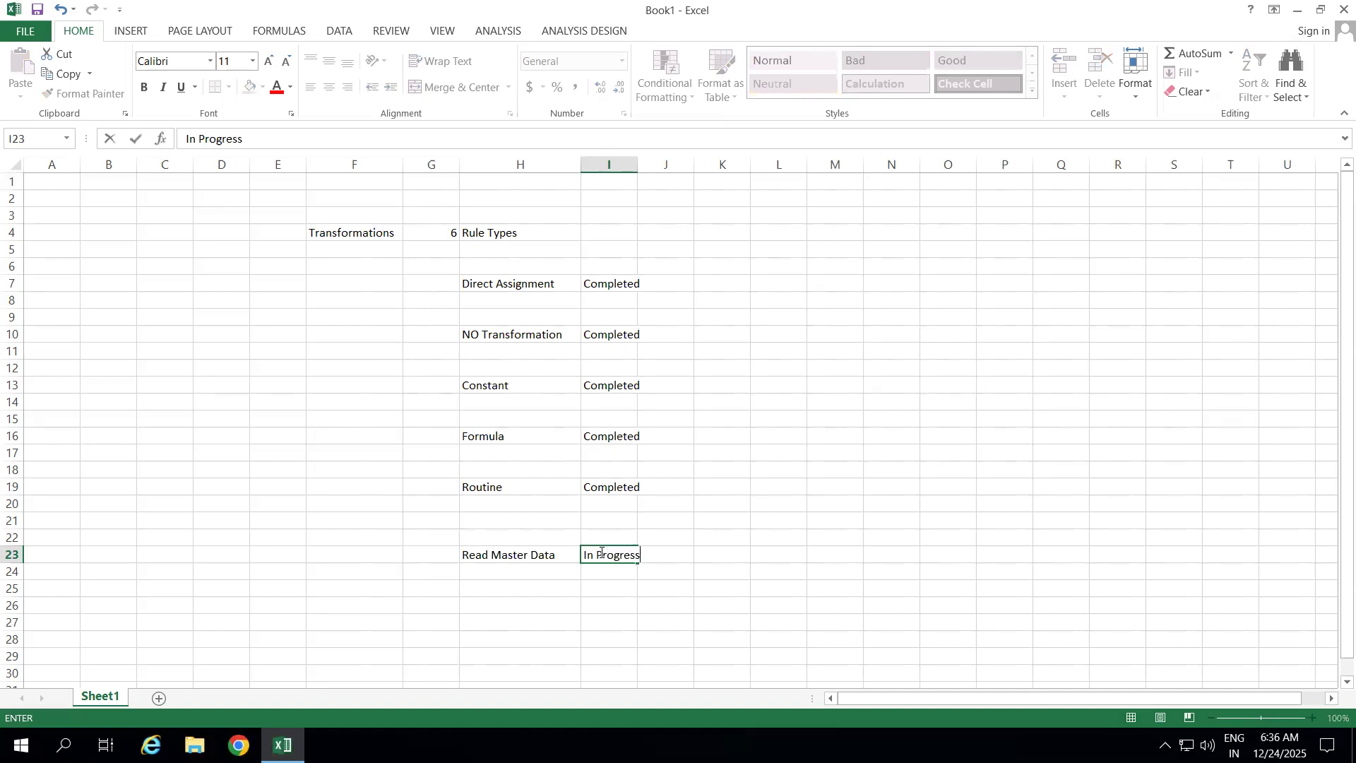
pyautogui.click(720, 566)
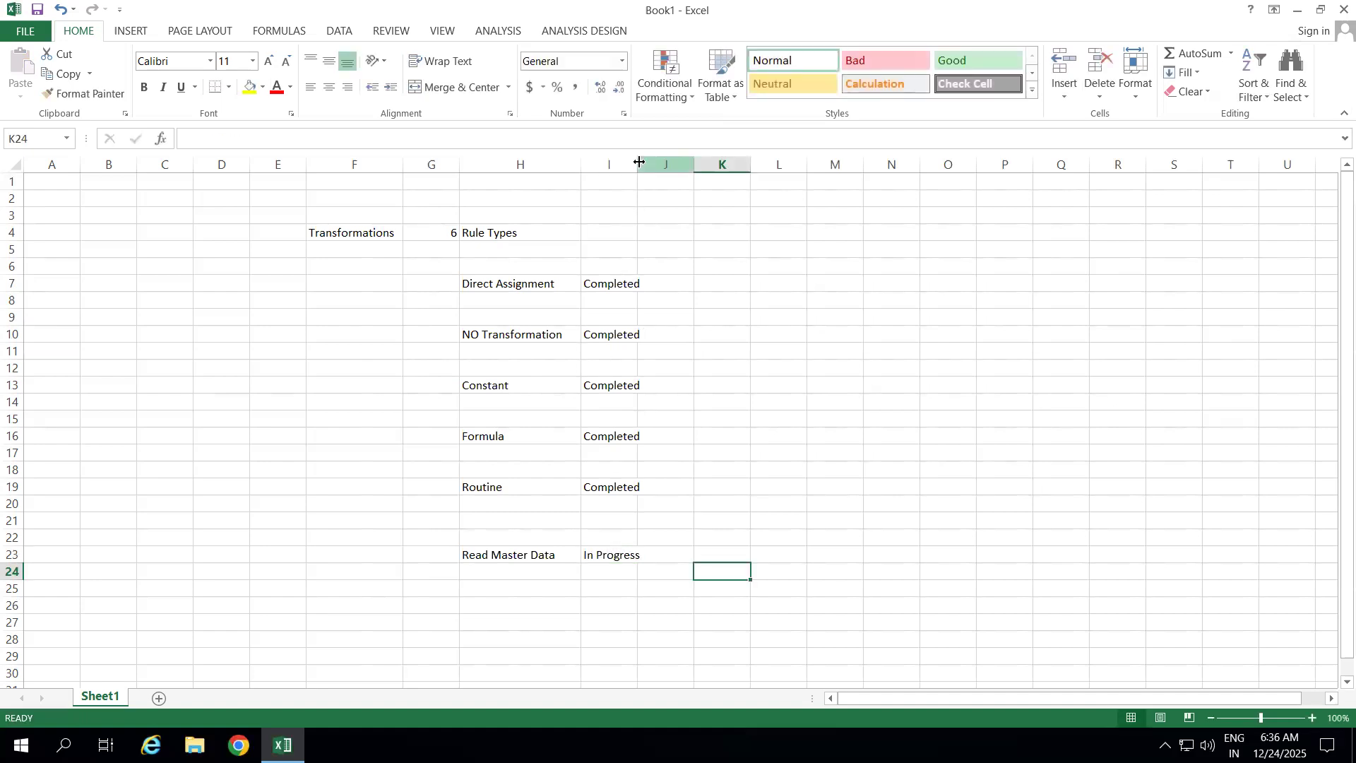
pyautogui.moveTo(639, 162); pyautogui.dragTo(667, 162)
pyautogui.click(783, 404)
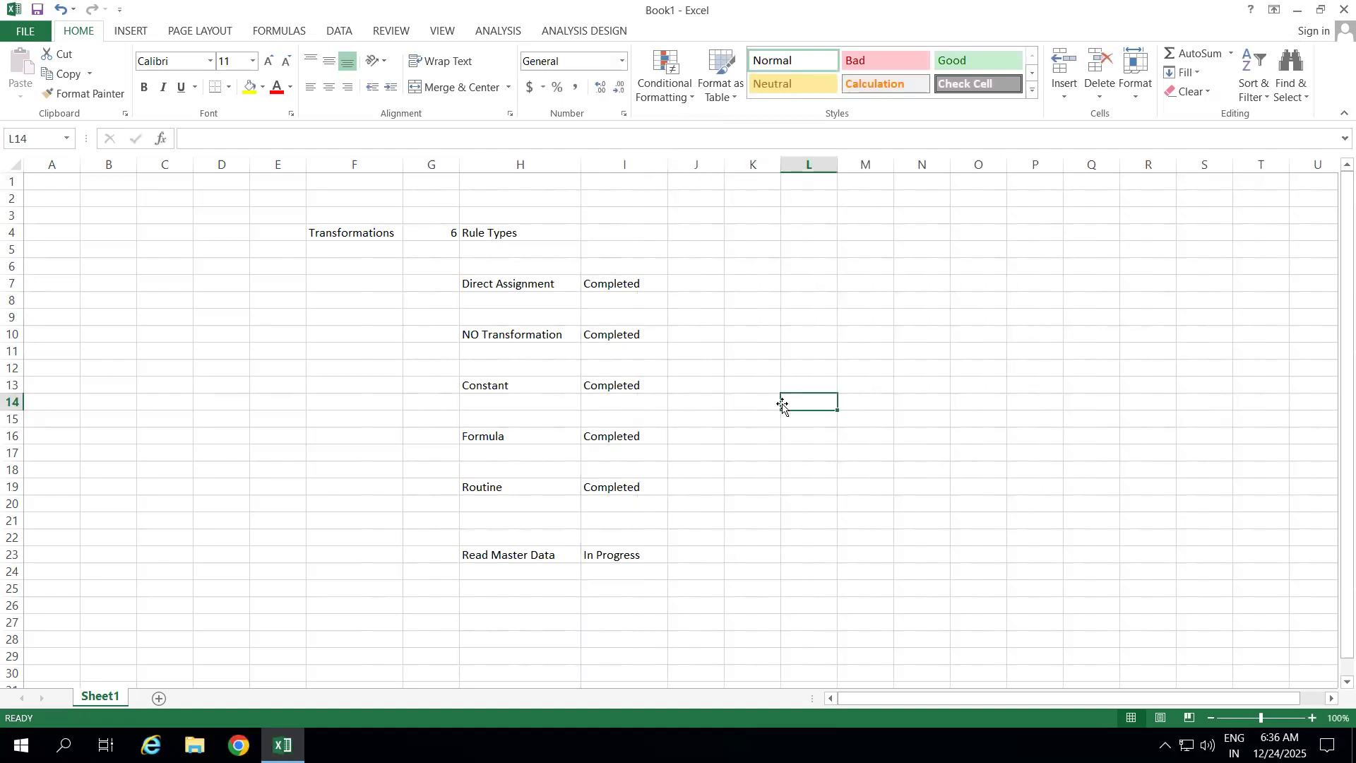
# Step: Enter the note "BW on HANA Completed But unable to show you the data after the data load" in J23
pyautogui.click(699, 555)
pyautogui.write('BW')
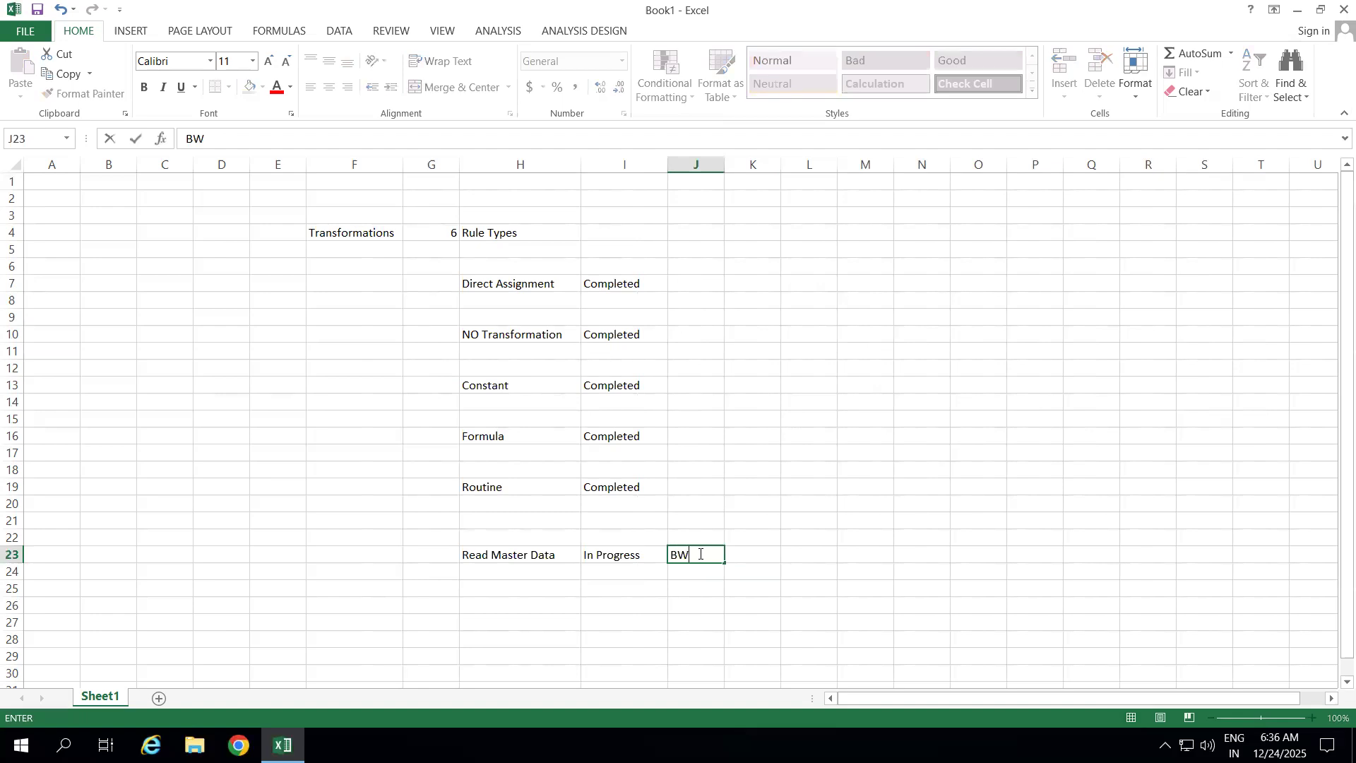
pyautogui.write(' on HANA Completed But unable to show')
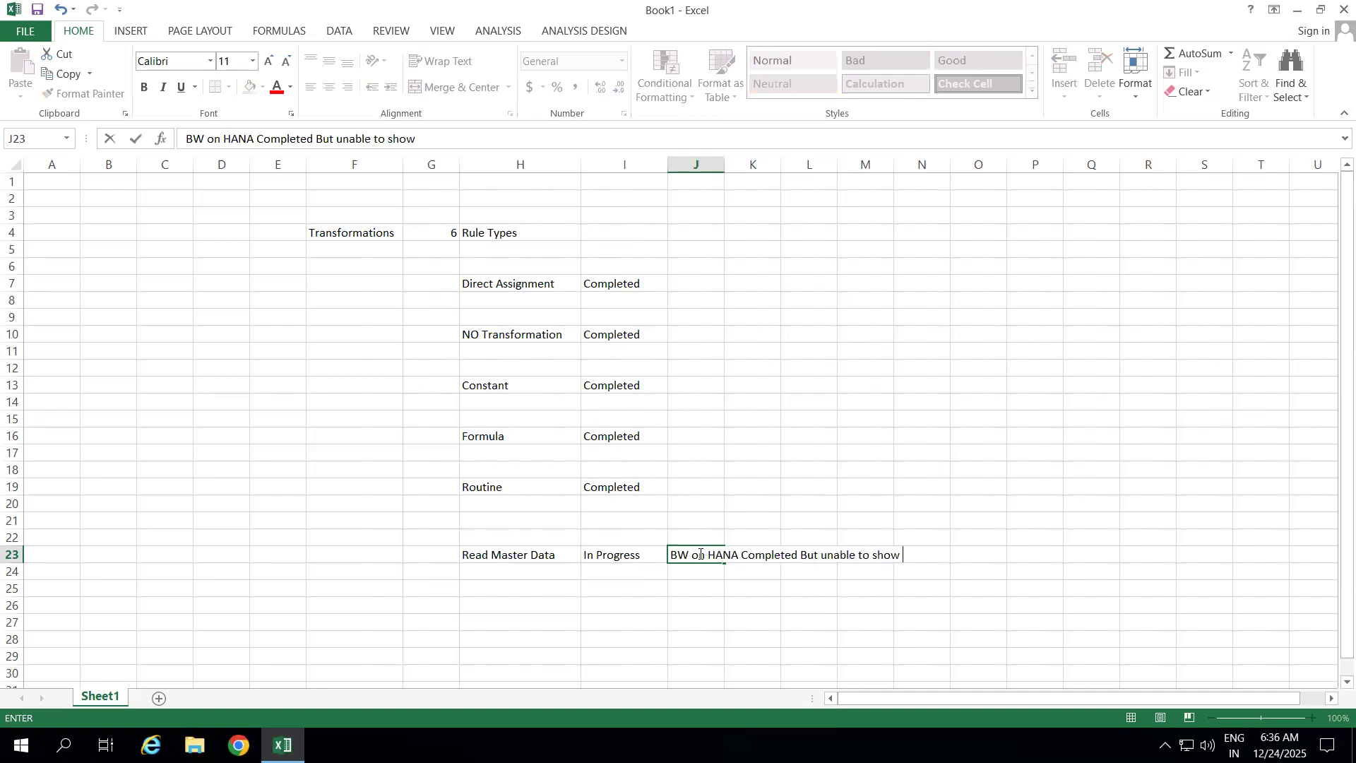
pyautogui.write(' you the data')
pyautogui.write(' fter da')
pyautogui.press('BackSpace')
pyautogui.press('BackSpace')
pyautogui.press('BackSpace')
pyautogui.press('BackSpace')
pyautogui.press('BackSpace')
pyautogui.press('BackSpace')
pyautogui.press('BackSpace')
pyautogui.write('after th')
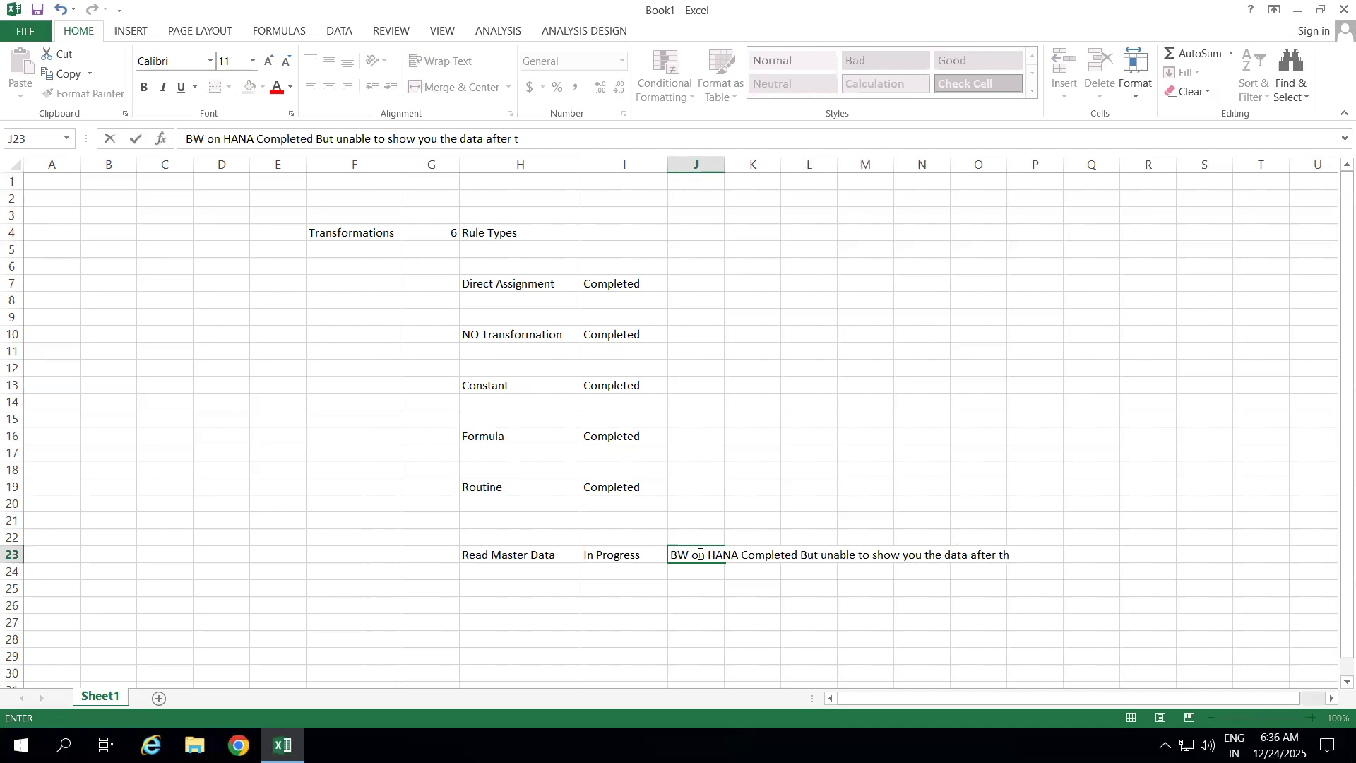
pyautogui.write('e data load')
pyautogui.click(834, 468)
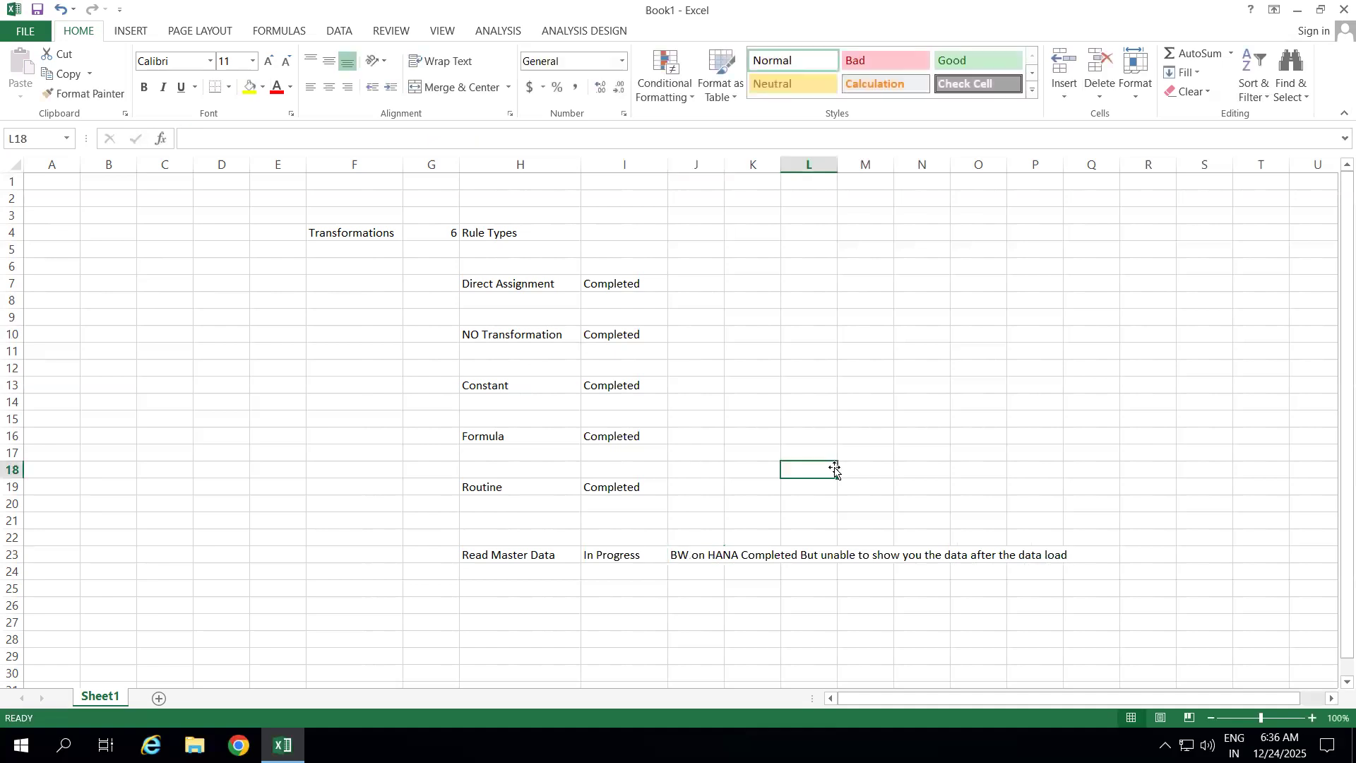
# Step: Enter the note "BW4HANA will do" in J24 and autofit column J to its contents
pyautogui.click(680, 578)
pyautogui.write('BW')
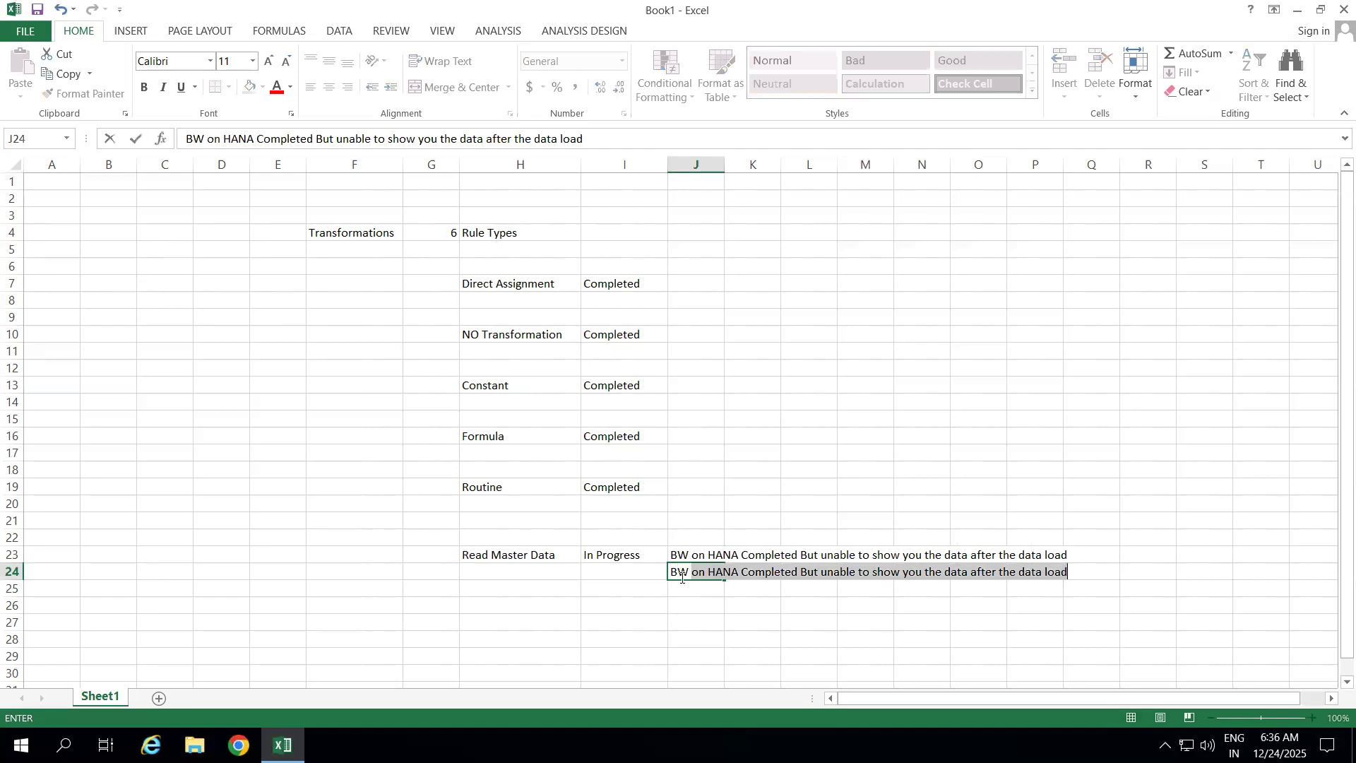
pyautogui.press('Delete')
pyautogui.write('4HANA')
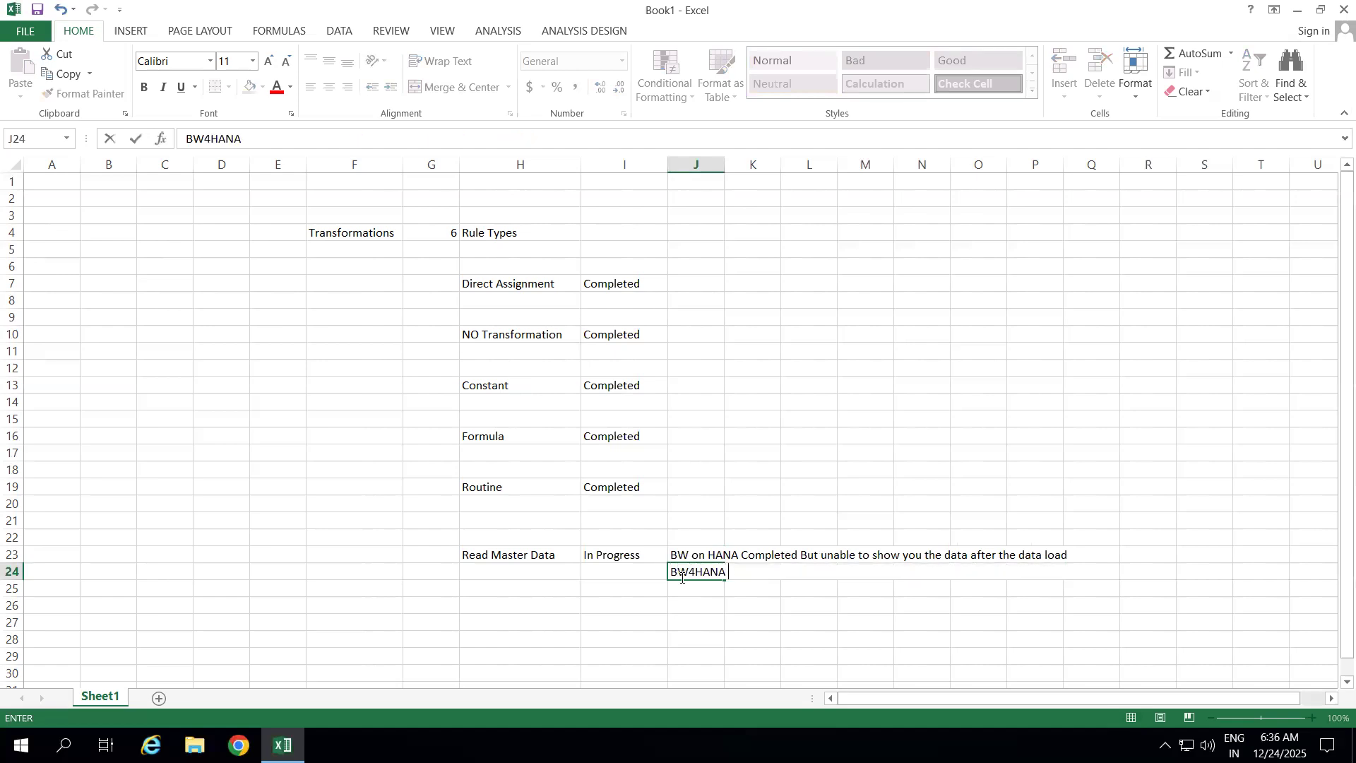
pyautogui.press('BackSpace')
pyautogui.press('BackSpace')
pyautogui.press('BackSpace')
pyautogui.press('BackSpace')
pyautogui.press('BackSpace')
pyautogui.press('BackSpace')
pyautogui.press('BackSpace')
pyautogui.write('BW4HANA will do')
pyautogui.click(790, 482)
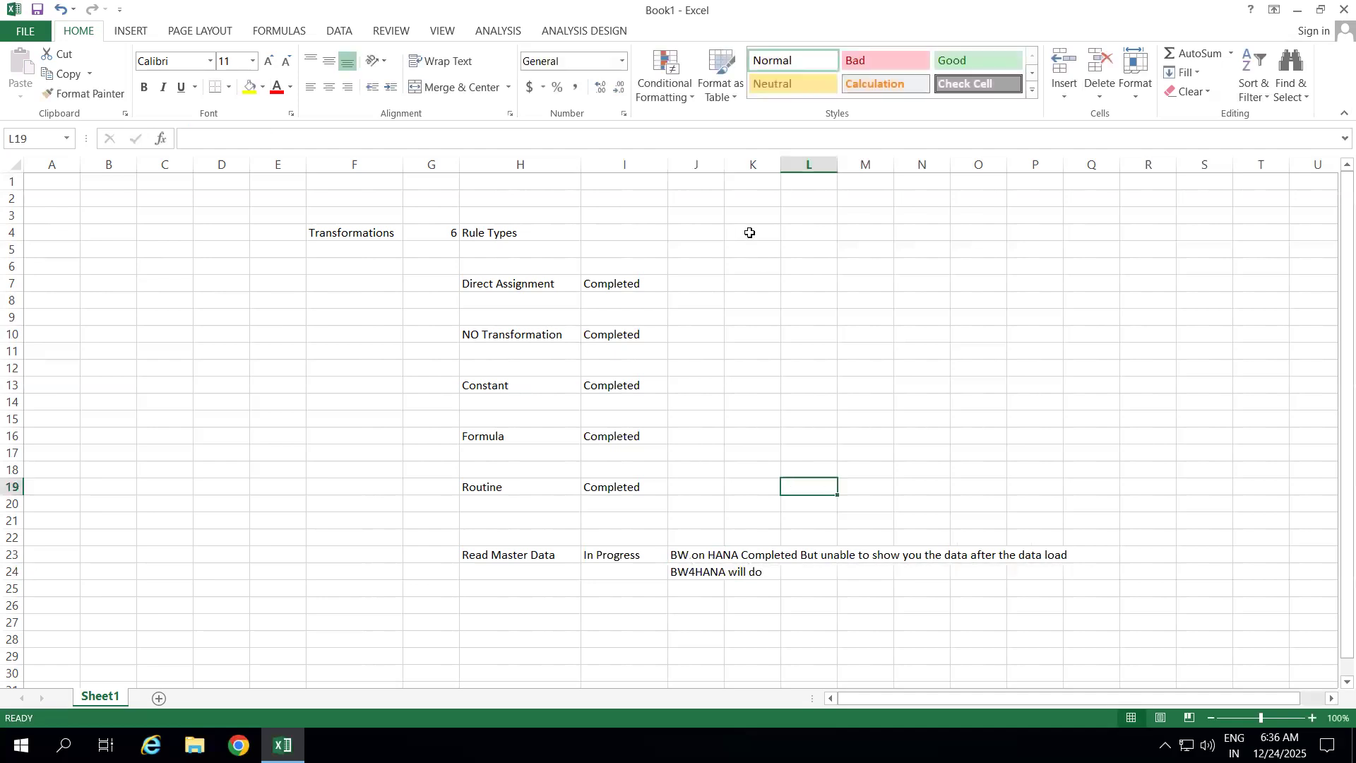
pyautogui.doubleClick(725, 165)
pyautogui.click(747, 282)
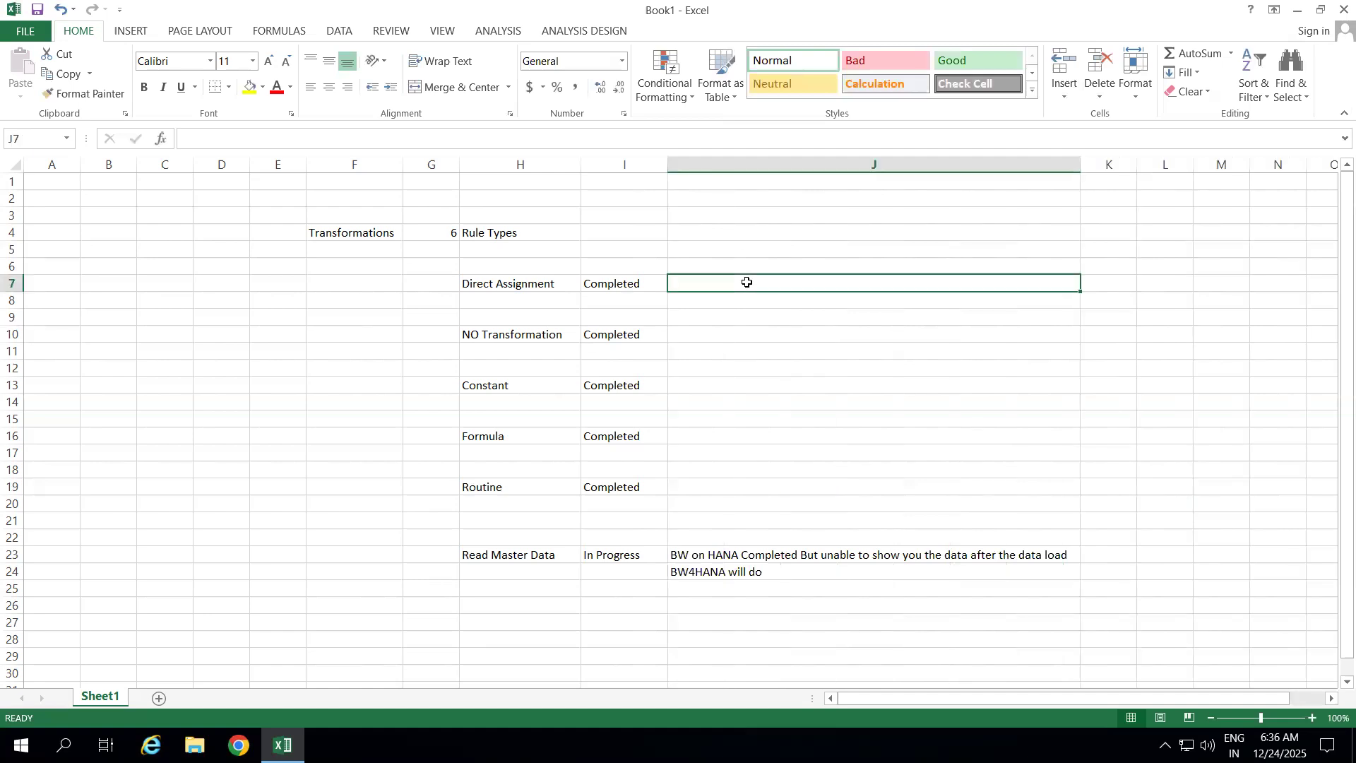
pyautogui.moveTo(346, 234); pyautogui.dragTo(628, 490)
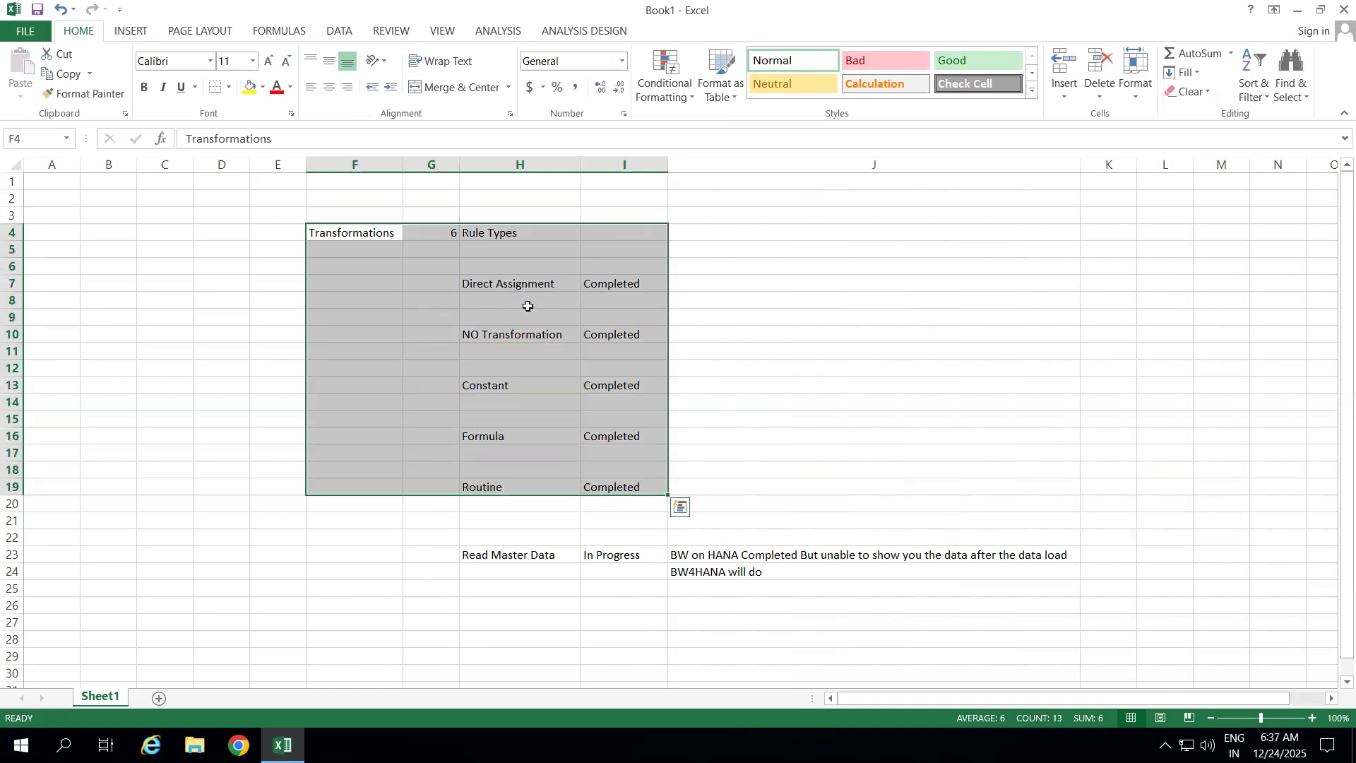
pyautogui.click(504, 279)
pyautogui.click(512, 334)
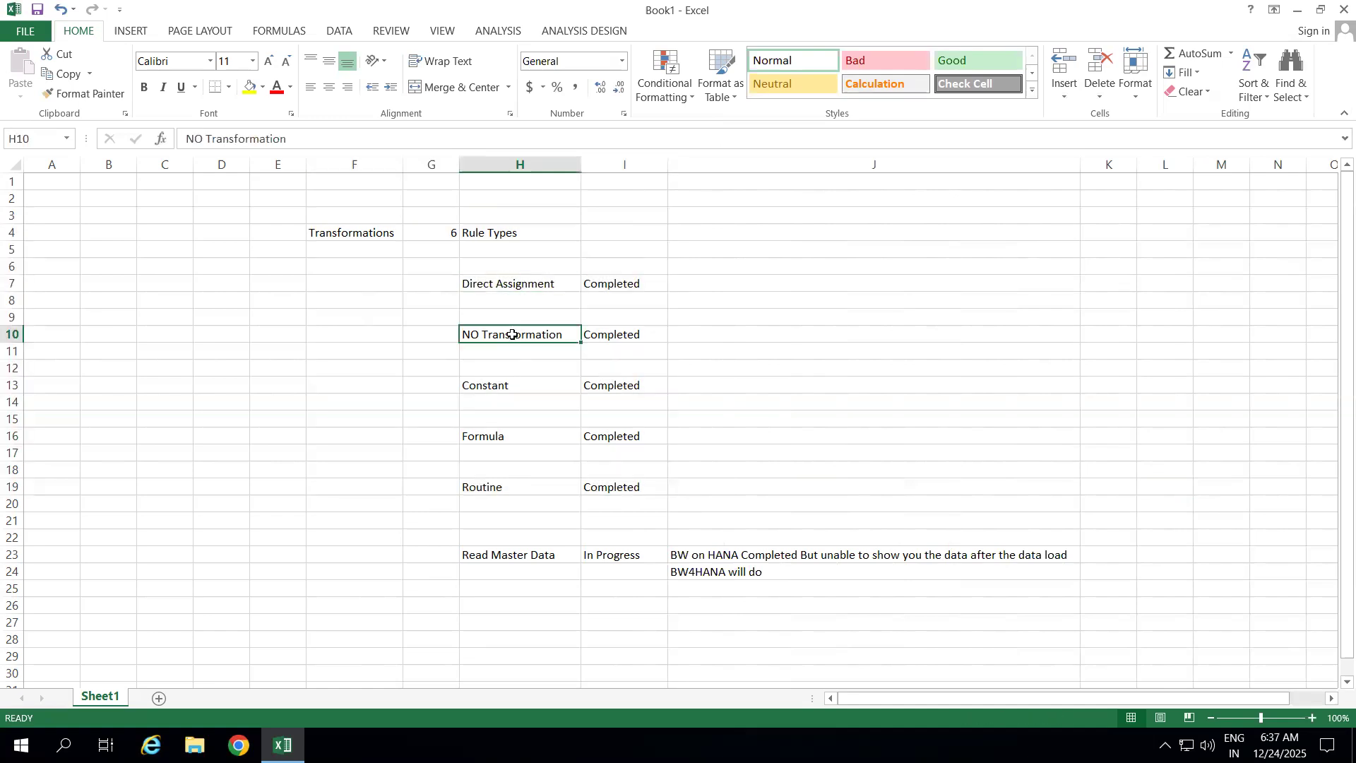
pyautogui.click(512, 381)
pyautogui.click(512, 435)
pyautogui.click(508, 489)
pyautogui.click(440, 235)
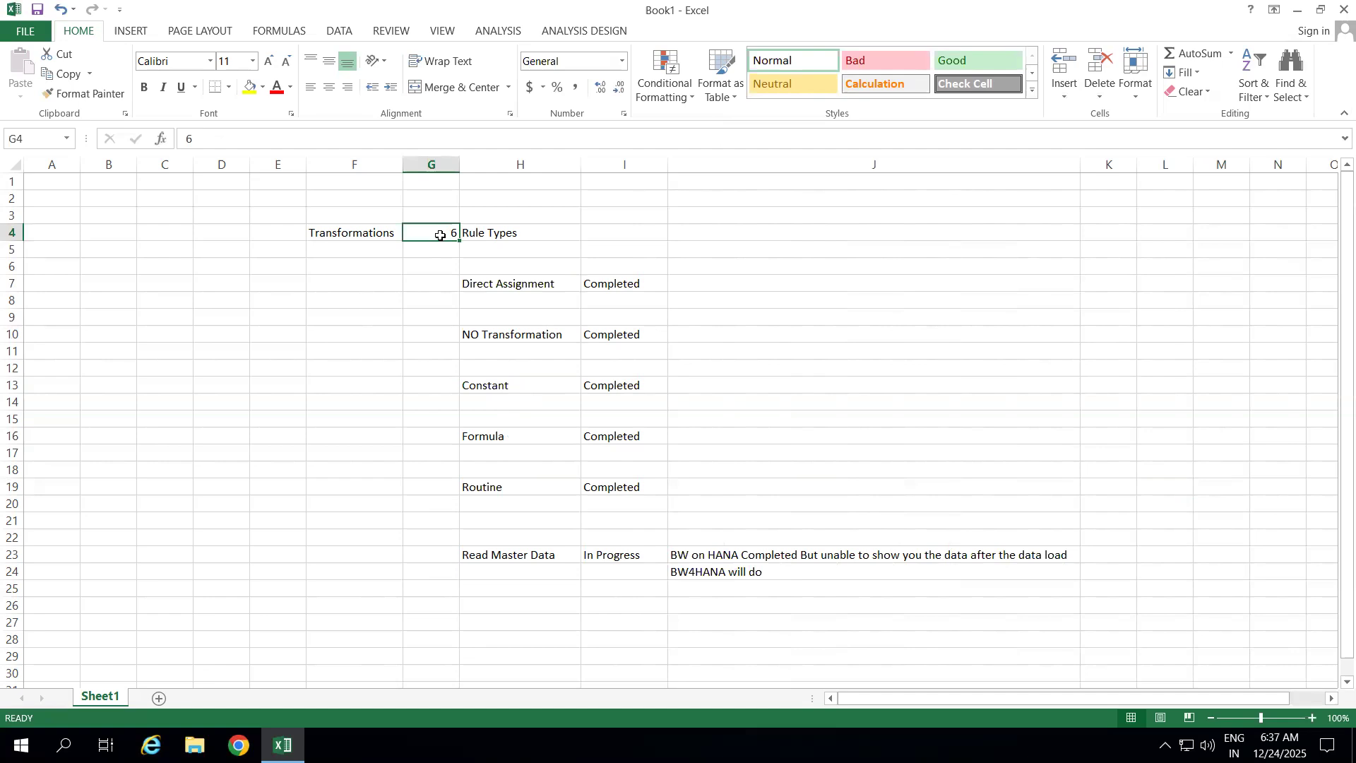
# Step: Review the rule types with their statuses and the two notes for Read Master Data in the worksheet
pyautogui.click(392, 263)
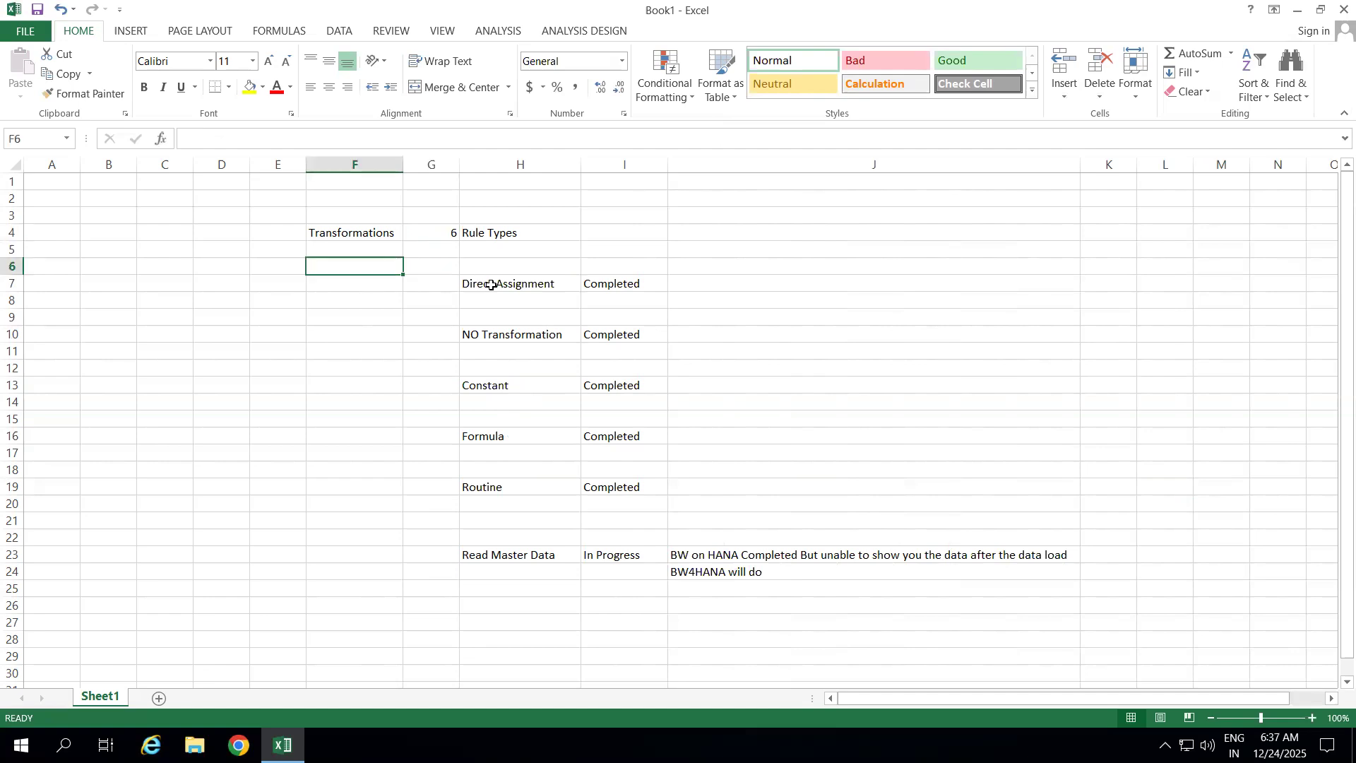
pyautogui.moveTo(491, 285); pyautogui.dragTo(611, 486)
pyautogui.click(480, 553)
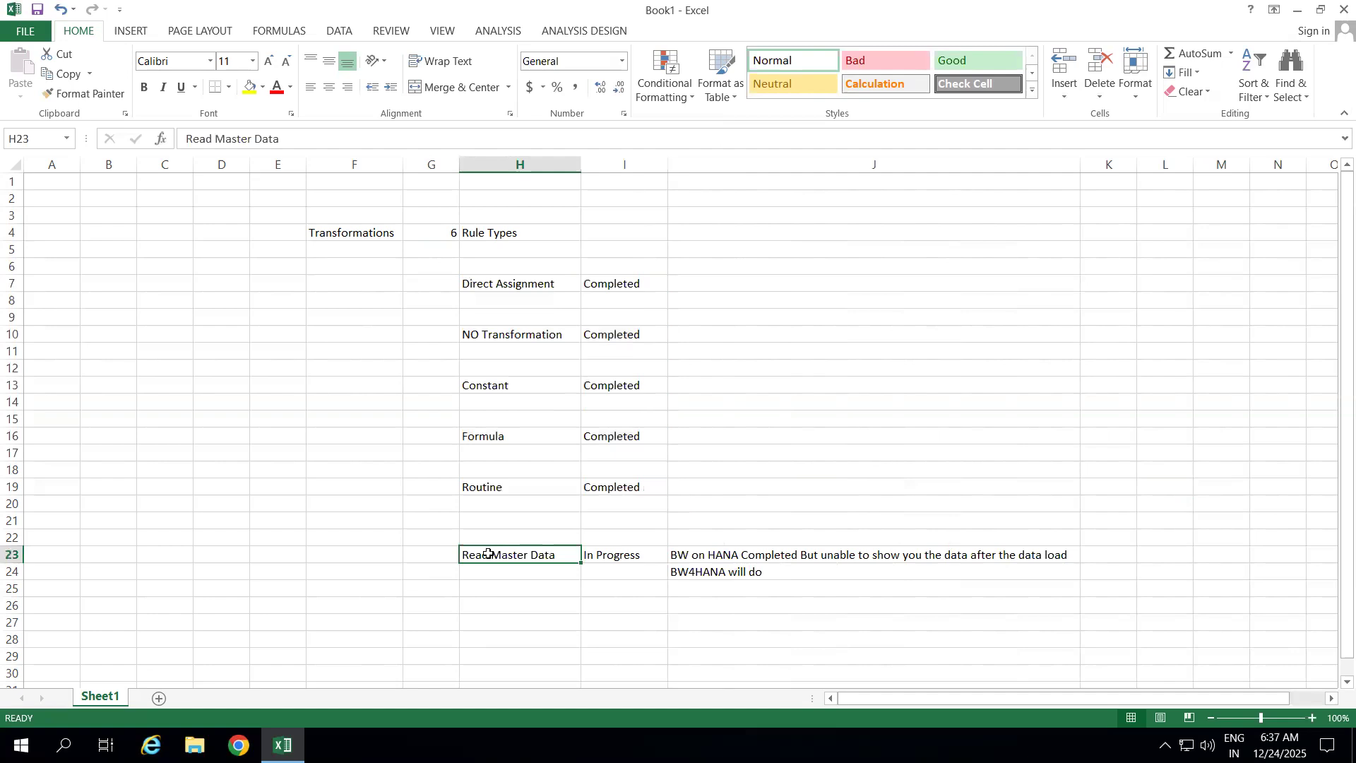
pyautogui.click(505, 534)
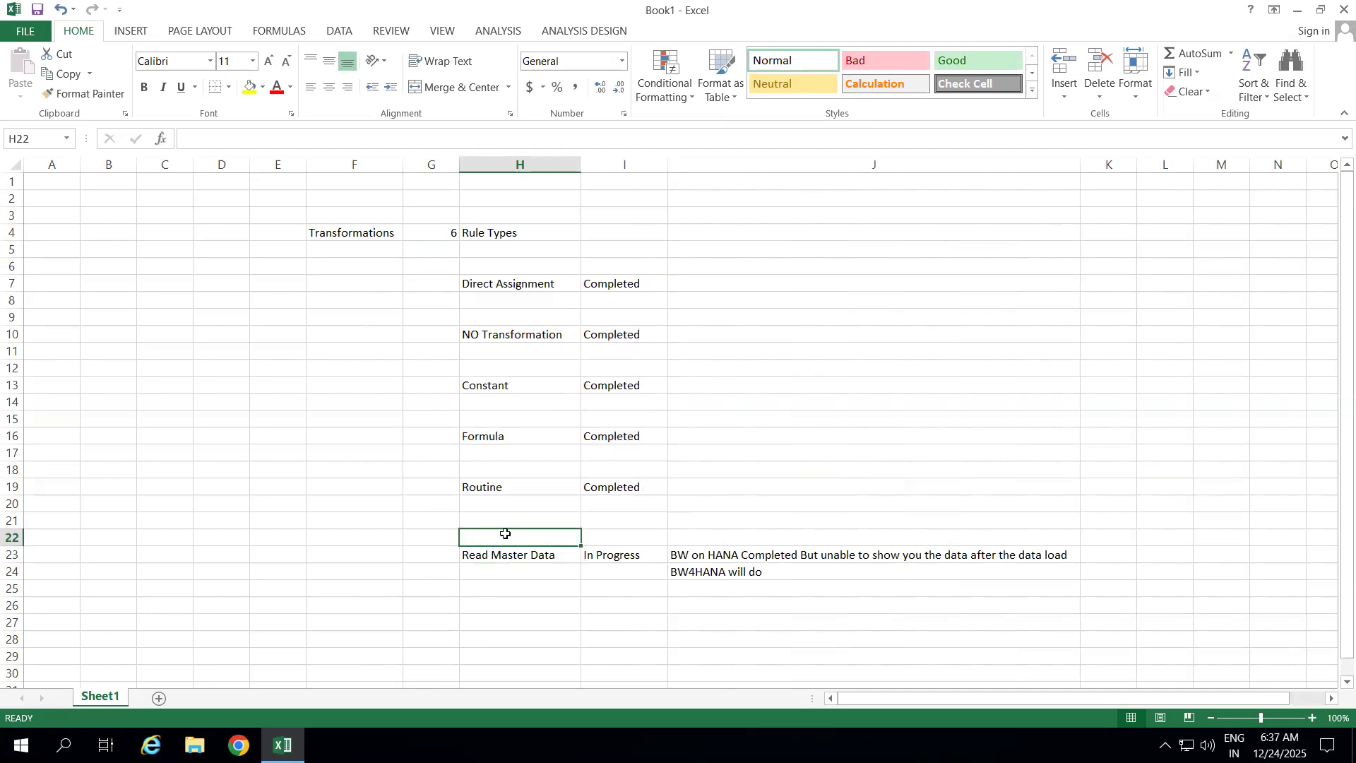
pyautogui.click(505, 554)
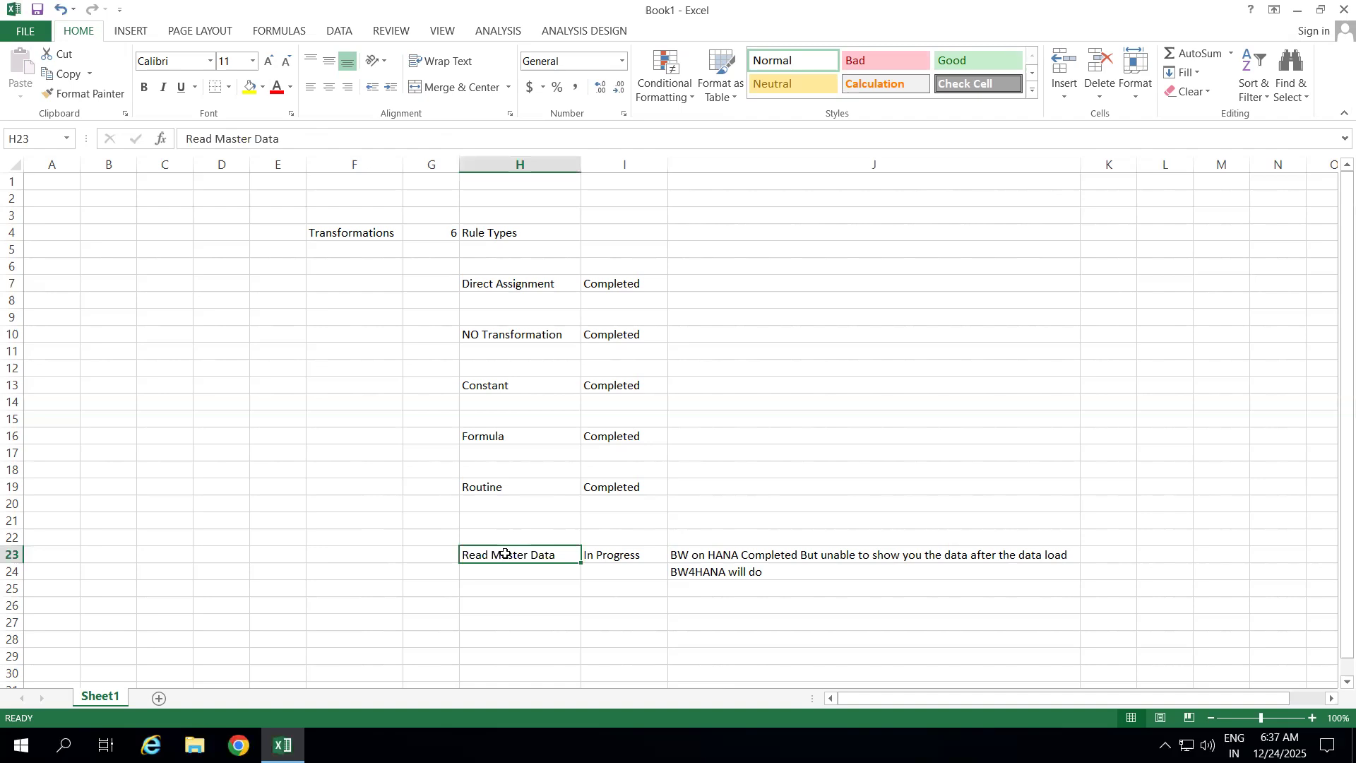
pyautogui.click(692, 556)
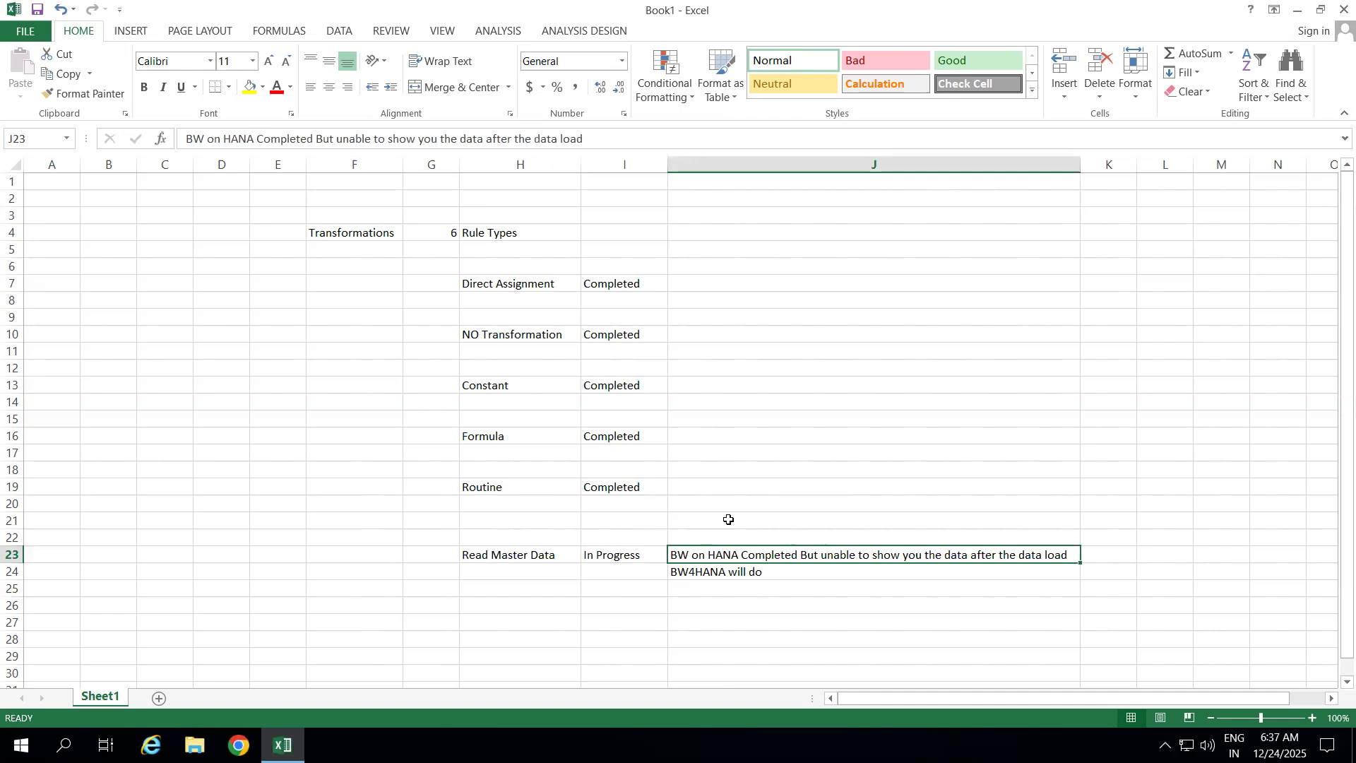
pyautogui.click(698, 572)
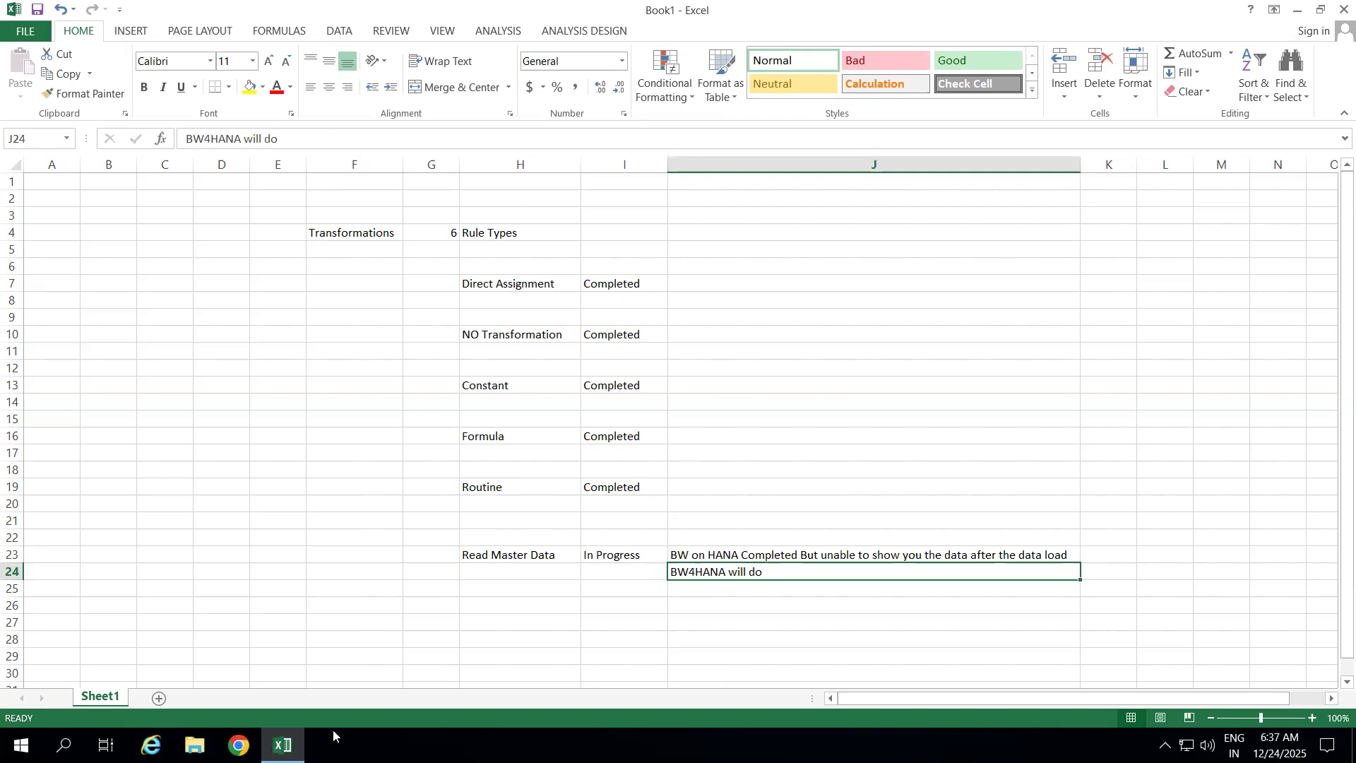
# Step: Show the desktop and launch both SAP HANA Studio and SAP Logon
pyautogui.press('super+d')
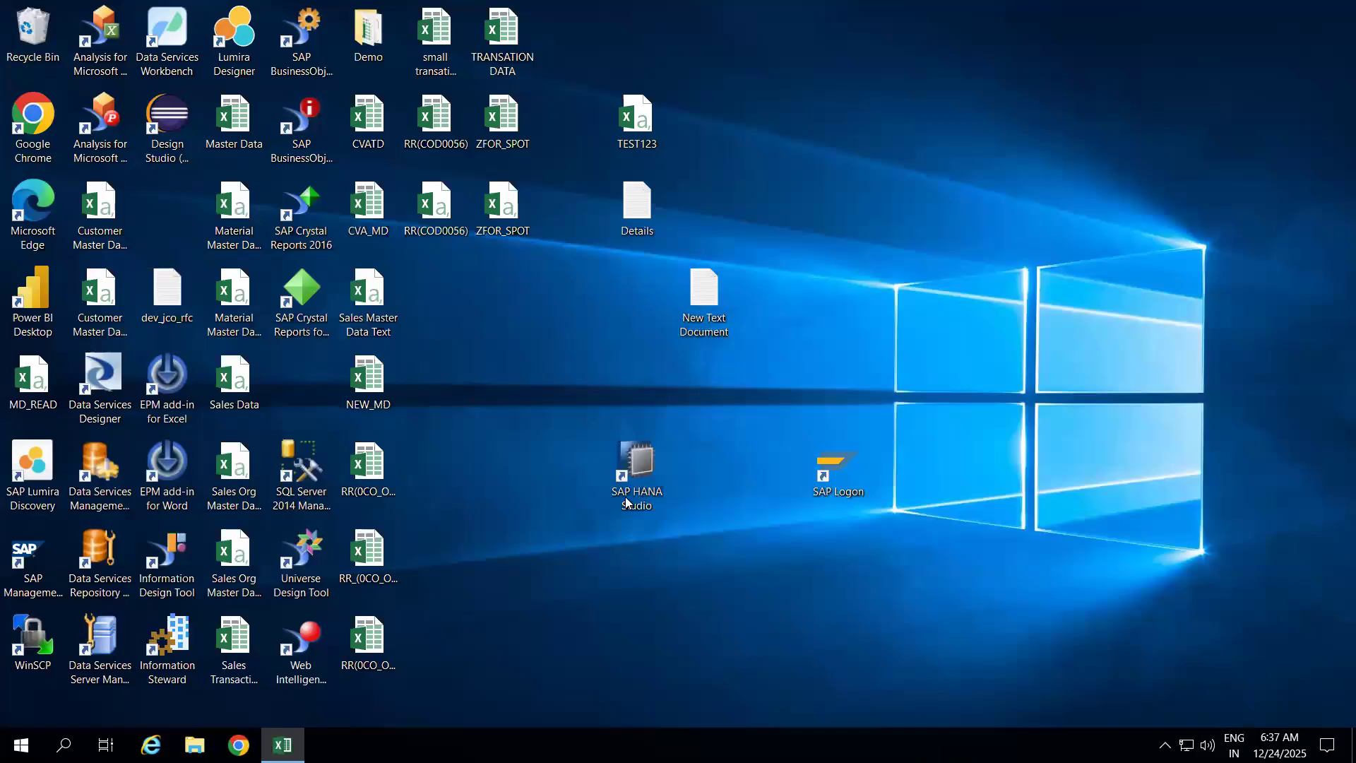
pyautogui.doubleClick(643, 460)
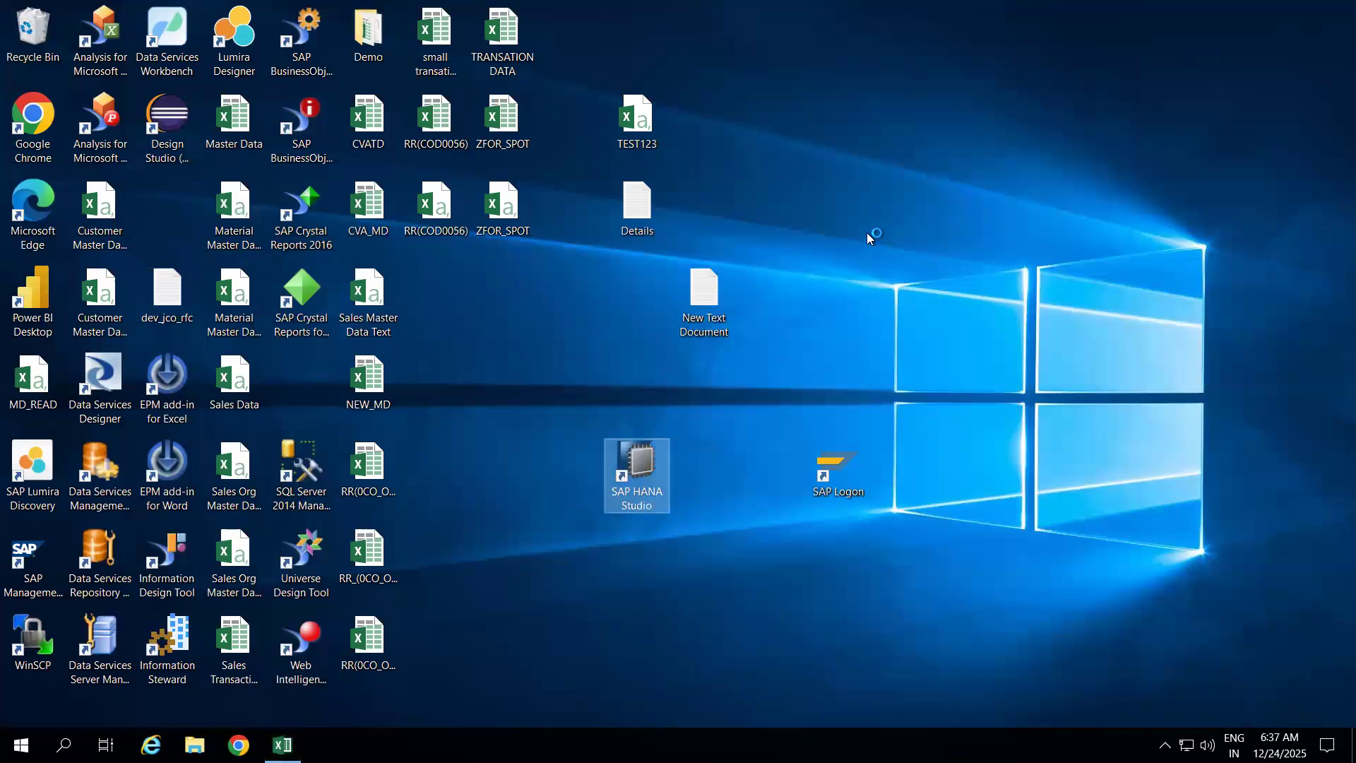
pyautogui.doubleClick(843, 471)
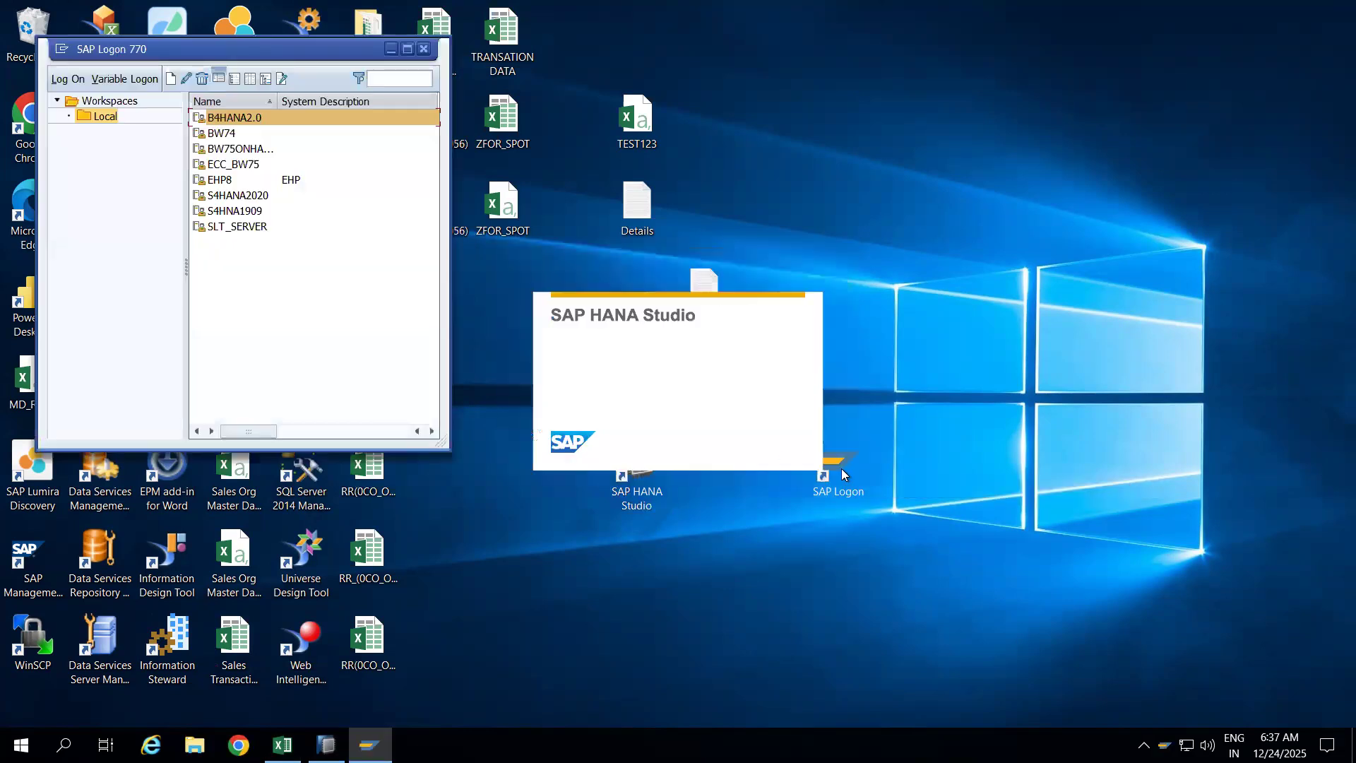
# Step: Log on to the B4HANA2.0 system in client 400 with the user name and account password, and maximize the session window
pyautogui.doubleClick(264, 112)
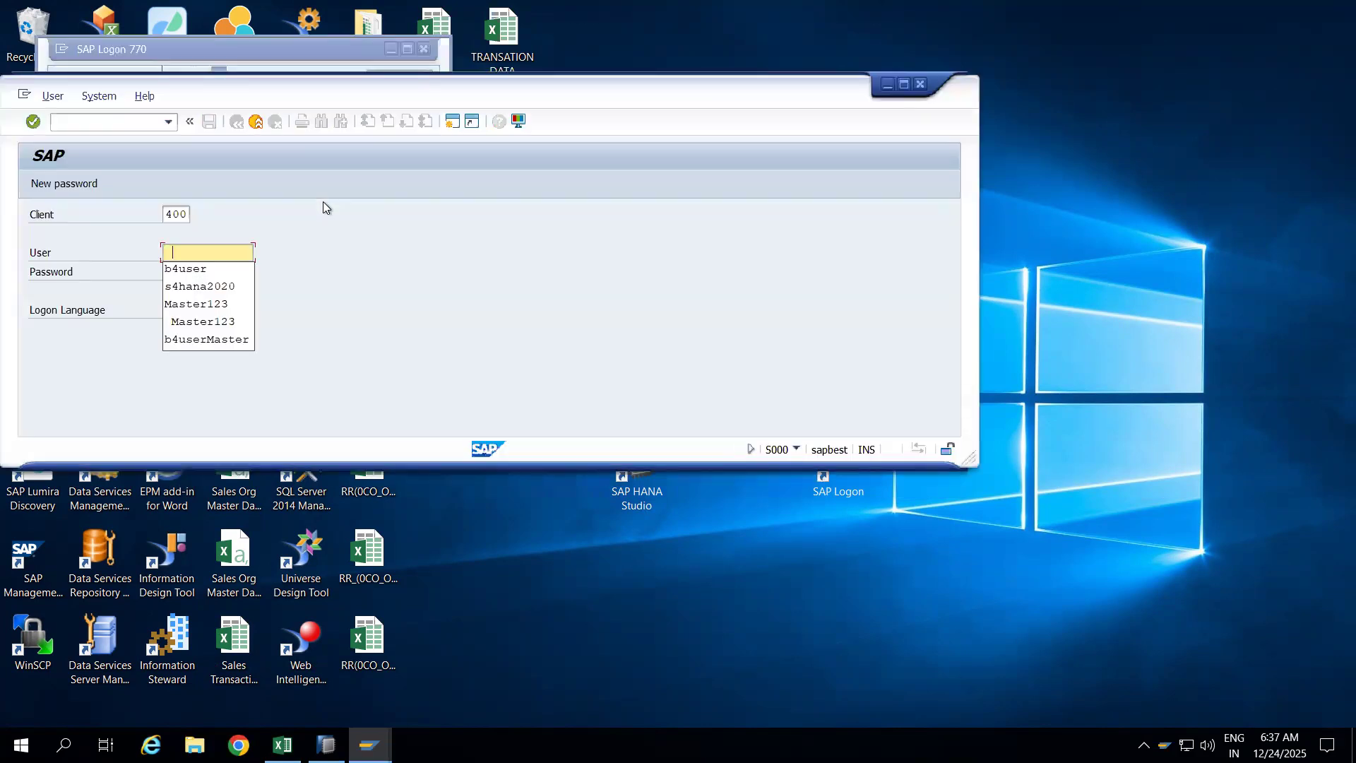
pyautogui.click(178, 269)
pyautogui.click(206, 270)
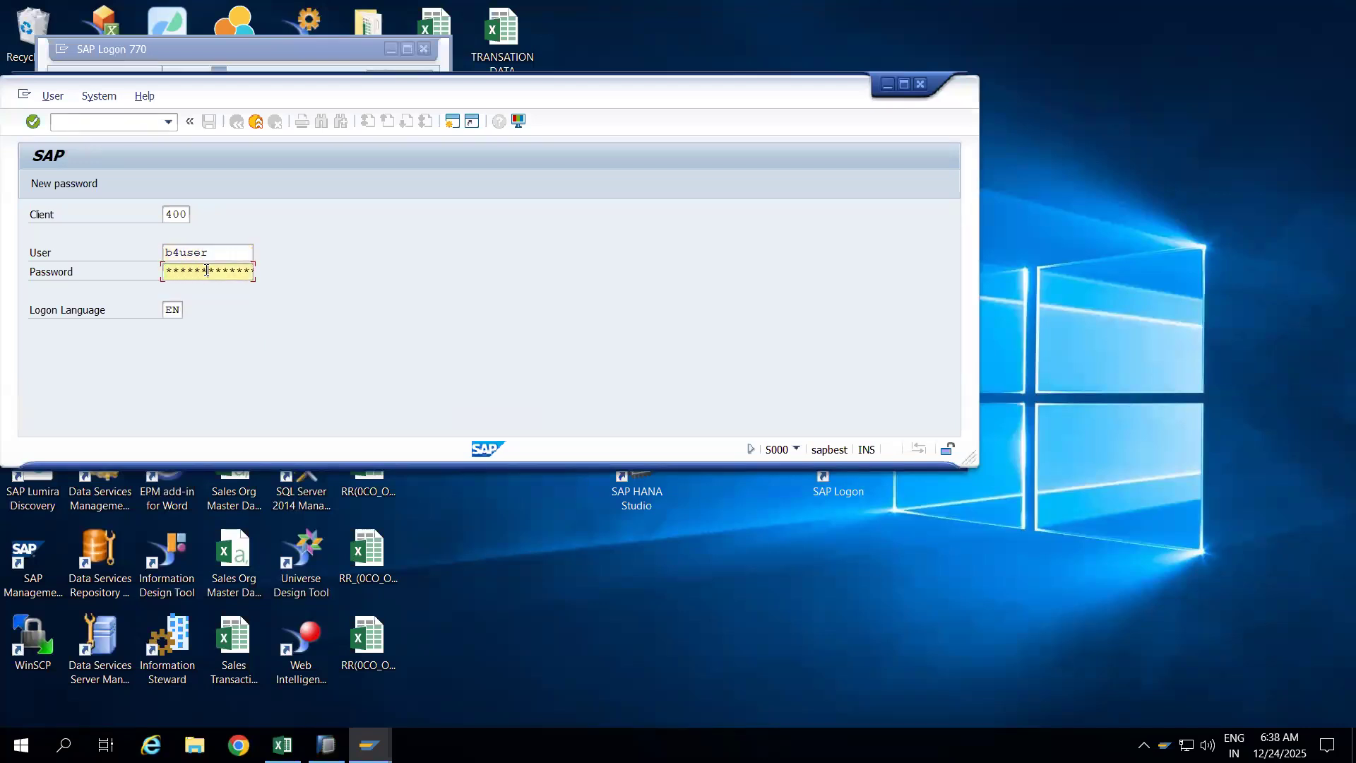
pyautogui.press('Return')
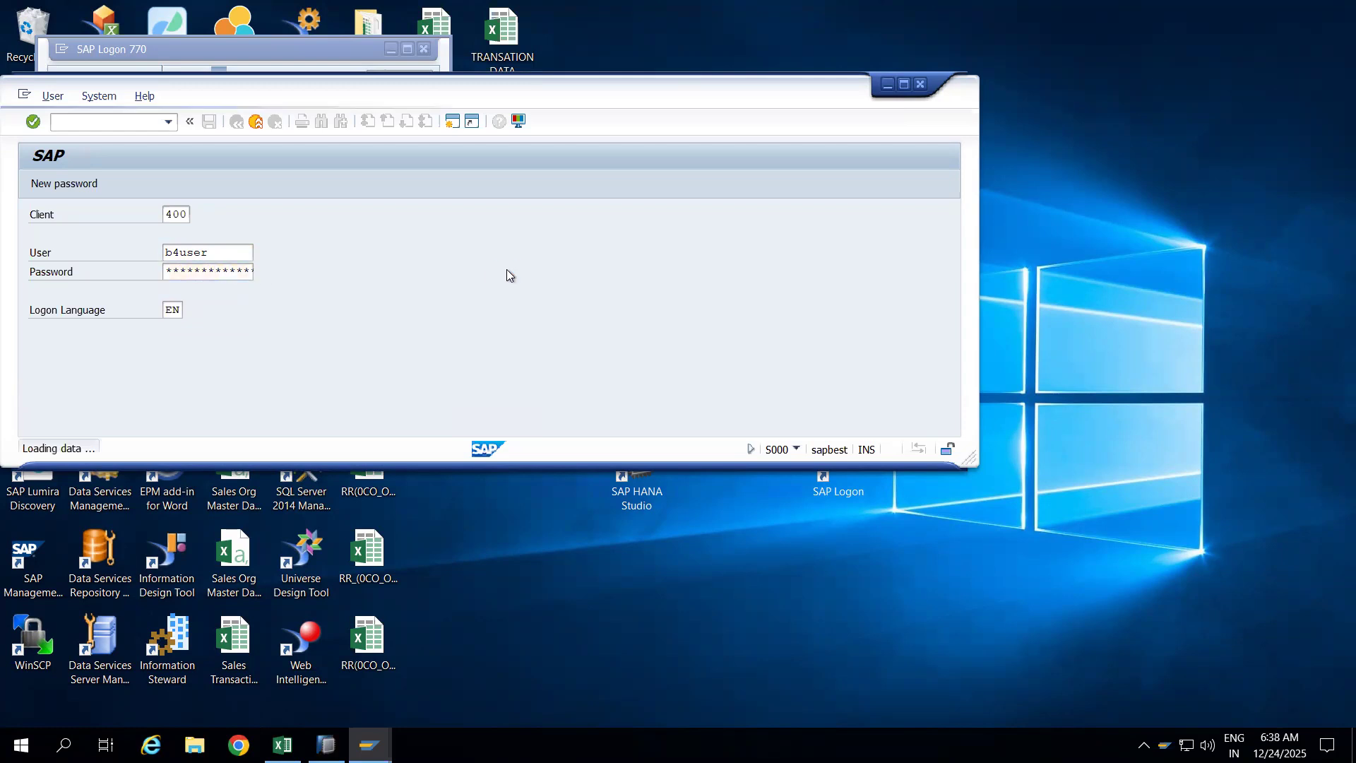
pyautogui.click(904, 85)
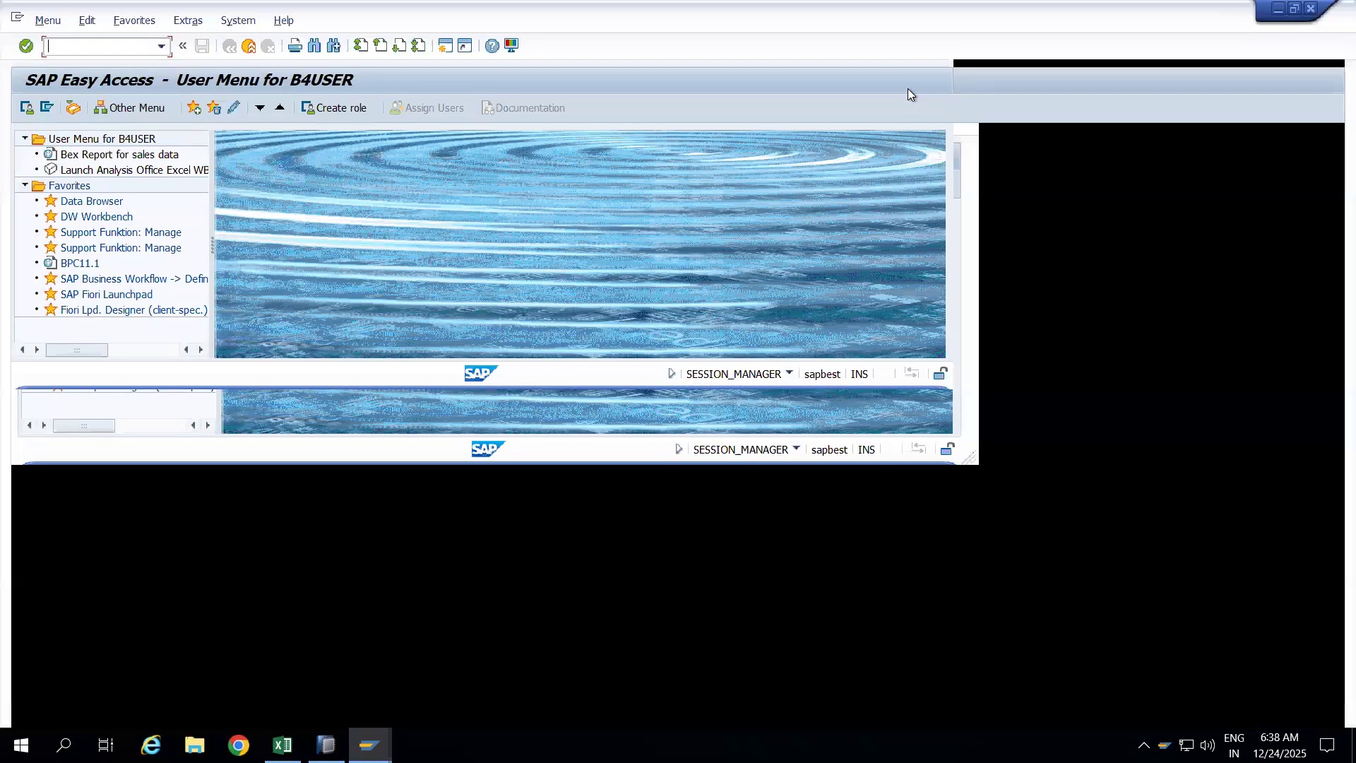
# Step: Start transaction RSMNG and enter ZADSO_321 as the DataStore Object (advanced)
pyautogui.write('rs')
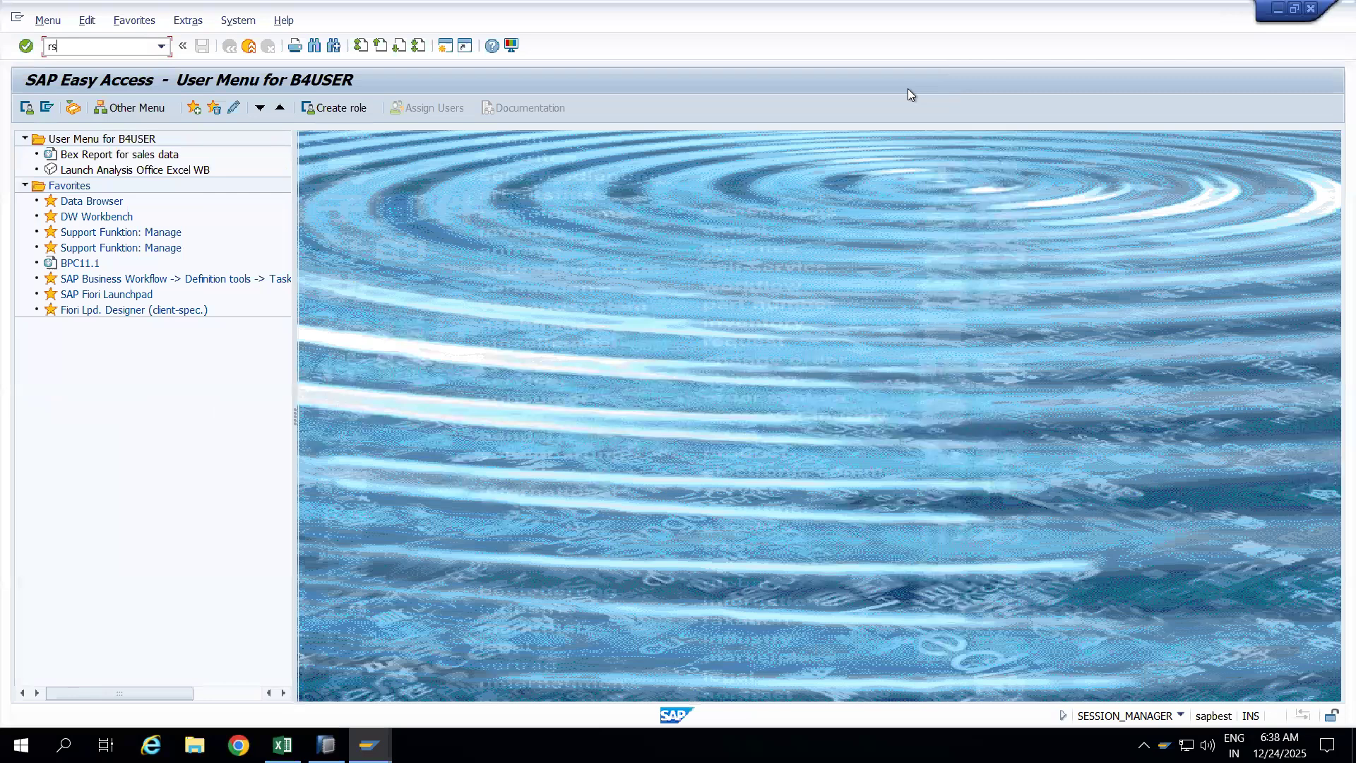
pyautogui.write('mng')
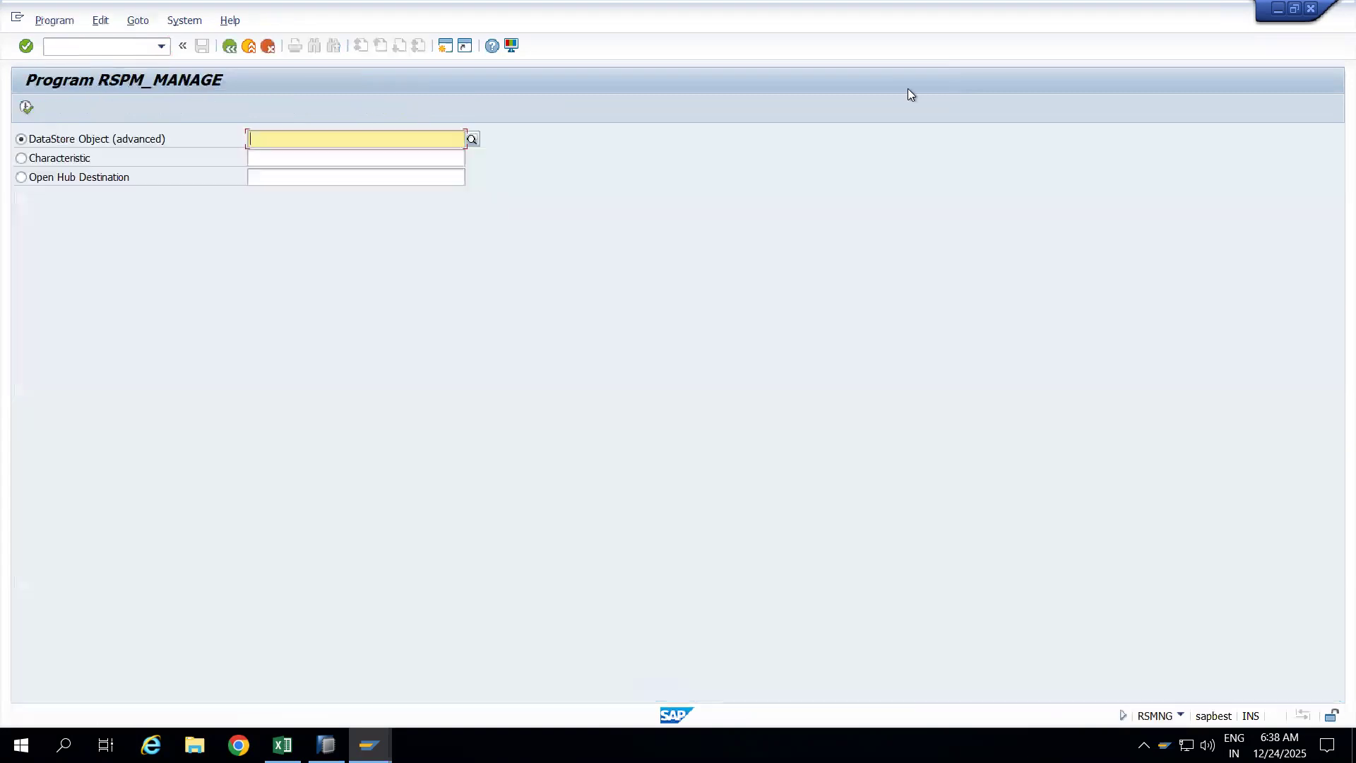
pyautogui.click(292, 144)
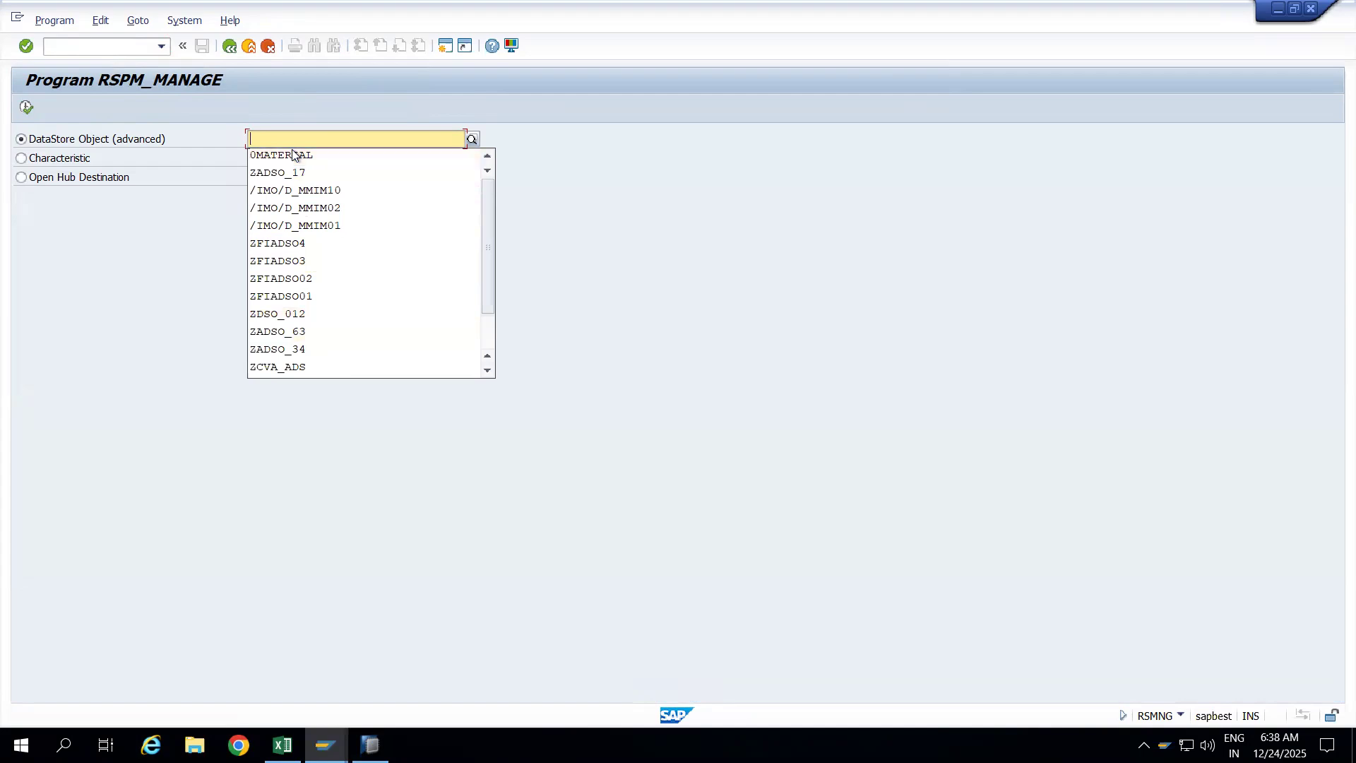
pyautogui.write('Z')
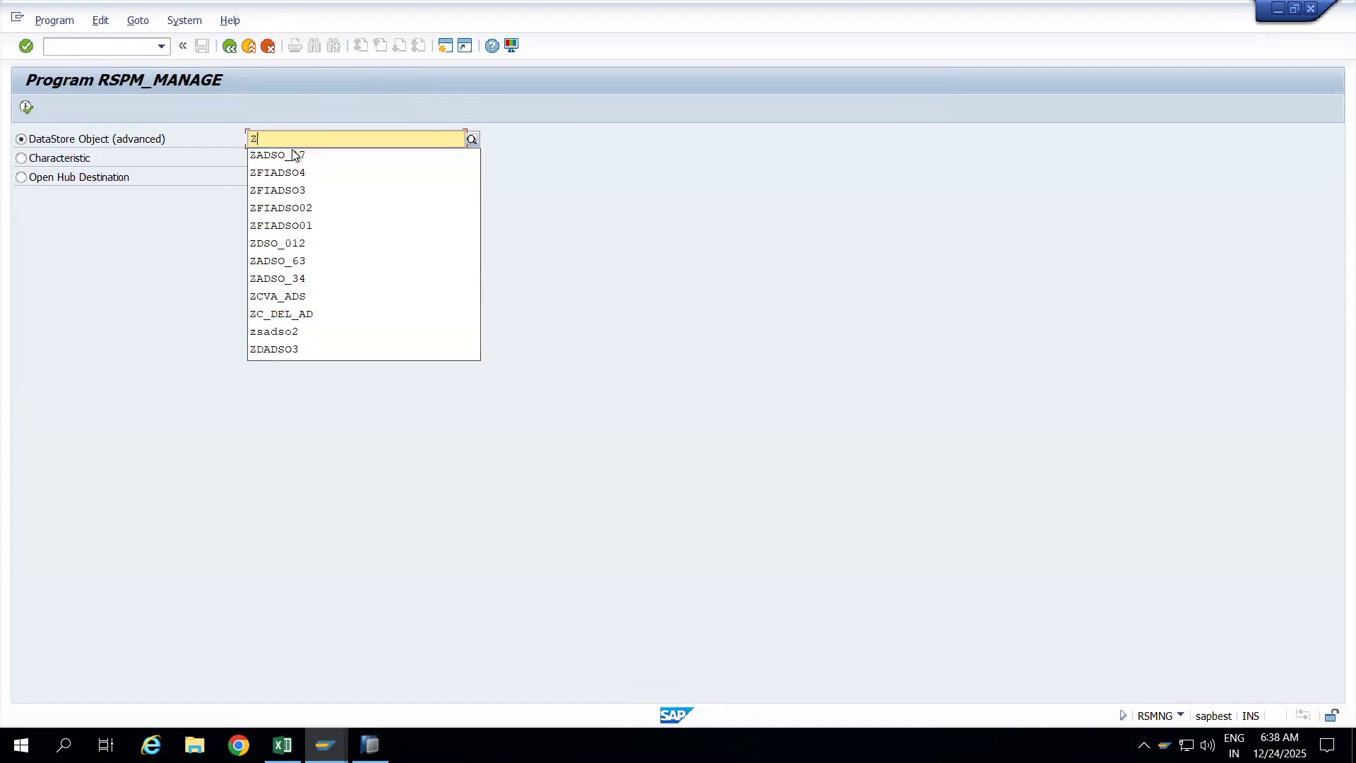
pyautogui.write('ADSO_321')
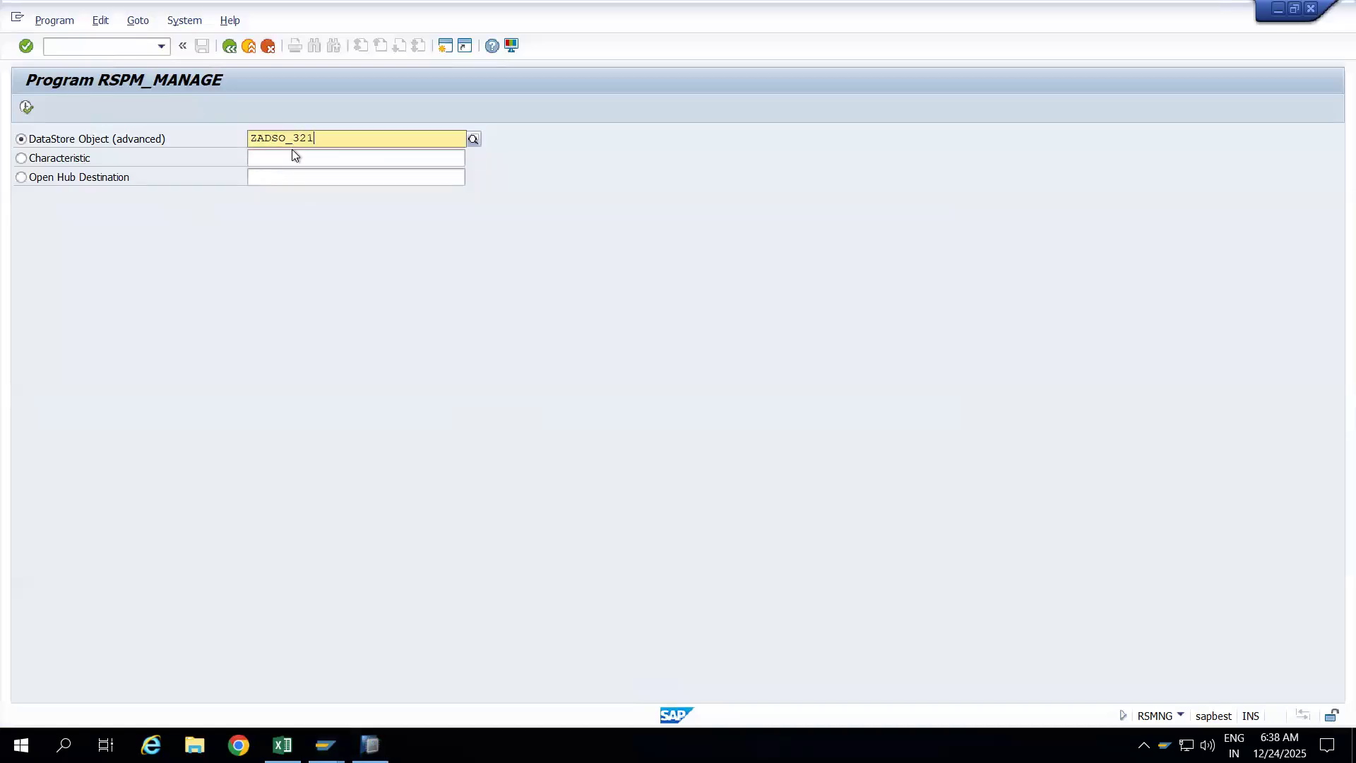
pyautogui.click(328, 144)
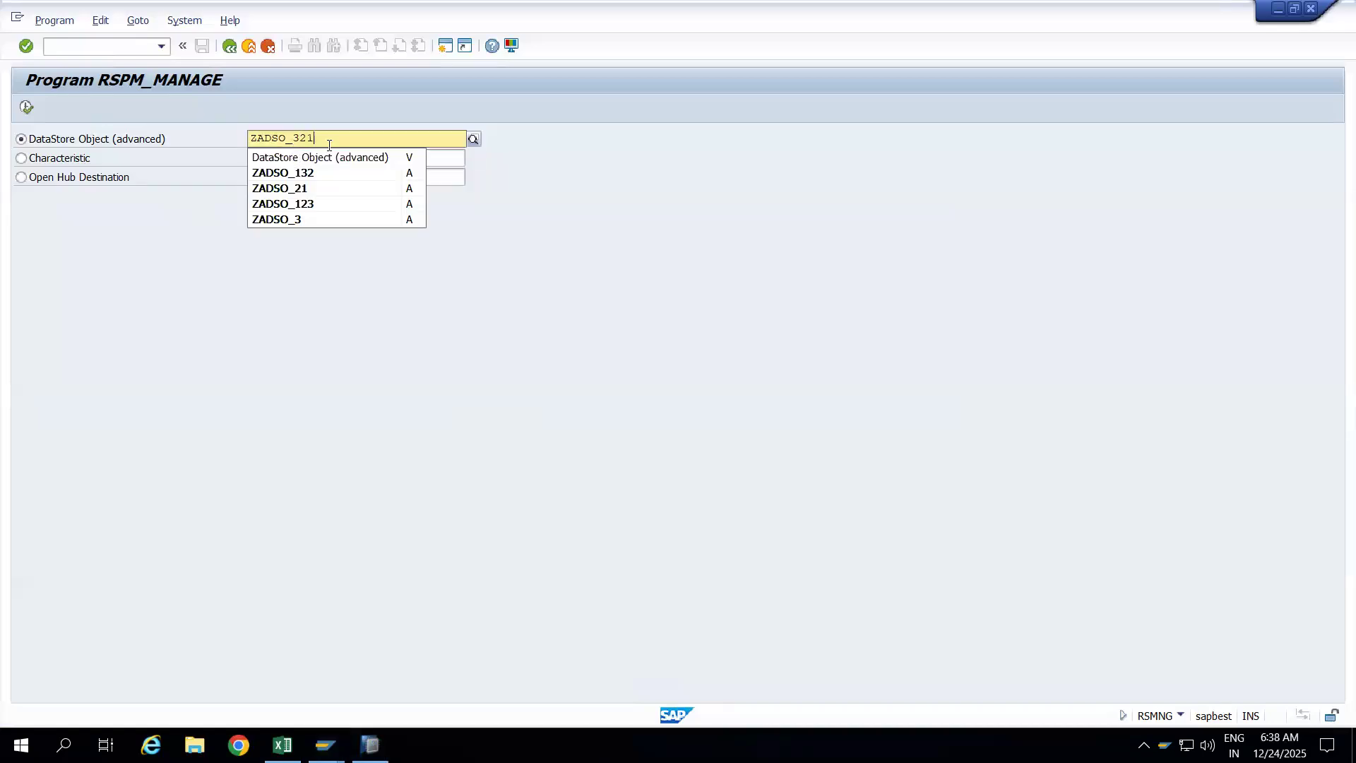
# Step: Switch the selection to Characteristic, choose ZMAT_321 and execute to manage that InfoObject
pyautogui.click(21, 160)
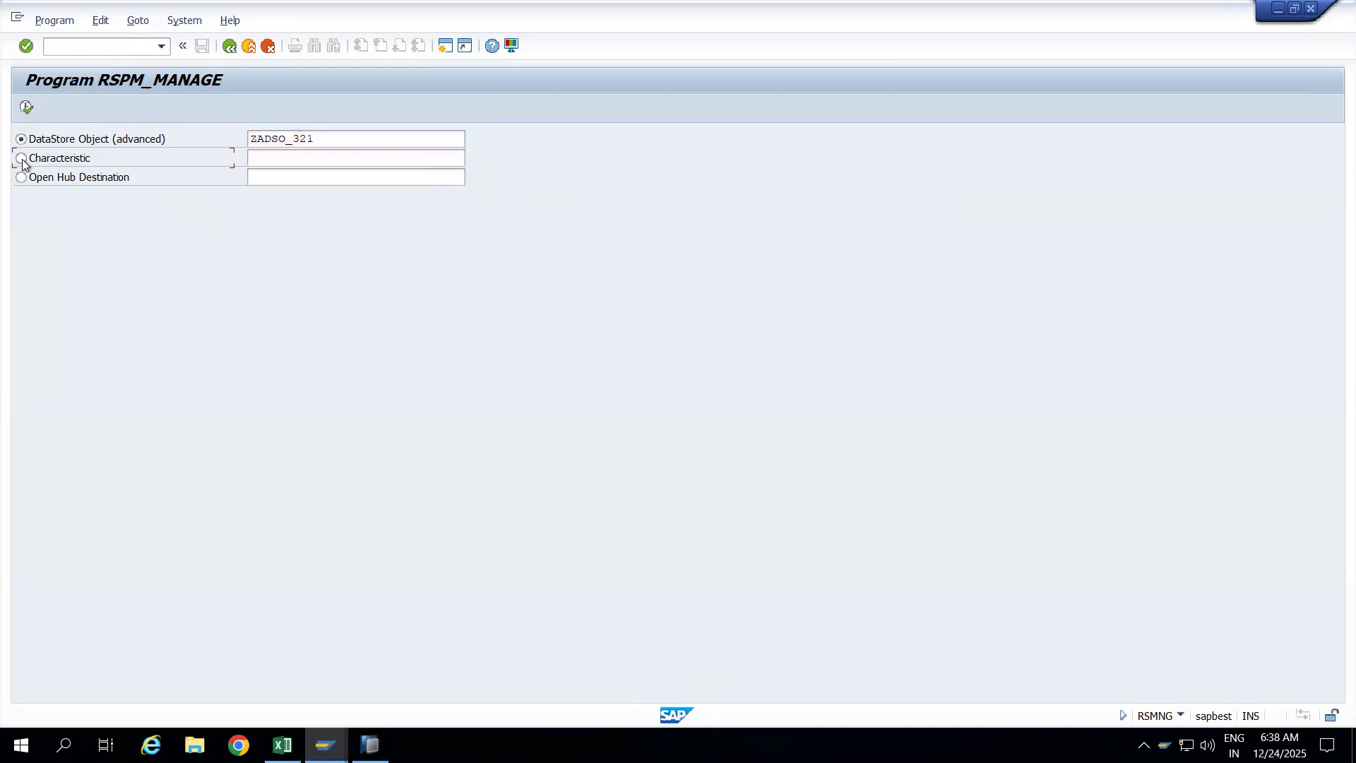
pyautogui.click(268, 154)
pyautogui.write('Z')
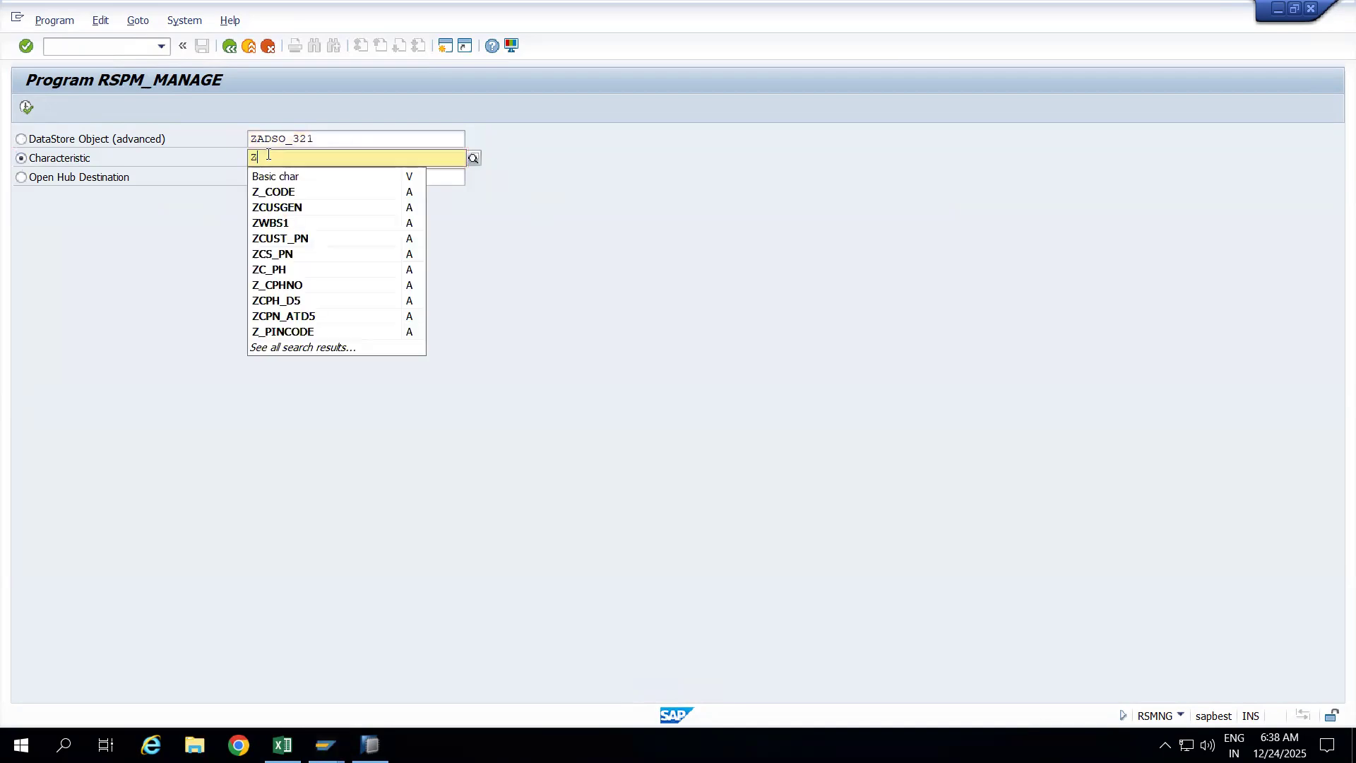
pyautogui.press('BackSpace')
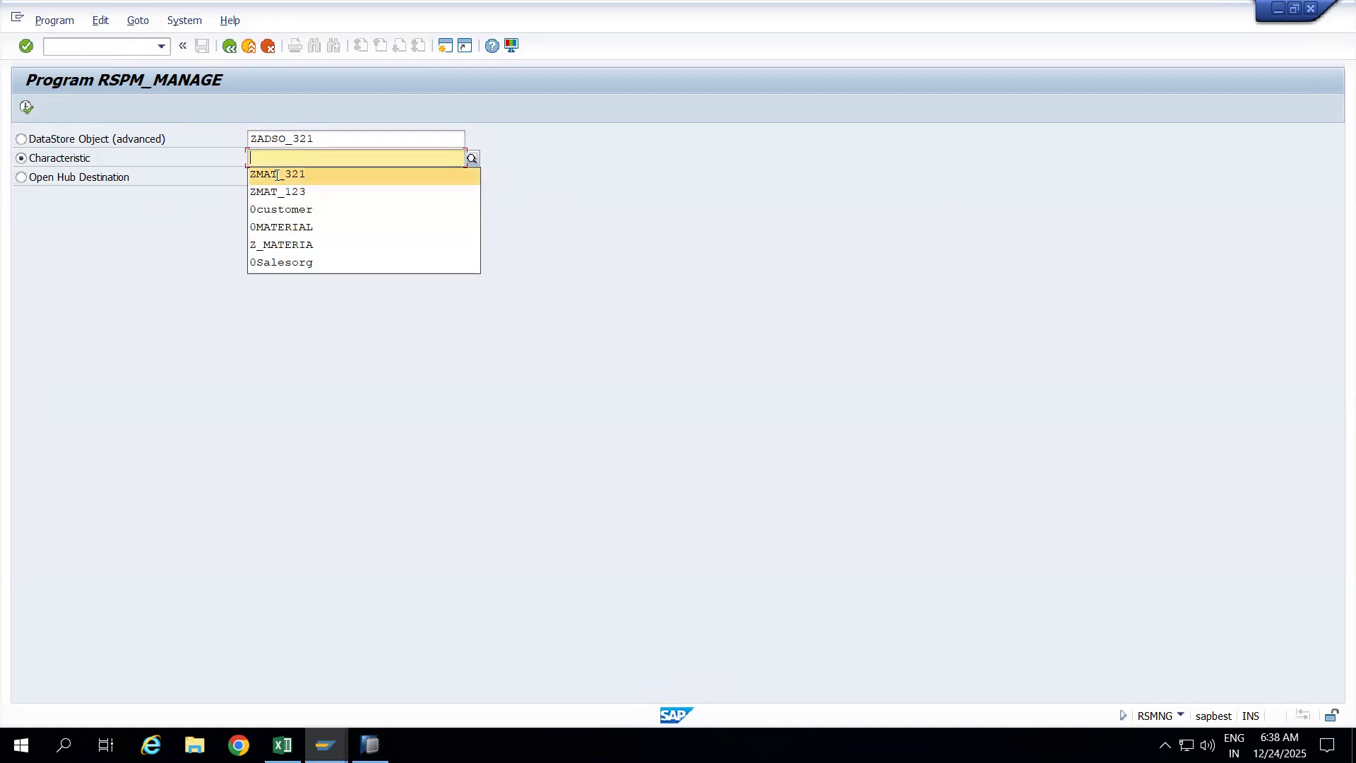
pyautogui.click(274, 175)
pyautogui.click(26, 108)
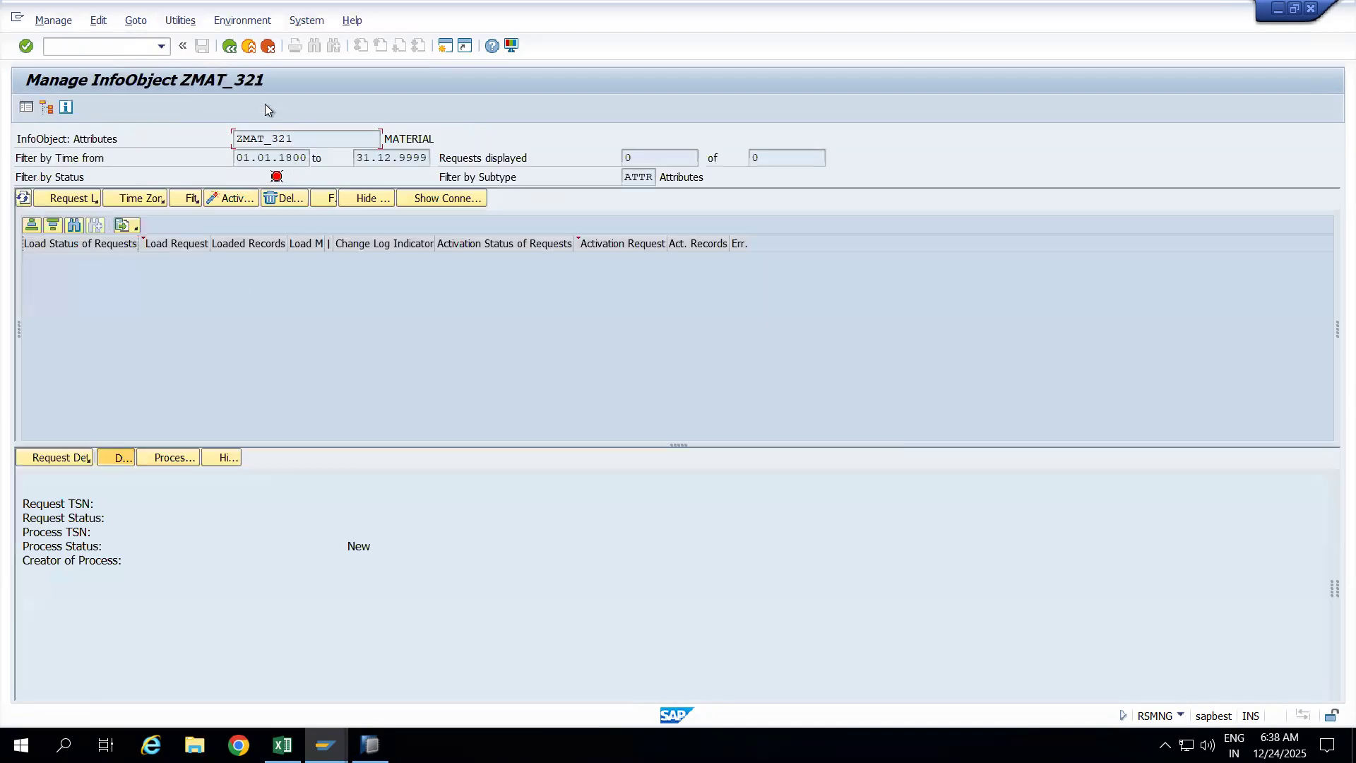
# Step: List the master data tables of ZMAT_321, display the entries of master data table /BIC/PZMAT_321 and return to the list
pyautogui.click(185, 21)
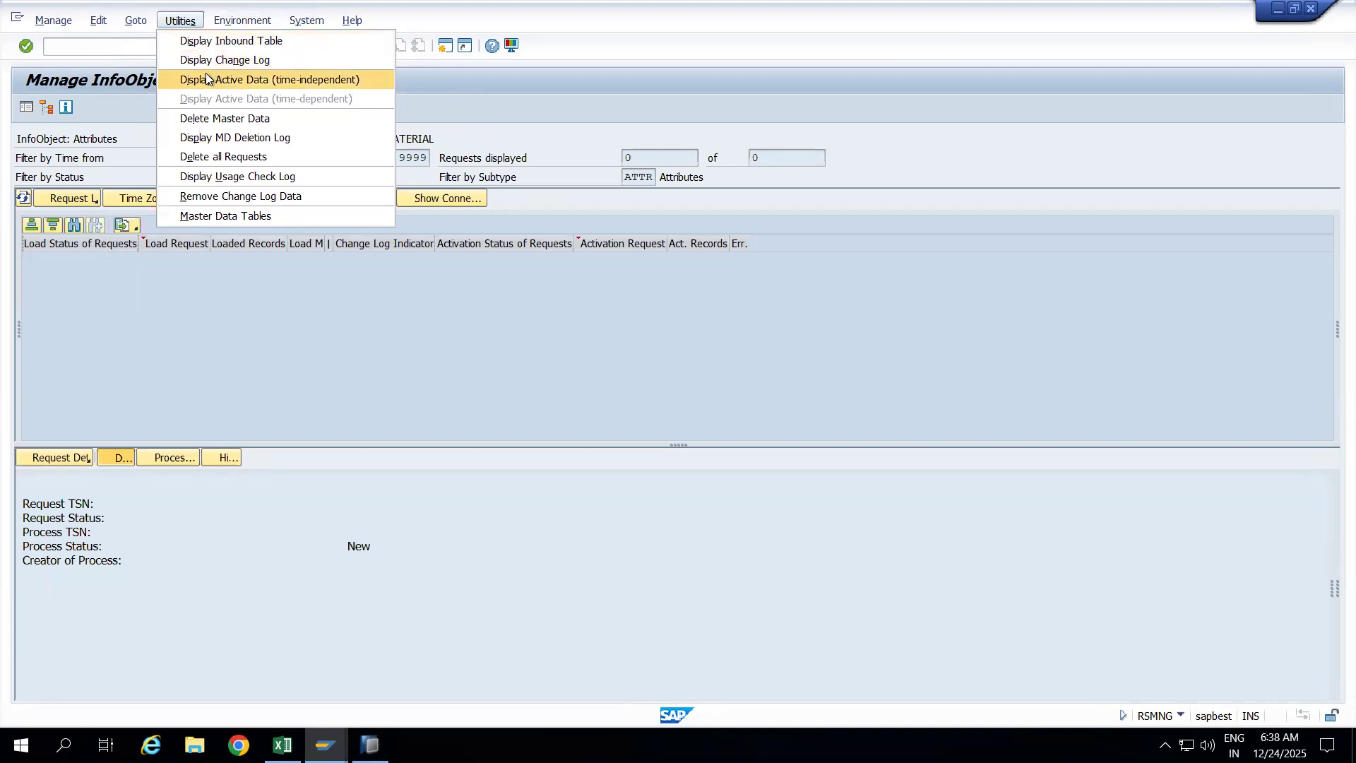
pyautogui.click(205, 217)
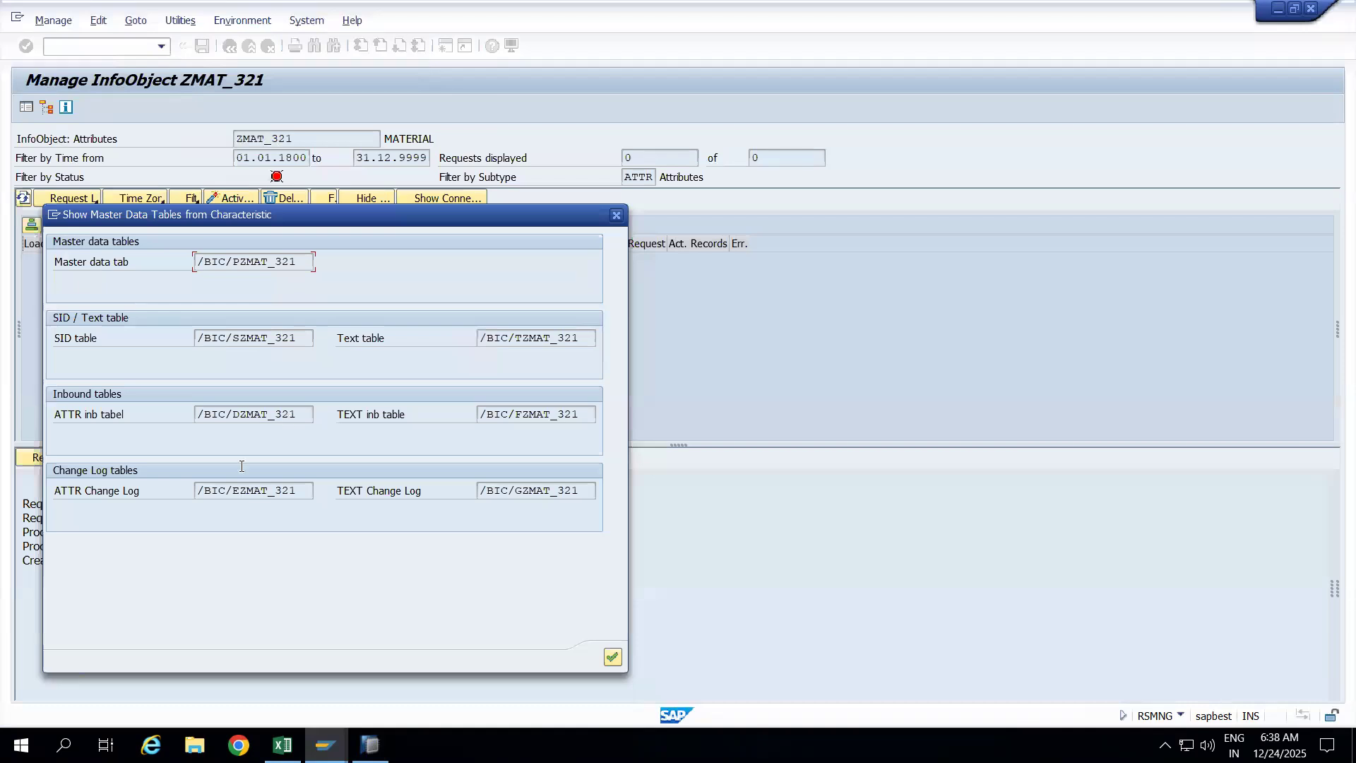
pyautogui.doubleClick(244, 262)
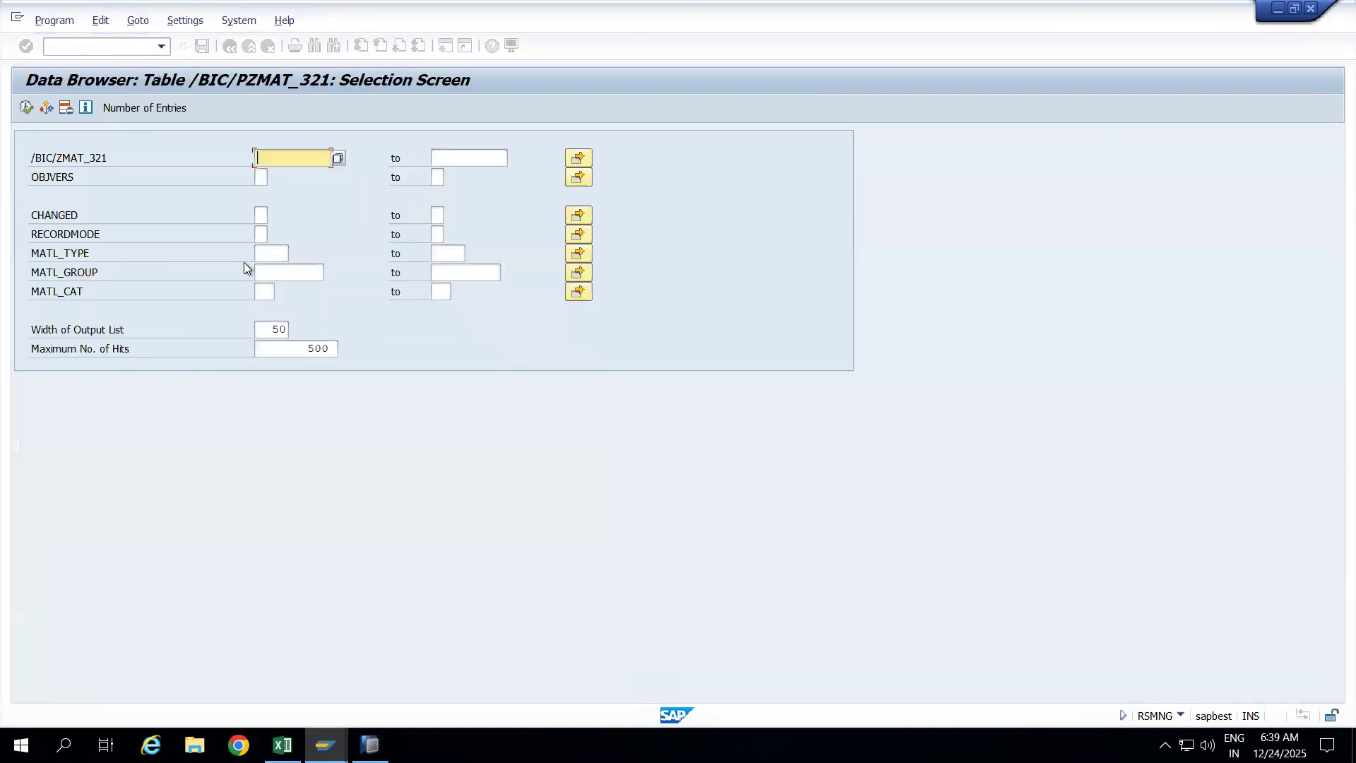
pyautogui.click(27, 108)
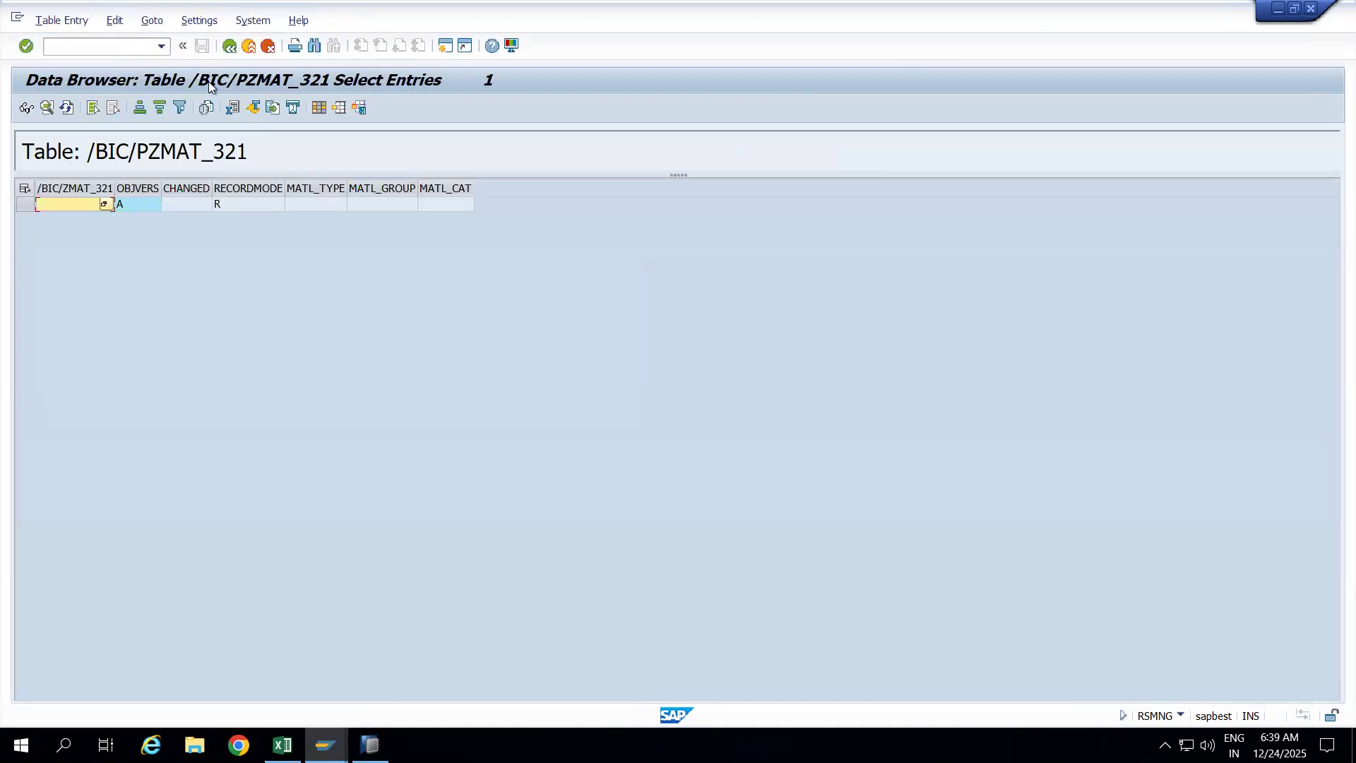
pyautogui.click(229, 47)
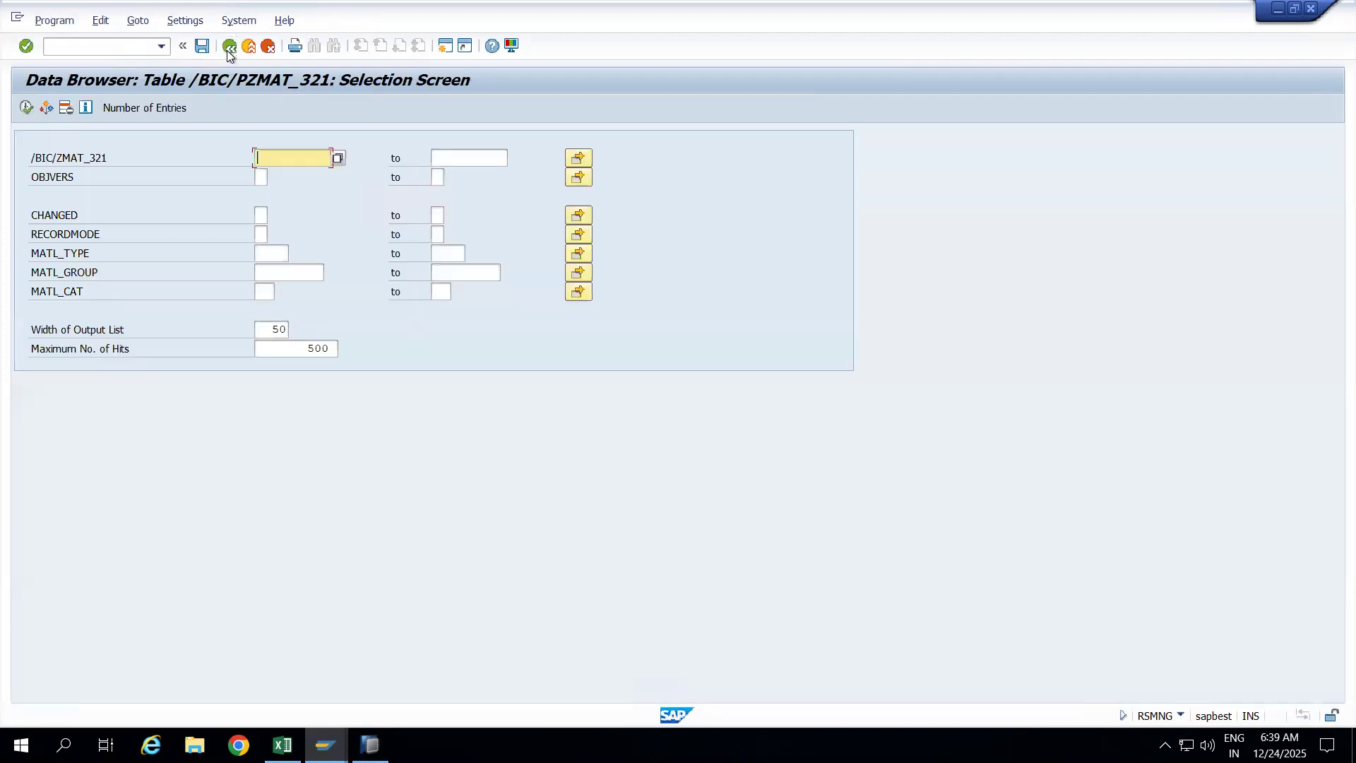
pyautogui.click(228, 48)
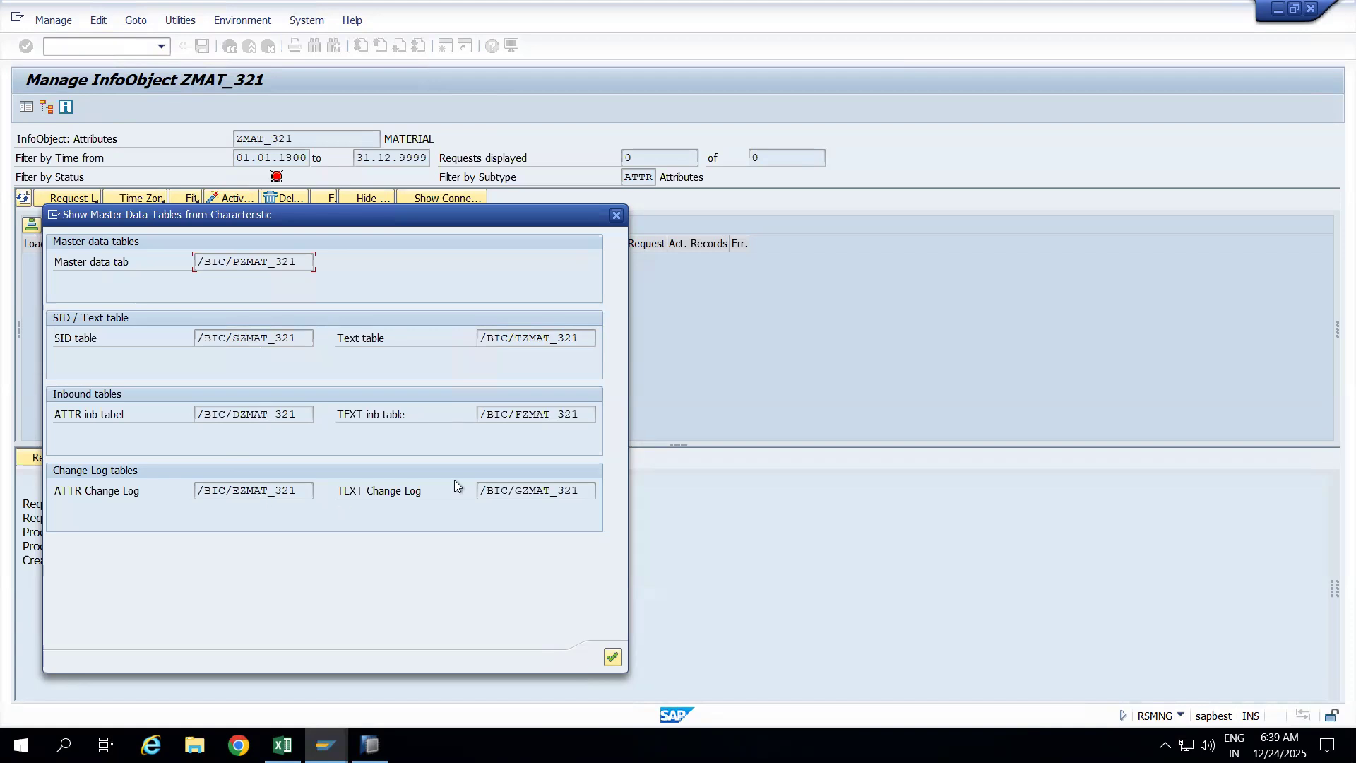
# Step: Query the text inbound table /BIC/FZMAT_321 without filters, return and close the list of master data tables
pyautogui.doubleClick(529, 415)
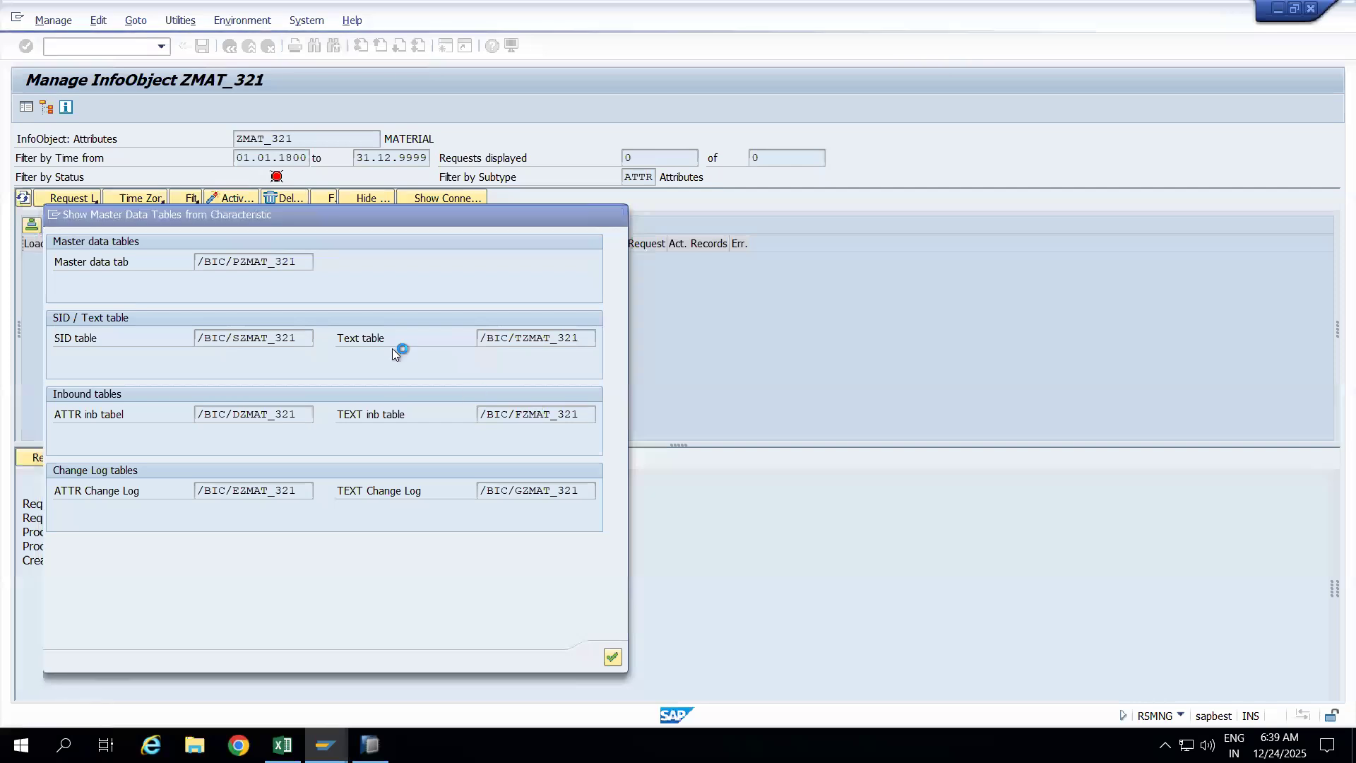
pyautogui.click(26, 108)
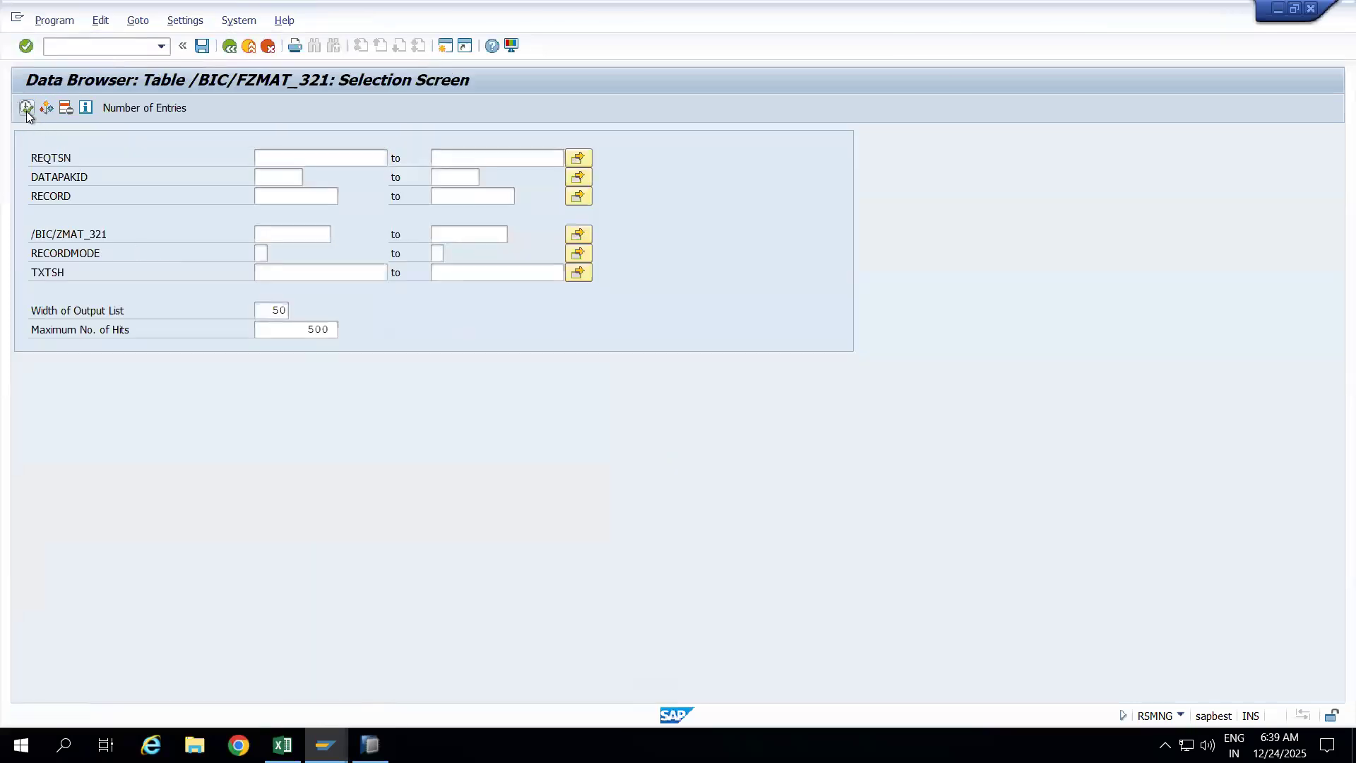
pyautogui.click(229, 46)
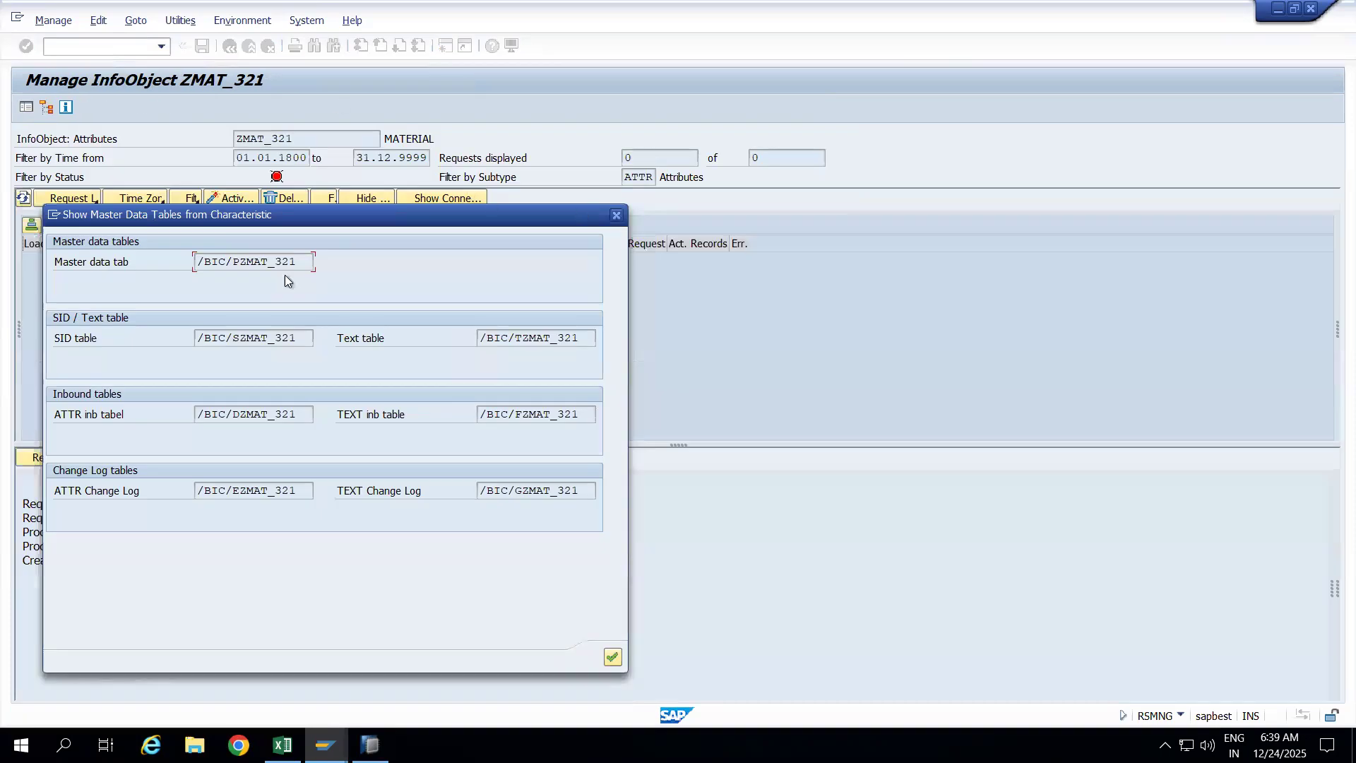
pyautogui.click(617, 215)
# Step: Display all entries of the attribute inbound table /BIC/DZMAT_321 for ZMAT_321
pyautogui.click(180, 21)
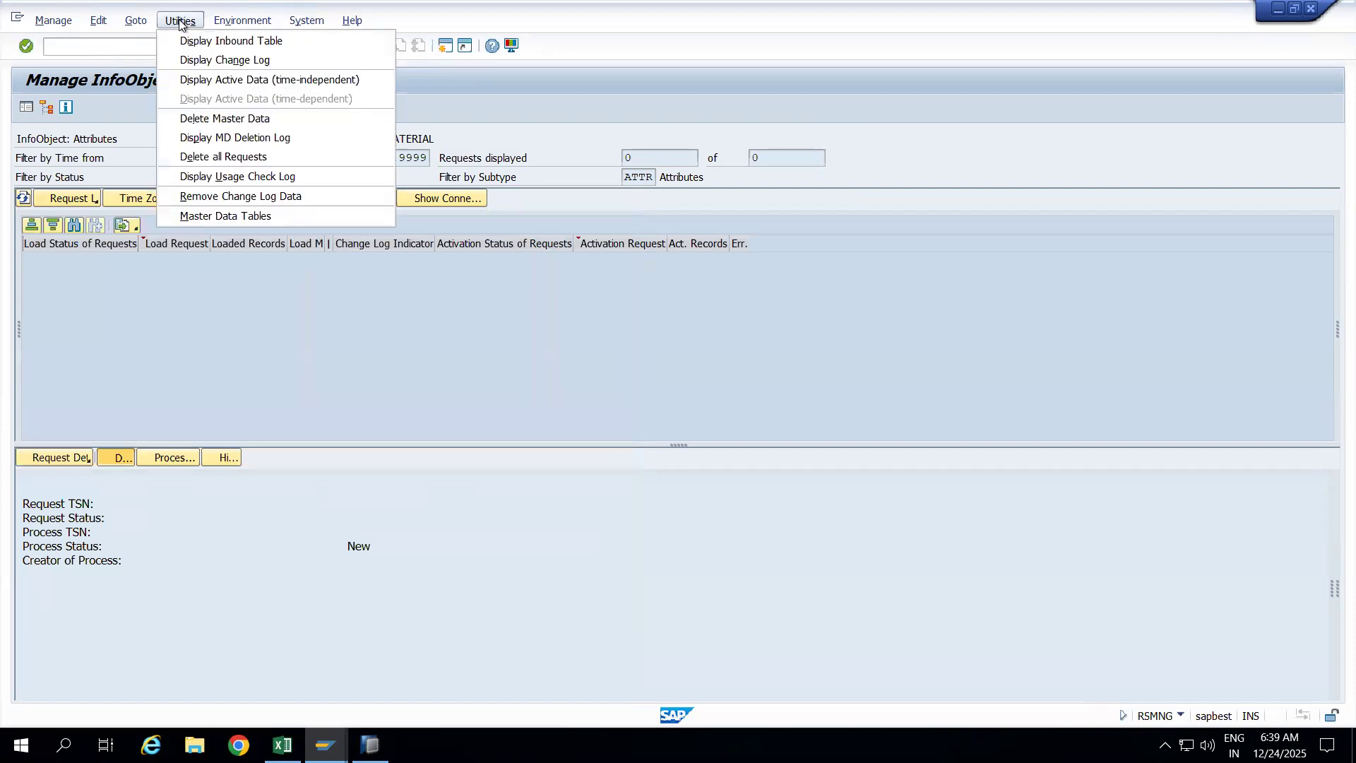
pyautogui.click(211, 40)
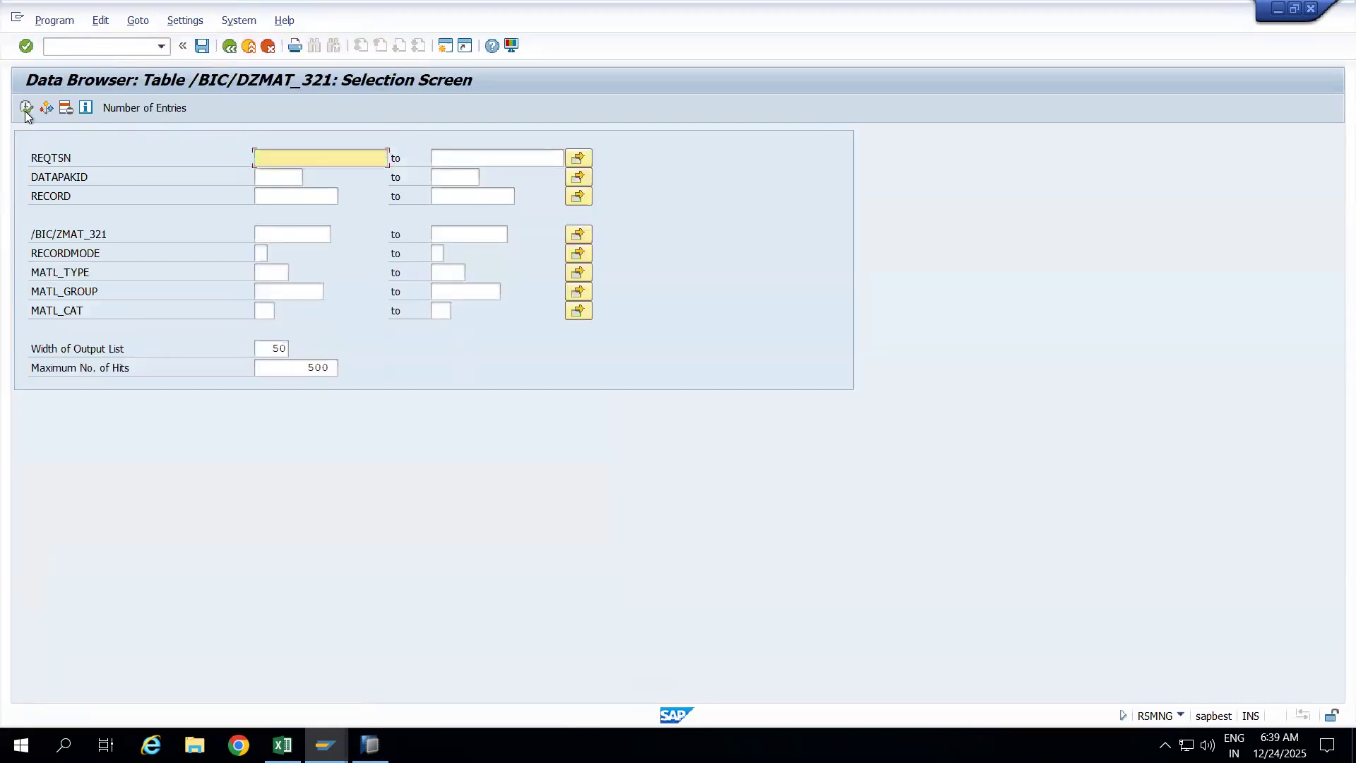
pyautogui.click(25, 109)
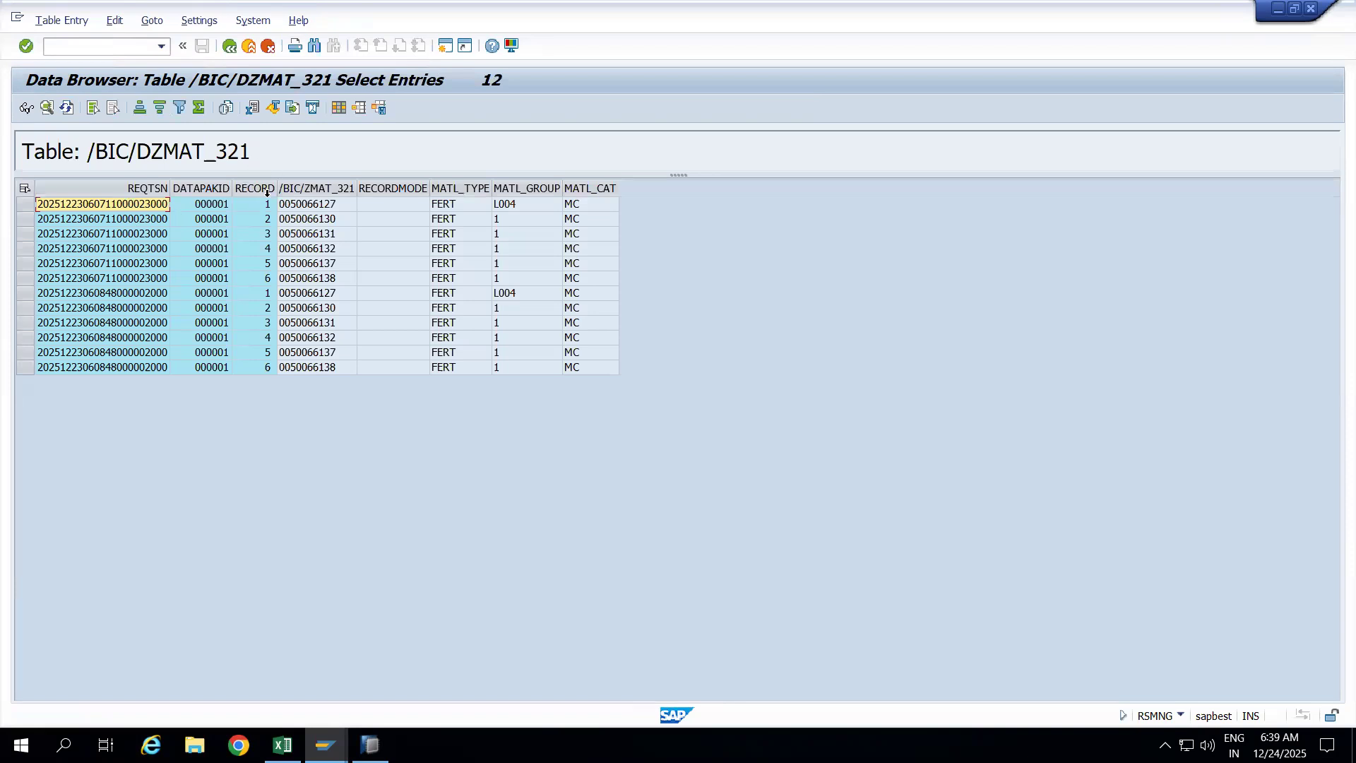
# Step: Examine the material, record mode, material type, group and category columns of the /BIC/DZMAT_321 entries
pyautogui.click(321, 185)
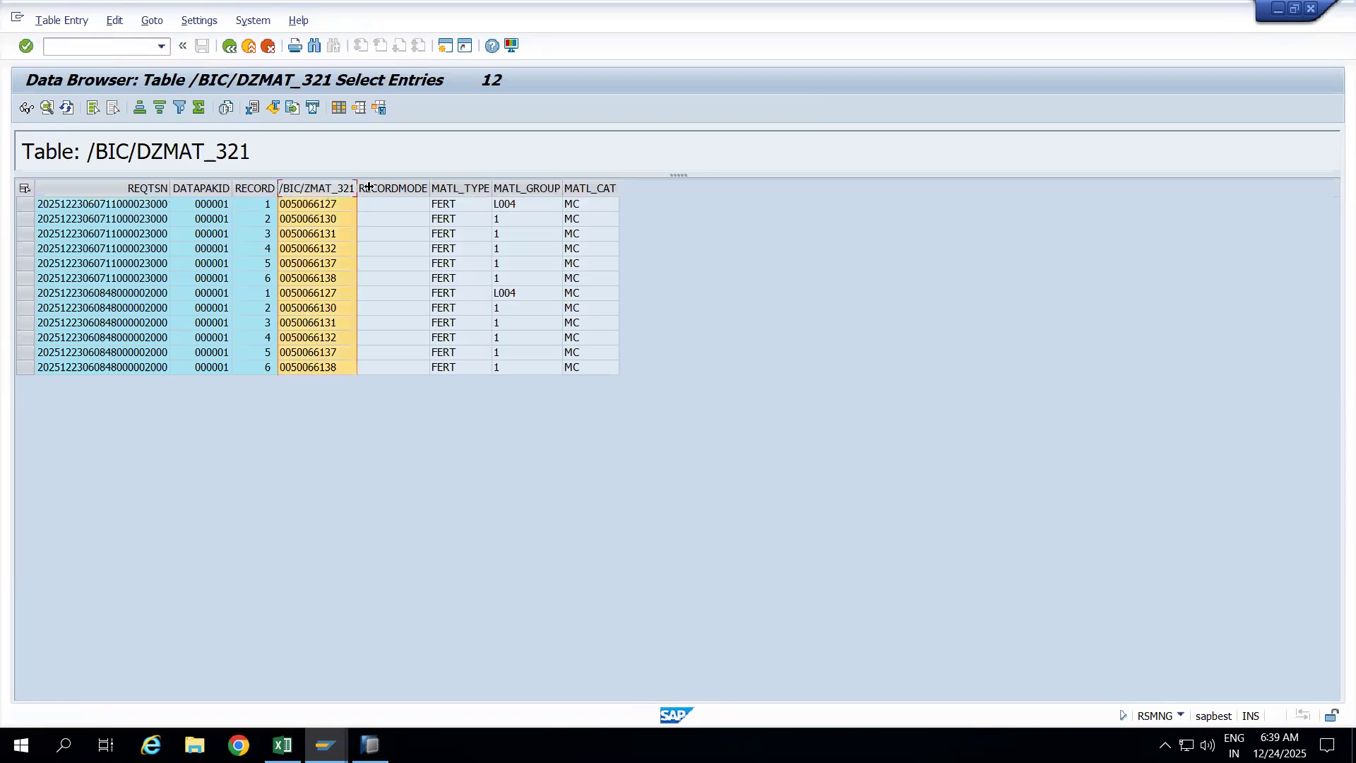
pyautogui.click(399, 185)
pyautogui.click(470, 186)
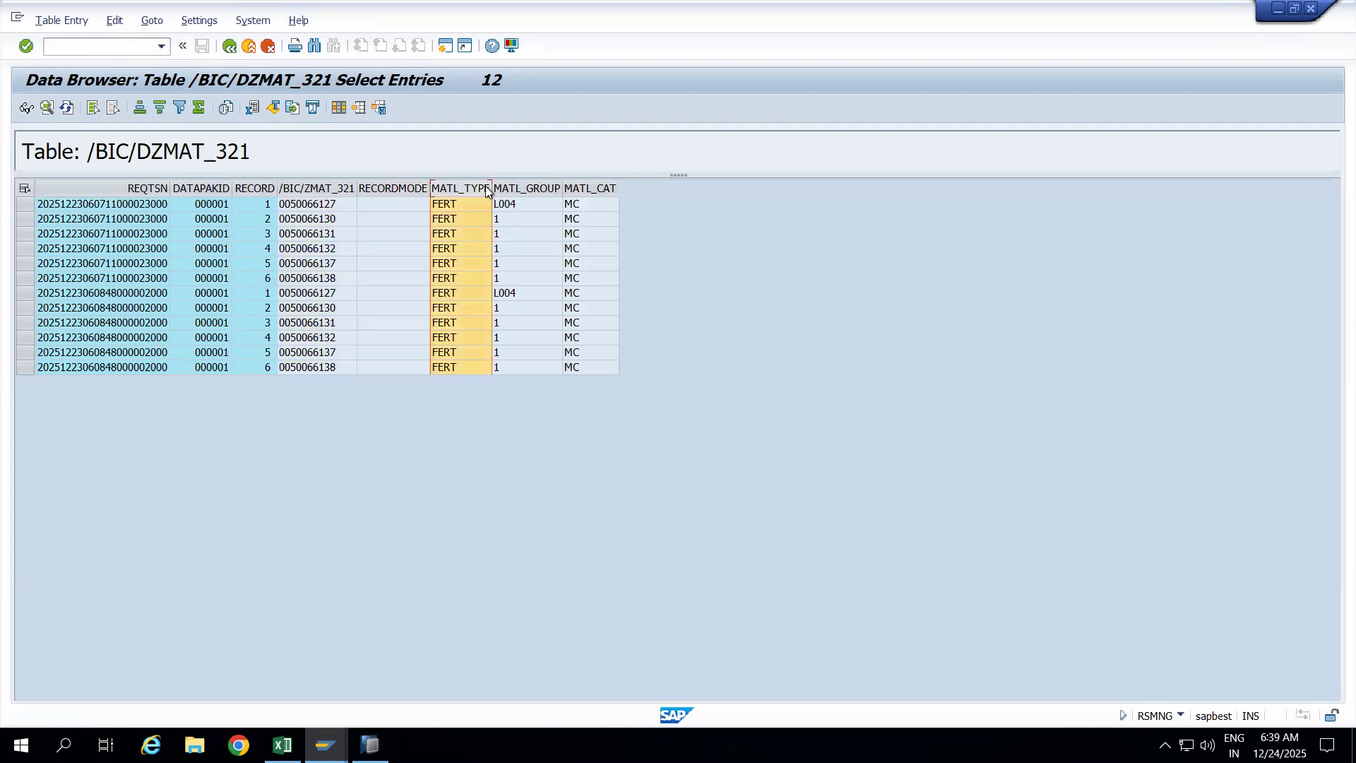
pyautogui.click(528, 186)
pyautogui.click(583, 190)
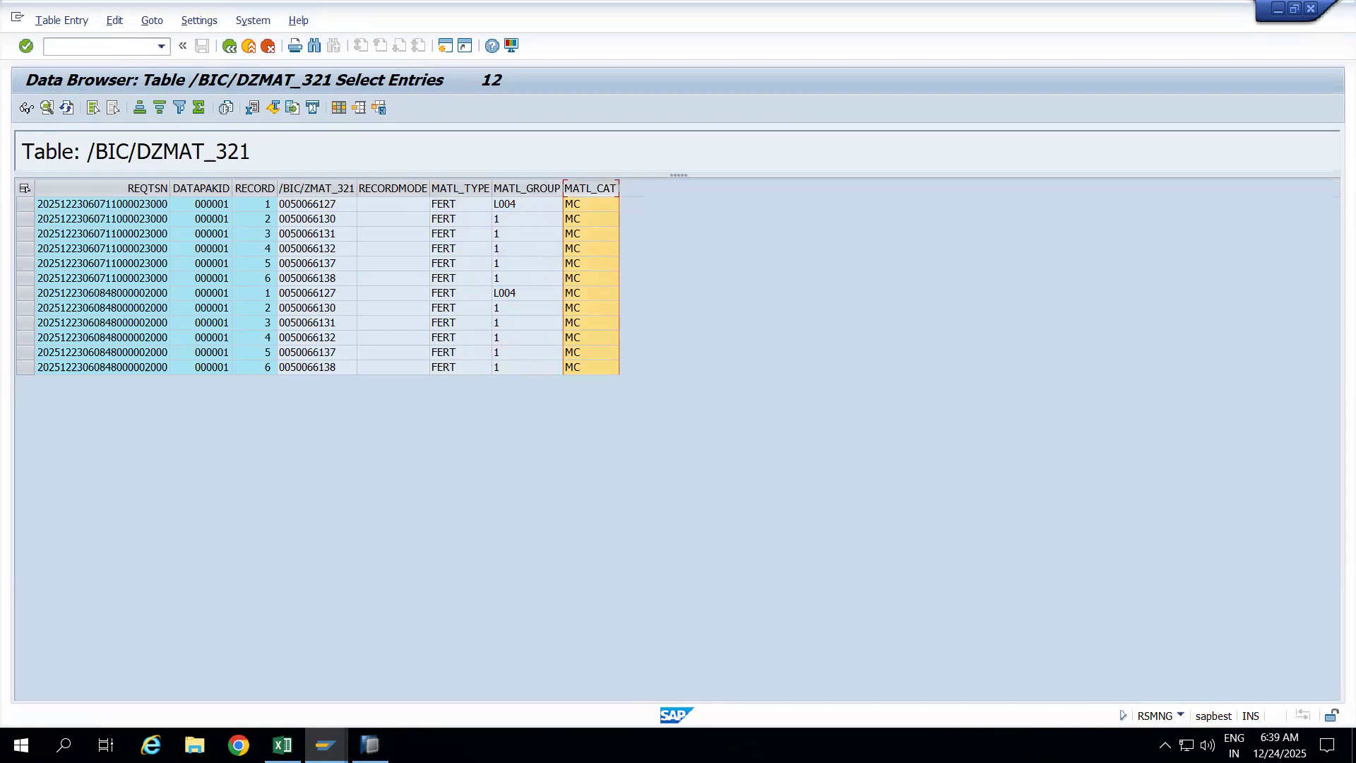
# Step: Switch to the Excel workbook and, below the rule type list, enter Source in C32 and Material in D34
pyautogui.click(282, 745)
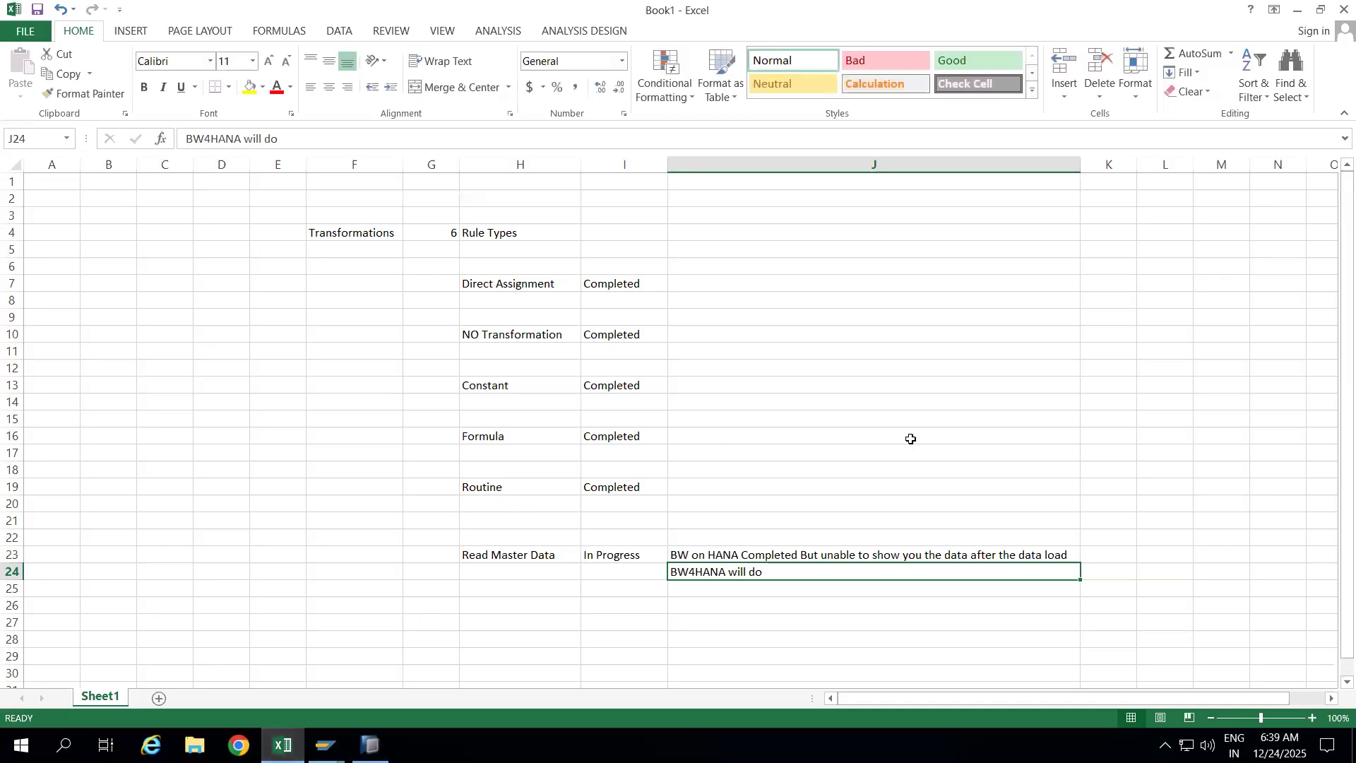
pyautogui.click(1347, 681)
pyautogui.scroll(-3, 1330, 680)
pyautogui.scroll(-3, 1330, 680)
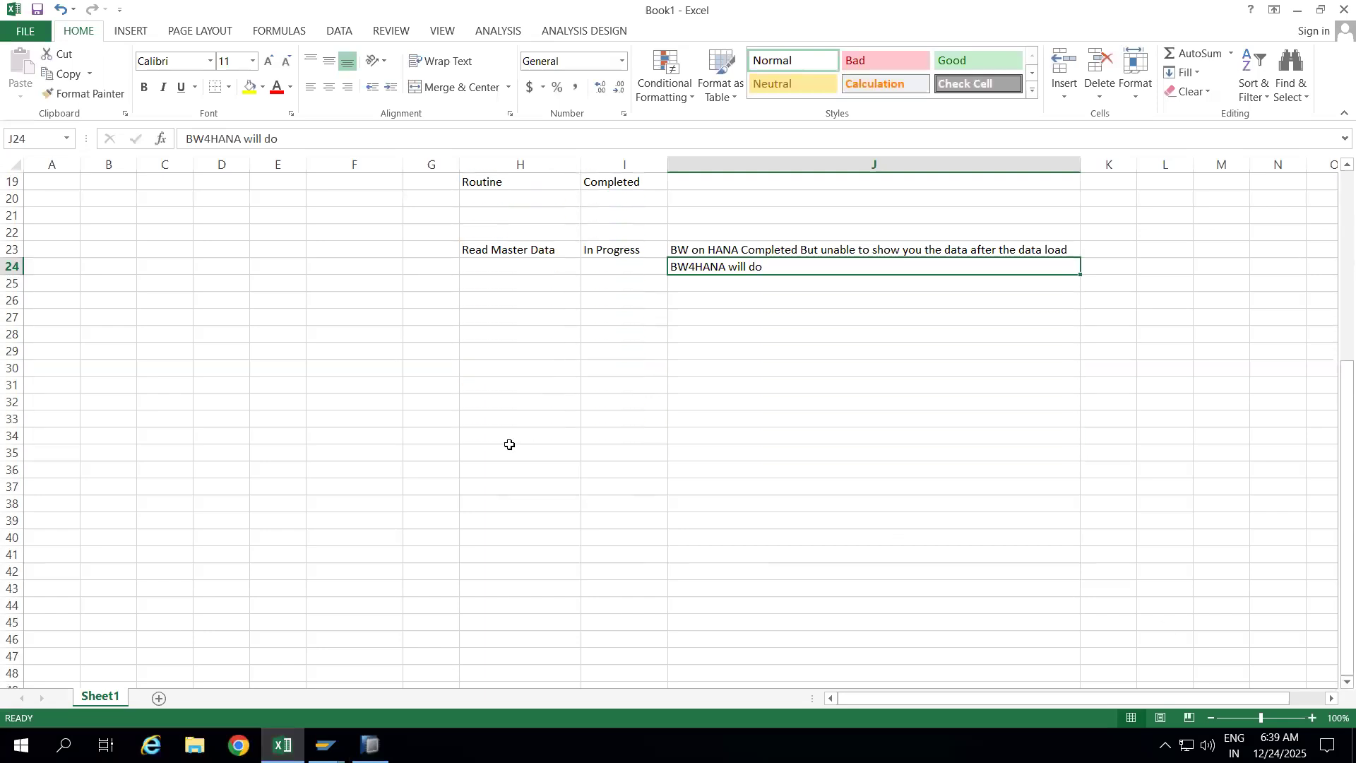
pyautogui.click(164, 401)
pyautogui.write('Source')
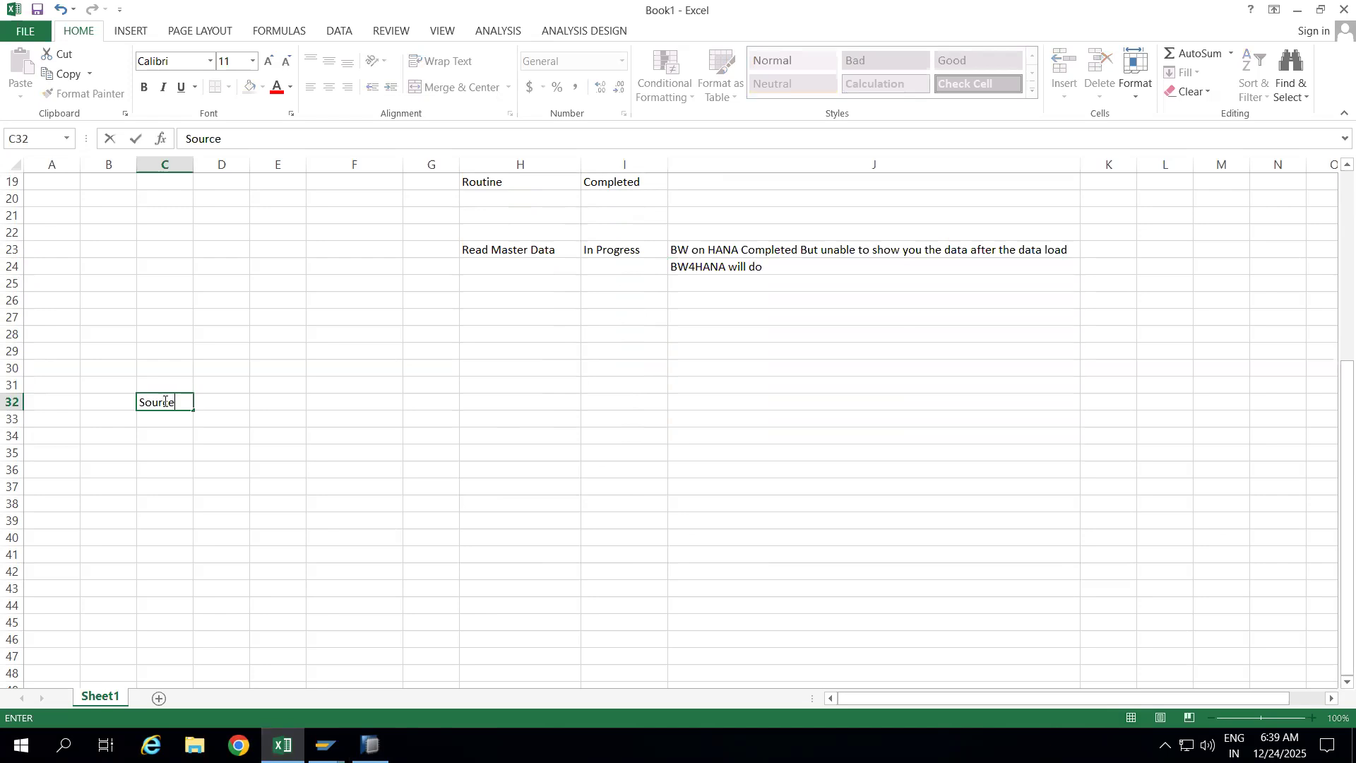
pyautogui.click(213, 437)
pyautogui.write('Material')
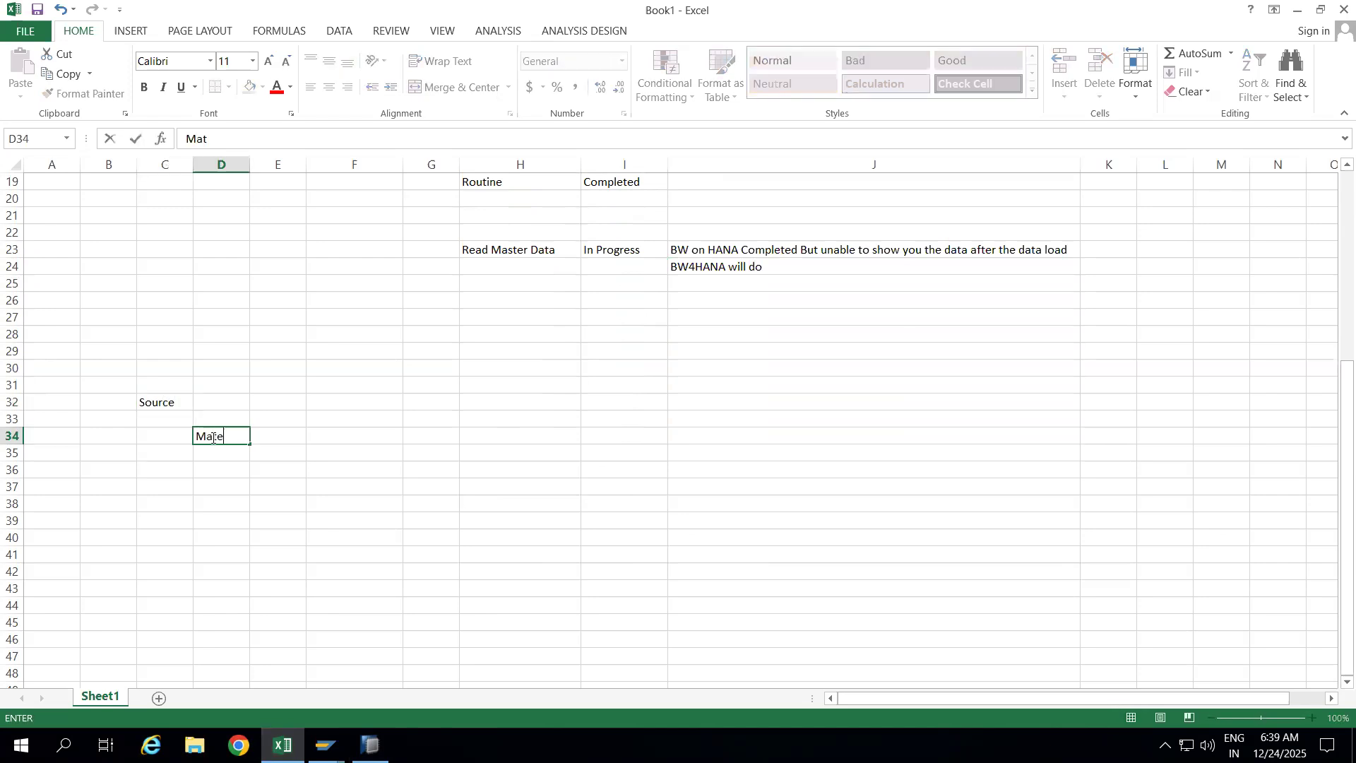
# Step: Enter the heading Target in H32 and the target field Material in H34
pyautogui.click(503, 402)
pyautogui.write('Tr')
pyautogui.press('BackSpace')
pyautogui.write('arget')
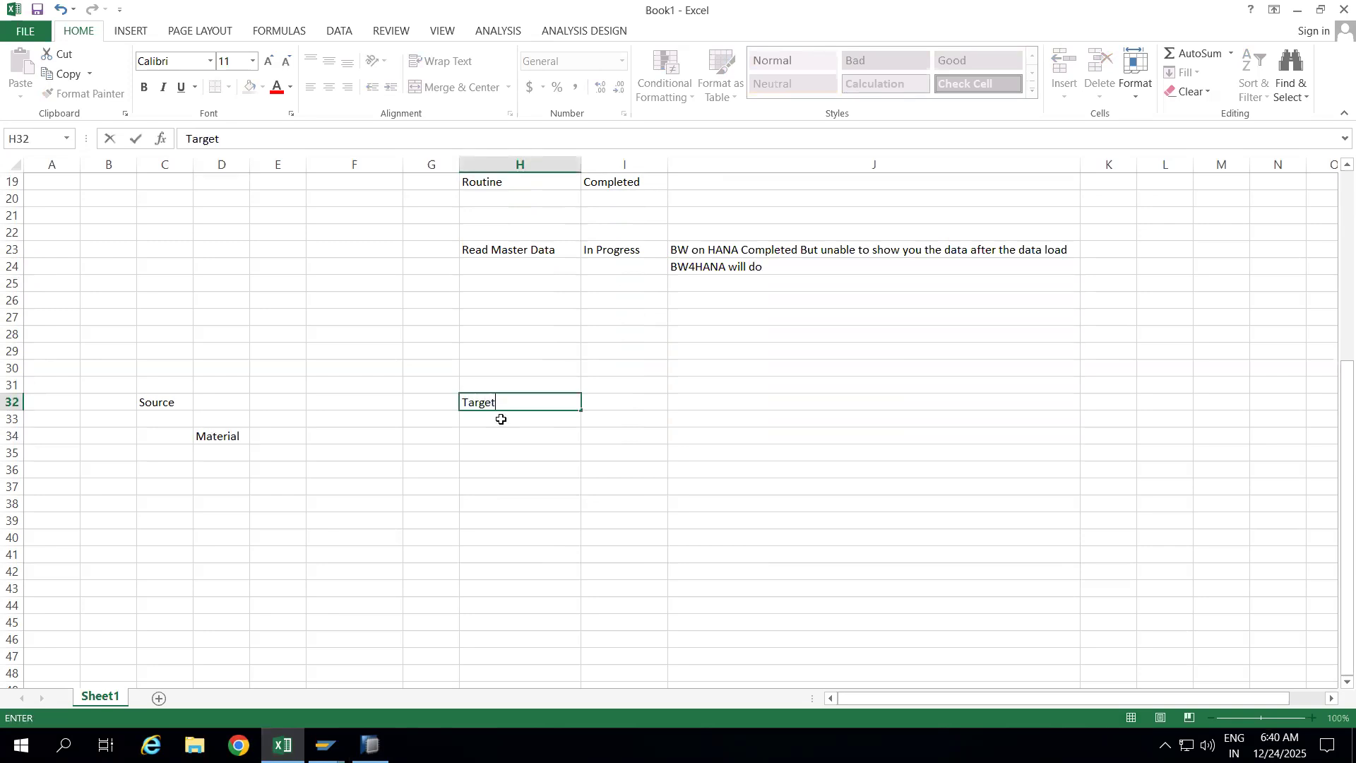
pyautogui.click(482, 432)
pyautogui.write('Material')
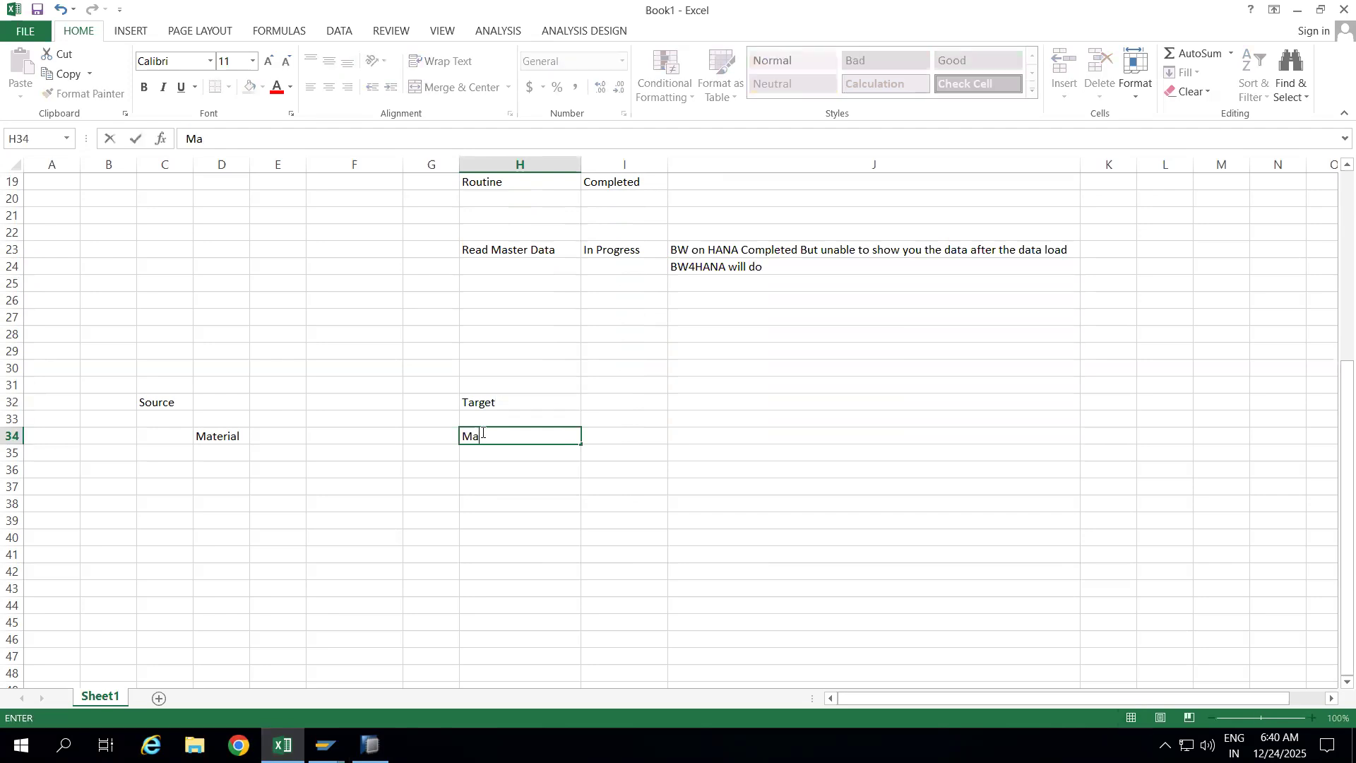
# Step: Add the target fields Material Type in H36 and Material Group in H38
pyautogui.click(485, 471)
pyautogui.write('Material Type')
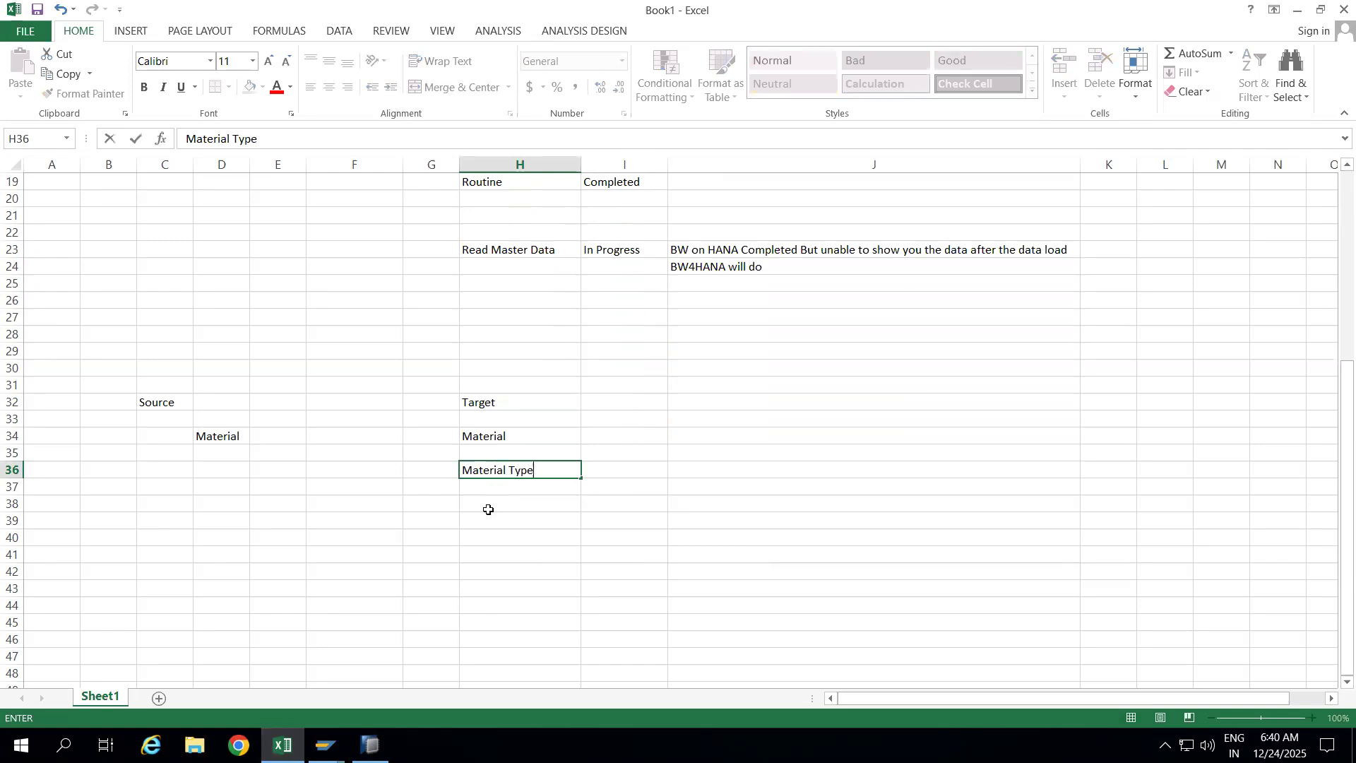
pyautogui.click(488, 505)
pyautogui.write('Material ')
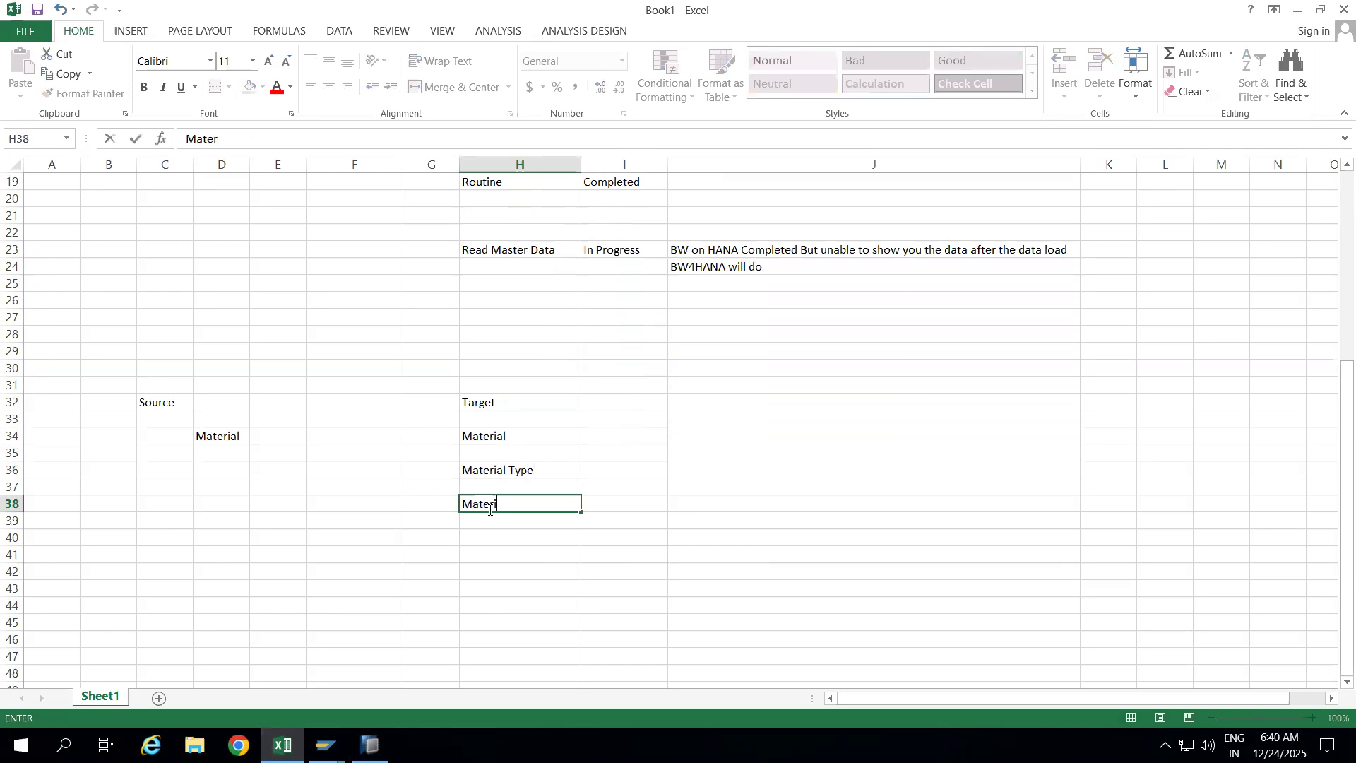
pyautogui.write('Group')
pyautogui.click(644, 483)
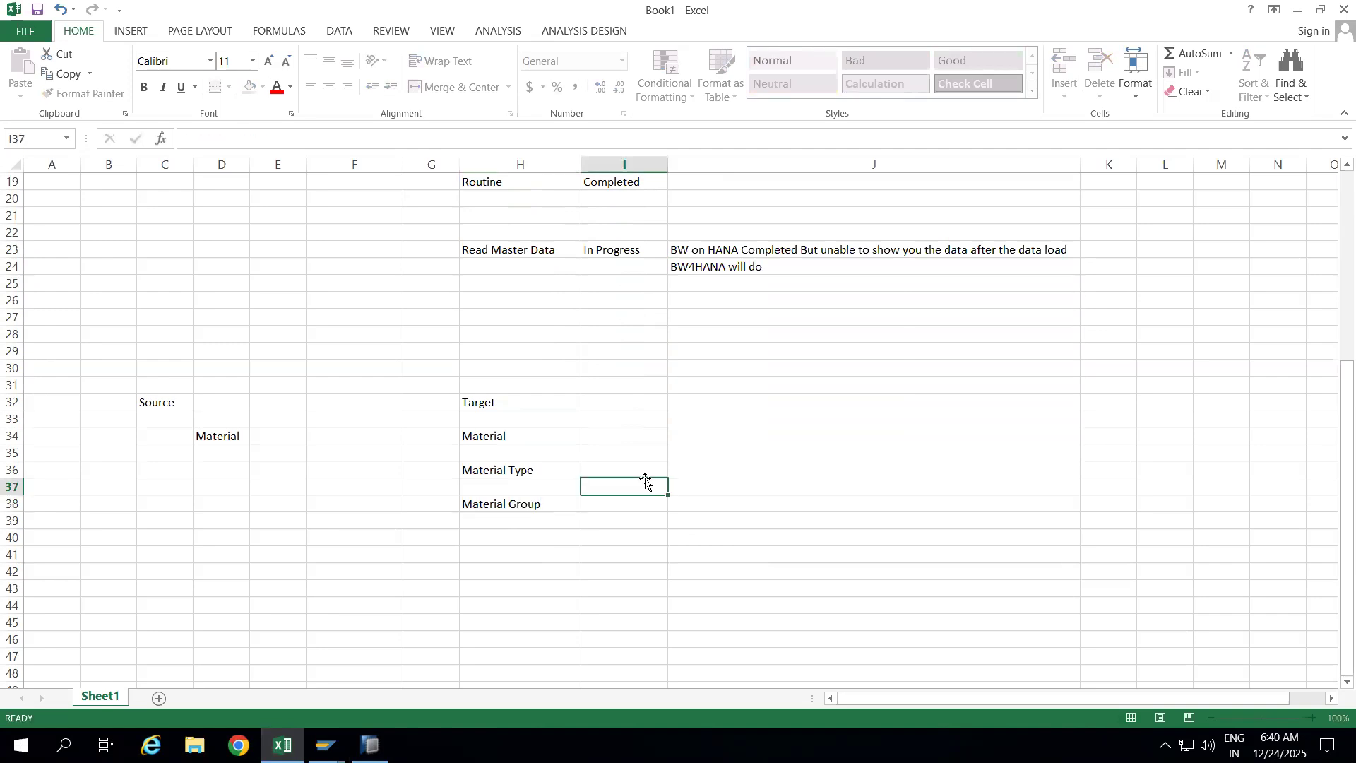
# Step: Compare the sheet's source Material and target fields with the material, type and group entries of /BIC/DZMAT_321 in SAP GUI
pyautogui.moveTo(231, 434); pyautogui.dragTo(493, 434)
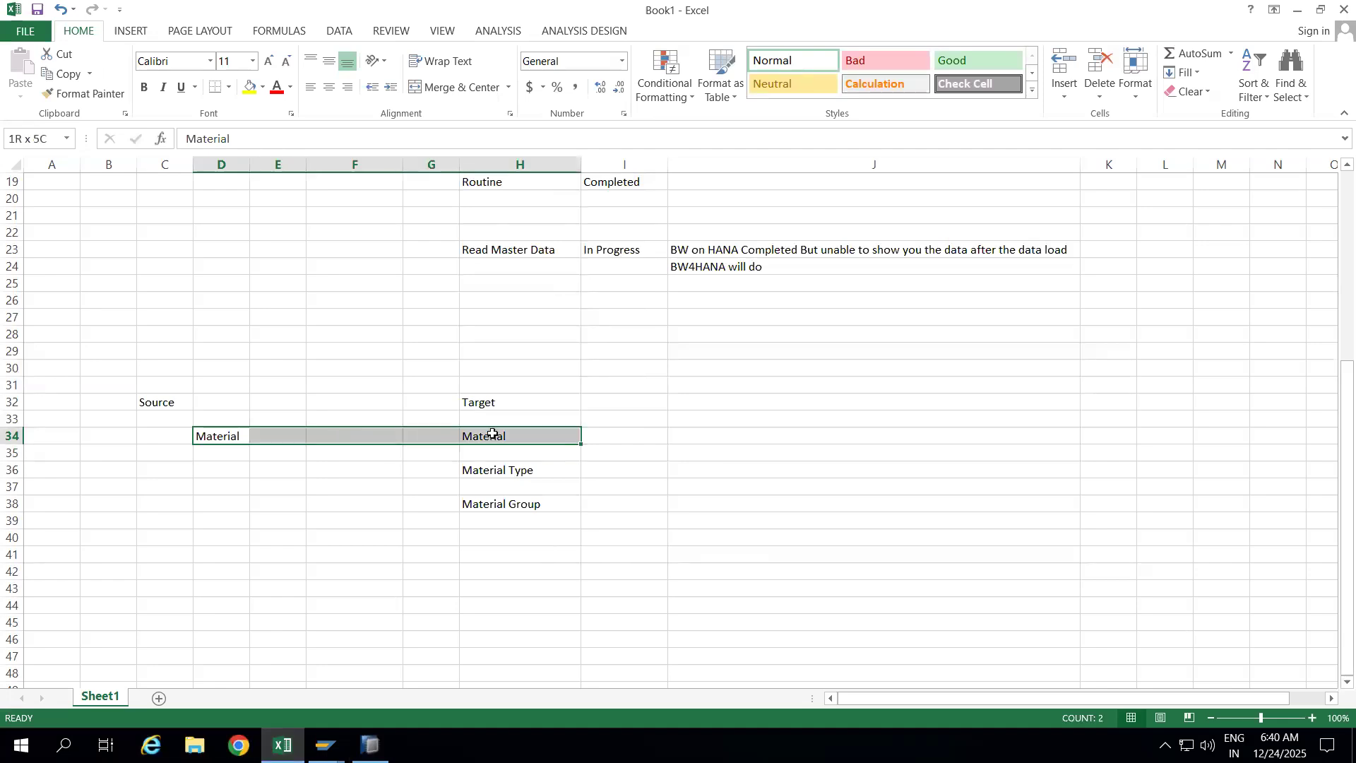
pyautogui.moveTo(492, 435); pyautogui.dragTo(493, 434)
pyautogui.click(681, 387)
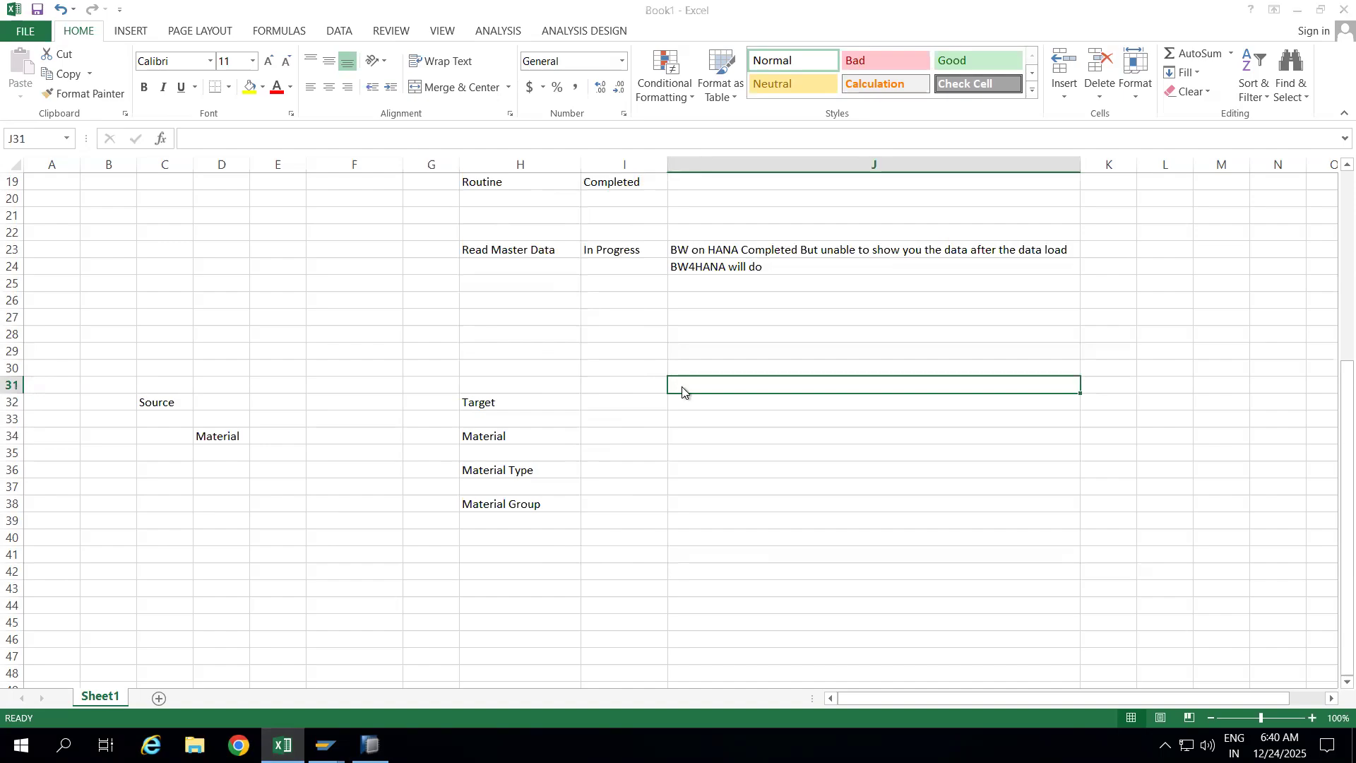
pyautogui.hotkey('alt', 'Tab')
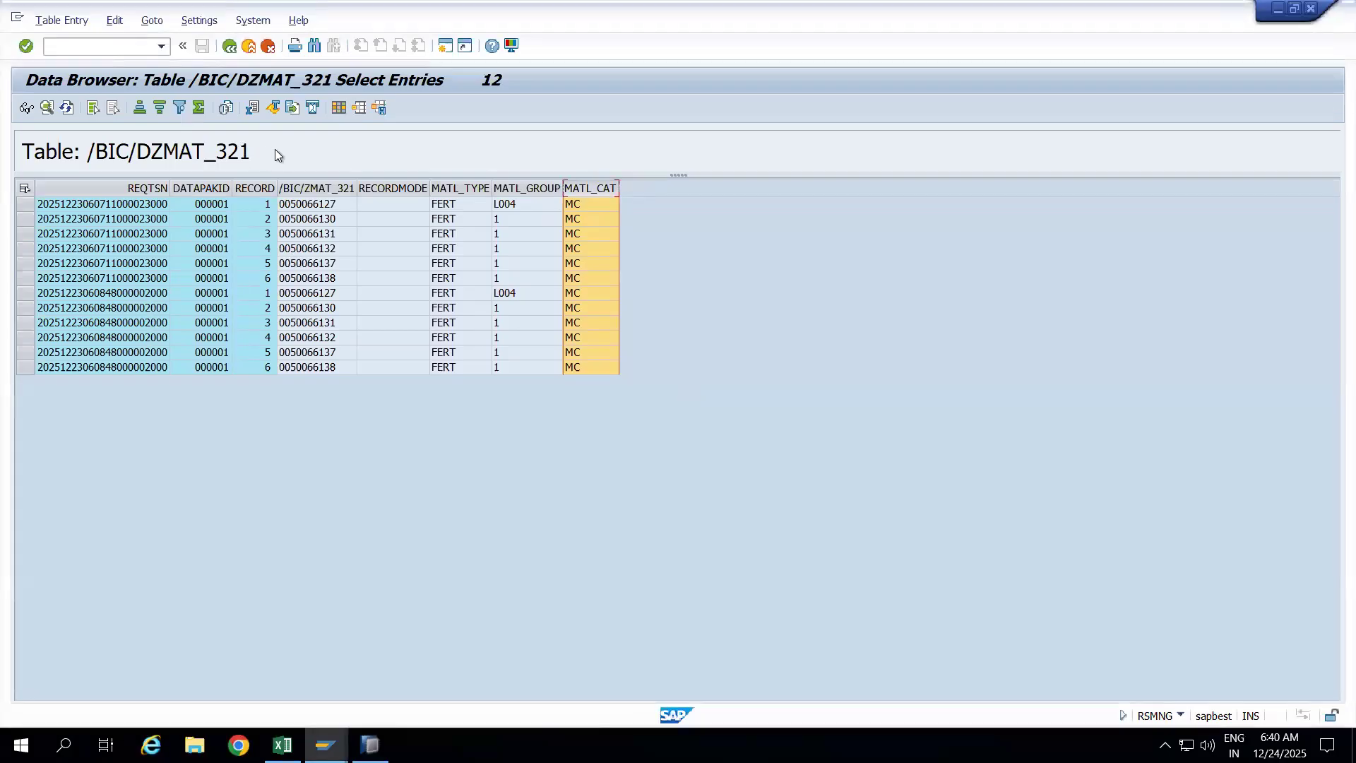
pyautogui.hotkey('alt', 'Tab')
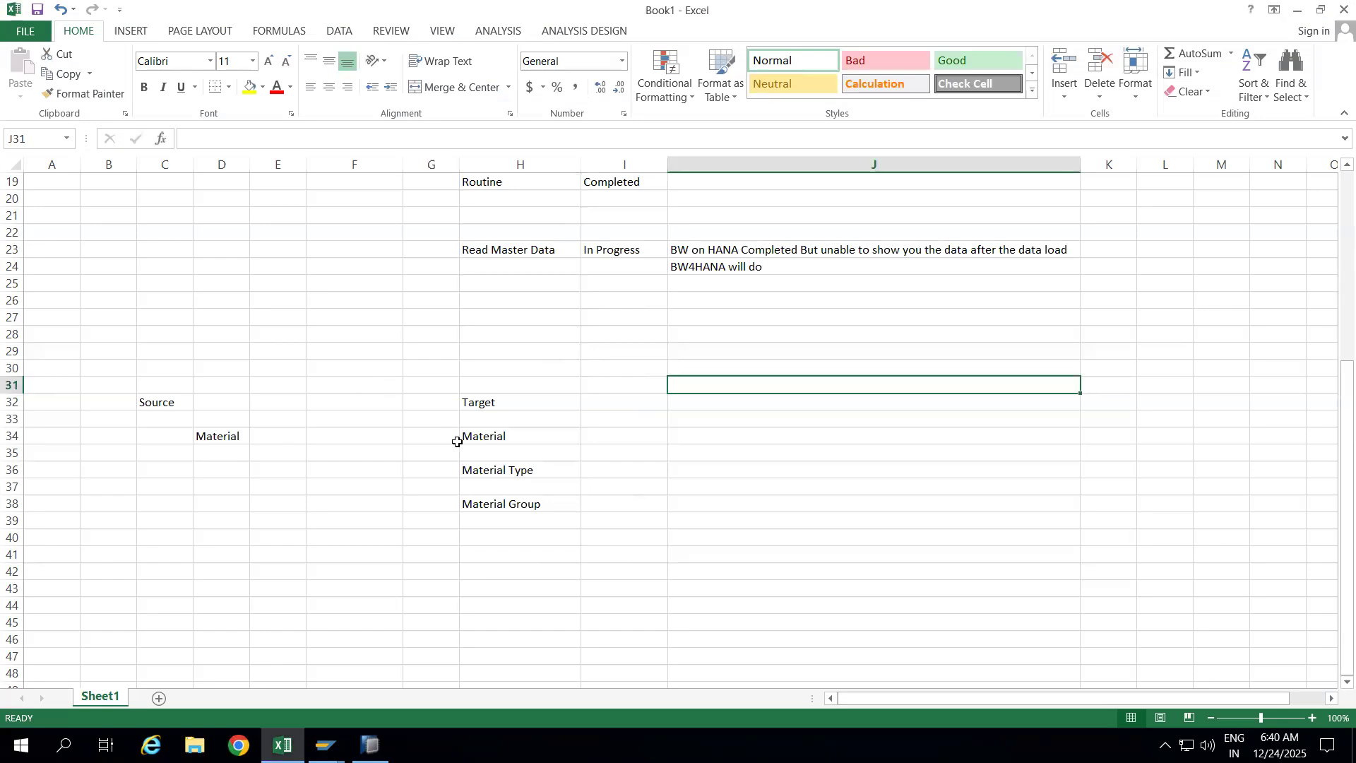
pyautogui.hotkey('alt', 'Tab')
pyautogui.click(325, 206)
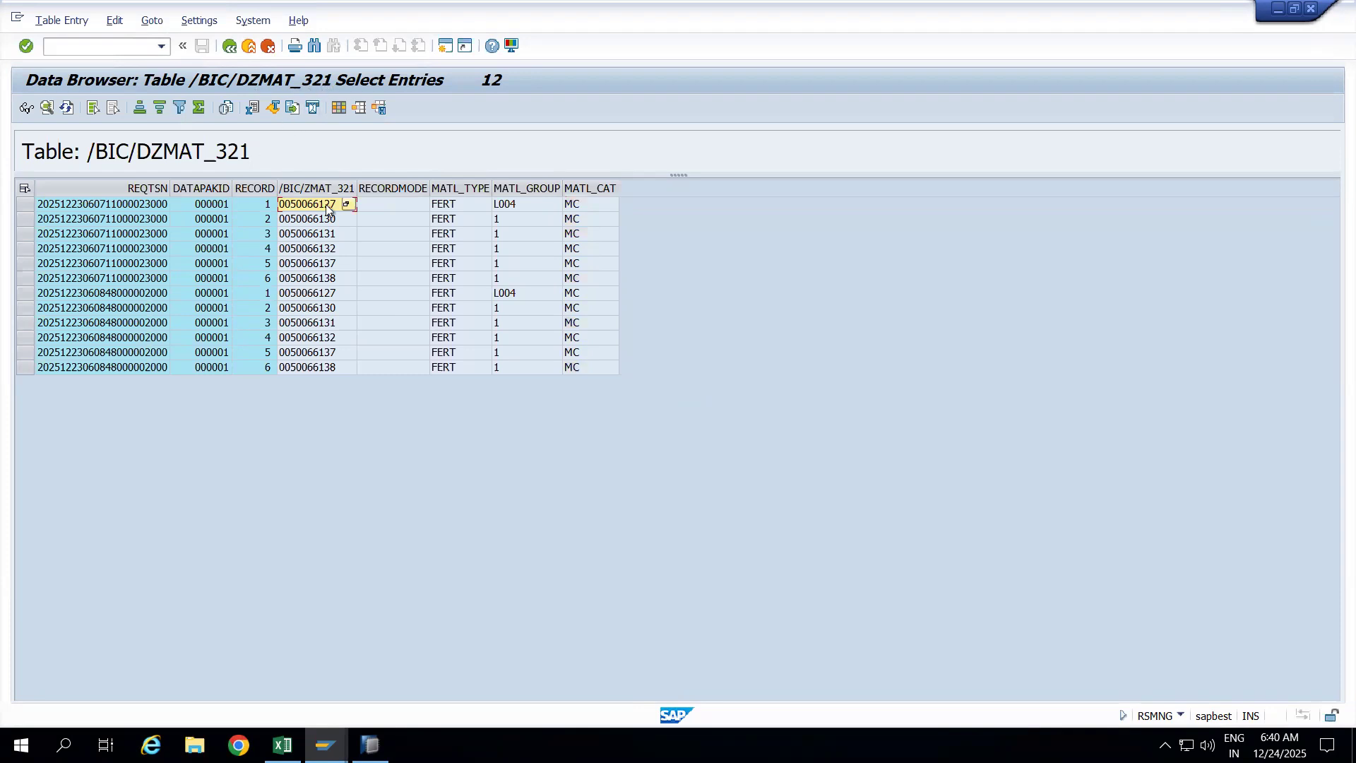
pyautogui.hotkey('alt', 'Tab')
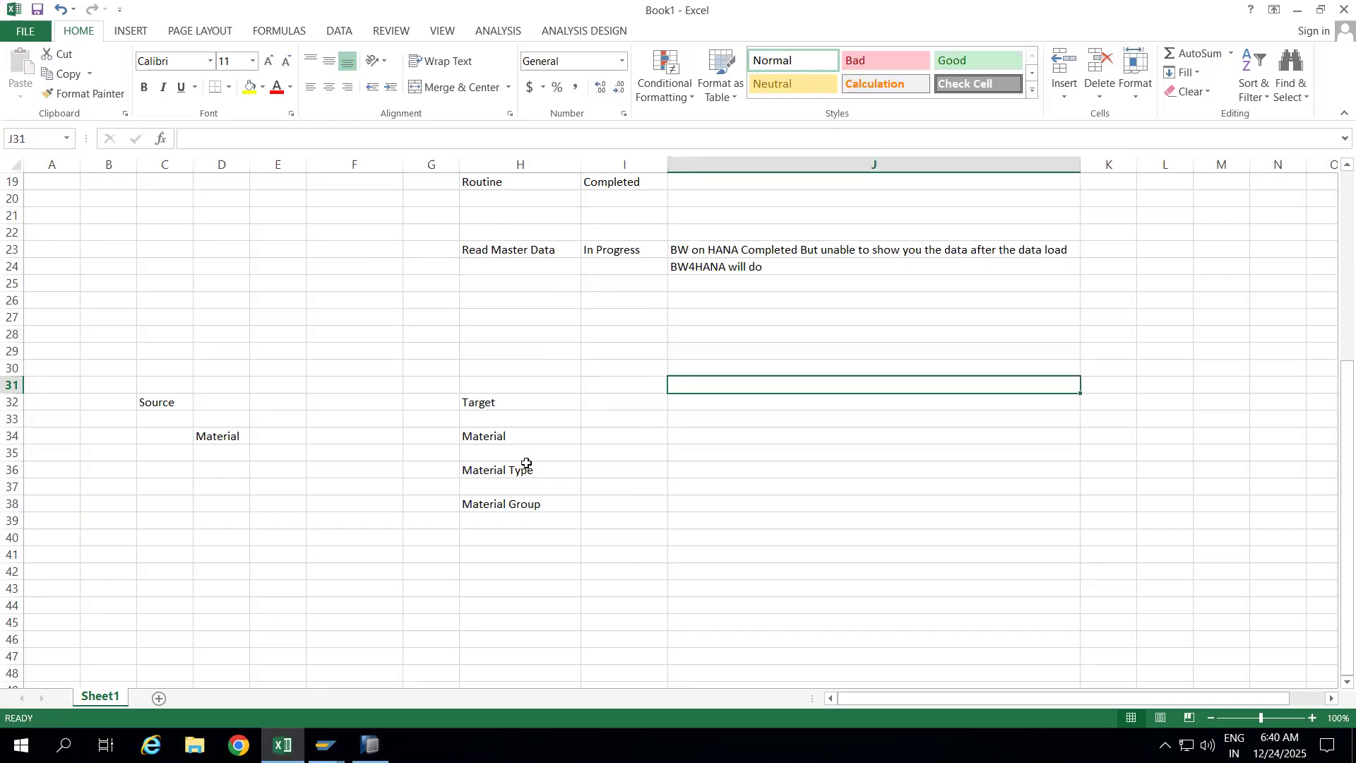
pyautogui.click(500, 469)
pyautogui.click(511, 506)
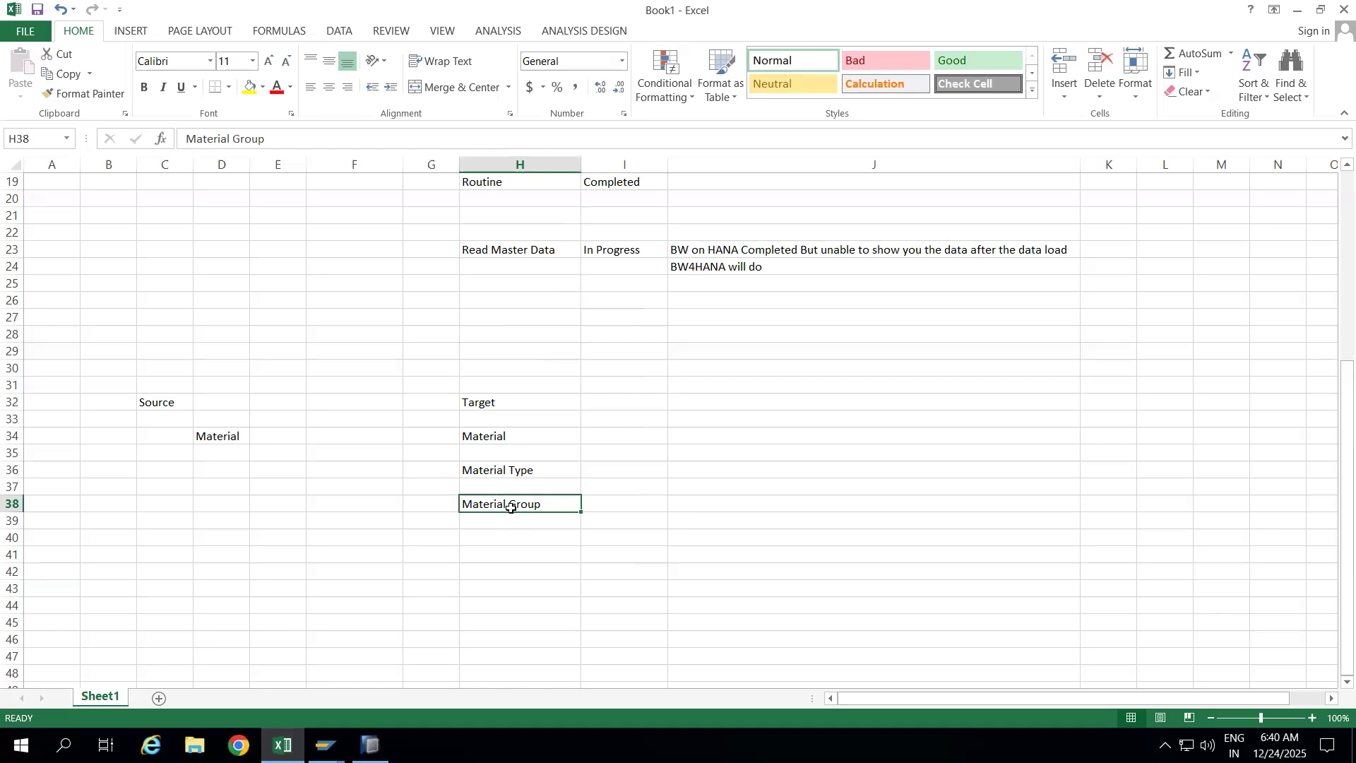
pyautogui.click(503, 470)
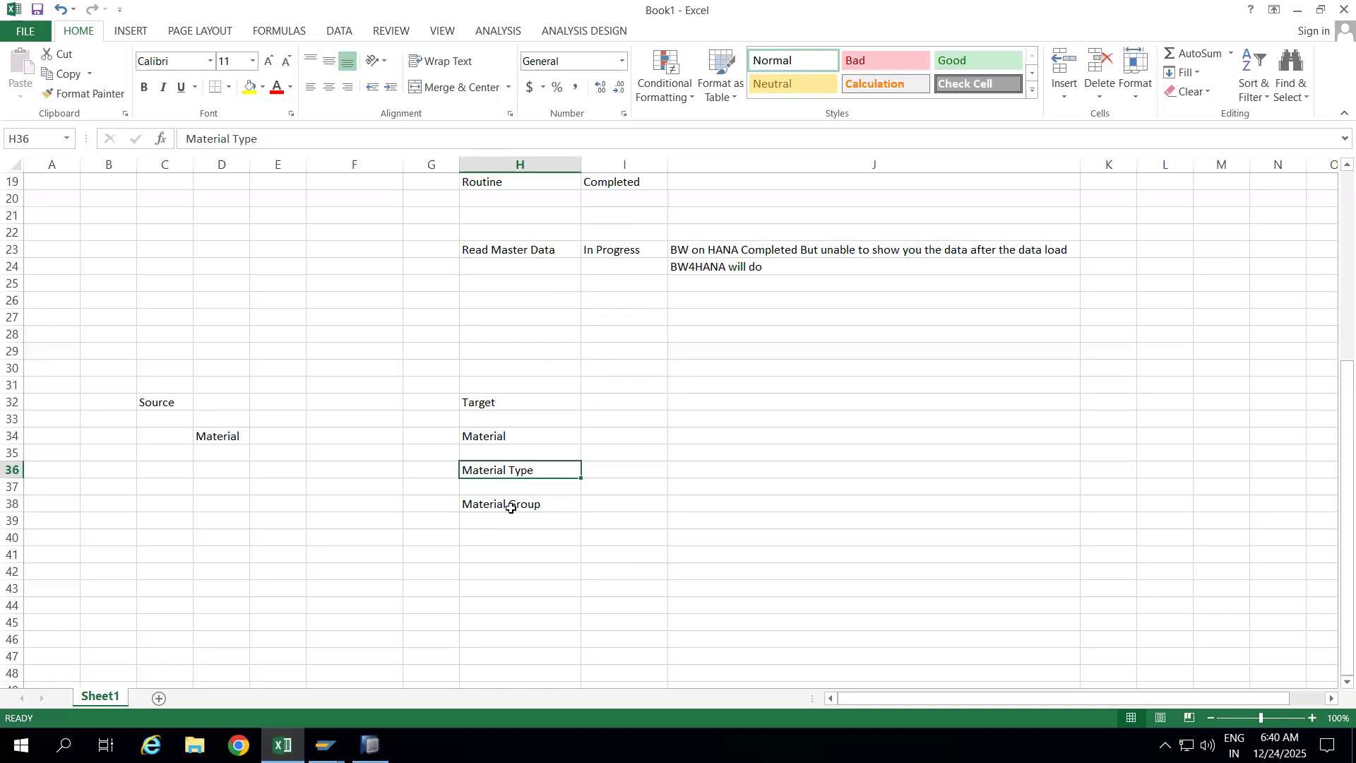
pyautogui.click(510, 507)
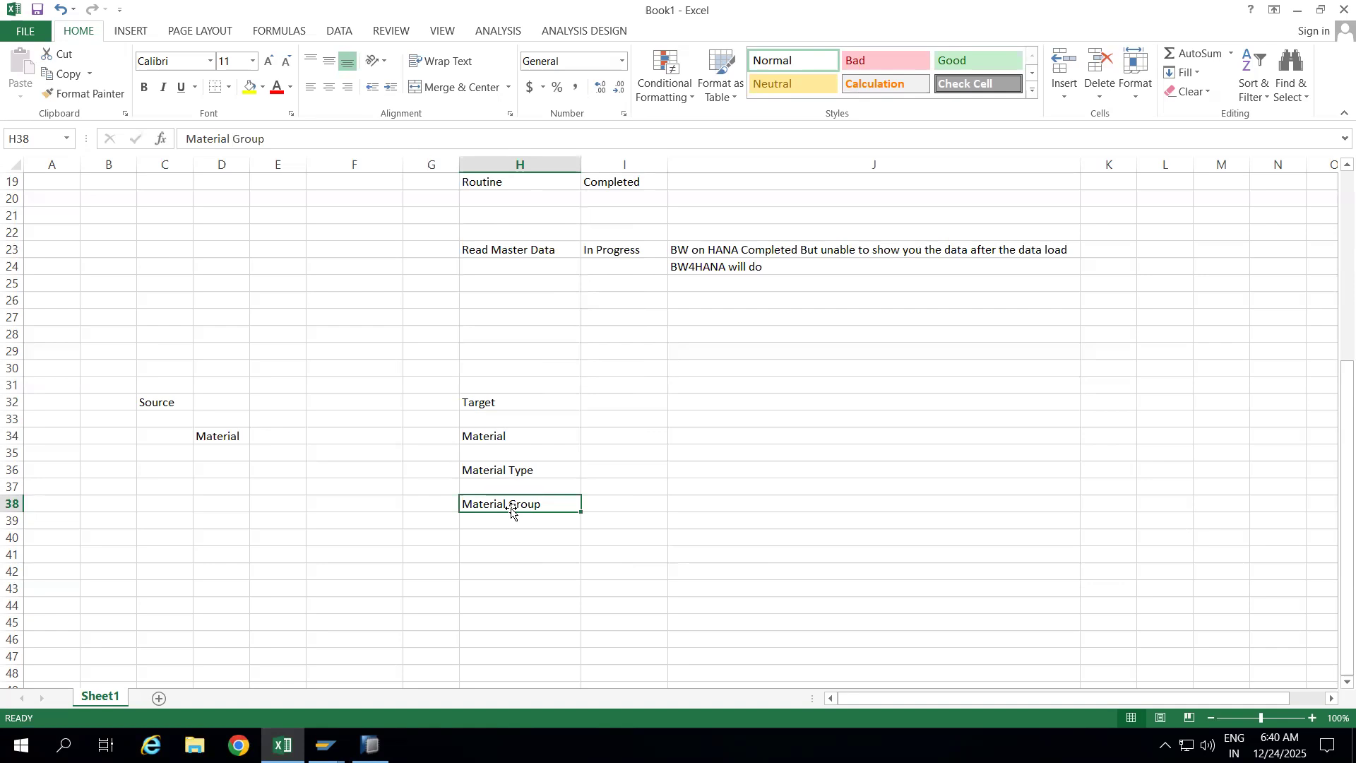
pyautogui.hotkey('alt', 'Tab')
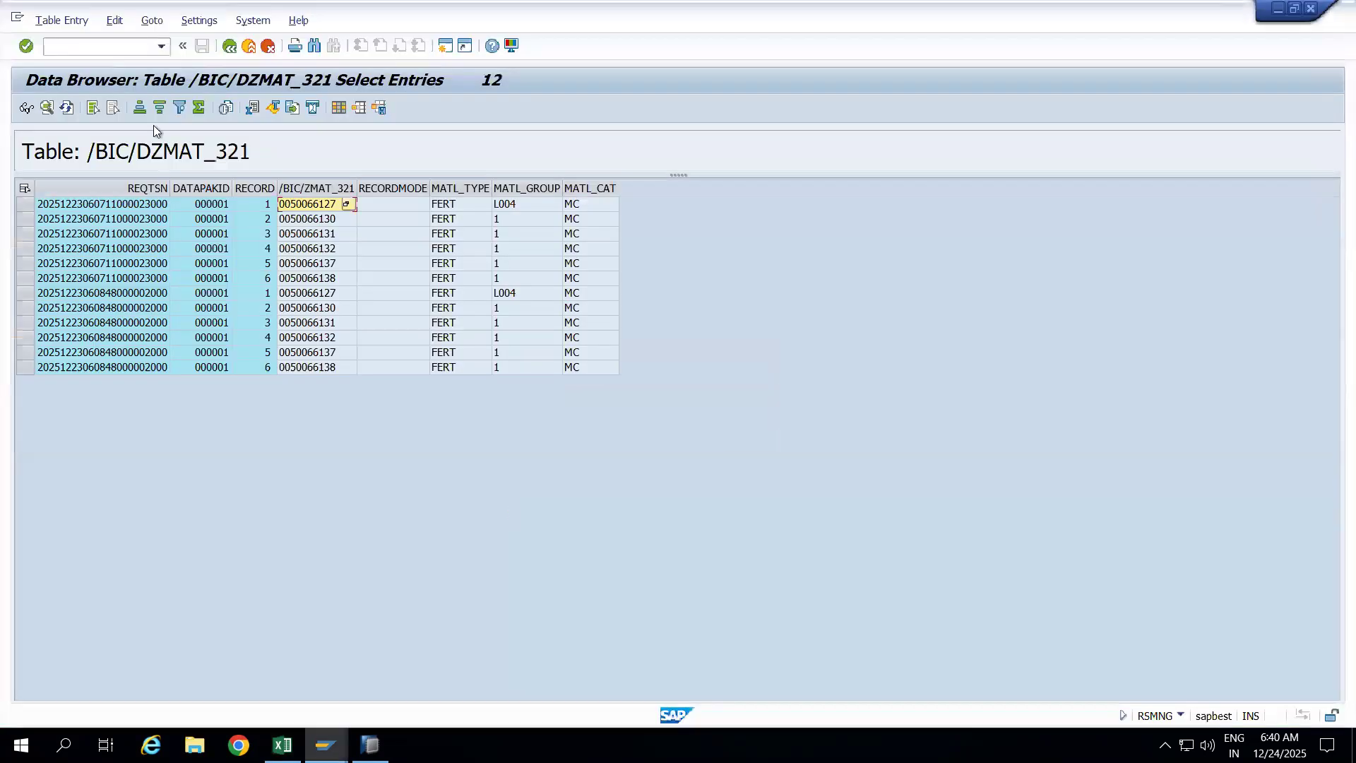
pyautogui.click(89, 48)
pyautogui.write('/o')
pyautogui.press('BackSpace')
pyautogui.press('BackSpace')
# Step: Switch to SAP HANA Studio, maximize its window and close all open object editors
pyautogui.hotkey('alt', 'Tab')
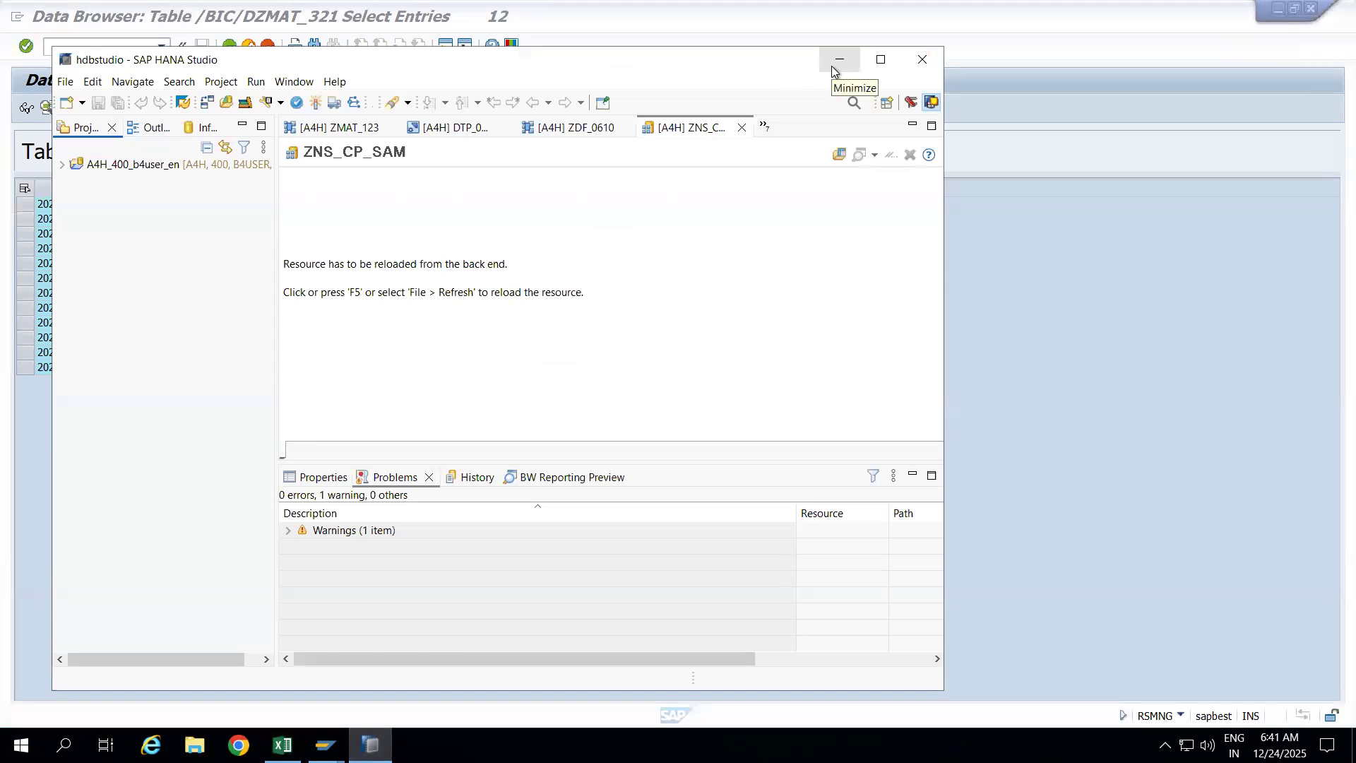
pyautogui.click(879, 59)
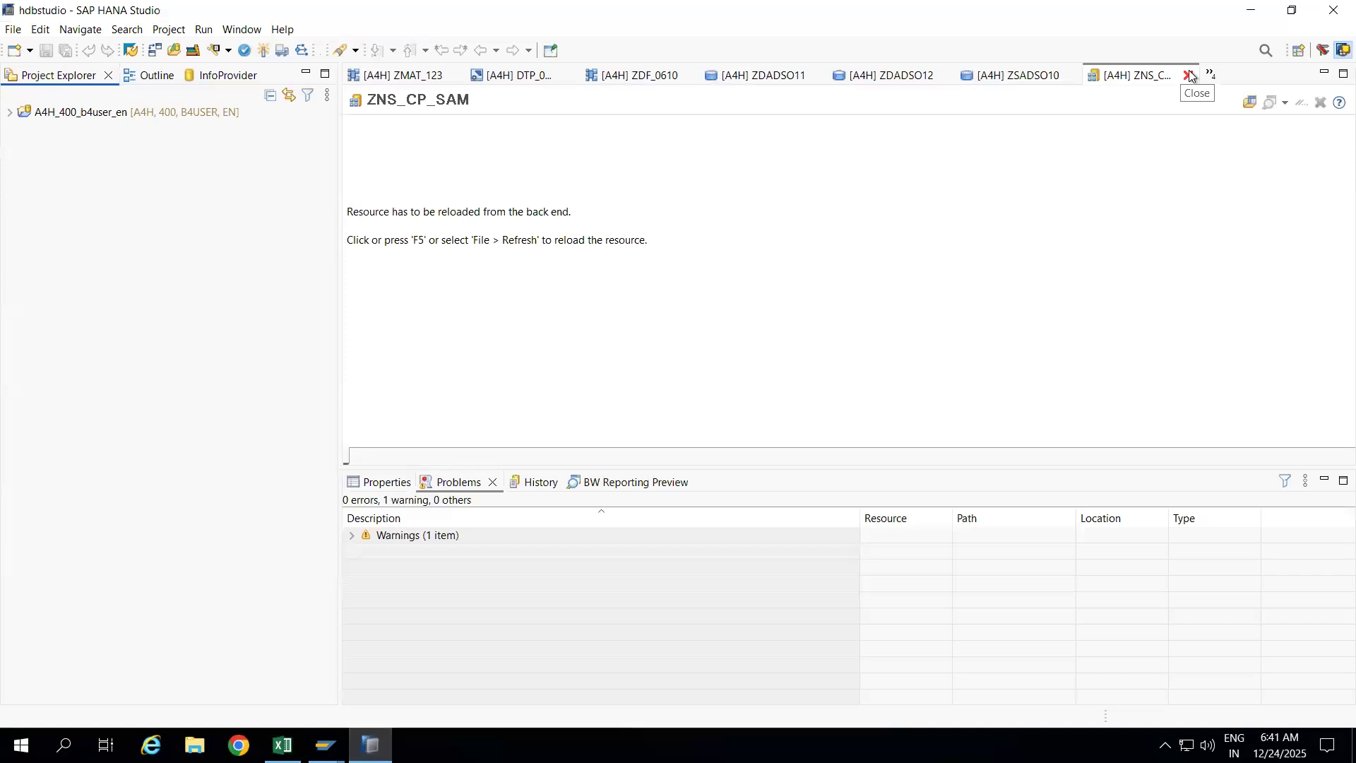
pyautogui.click(1190, 76)
pyautogui.click(1190, 76)
pyautogui.click(1190, 77)
pyautogui.click(1190, 77)
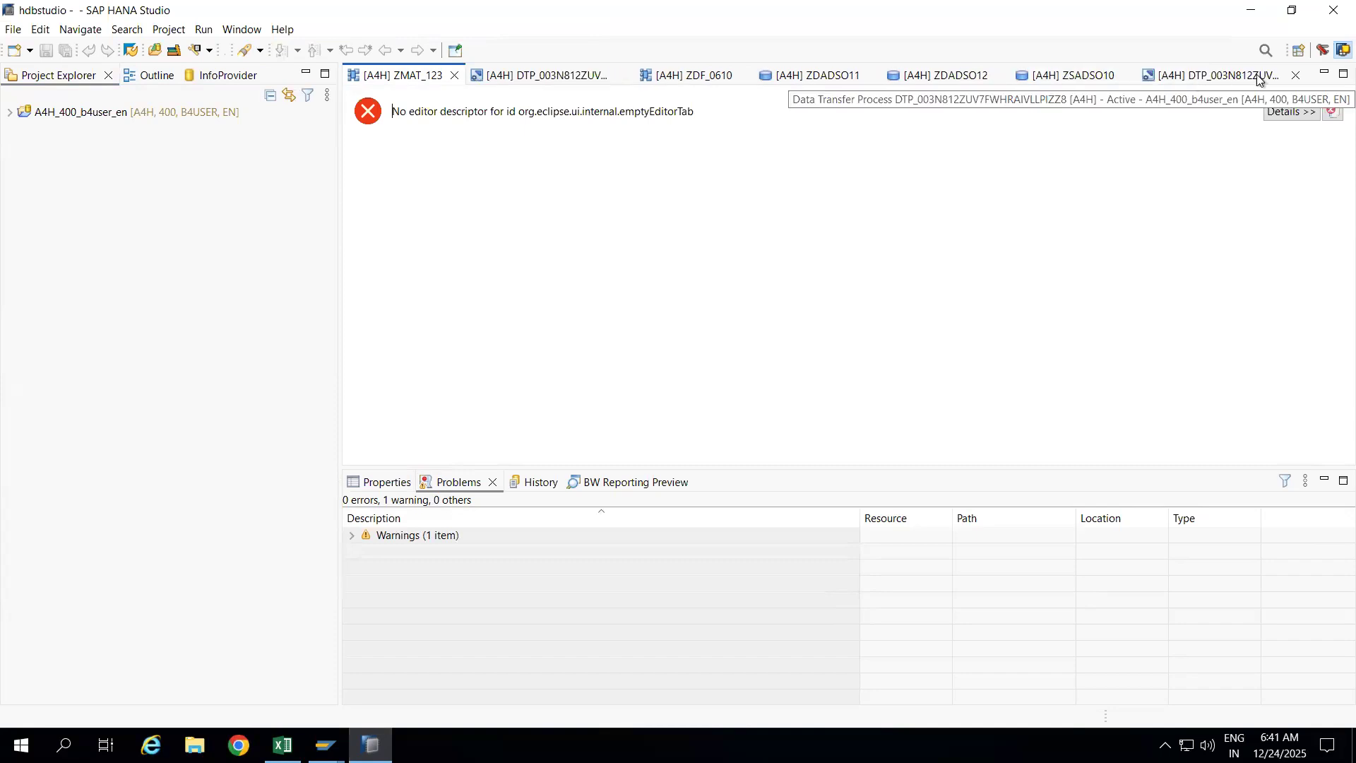
pyautogui.click(1295, 76)
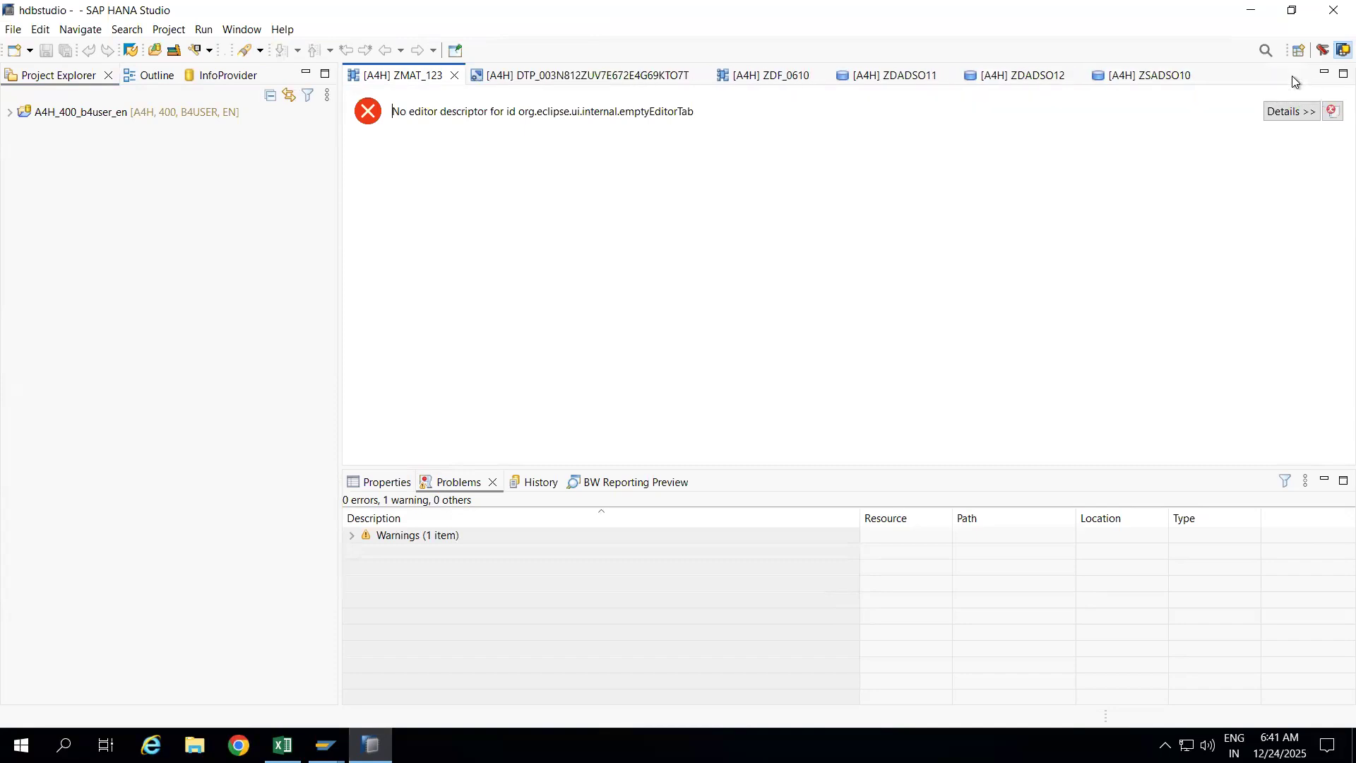
pyautogui.click(1199, 78)
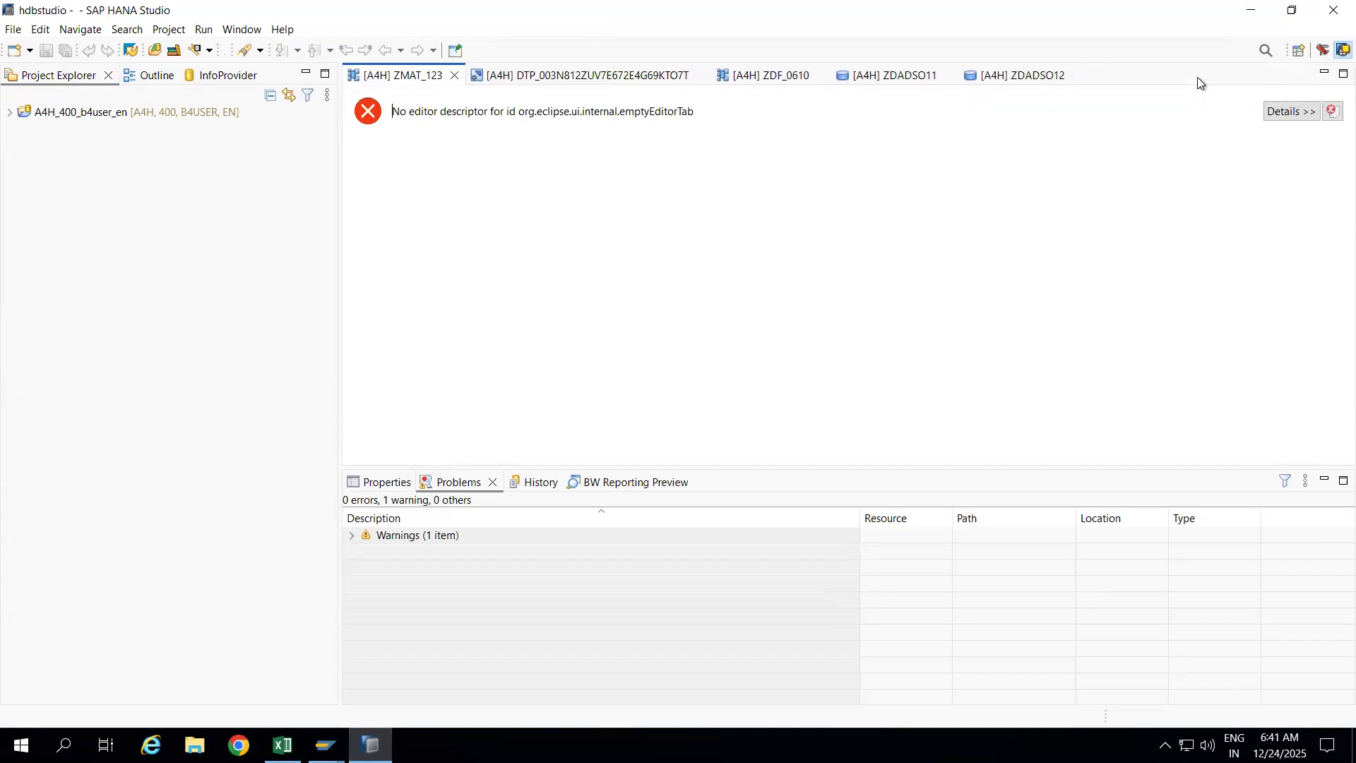
pyautogui.click(1076, 75)
pyautogui.click(947, 75)
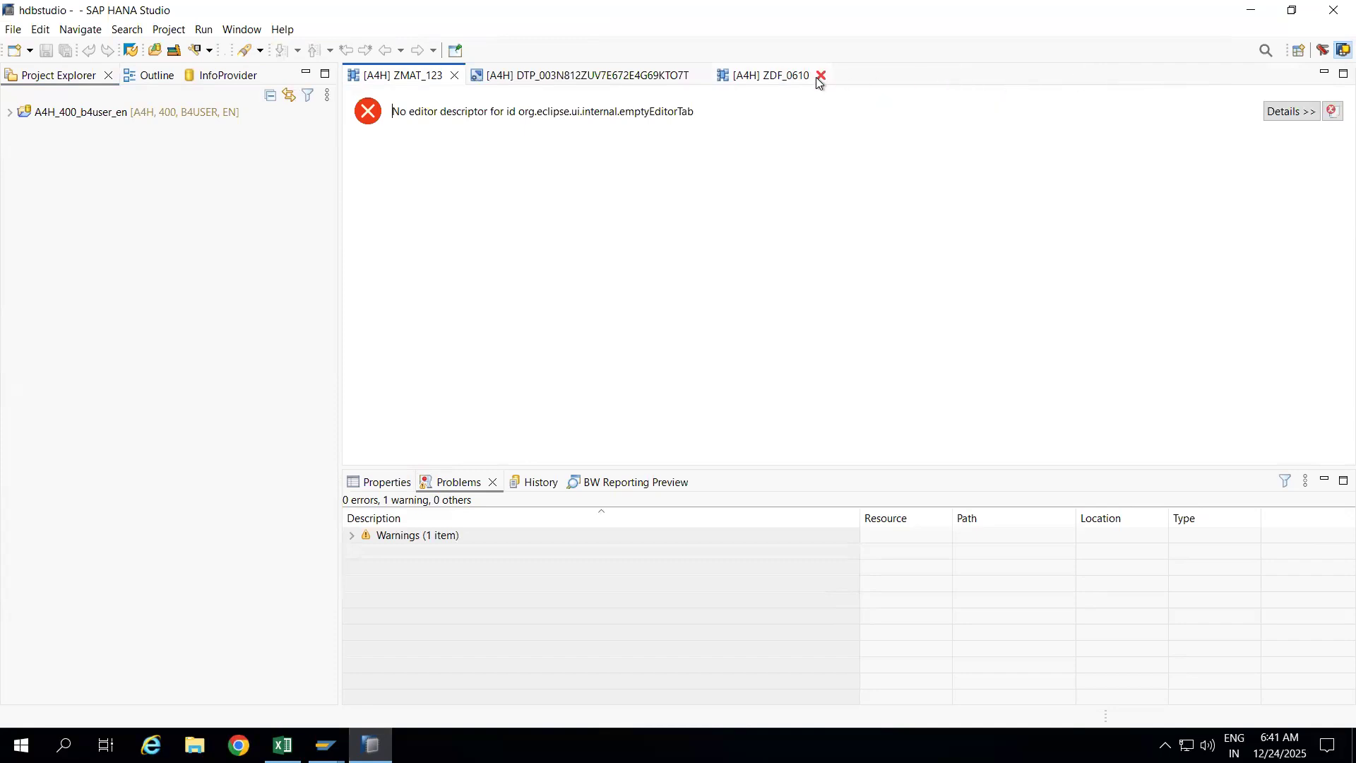
pyautogui.click(820, 75)
pyautogui.click(701, 76)
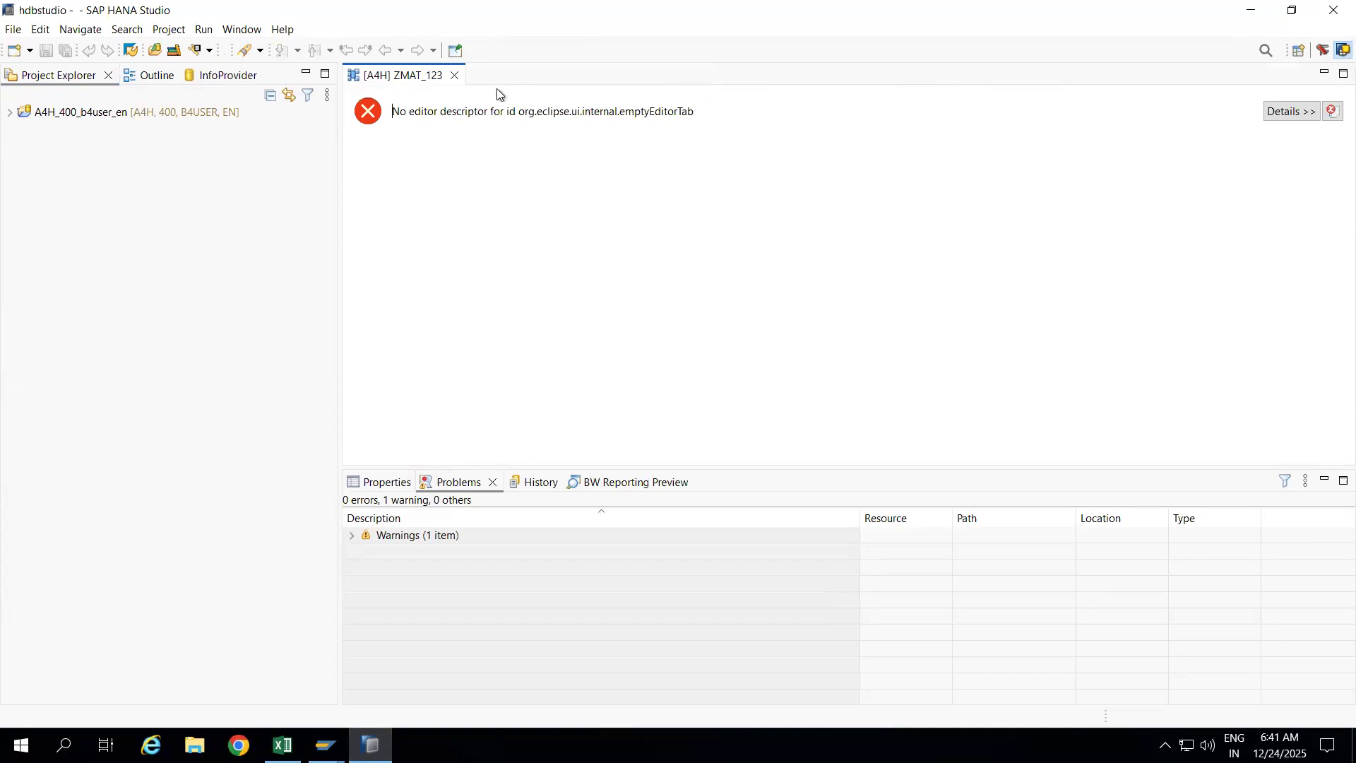
pyautogui.click(454, 74)
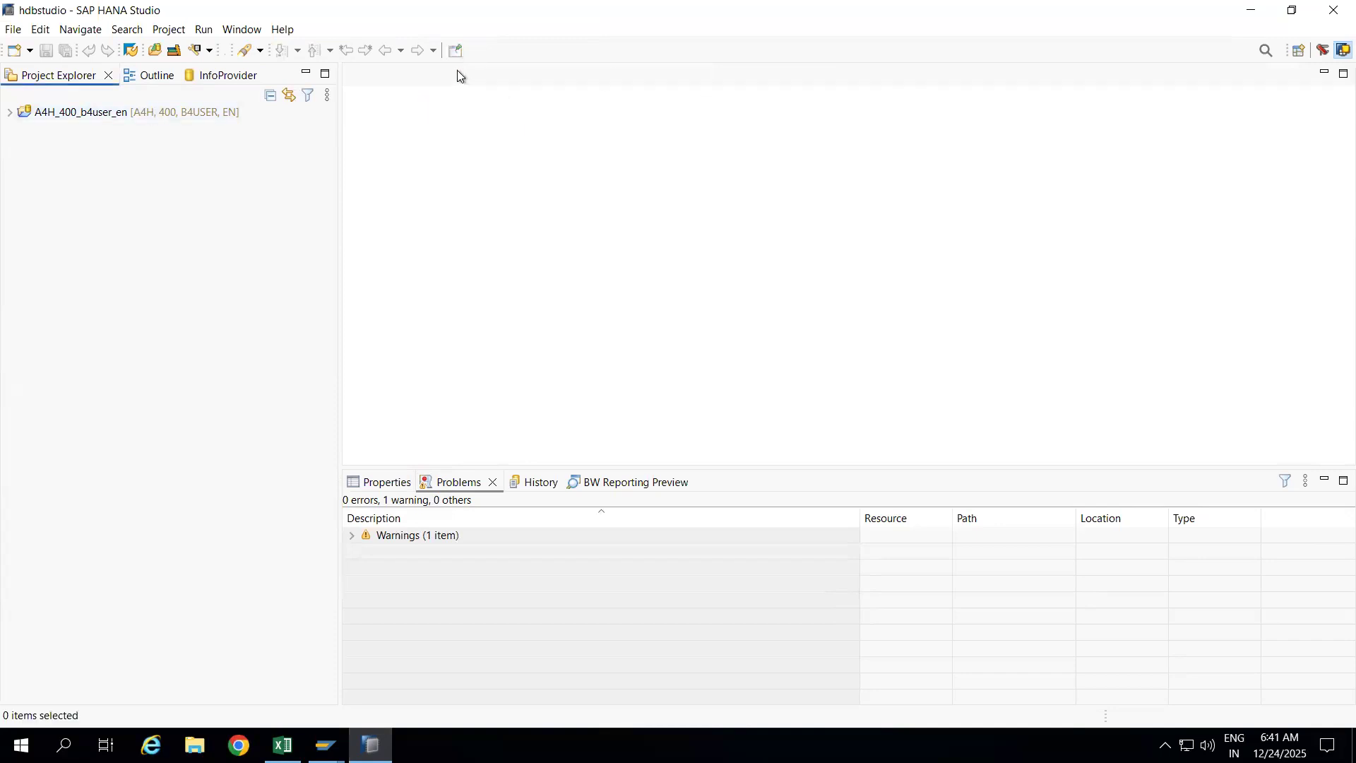
# Step: Expand the A4H client 400 BW project and log on to it with the account password
pyautogui.click(10, 114)
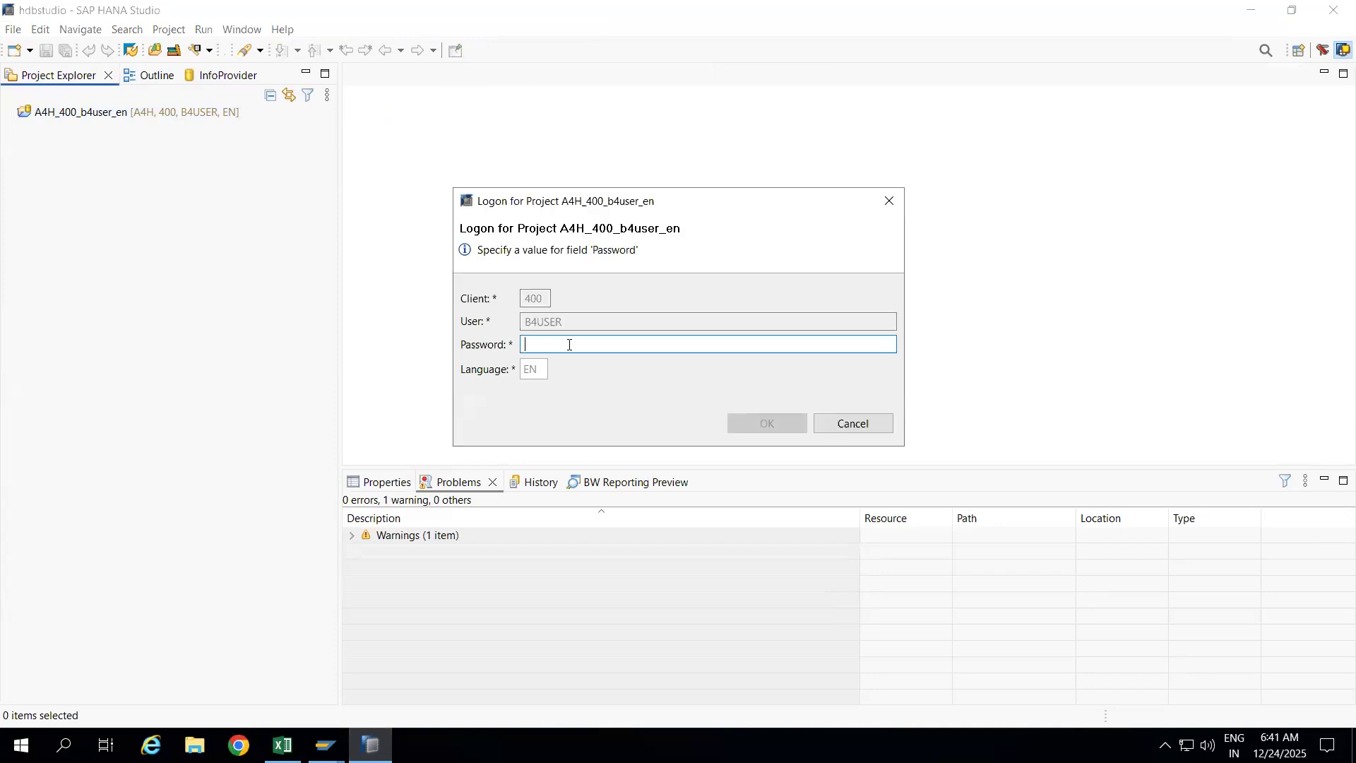
pyautogui.write('*******')
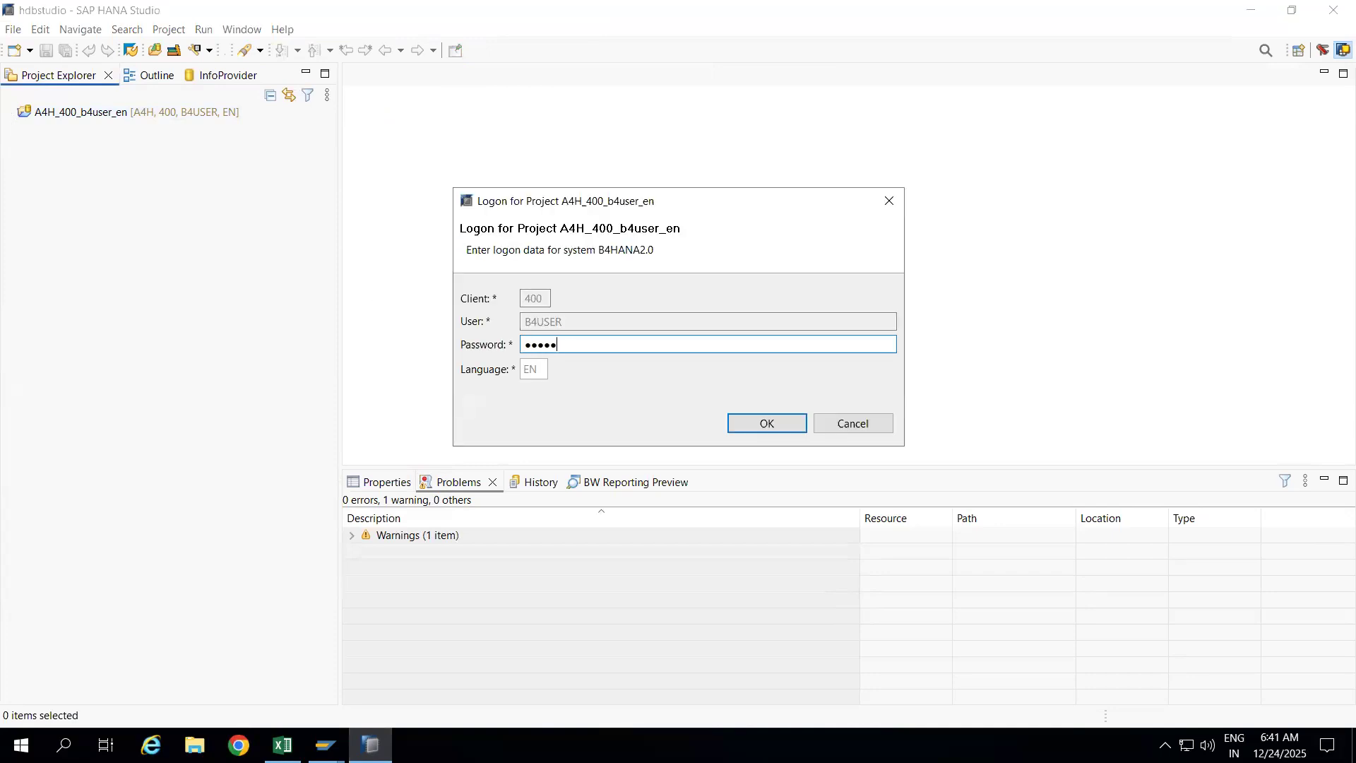
pyautogui.write('**')
pyautogui.press('Return')
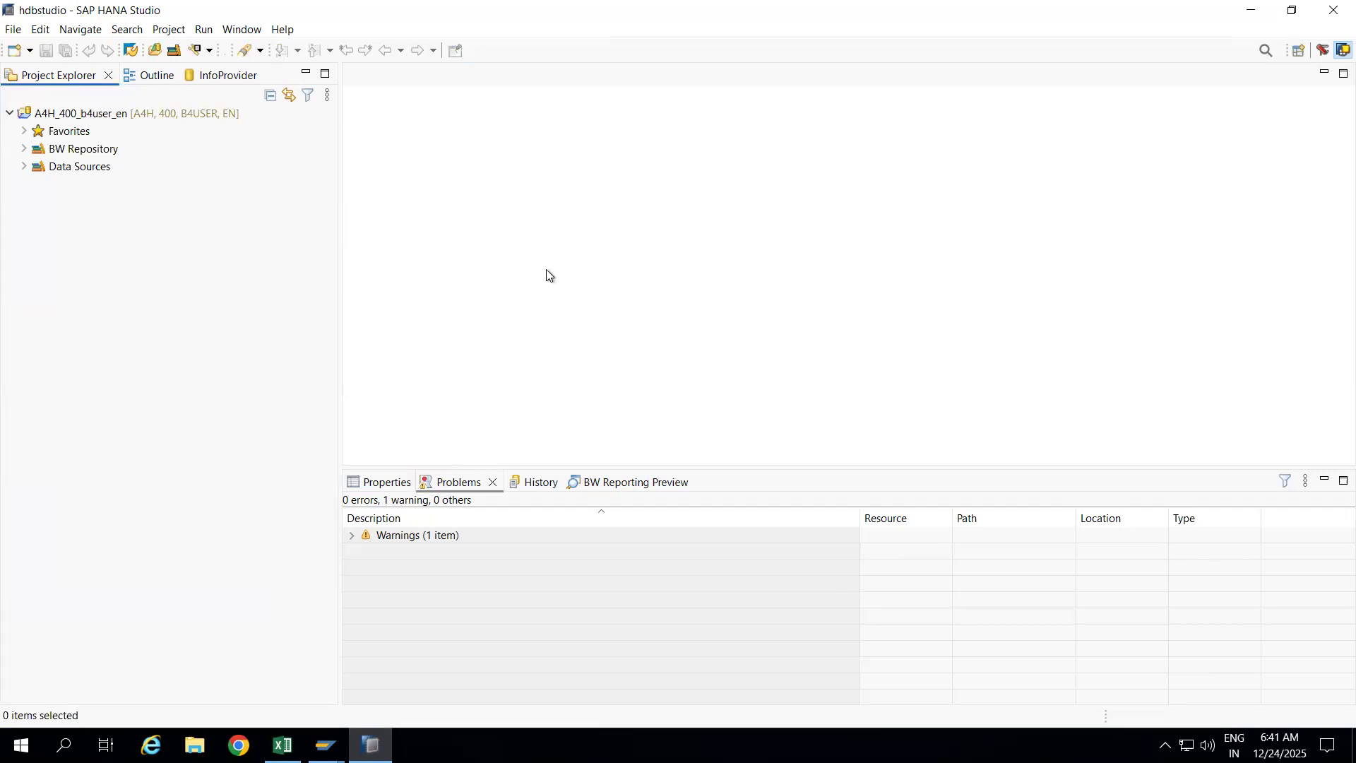
# Step: View the list of available perspectives, close it without choosing one and show the desktop
pyautogui.click(1298, 51)
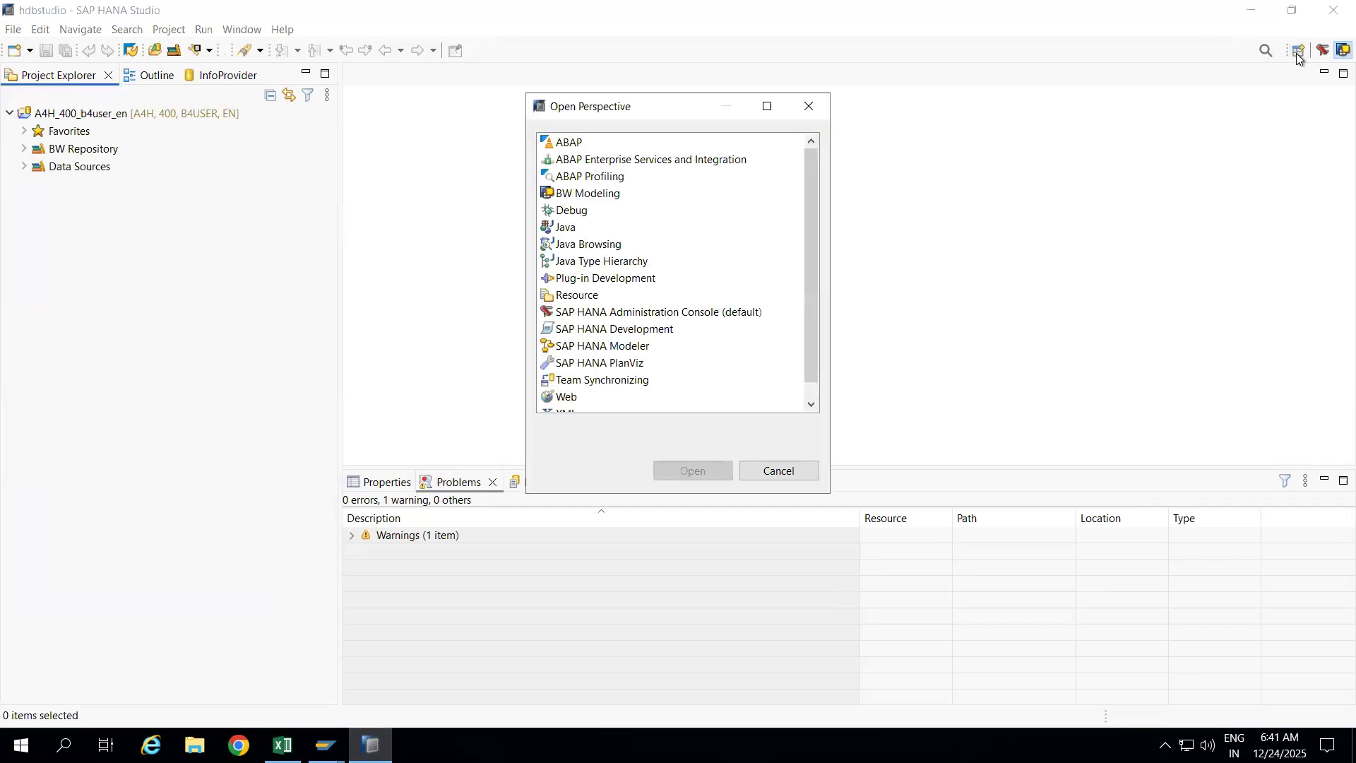
pyautogui.click(809, 105)
pyautogui.press('super+d')
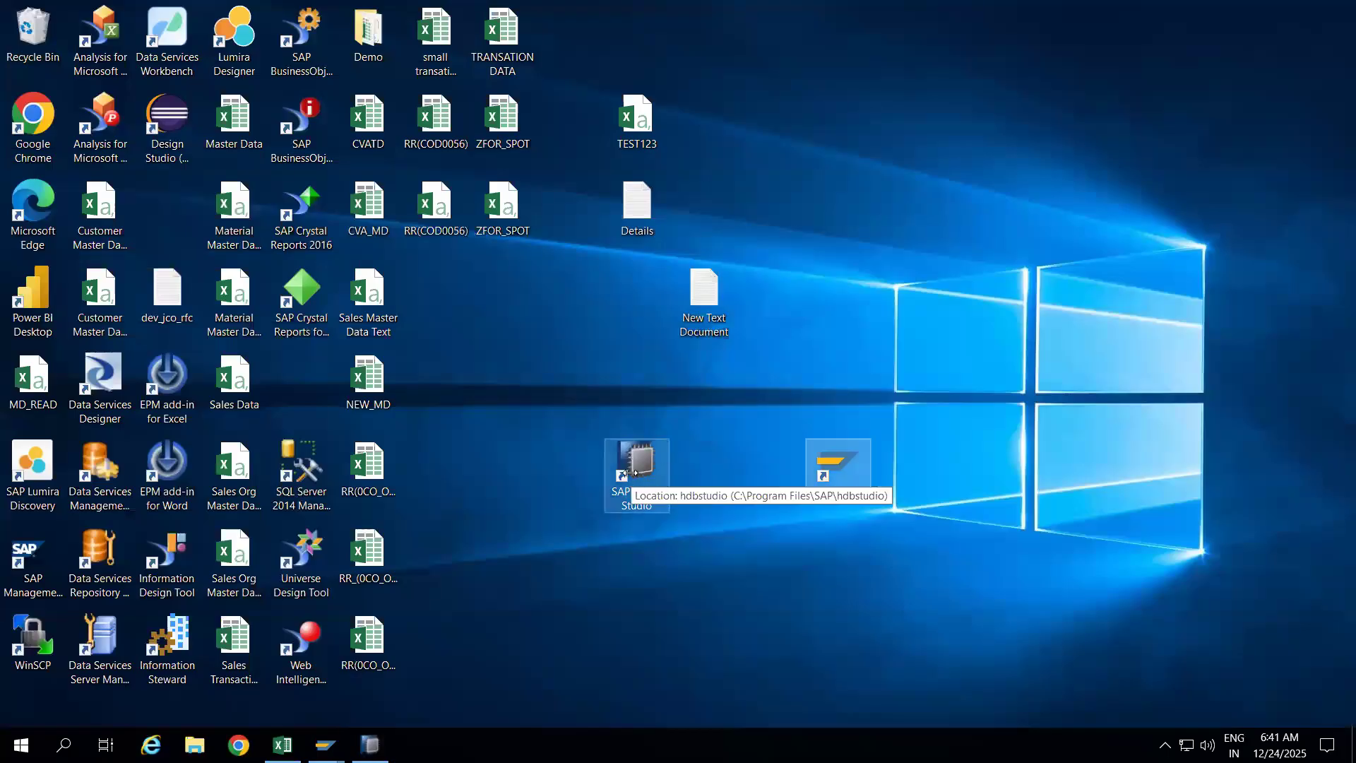
# Step: Return to SAP HANA Studio, expand the BW Repository and open the characteristic ZMAT_321 from the Practice Infoarea
pyautogui.click(370, 745)
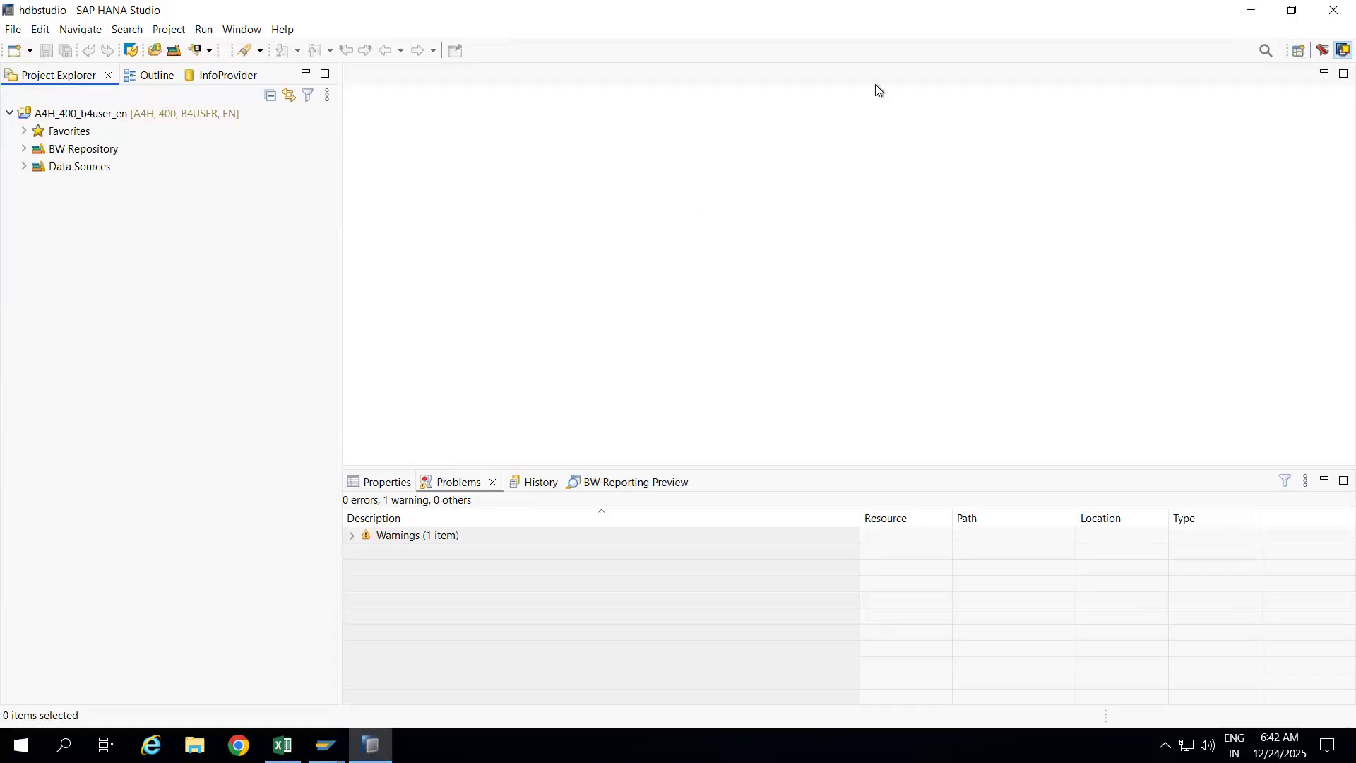
pyautogui.click(10, 114)
pyautogui.click(11, 114)
pyautogui.click(24, 150)
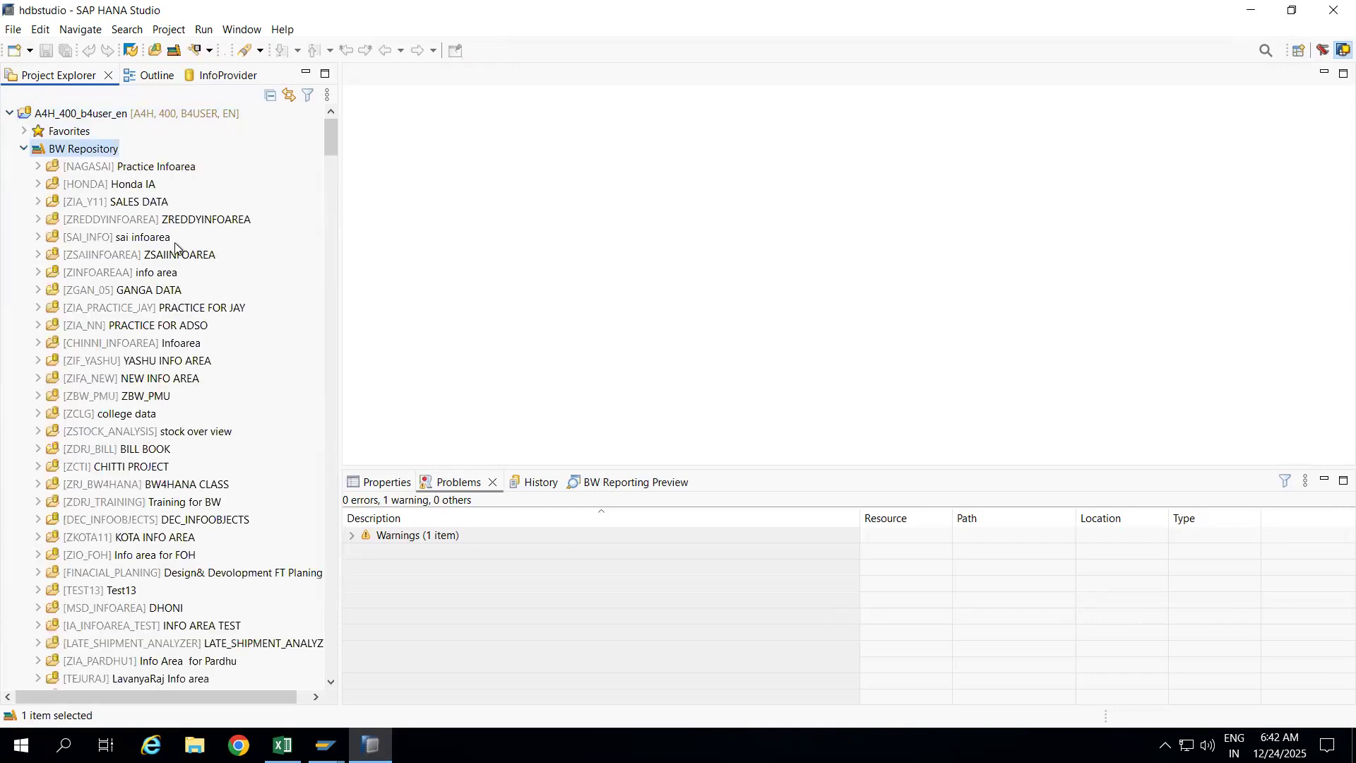
pyautogui.click(39, 238)
pyautogui.click(41, 171)
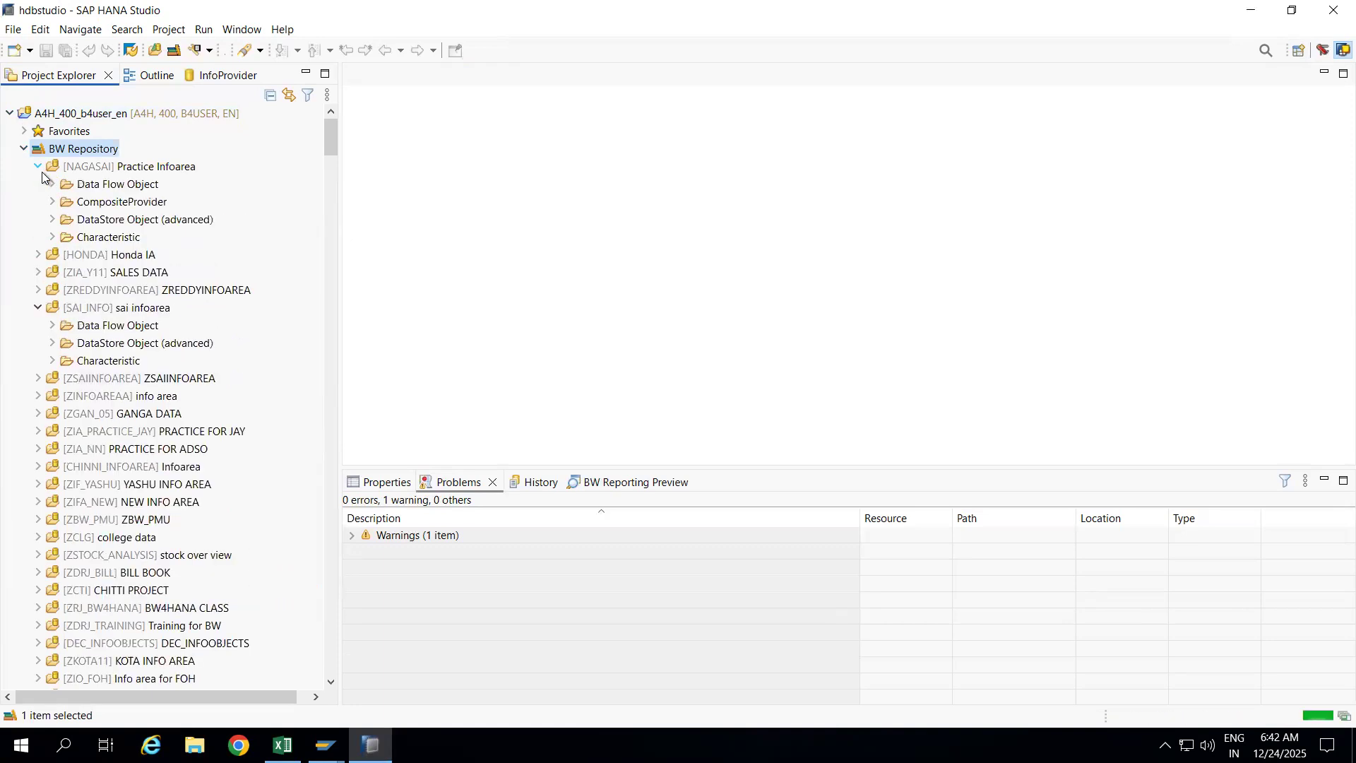
pyautogui.click(52, 238)
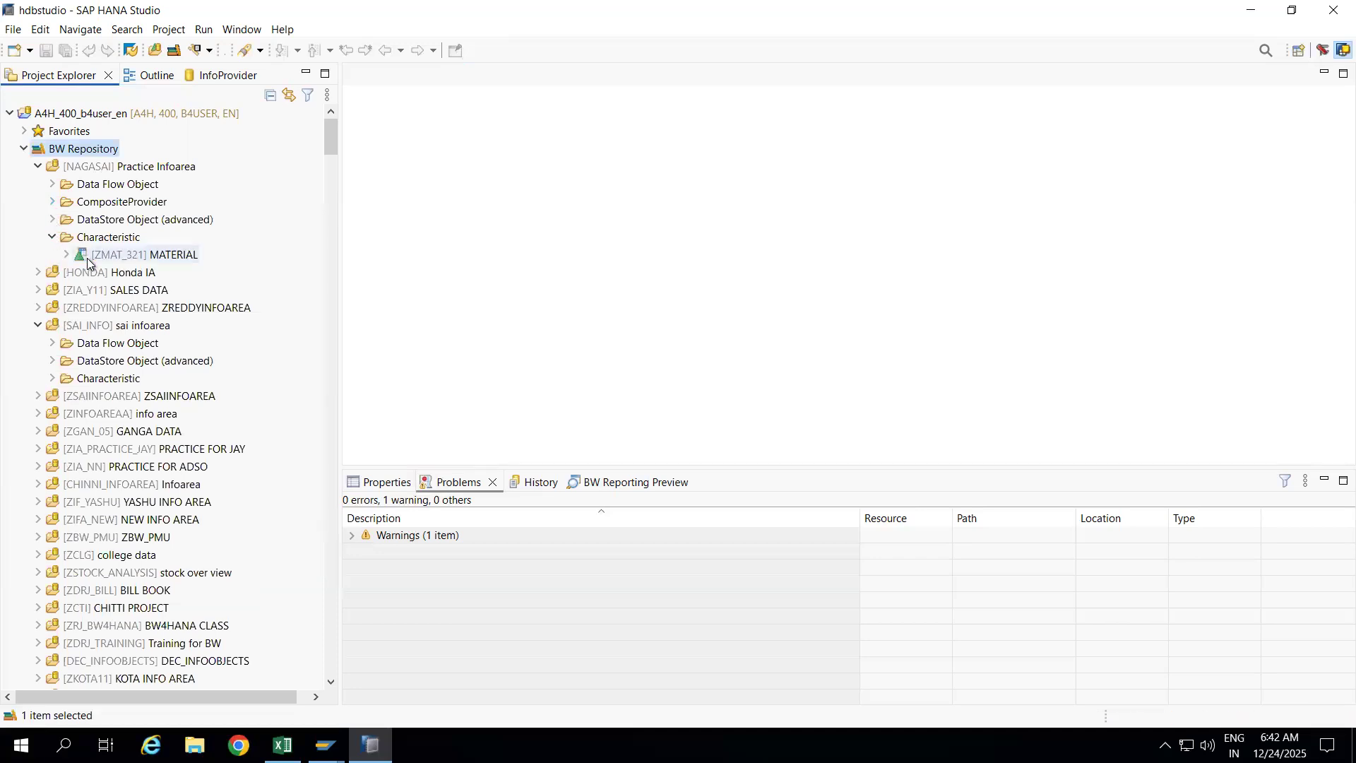
pyautogui.doubleClick(96, 256)
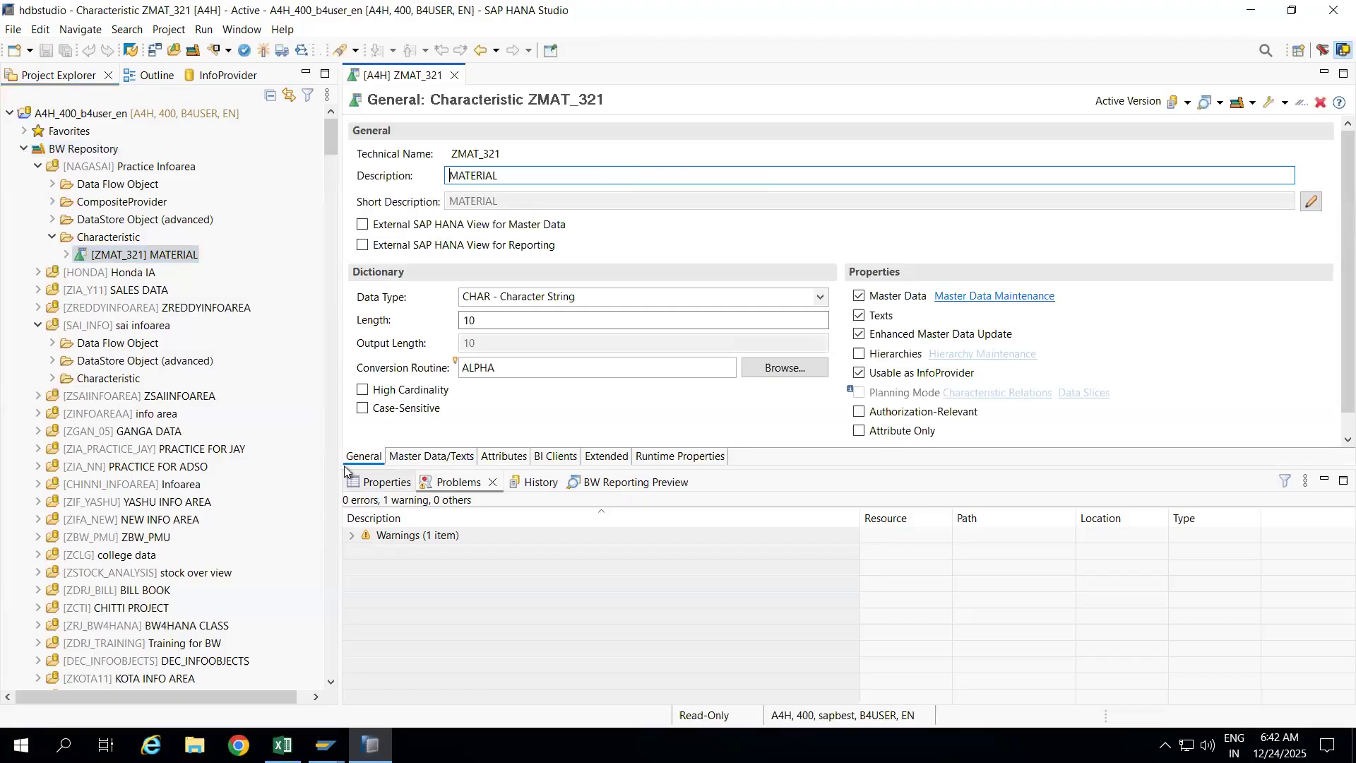
# Step: Expand the Practice Infoarea's data flow objects and open ZDF_READMASTERDATA and ZNS_DF_SAM to view their diagrams
pyautogui.click(53, 185)
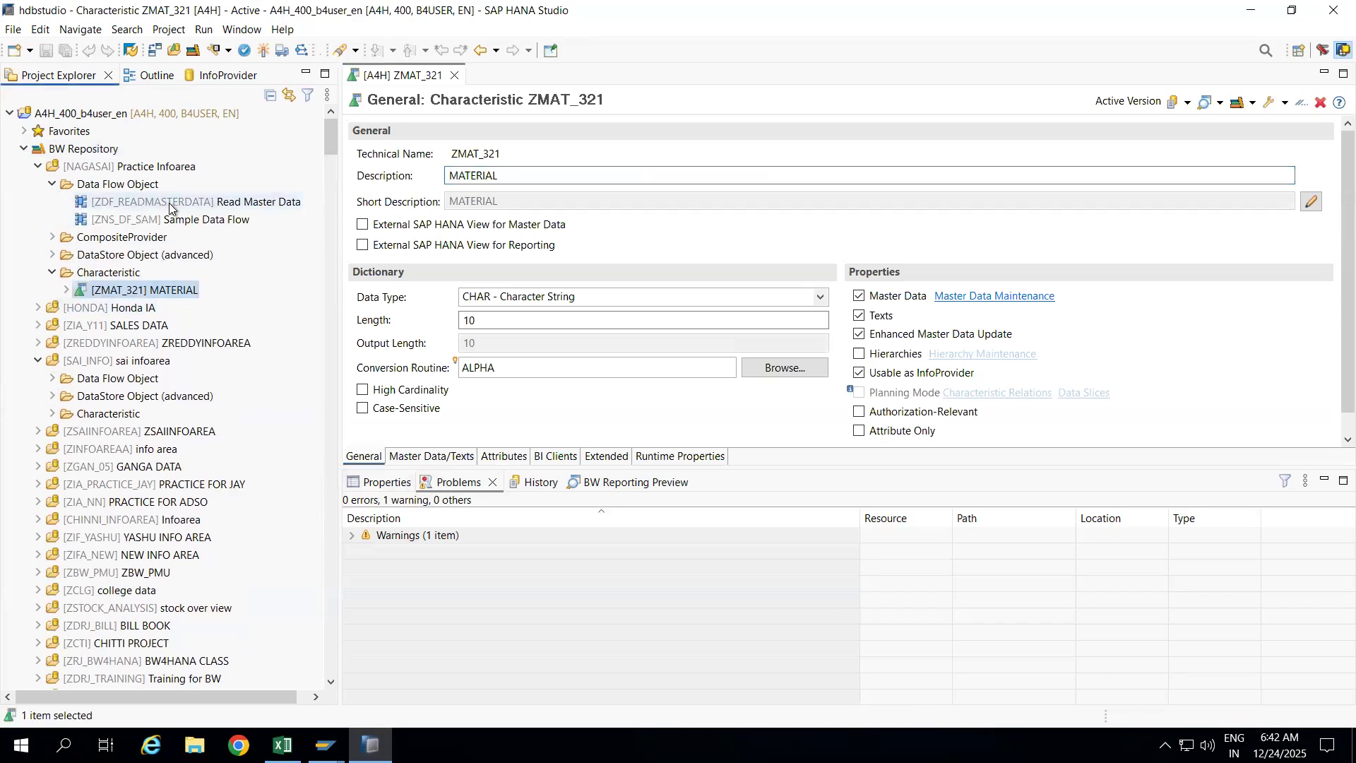
pyautogui.doubleClick(116, 204)
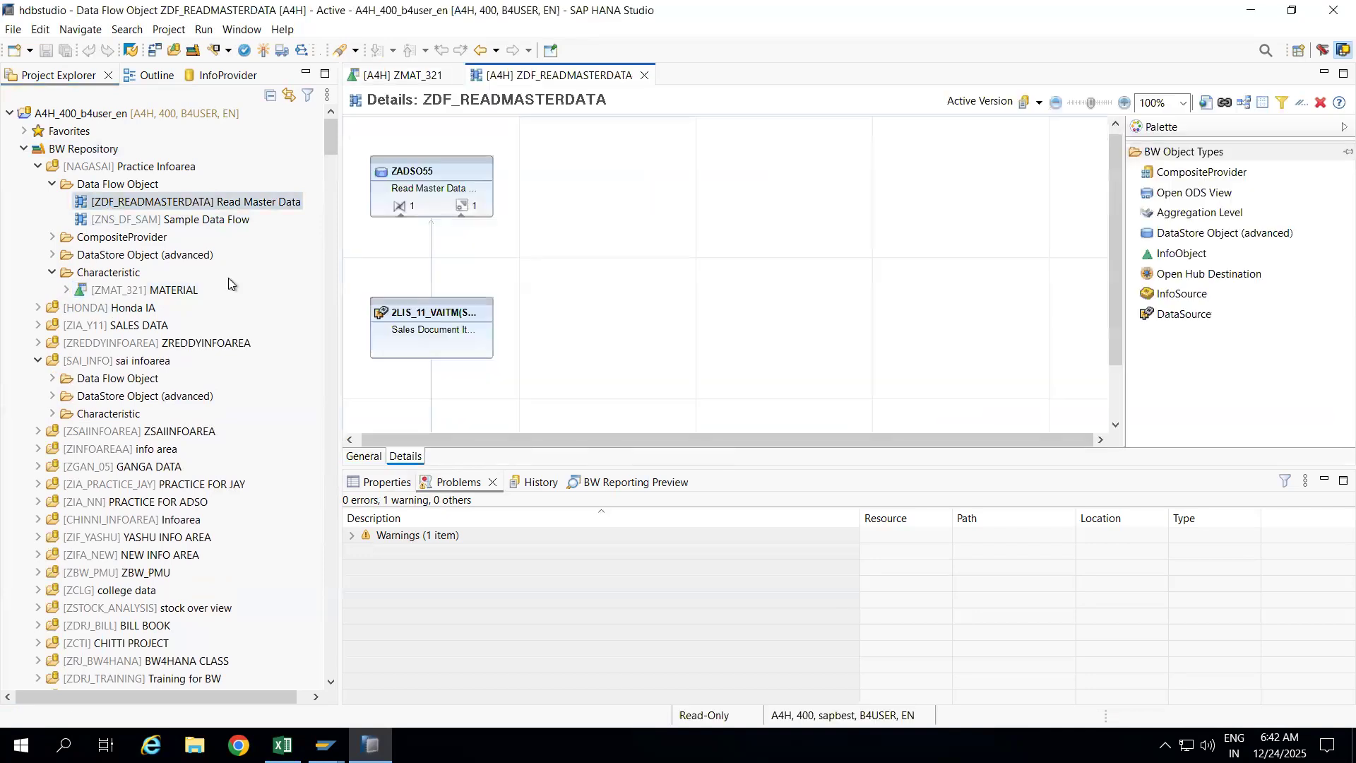
pyautogui.click(145, 220)
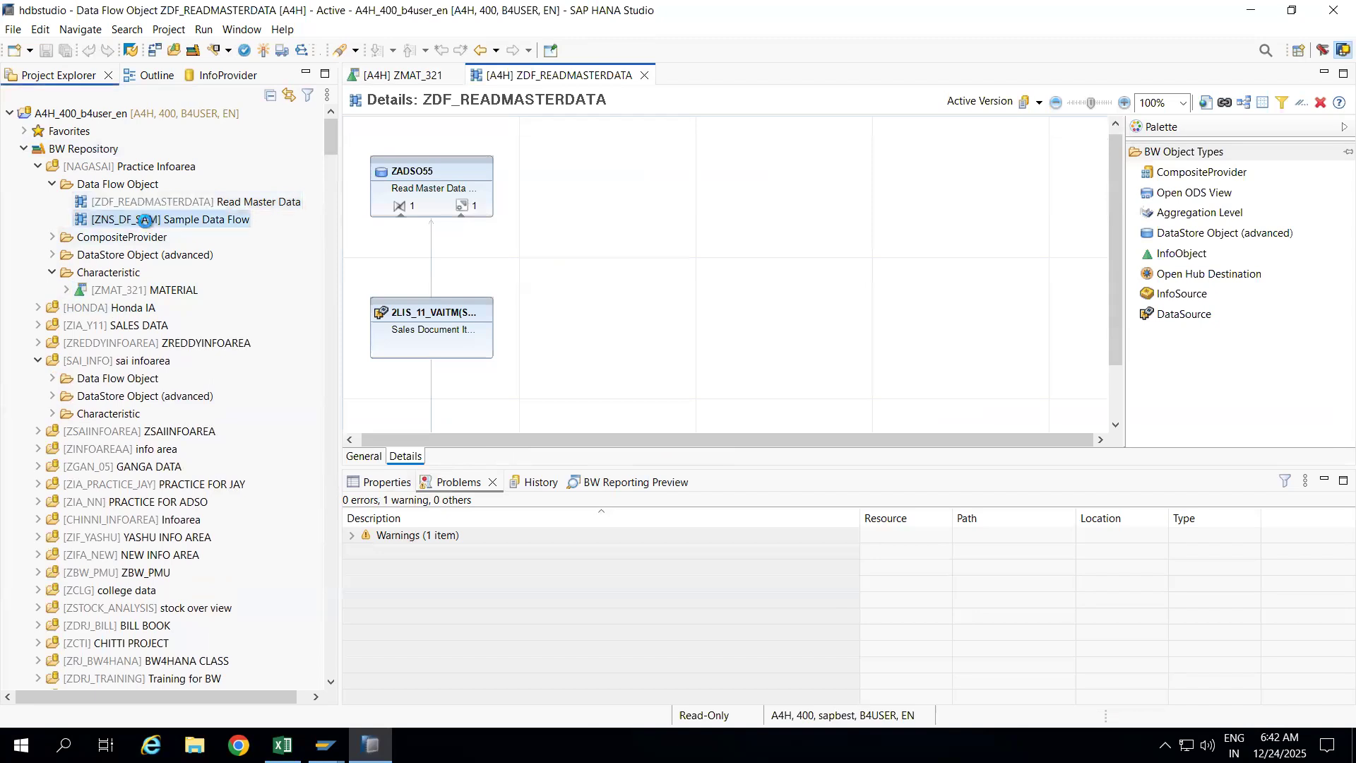
pyautogui.doubleClick(144, 221)
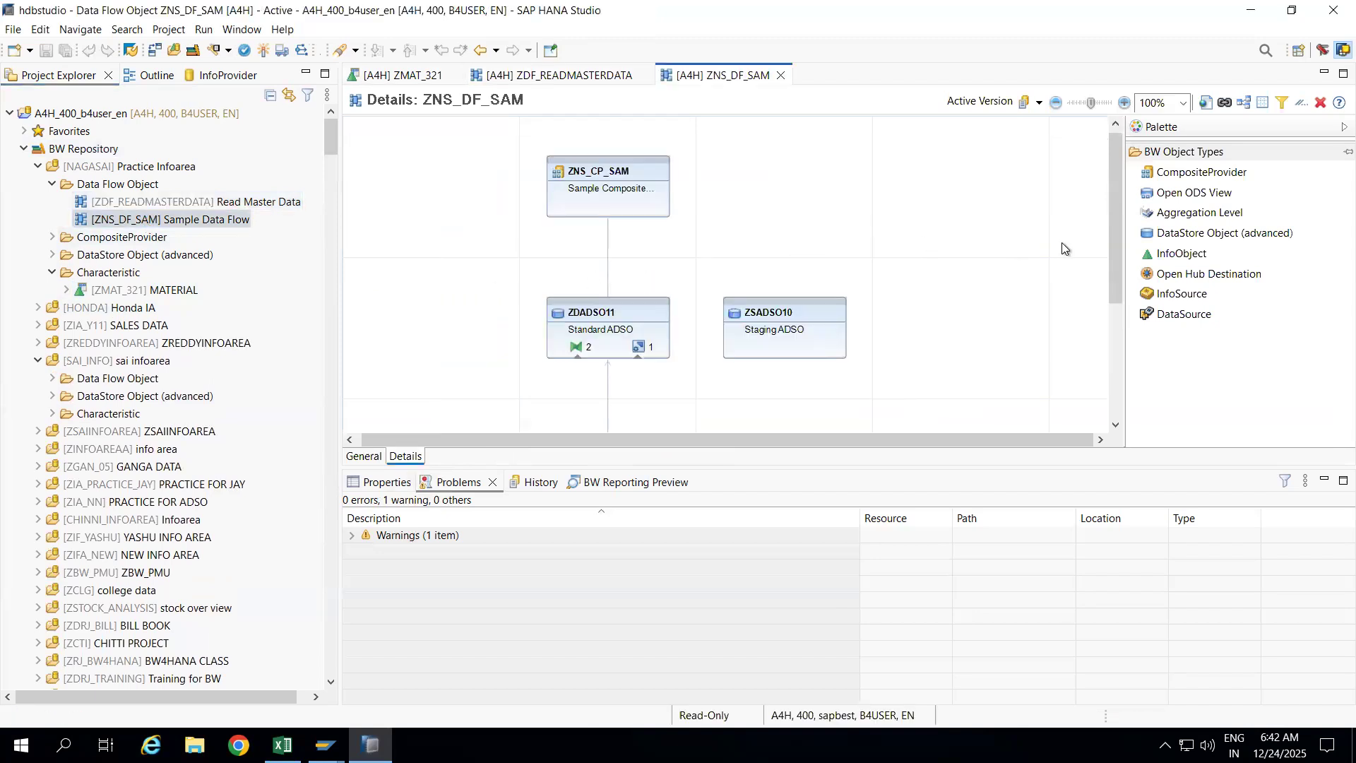
# Step: Create a data flow object named ZDF_TD3 with the description "Sample Data for DF" in the Practice Infoarea
pyautogui.click(109, 186)
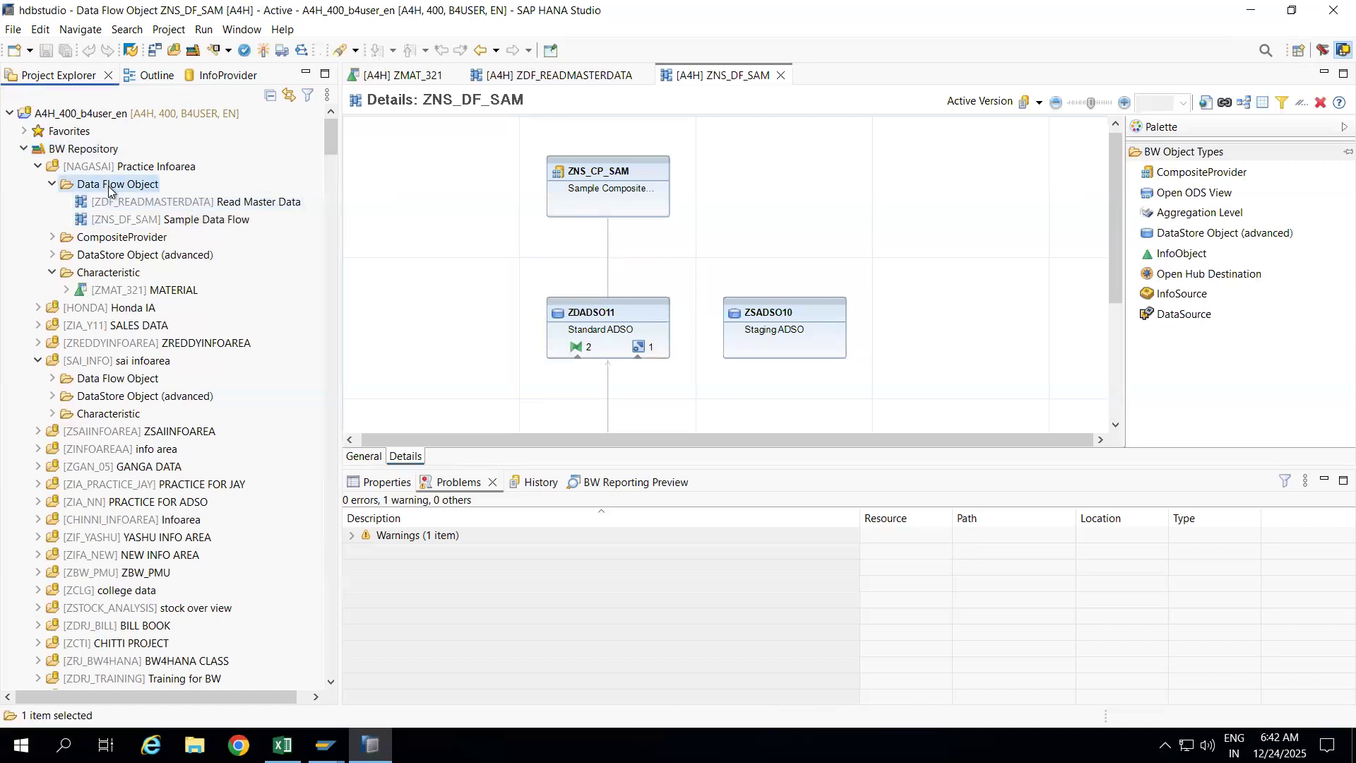
pyautogui.rightClick(108, 186)
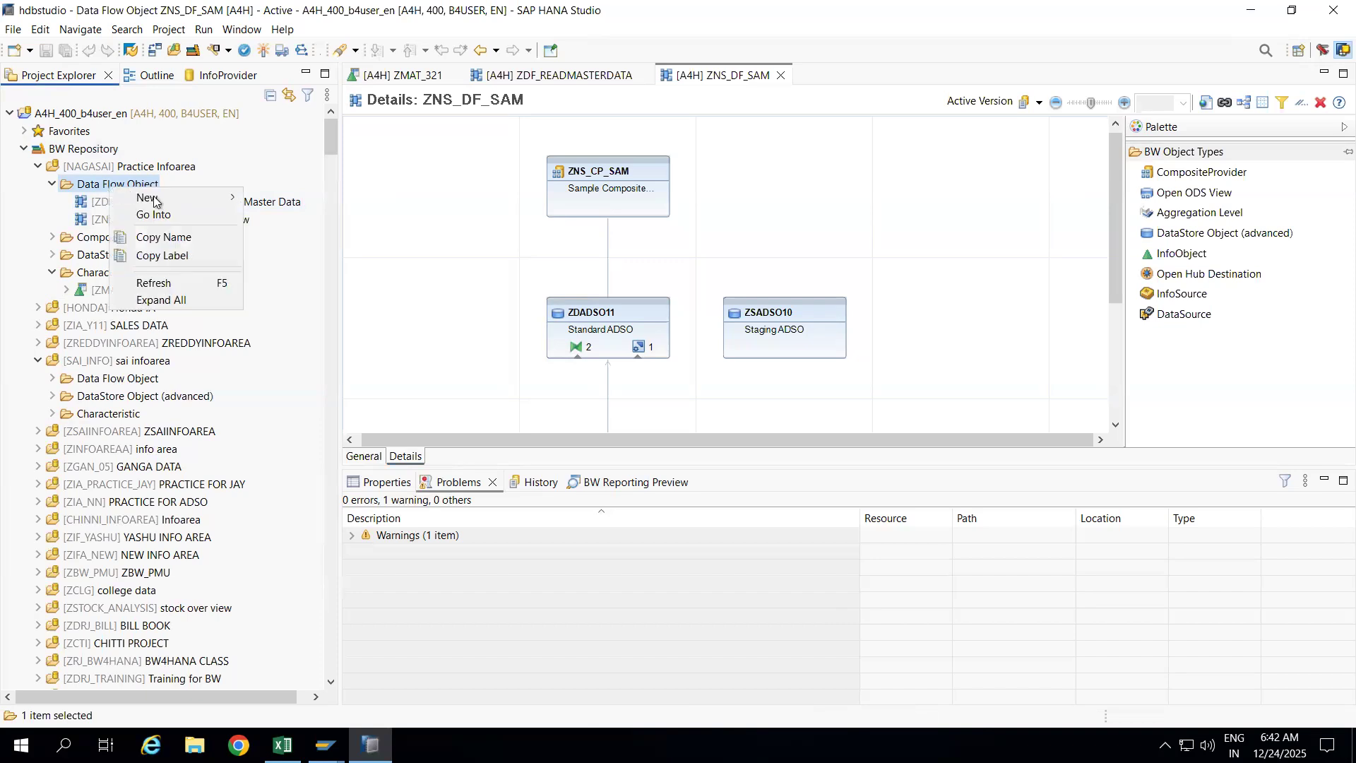
pyautogui.moveTo(155, 198)
pyautogui.click(275, 198)
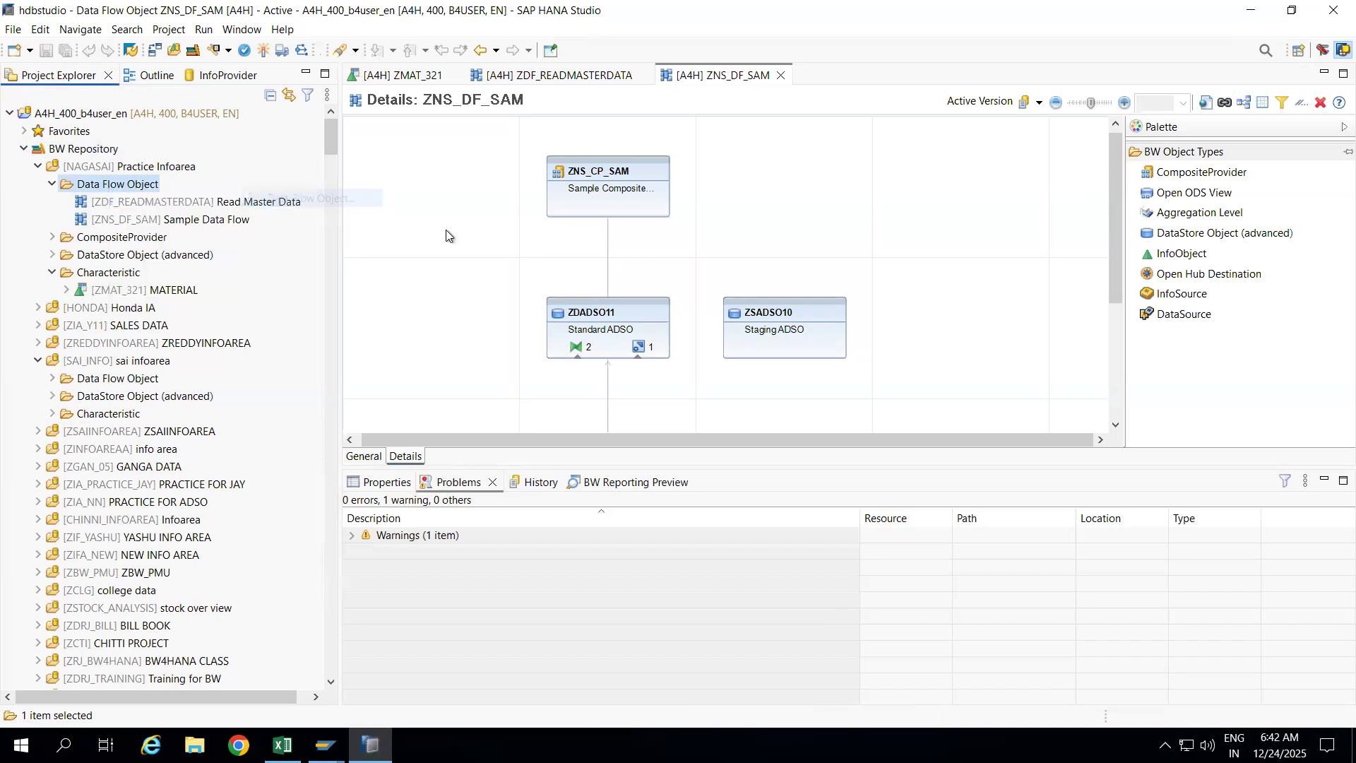
pyautogui.write('ZDF_')
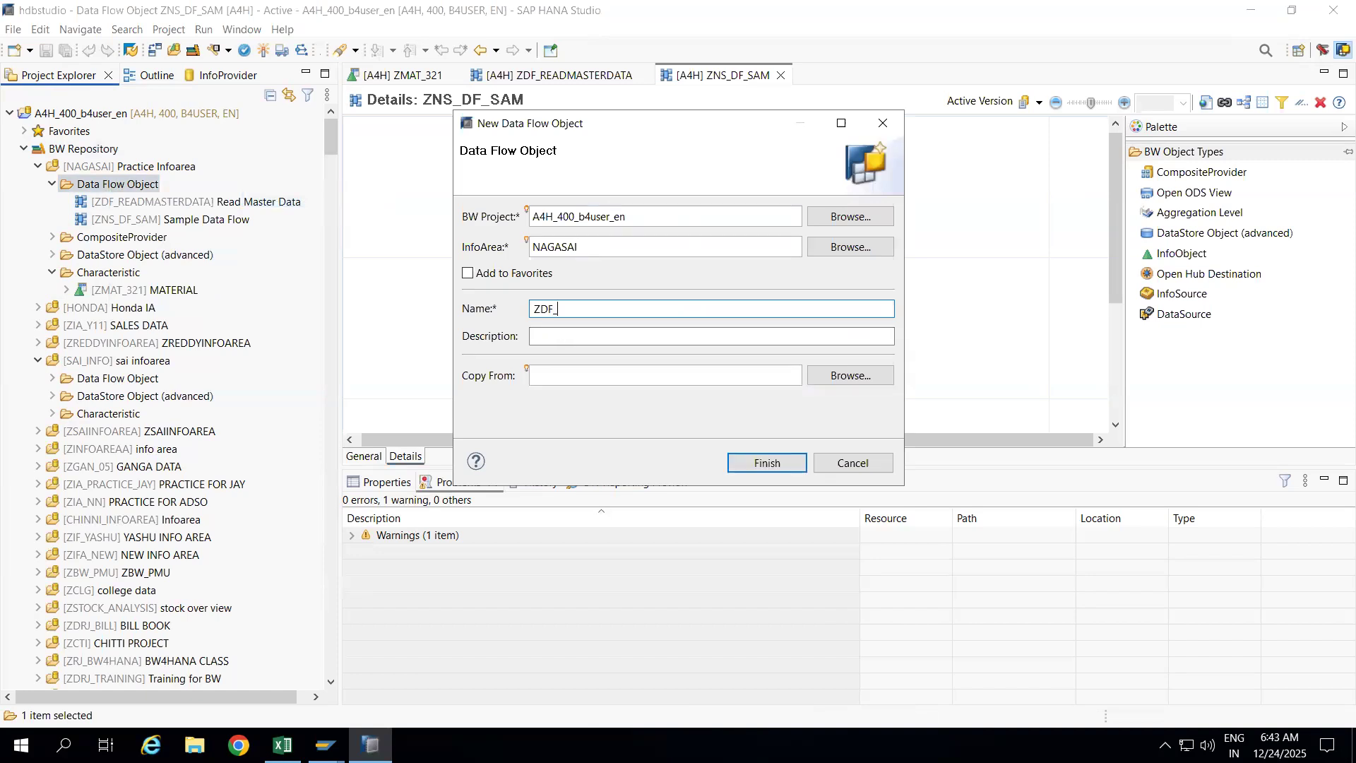
pyautogui.write('TD')
pyautogui.click(551, 336)
pyautogui.write('Sampl')
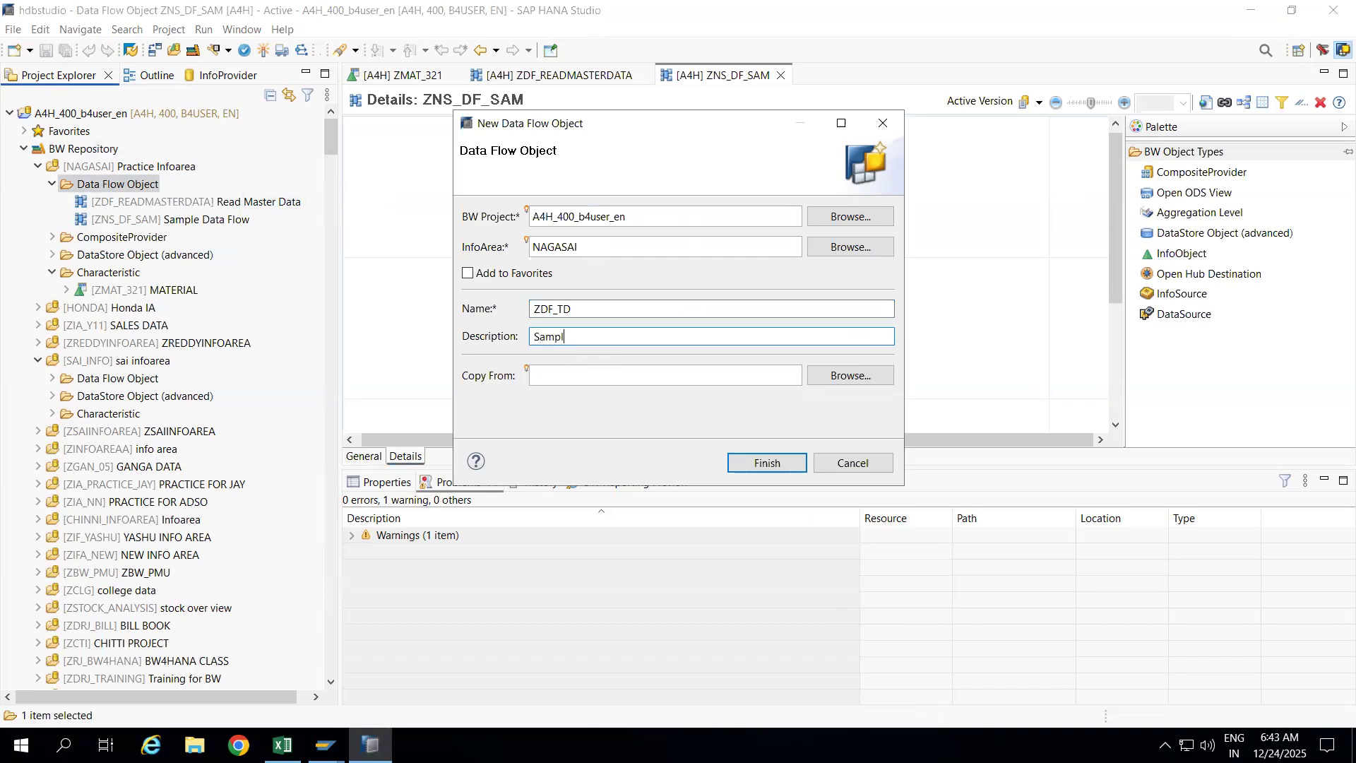
pyautogui.write('e Data for DF')
pyautogui.click(744, 460)
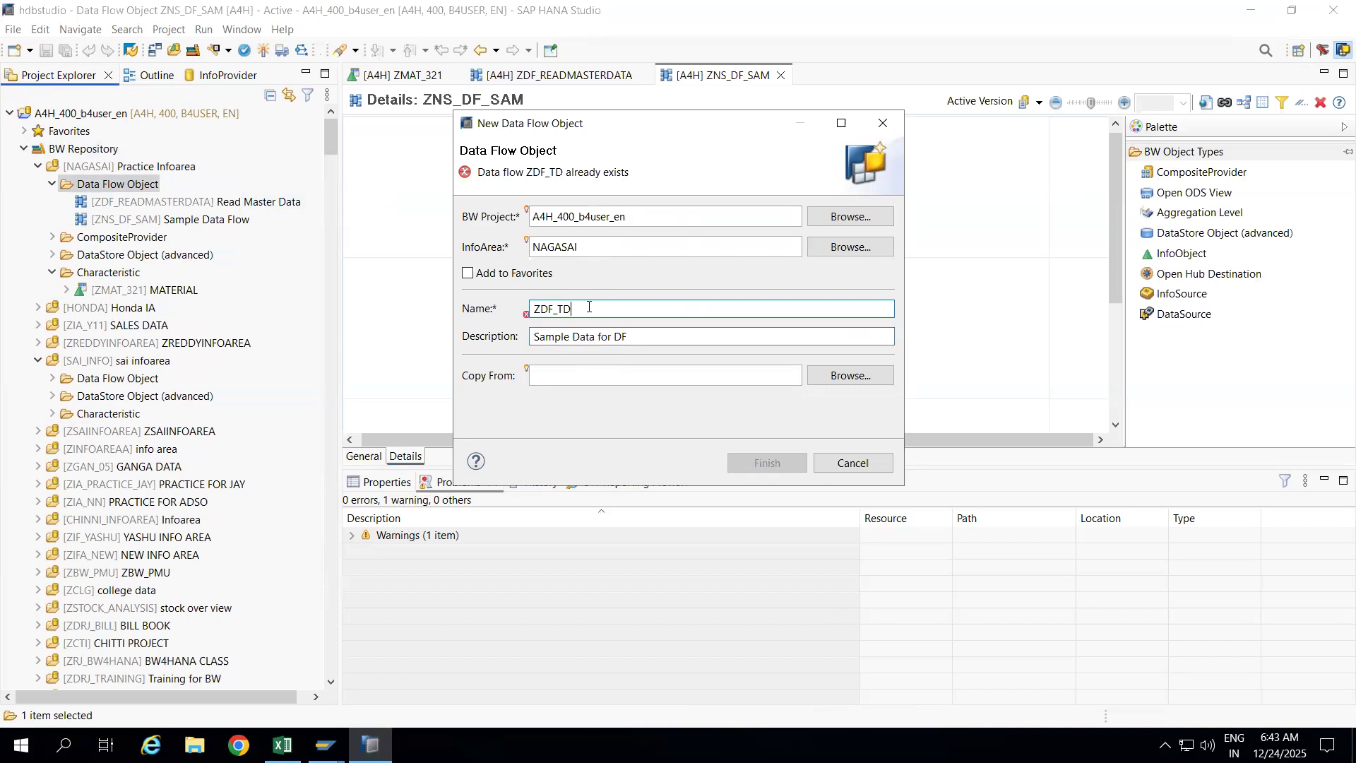
pyautogui.write('3')
pyautogui.click(764, 462)
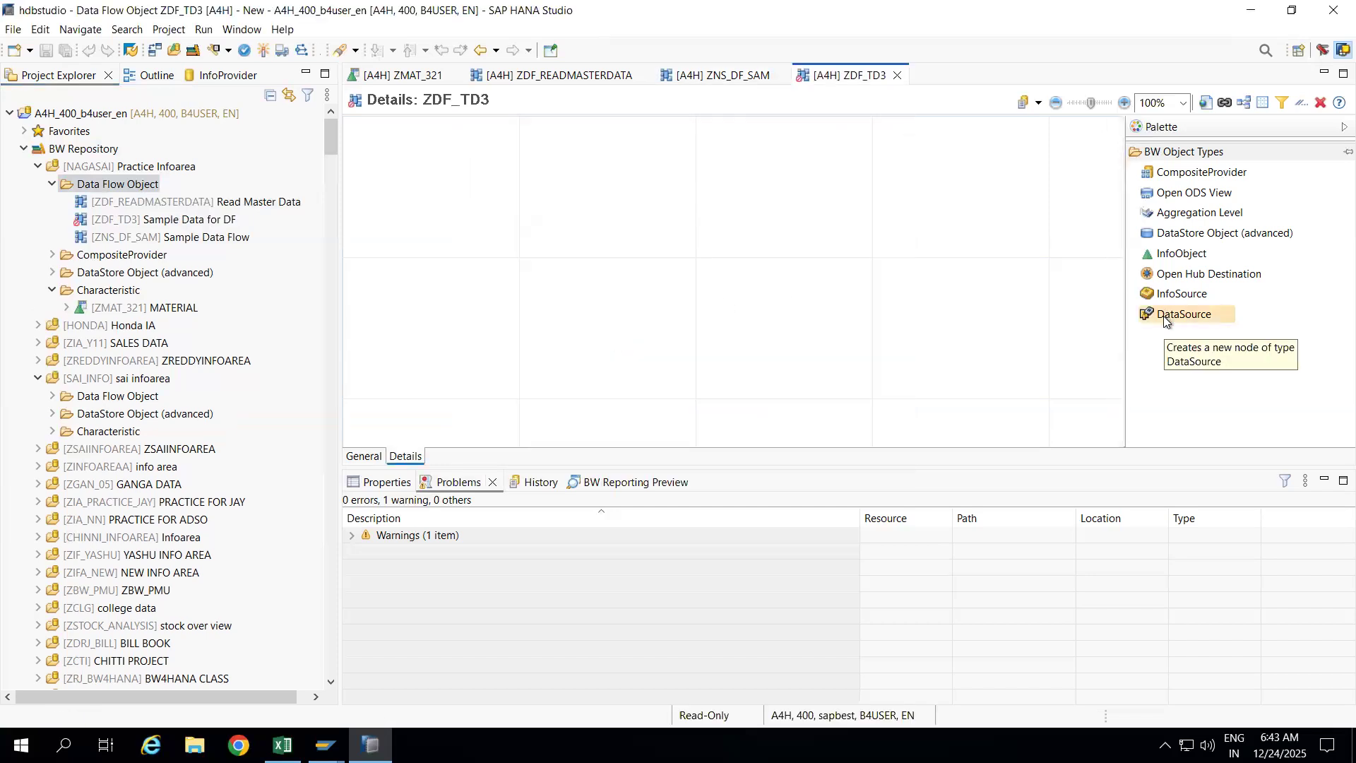
# Step: Add an InfoObject node to the data flow diagram and assign the existing InfoObject ZMAT_321 to it
pyautogui.click(1165, 260)
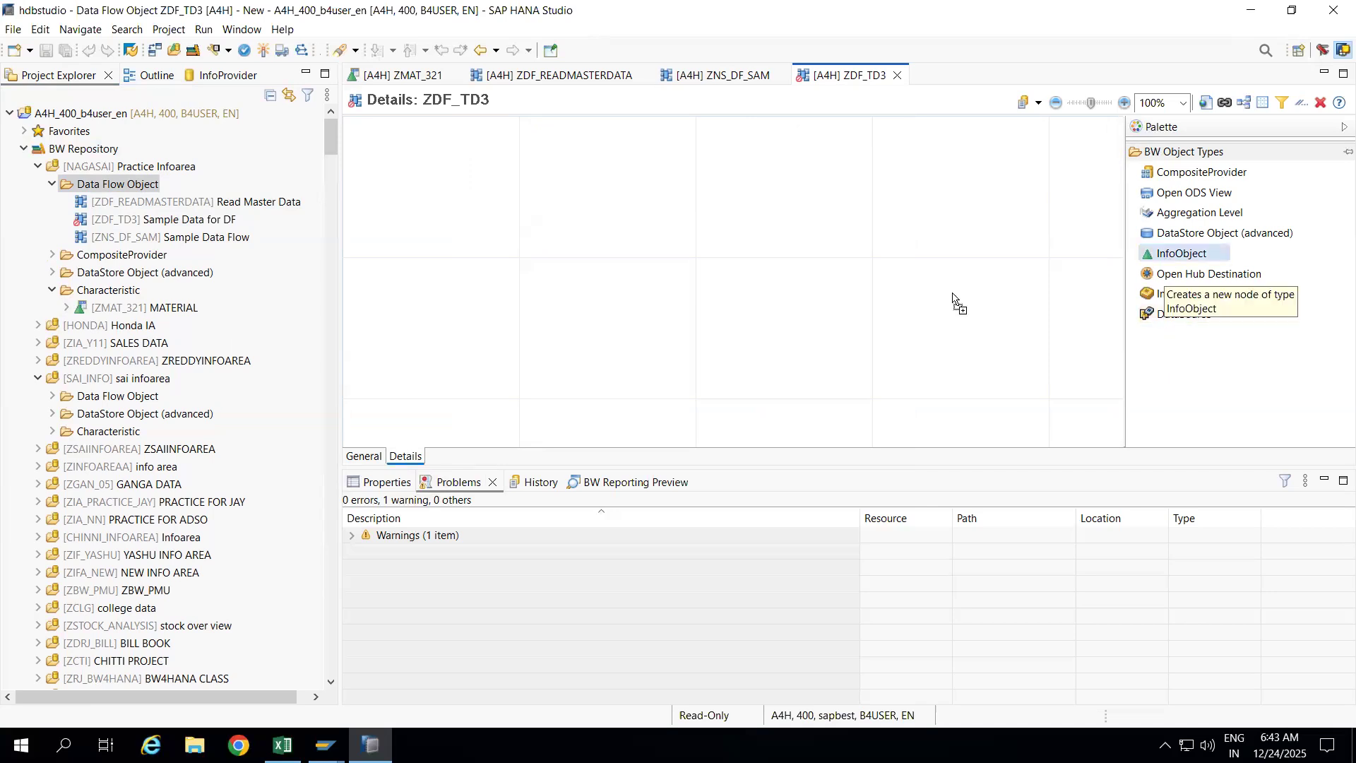
pyautogui.click(447, 310)
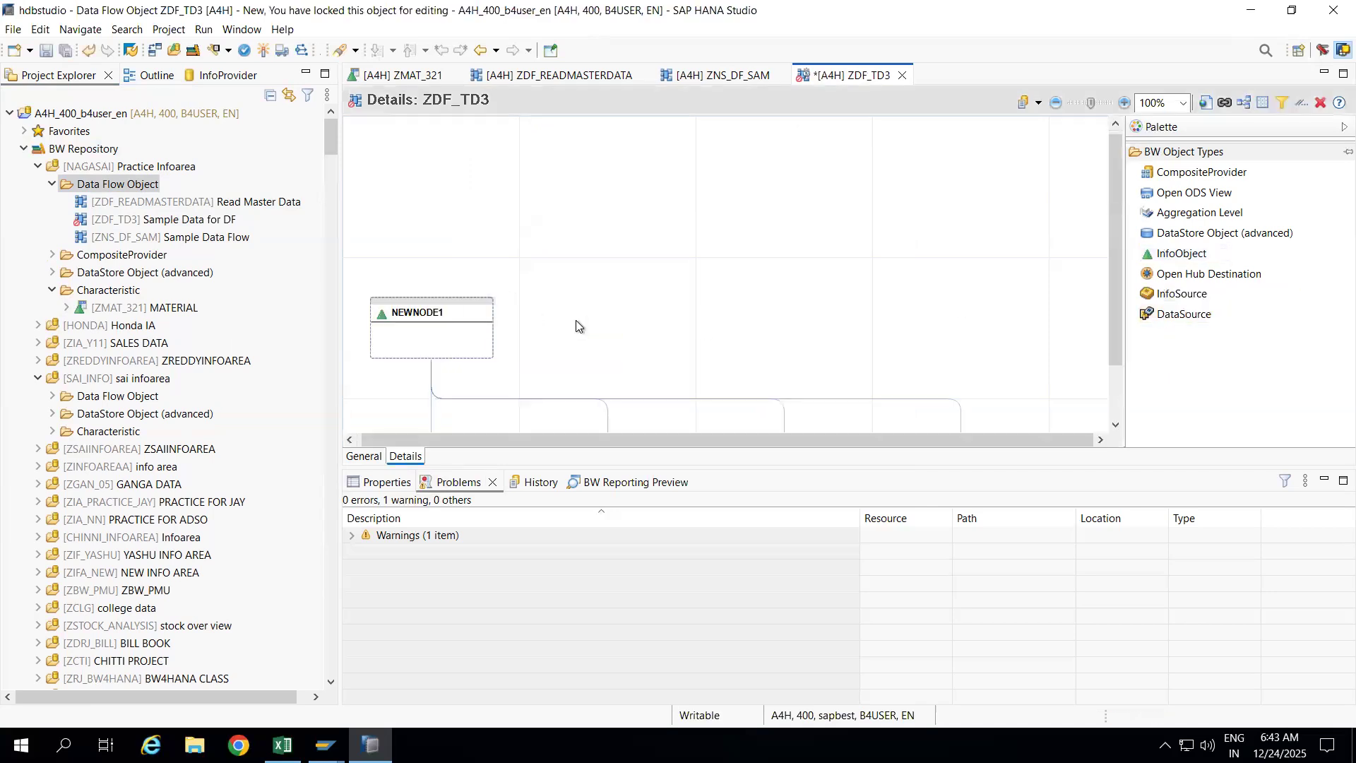
pyautogui.rightClick(442, 315)
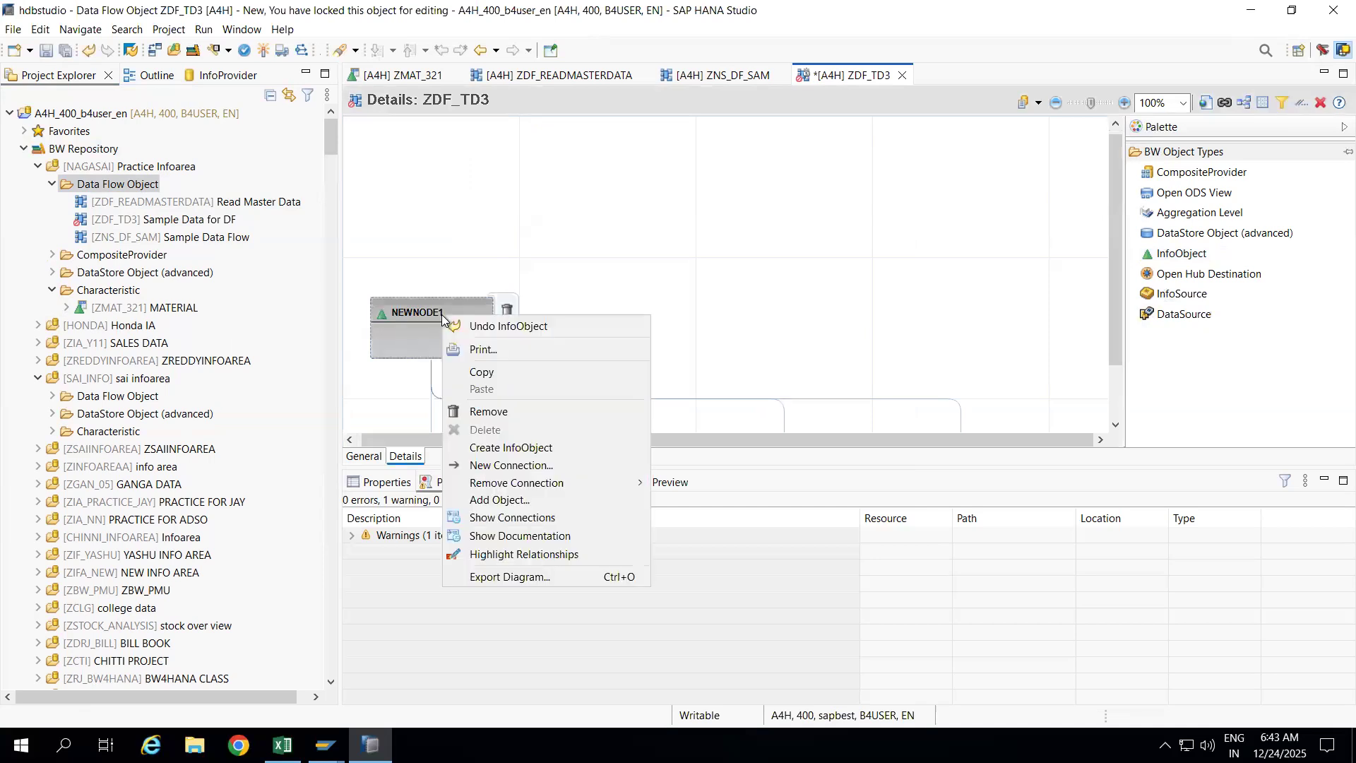
pyautogui.click(497, 500)
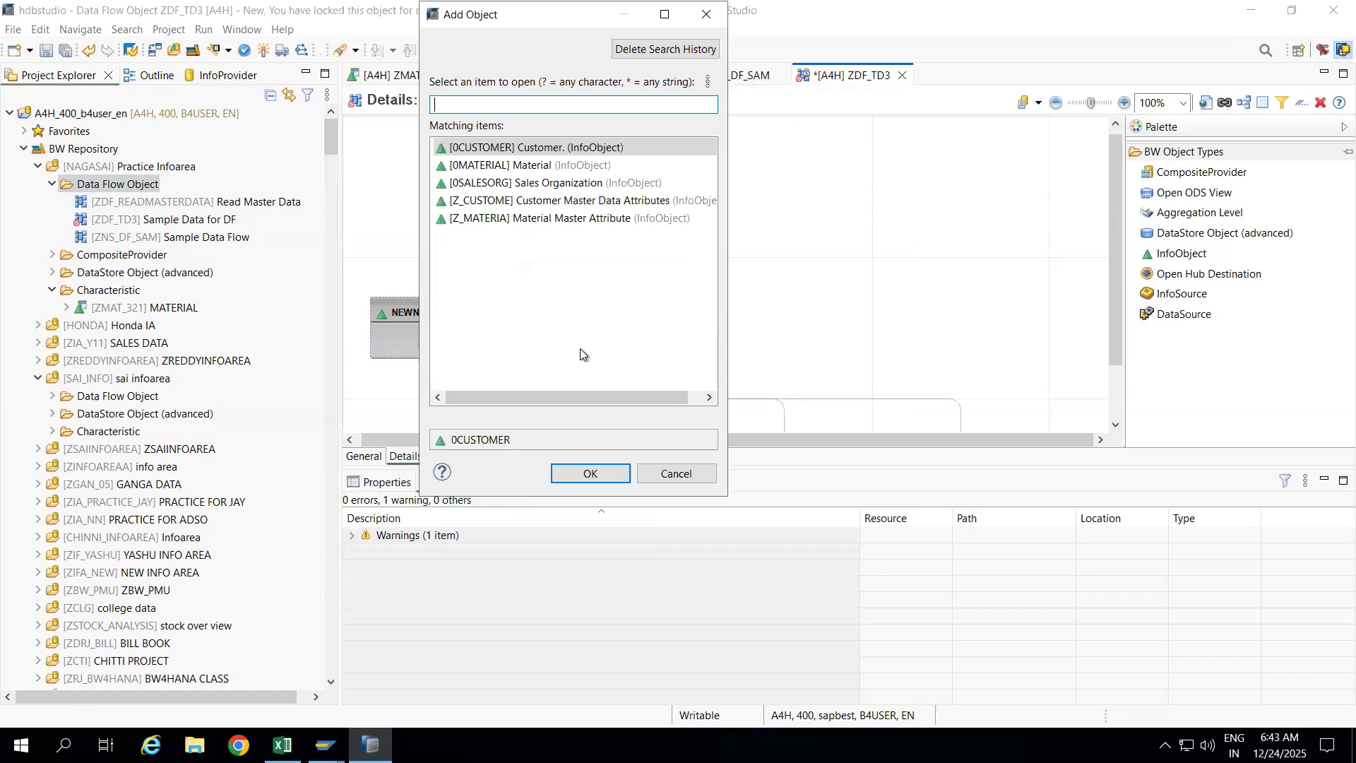
pyautogui.write('ZMAT_321')
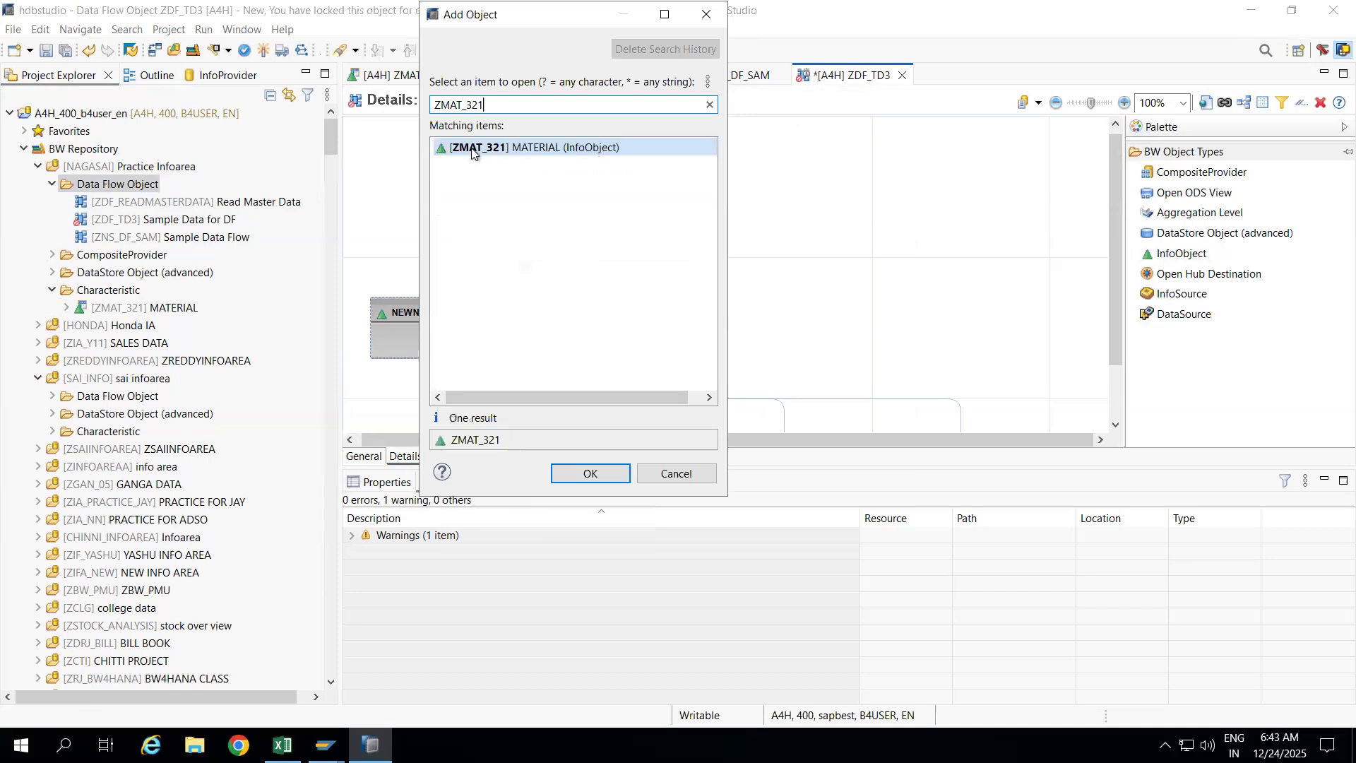
pyautogui.doubleClick(472, 150)
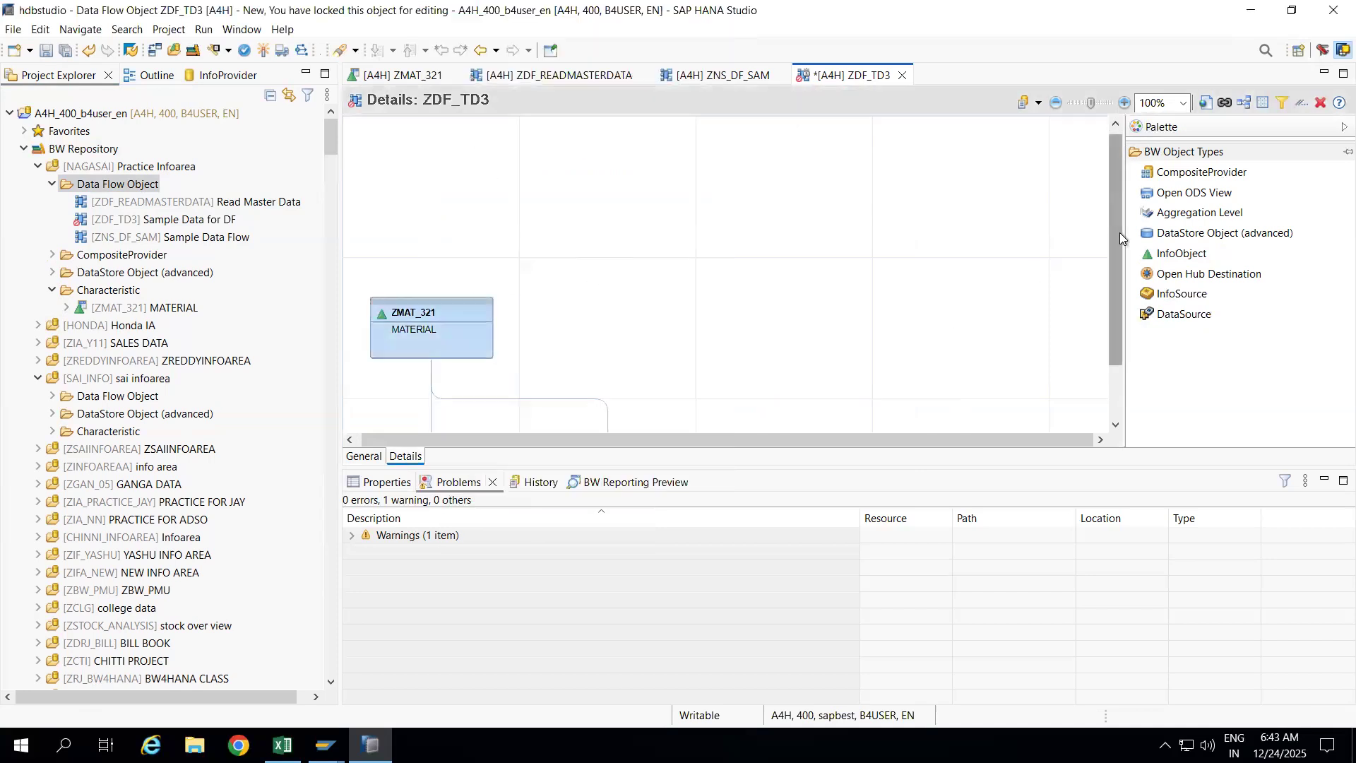
# Step: Add a DataSource node beside the ZMAT_321 texts node, keeping its default name
pyautogui.moveTo(1120, 237); pyautogui.dragTo(1098, 378)
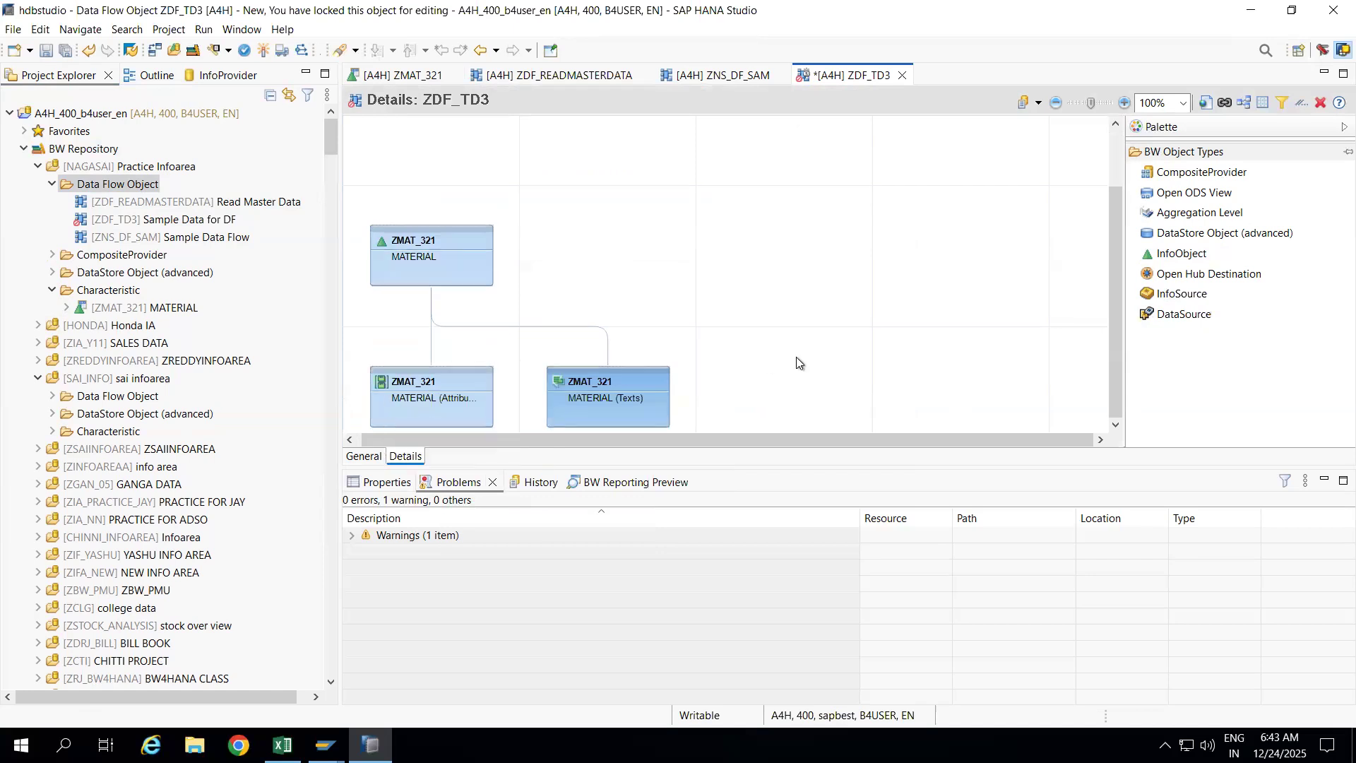
pyautogui.moveTo(1154, 315); pyautogui.dragTo(782, 404)
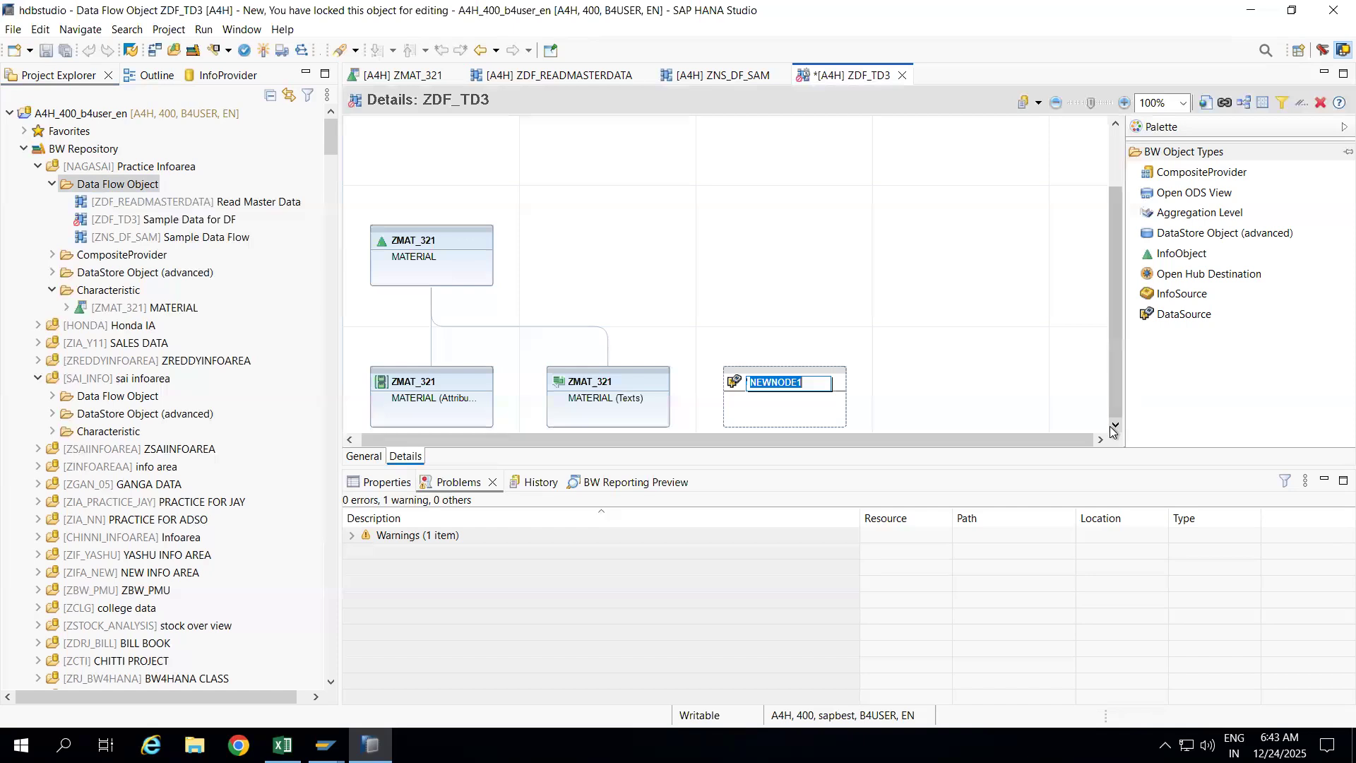
pyautogui.click(930, 402)
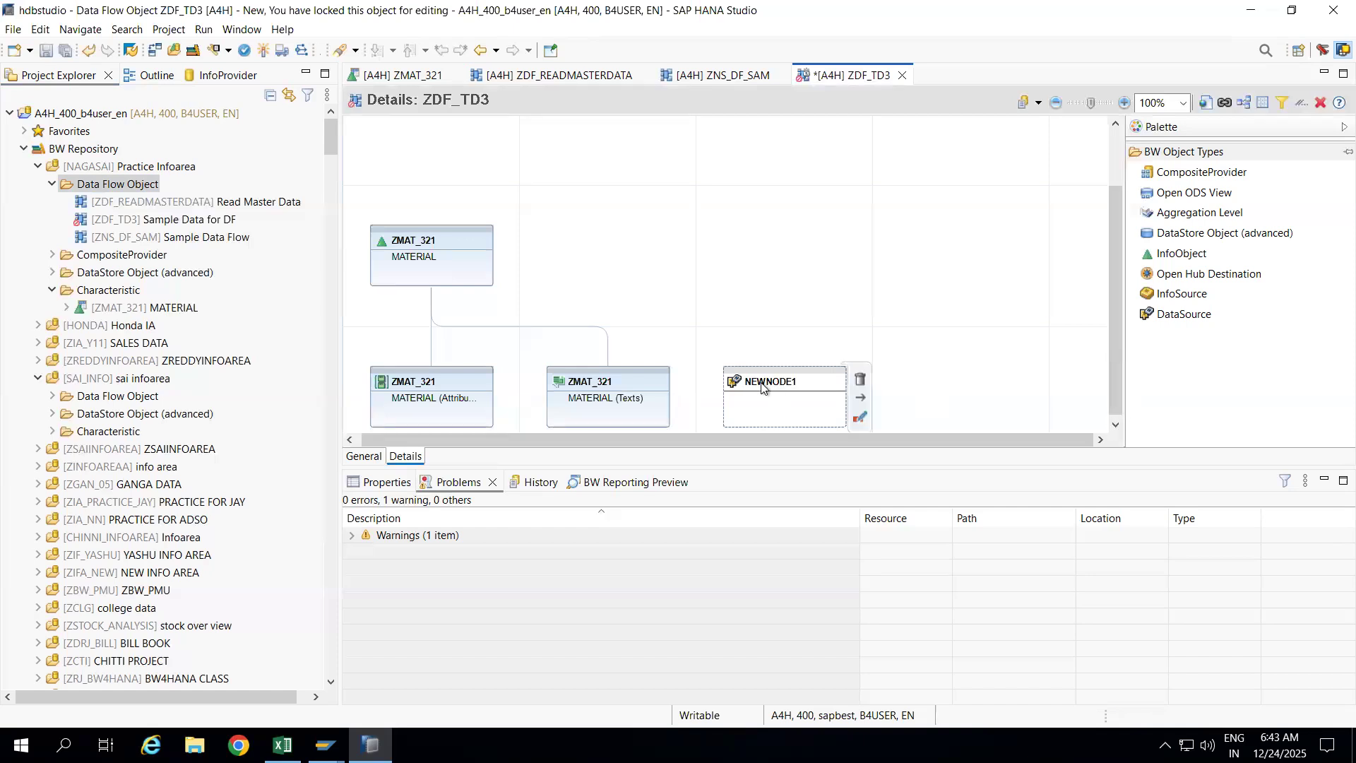
# Step: Start assigning an existing object to the new DataSource node, search for 0MATER and clear the search text
pyautogui.rightClick(761, 385)
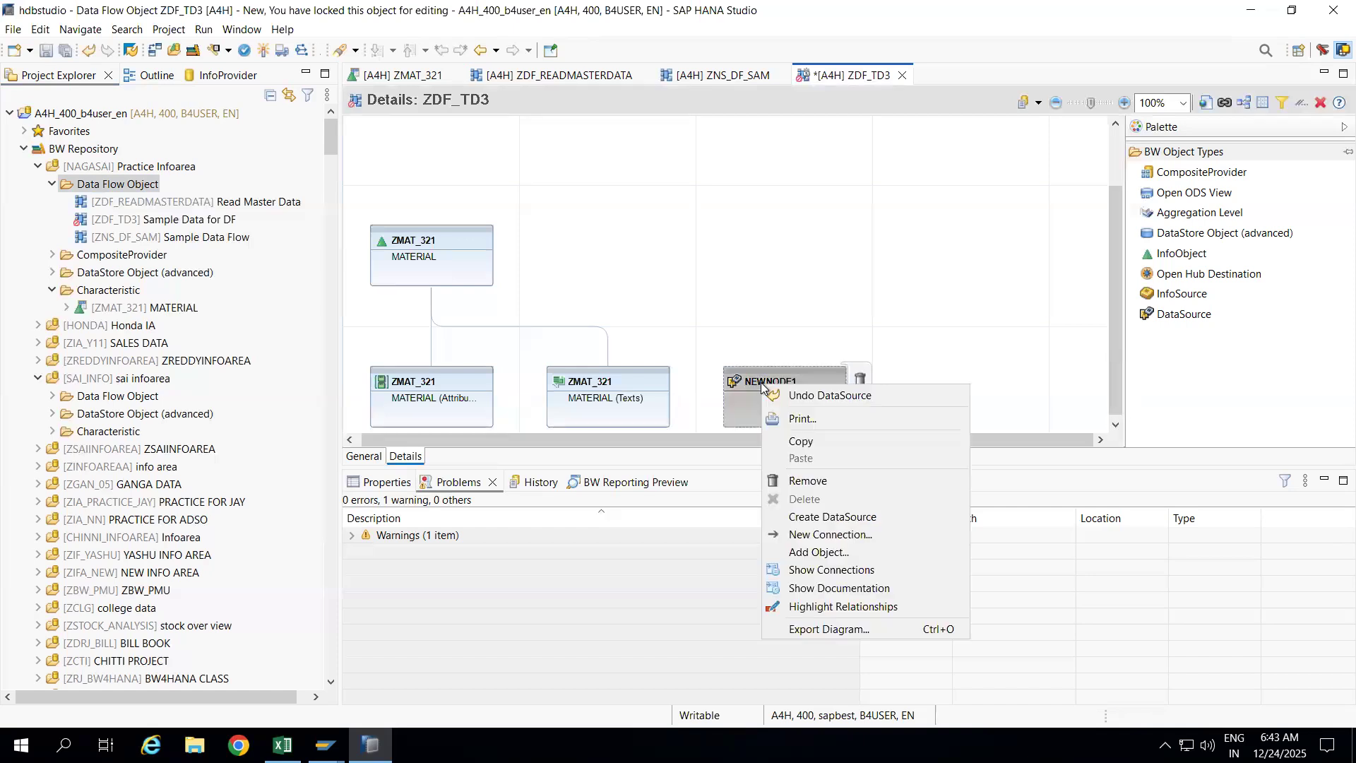
pyautogui.click(827, 553)
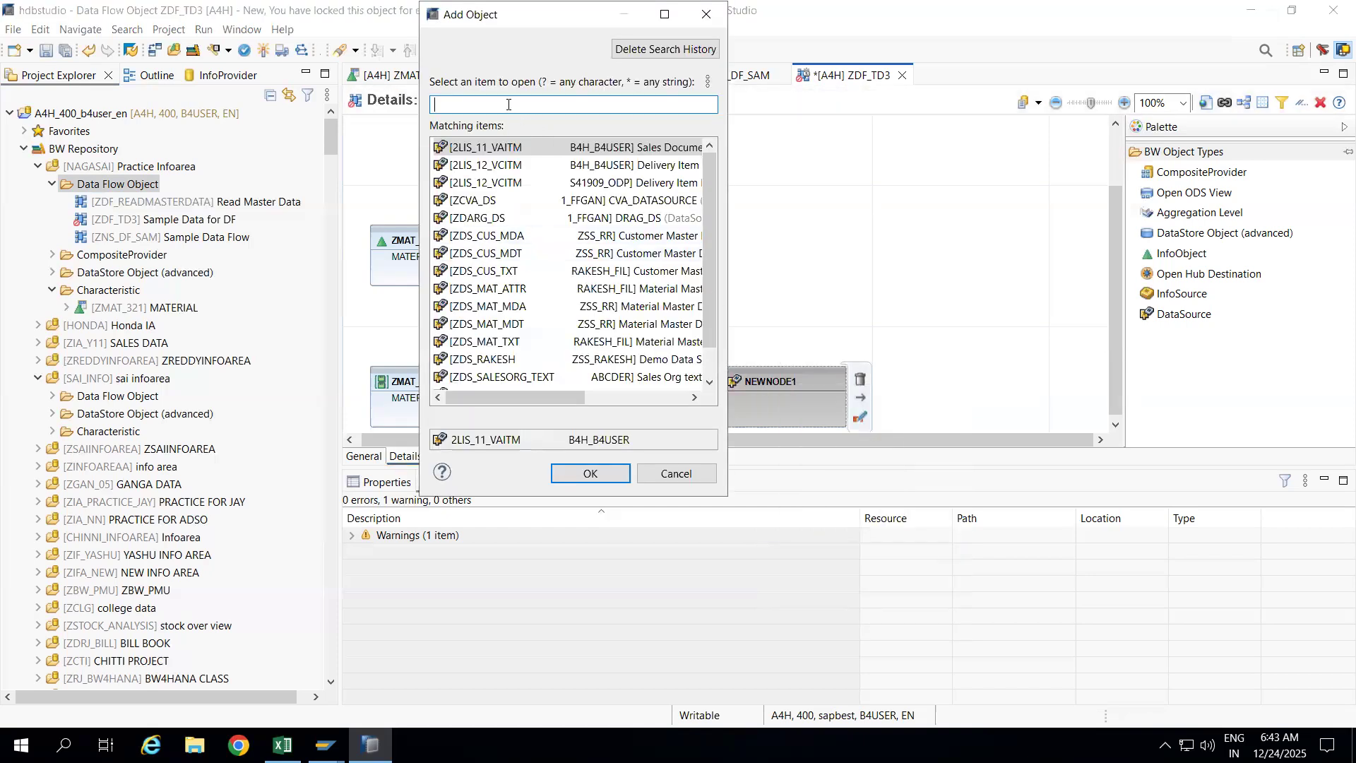
pyautogui.write('0MA')
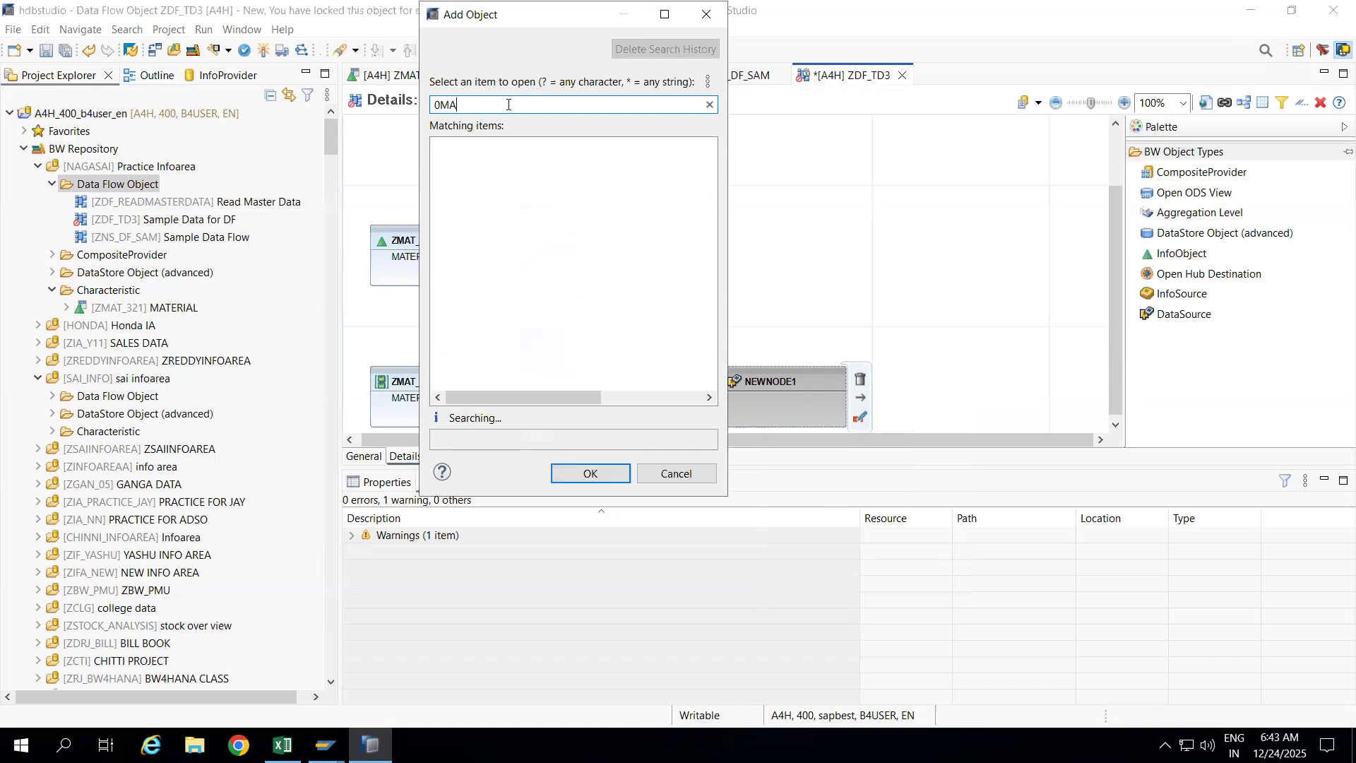
pyautogui.write('TER')
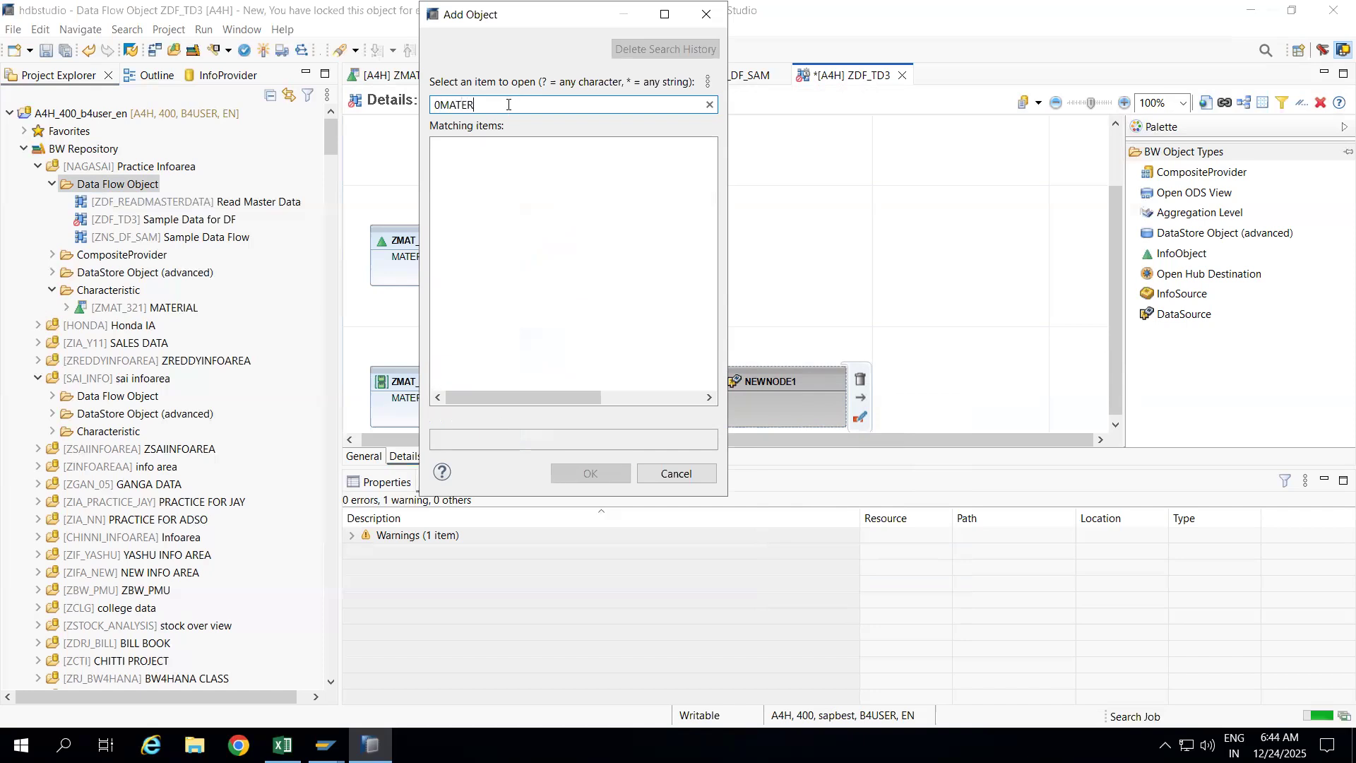
pyautogui.press('BackSpace')
pyautogui.press('BackSpace')
pyautogui.press('BackSpace')
pyautogui.press('BackSpace')
pyautogui.press('BackSpace')
pyautogui.press('BackSpace')
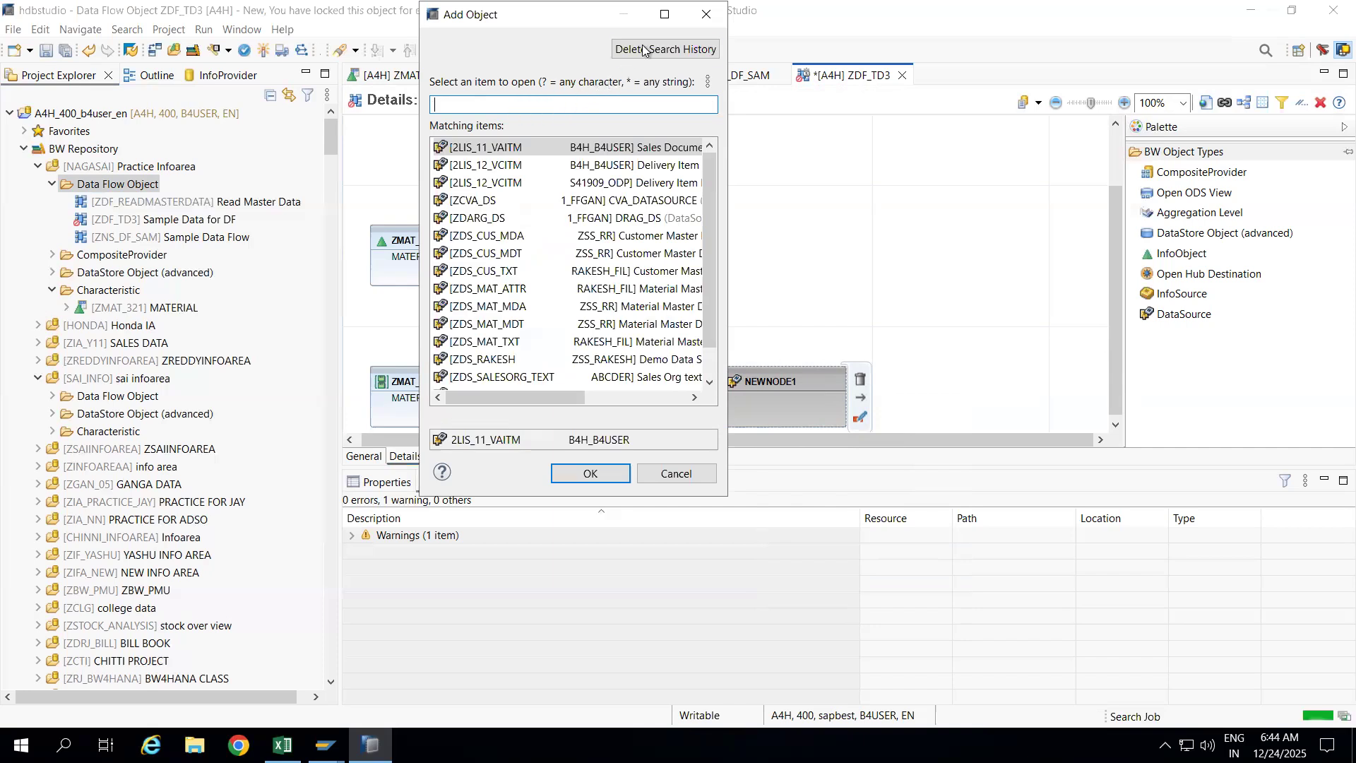
# Step: Search the available DataSources for ZDS_MA, widen the dialog to read their descriptions and close it without choosing one
pyautogui.moveTo(688, 7)
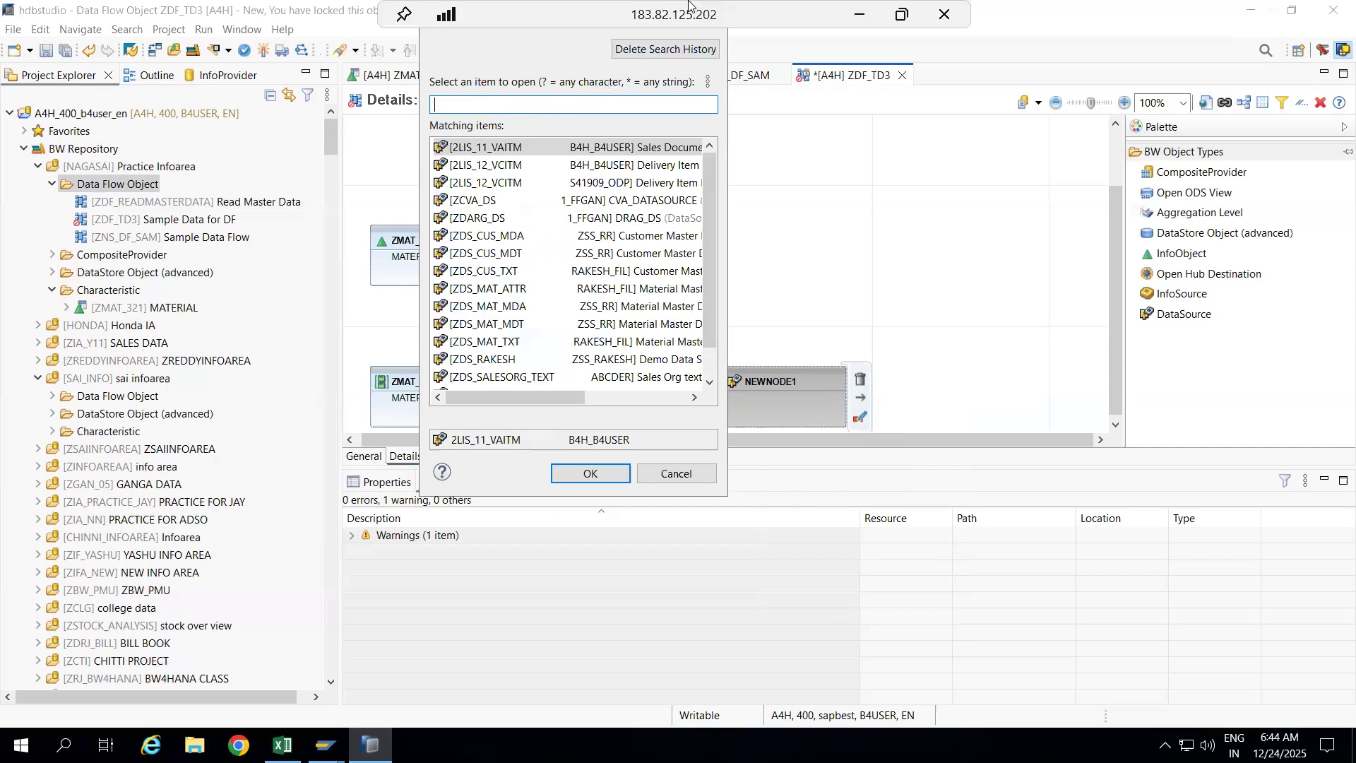
pyautogui.write('ZDS_')
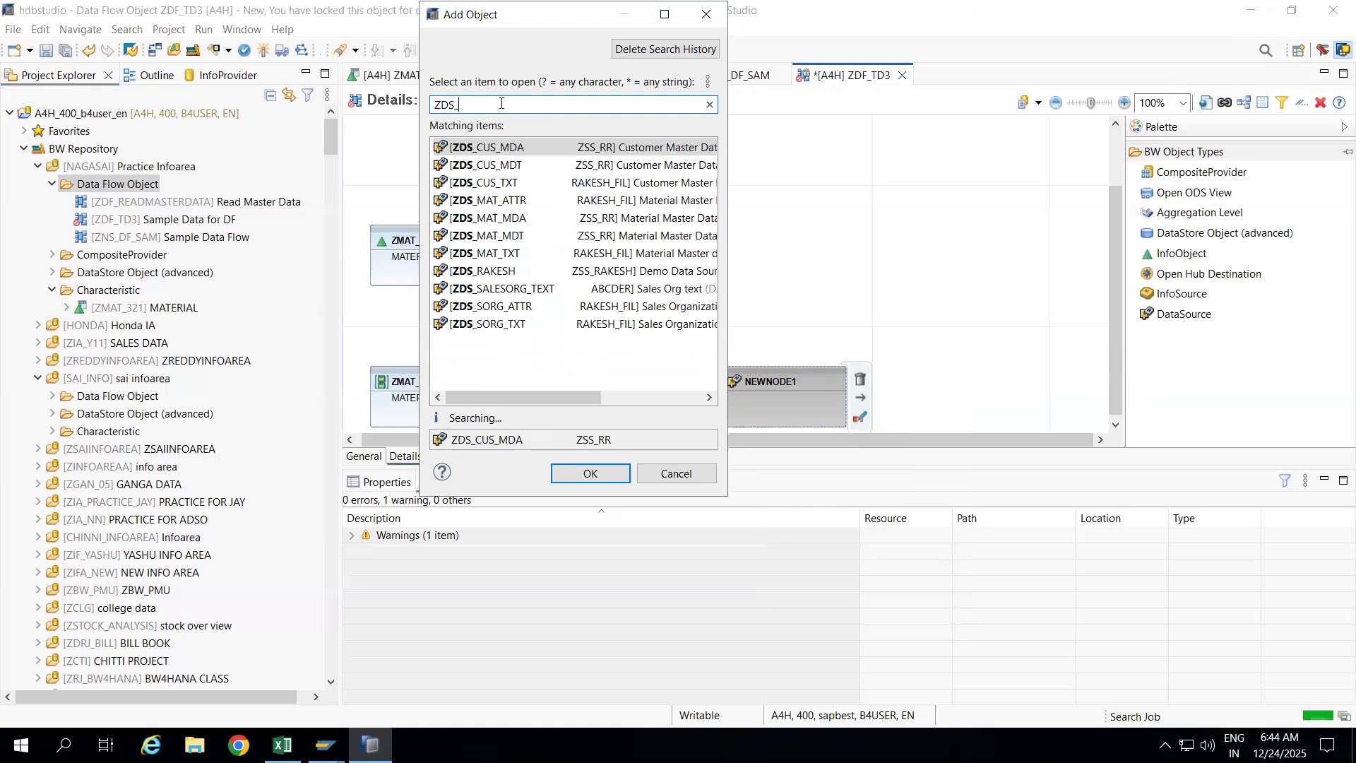
pyautogui.write('MA')
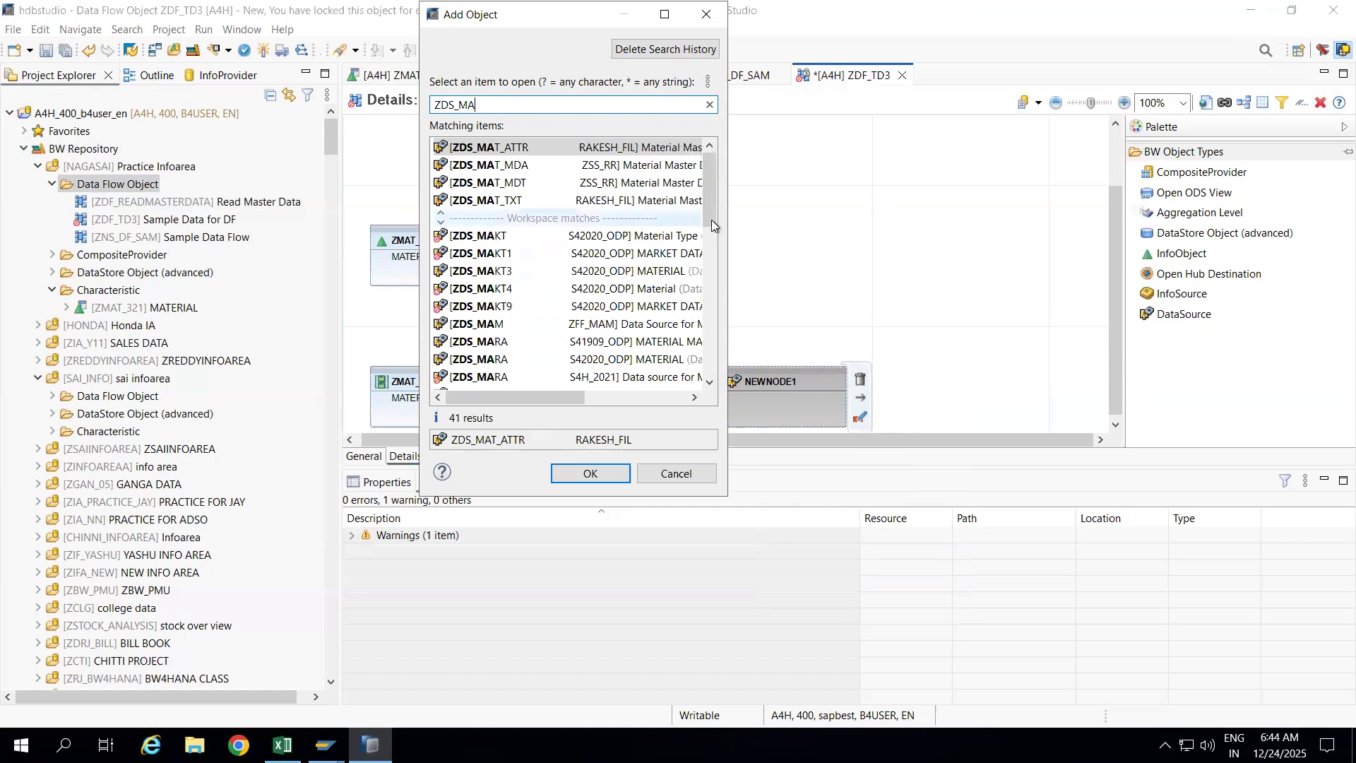
pyautogui.moveTo(731, 220); pyautogui.dragTo(950, 241)
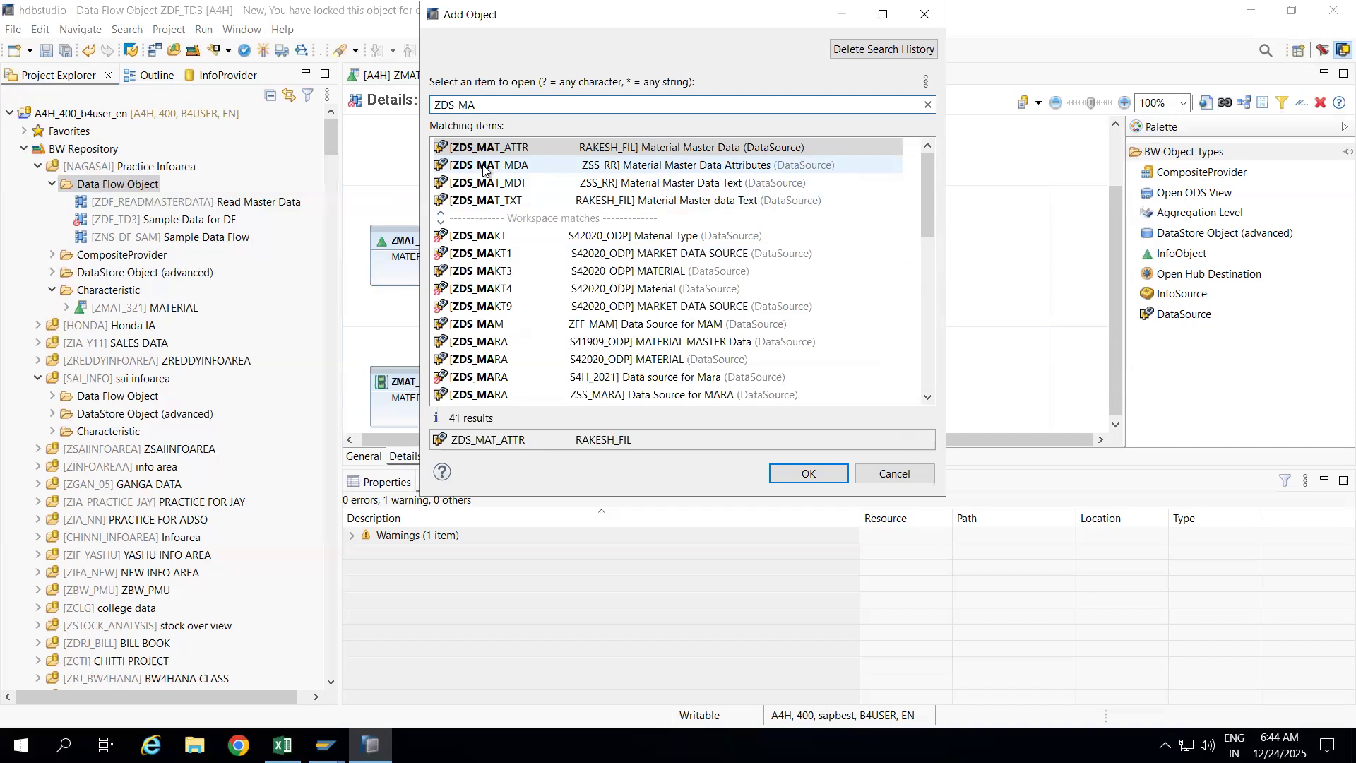
pyautogui.click(924, 14)
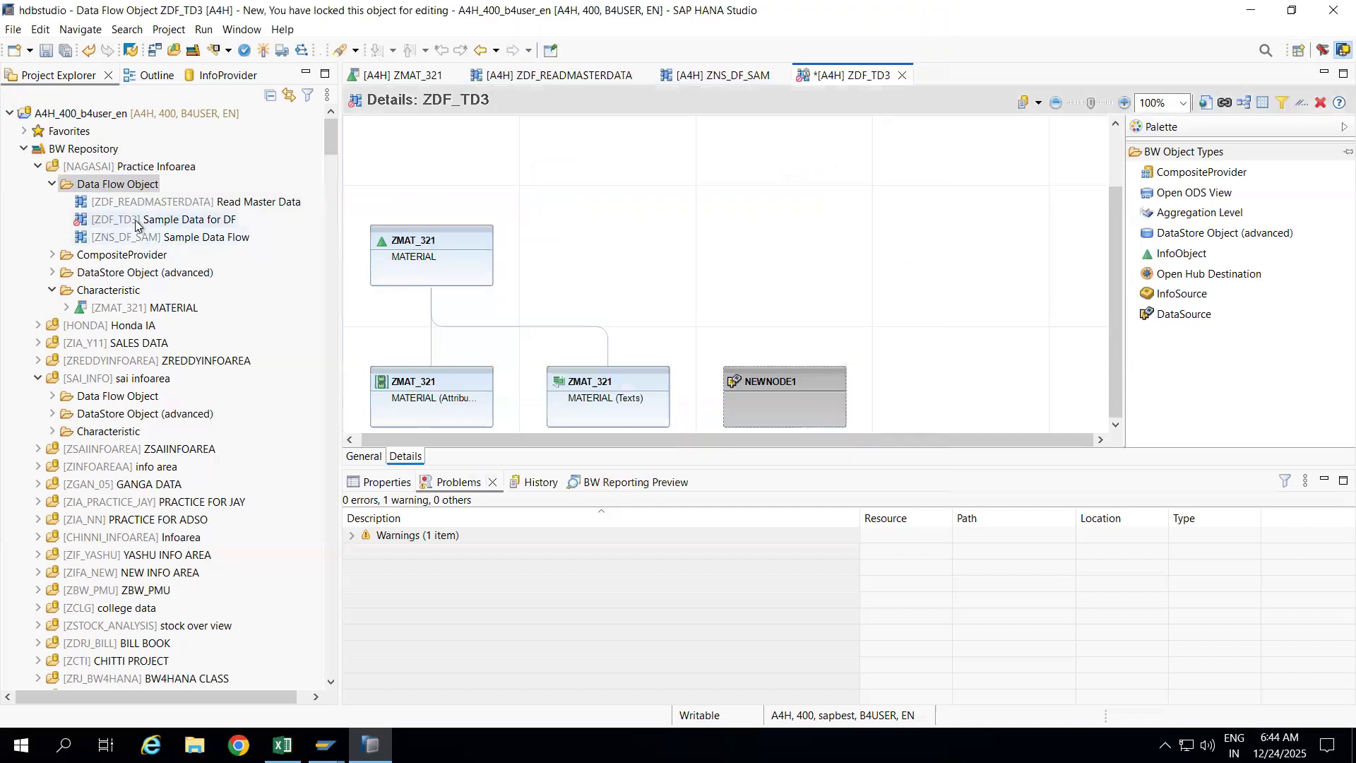
# Step: Open data flows ZDF_READMASTERDATA and ZNS_DF_SAM and examine their diagrams for the DataSources they use
pyautogui.click(136, 225)
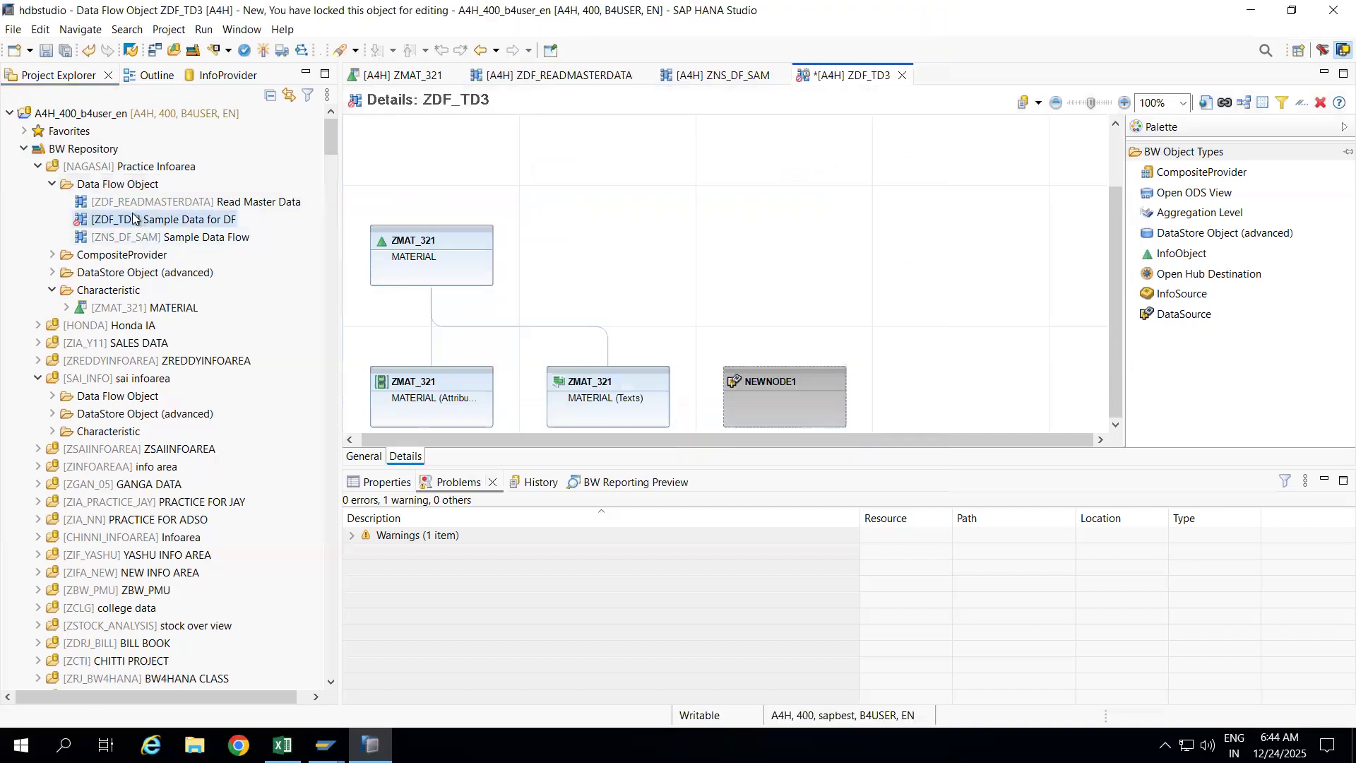
pyautogui.doubleClick(132, 207)
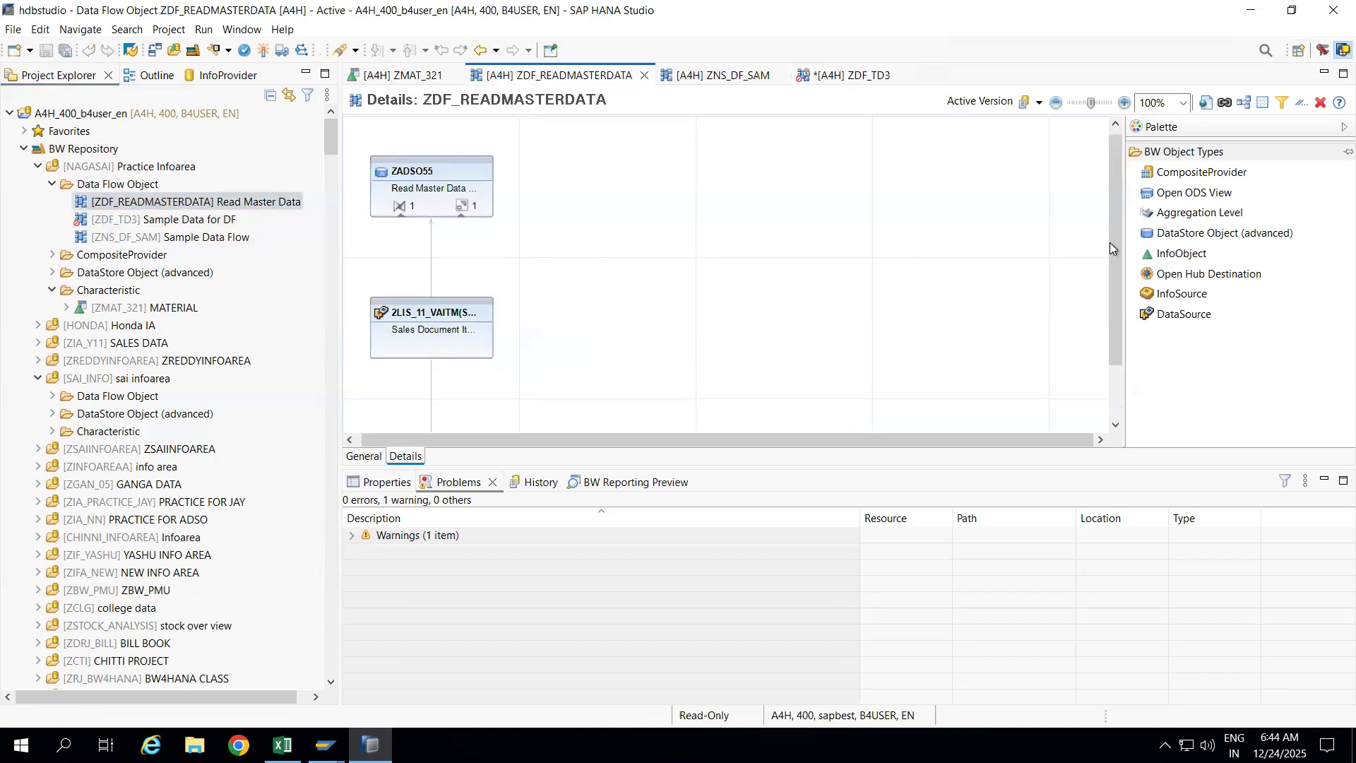
pyautogui.scroll(-3, 1106, 358)
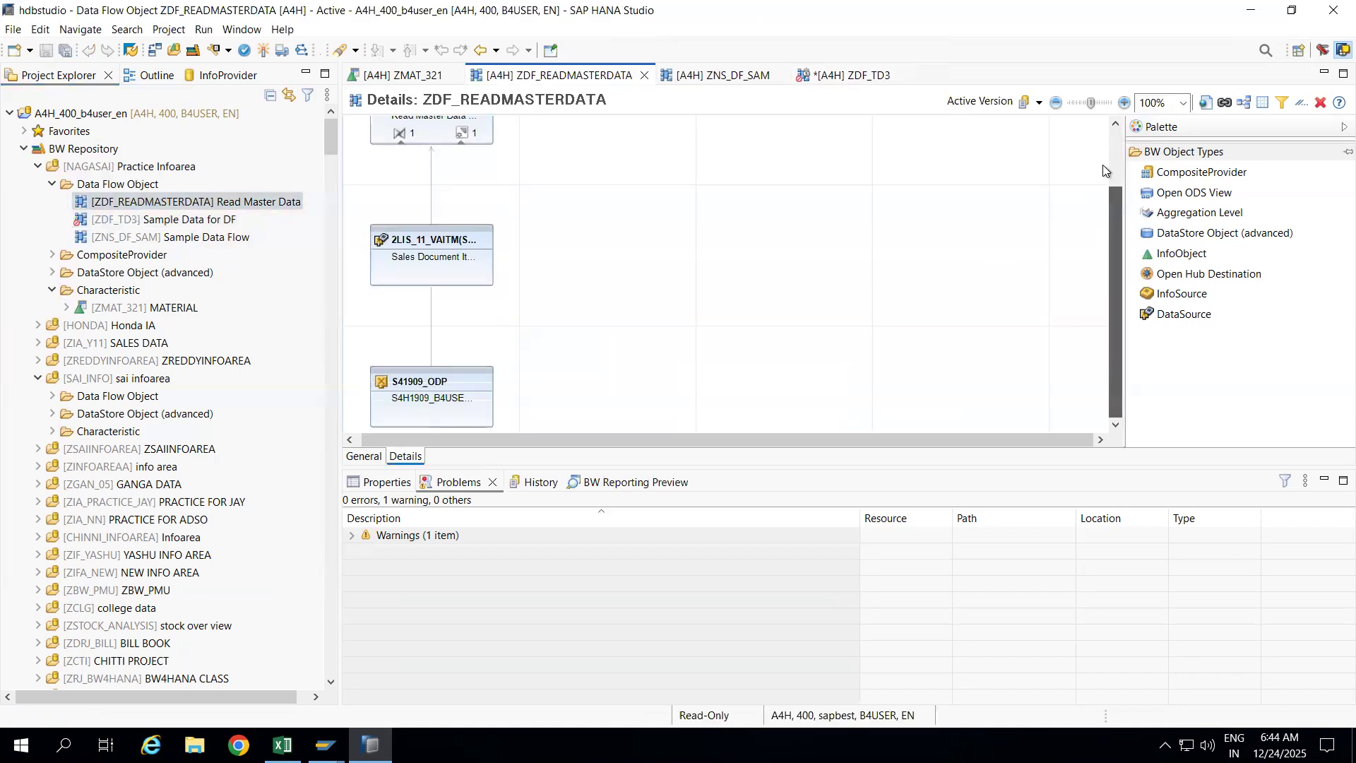
pyautogui.scroll(3, 1105, 170)
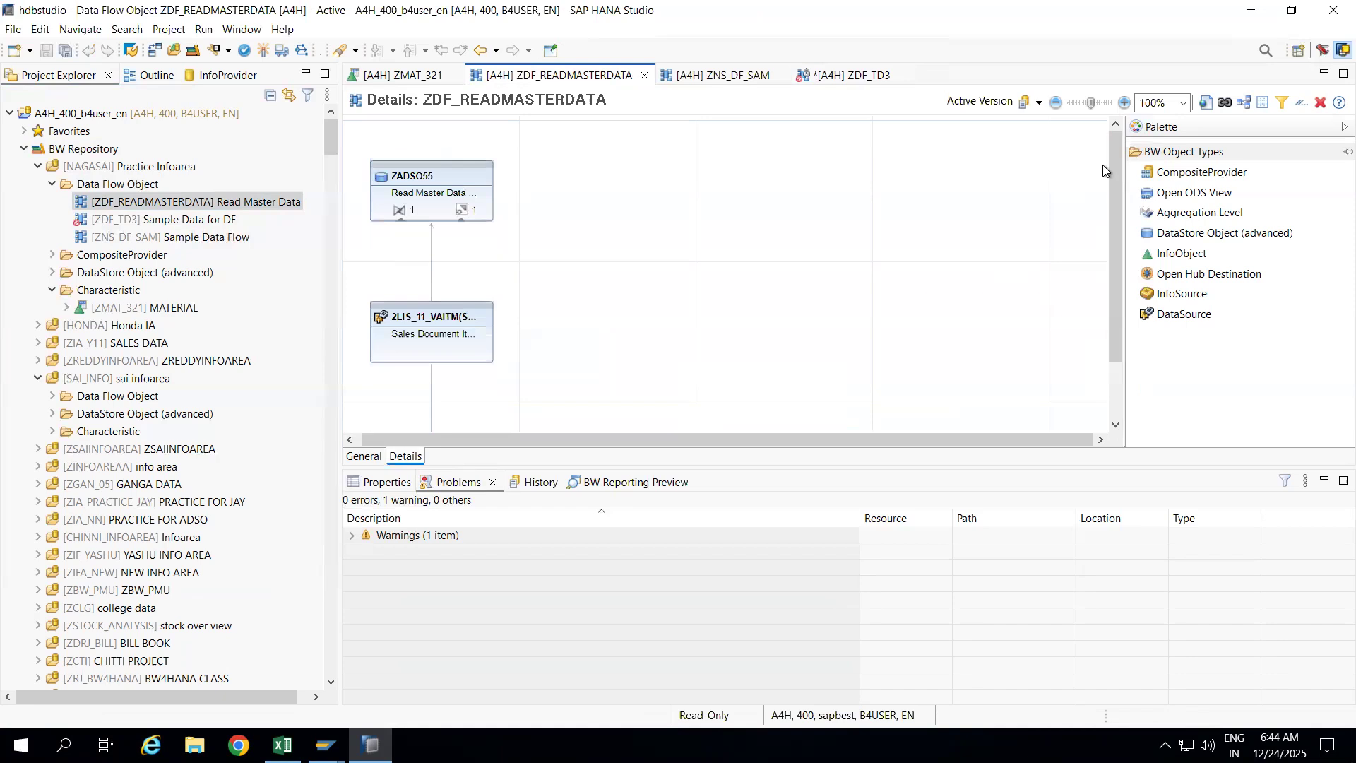
pyautogui.doubleClick(183, 239)
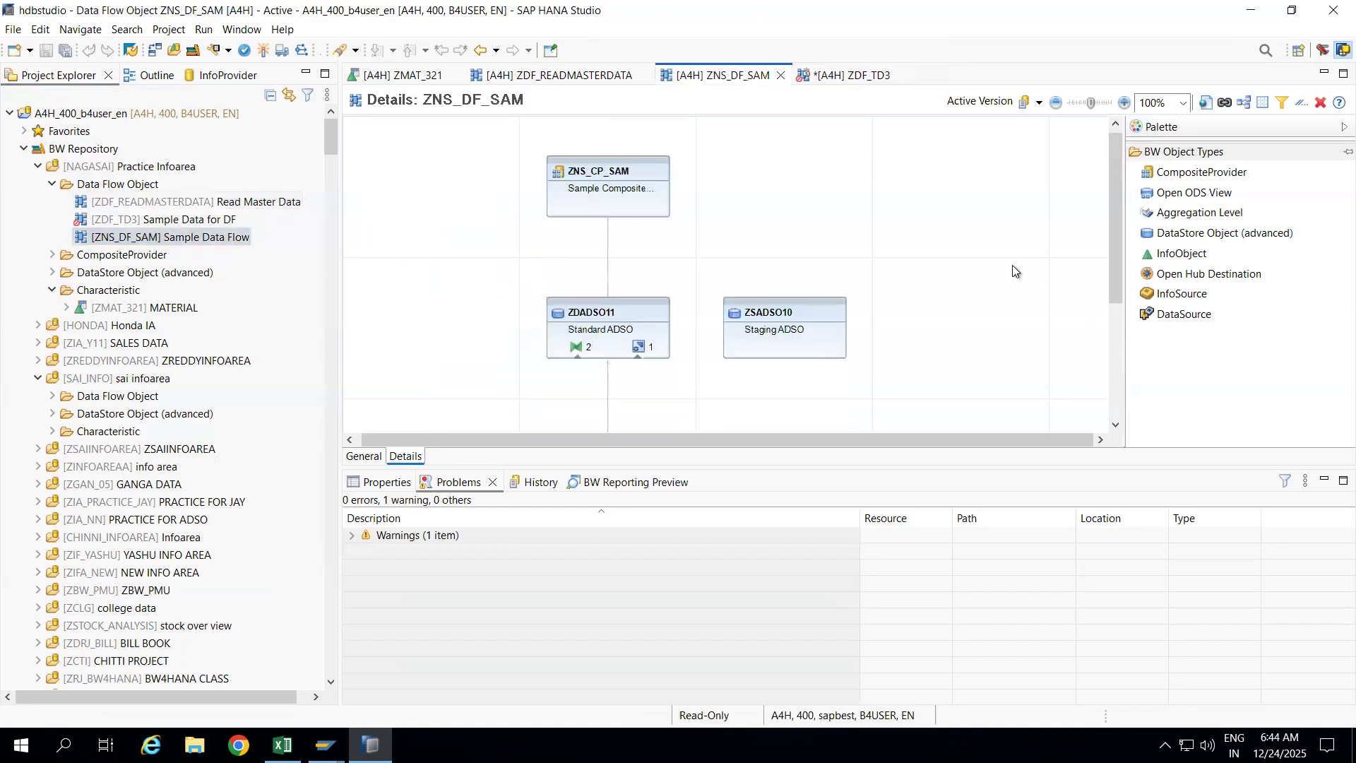
pyautogui.moveTo(1113, 209); pyautogui.dragTo(1106, 160)
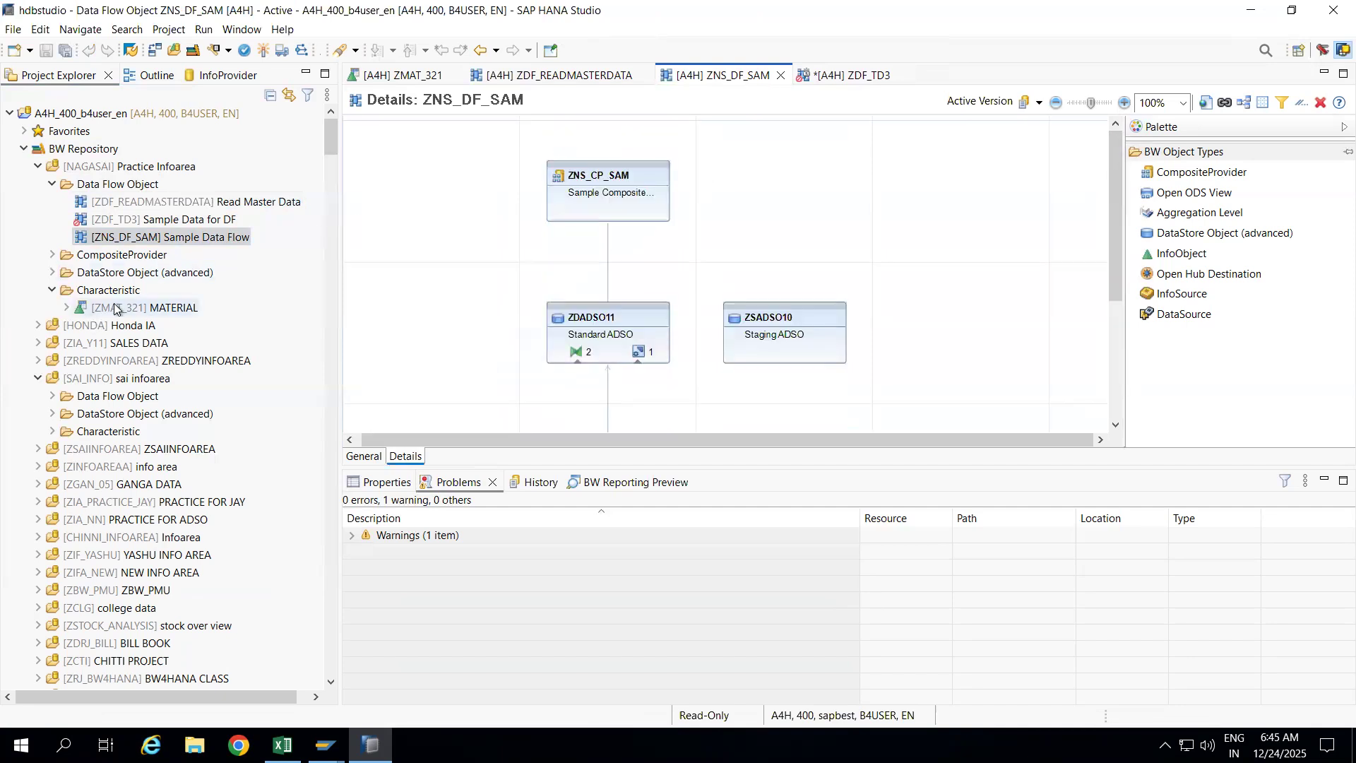
# Step: Expand the transformations under characteristic ZMAT_321 and read the full transformation description to identify its source DataSource
pyautogui.click(67, 308)
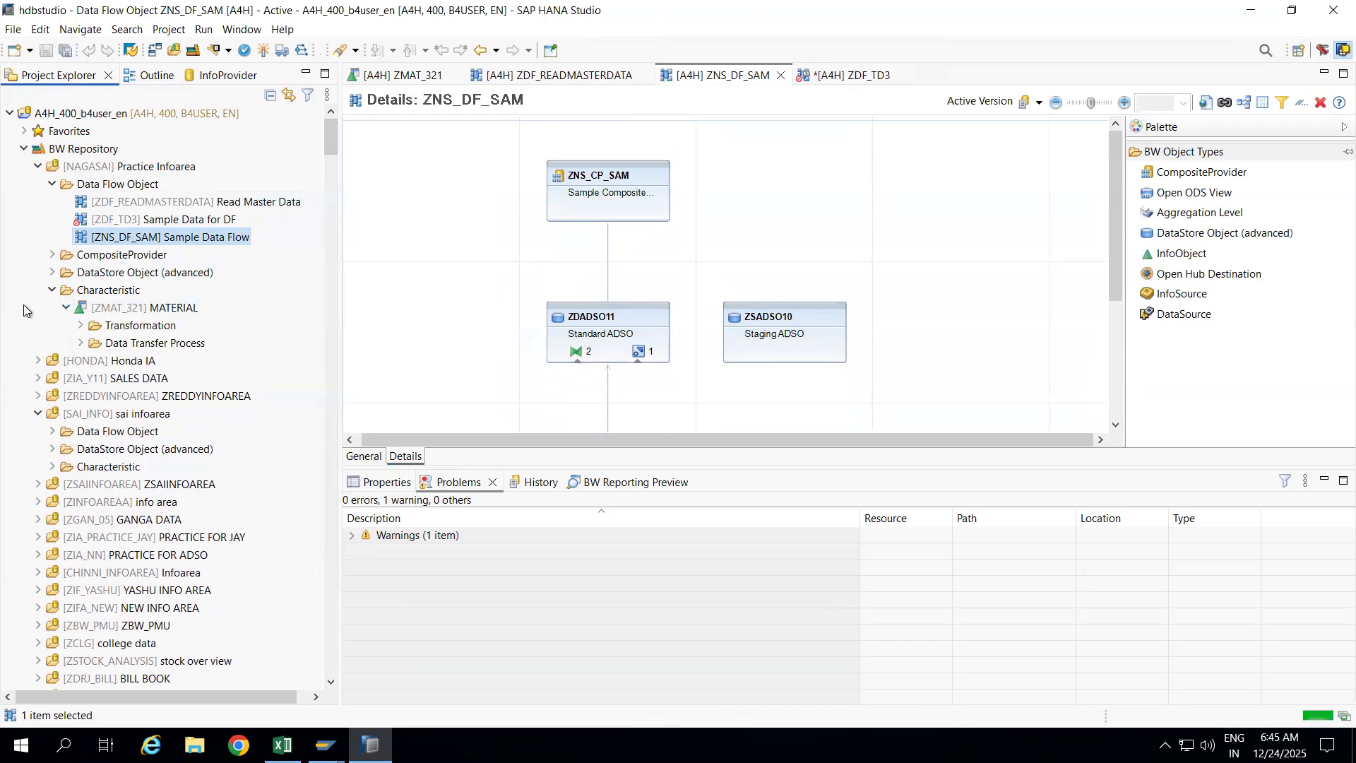
pyautogui.click(80, 325)
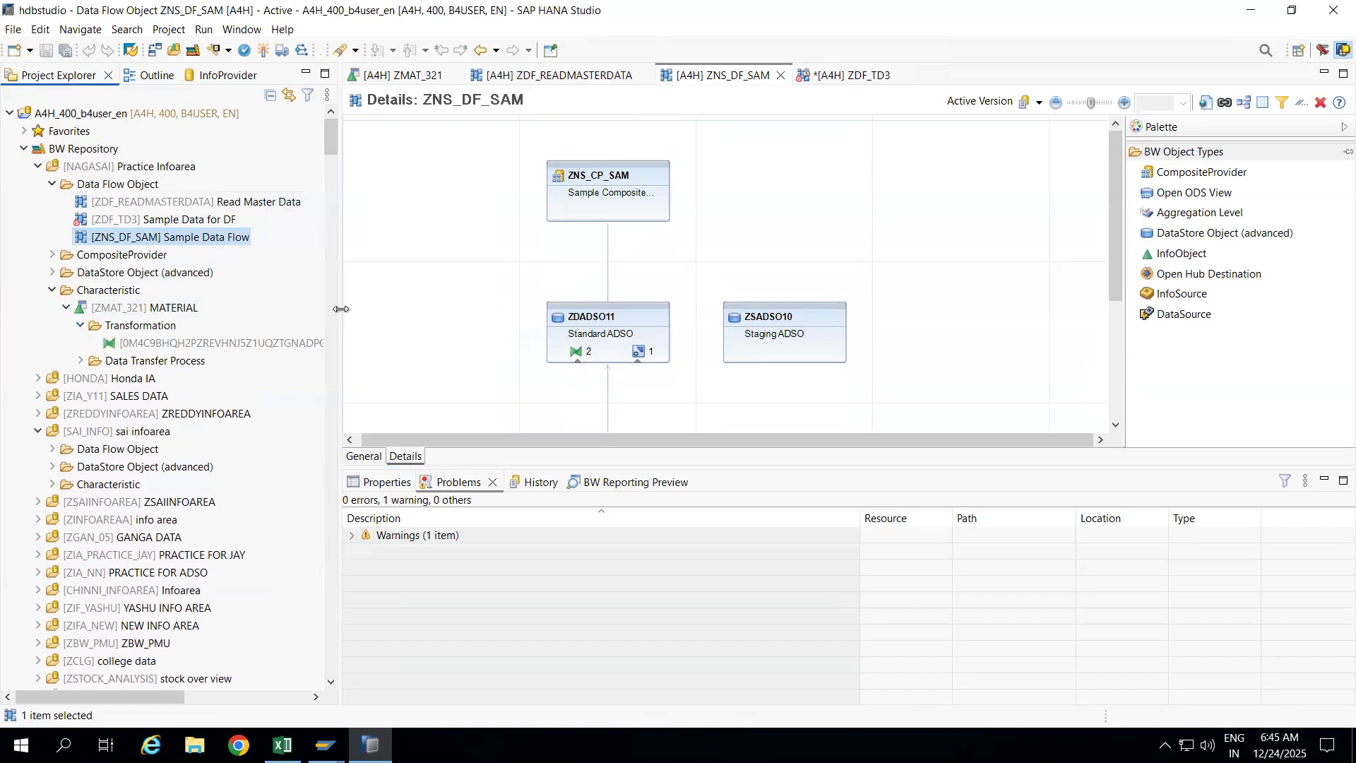
pyautogui.moveTo(341, 309); pyautogui.dragTo(540, 322)
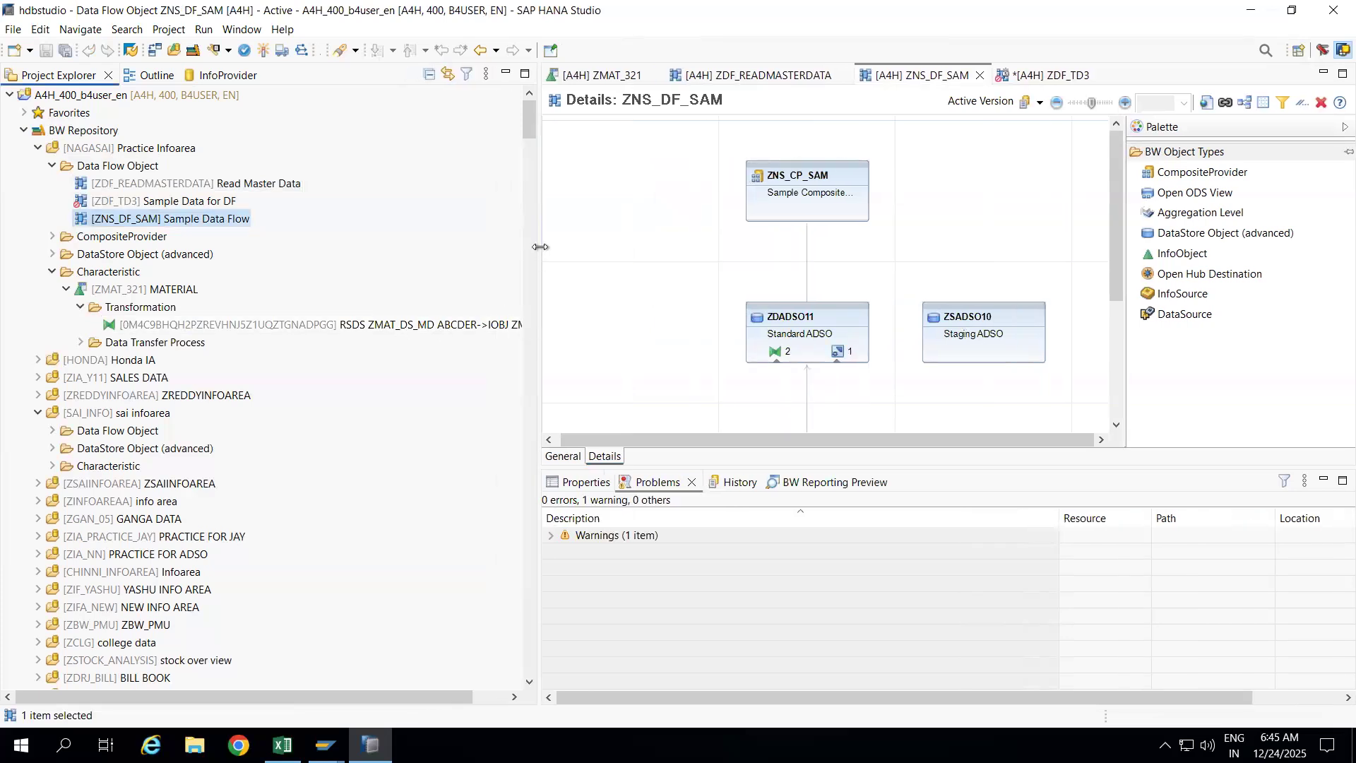
pyautogui.moveTo(541, 246); pyautogui.dragTo(275, 247)
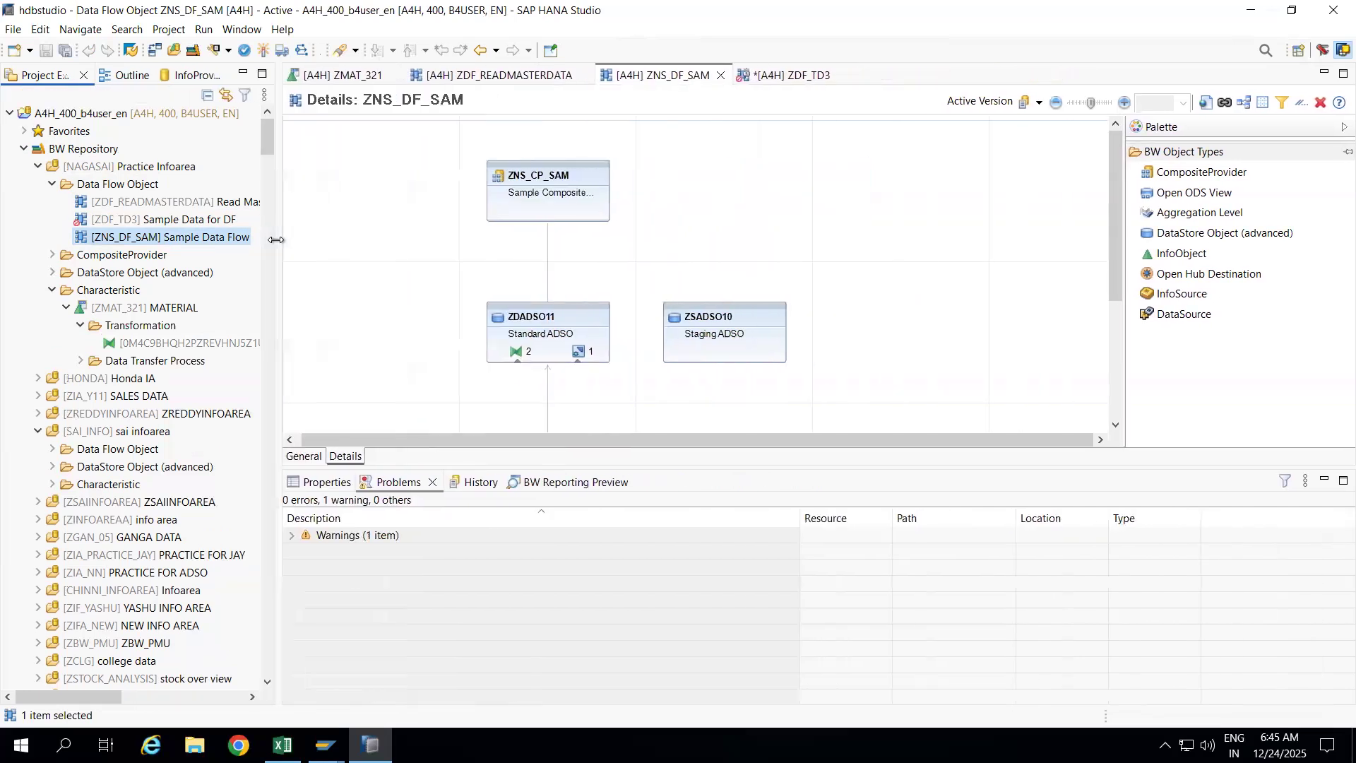
# Step: Return to data flow ZDF_TD3 and assign the existing DataSource ZMAT_DS_MD to the unassigned DataSource node
pyautogui.click(783, 75)
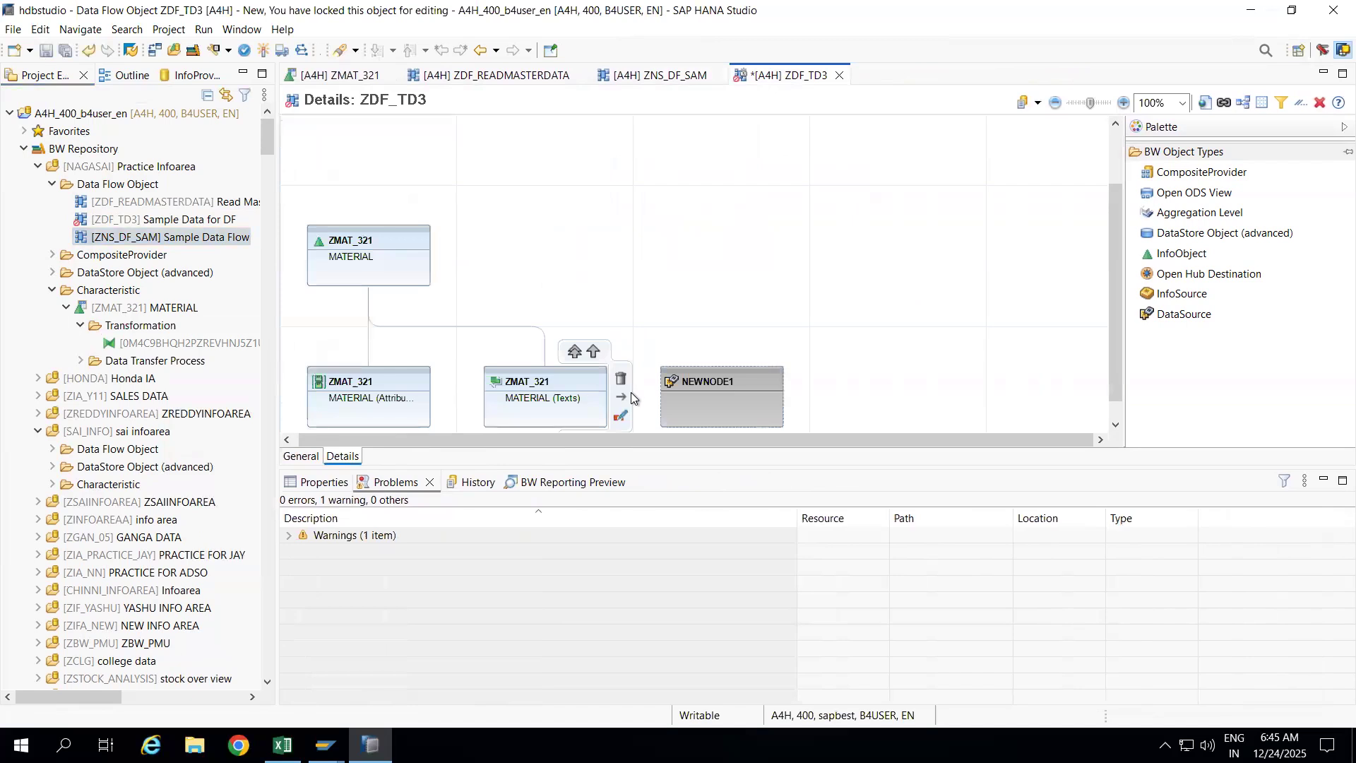
pyautogui.rightClick(698, 387)
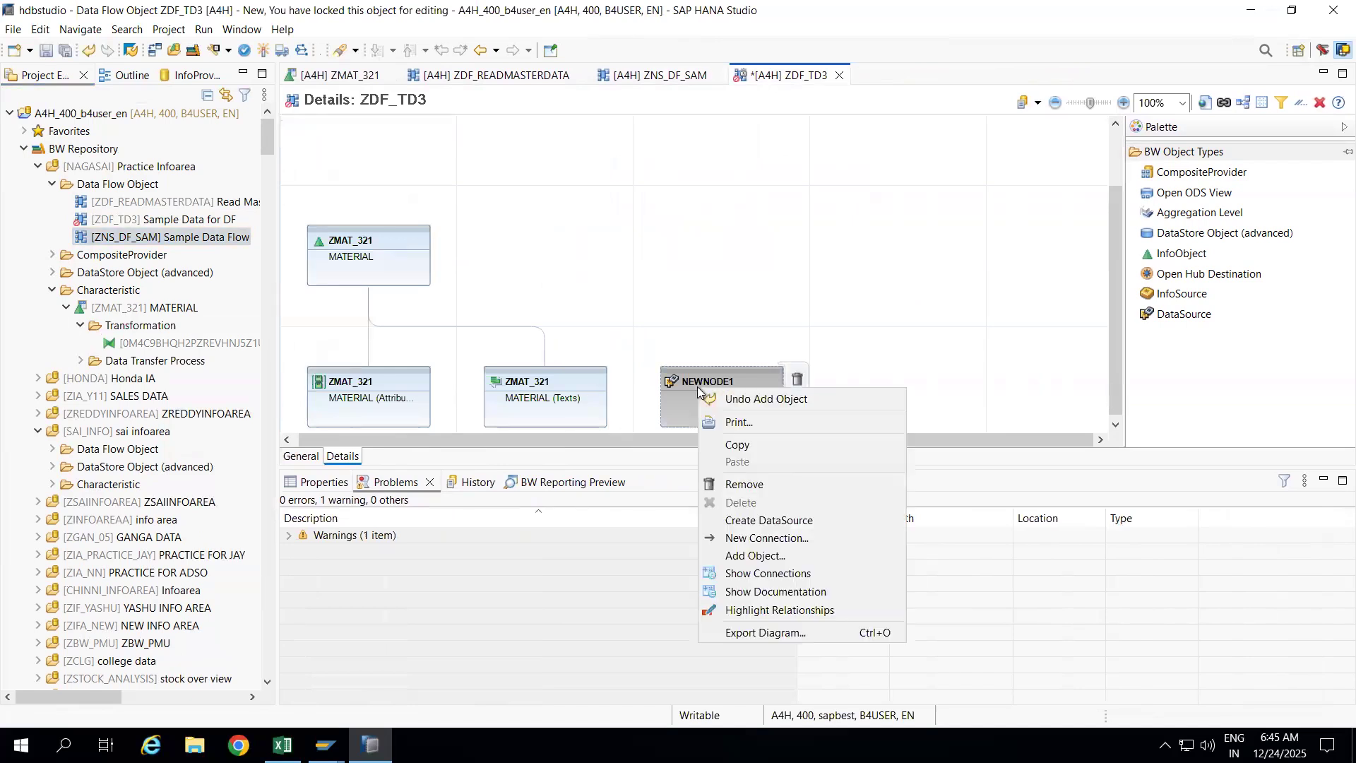
pyautogui.click(748, 557)
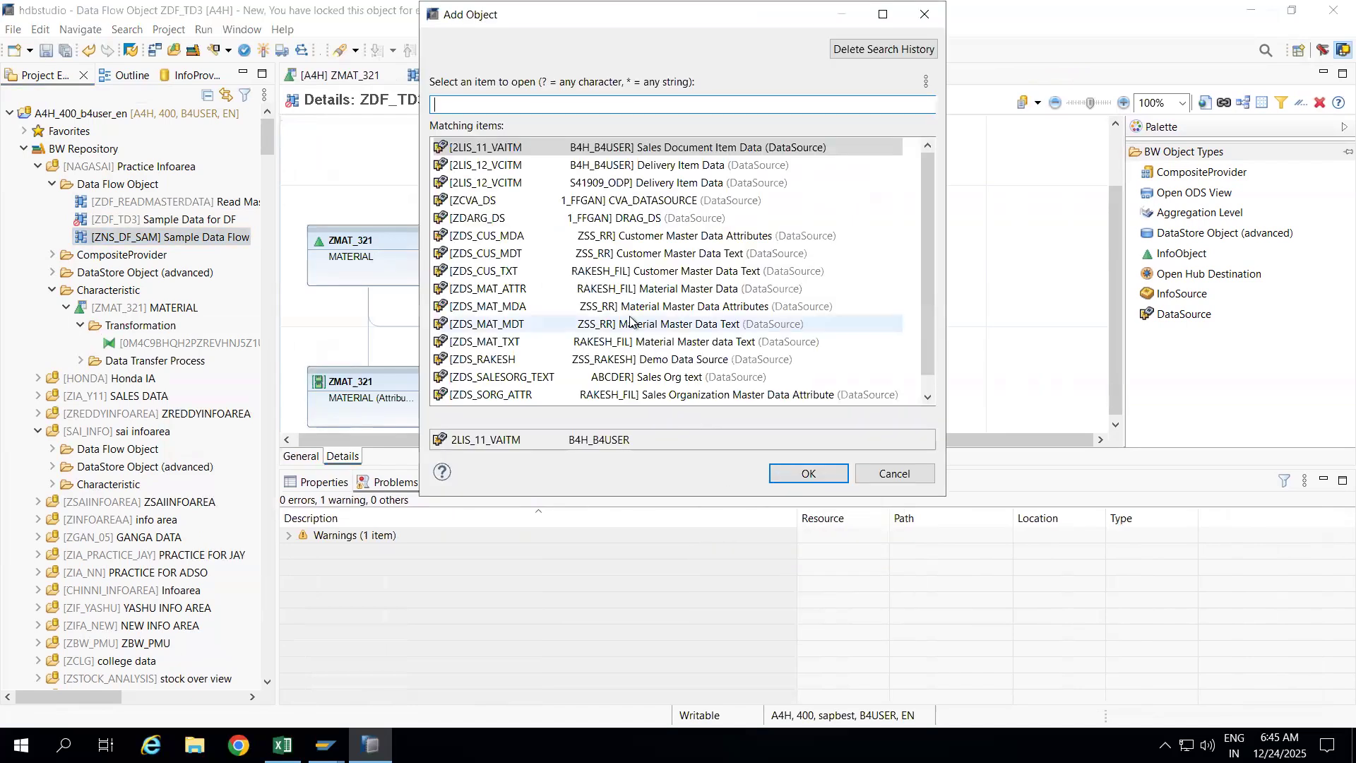
pyautogui.write('ZMAT_DS')
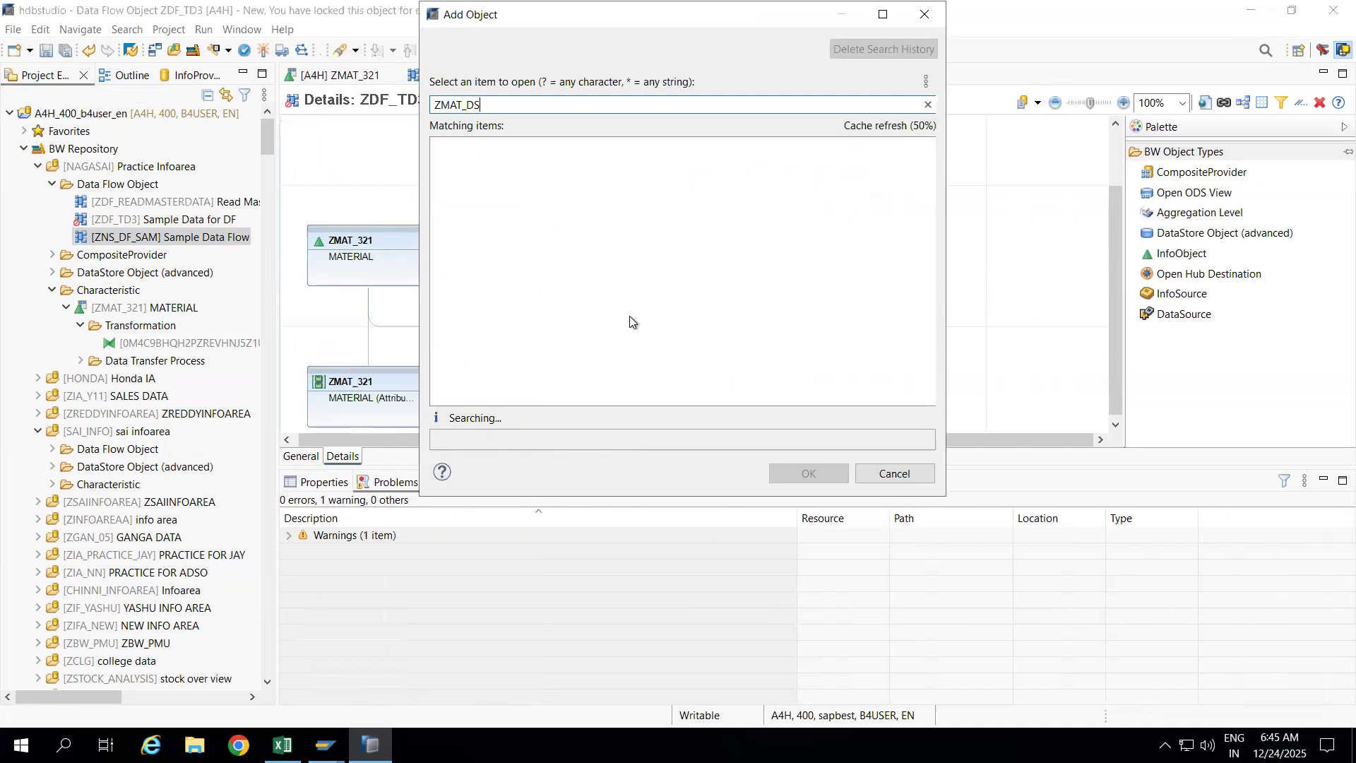
pyautogui.write('_MD')
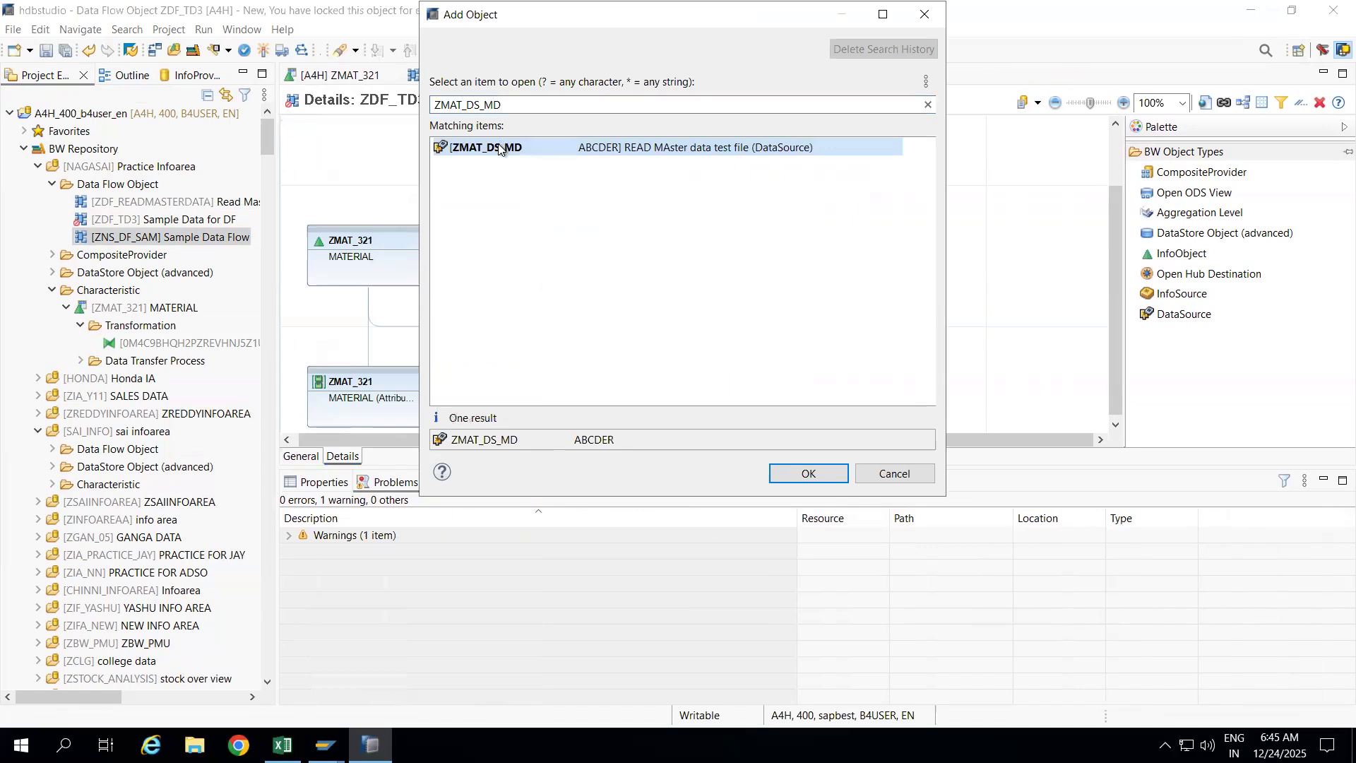
pyautogui.doubleClick(500, 146)
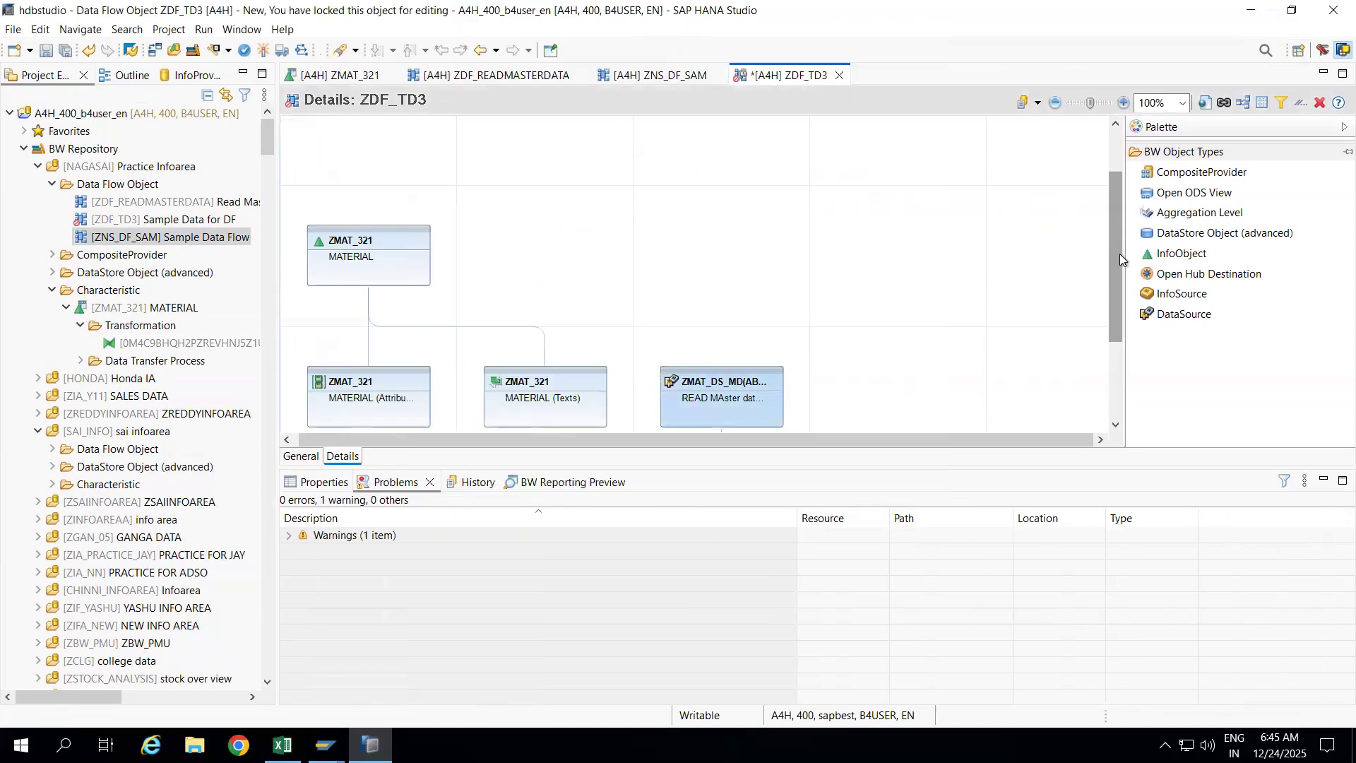
# Step: Connect DataSource ZMAT_DS_MD to the ZMAT_321 attributes node and insert only the additional DTP found for it
pyautogui.click(1116, 384)
pyautogui.moveTo(716, 233); pyautogui.dragTo(361, 278)
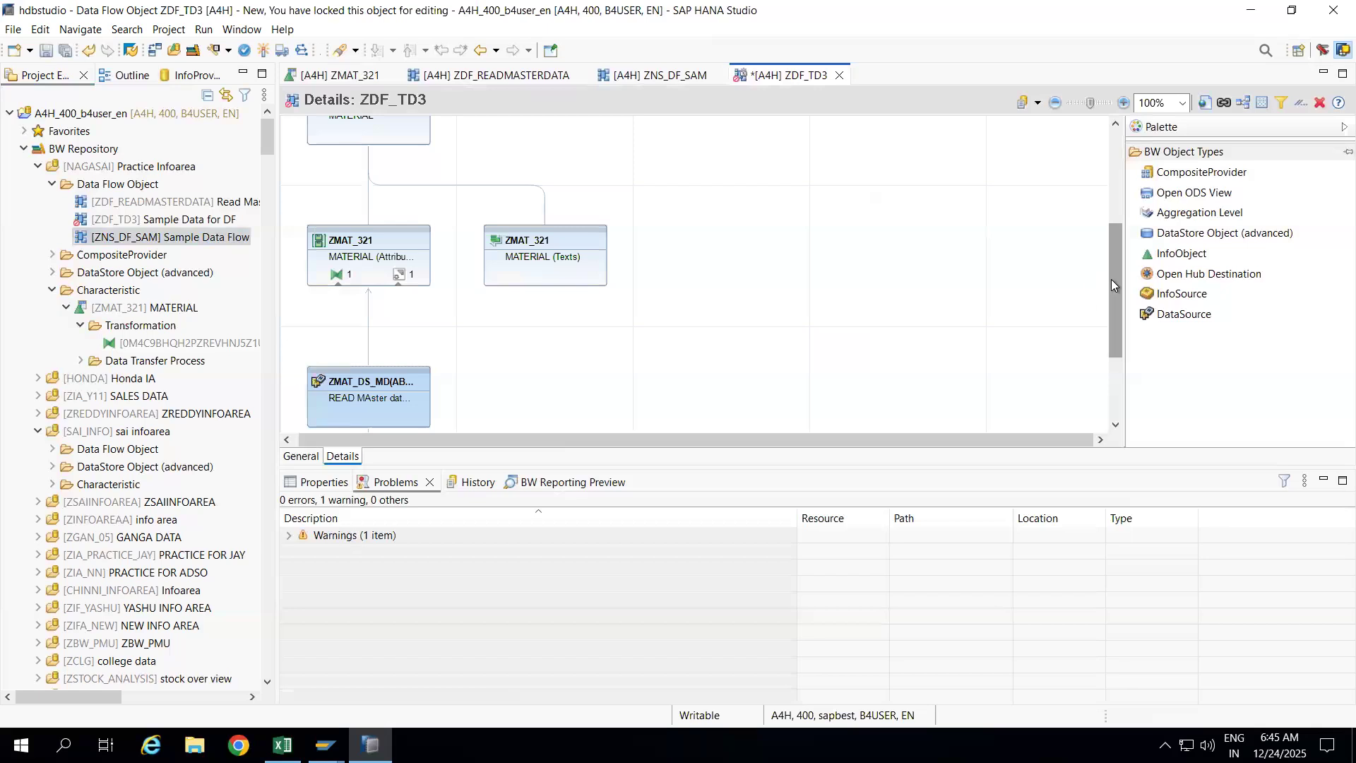
pyautogui.moveTo(1112, 279); pyautogui.dragTo(1108, 384)
pyautogui.moveTo(1103, 281); pyautogui.dragTo(1105, 271)
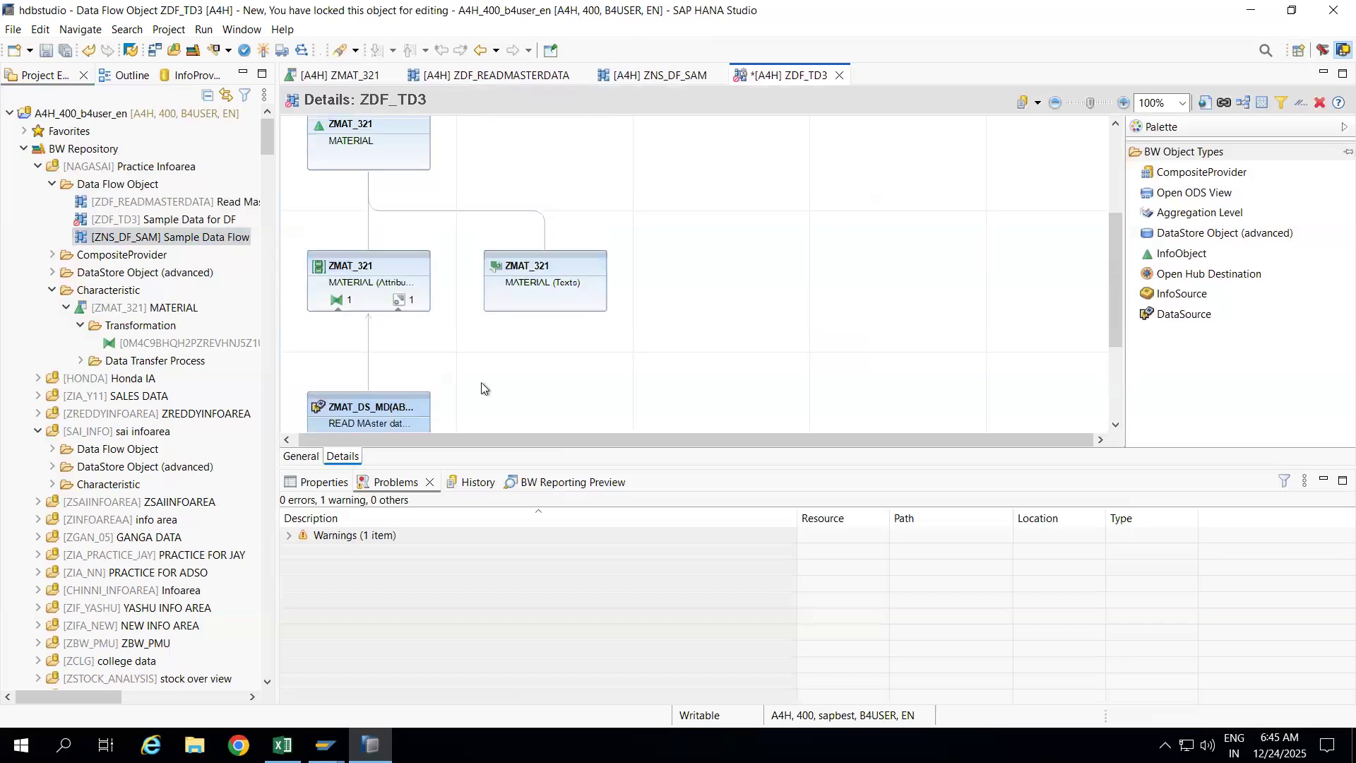
pyautogui.click(398, 300)
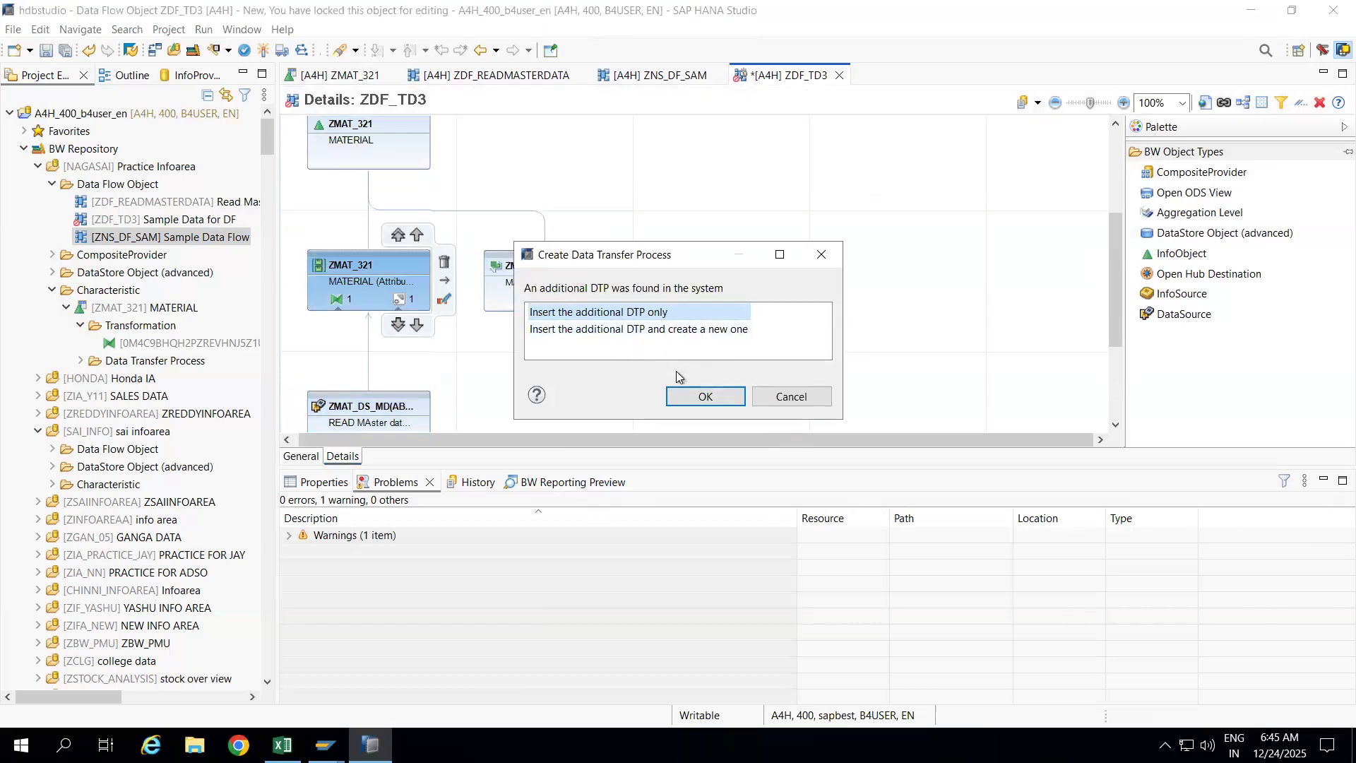
pyautogui.click(698, 396)
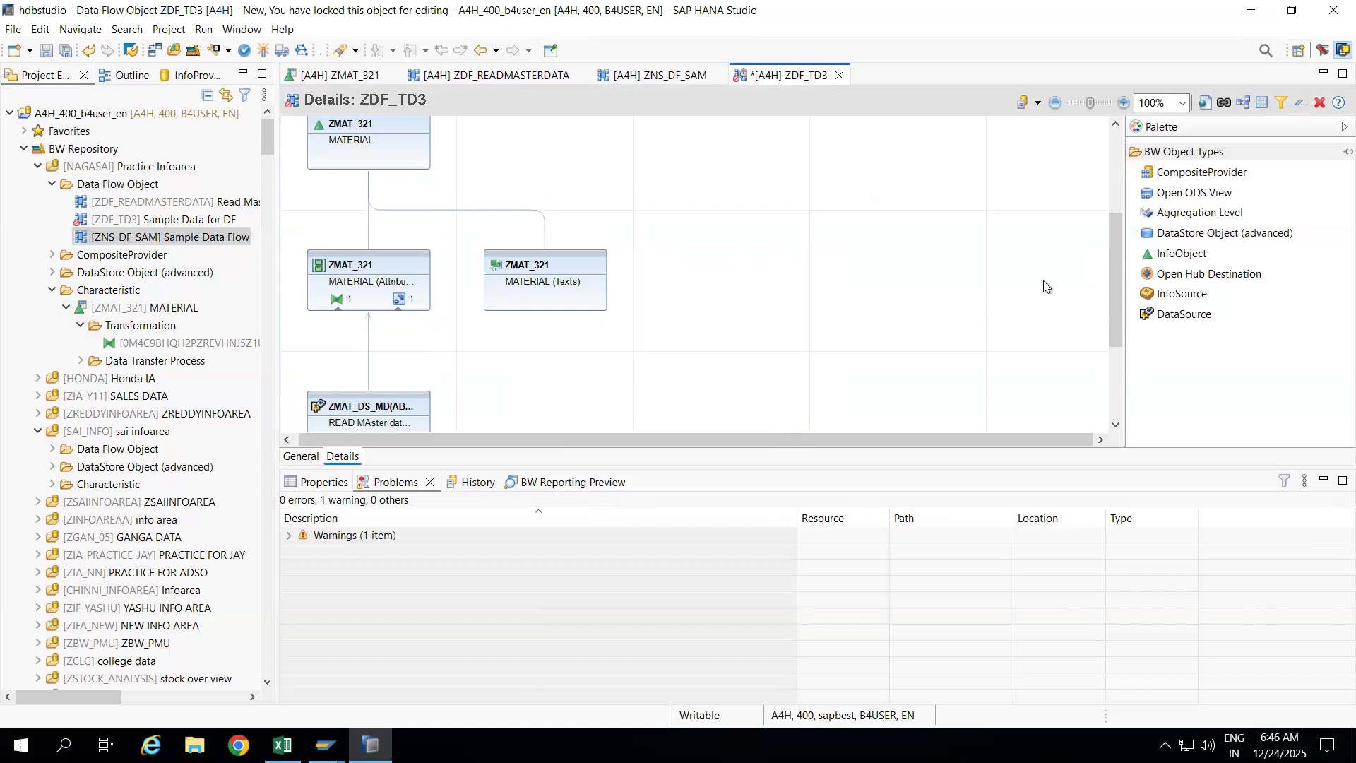
# Step: Add a DataStore Object (advanced) node and start creating its object as ZMD_TEST with description "READ Master data test"
pyautogui.moveTo(1167, 235); pyautogui.dragTo(846, 268)
pyautogui.click(894, 353)
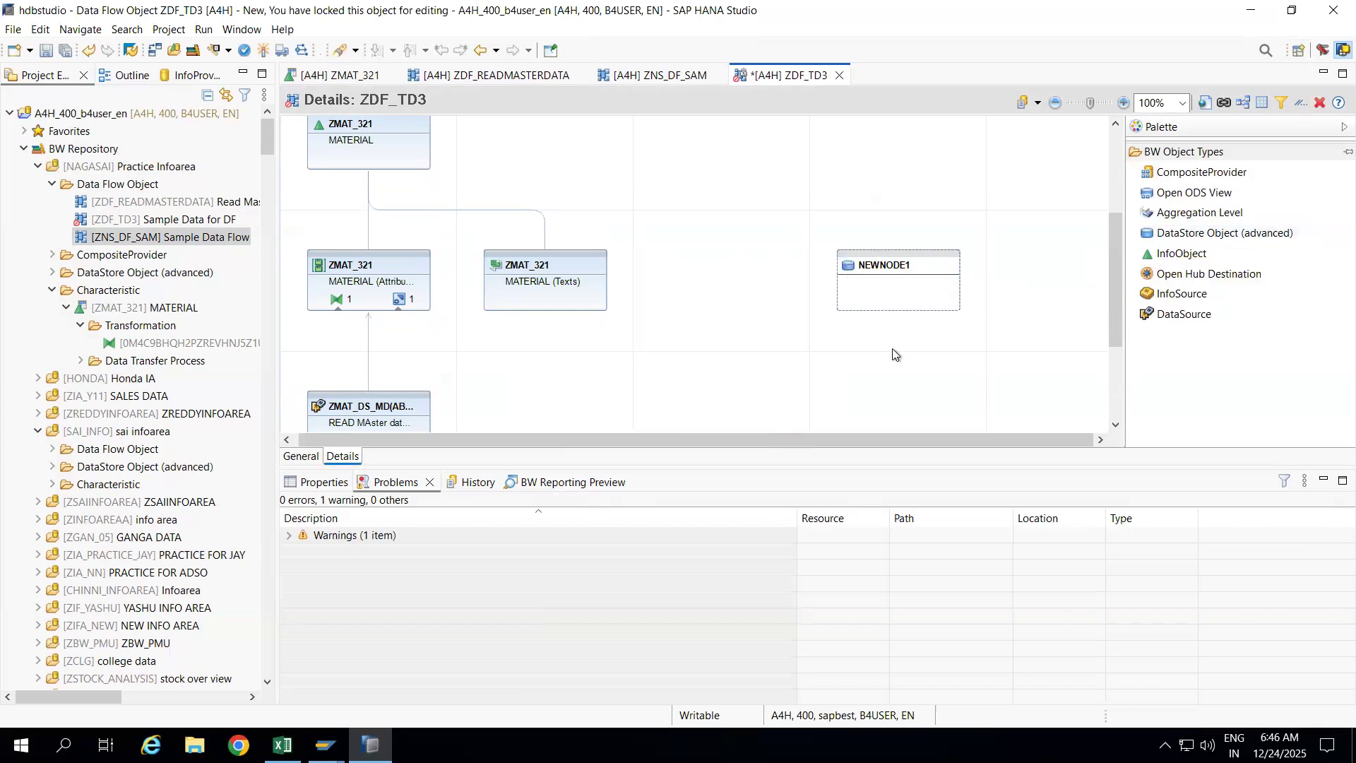
pyautogui.rightClick(875, 267)
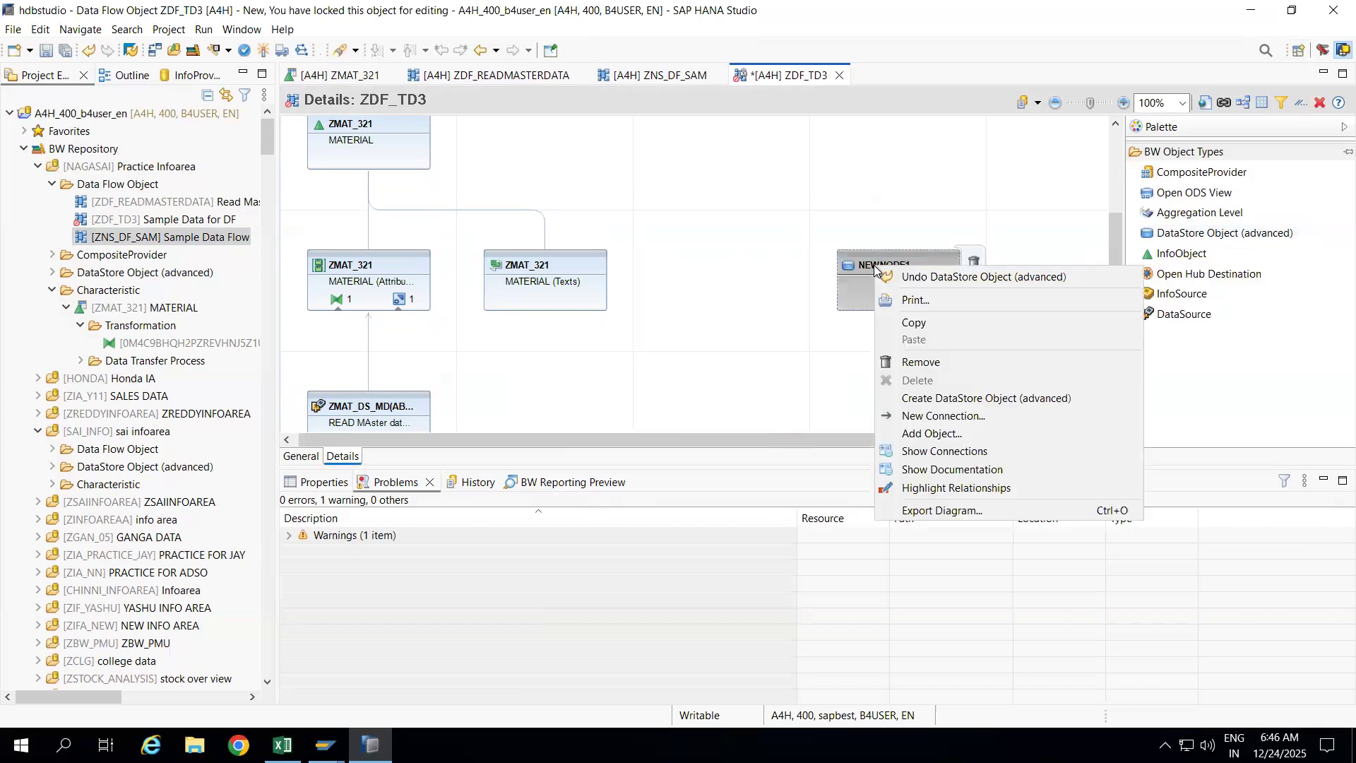
pyautogui.click(929, 399)
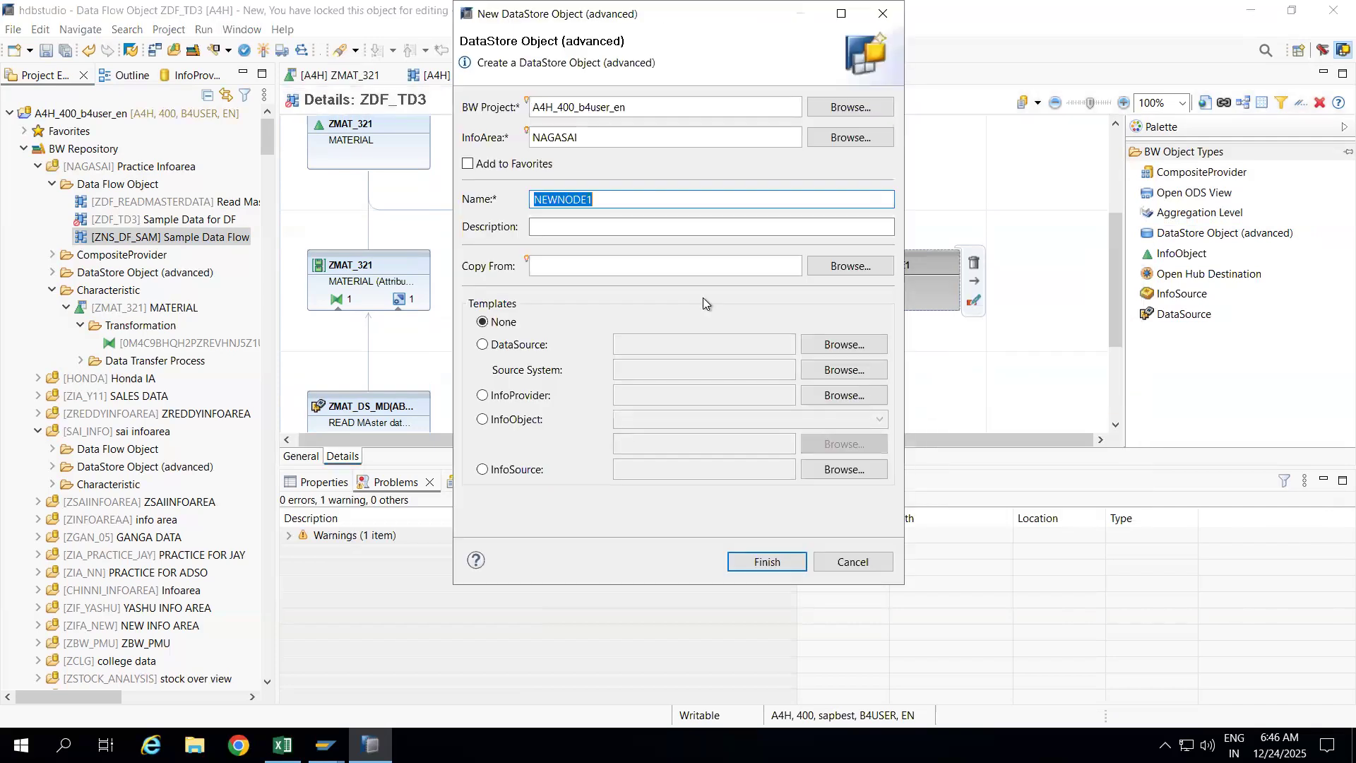
pyautogui.write('ZMD_TEST')
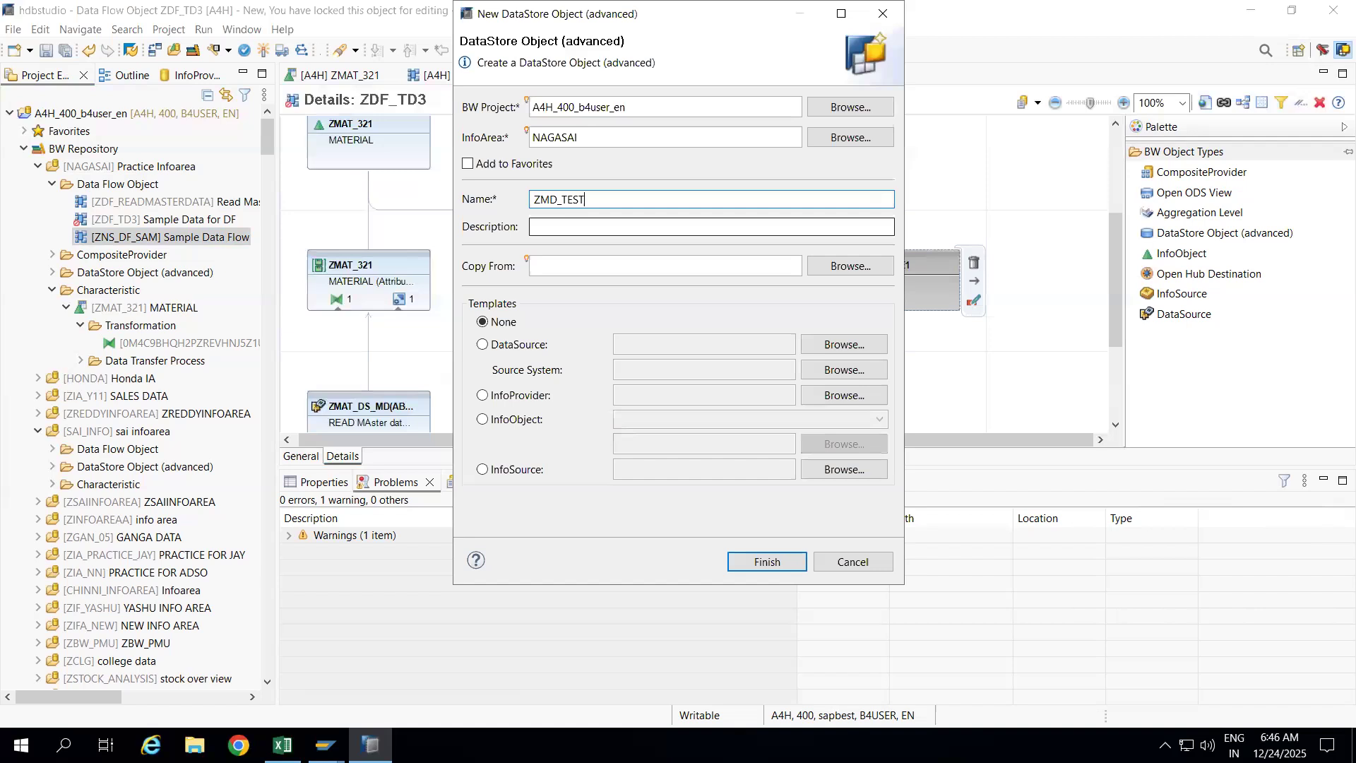
pyautogui.click(601, 227)
pyautogui.write('READ Master')
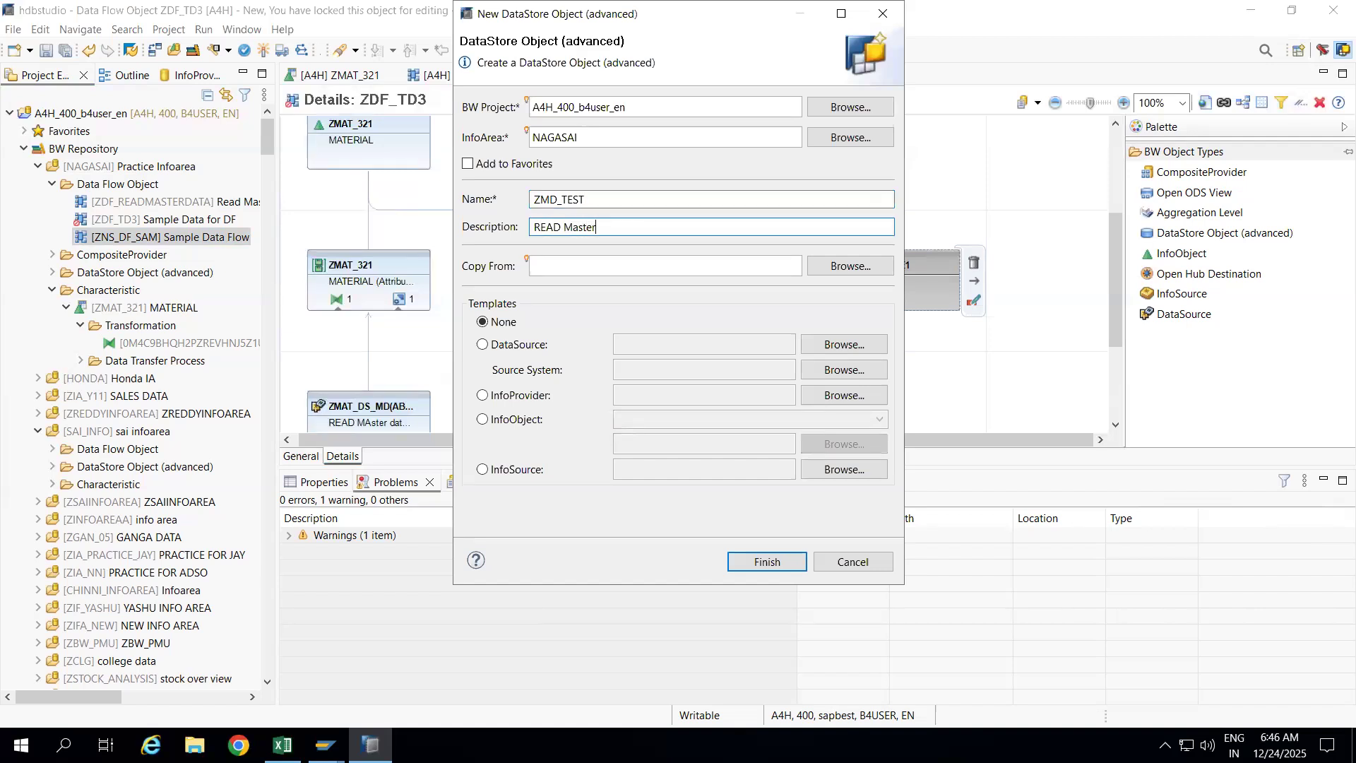
pyautogui.write(' data test')
# Step: Choose DataSource ZMAT_DS_MD as the template for ZMD_TEST and finish creating the DataStore object
pyautogui.click(483, 345)
pyautogui.write('ZMAT_MD')
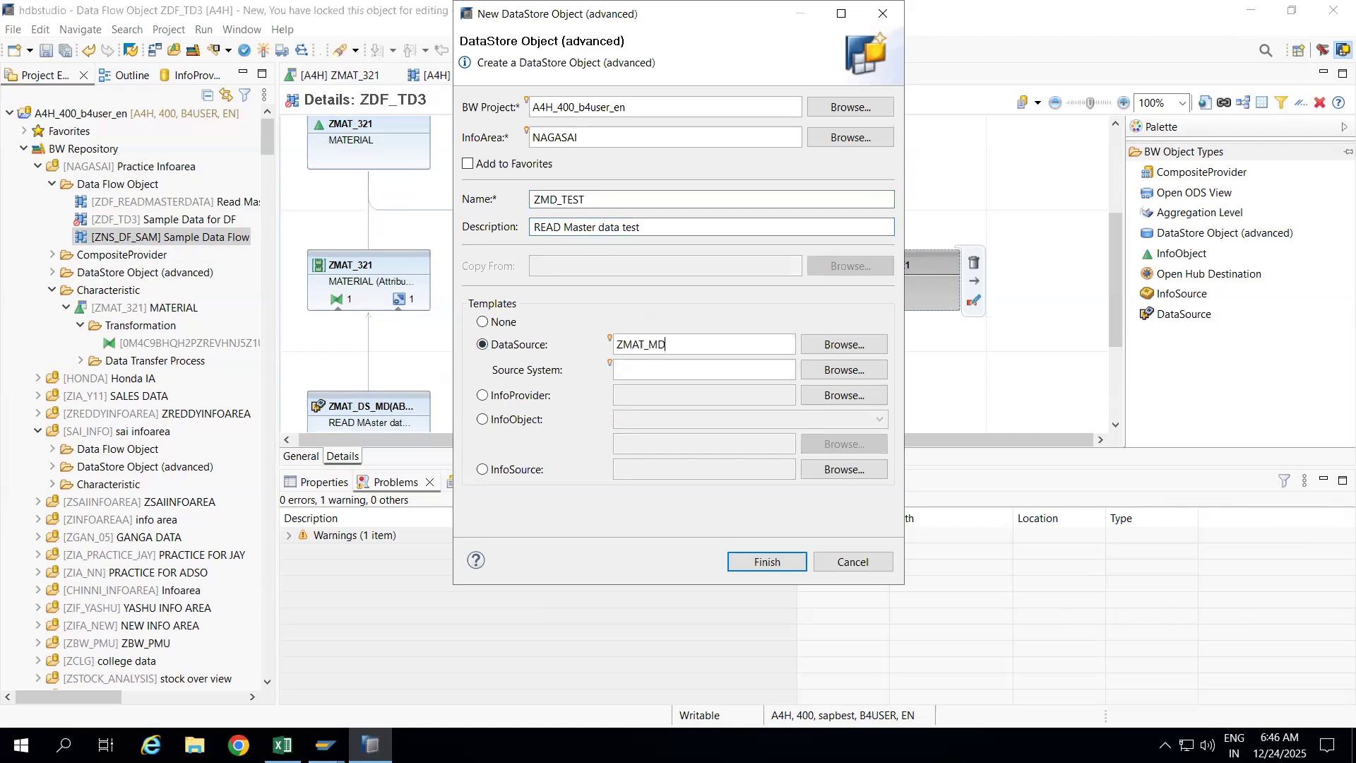
pyautogui.press('BackSpace')
pyautogui.press('BackSpace')
pyautogui.write('DS_MD')
pyautogui.click(833, 347)
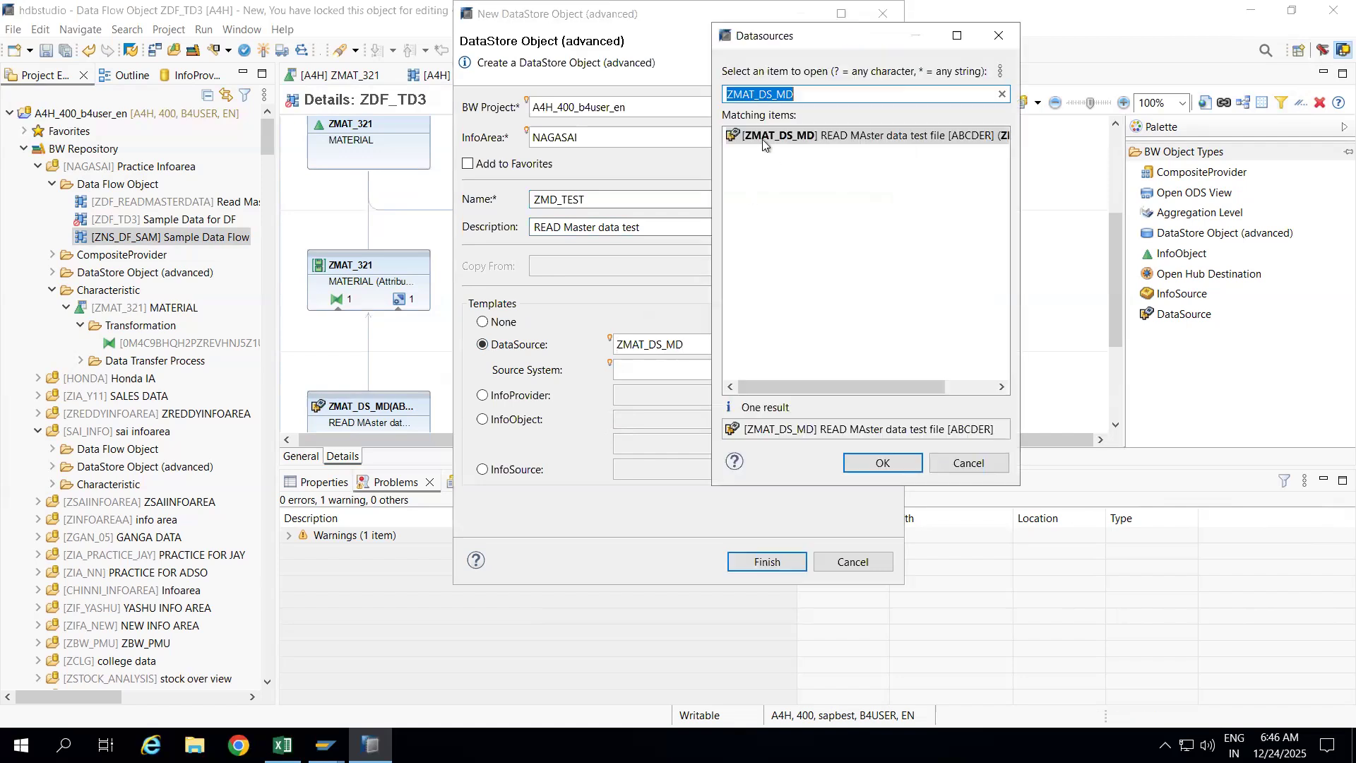
pyautogui.doubleClick(761, 138)
pyautogui.click(734, 562)
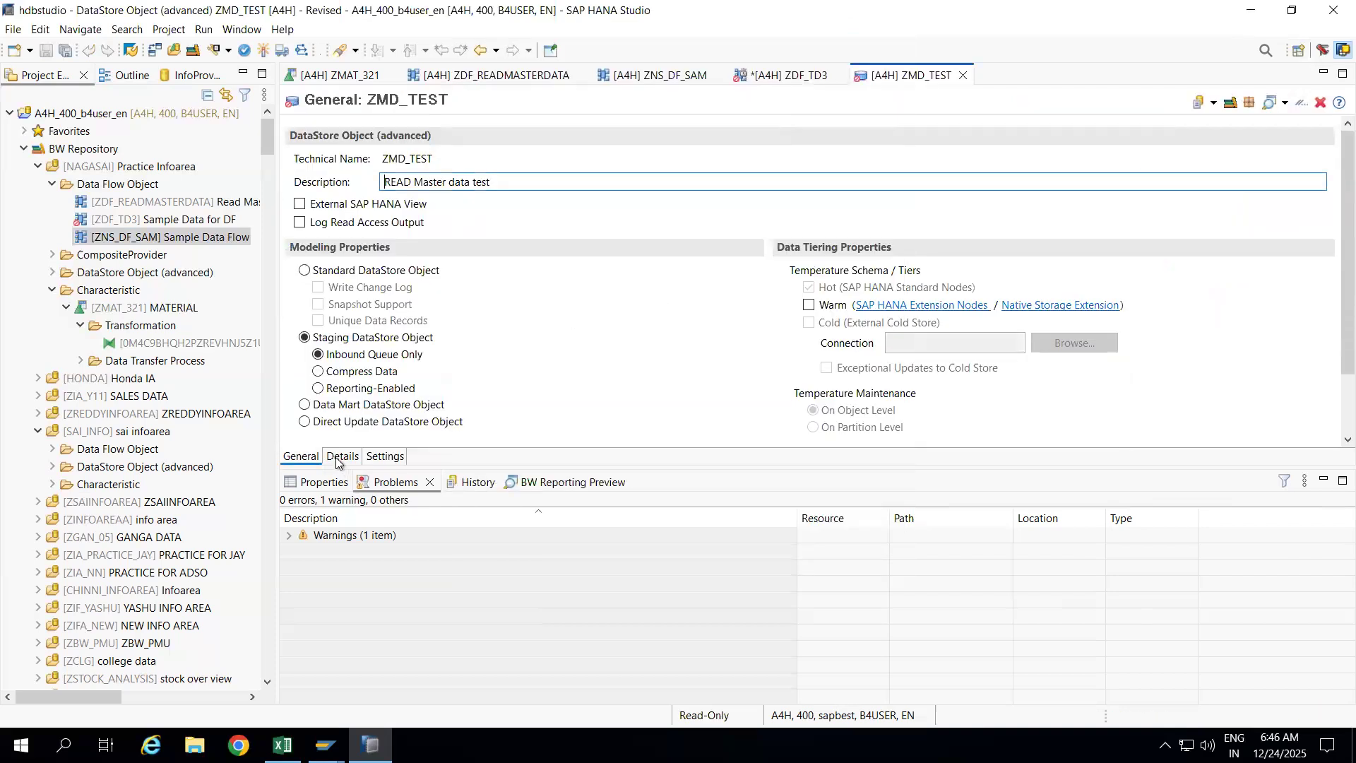
# Step: Make ZMD_TEST a Standard DataStore Object and set its MATERIAL field's data type to CHAR
pyautogui.click(304, 270)
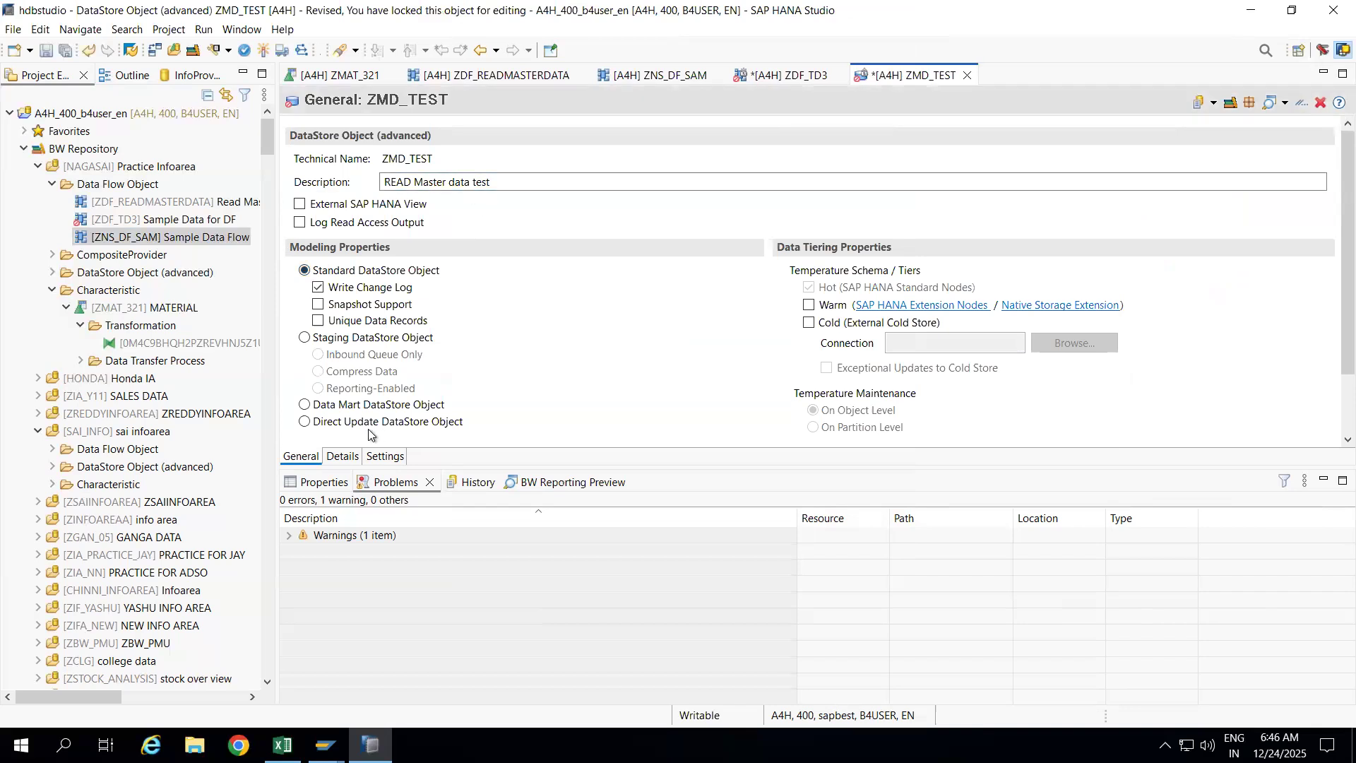
pyautogui.click(343, 456)
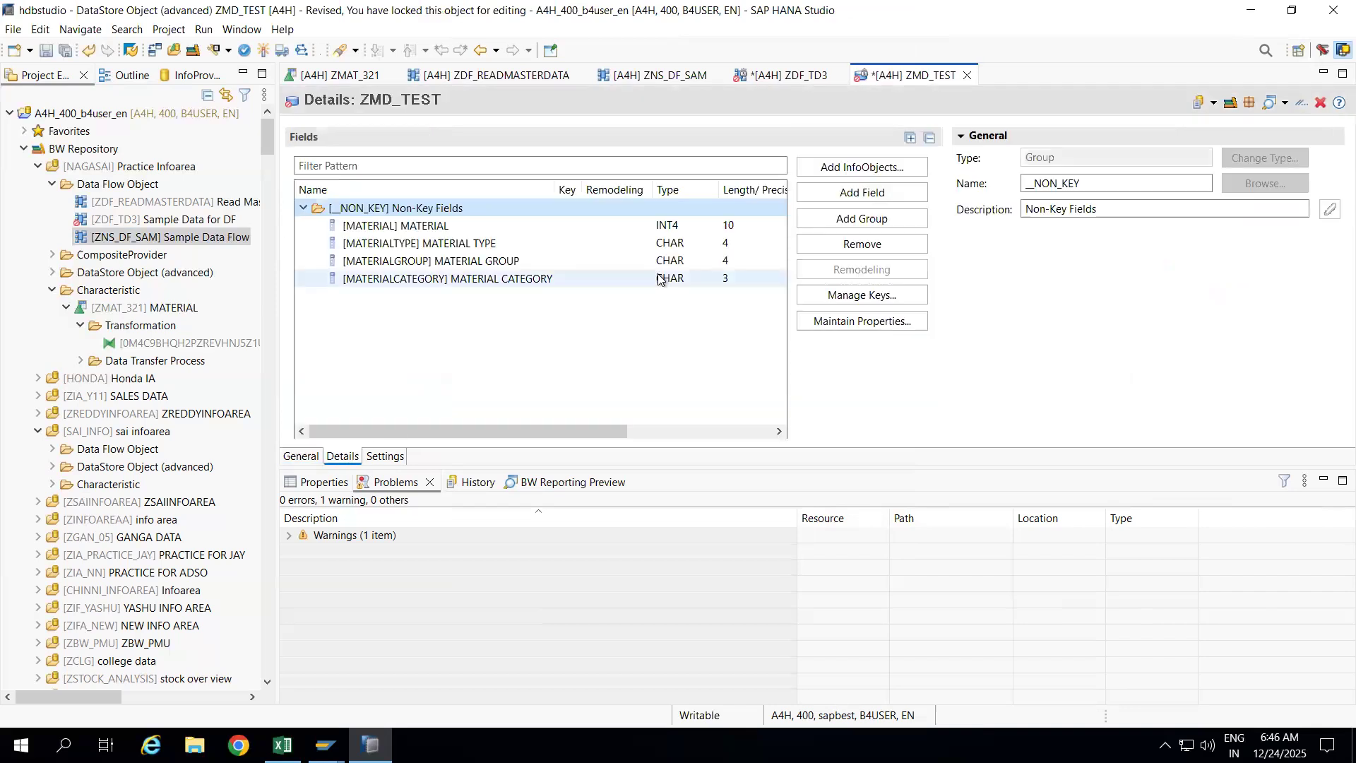
pyautogui.click(421, 224)
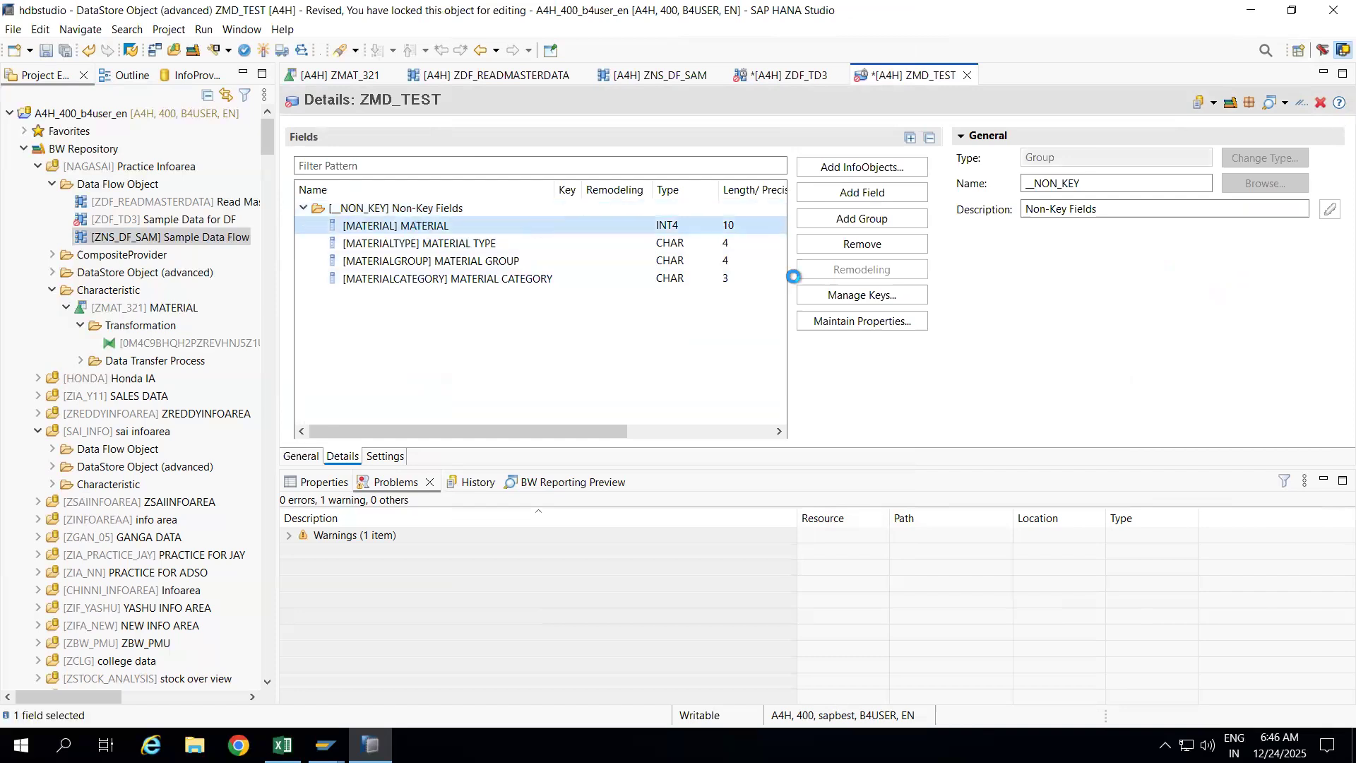
pyautogui.click(853, 296)
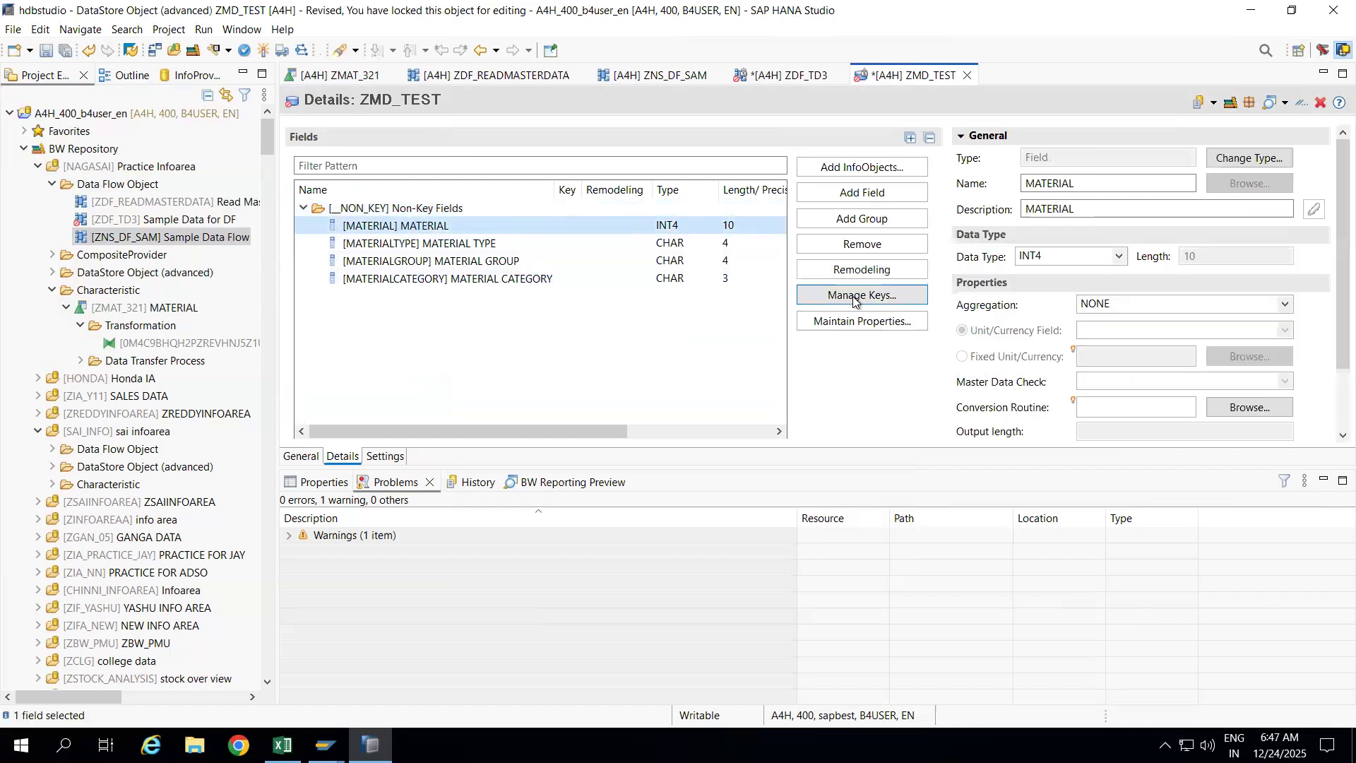
pyautogui.click(1065, 255)
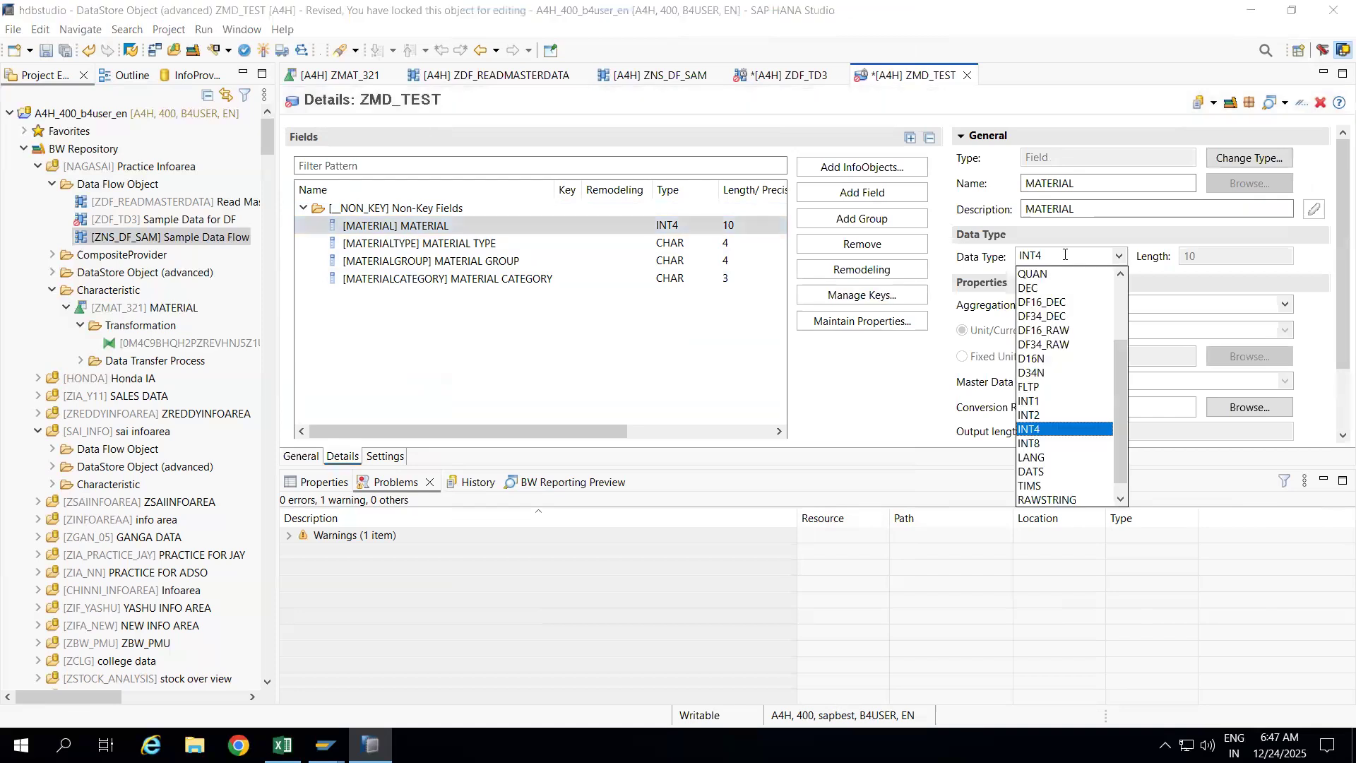
pyautogui.click(1118, 304)
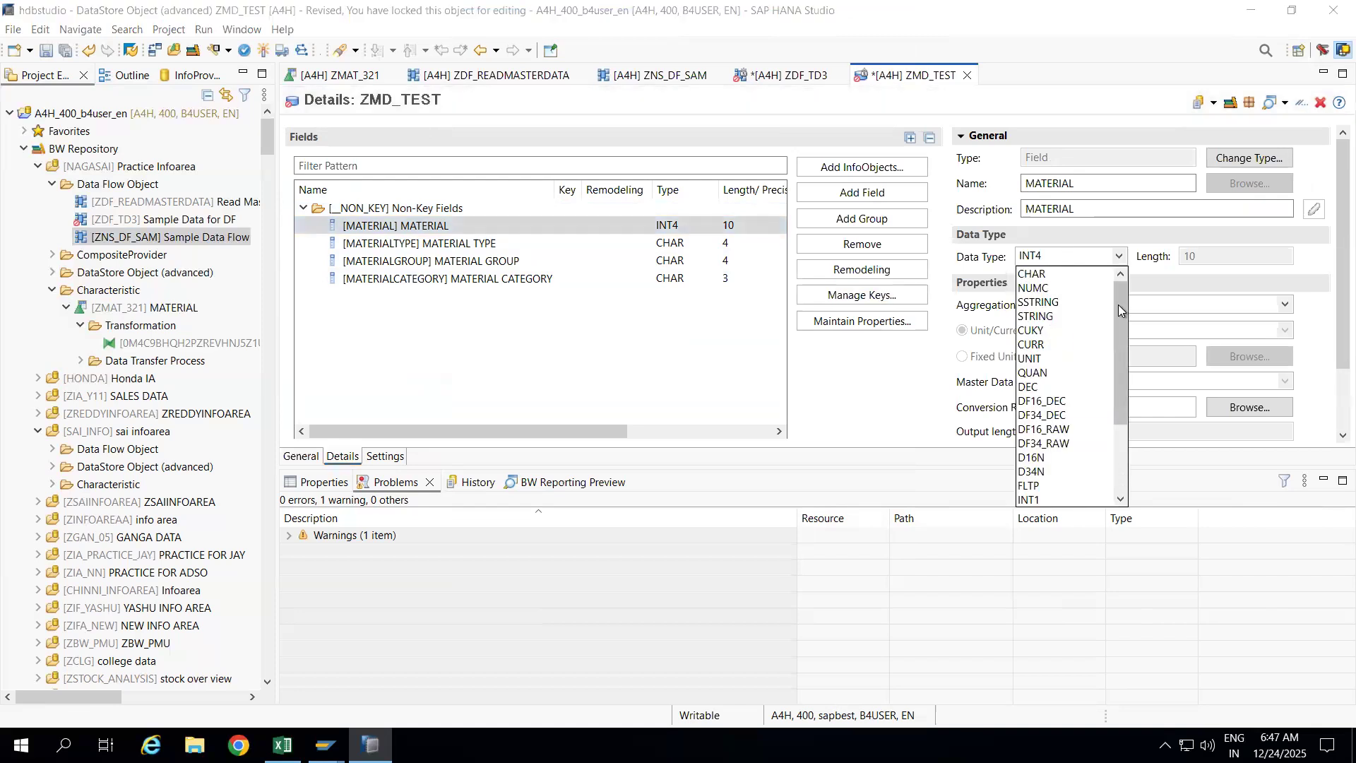
pyautogui.click(1033, 274)
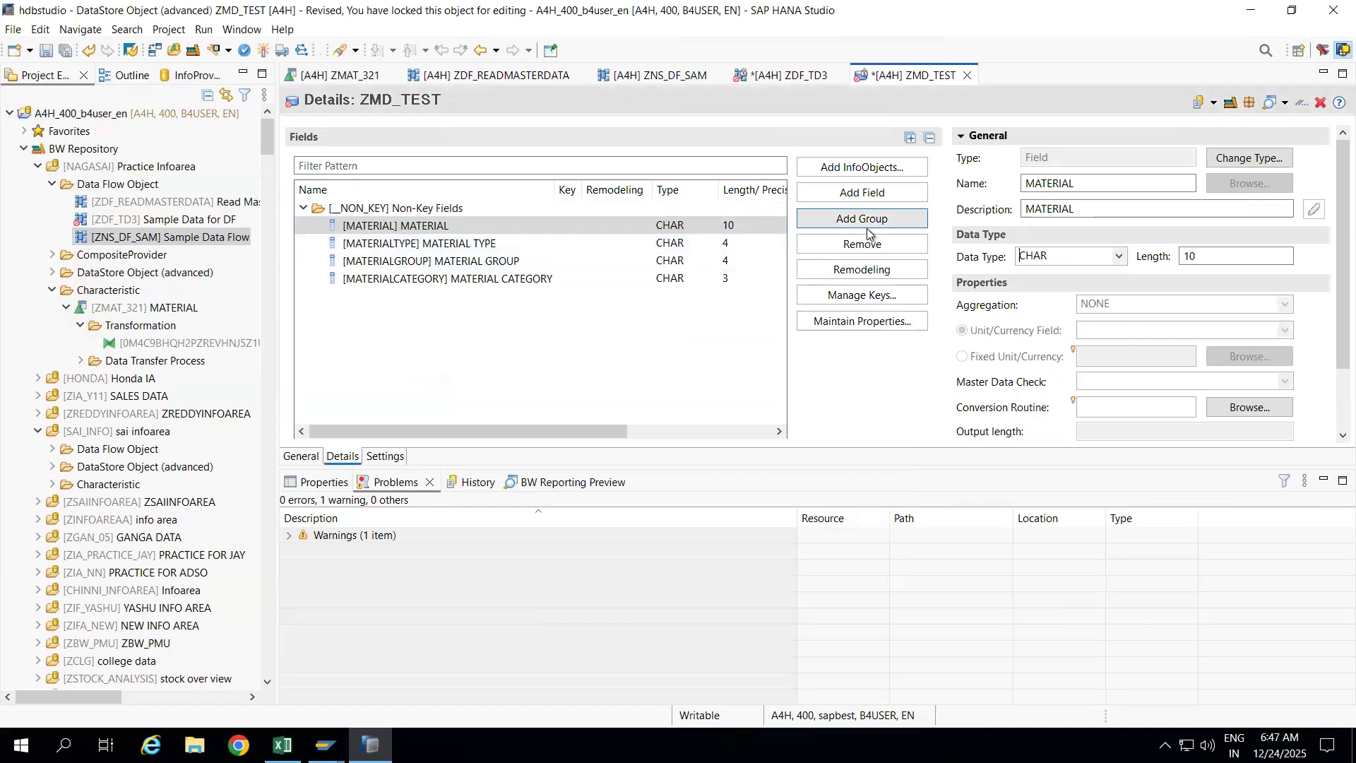
# Step: Define MATERIAL as the key field of ZMD_TEST, activate the DataStore object and close its editor
pyautogui.click(864, 295)
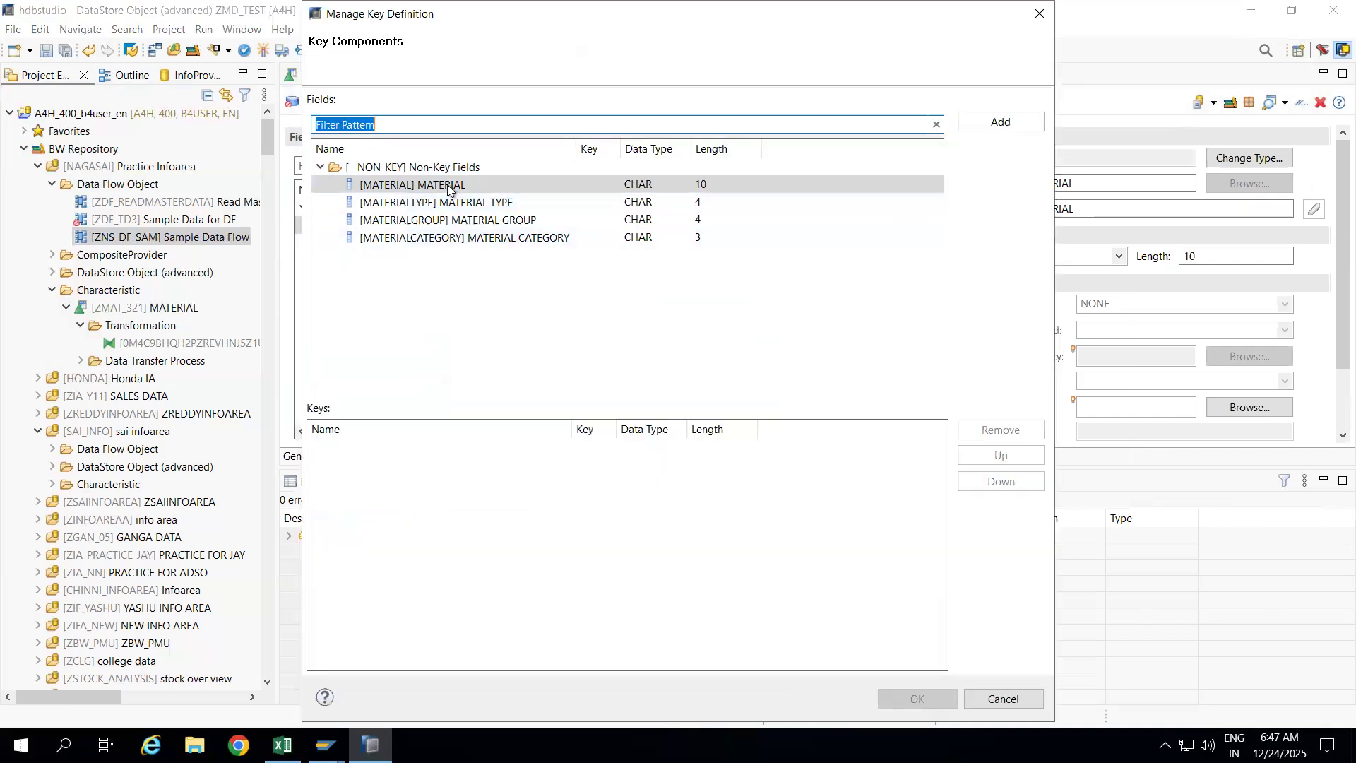
pyautogui.doubleClick(448, 185)
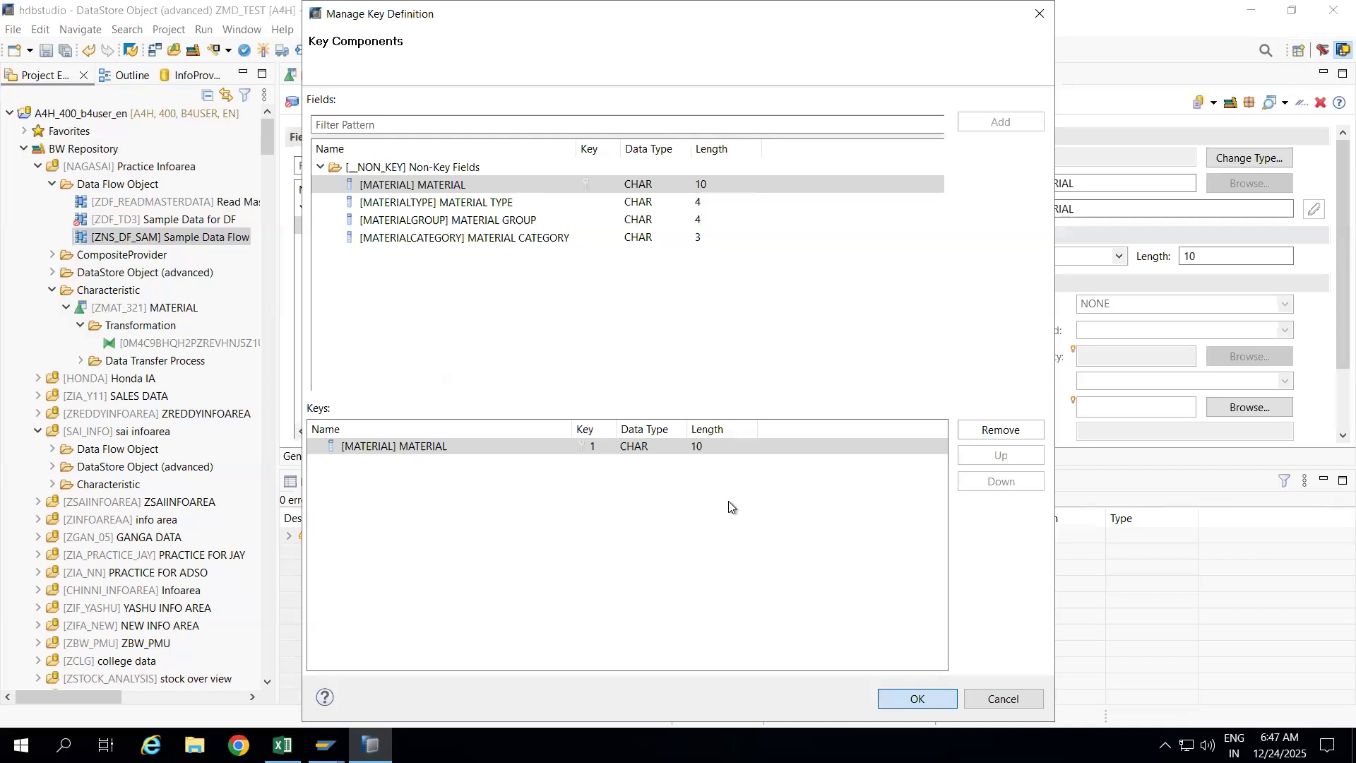
pyautogui.press('Return')
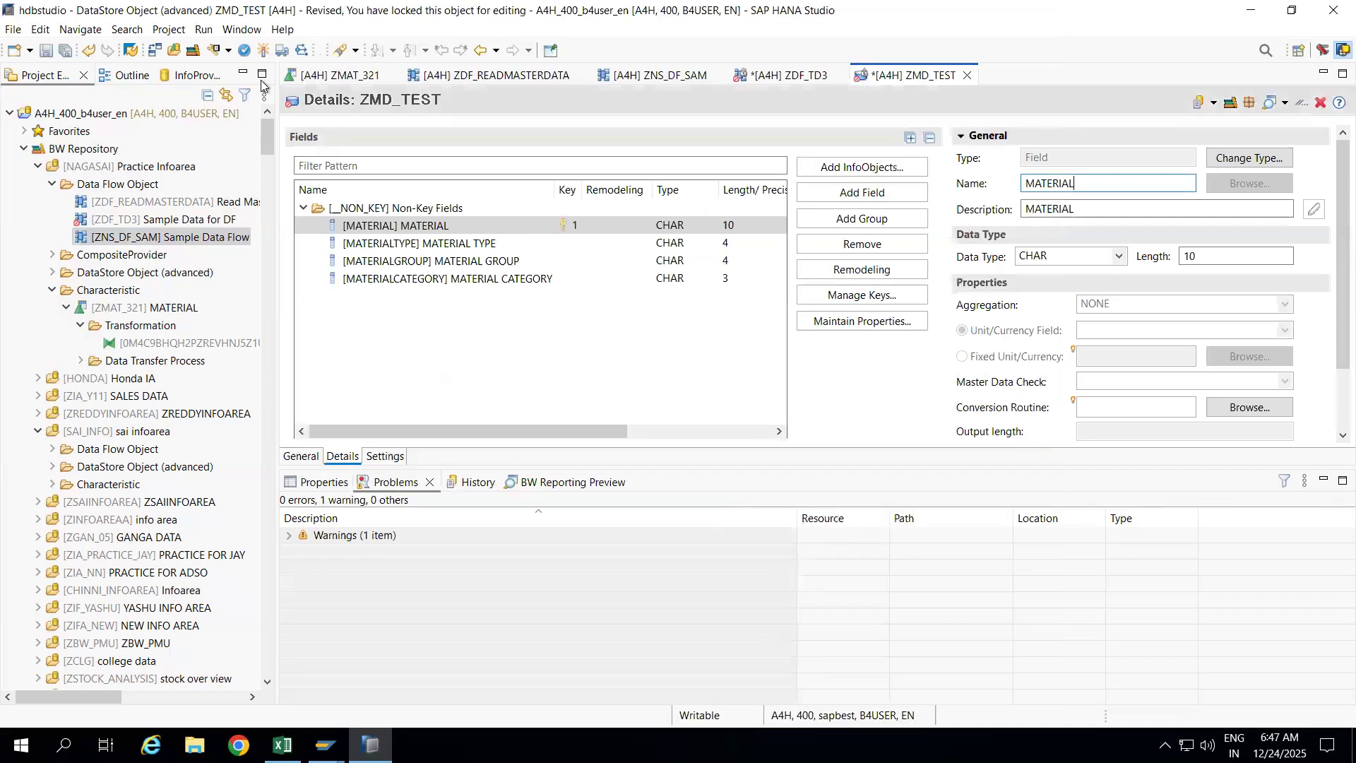
pyautogui.click(263, 49)
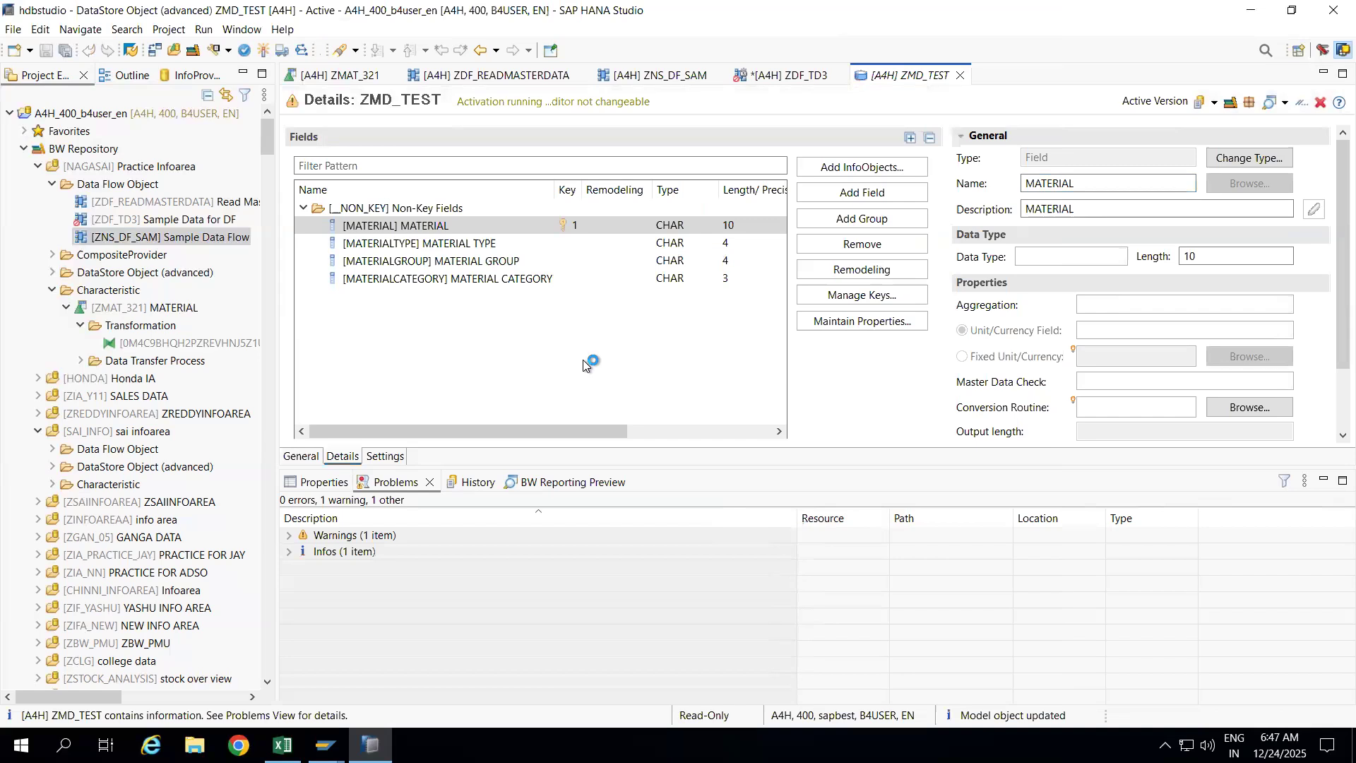
pyautogui.click(963, 75)
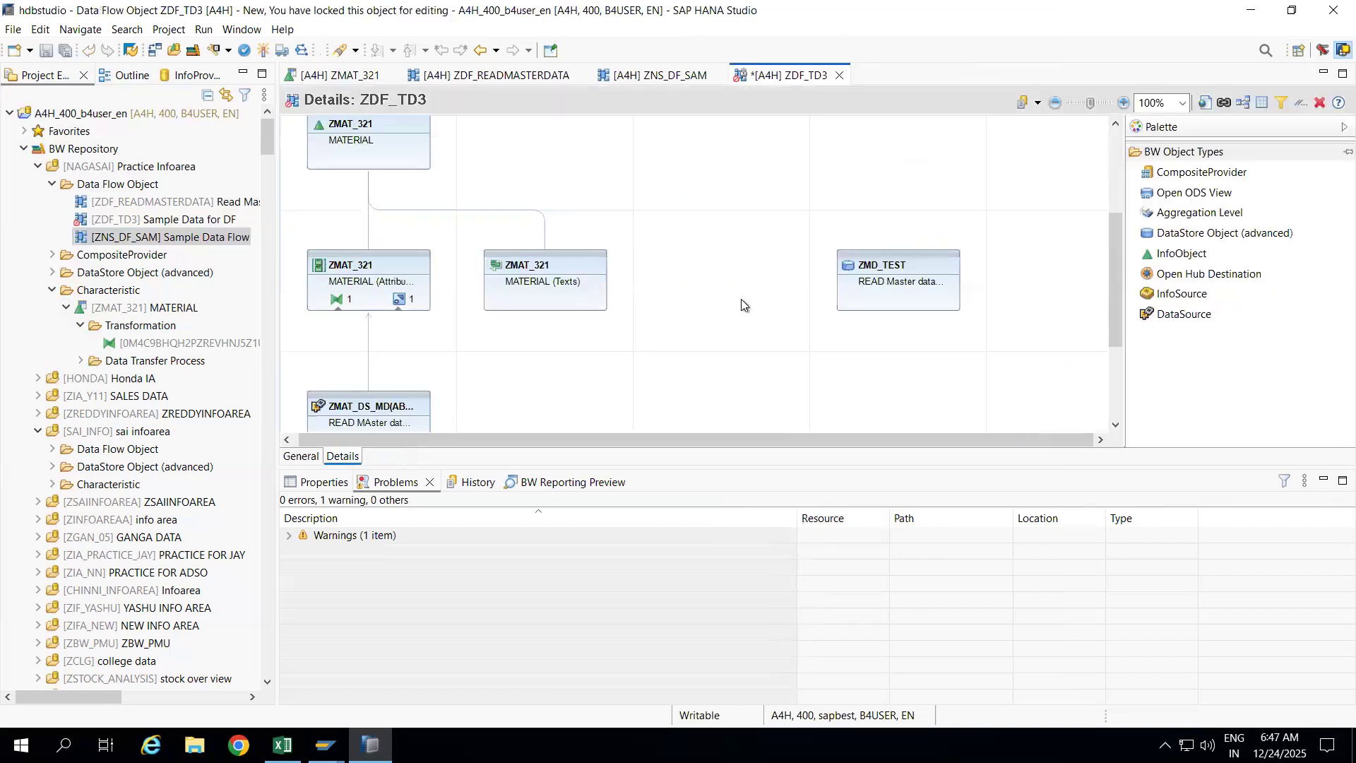
# Step: Connect DataSource ZMAT_DS_MD to ZMD_TEST in the ZDF_TD3 data flow and create the transformation between them
pyautogui.moveTo(395, 226)
pyautogui.moveTo(396, 226); pyautogui.dragTo(848, 134)
pyautogui.moveTo(1113, 311); pyautogui.dragTo(1111, 232)
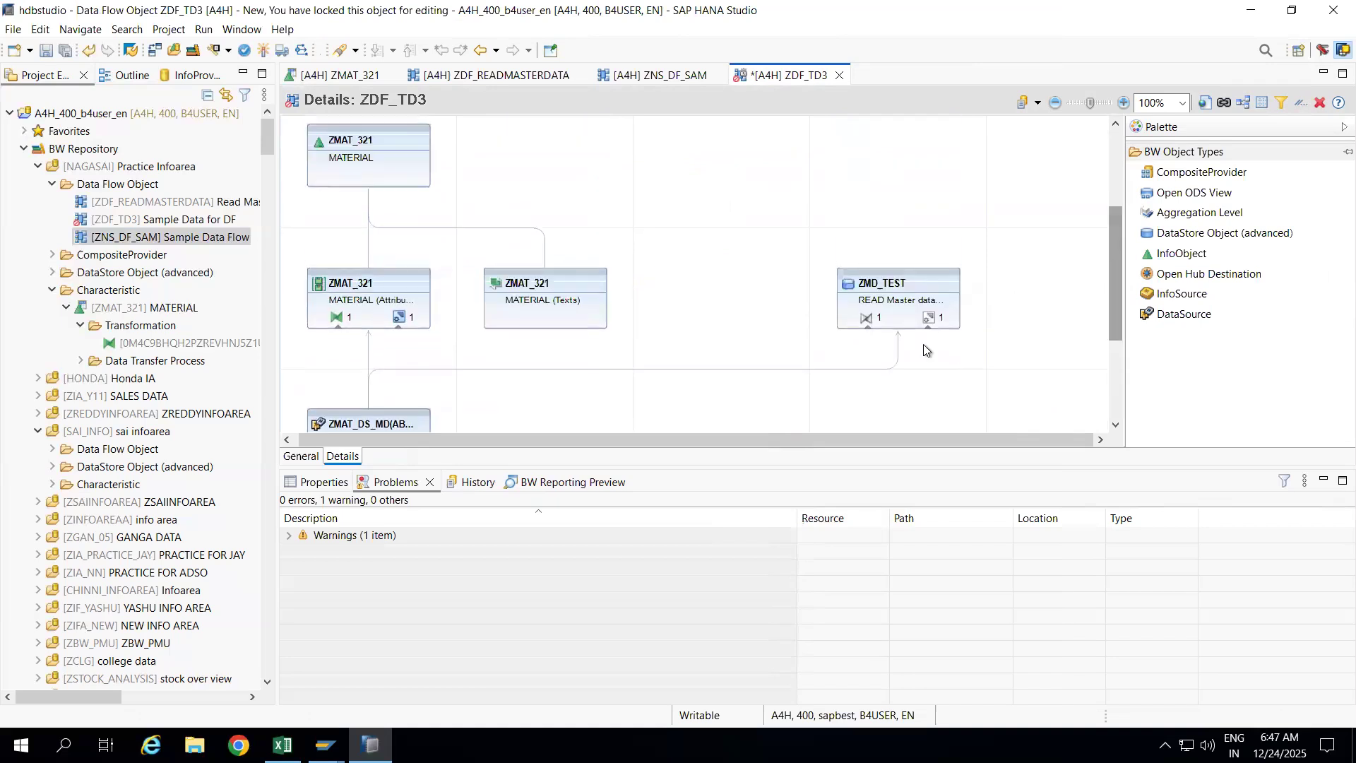
pyautogui.doubleClick(867, 317)
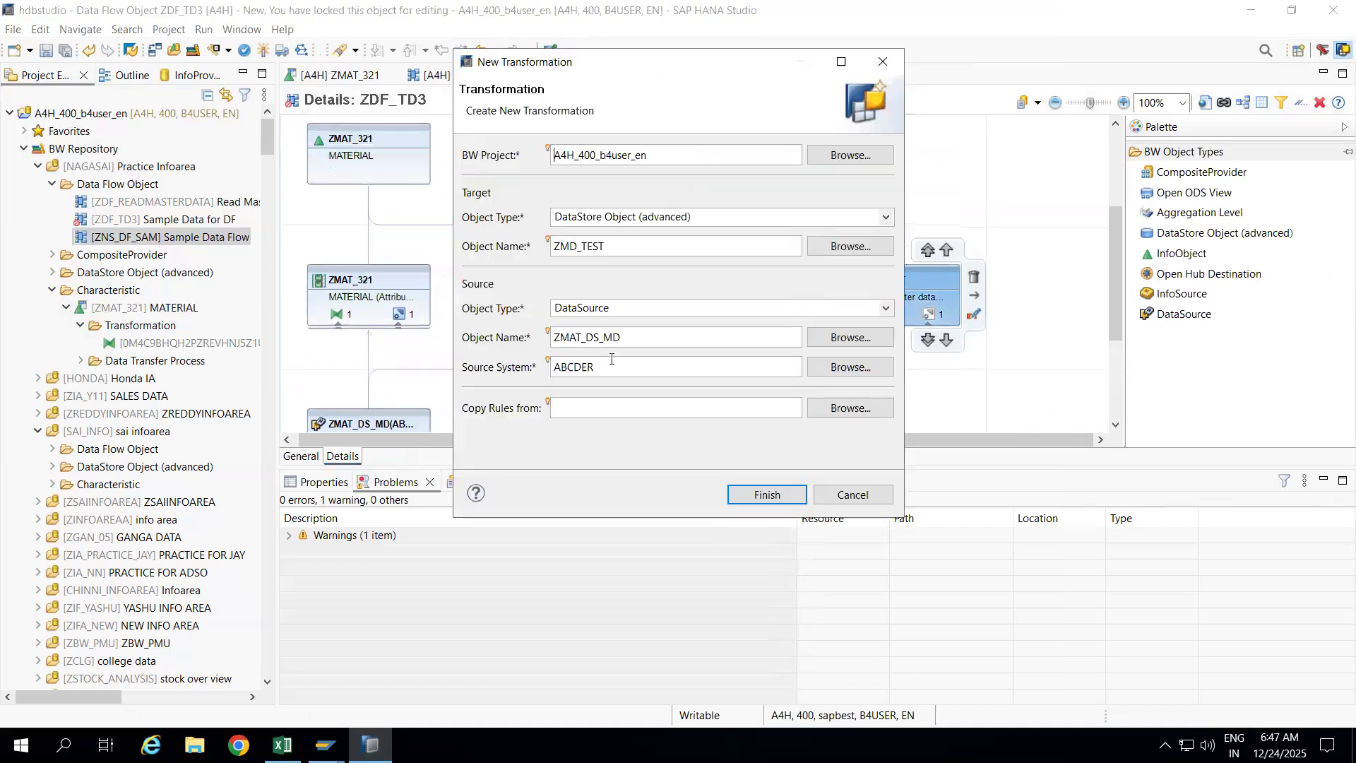
pyautogui.click(761, 493)
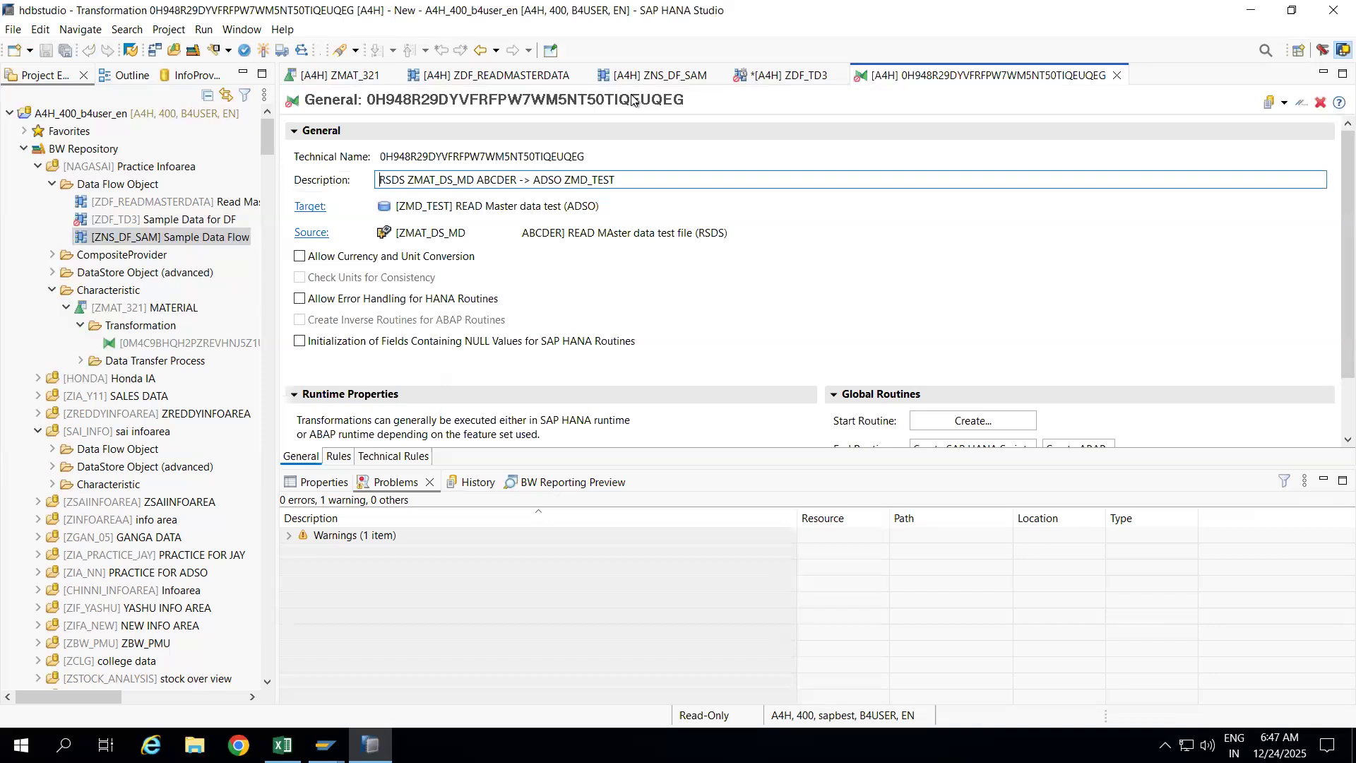
# Step: Check the field mappings of the ZMAT_DS_MD to ZMD_TEST transformation, then activate and close it
pyautogui.click(339, 456)
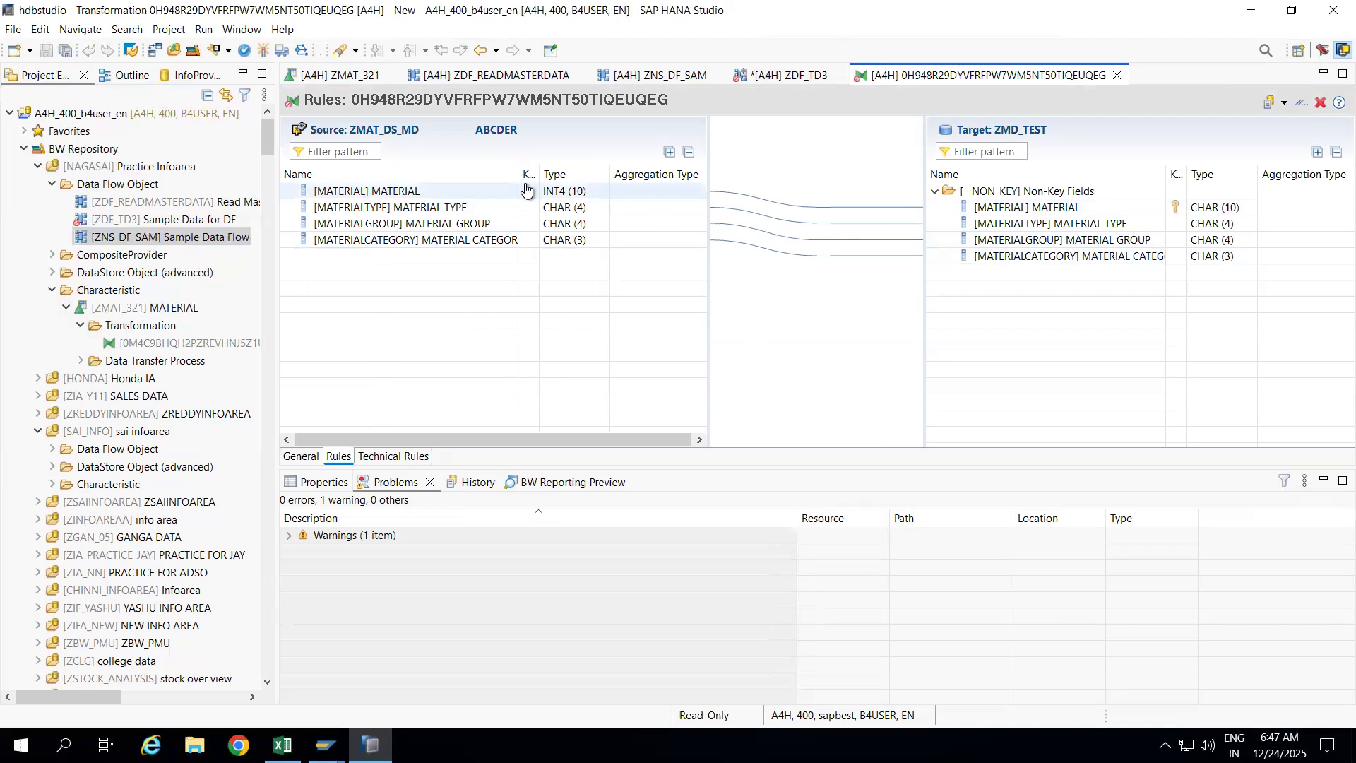
pyautogui.click(263, 51)
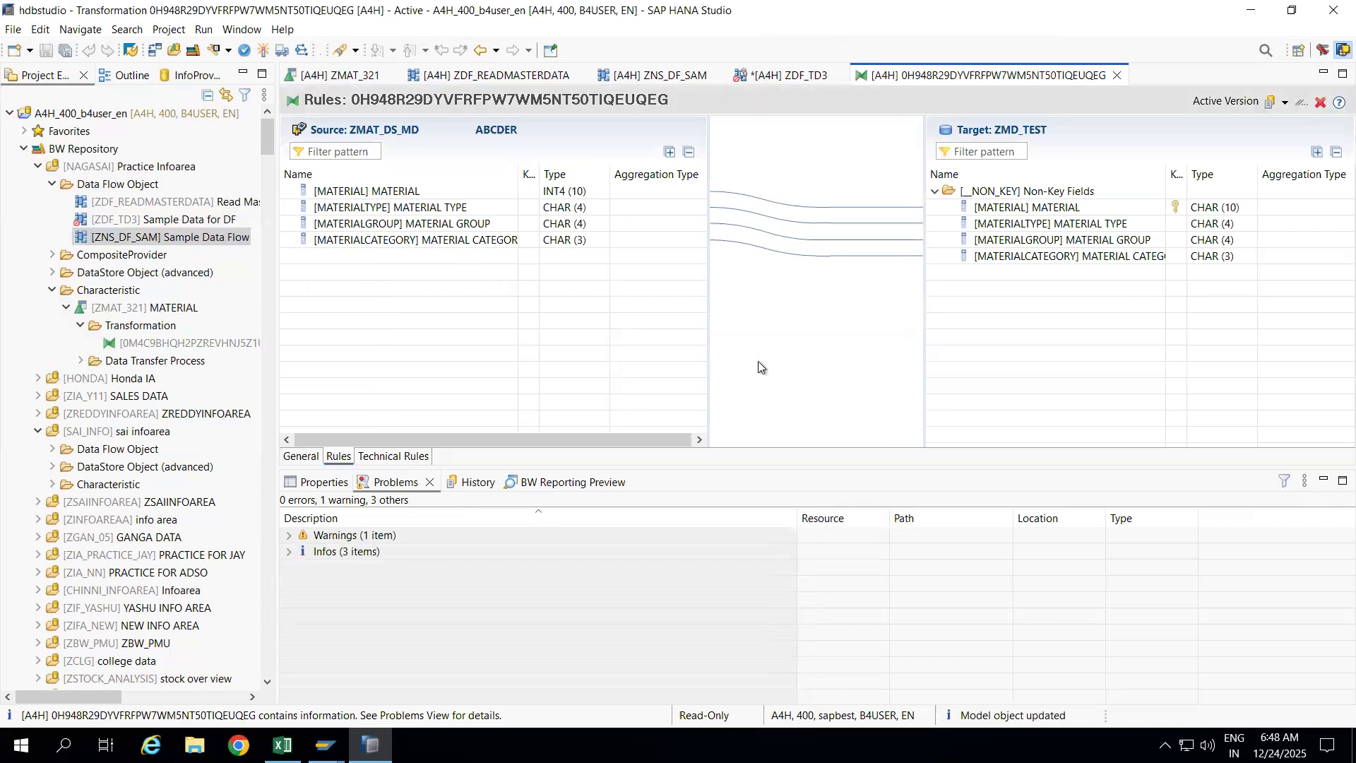
pyautogui.click(1116, 75)
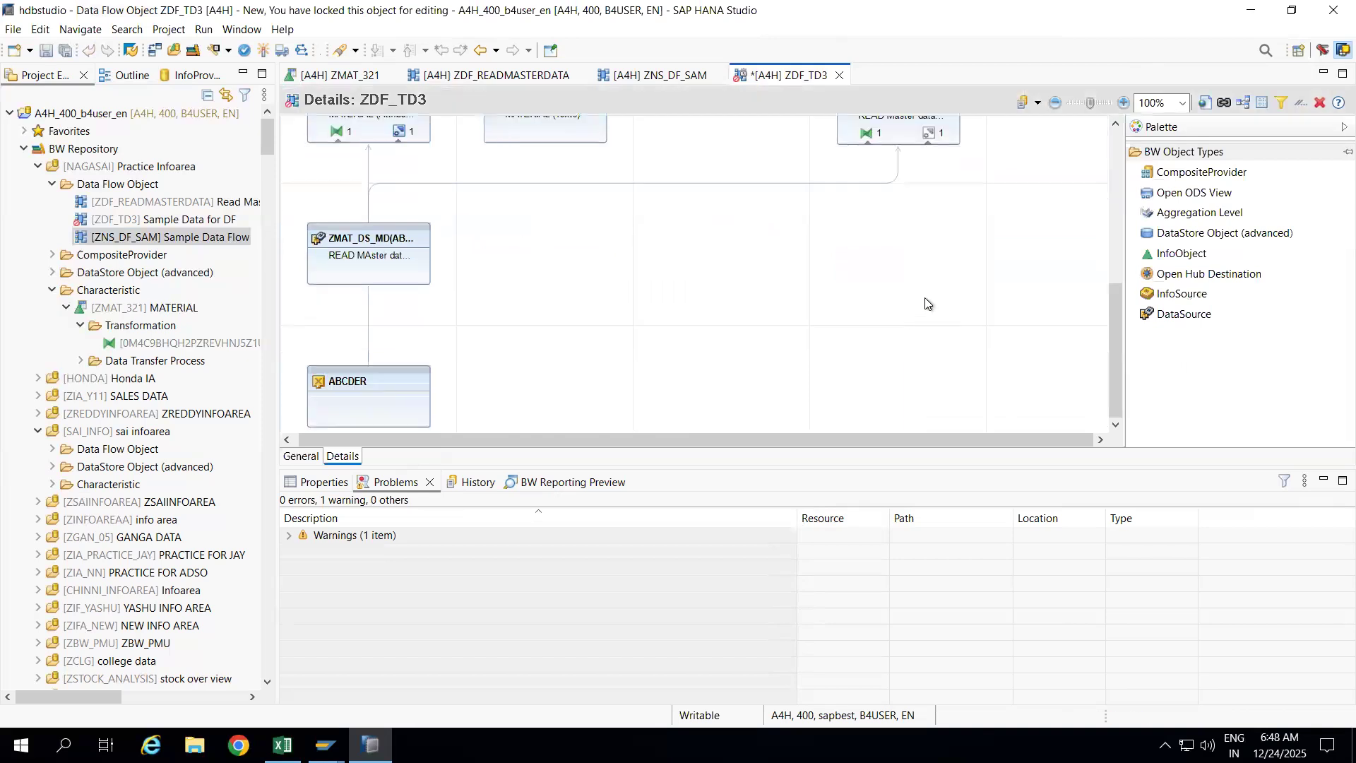
# Step: Create the data transfer process from ZMAT_DS_MD to ZMD_TEST with the default settings and activate it
pyautogui.click(928, 134)
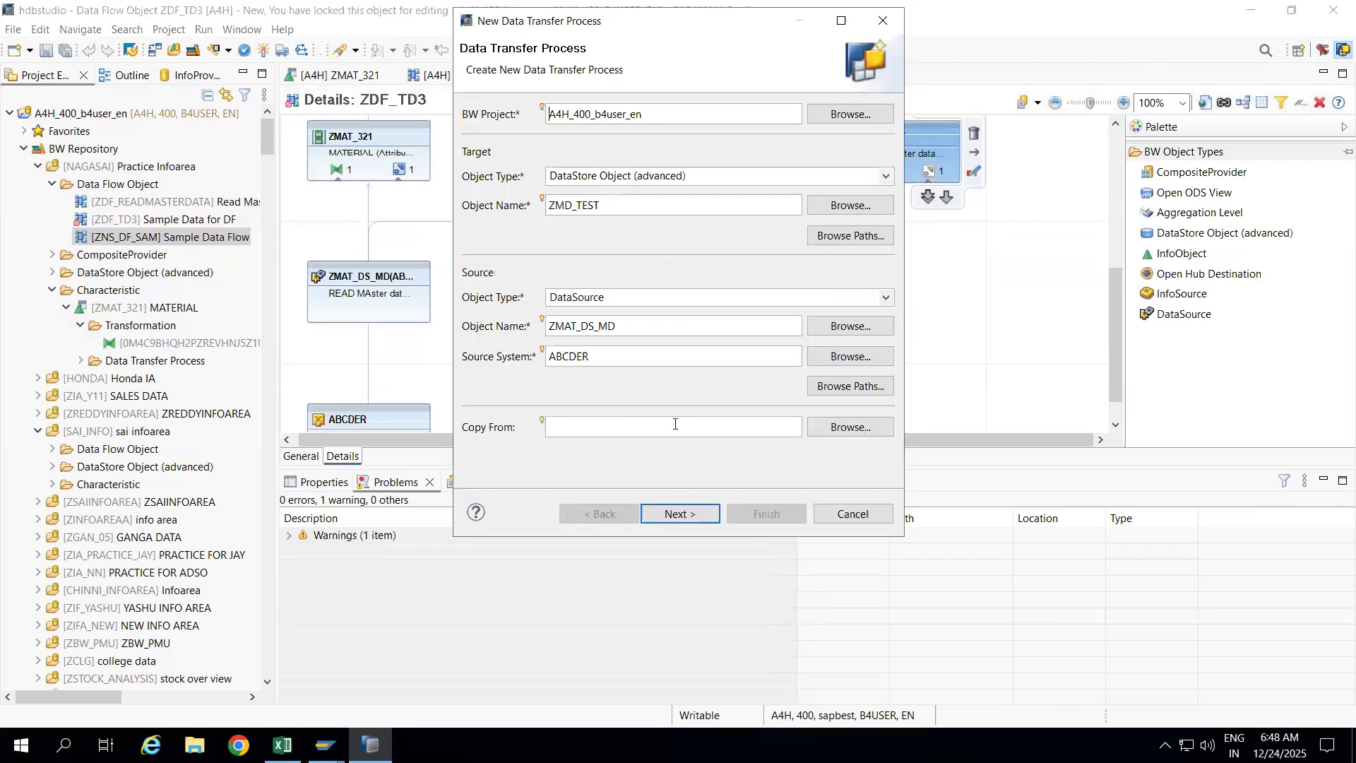
pyautogui.click(672, 515)
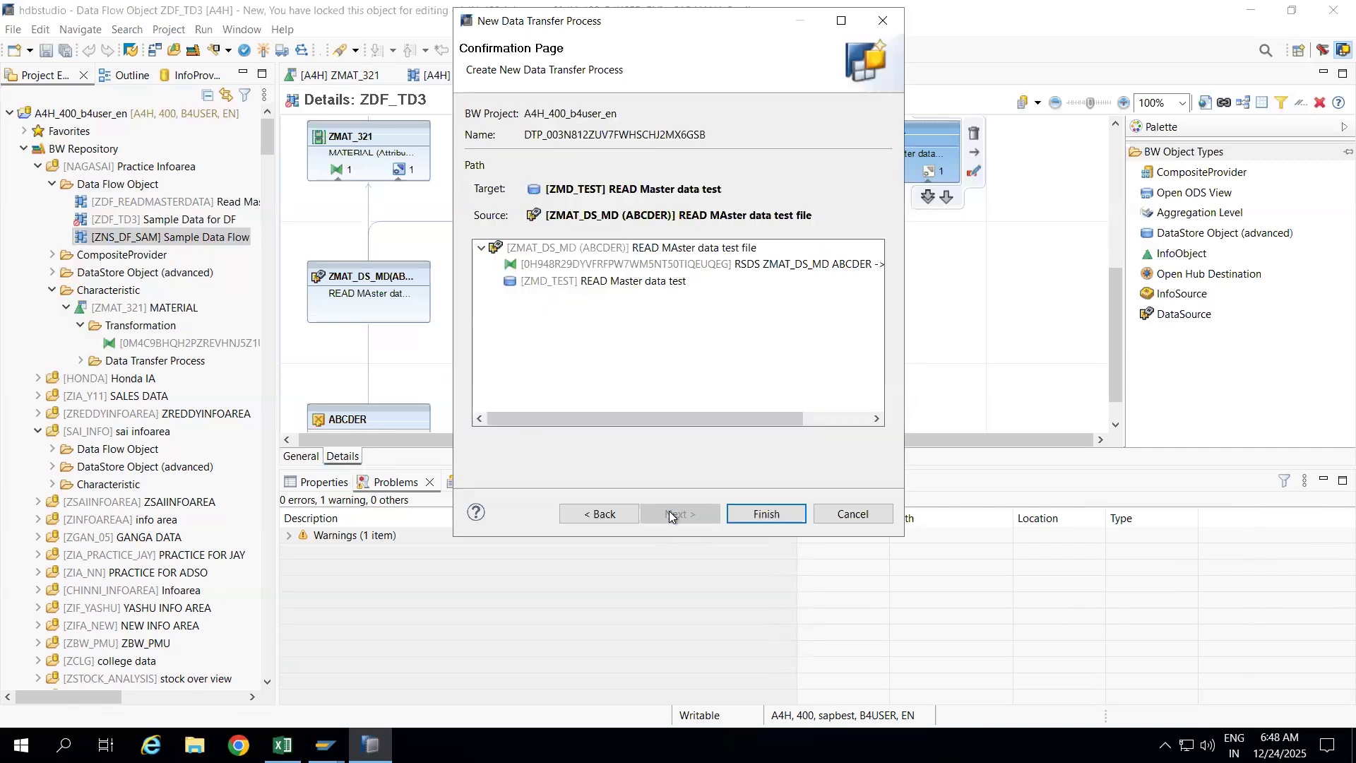
pyautogui.click(751, 515)
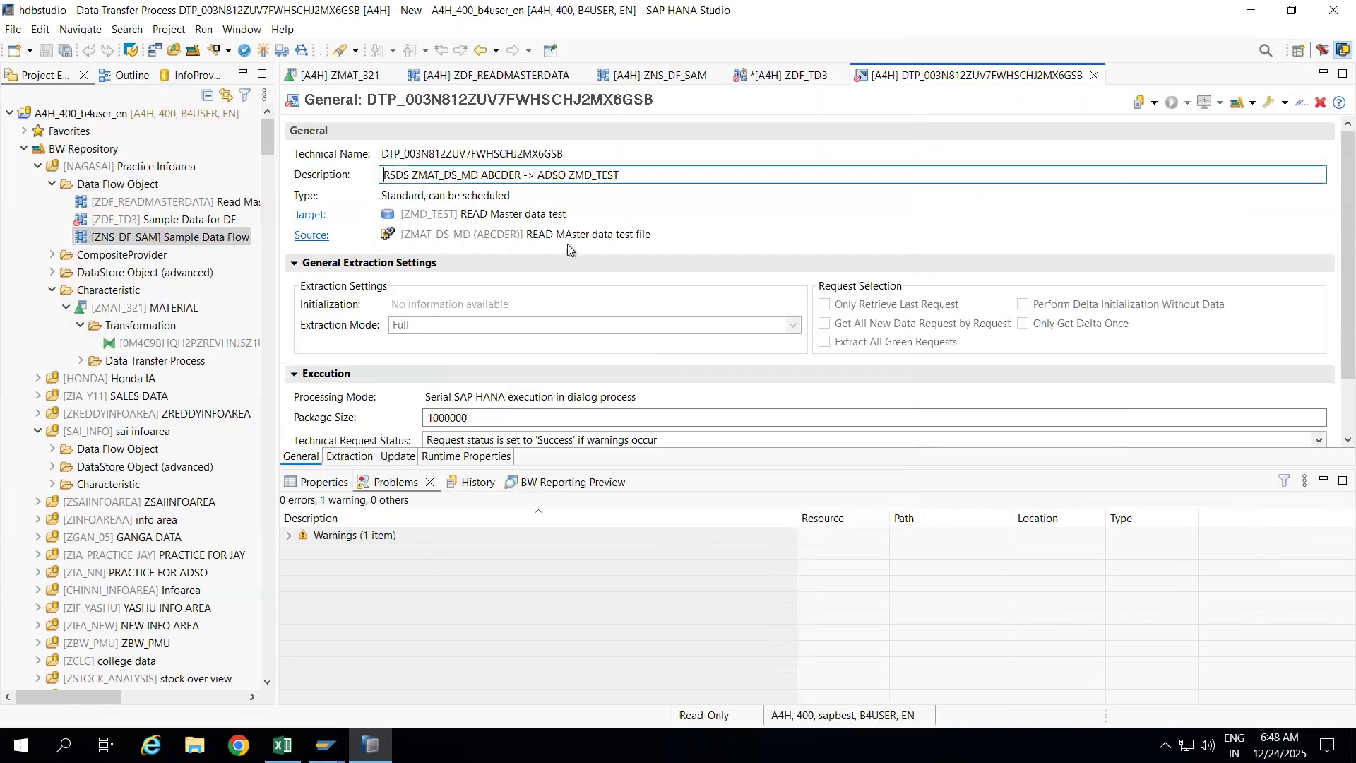
pyautogui.click(263, 50)
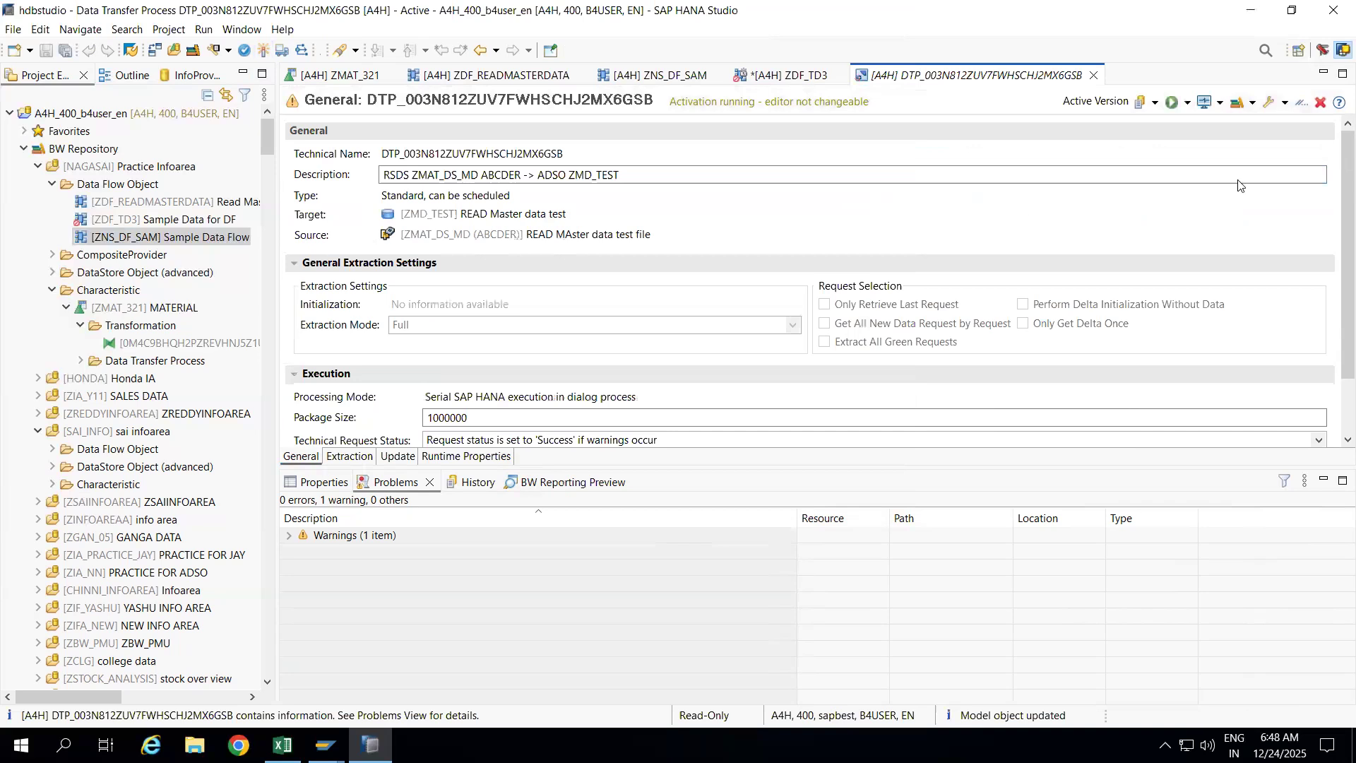
# Step: Execute the ZMD_TEST data transfer process in dialog, allow access to MD_READ.csv and display the request monitor
pyautogui.click(1187, 103)
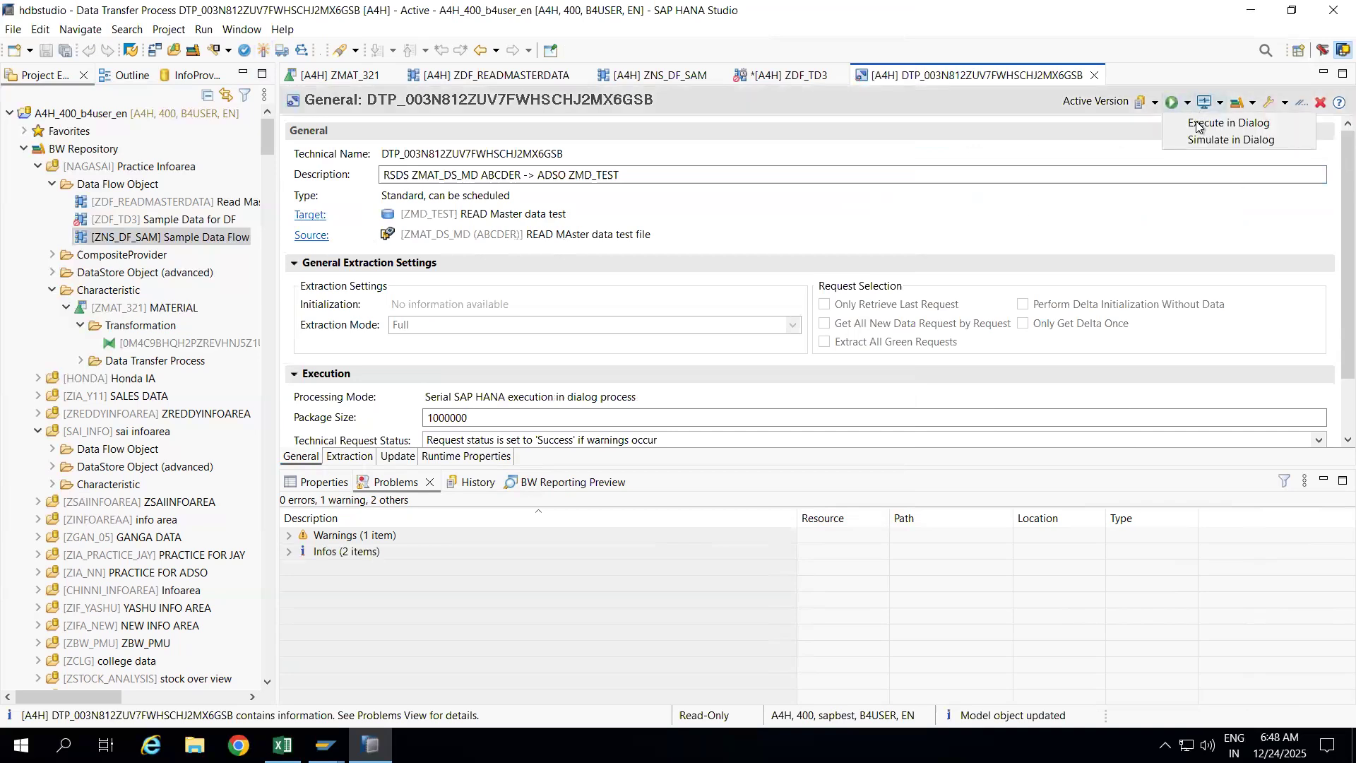
pyautogui.click(1227, 123)
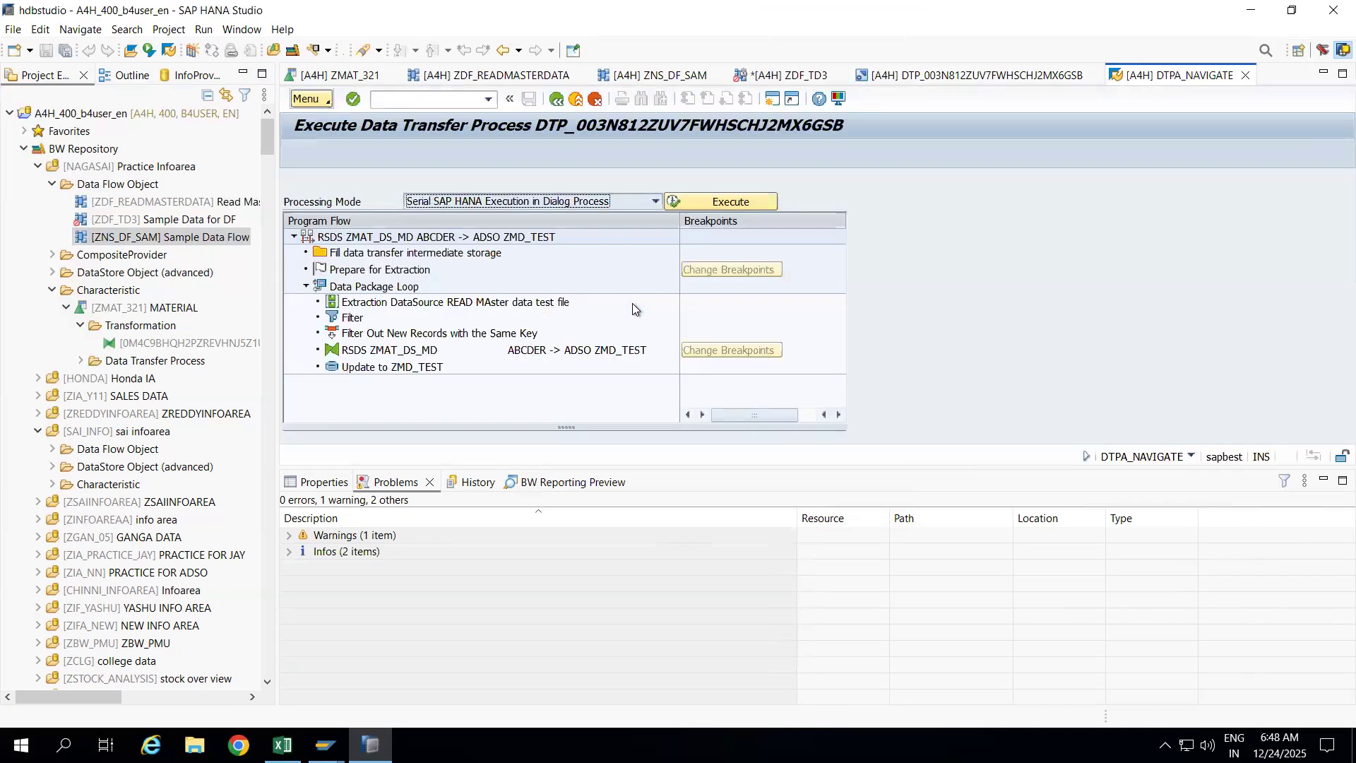
pyautogui.click(689, 201)
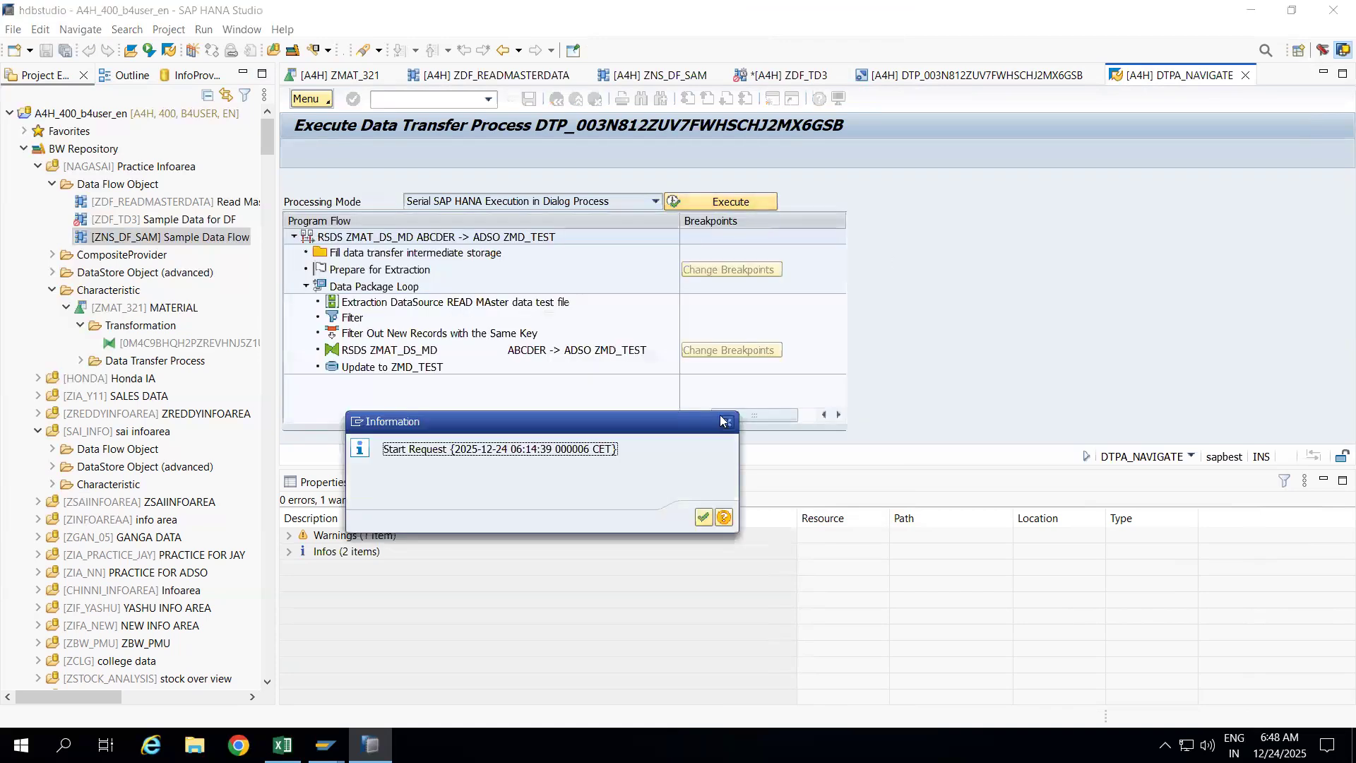
pyautogui.click(703, 517)
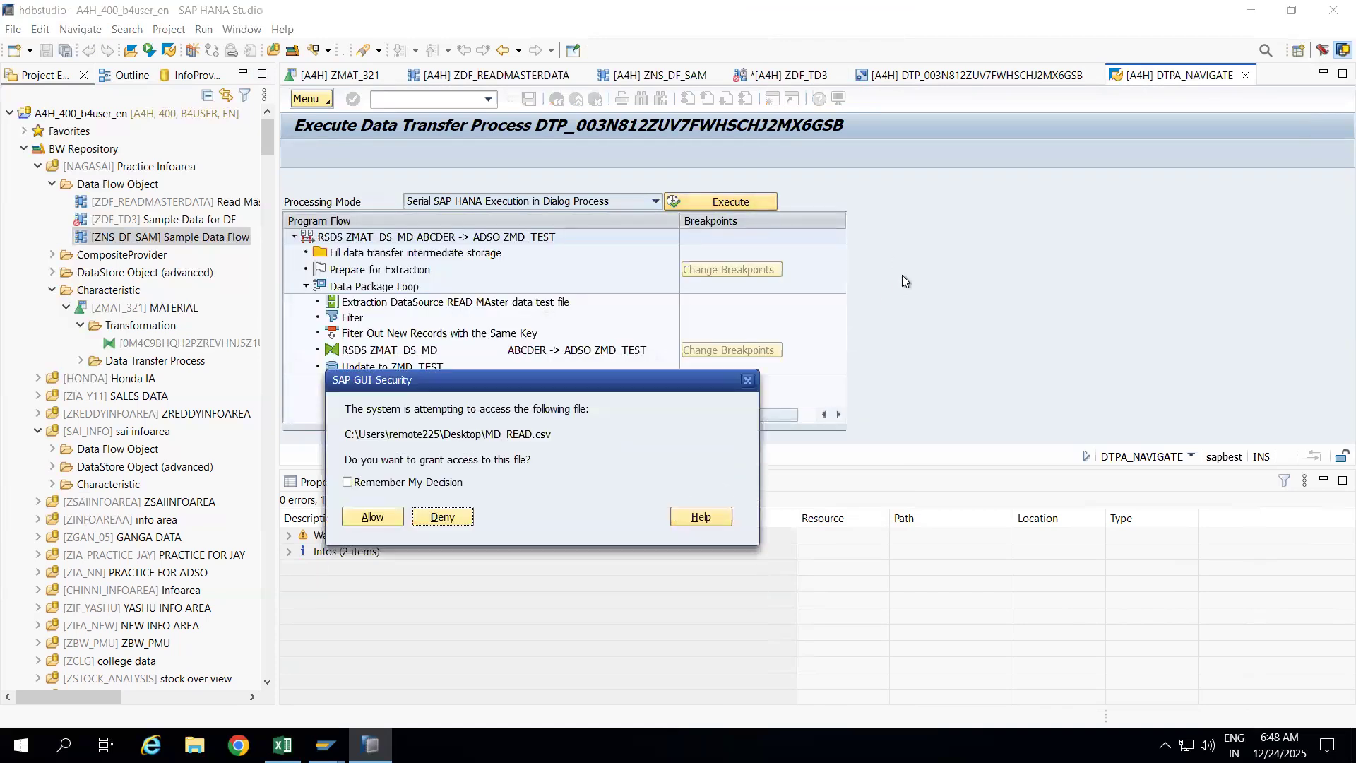
pyautogui.click(387, 516)
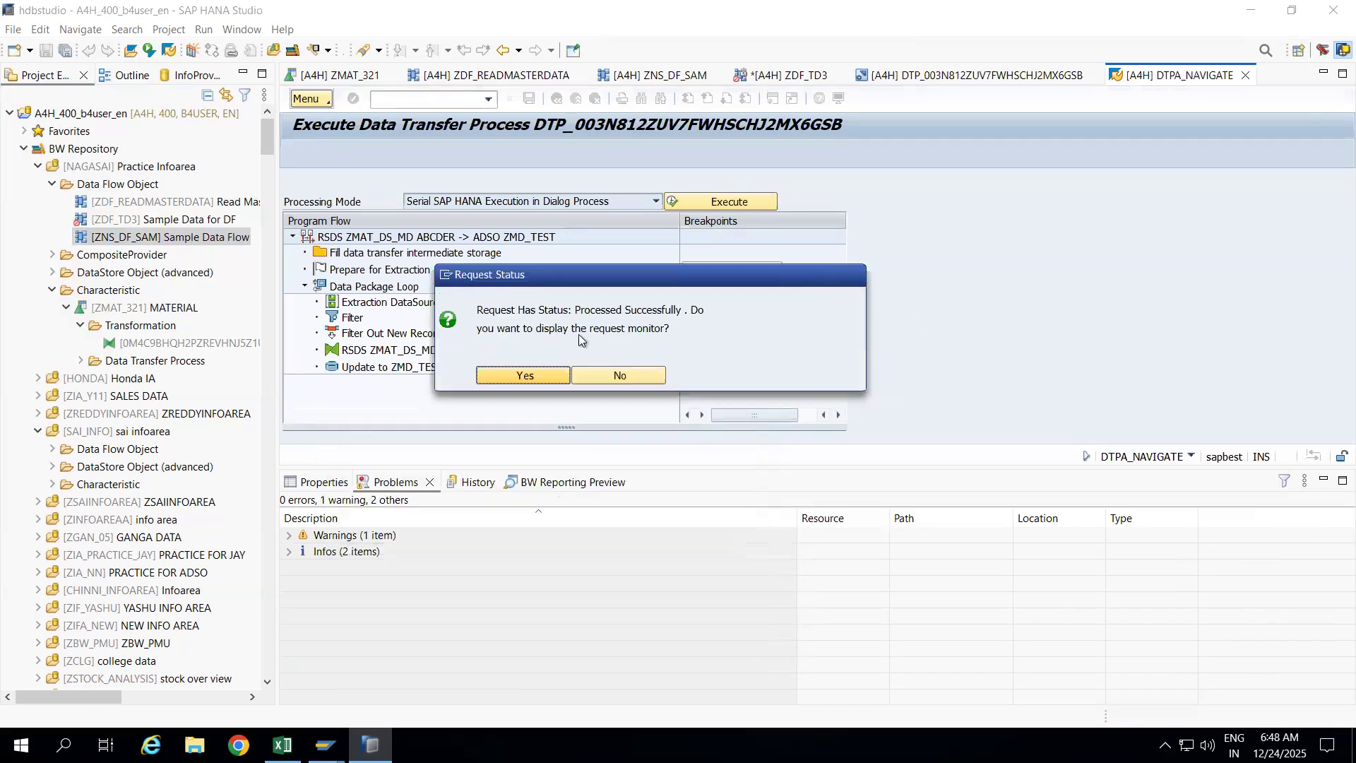
pyautogui.click(536, 375)
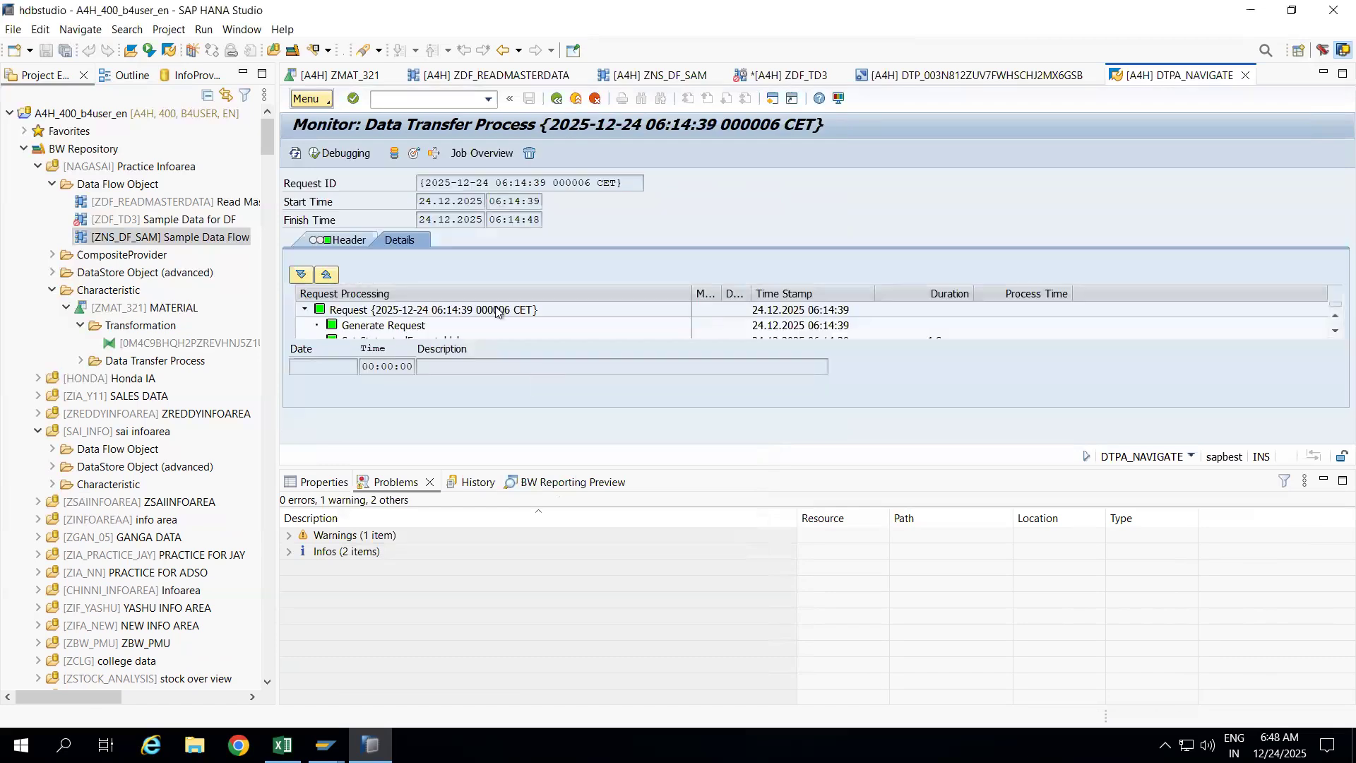
# Step: Open the management screen of ZMD_TEST from the request monitor and activate the load request
pyautogui.click(414, 154)
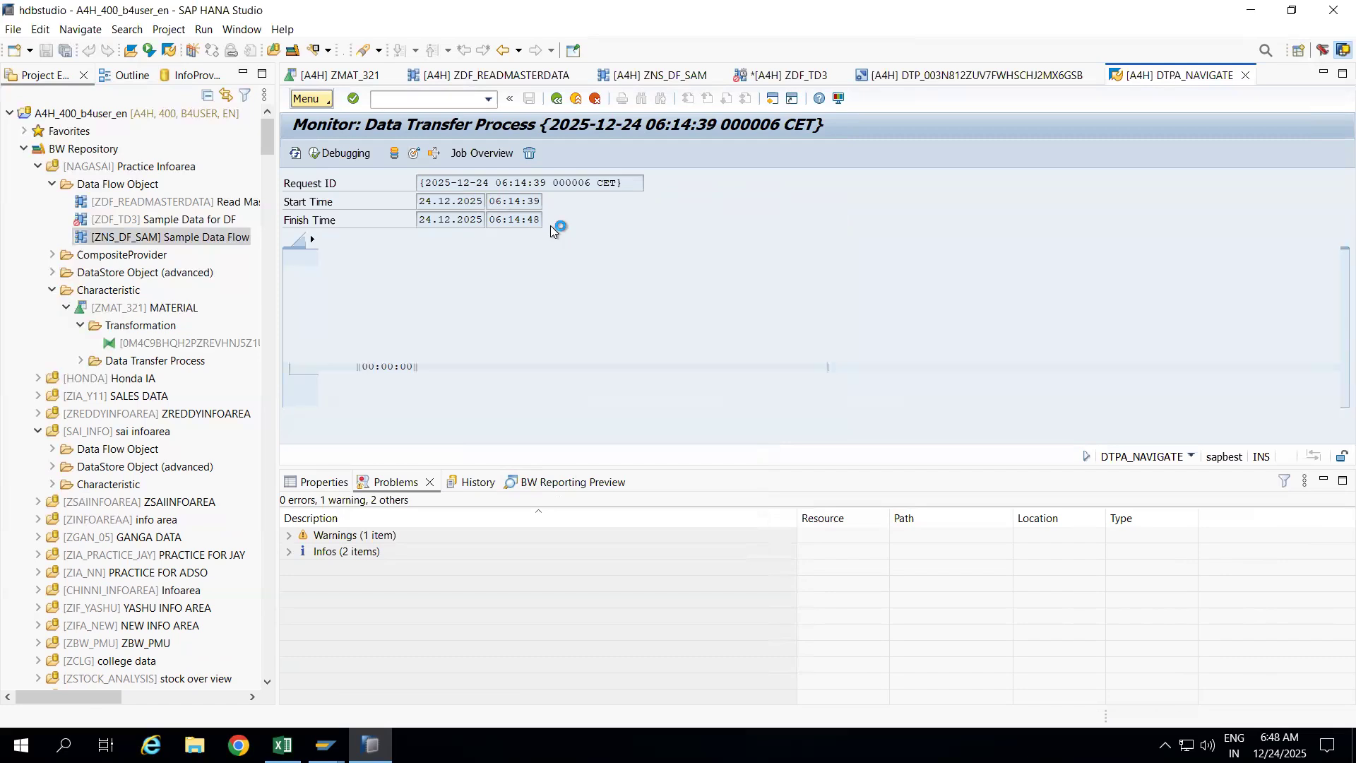
pyautogui.click(586, 302)
pyautogui.click(522, 240)
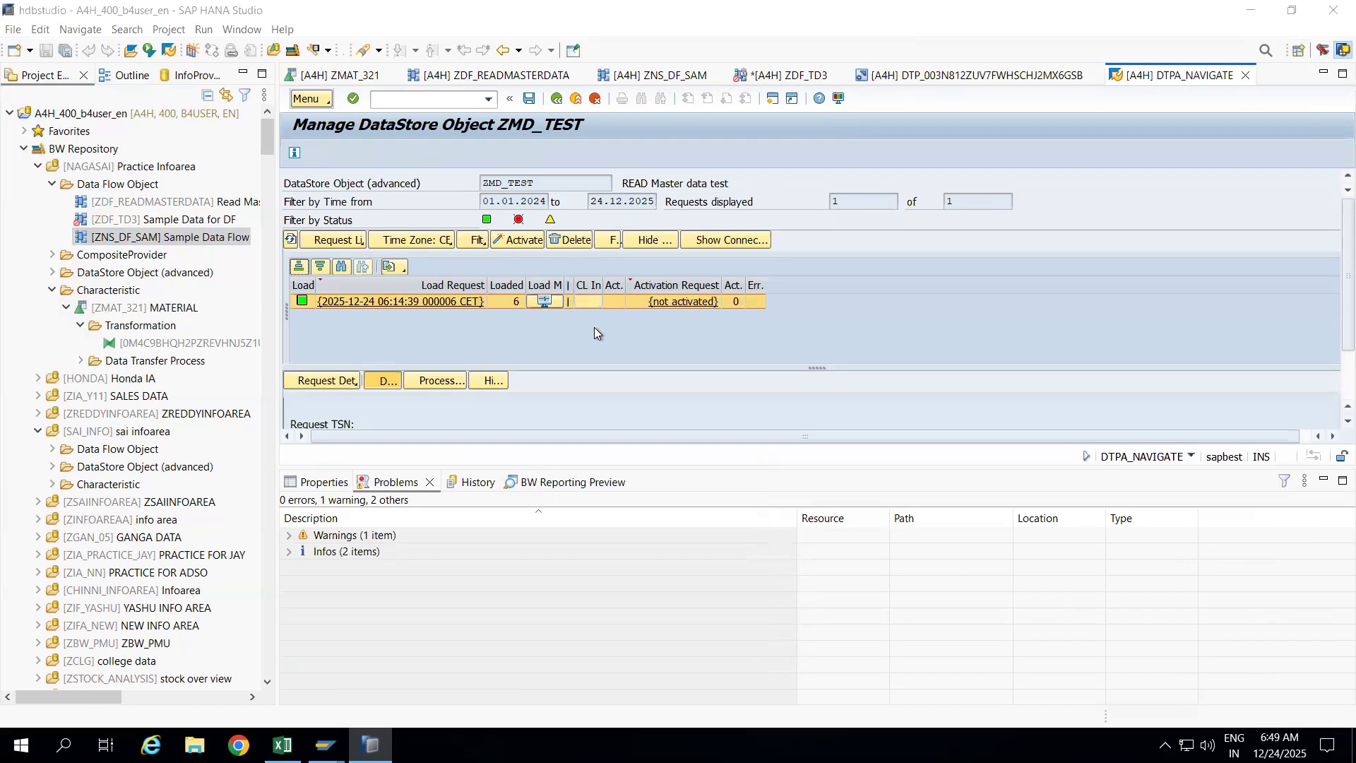
pyautogui.click(750, 554)
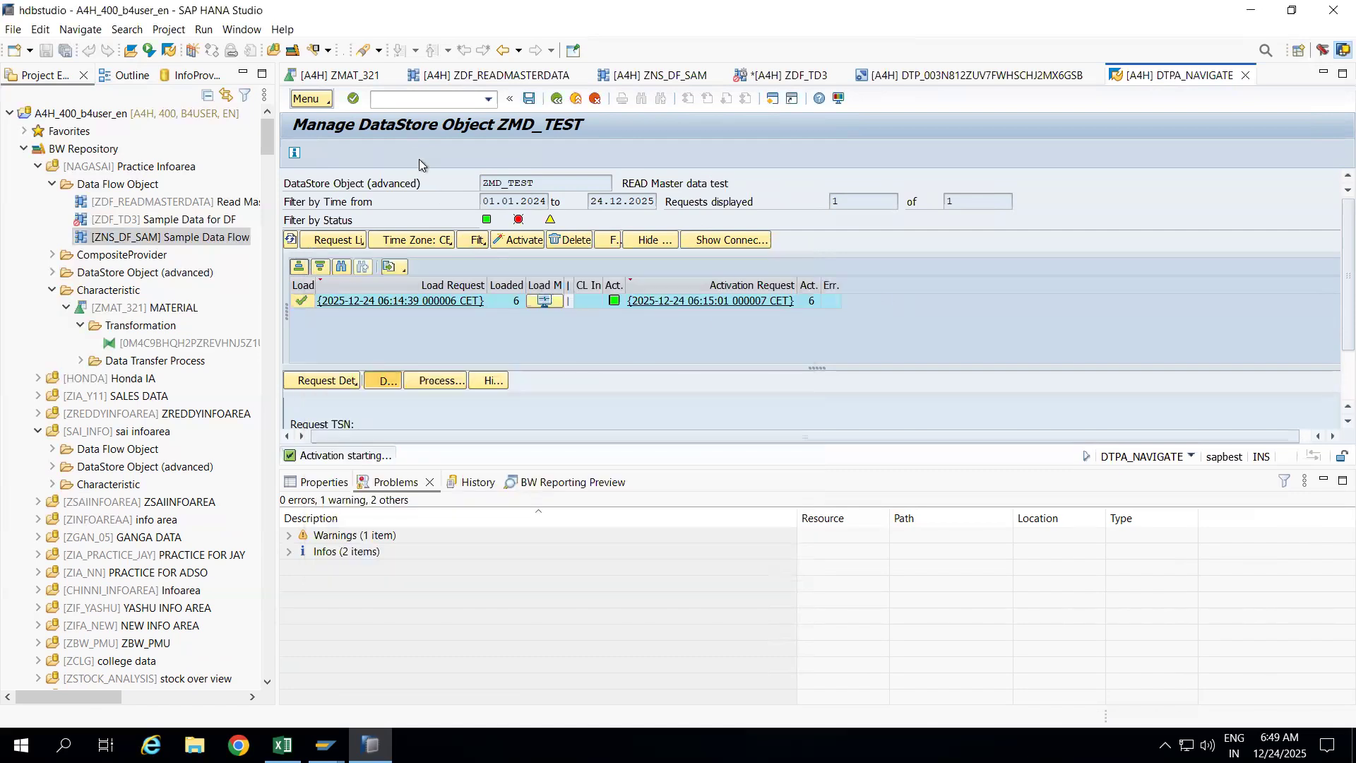
# Step: Display all active data of ZMD_TEST and examine the material, material type, material group and material category columns
pyautogui.click(329, 103)
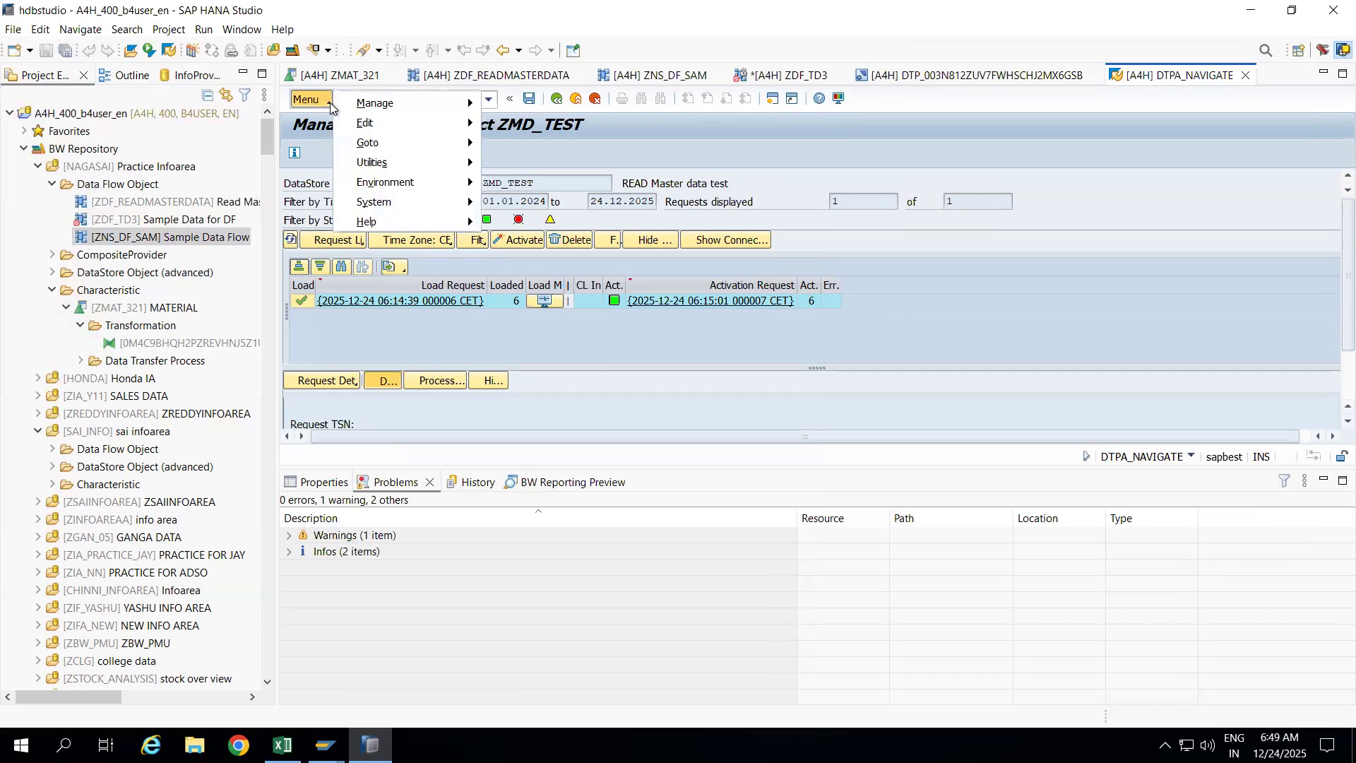
pyautogui.click(508, 304)
pyautogui.rightClick(507, 303)
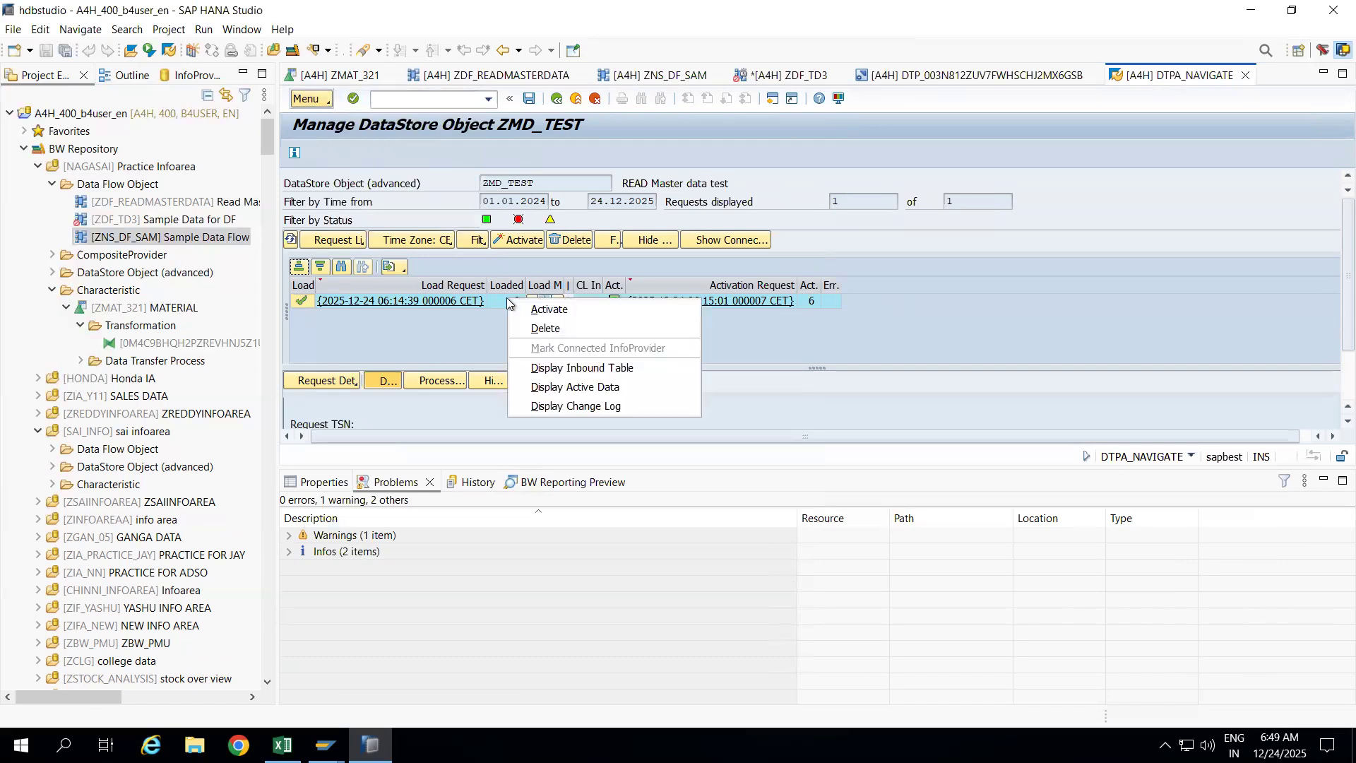
pyautogui.click(565, 386)
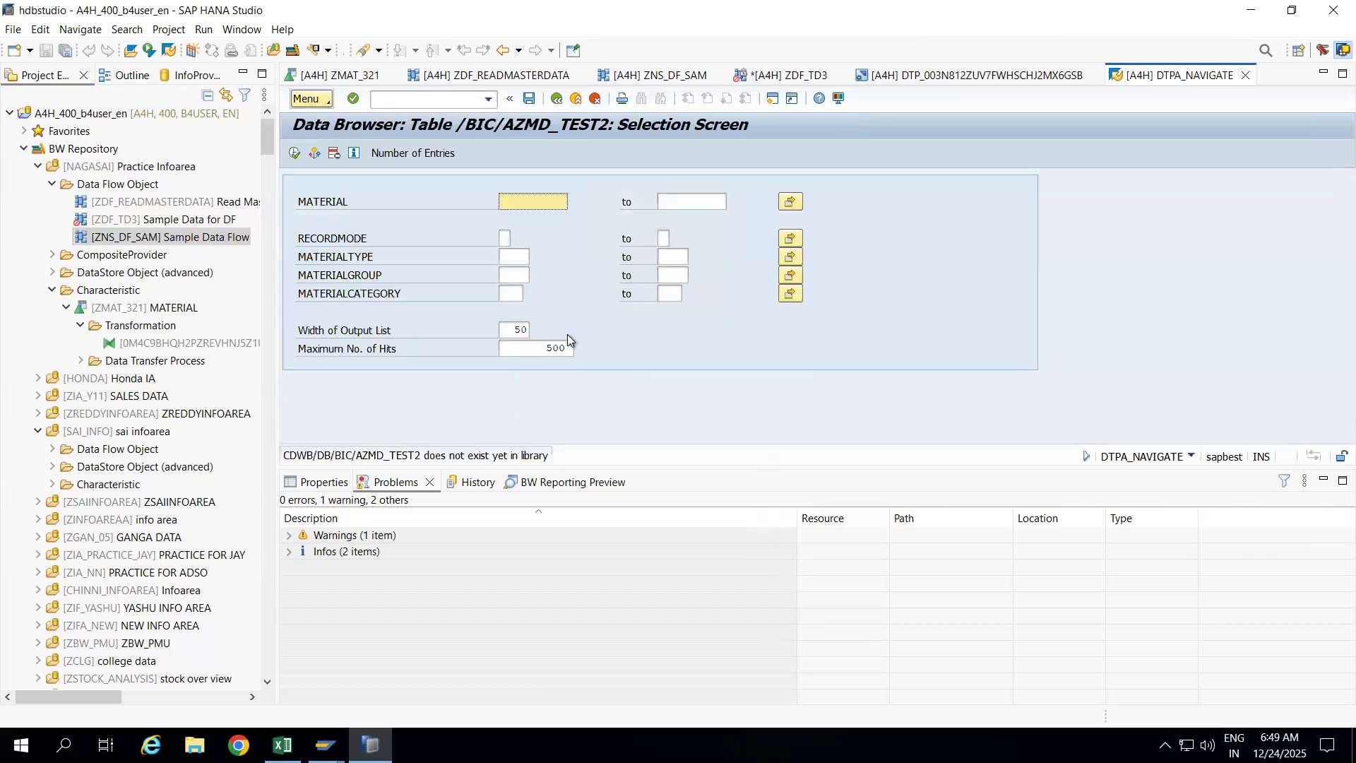
pyautogui.click(295, 152)
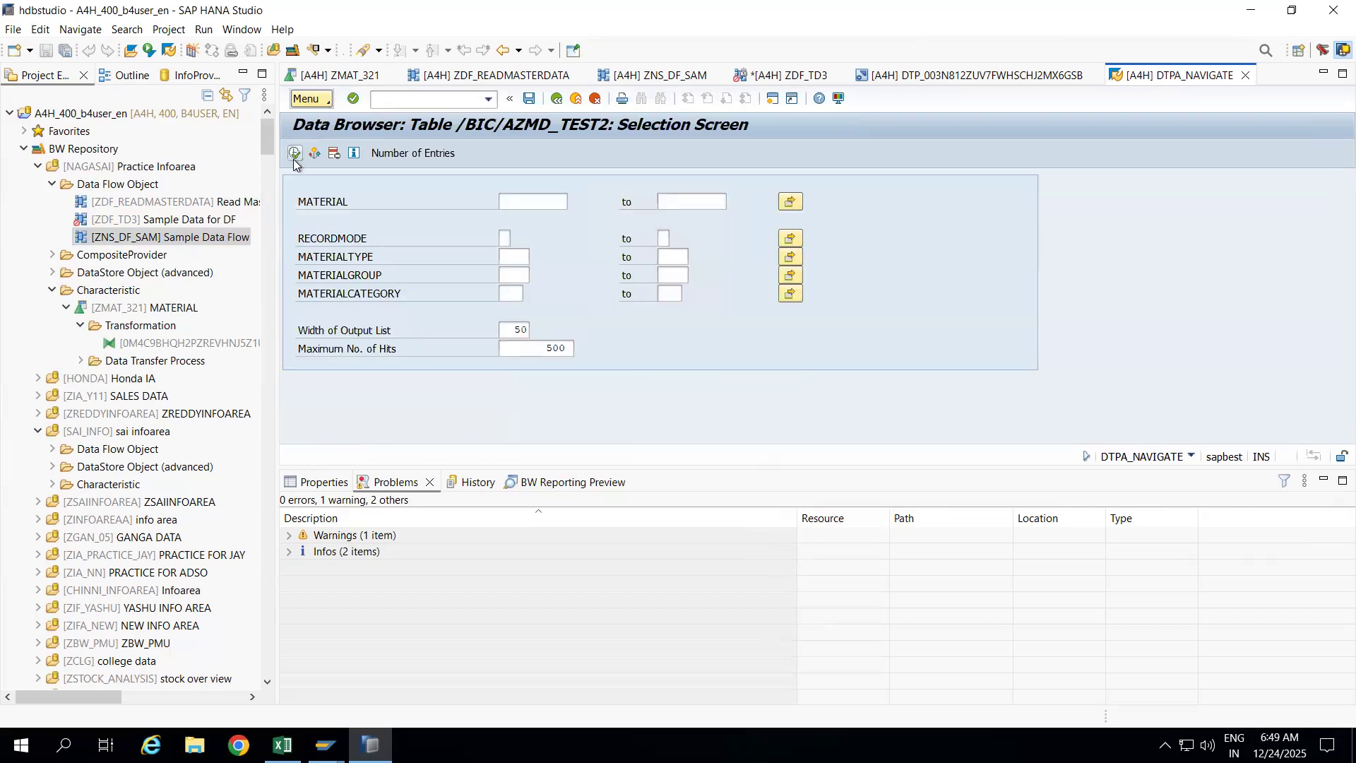
pyautogui.click(338, 234)
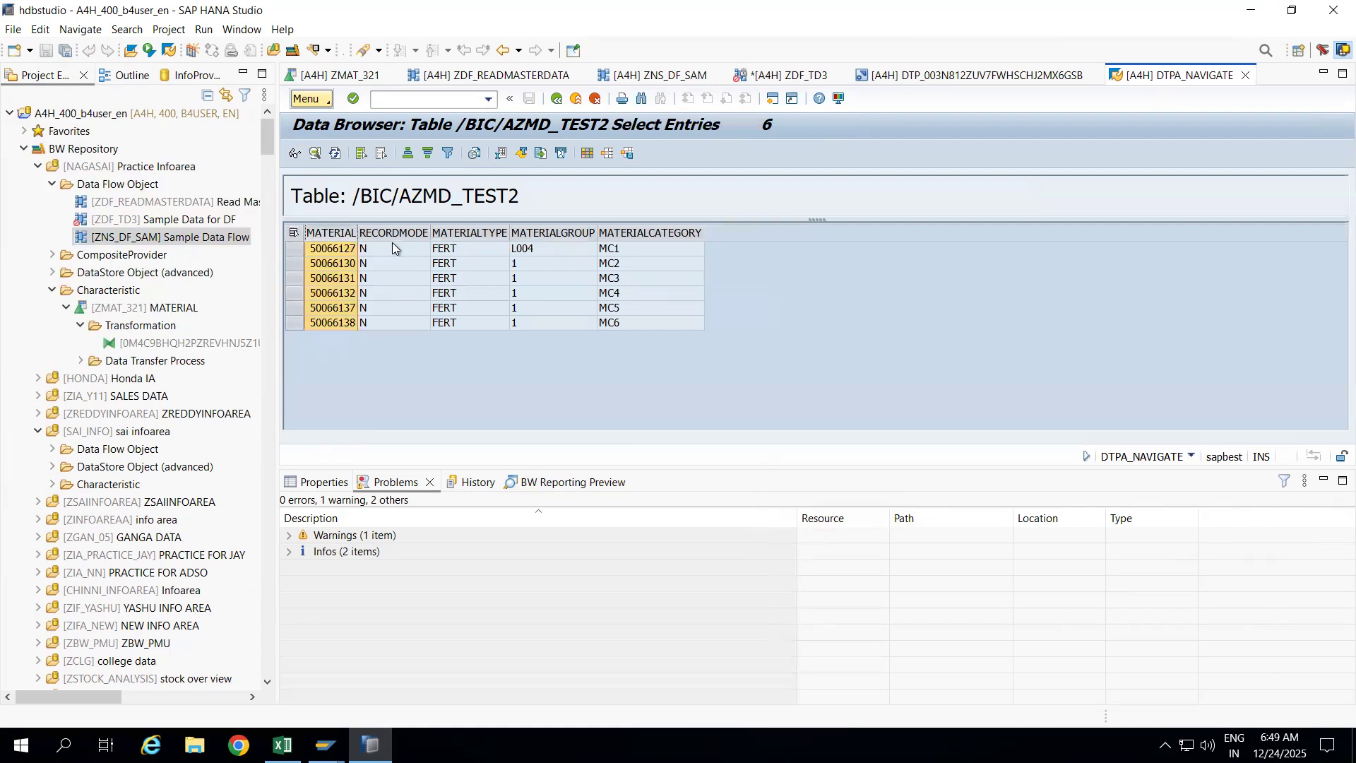
pyautogui.click(458, 236)
pyautogui.click(547, 234)
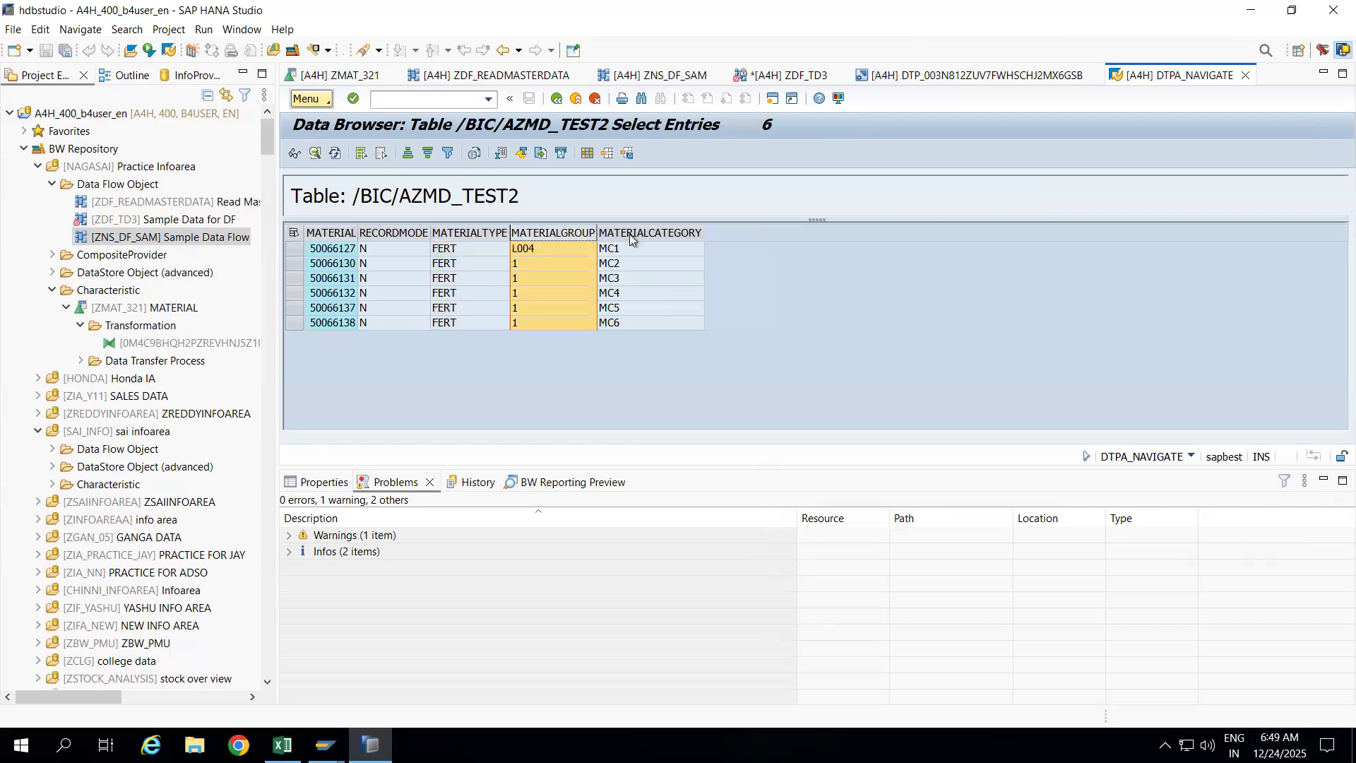
pyautogui.click(646, 234)
# Step: Return to the ZDF_TD3 data flow and activate it
pyautogui.click(777, 76)
pyautogui.scroll(-1, 511, 312)
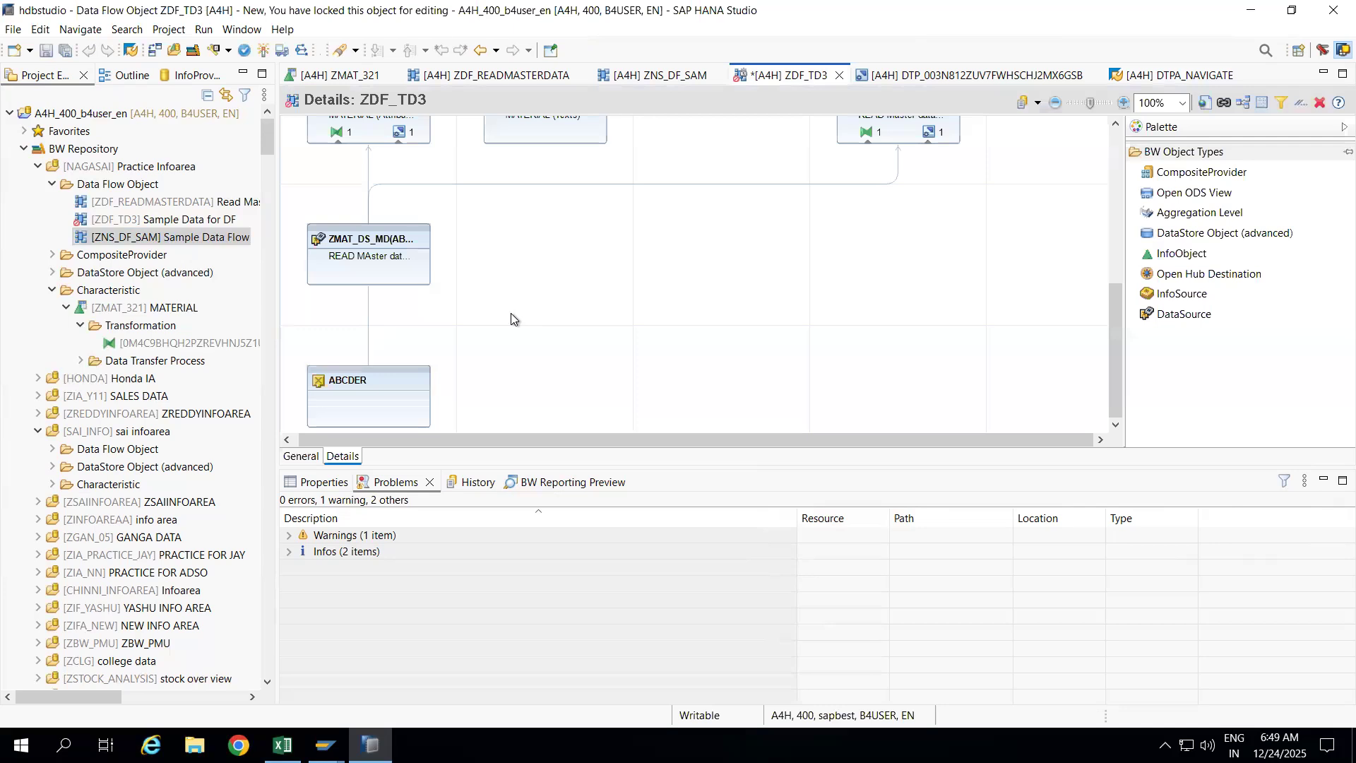
pyautogui.click(260, 51)
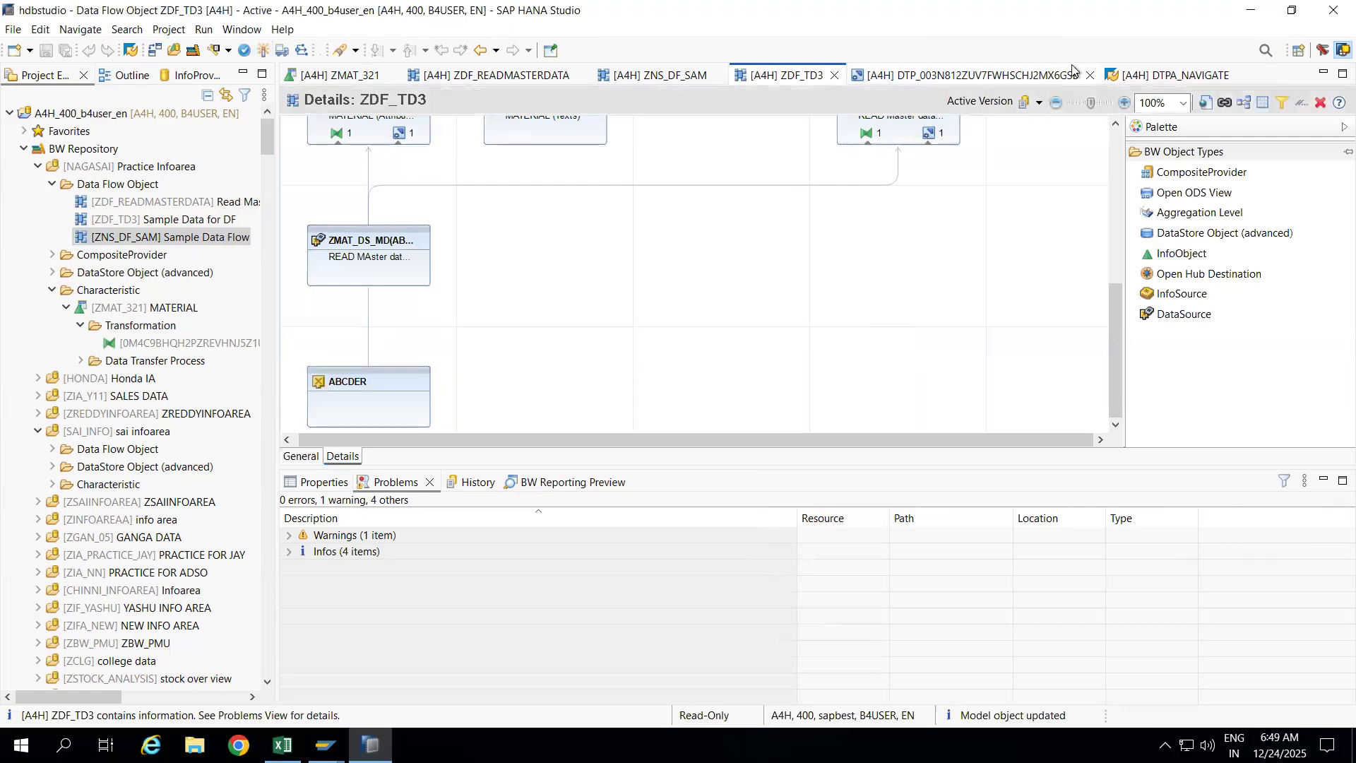
# Step: Copy AZMD_TEST from the active data table's title and paste it into cell B40 of the Book1 workbook in Excel
pyautogui.click(1162, 76)
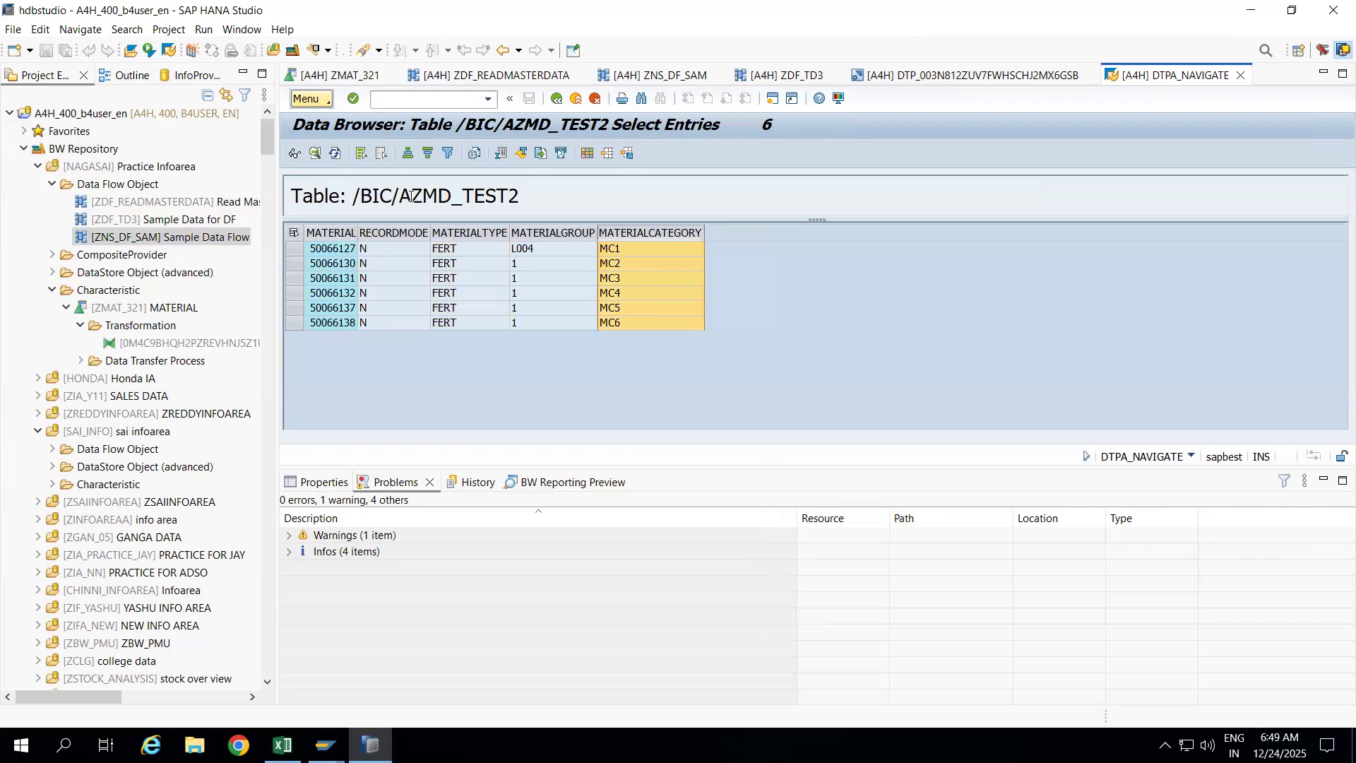
pyautogui.doubleClick(471, 197)
pyautogui.moveTo(490, 197); pyautogui.dragTo(512, 196)
pyautogui.hotkey('ctrl', 'c')
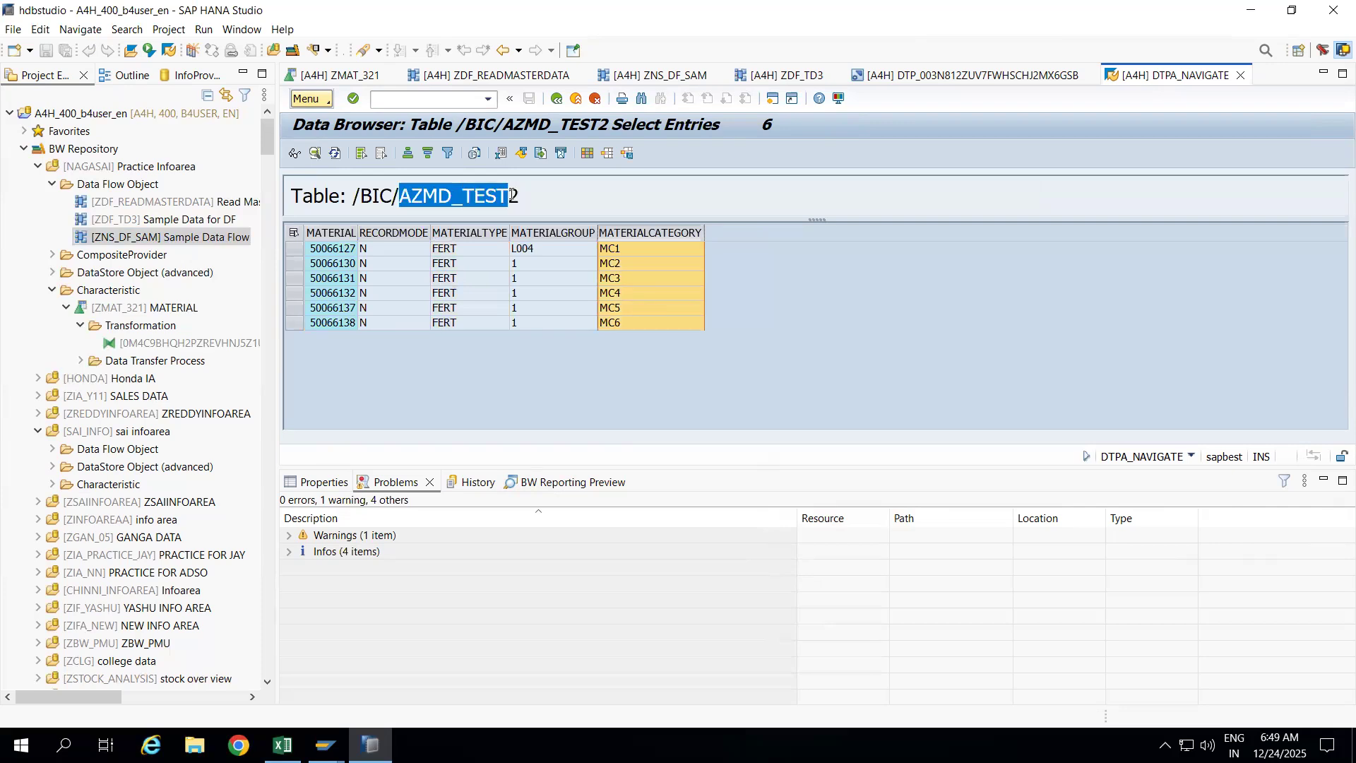
pyautogui.hotkey('alt', 'Tab')
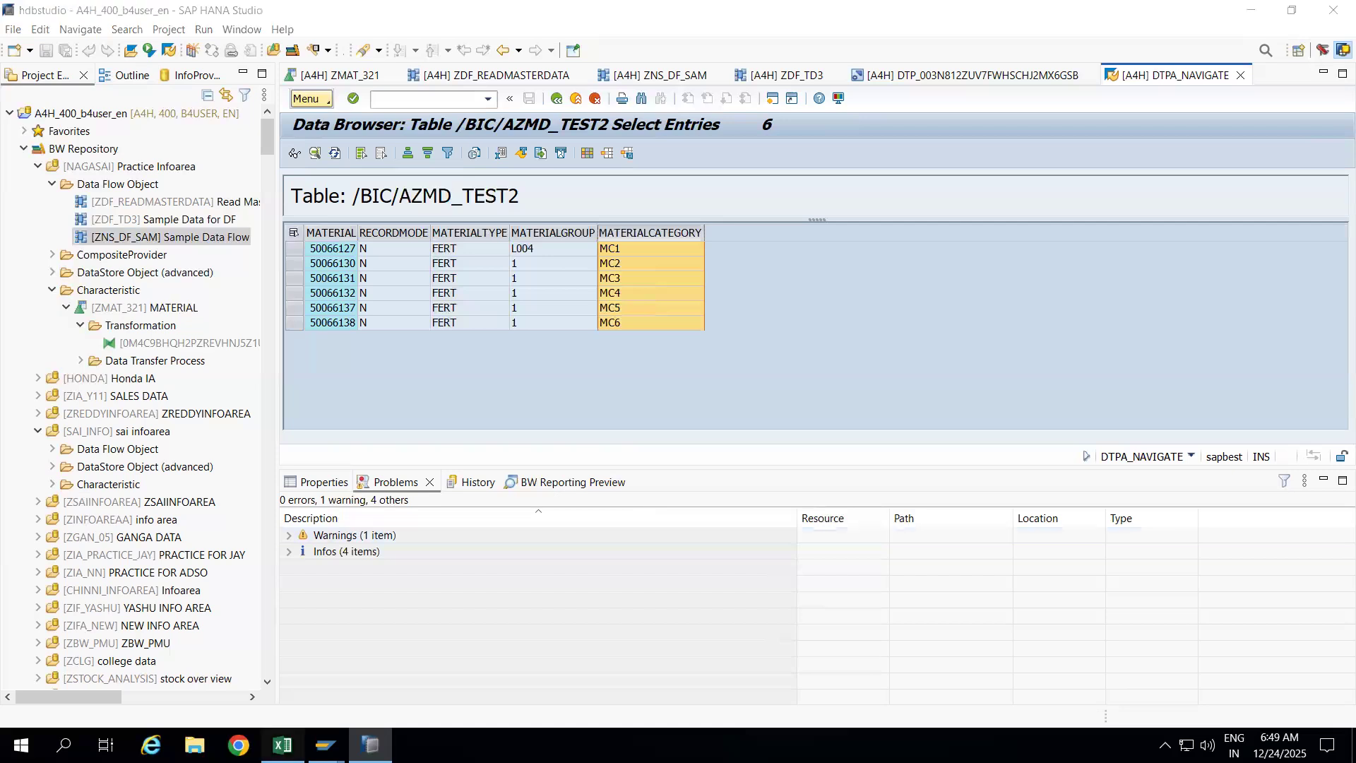
pyautogui.click(113, 536)
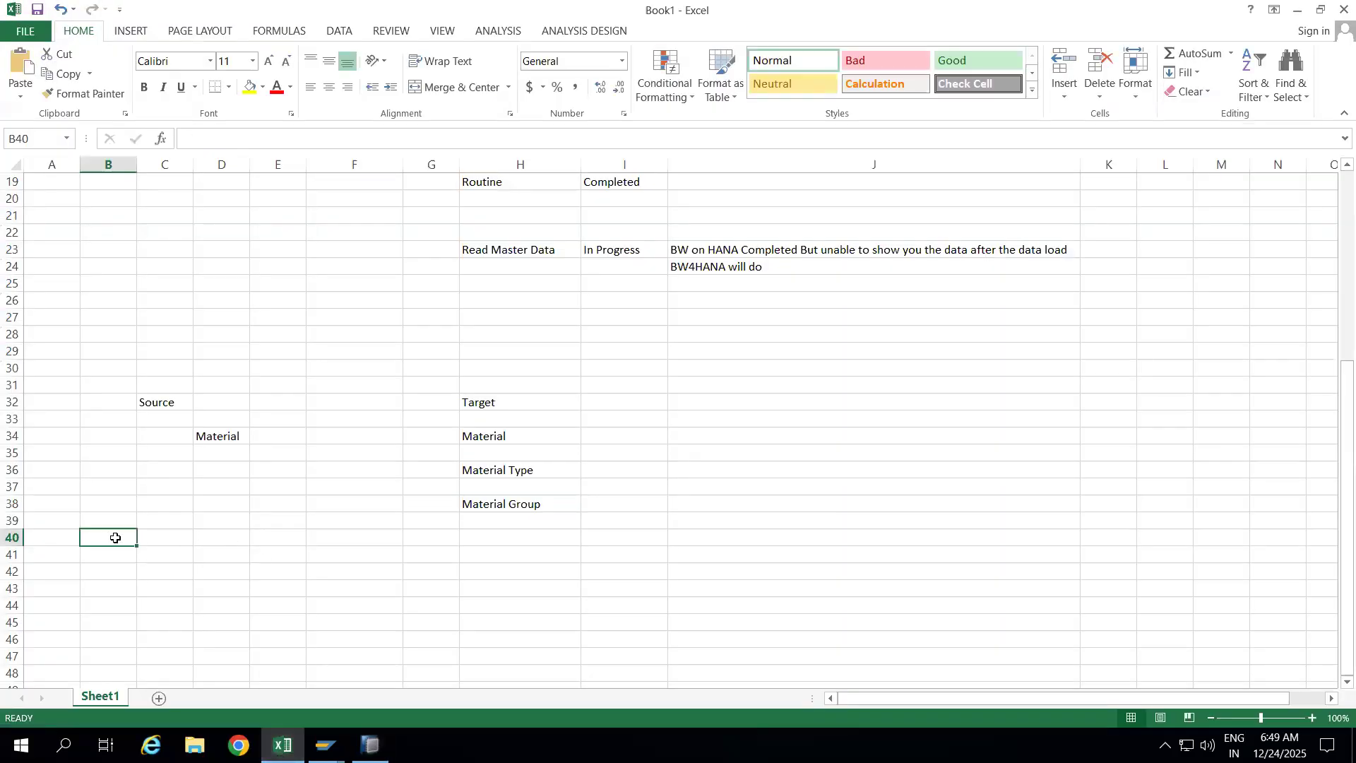
pyautogui.hotkey('ctrl', 'v')
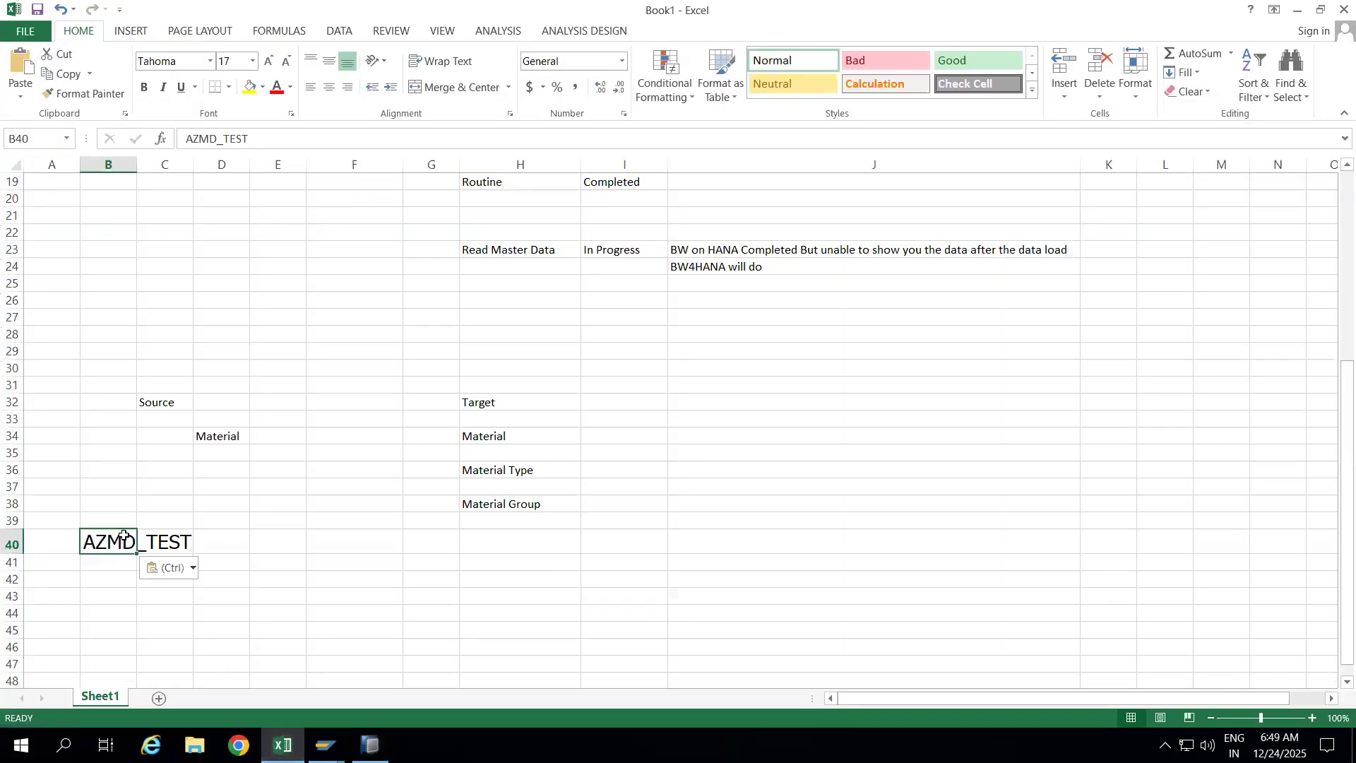
# Step: Widen column B to fit the table name and enter the heading "Lookup table" in cell B39
pyautogui.moveTo(136, 166); pyautogui.dragTo(232, 167)
pyautogui.click(110, 520)
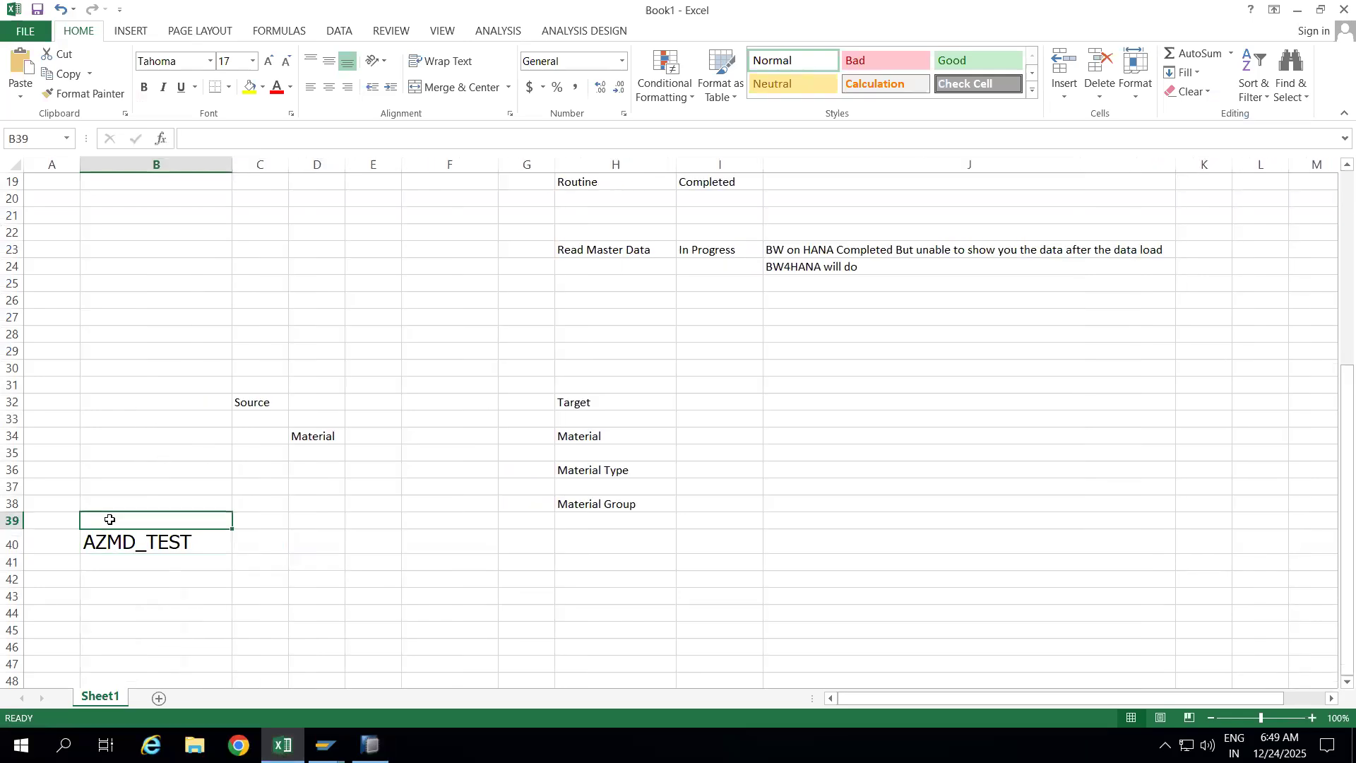
pyautogui.write('Looku')
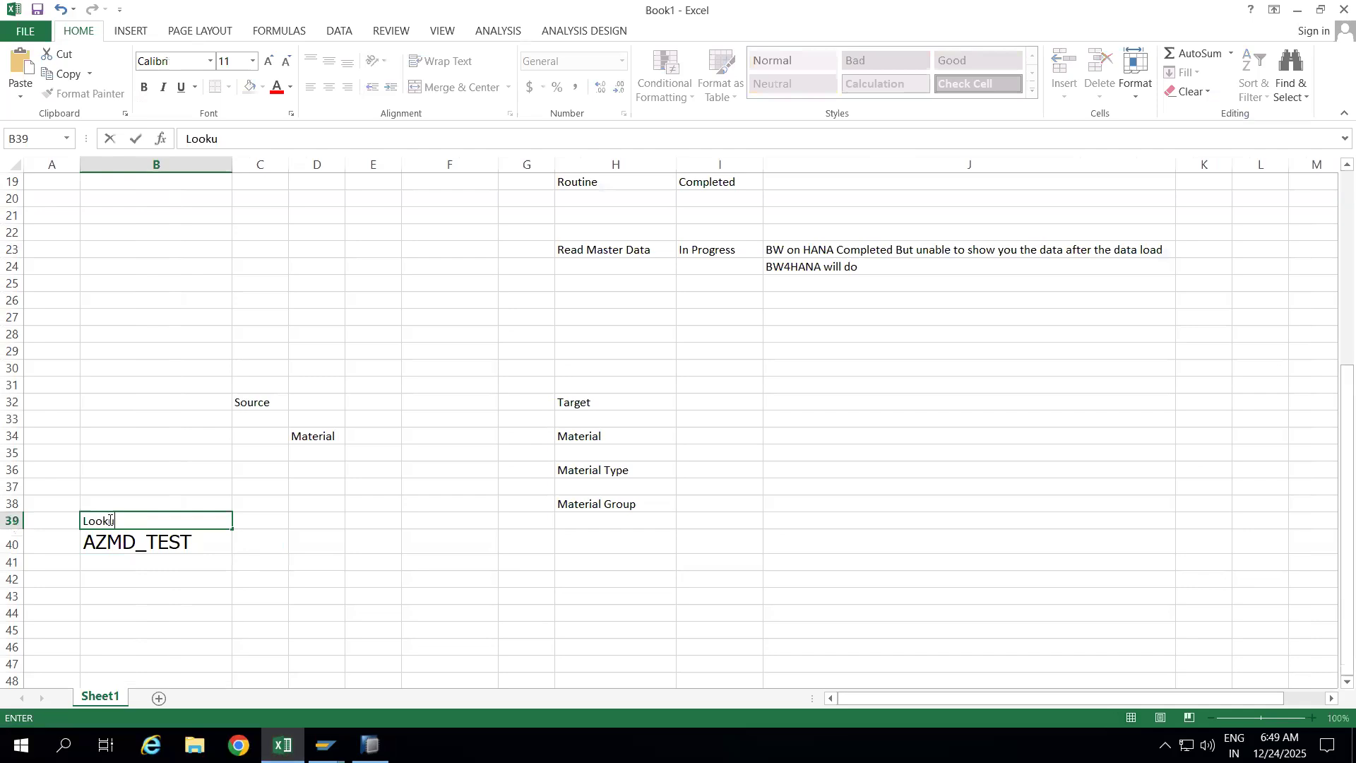
pyautogui.write('p table')
pyautogui.click(301, 534)
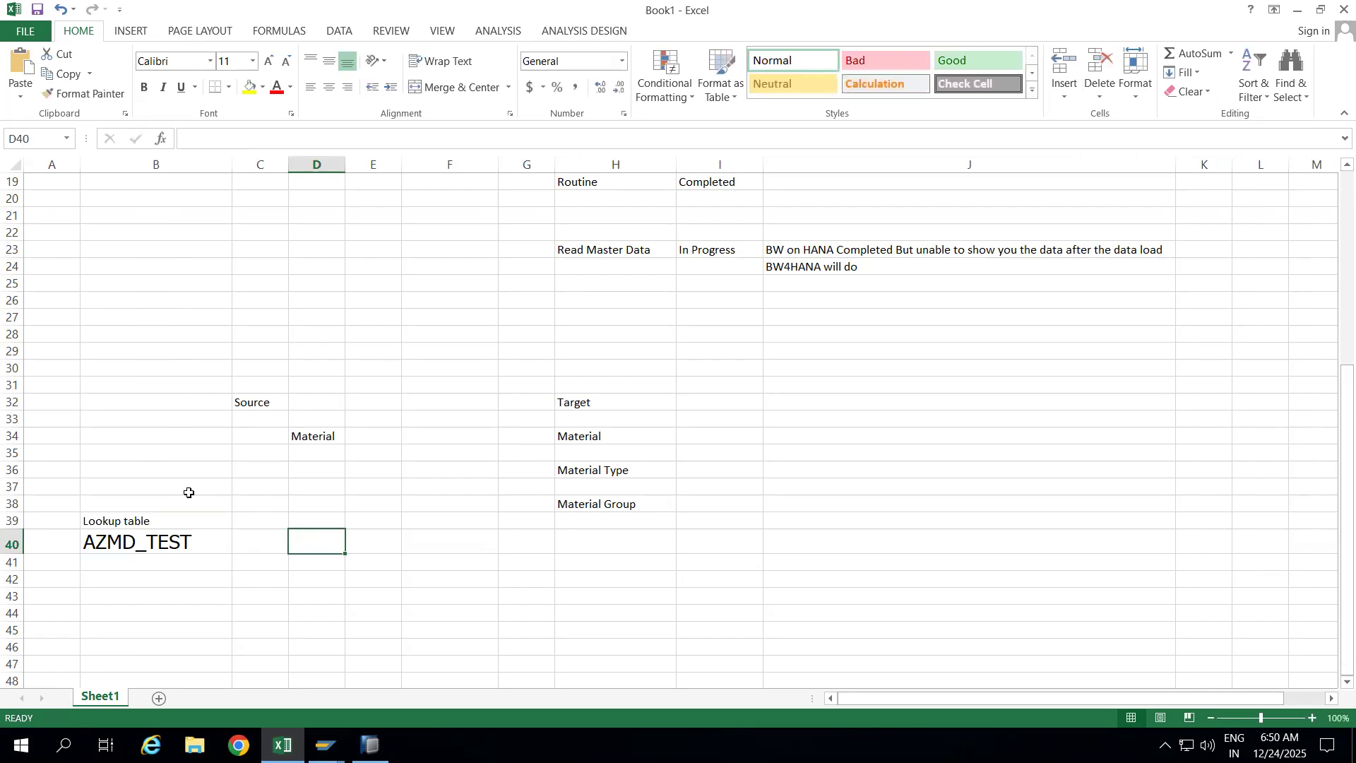
# Step: Switch to SAP HANA Studio, close all open editors and open the ZDF_READMASTERDATA data flow
pyautogui.hotkey('alt', 'Tab')
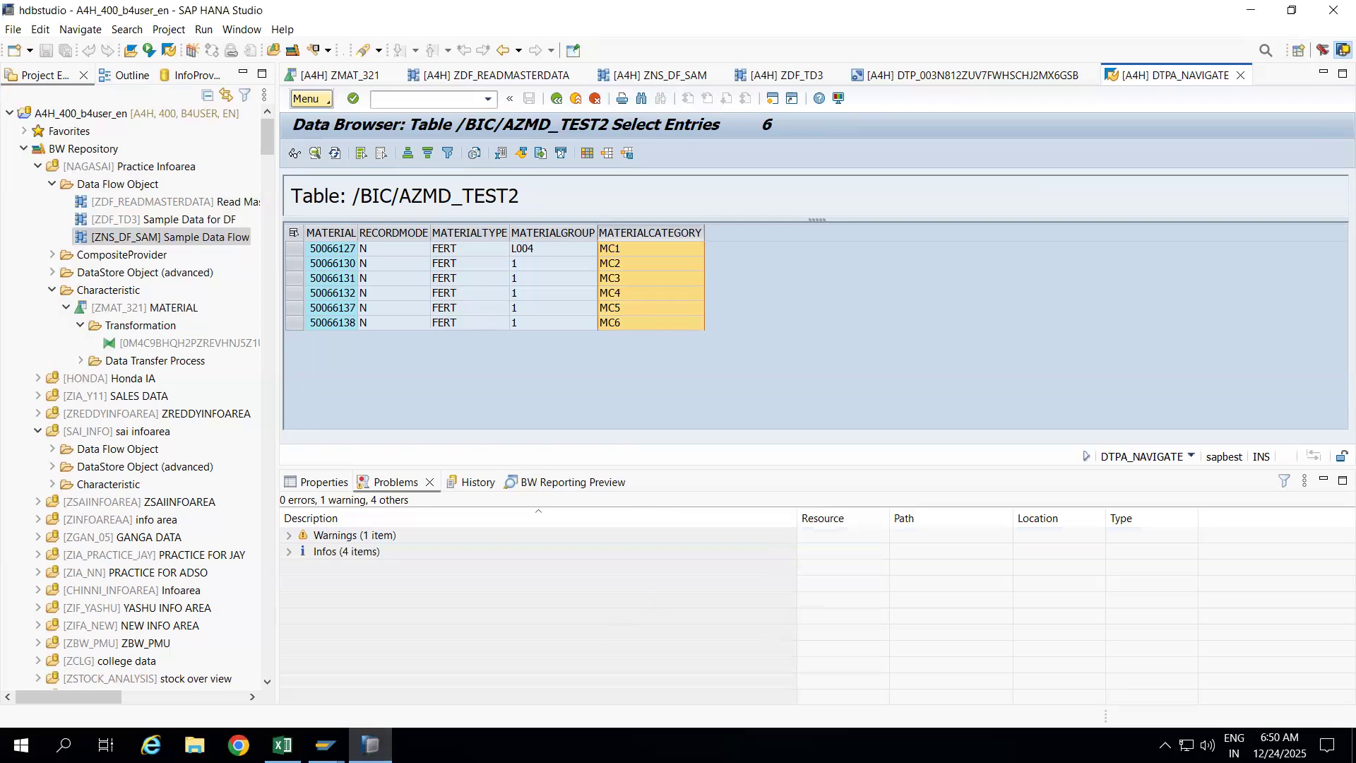
pyautogui.click(772, 78)
pyautogui.click(834, 75)
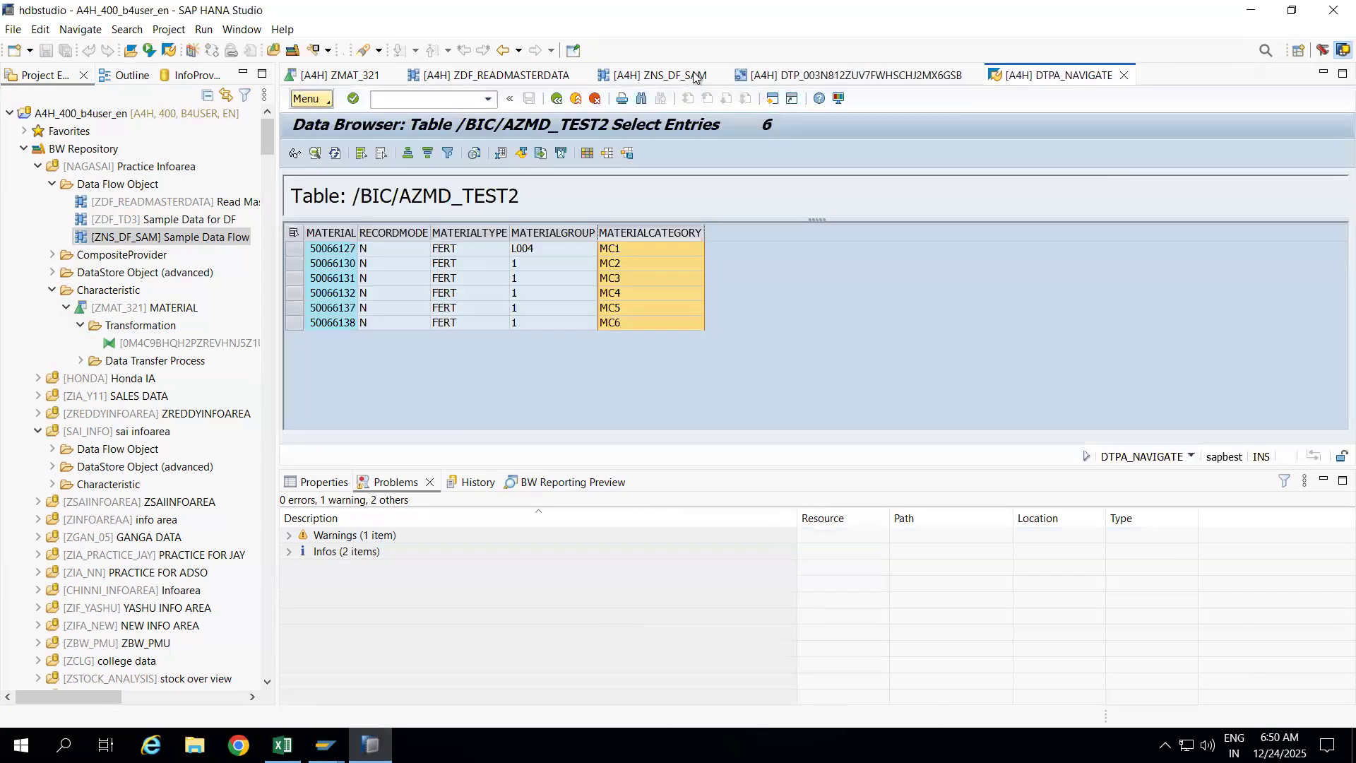
pyautogui.click(719, 75)
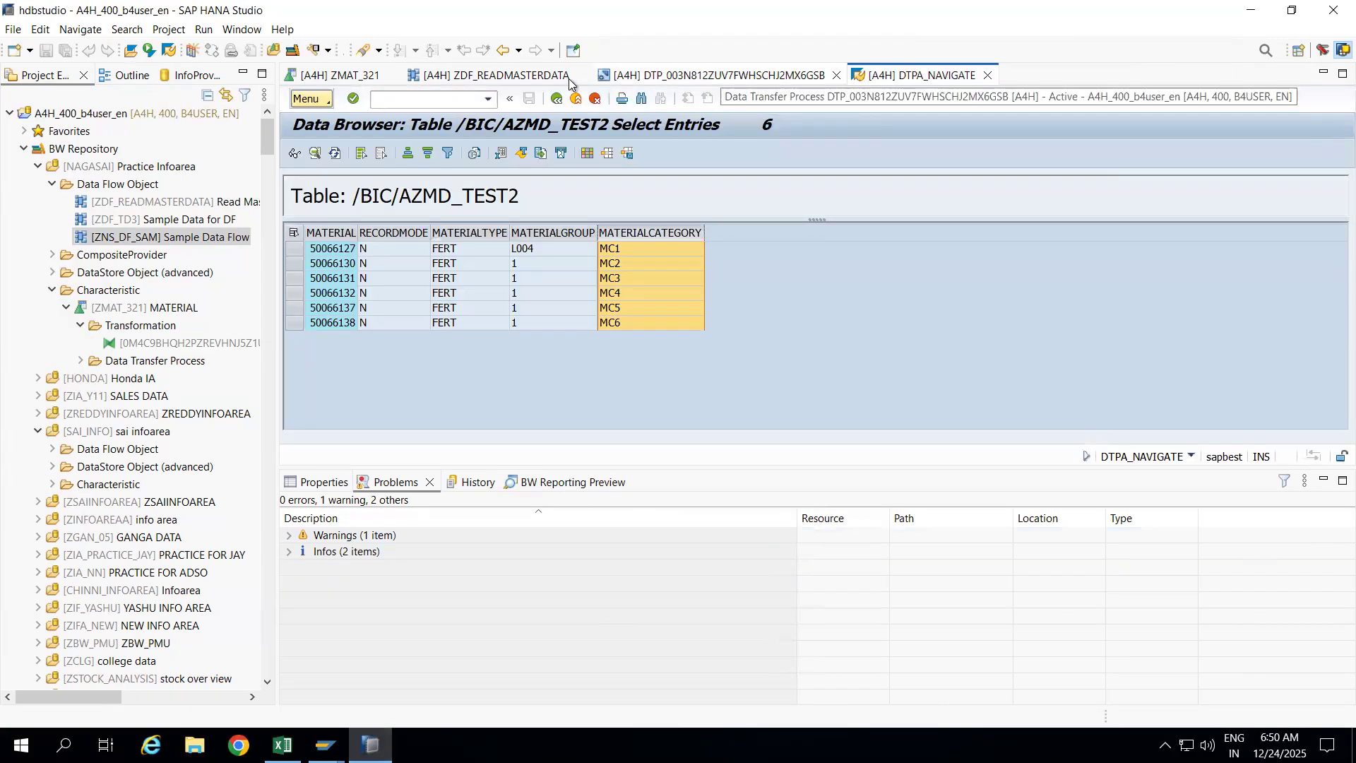
pyautogui.click(580, 75)
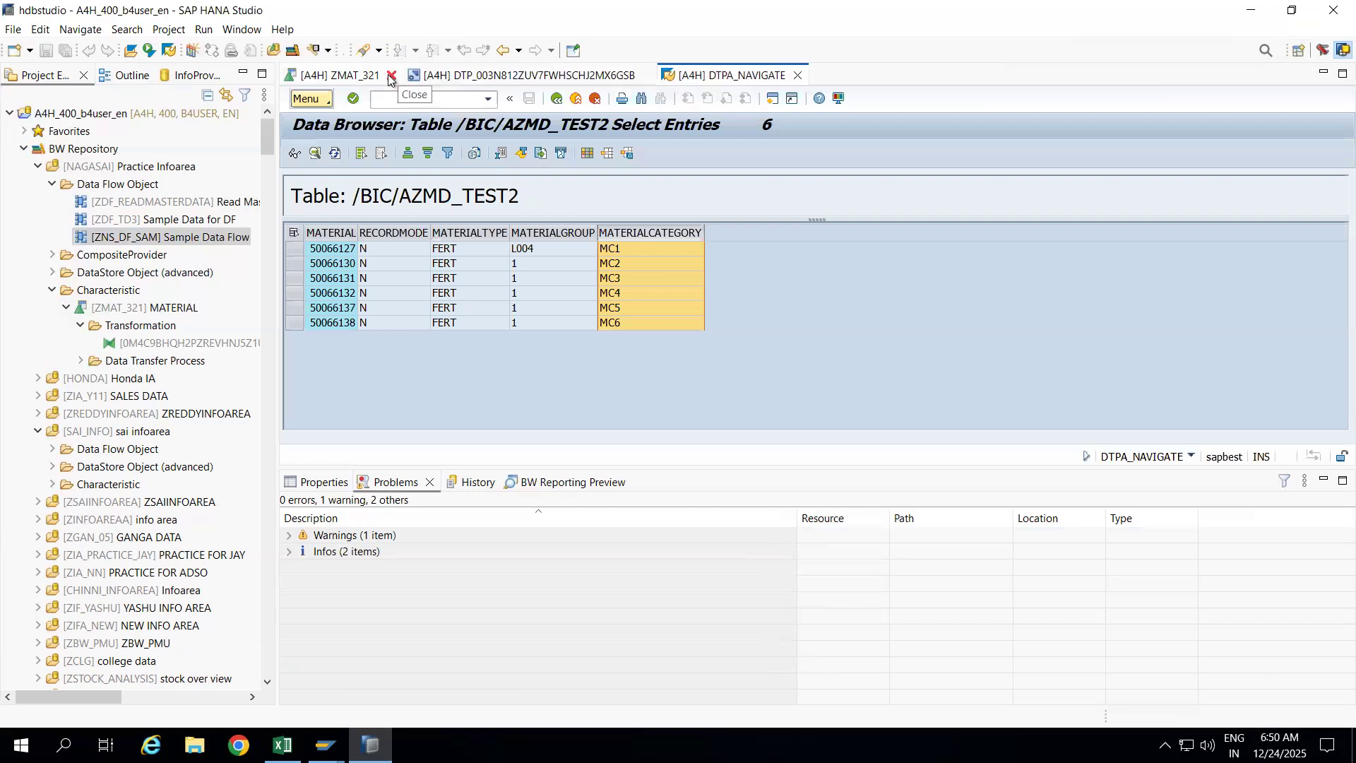
pyautogui.click(390, 76)
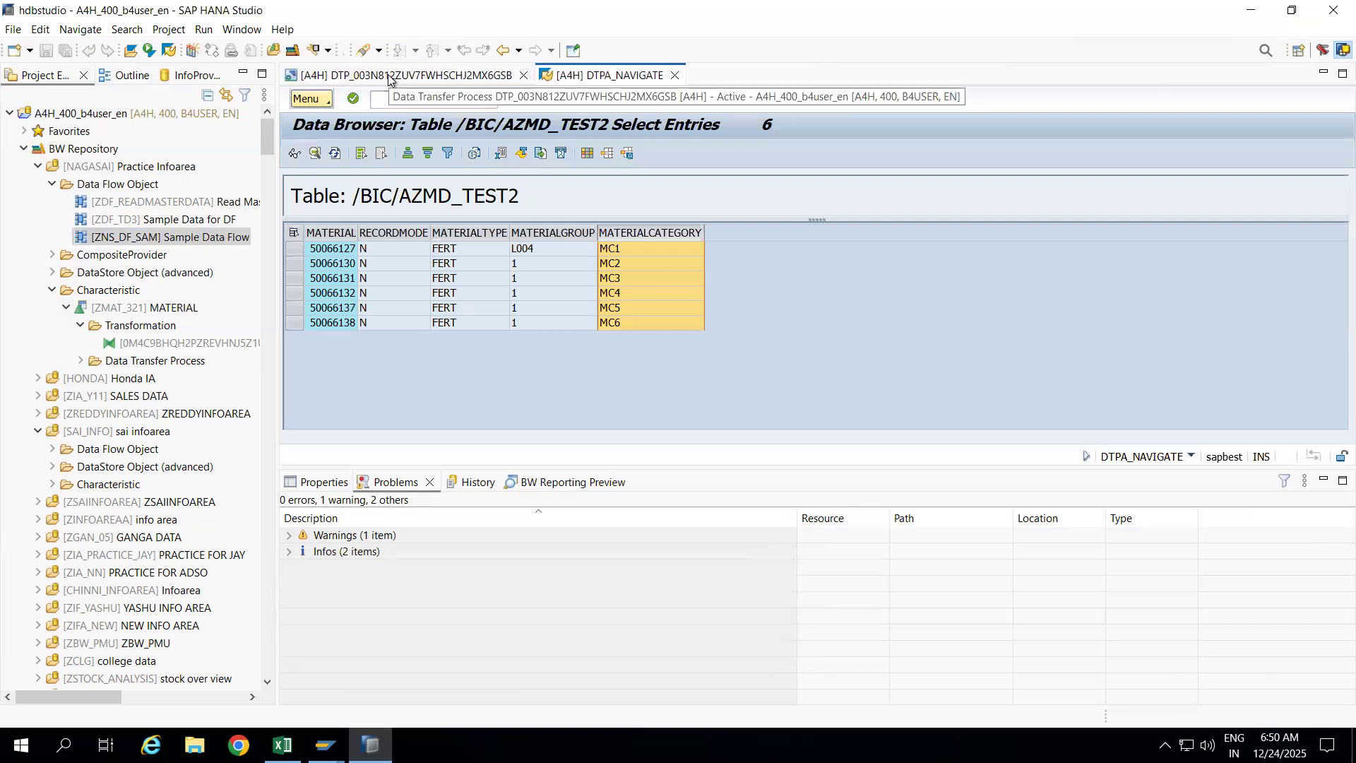
pyautogui.click(524, 75)
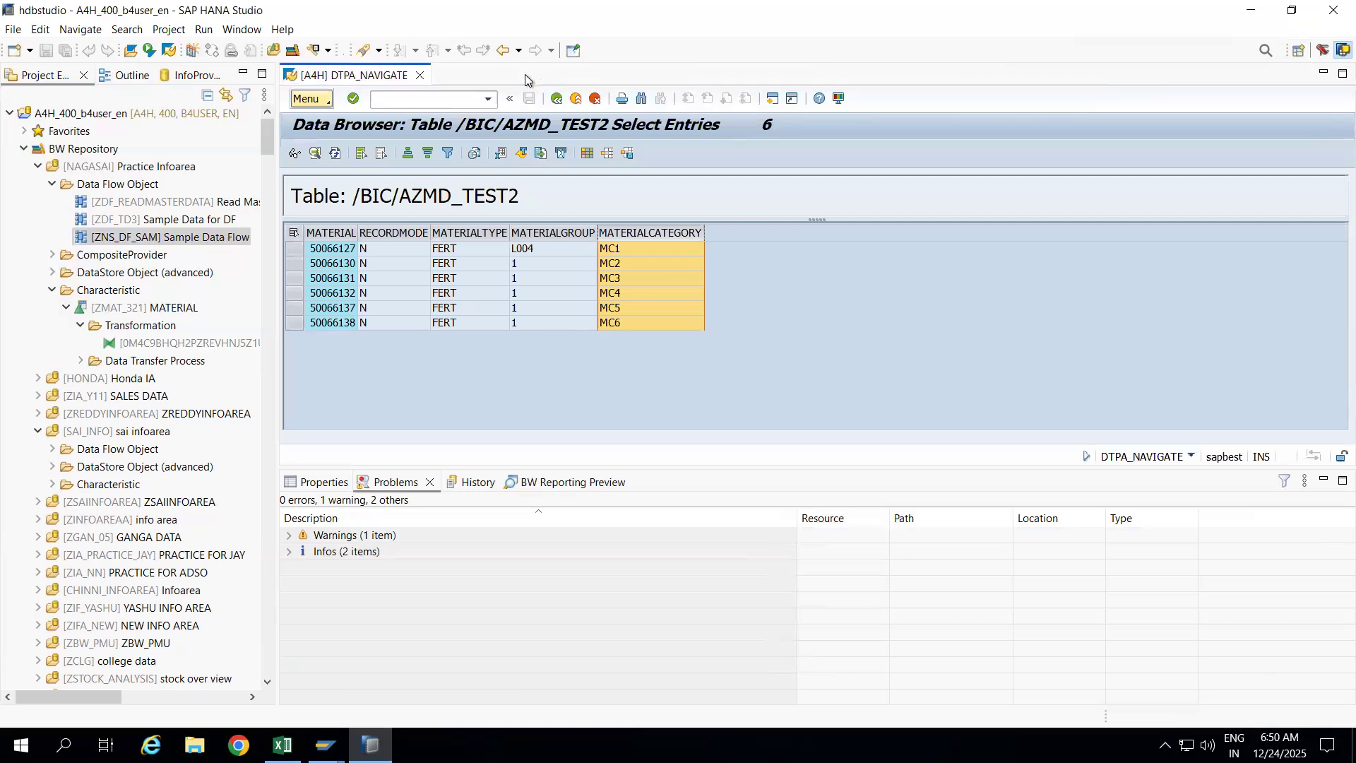
pyautogui.click(419, 76)
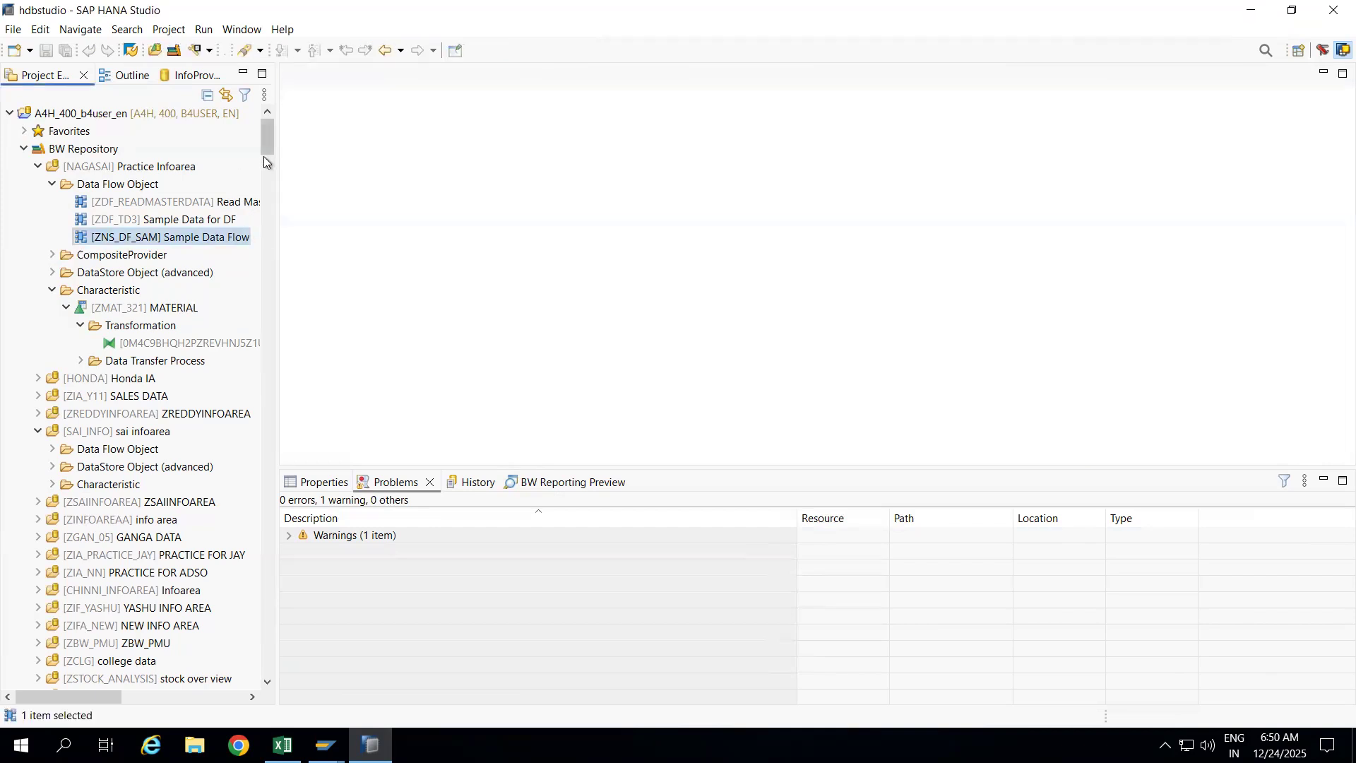
pyautogui.click(181, 207)
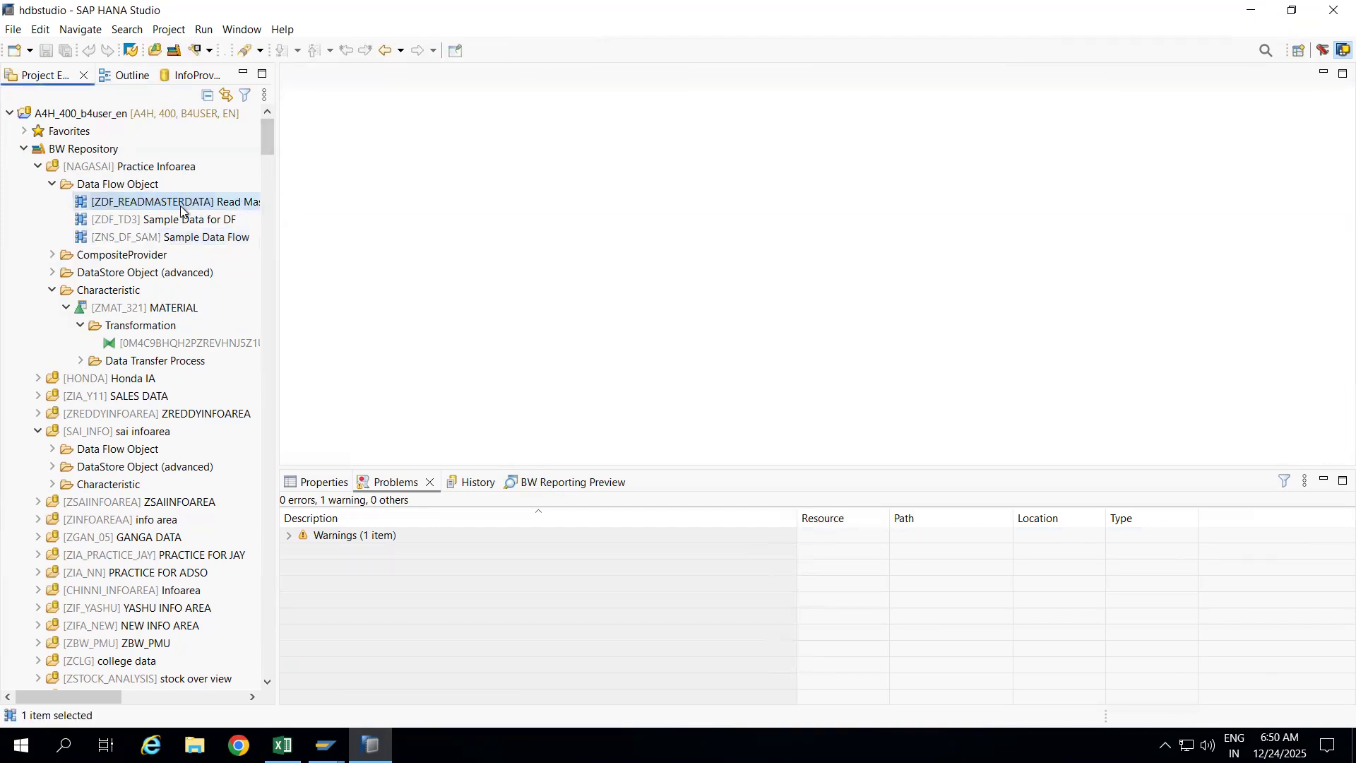
pyautogui.doubleClick(181, 207)
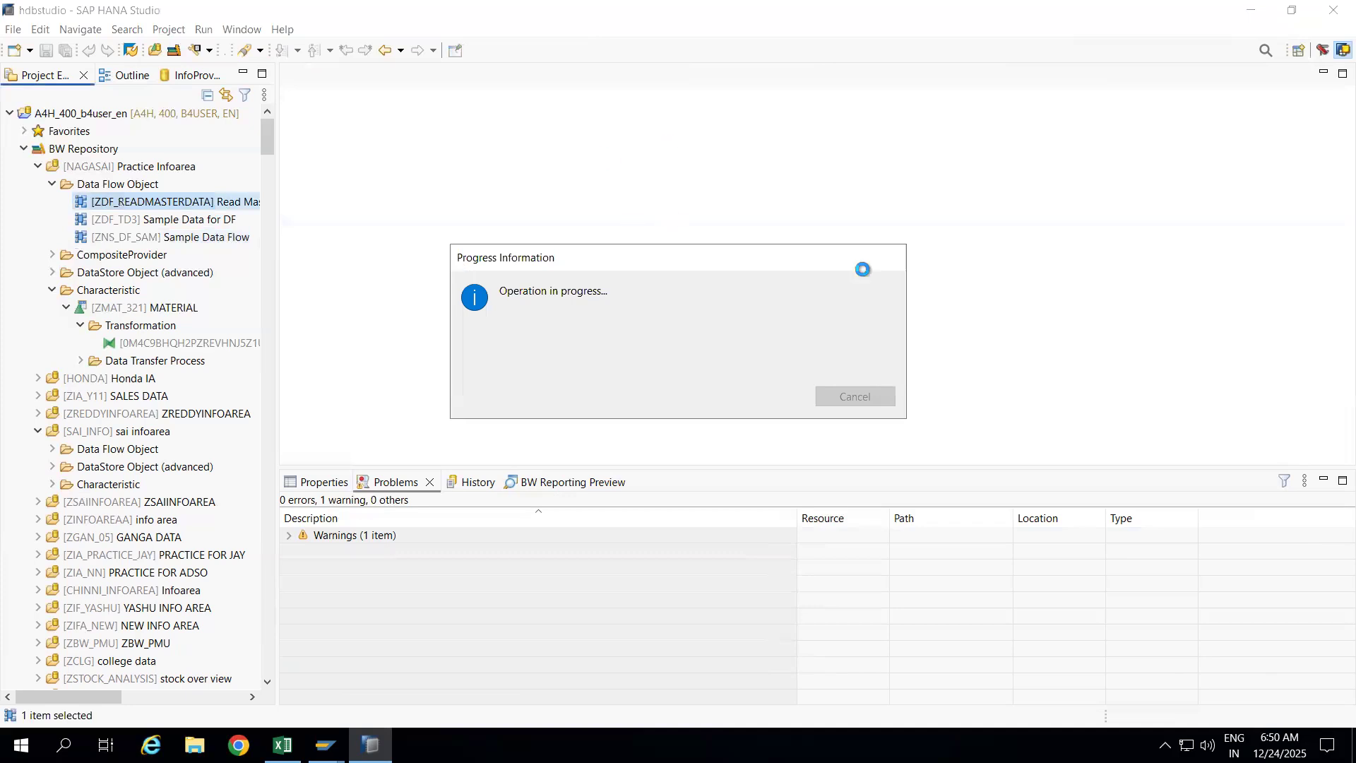
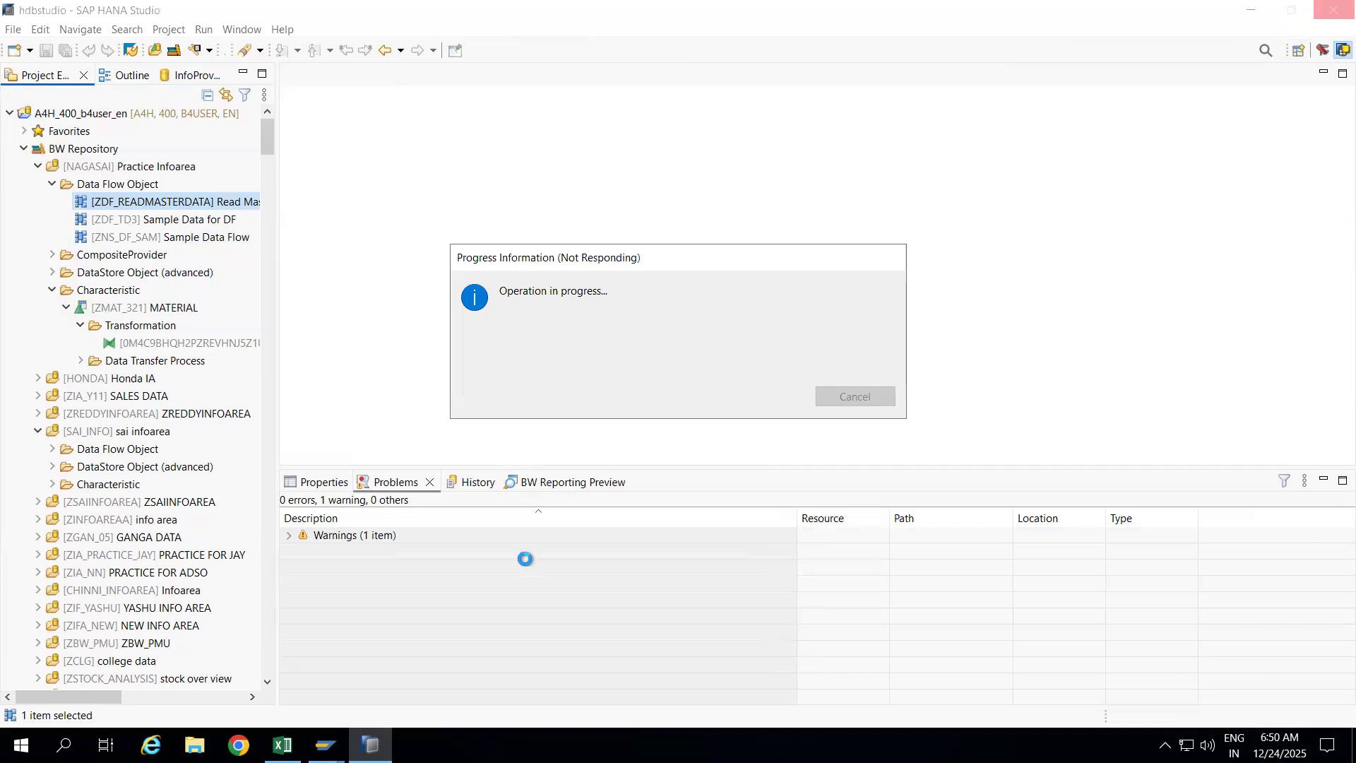
# Step: Return to the Excel workbook, enter S/4HANA in E40 and BW4HANA in G40, and widen column G
pyautogui.hotkey('alt', 'Tab')
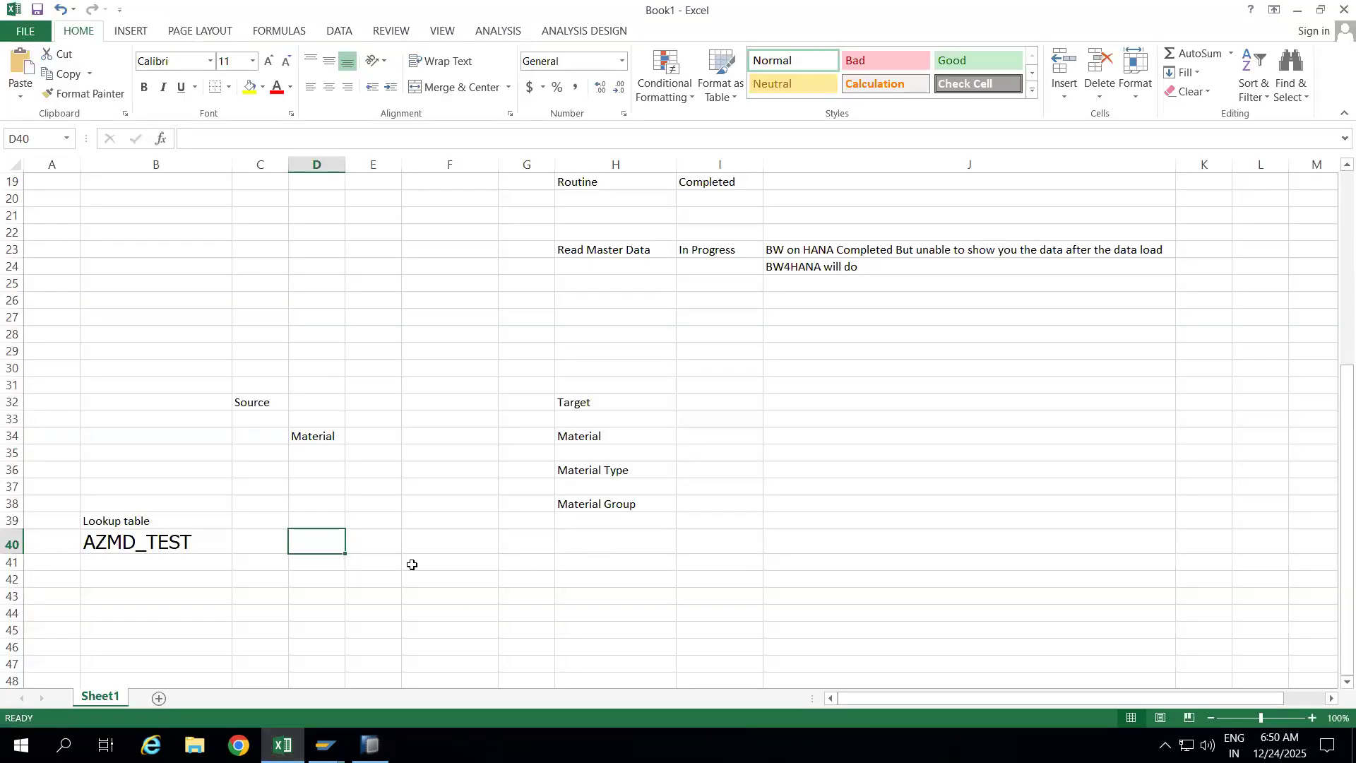
pyautogui.click(361, 539)
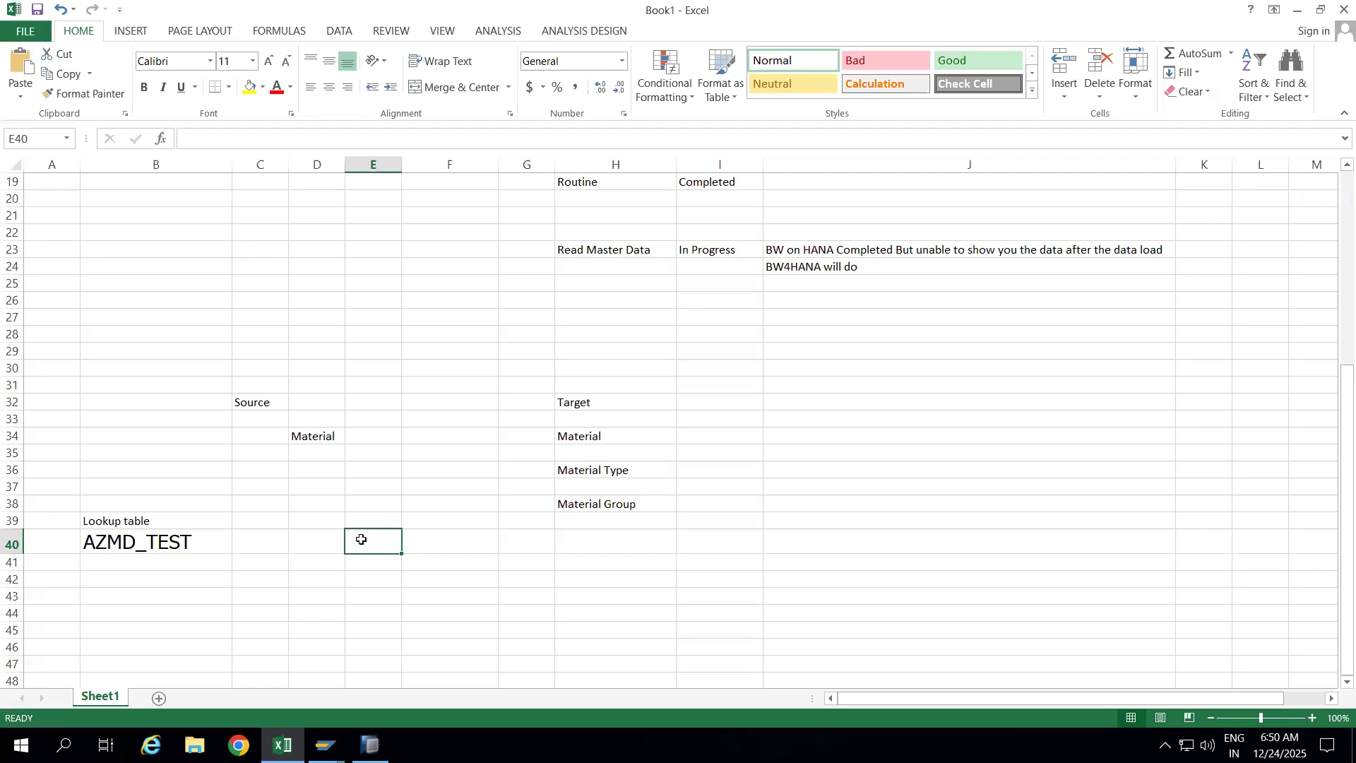
pyautogui.write('S/4HANA')
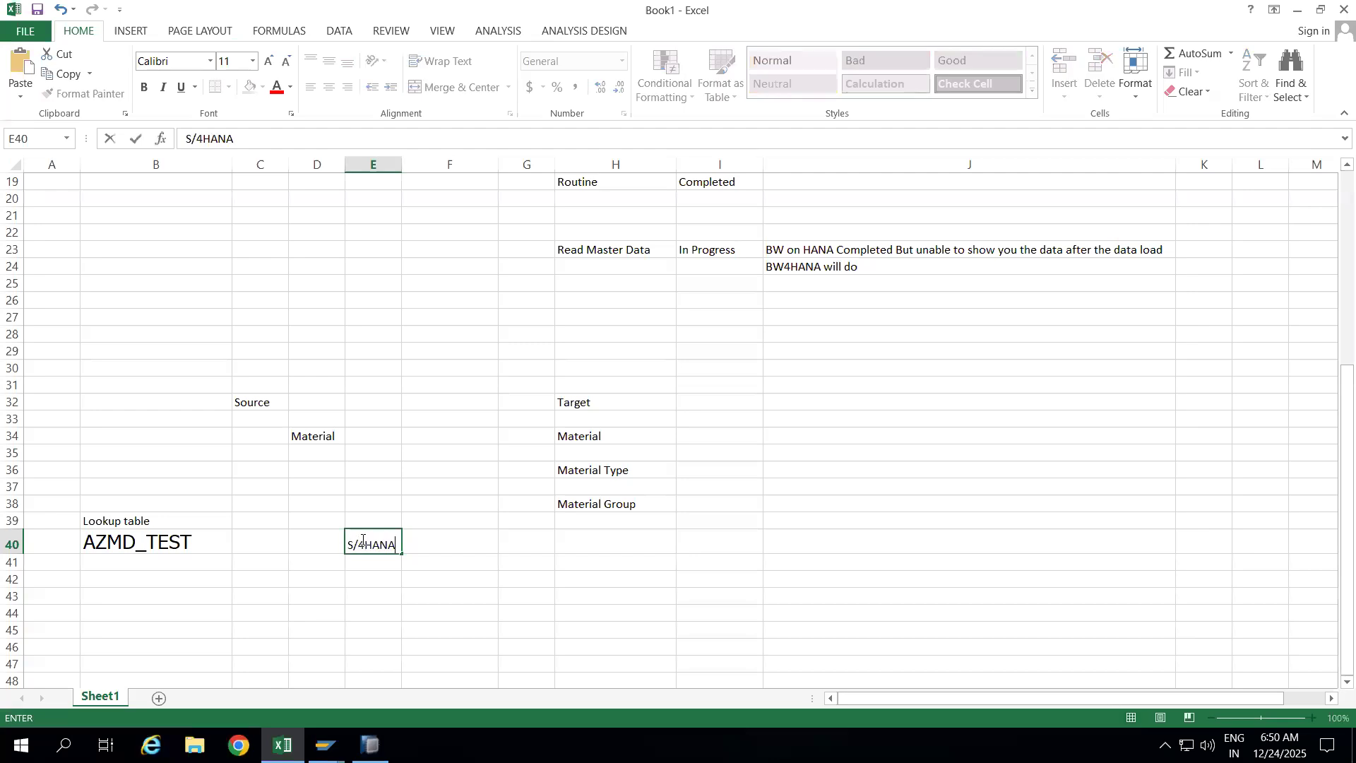
pyautogui.click(523, 541)
pyautogui.write('BW')
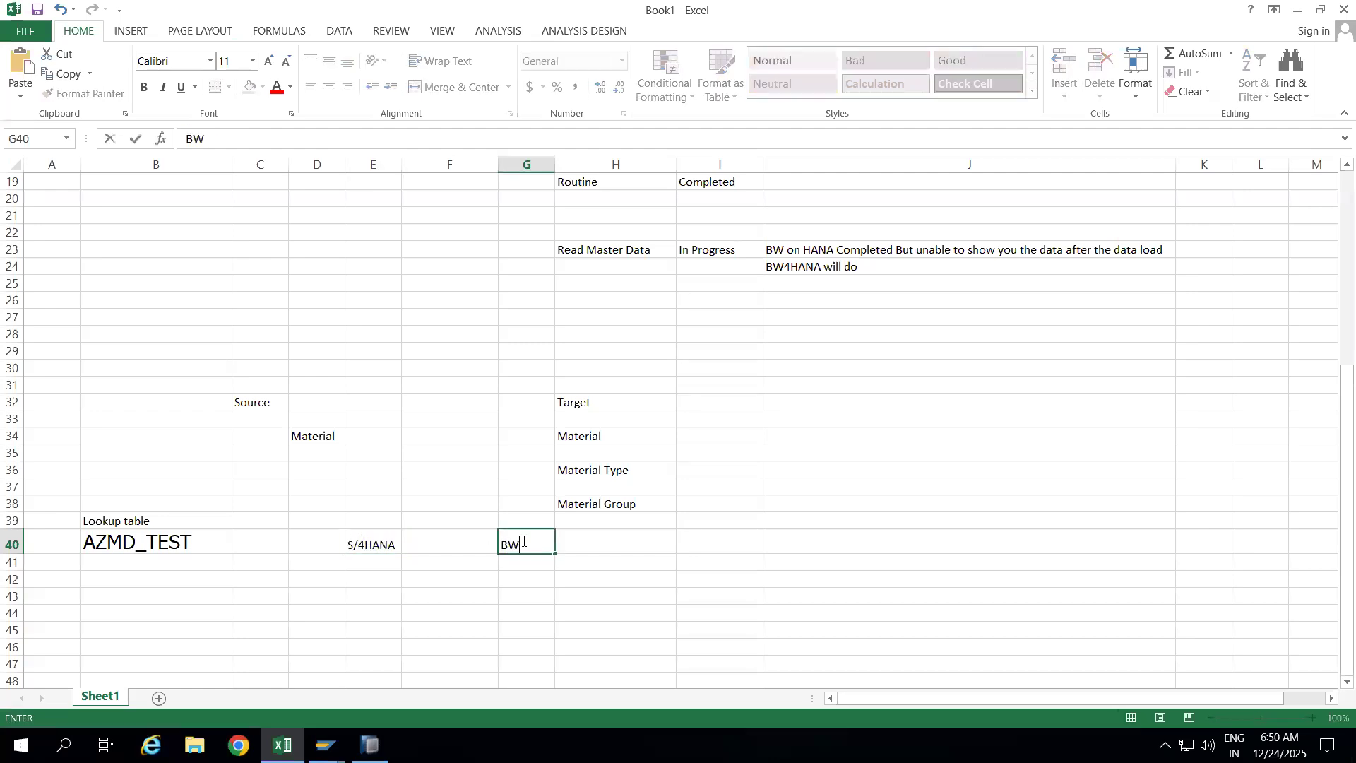
pyautogui.write('4HANA')
pyautogui.click(658, 430)
pyautogui.moveTo(551, 167); pyautogui.dragTo(603, 166)
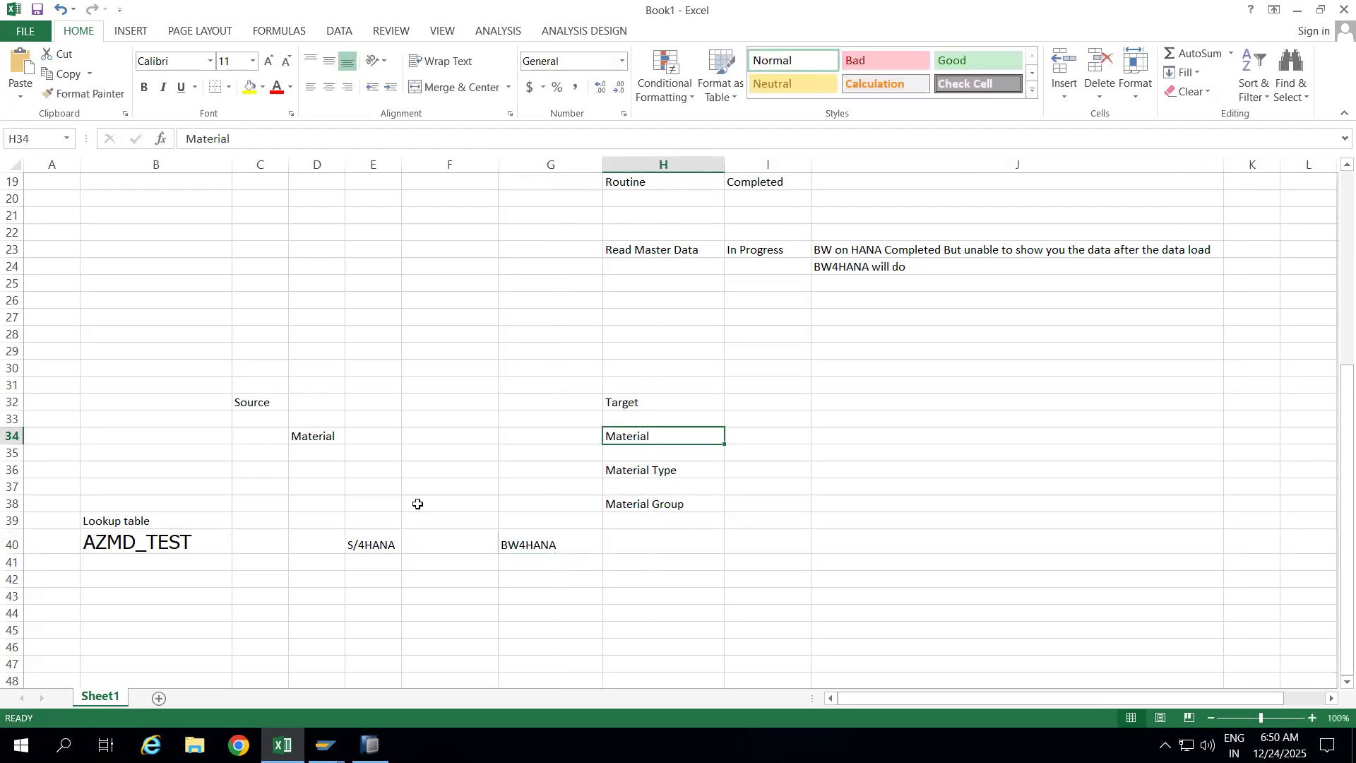
# Step: Enter the DataSource name 2LIS_11_VAITM in cell E41 under S/4HANA and widen column E to fit it
pyautogui.click(365, 562)
pyautogui.write('2LIS_11_VAITM')
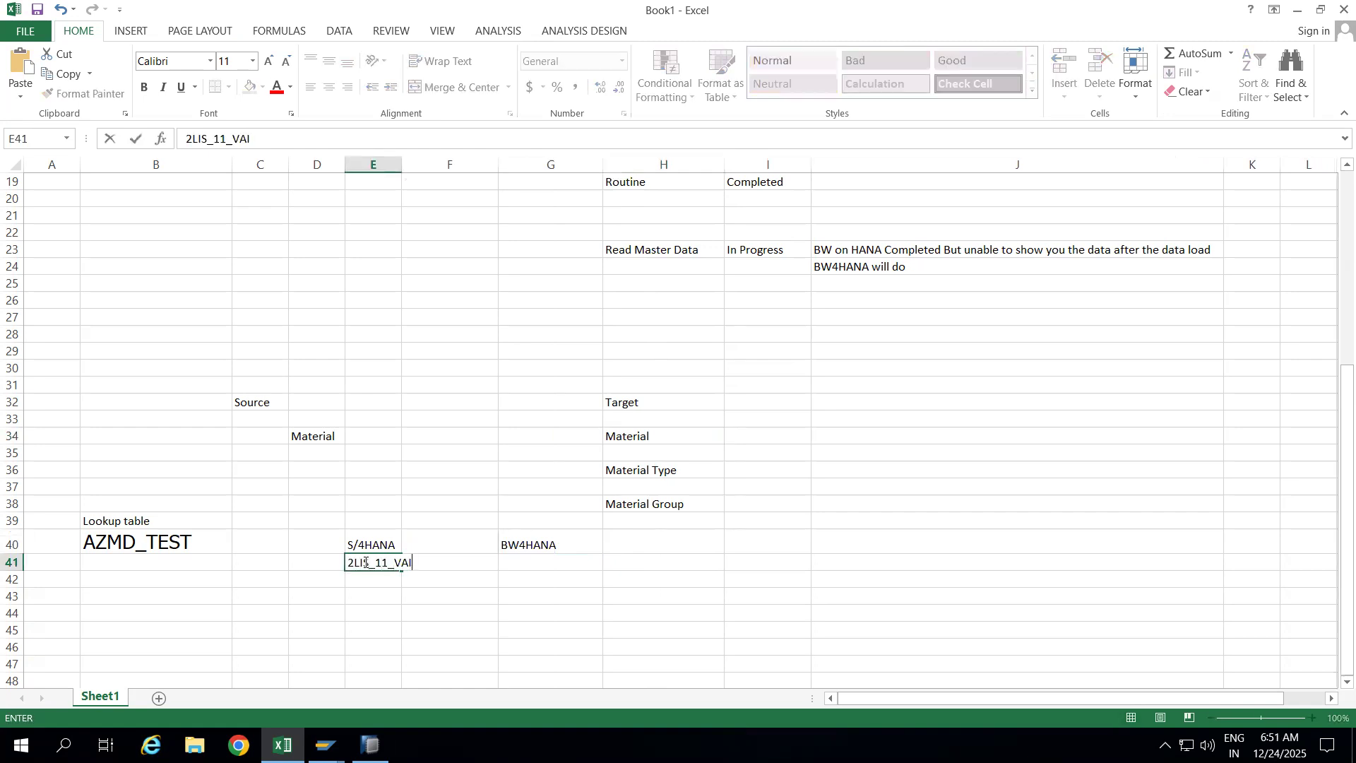
pyautogui.click(454, 593)
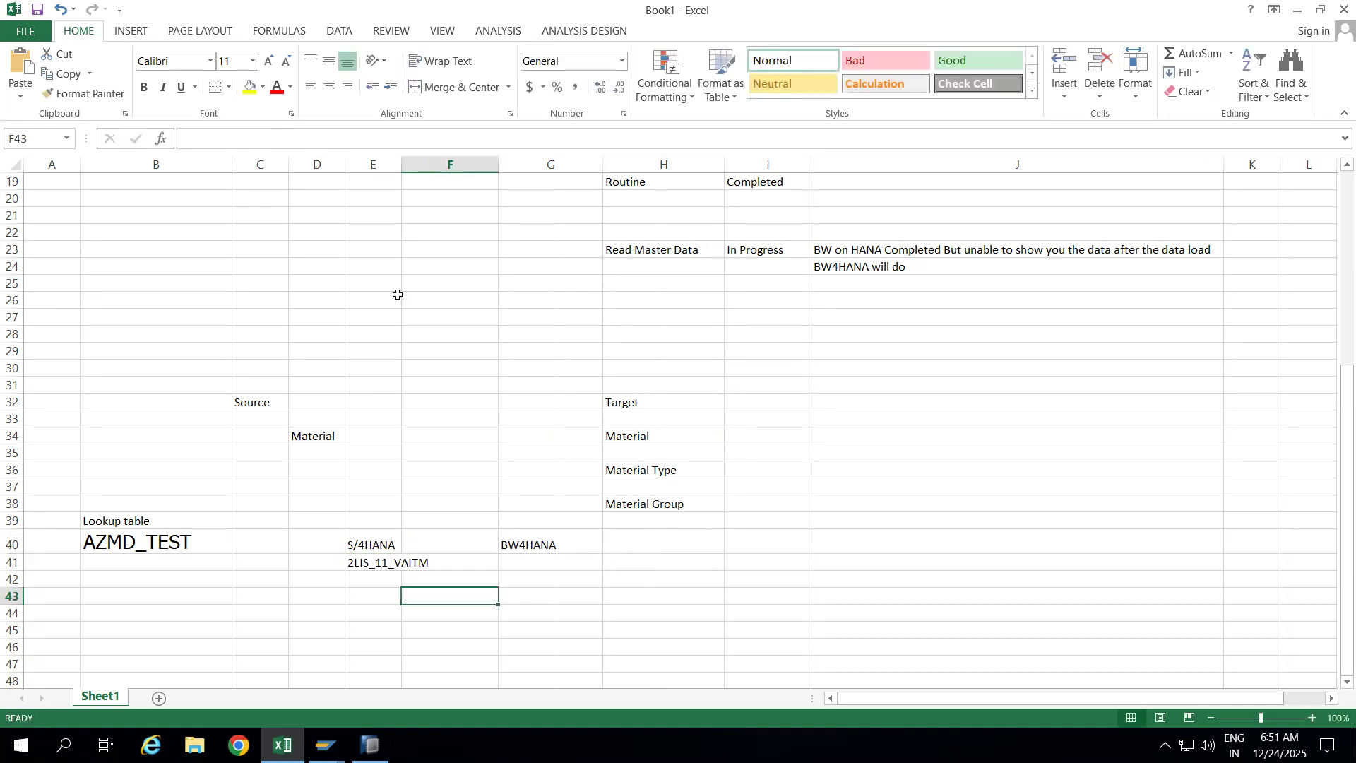
pyautogui.moveTo(433, 160); pyautogui.dragTo(457, 162)
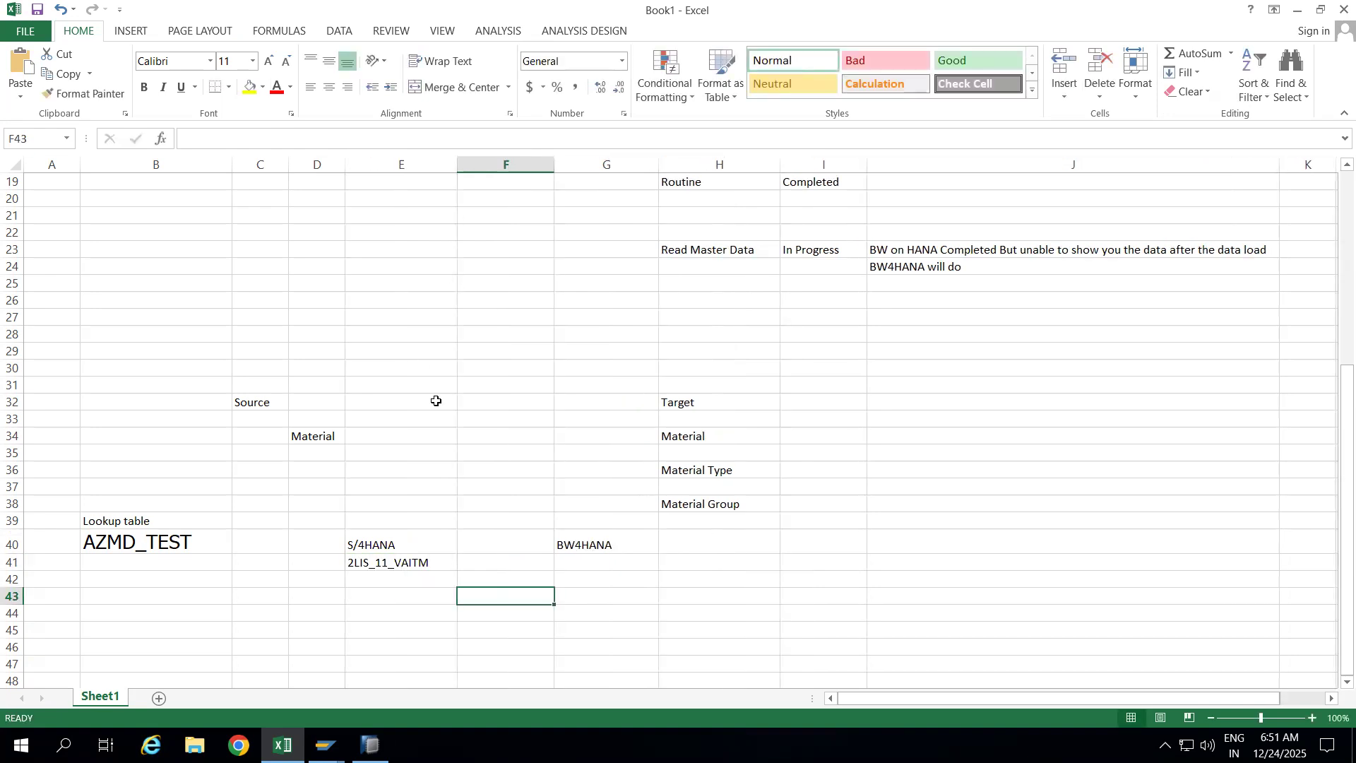
# Step: Enter Material in cell E43 as the source field below 2LIS_11_VAITM
pyautogui.click(384, 596)
pyautogui.write('M')
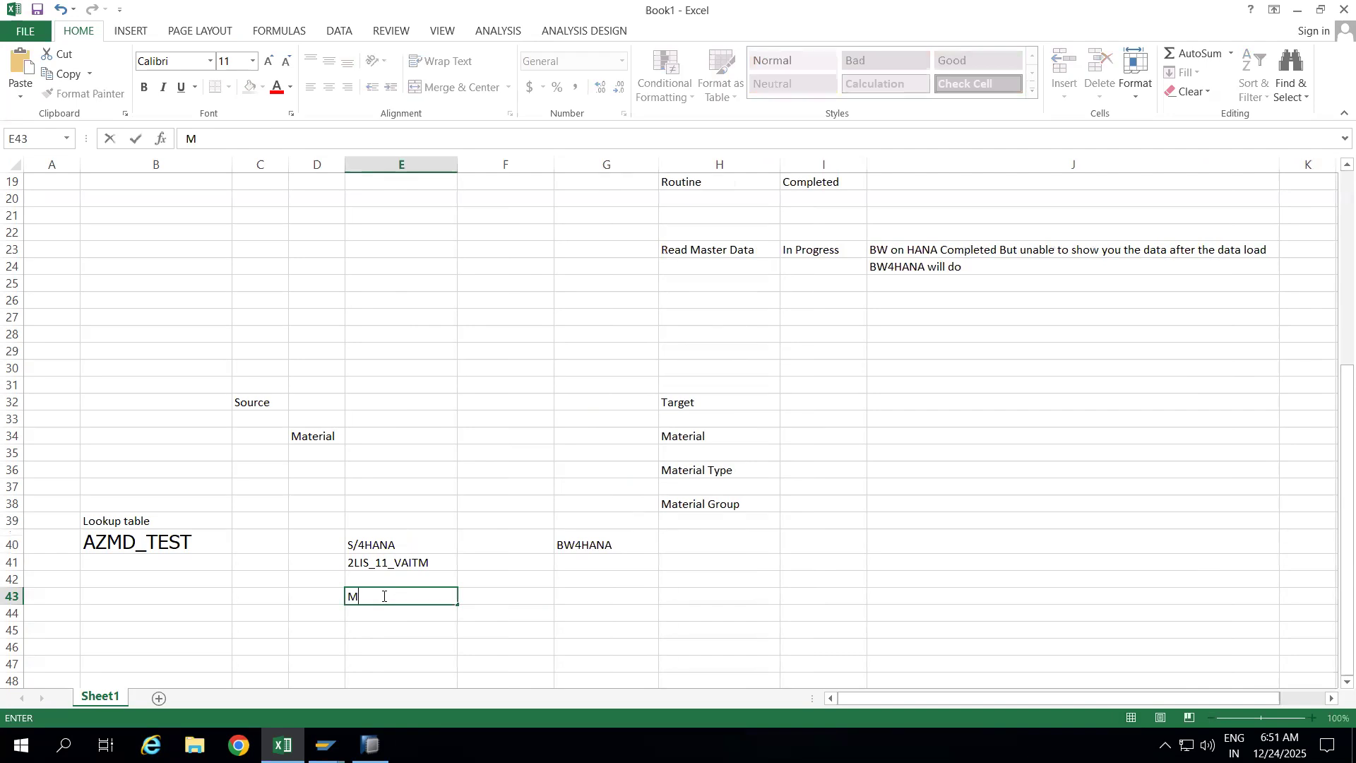
pyautogui.write('aterial')
pyautogui.click(512, 580)
pyautogui.click(431, 597)
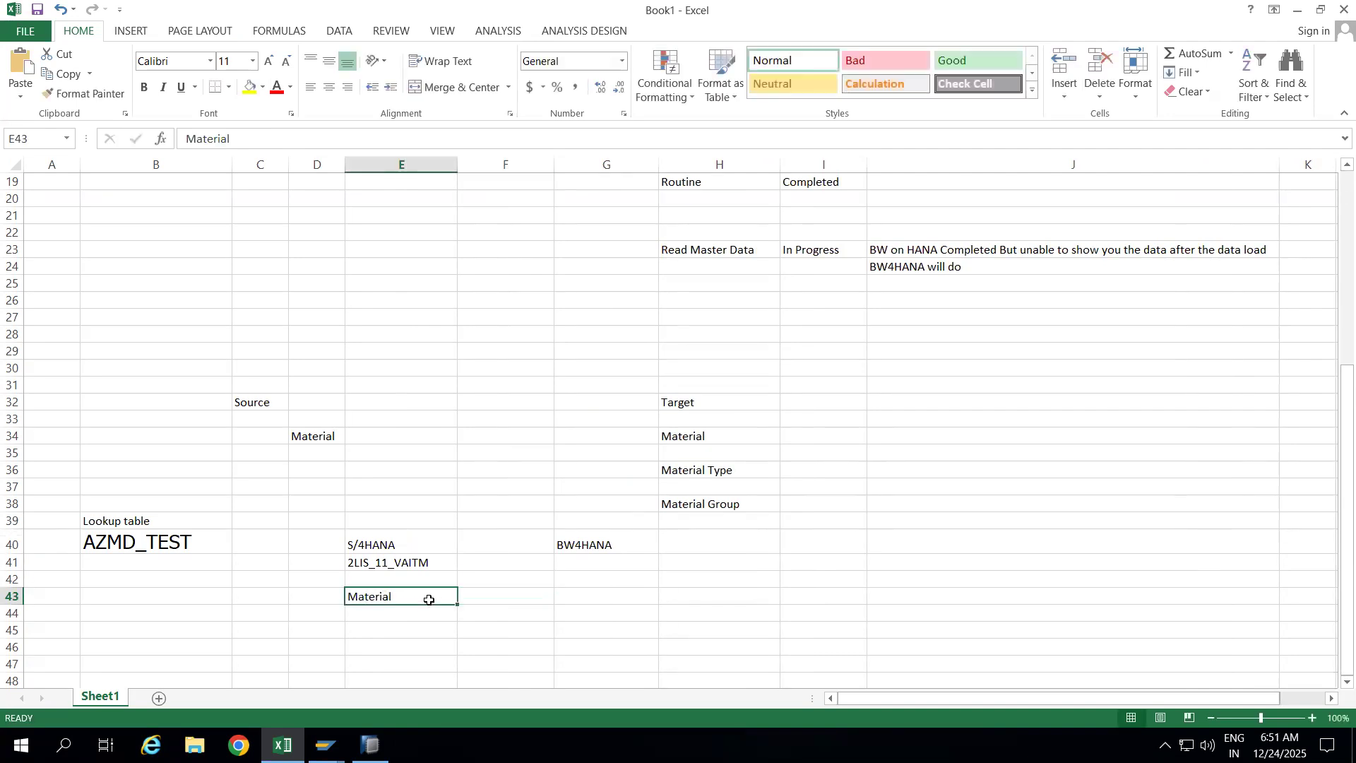
pyautogui.click(169, 533)
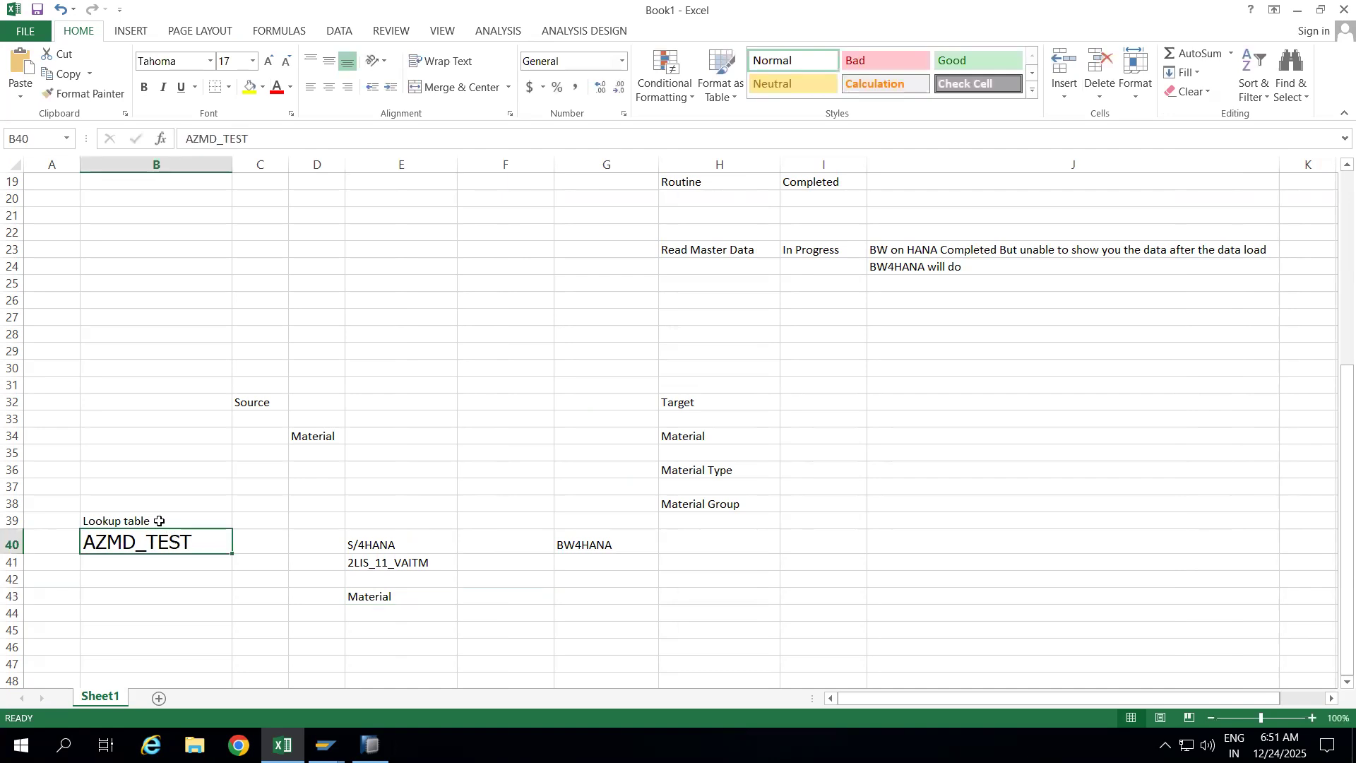
# Step: Enter the target fields Material Group in G43 and Material Type in G44 below BW4HANA
pyautogui.click(581, 596)
pyautogui.write('Mater')
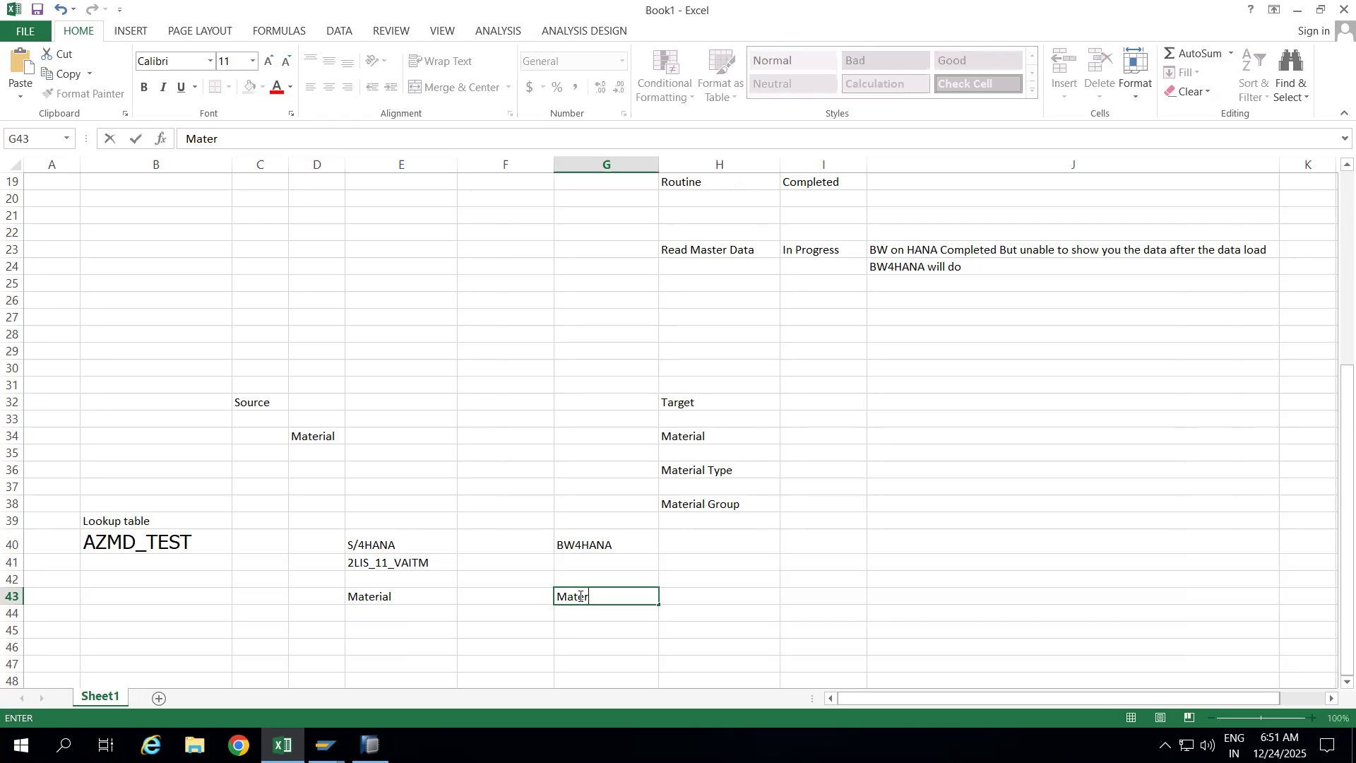
pyautogui.write('ial Group')
pyautogui.click(590, 613)
pyautogui.write('Material Type')
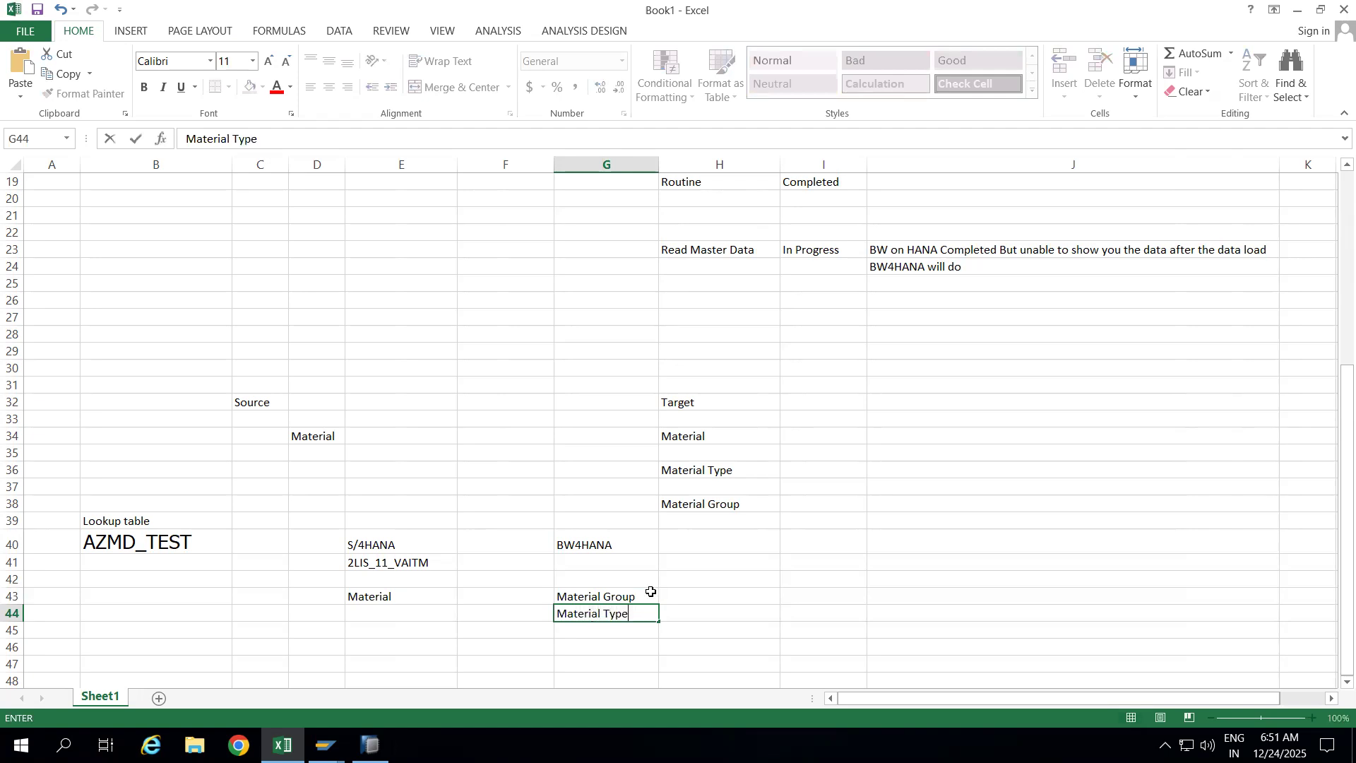
pyautogui.click(696, 580)
pyautogui.click(153, 520)
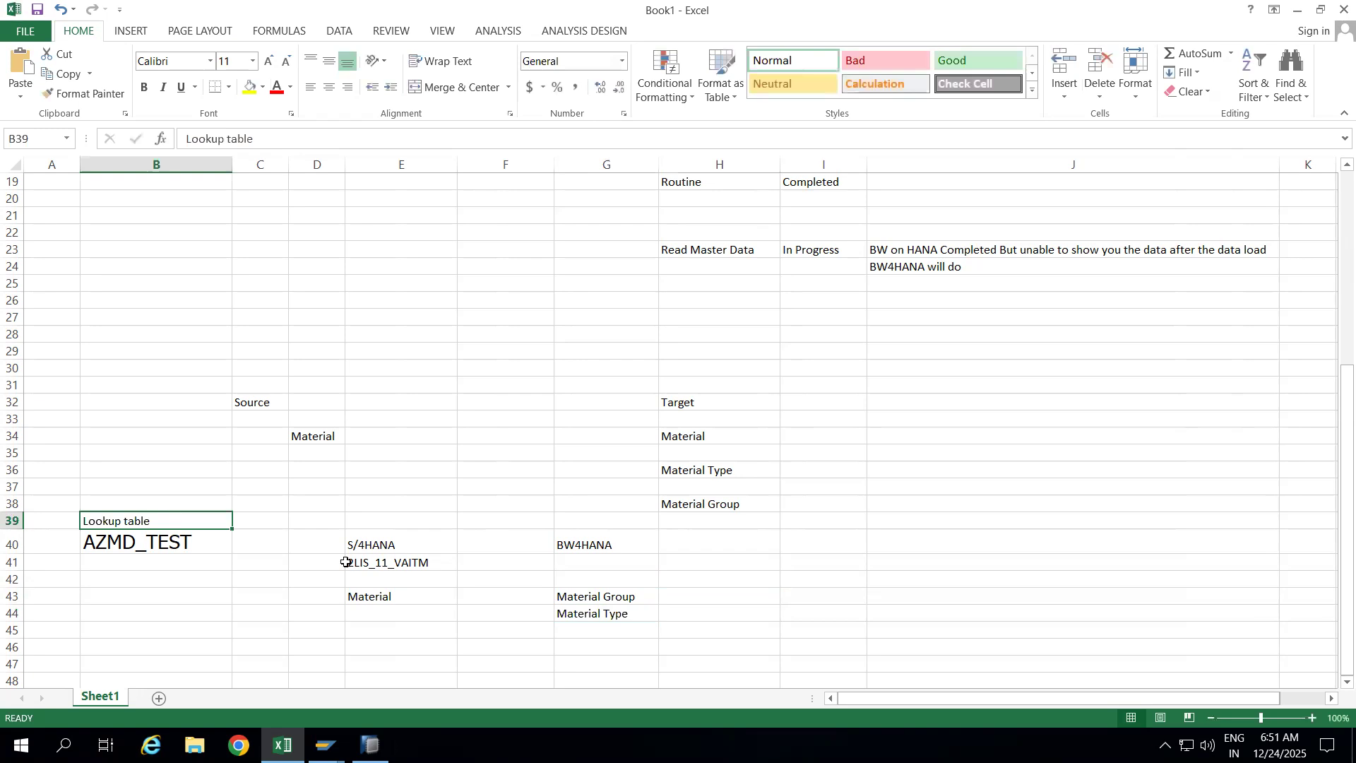
pyautogui.click(367, 549)
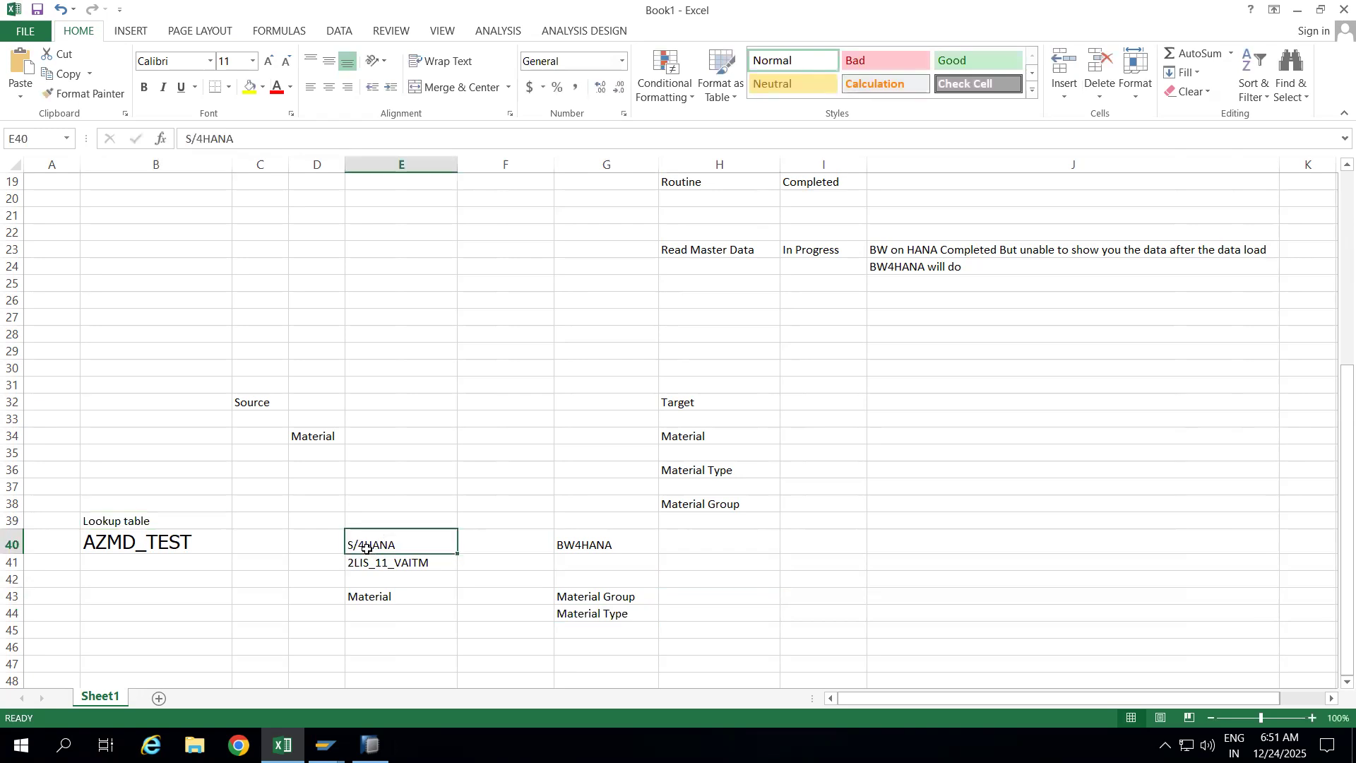
pyautogui.click(593, 555)
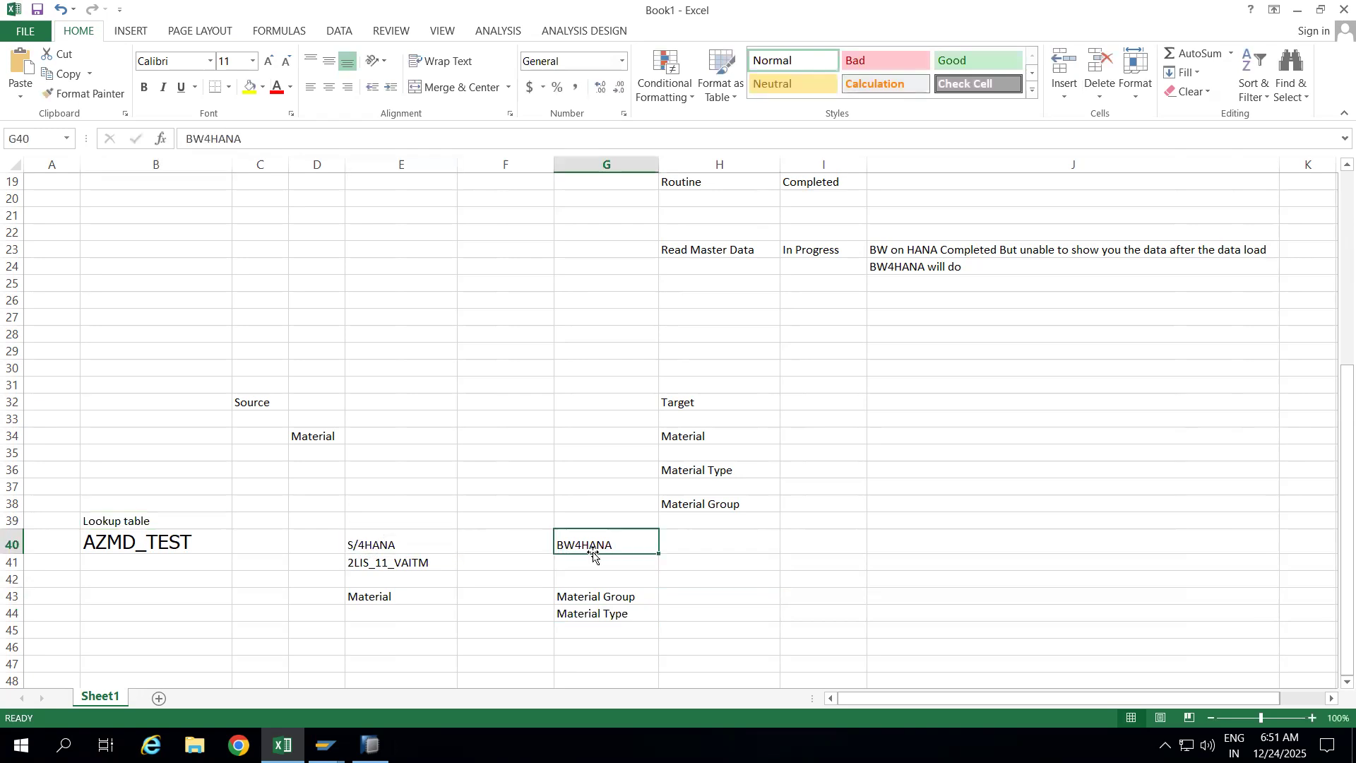
pyautogui.click(175, 535)
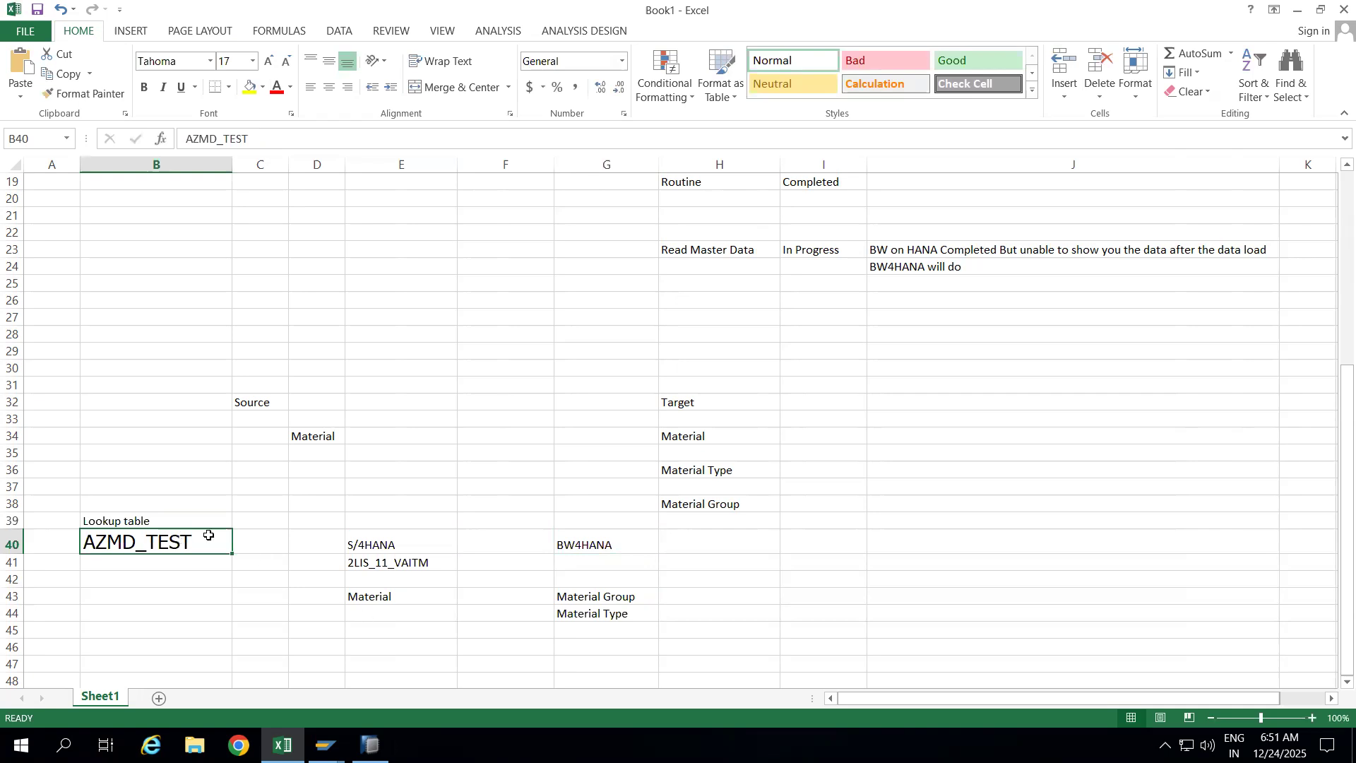
# Step: Point out the target fields Material Group and Material Type, the source field Material and the lookup table label in the worksheet
pyautogui.click(593, 600)
pyautogui.click(600, 613)
pyautogui.click(388, 593)
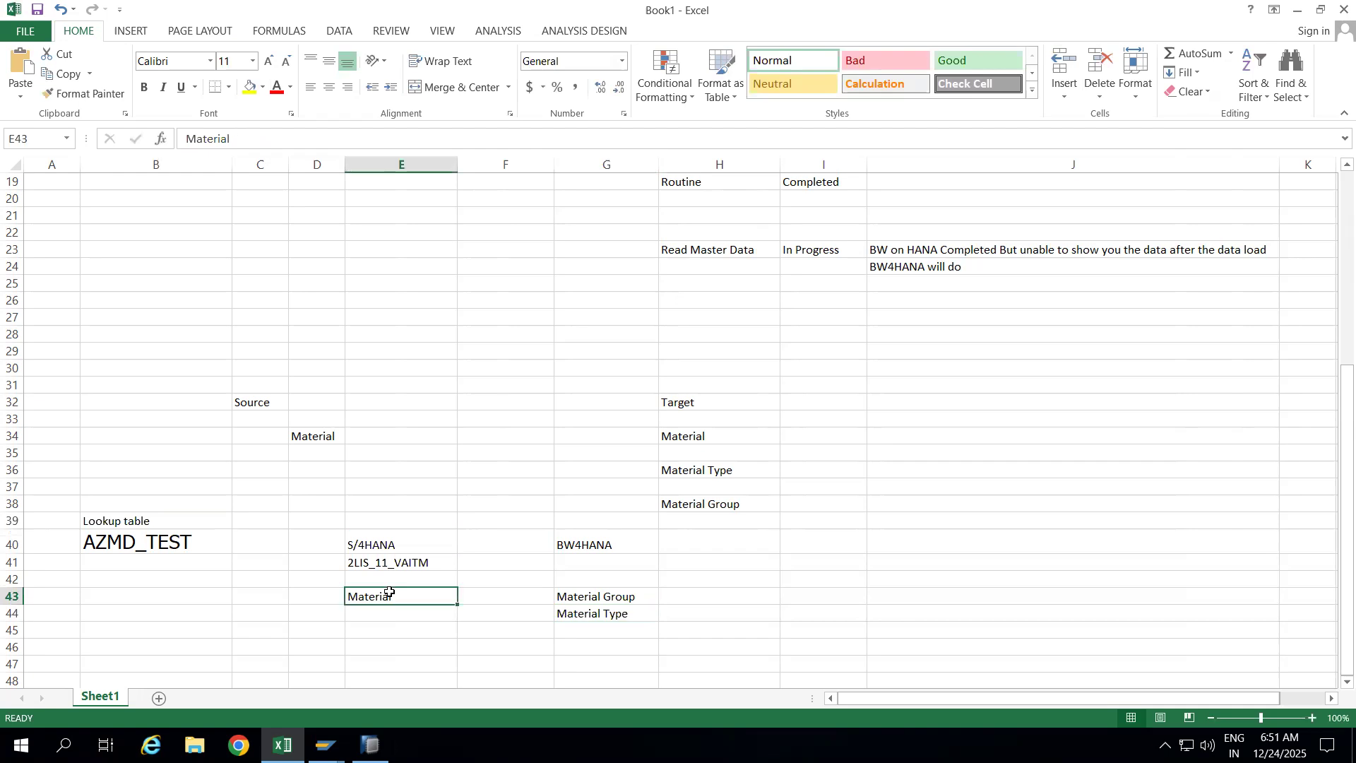
pyautogui.click(191, 515)
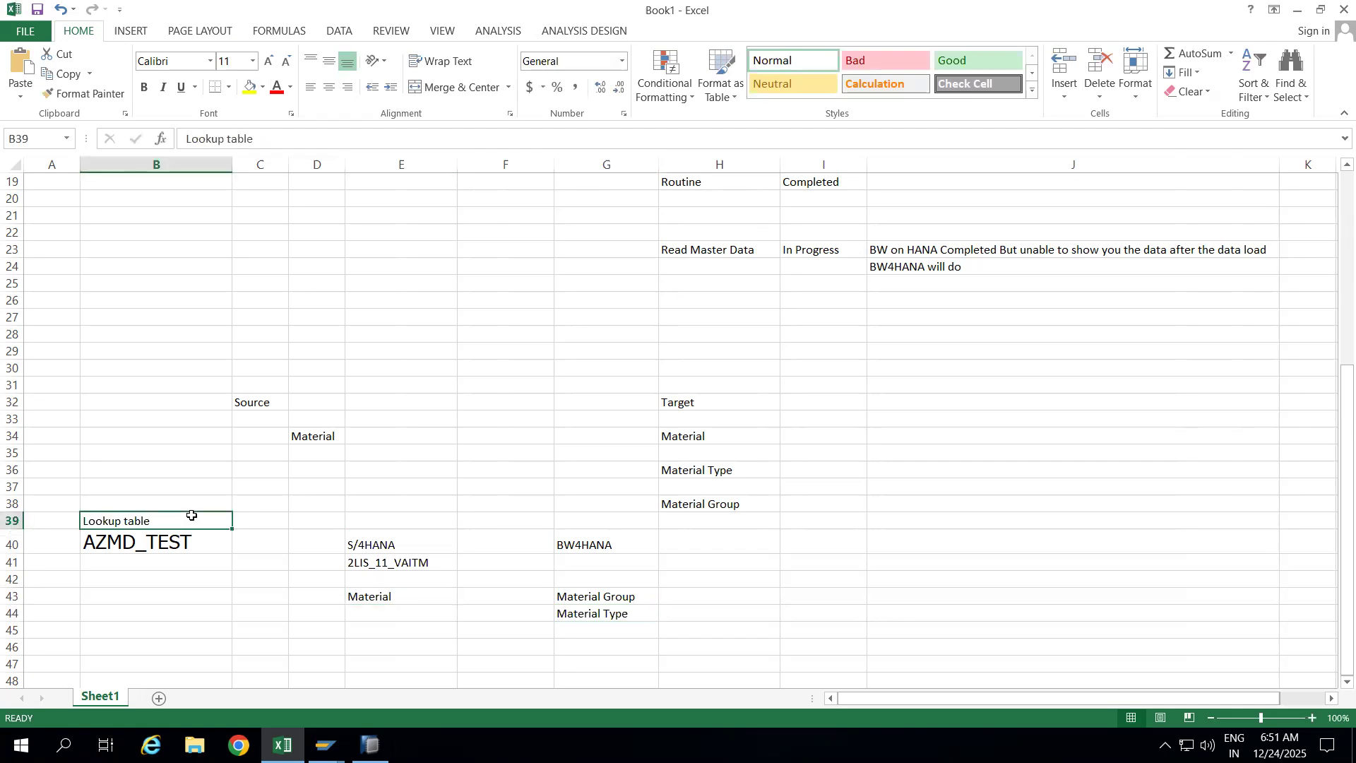
pyautogui.click(610, 611)
# Step: Switch to SAP HANA Studio and open the rules of the ZADSO55 transformation in data flow ZDF_READMASTERDATA
pyautogui.hotkey('alt', 'Tab')
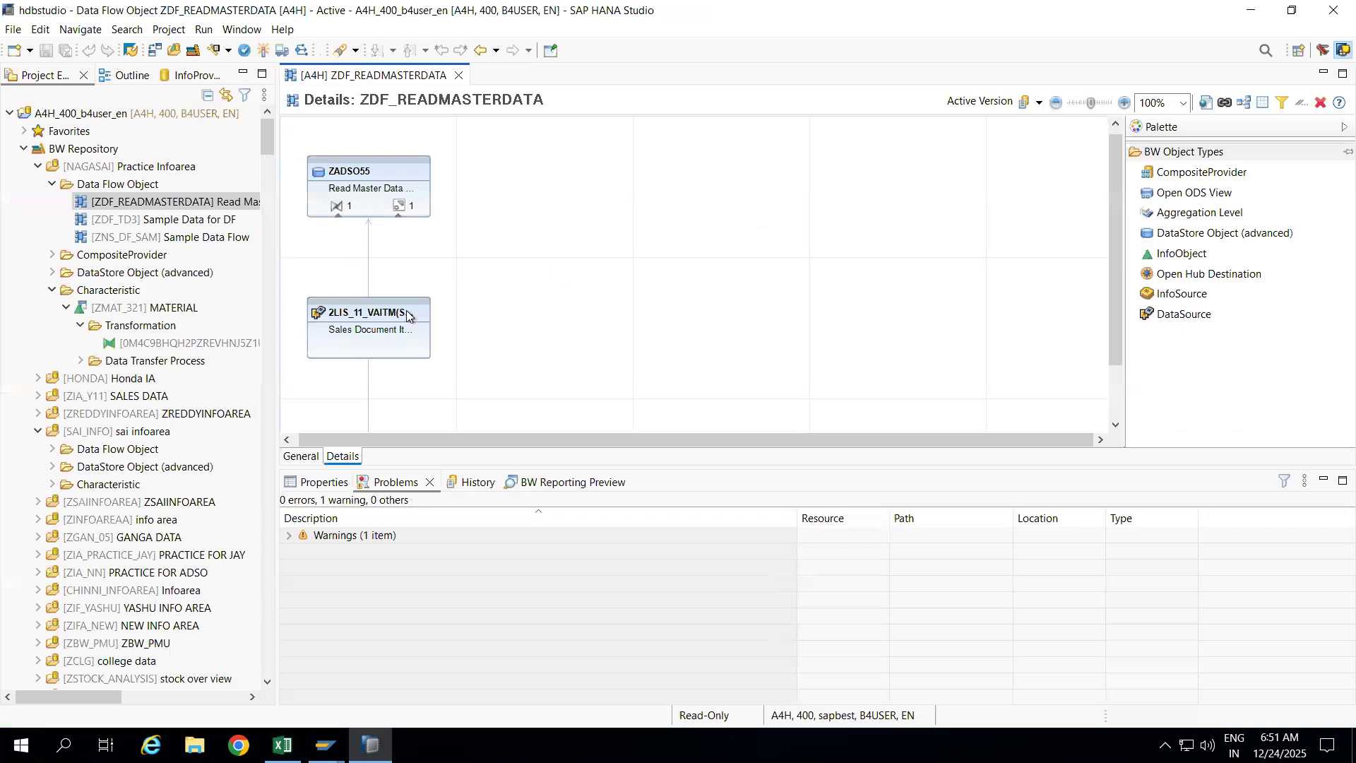
pyautogui.click(340, 206)
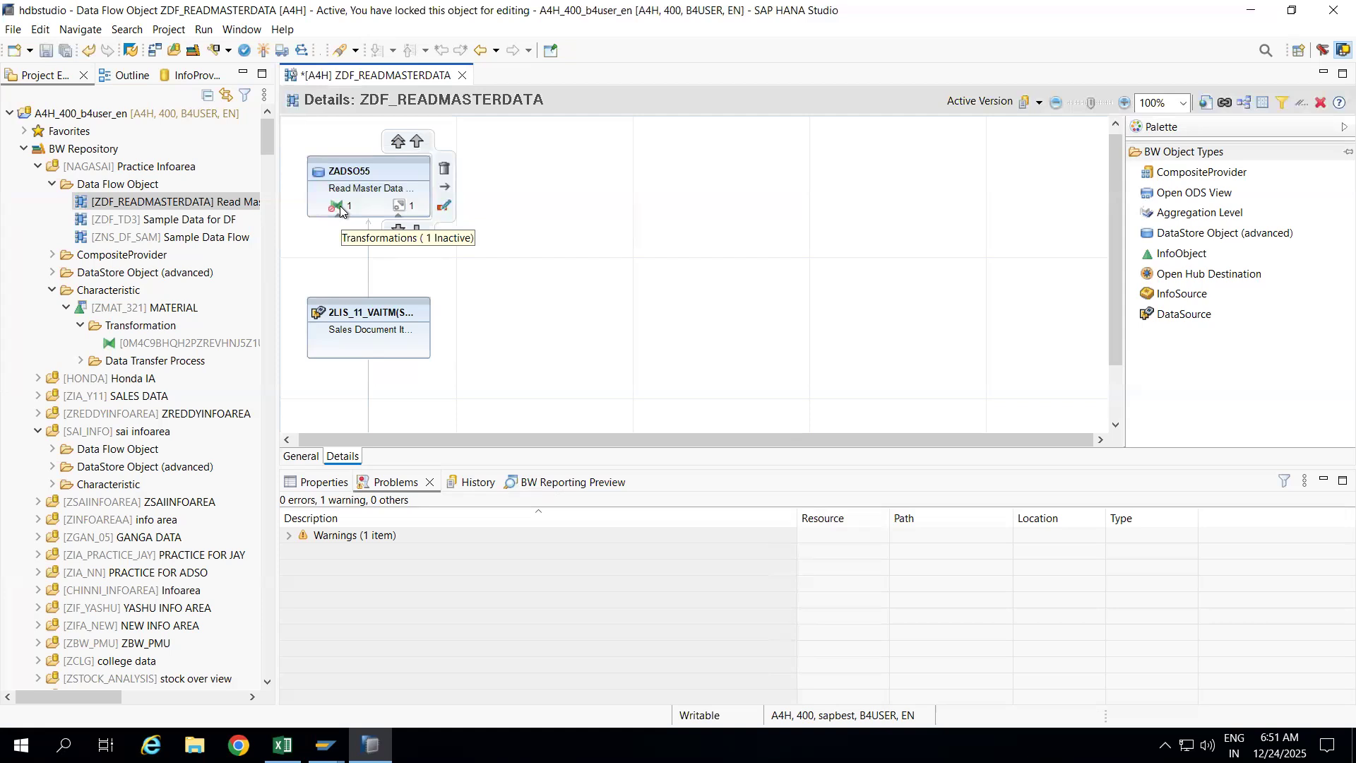
pyautogui.click(338, 207)
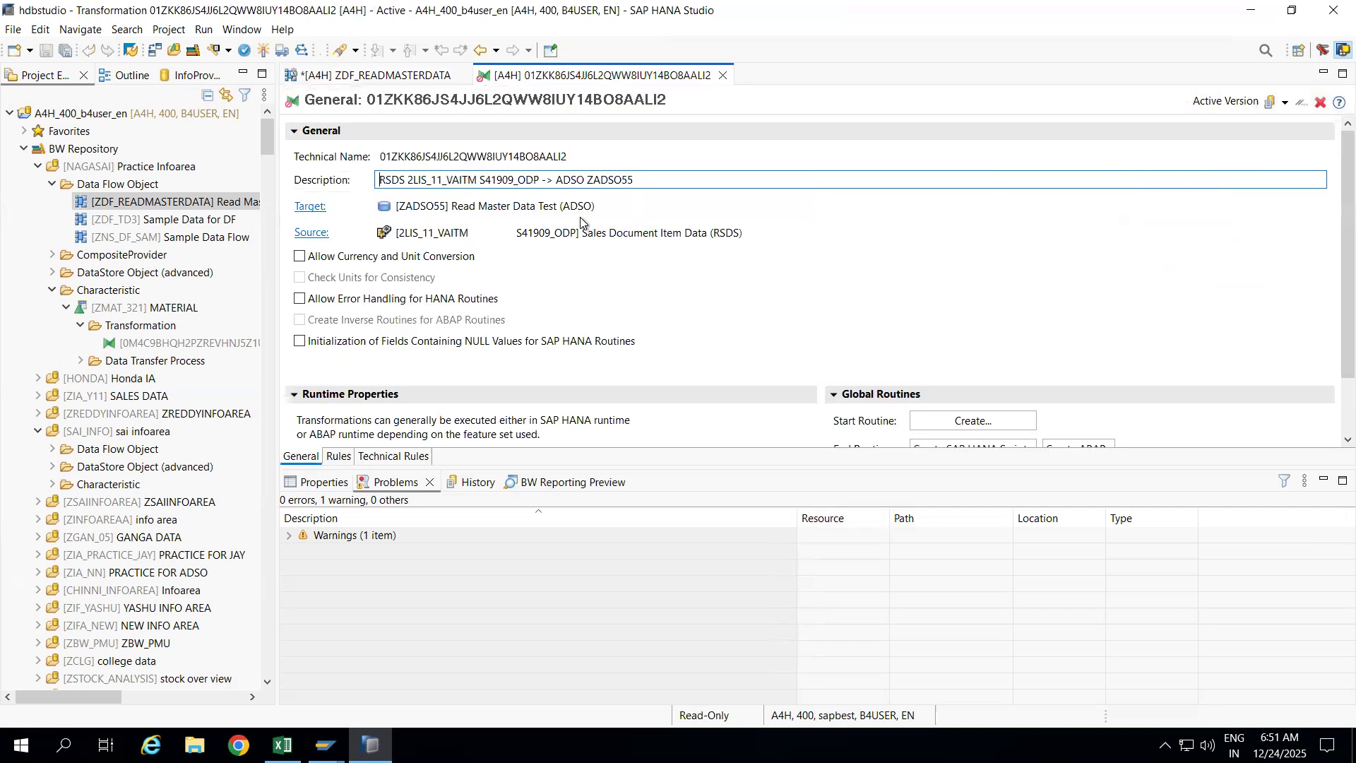
pyautogui.click(339, 457)
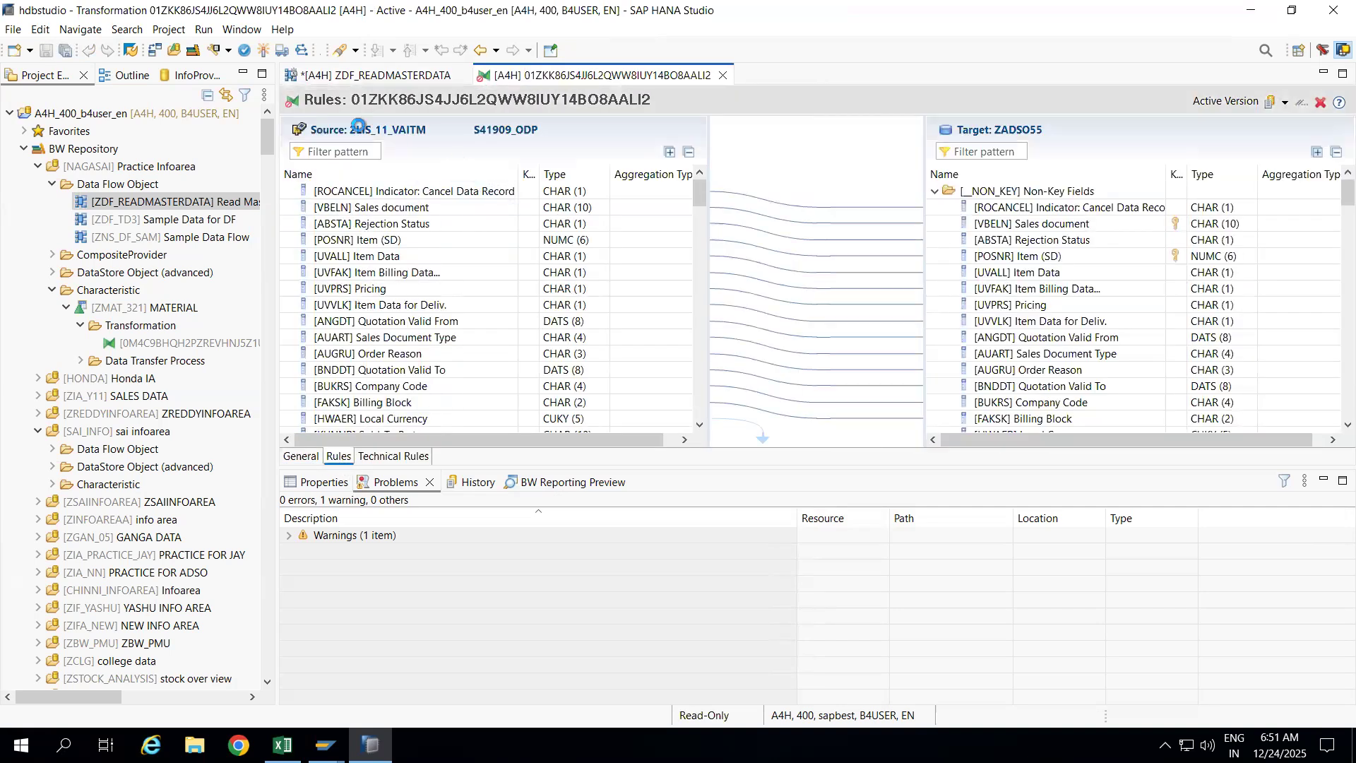
# Step: Search the 2LIS_11_VAITM source fields for matnr and clear the filter
pyautogui.click(334, 153)
pyautogui.write('matnr')
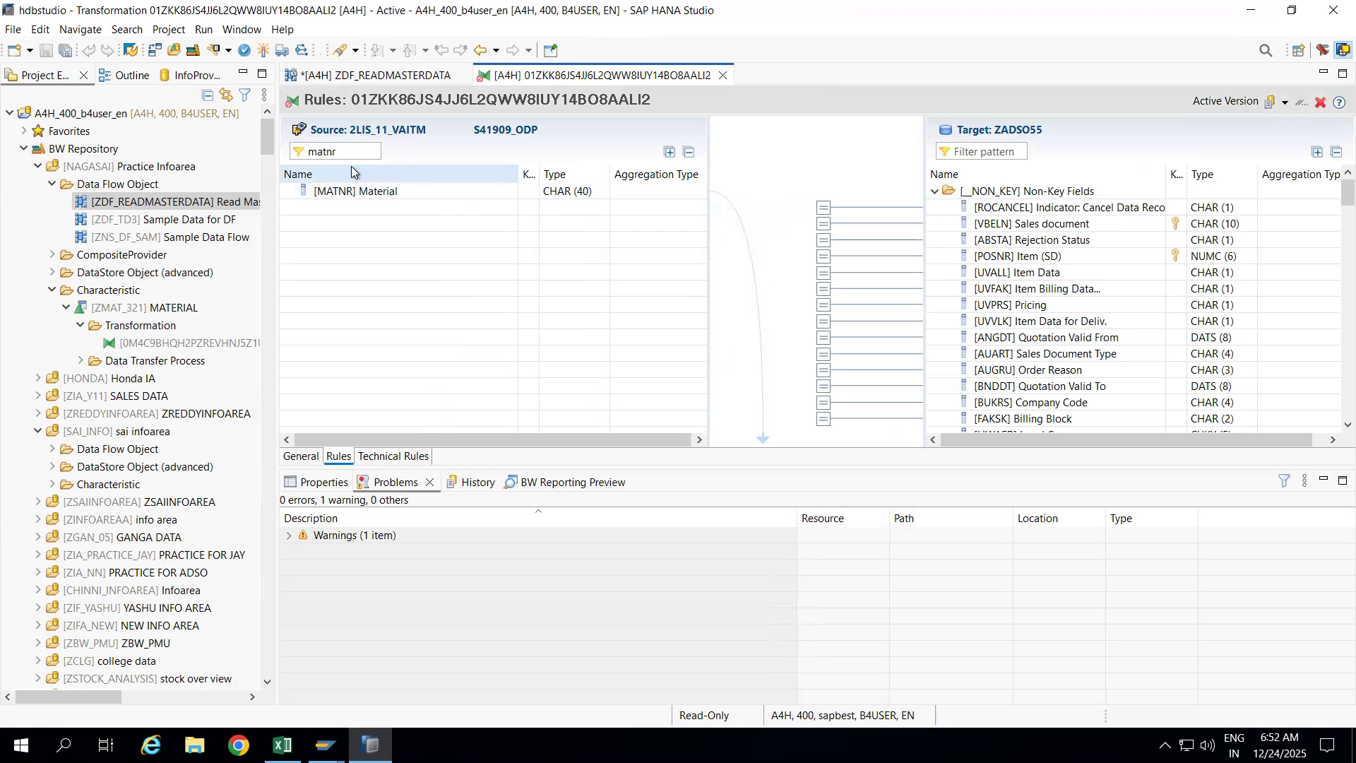
pyautogui.press('BackSpace')
pyautogui.press('BackSpace')
pyautogui.press('BackSpace')
pyautogui.press('BackSpace')
pyautogui.press('BackSpace')
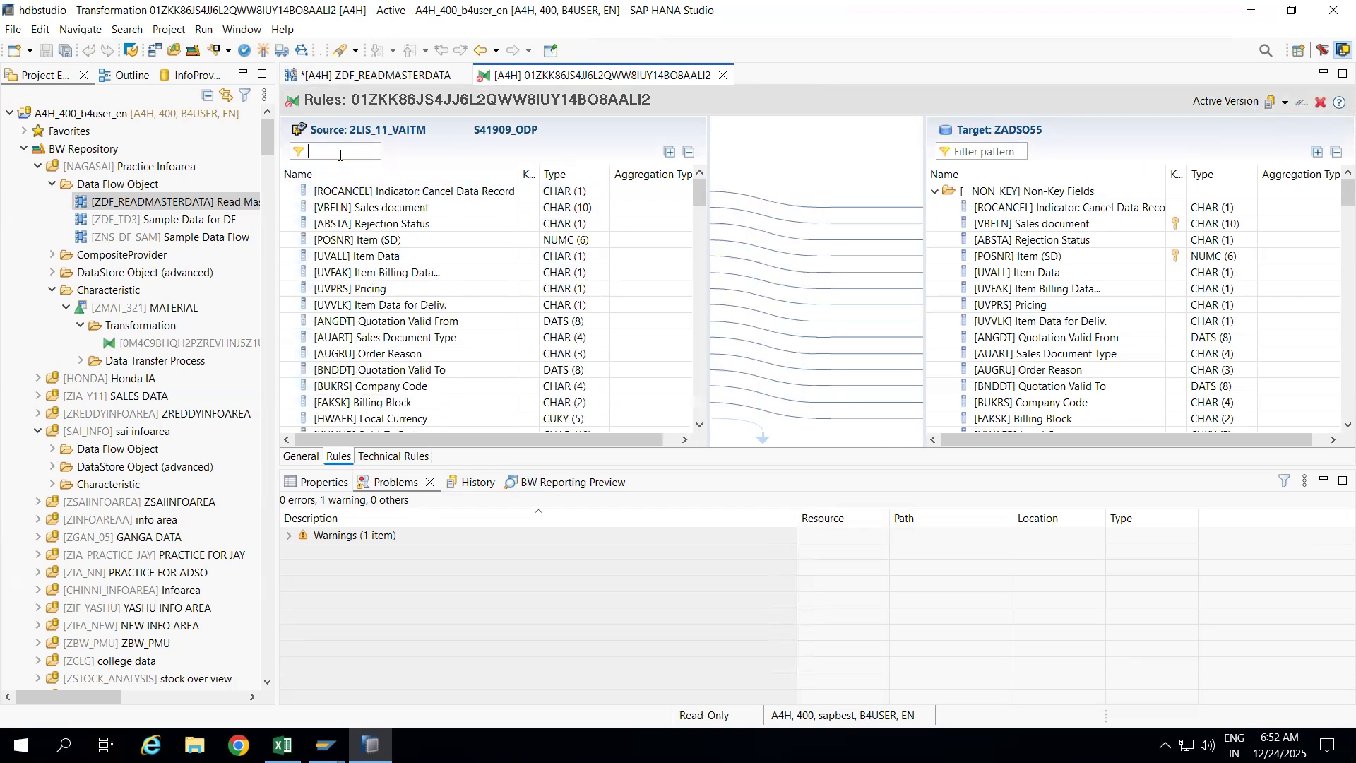
# Step: Filter the source fields by mat, select MATKL Material Group, and shorten the filter to ma
pyautogui.write('m')
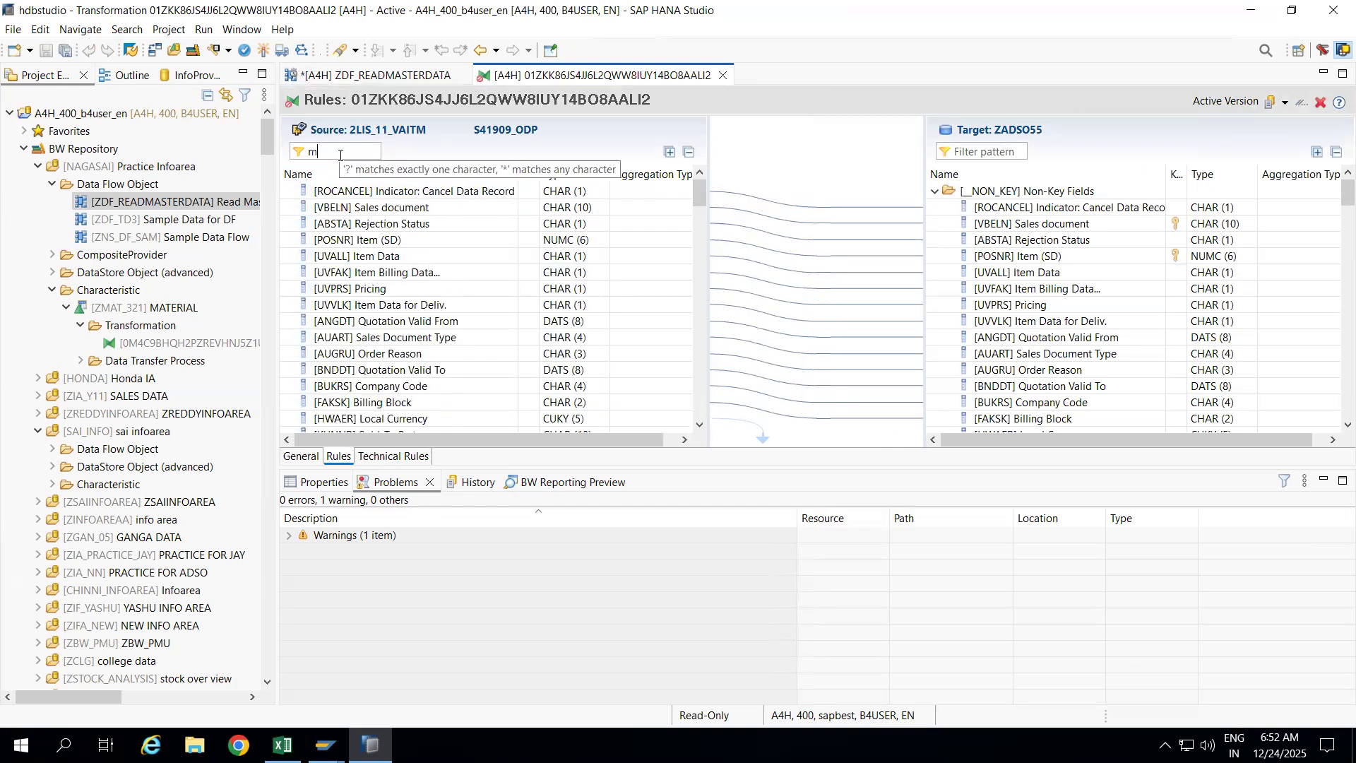
pyautogui.write('a')
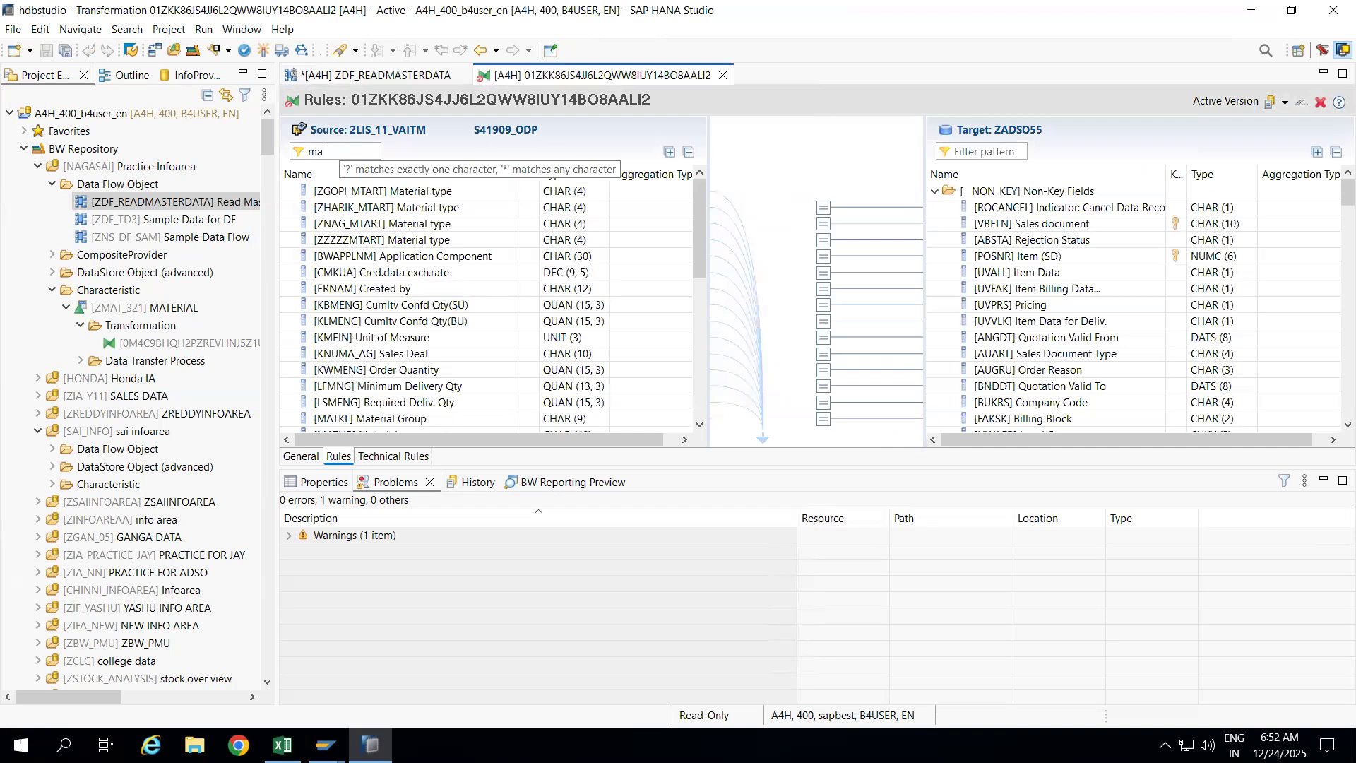
pyautogui.write('t')
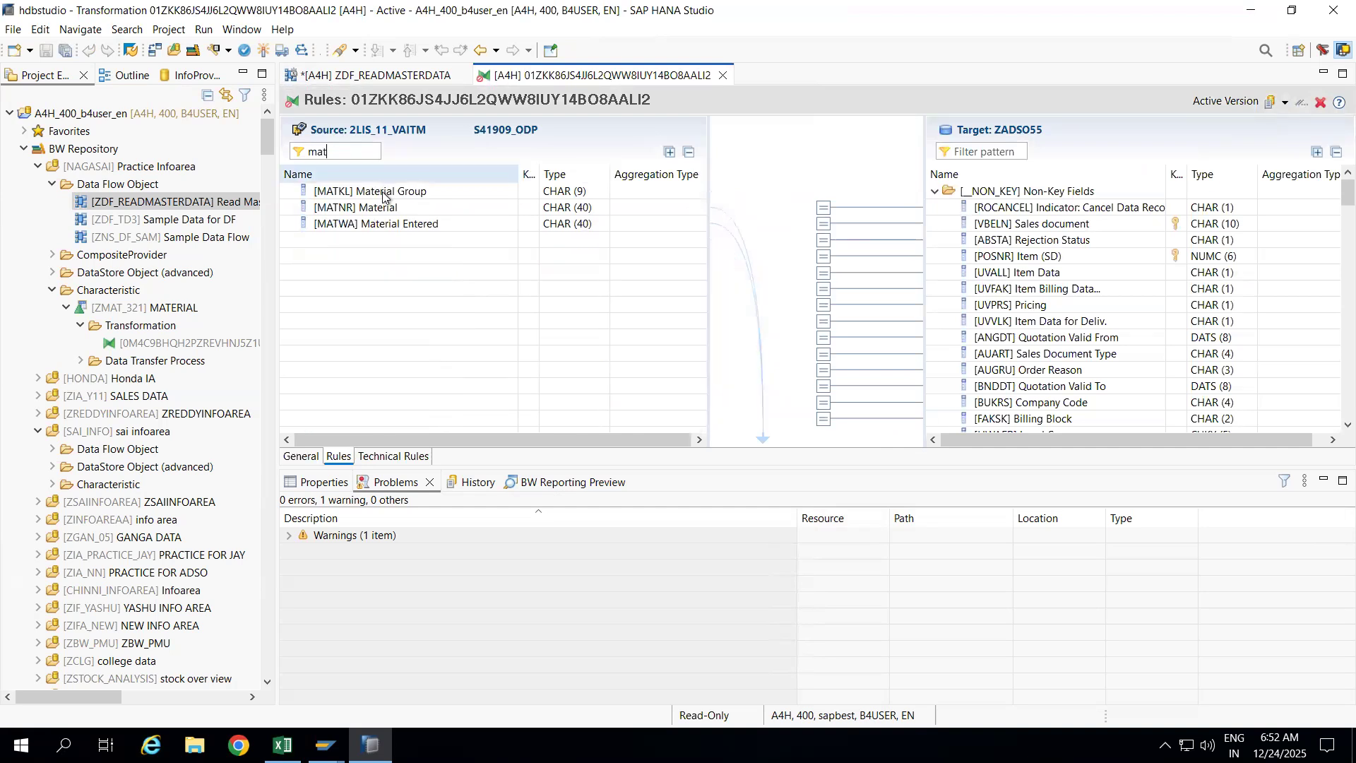
pyautogui.click(362, 188)
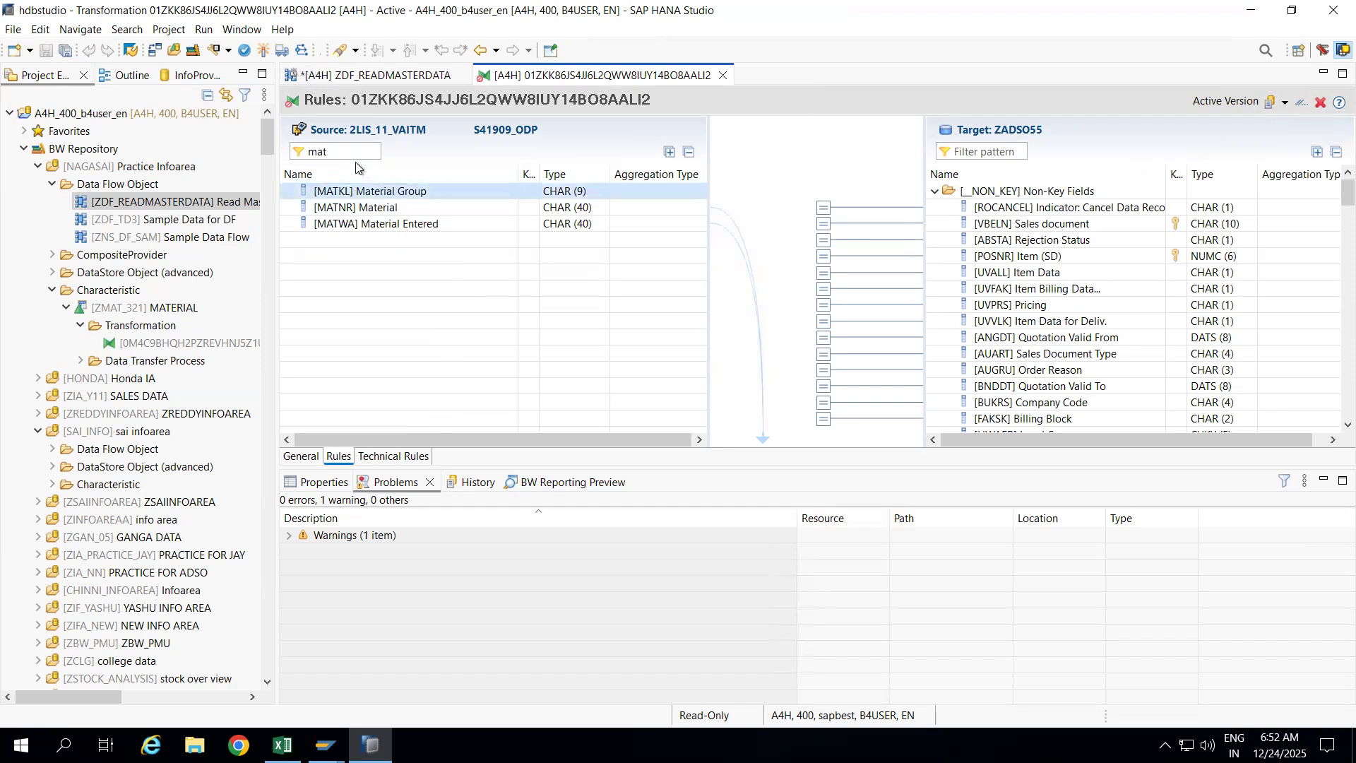
pyautogui.click(342, 150)
pyautogui.press('BackSpace')
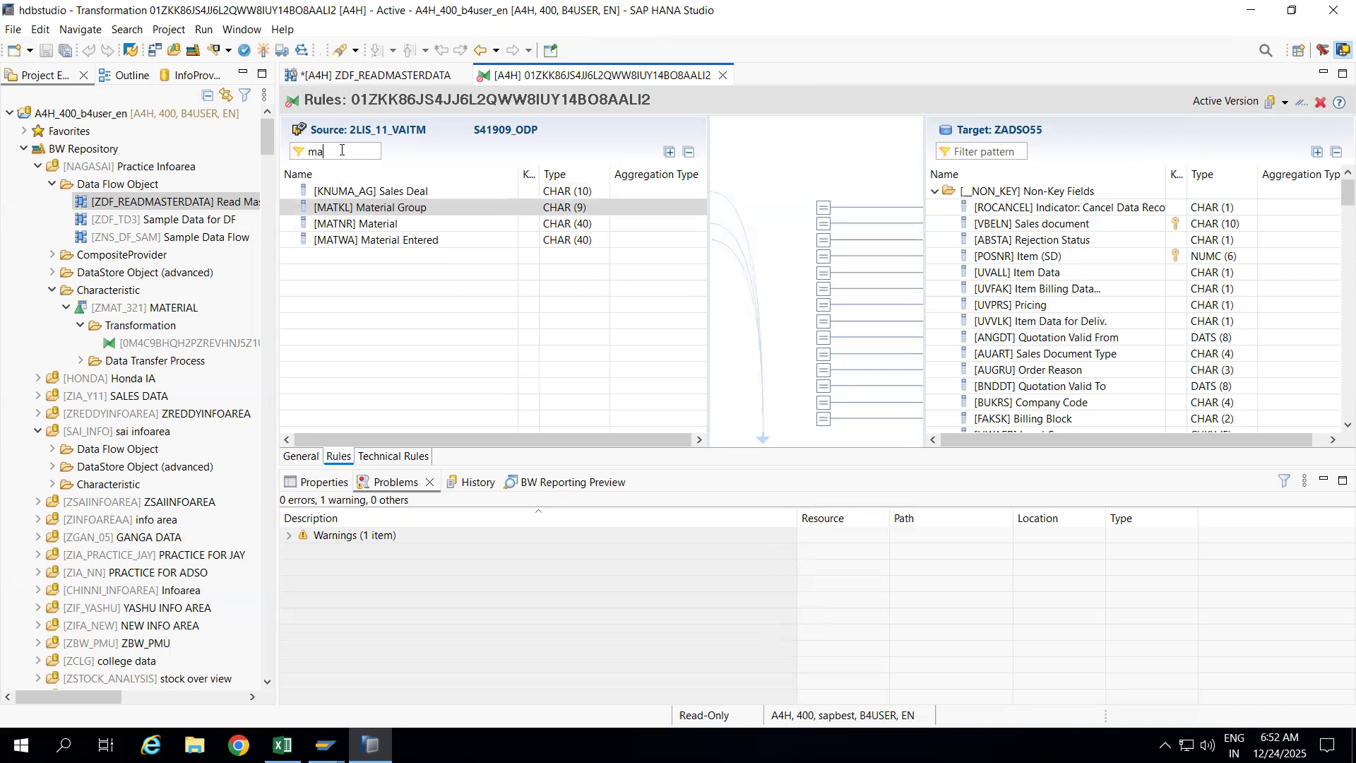
pyautogui.click(672, 209)
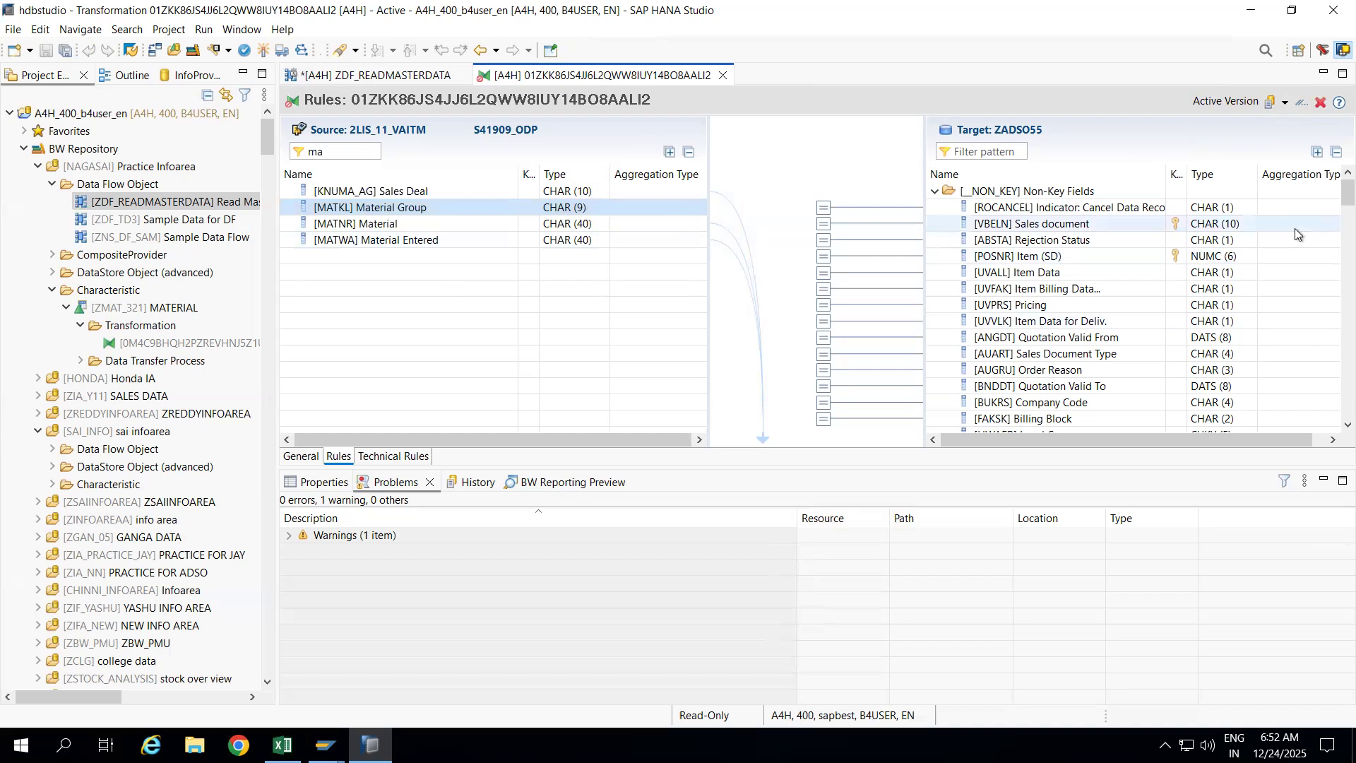
# Step: Check the material fields in the target ZADSO55 and close the transformation
pyautogui.moveTo(1331, 194); pyautogui.dragTo(1331, 300)
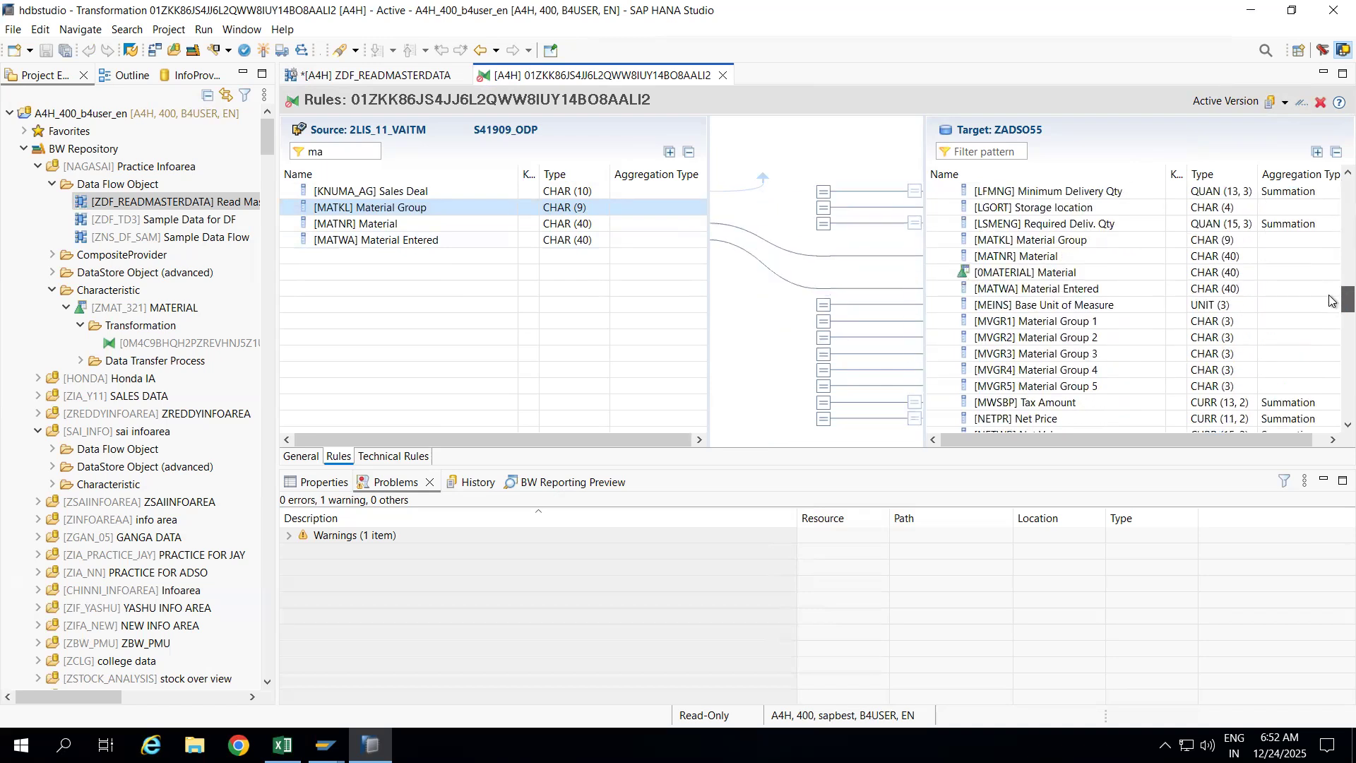
pyautogui.moveTo(1331, 300)
pyautogui.mouseDown()
pyautogui.moveTo(1330, 407)
pyautogui.moveTo(1340, 296)
pyautogui.mouseUp()
pyautogui.click(723, 74)
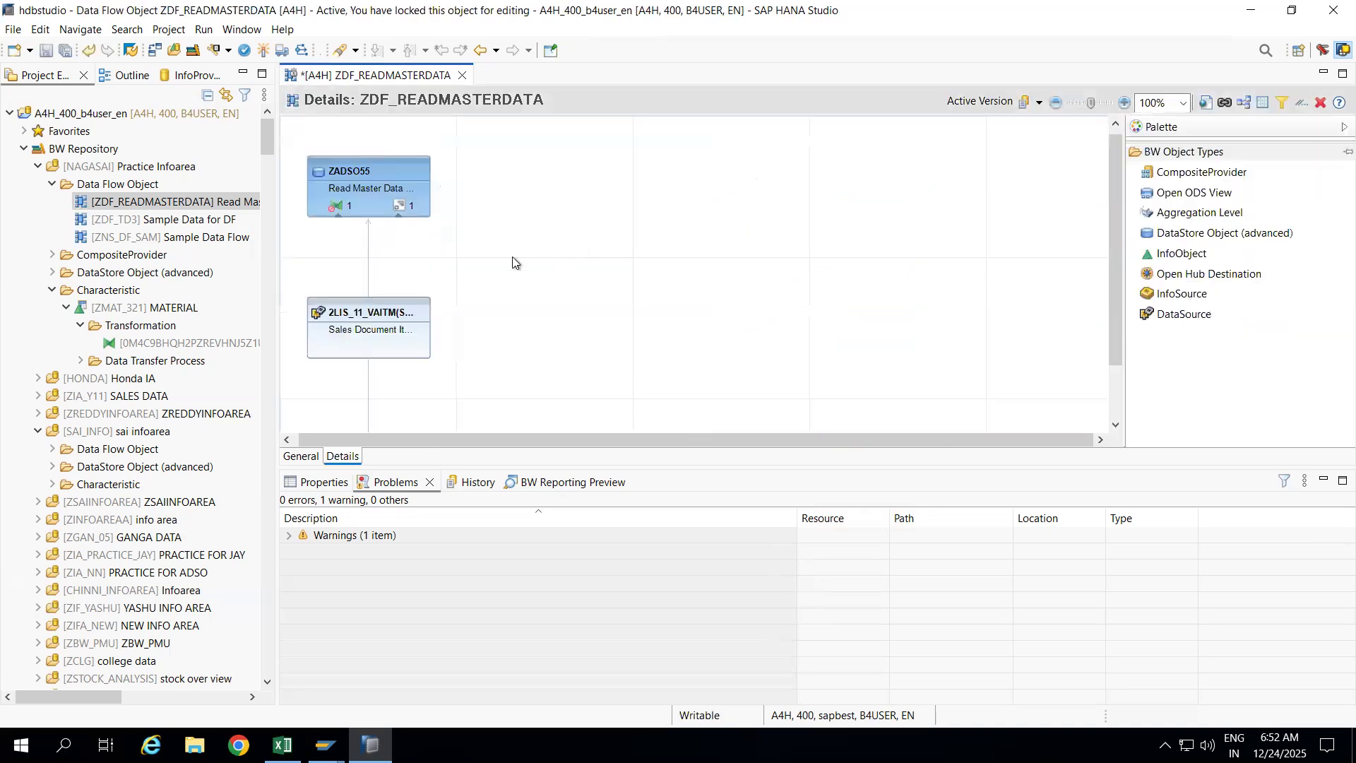
# Step: Open the field details of DataStore object ZADSO55 and filter the fields by material
pyautogui.doubleClick(374, 166)
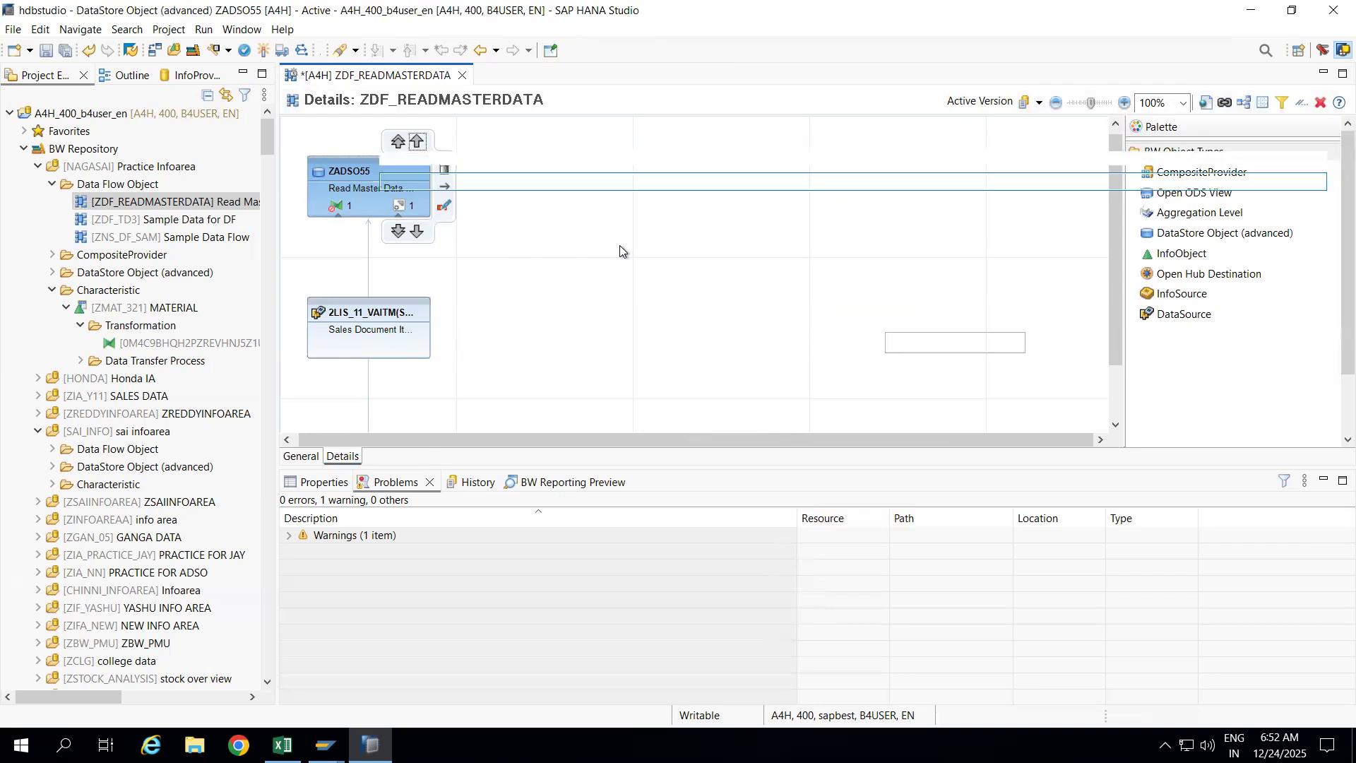
pyautogui.click(344, 457)
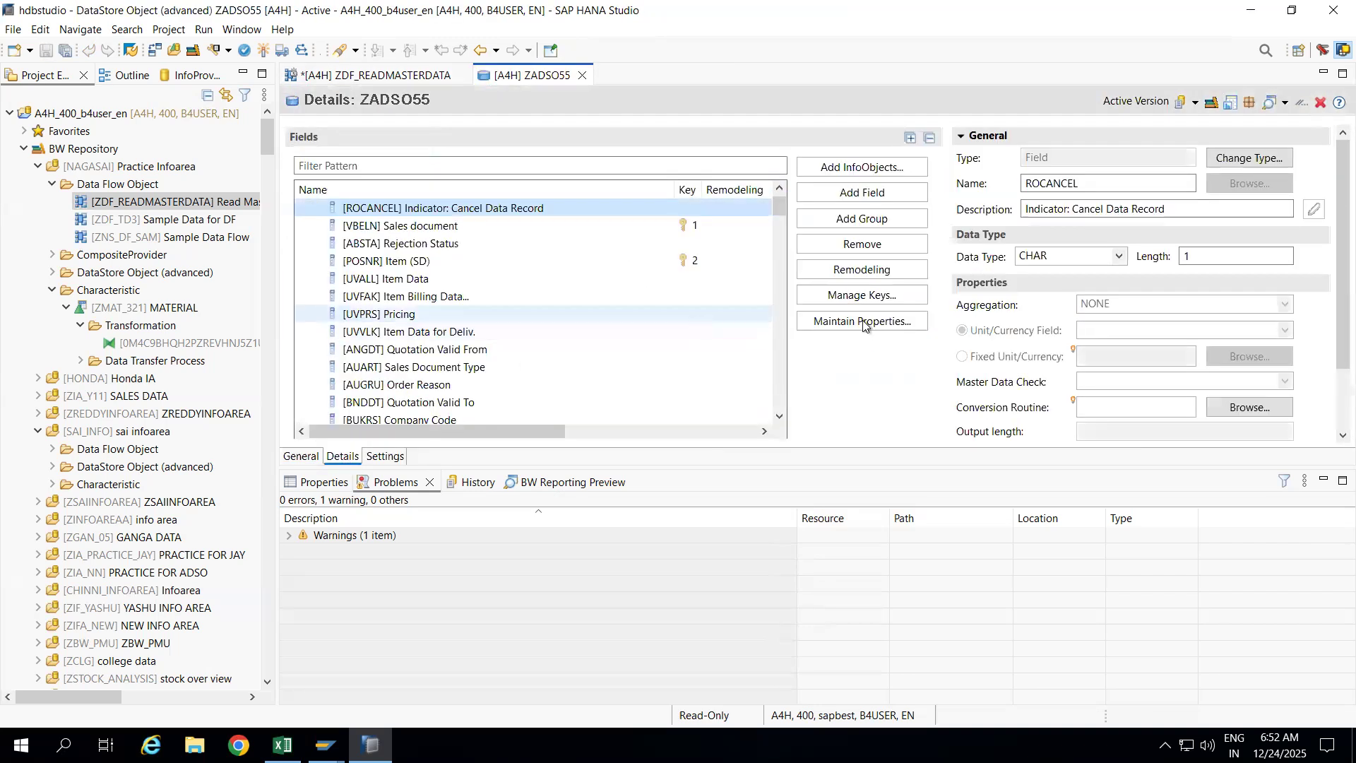
pyautogui.click(518, 167)
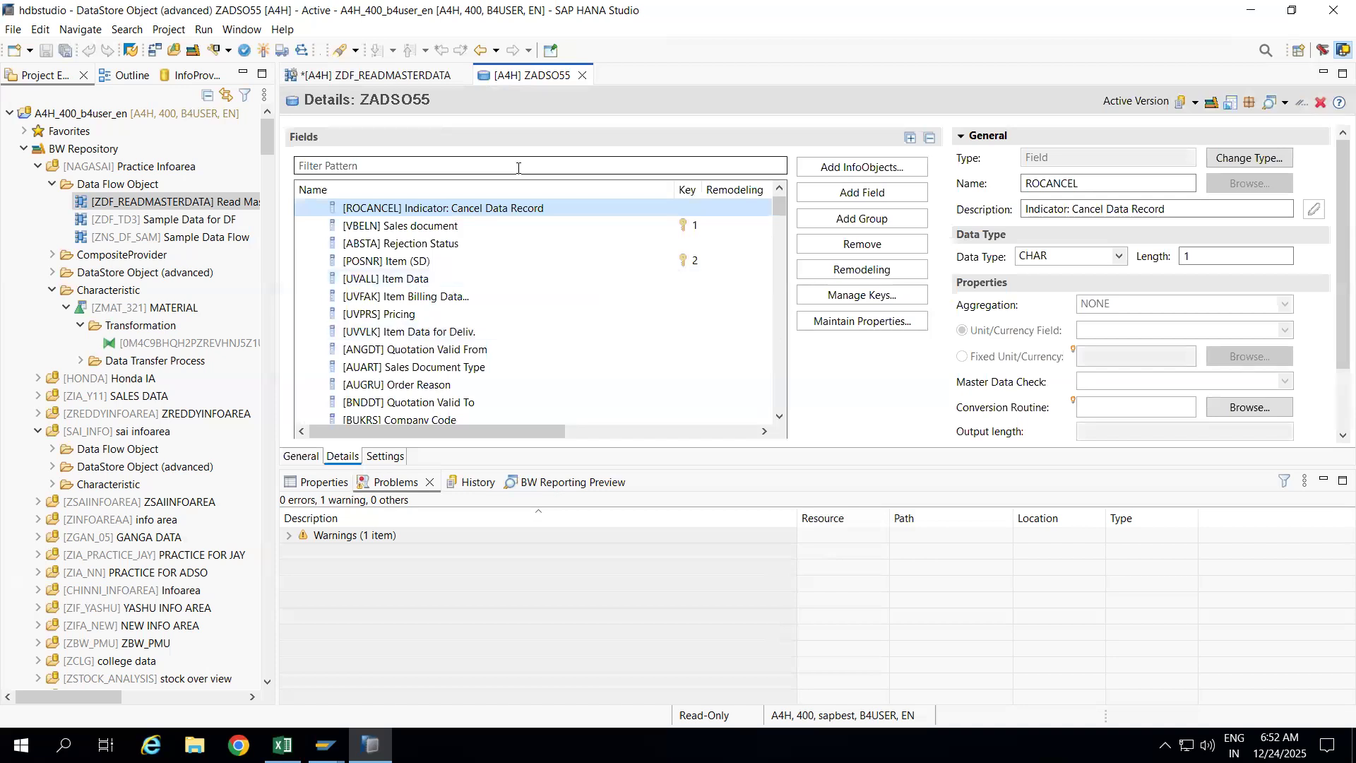
pyautogui.write('mater')
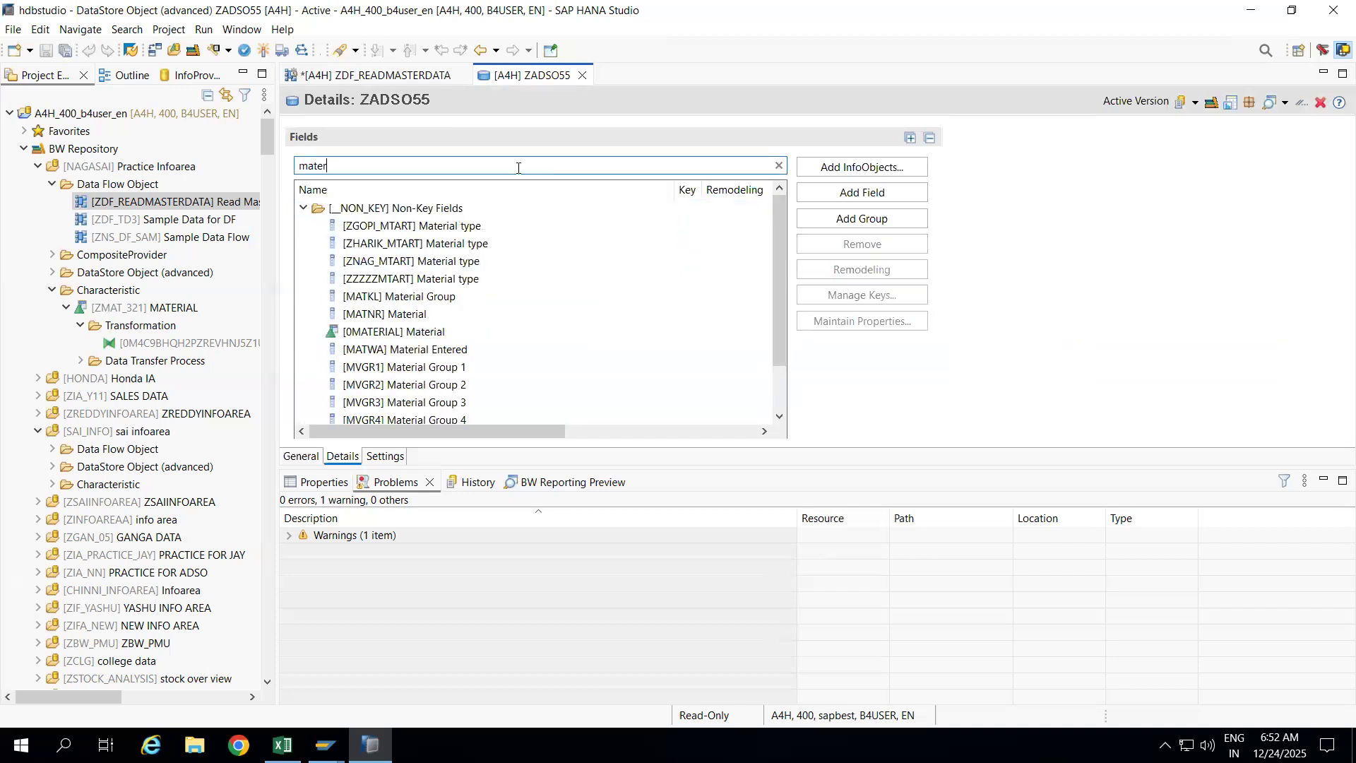
pyautogui.write('ial')
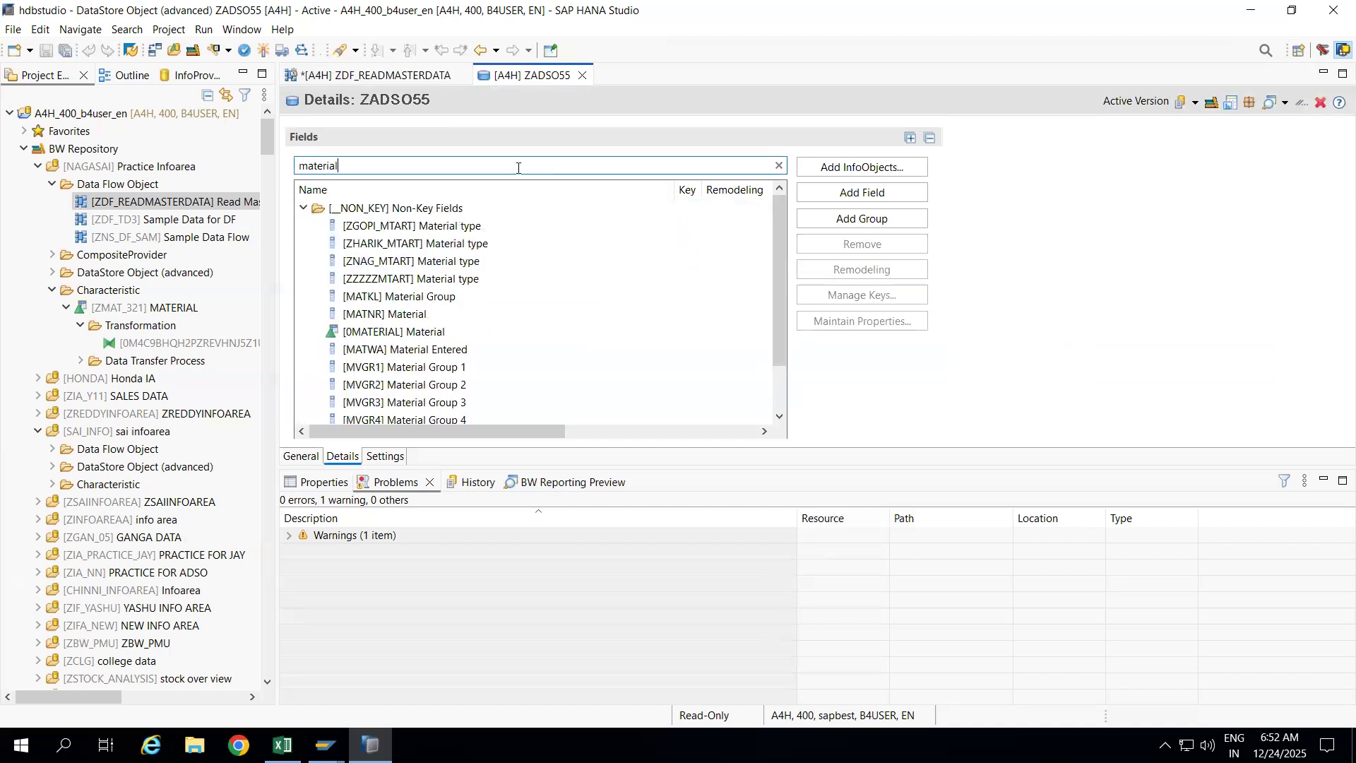
# Step: Remove the 0MATERIAL InfoObject from ZADSO55, activate the DataStore object and close it
pyautogui.click(396, 332)
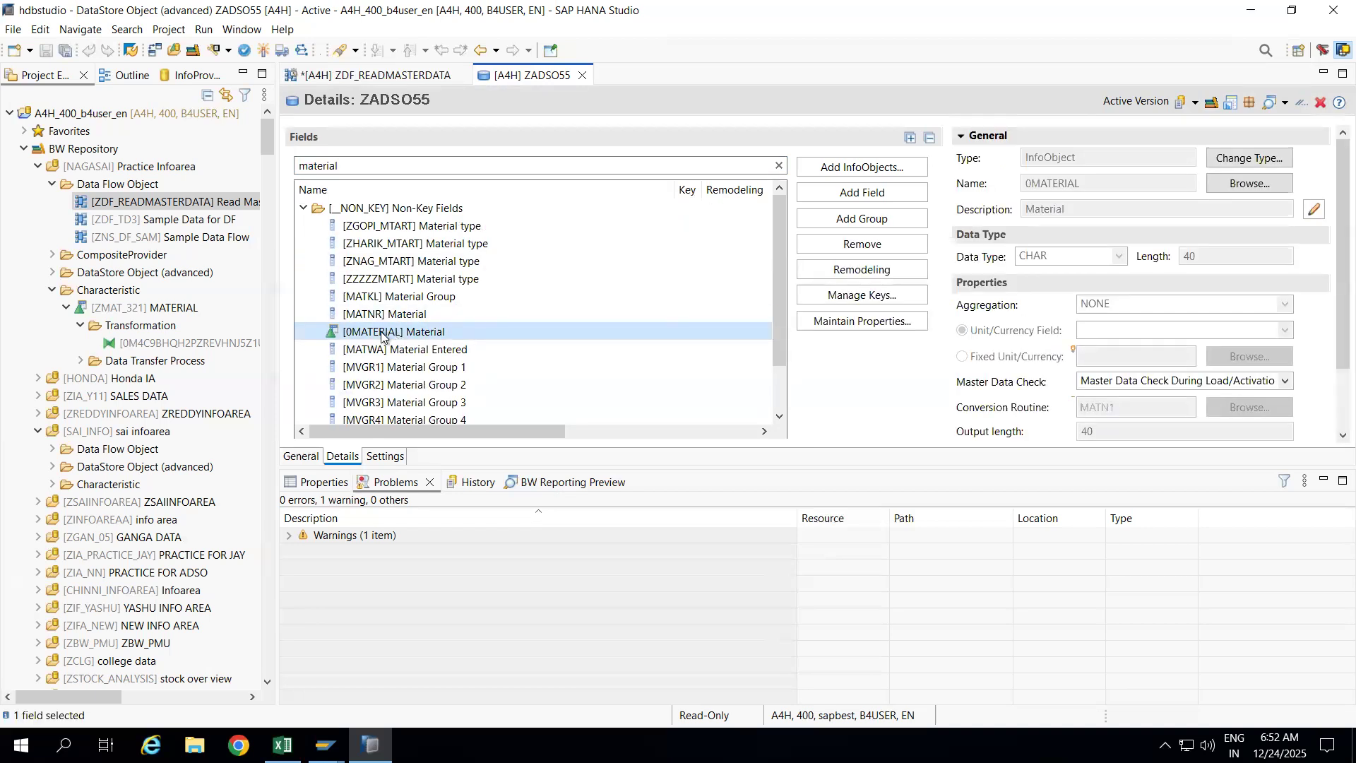
pyautogui.rightClick(381, 334)
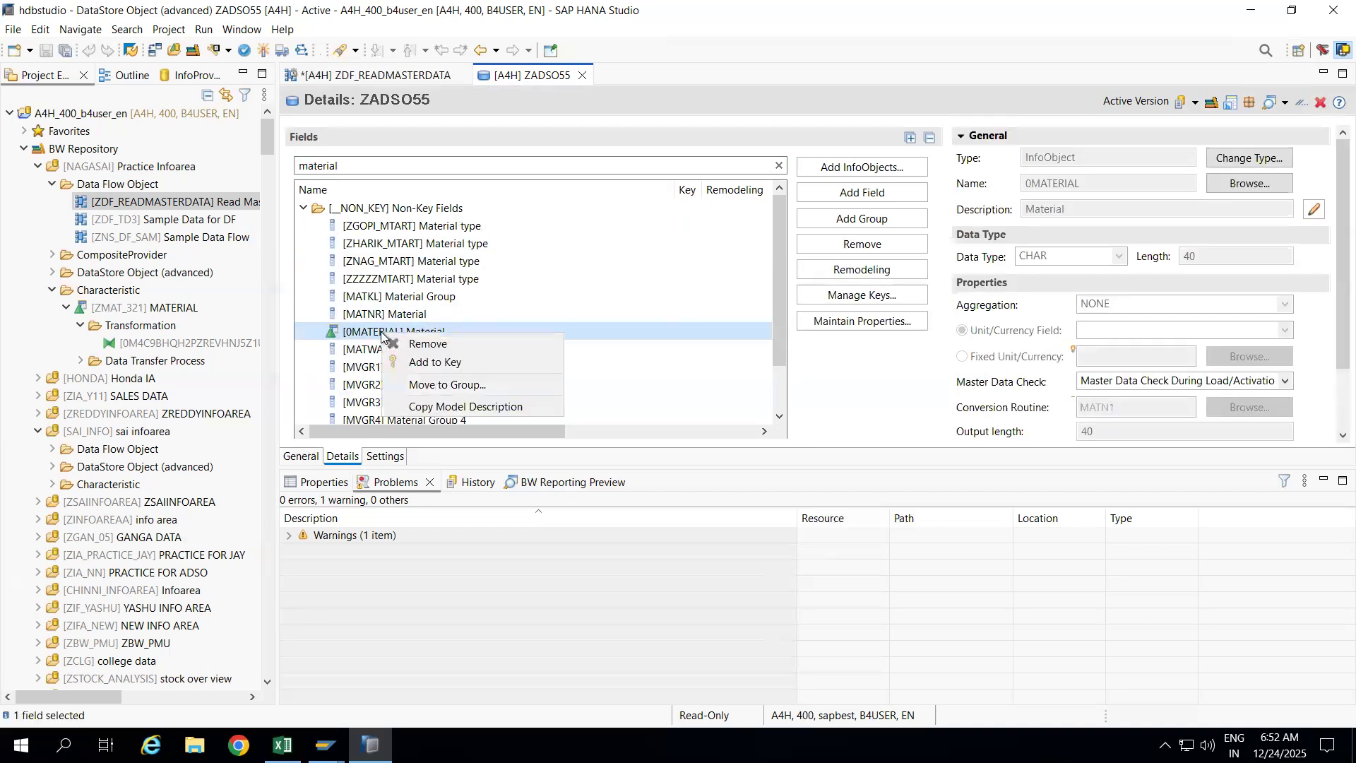
pyautogui.click(435, 346)
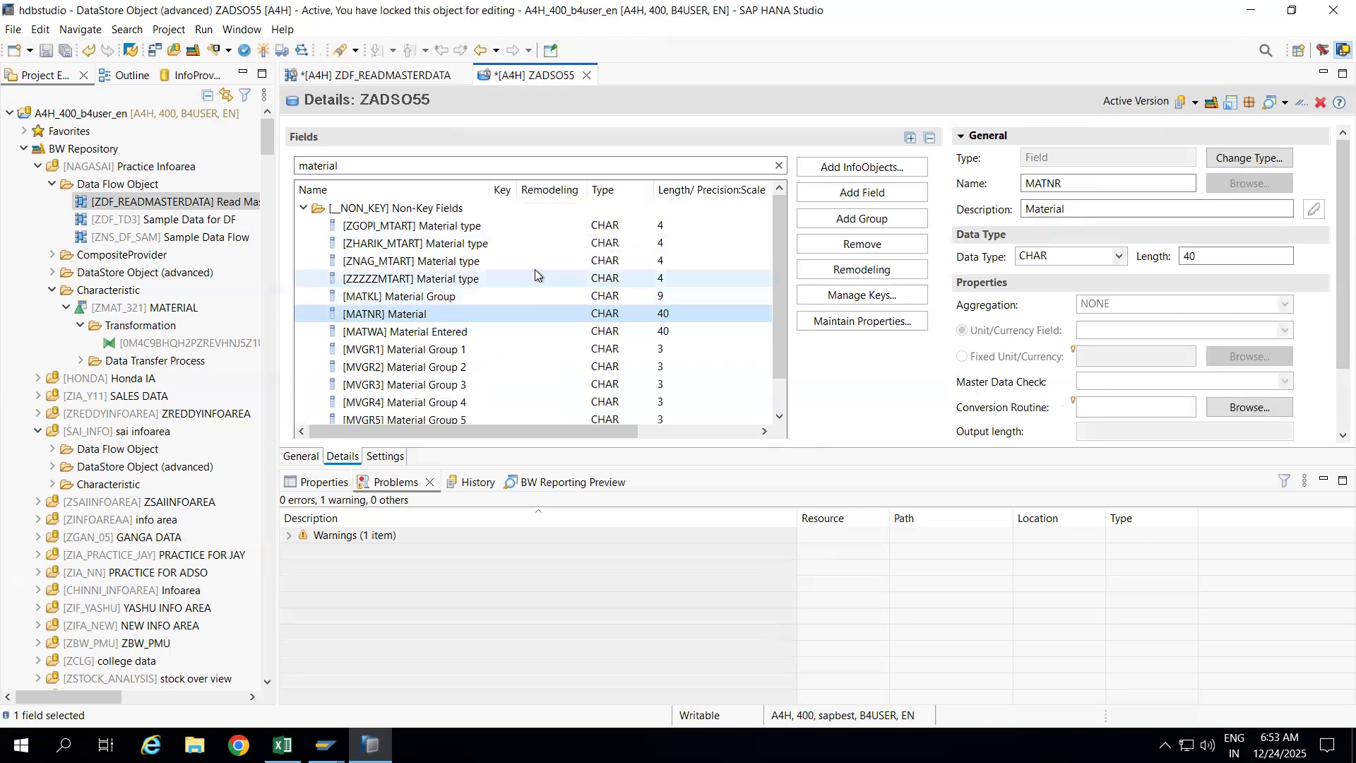
pyautogui.click(265, 50)
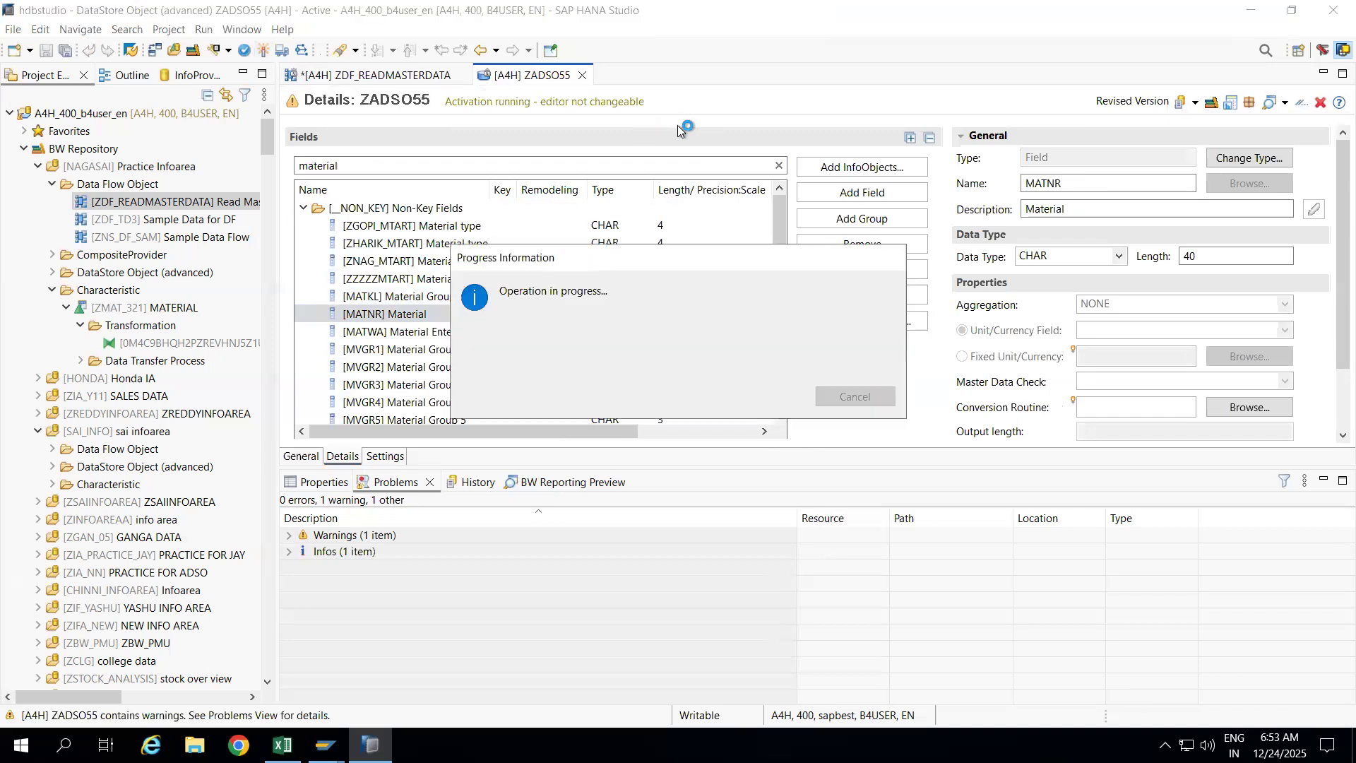
pyautogui.click(583, 75)
# Step: Reopen the rules of the ZADSO55 transformation and look through the whole list of target fields
pyautogui.moveTo(347, 218)
pyautogui.doubleClick(337, 205)
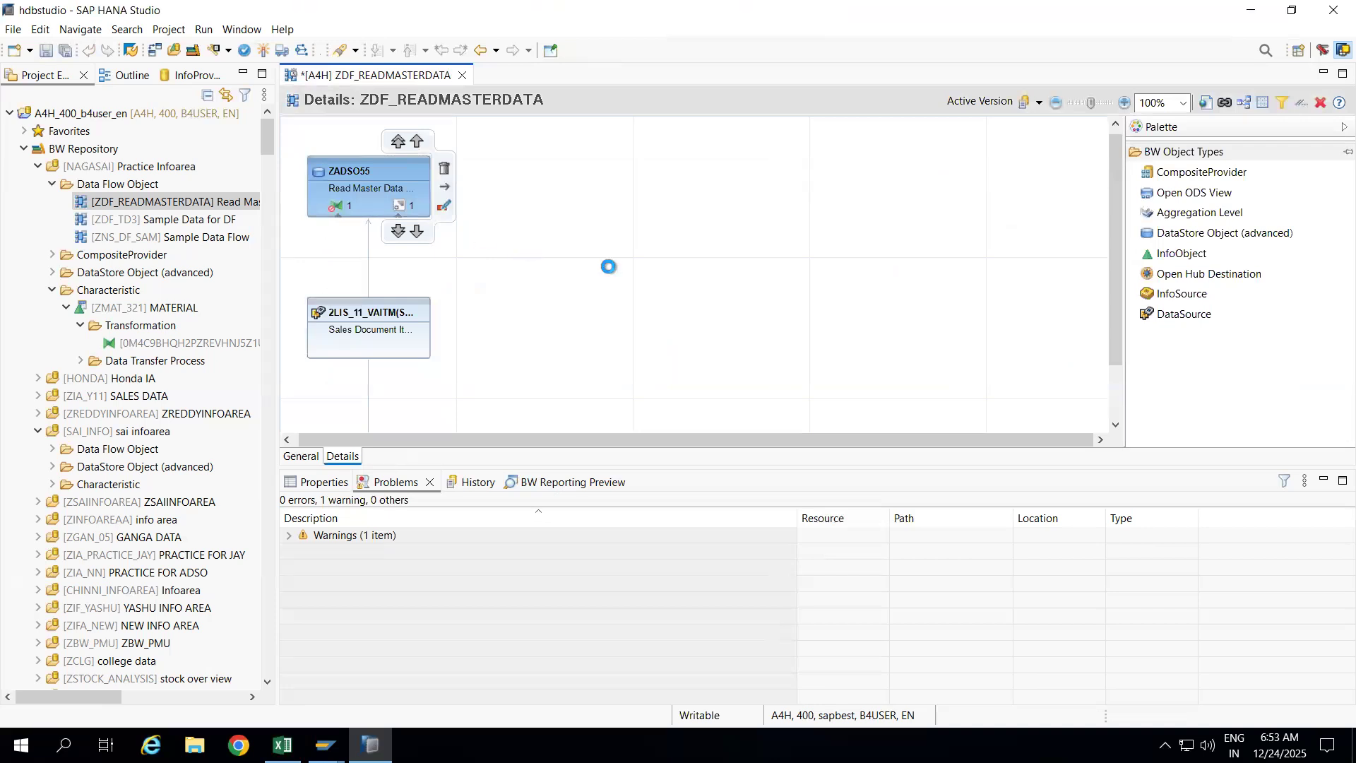
pyautogui.click(337, 457)
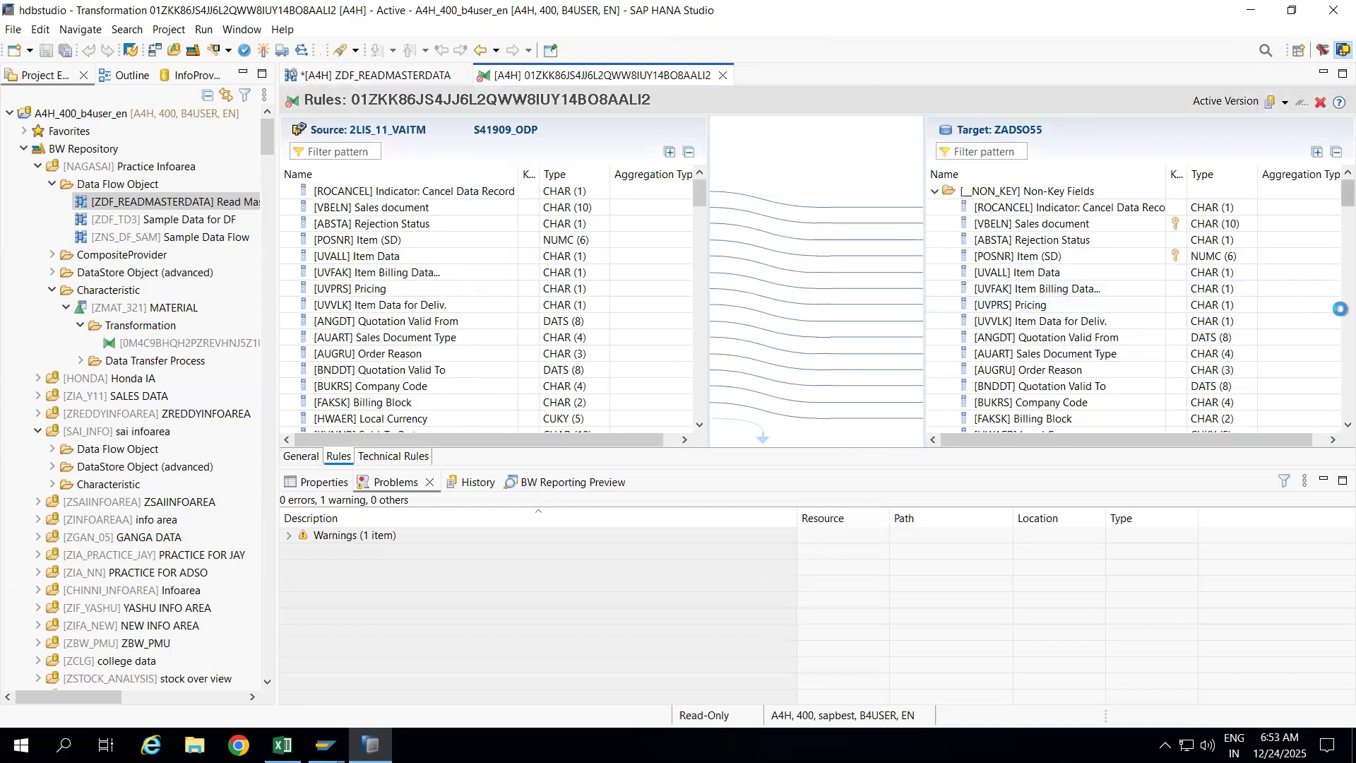
pyautogui.scroll(-10, 1335, 318)
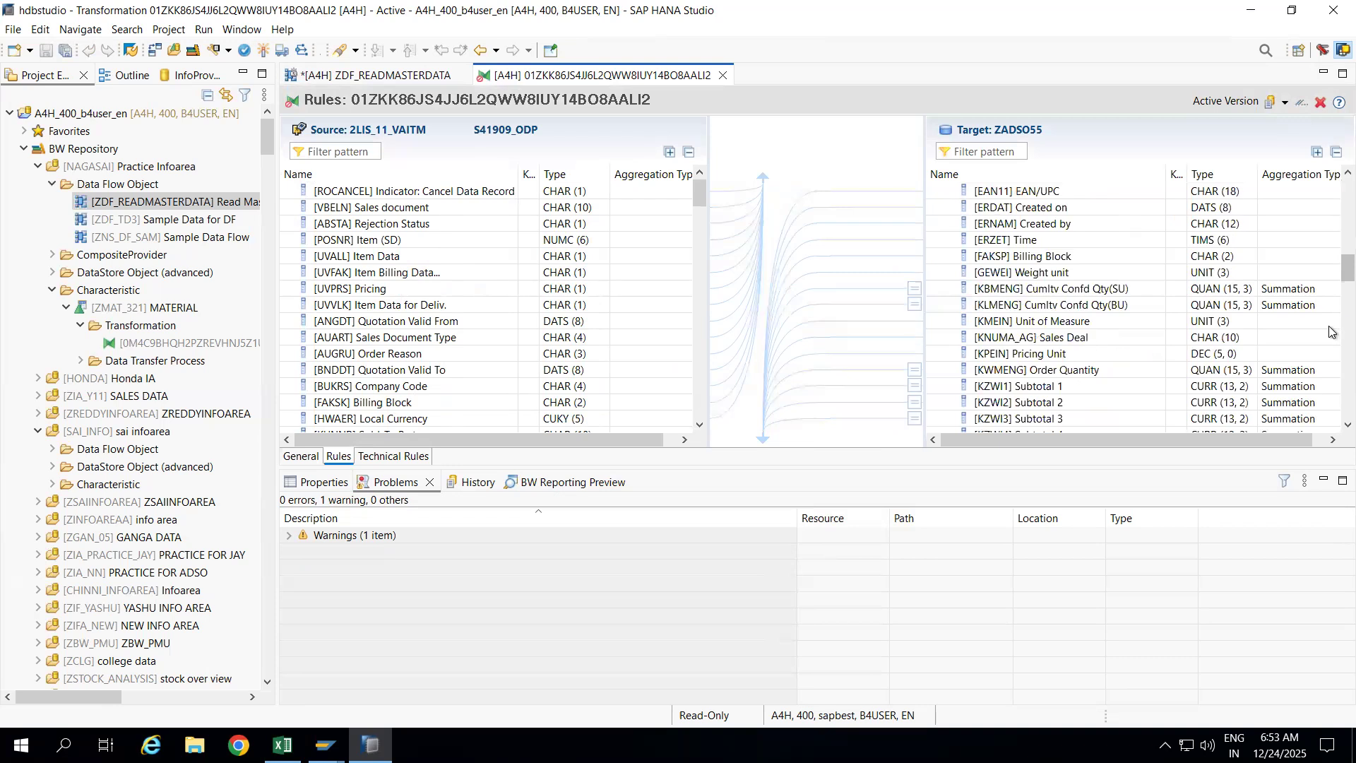
pyautogui.scroll(-8, 1331, 346)
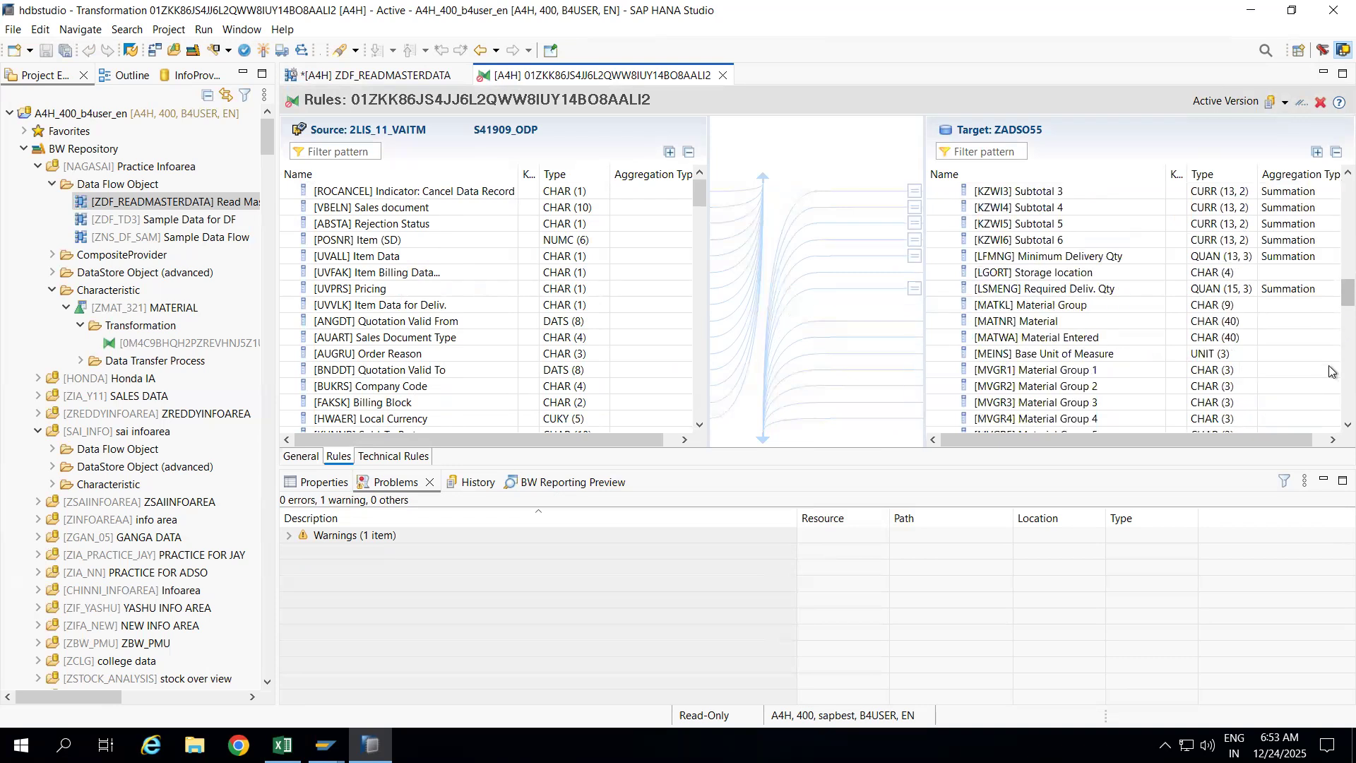
pyautogui.scroll(-5, 1331, 388)
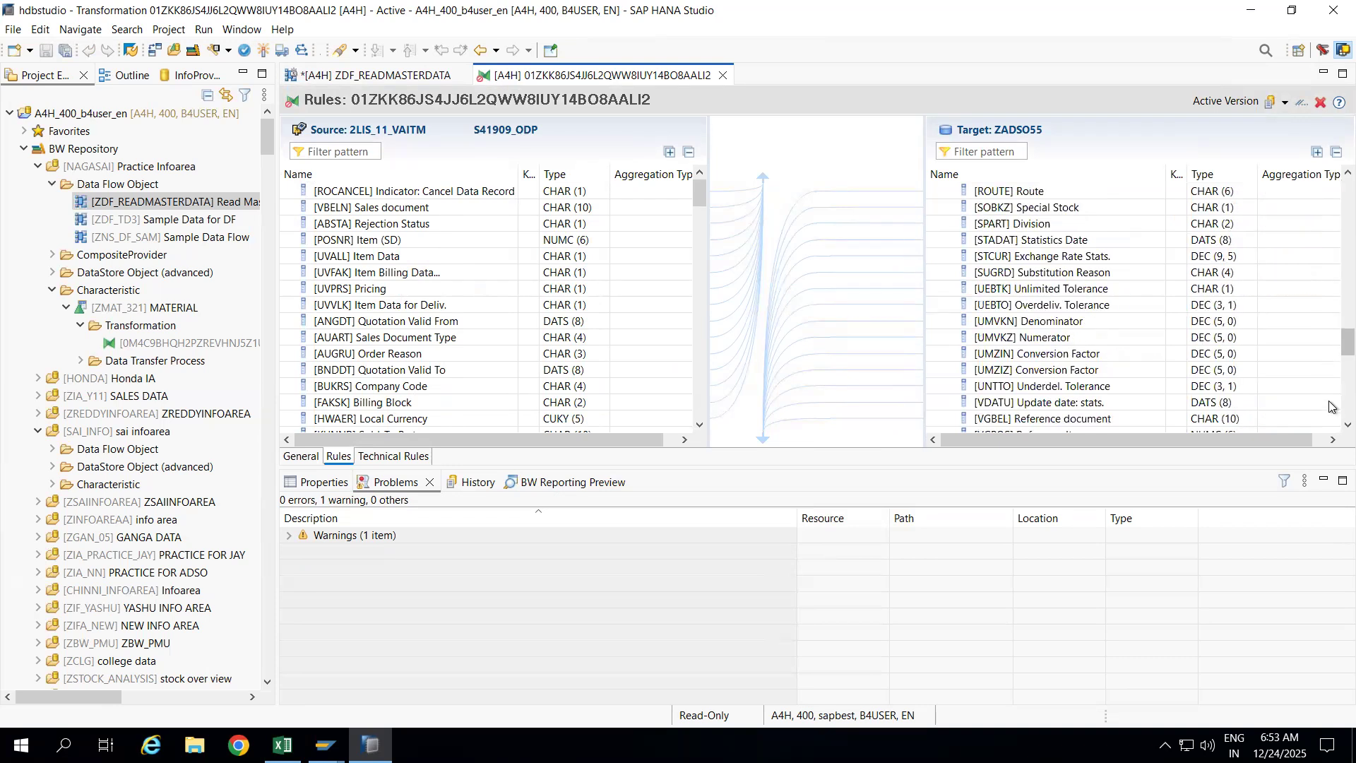
pyautogui.scroll(-5, 1329, 406)
pyautogui.scroll(-5, 1330, 413)
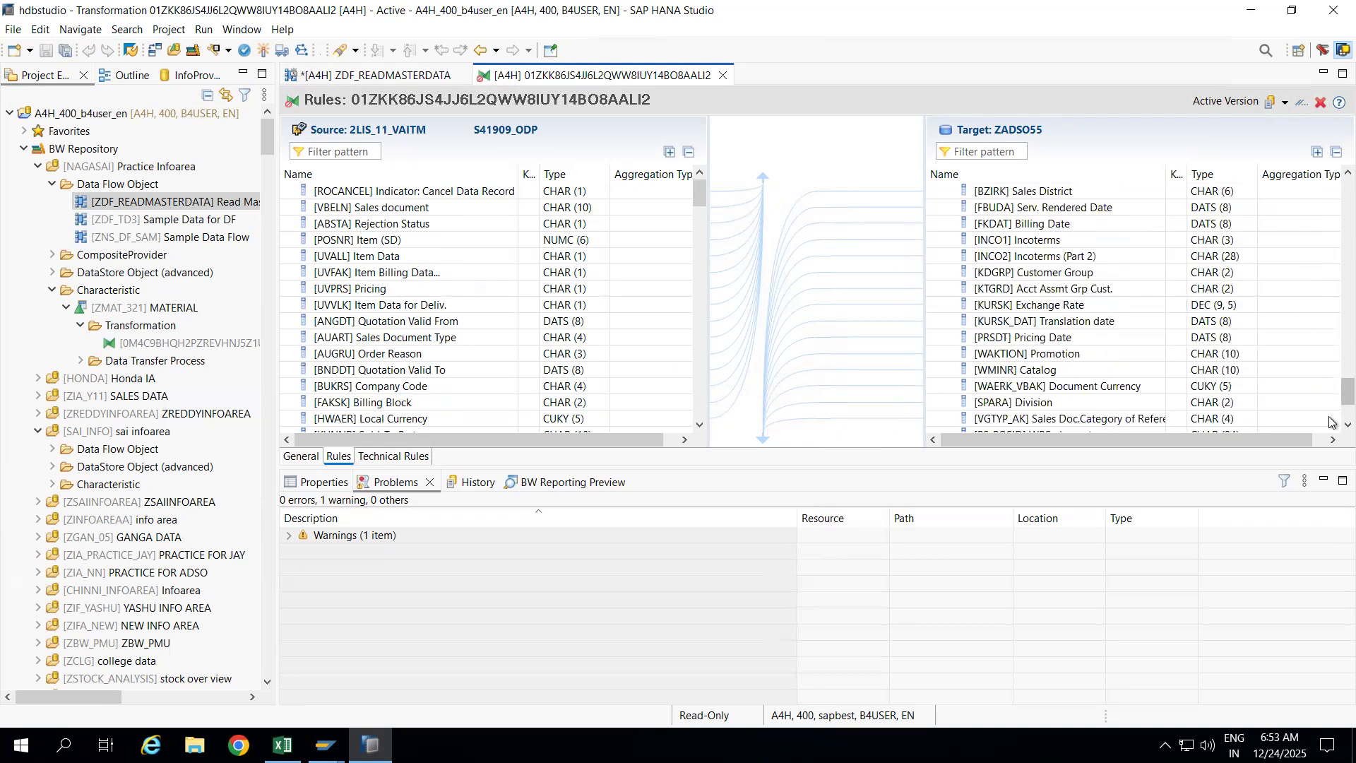
pyautogui.scroll(-5, 1331, 421)
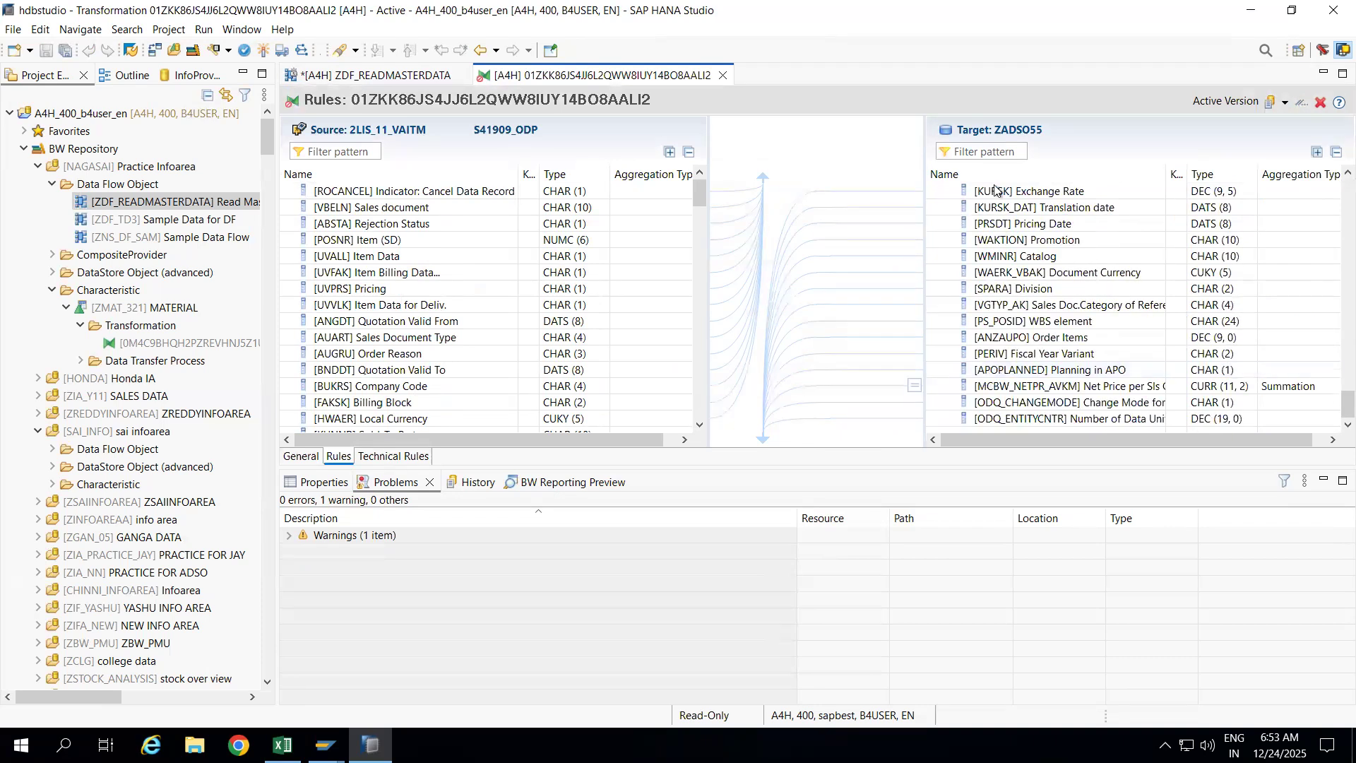
# Step: Filter the ZADSO55 target fields by matkl, select MATKL Material Group and clear the filter
pyautogui.click(972, 154)
pyautogui.write('matkl')
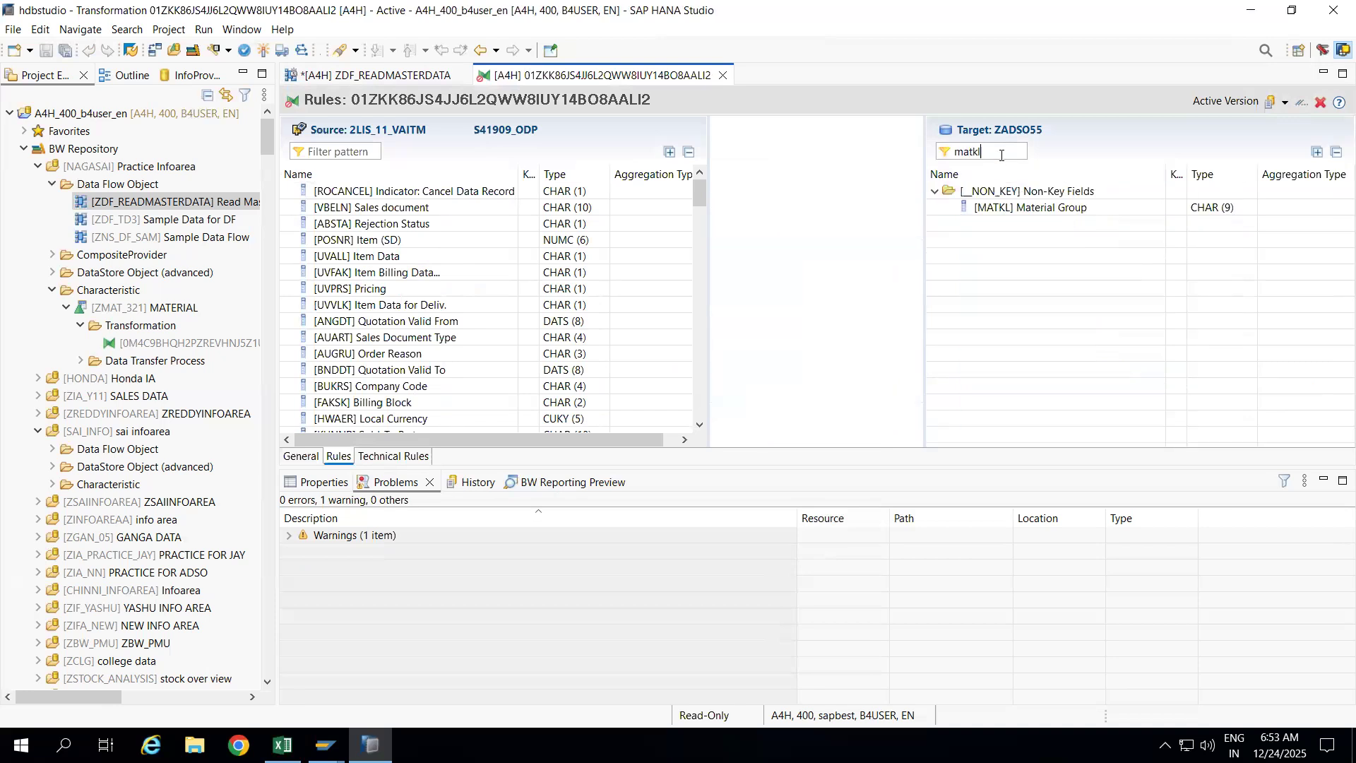
pyautogui.click(1012, 209)
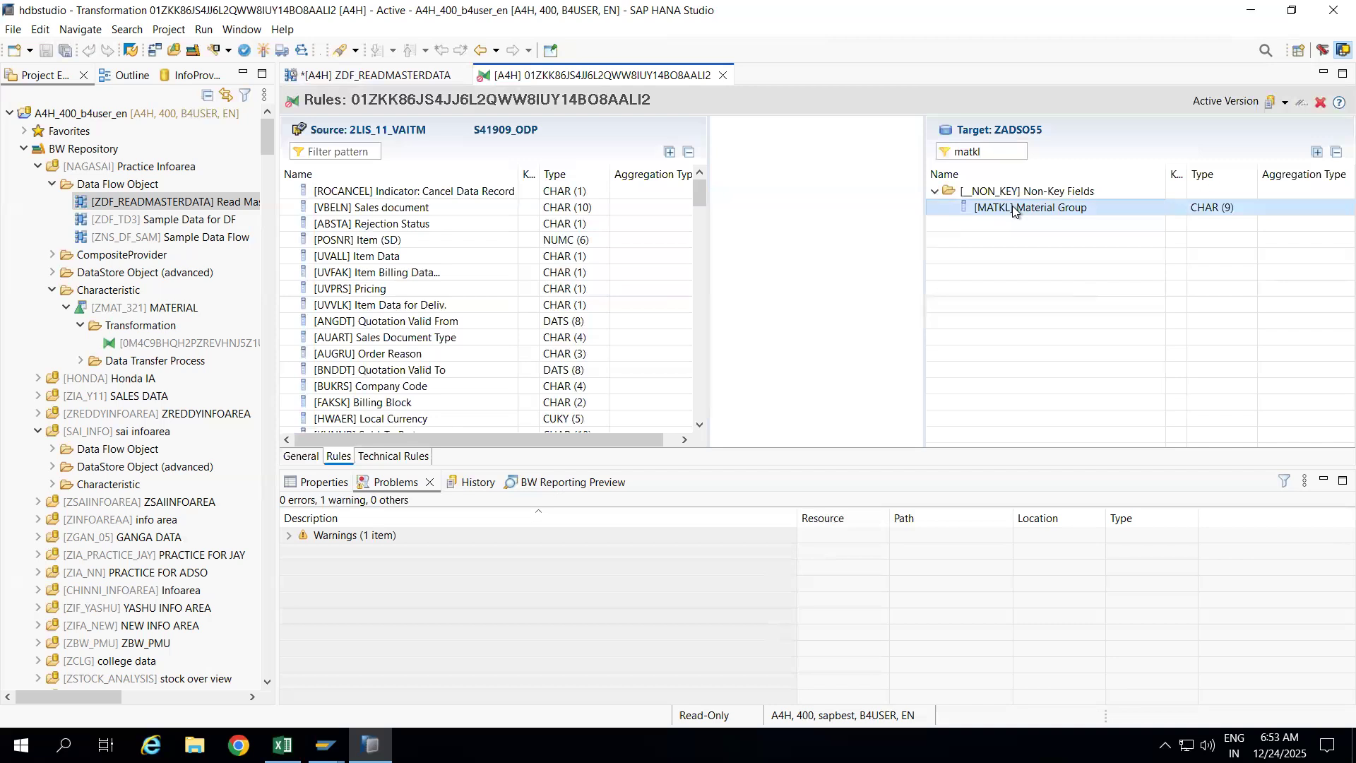
pyautogui.click(986, 150)
pyautogui.press('BackSpace')
pyautogui.press('BackSpace')
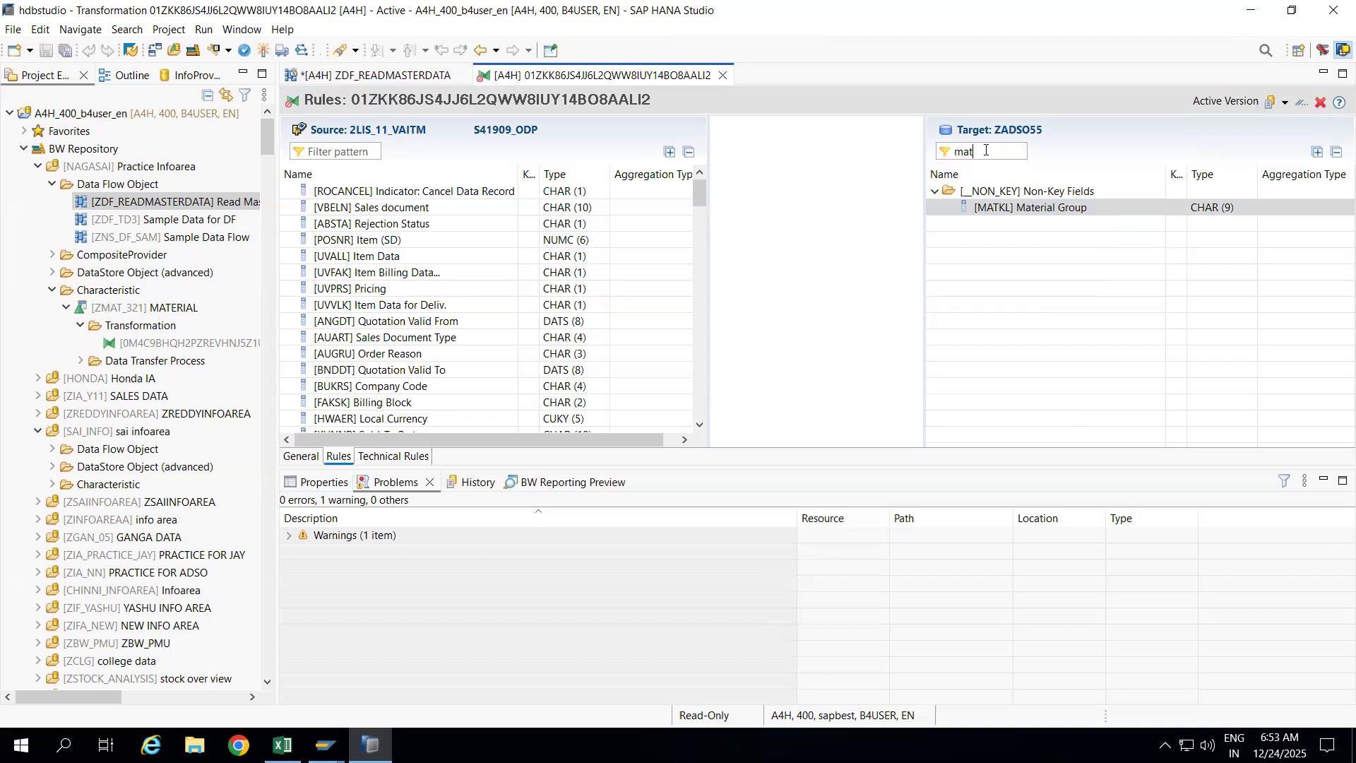
pyautogui.press('BackSpace')
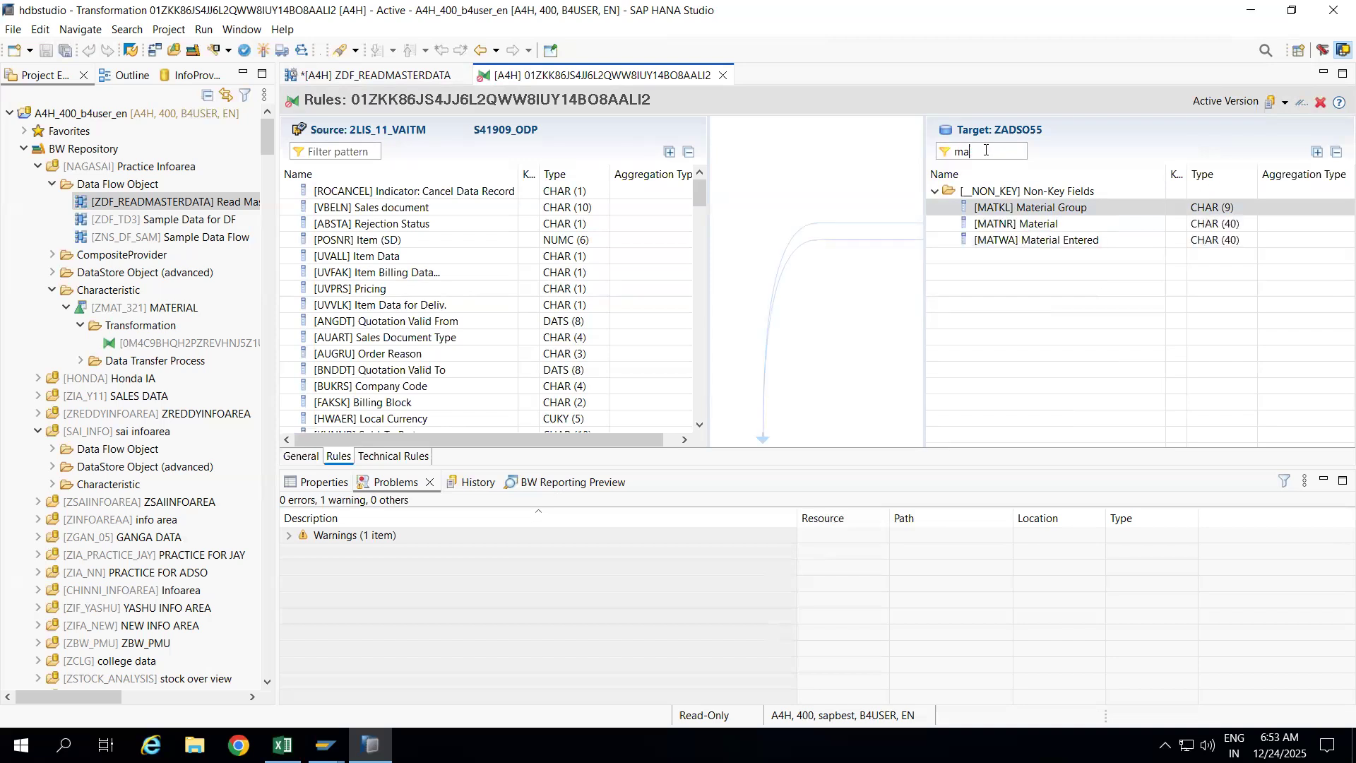
pyautogui.press('BackSpace')
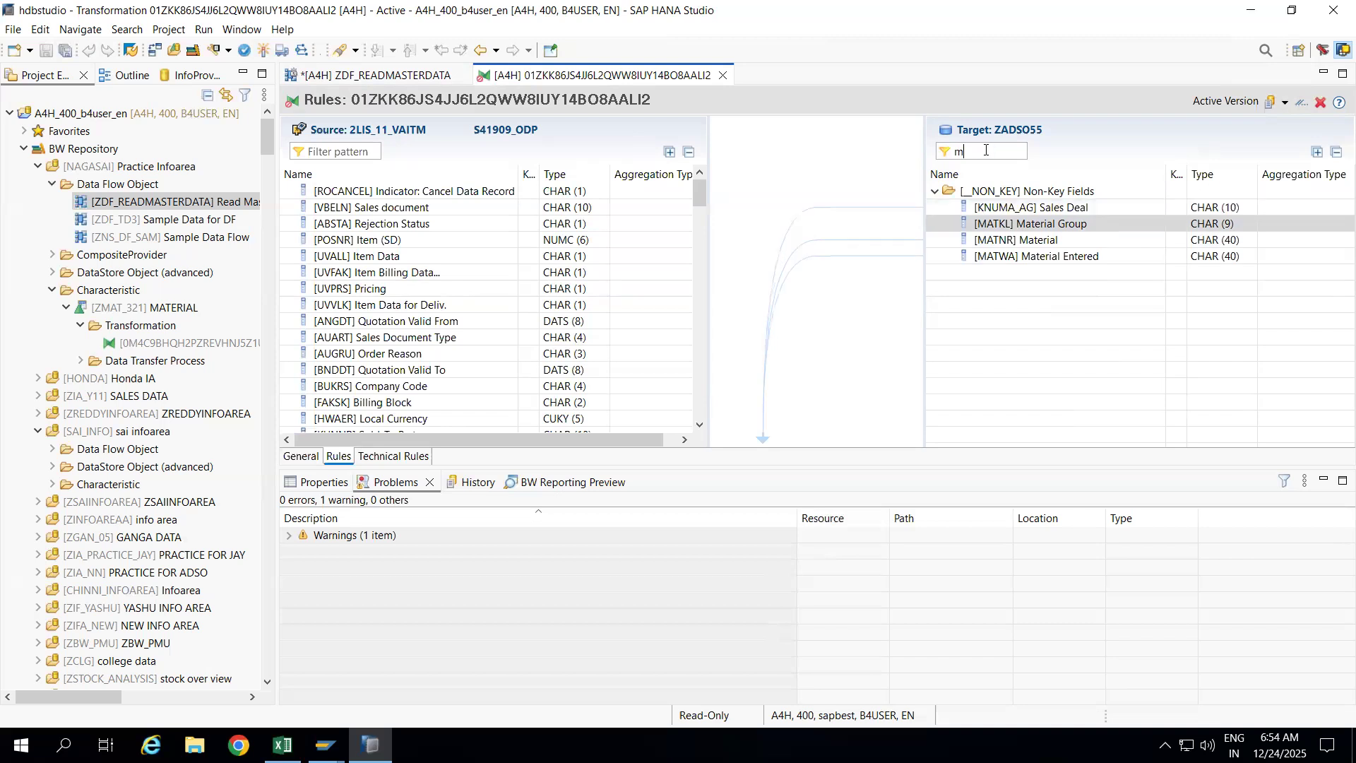
pyautogui.press('BackSpace')
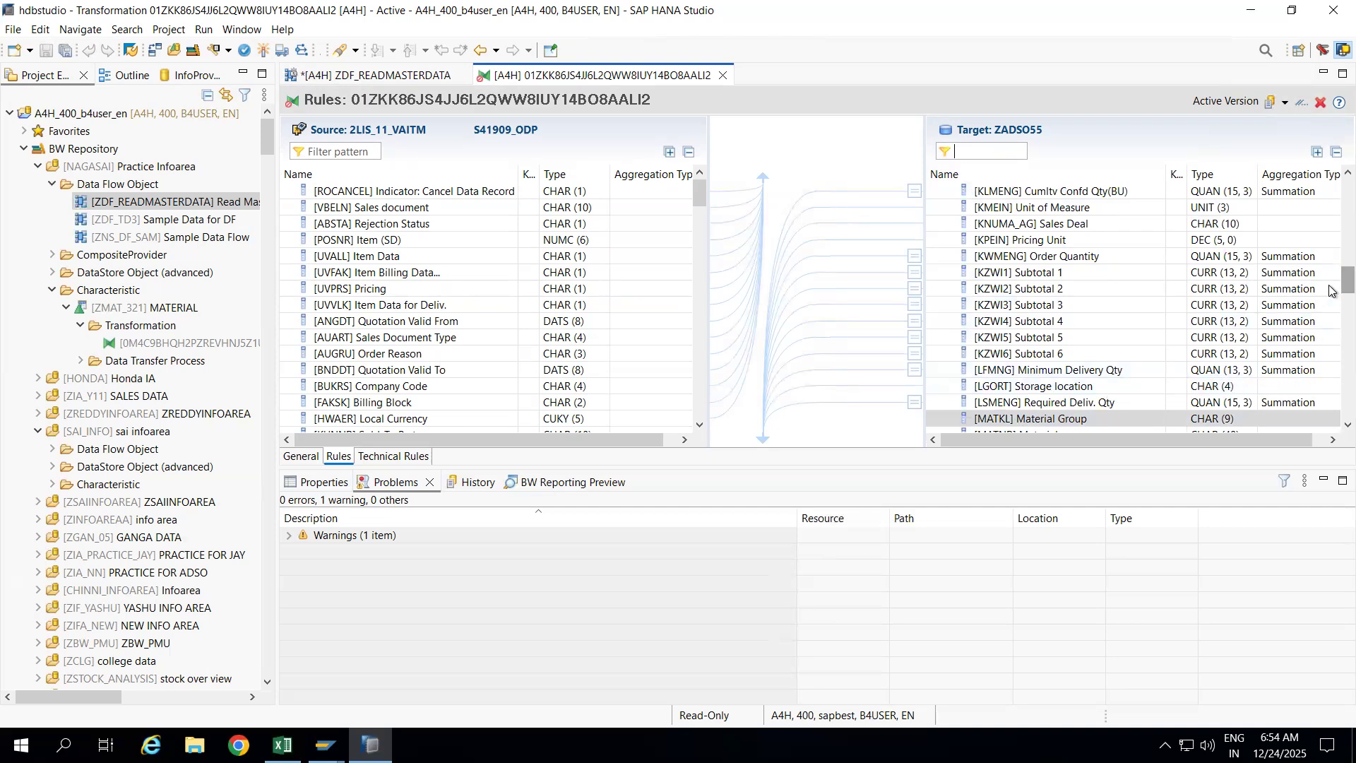
# Step: Look through the field list of target ZADSO55 and filter it by matkl
pyautogui.scroll(-5, 1330, 322)
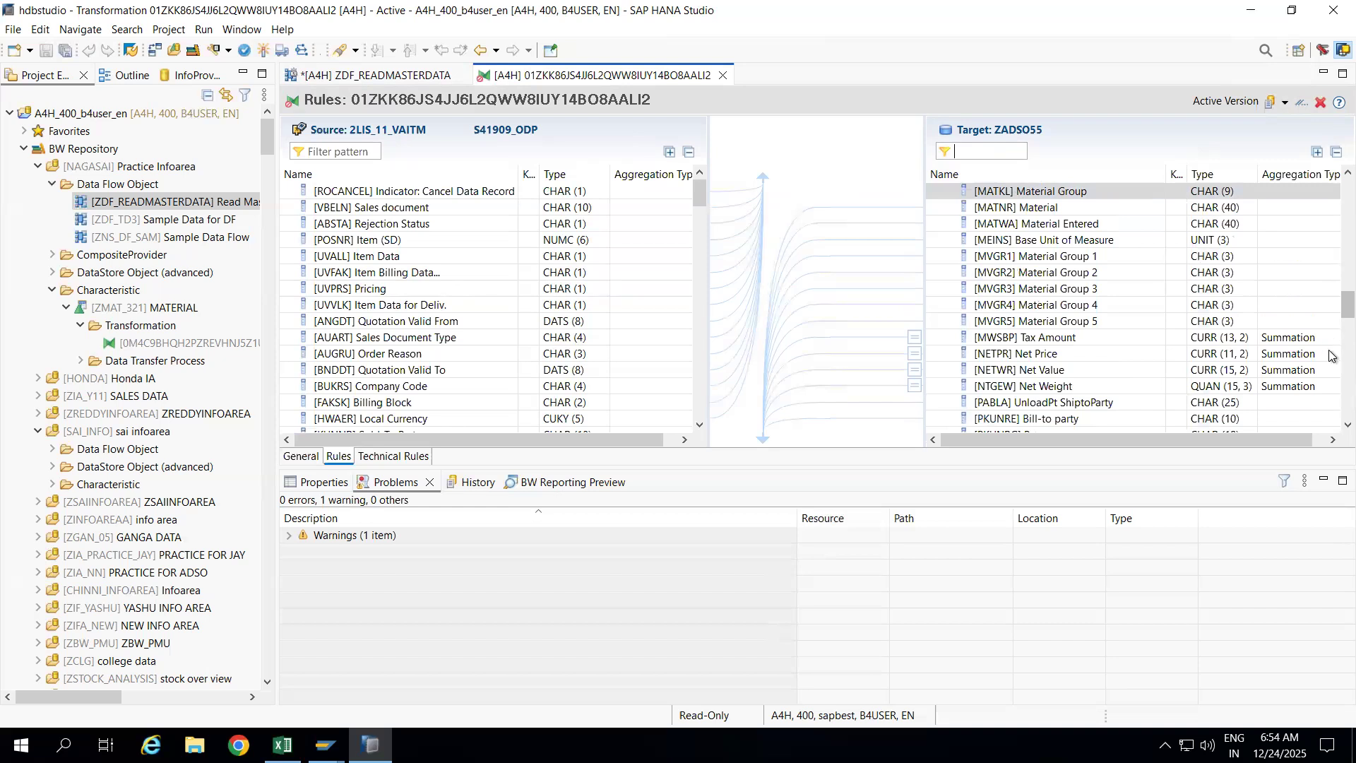
pyautogui.scroll(-5, 1331, 353)
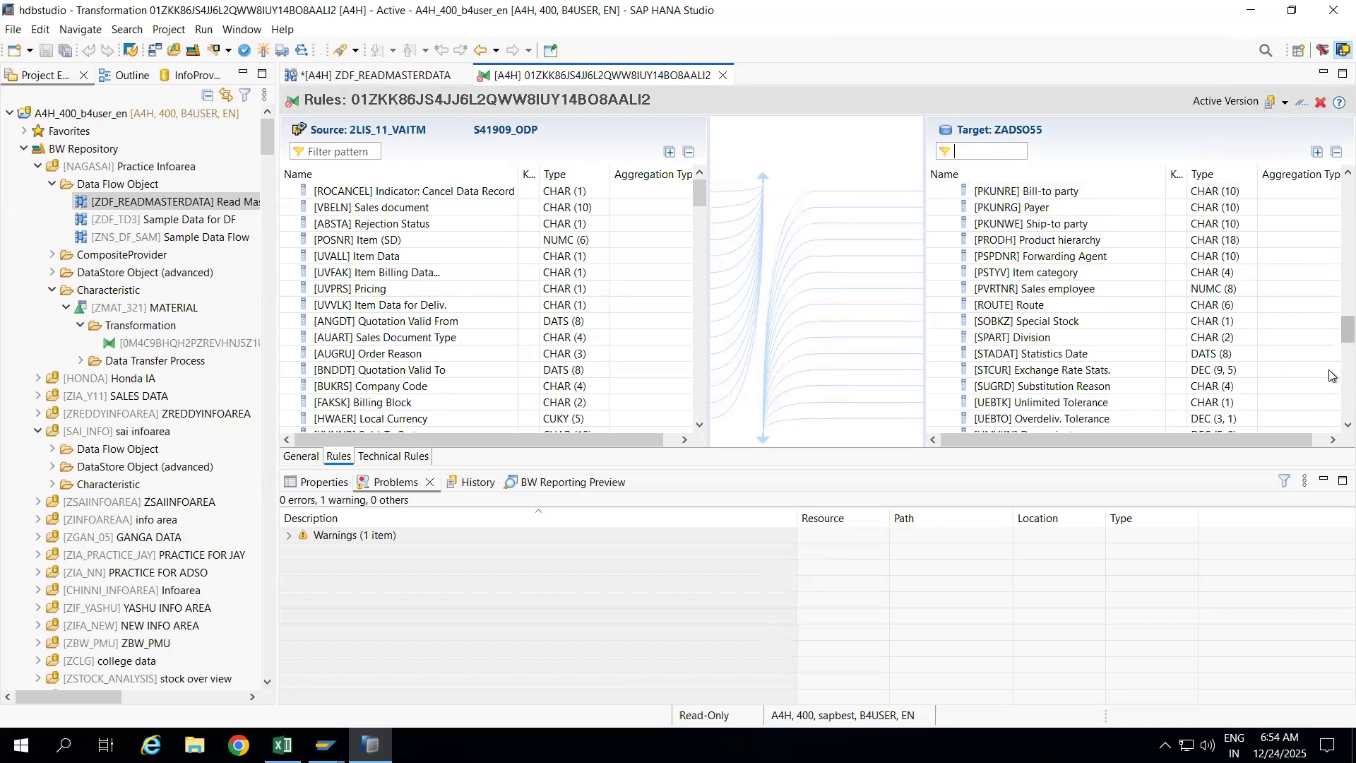
pyautogui.scroll(-5, 1330, 374)
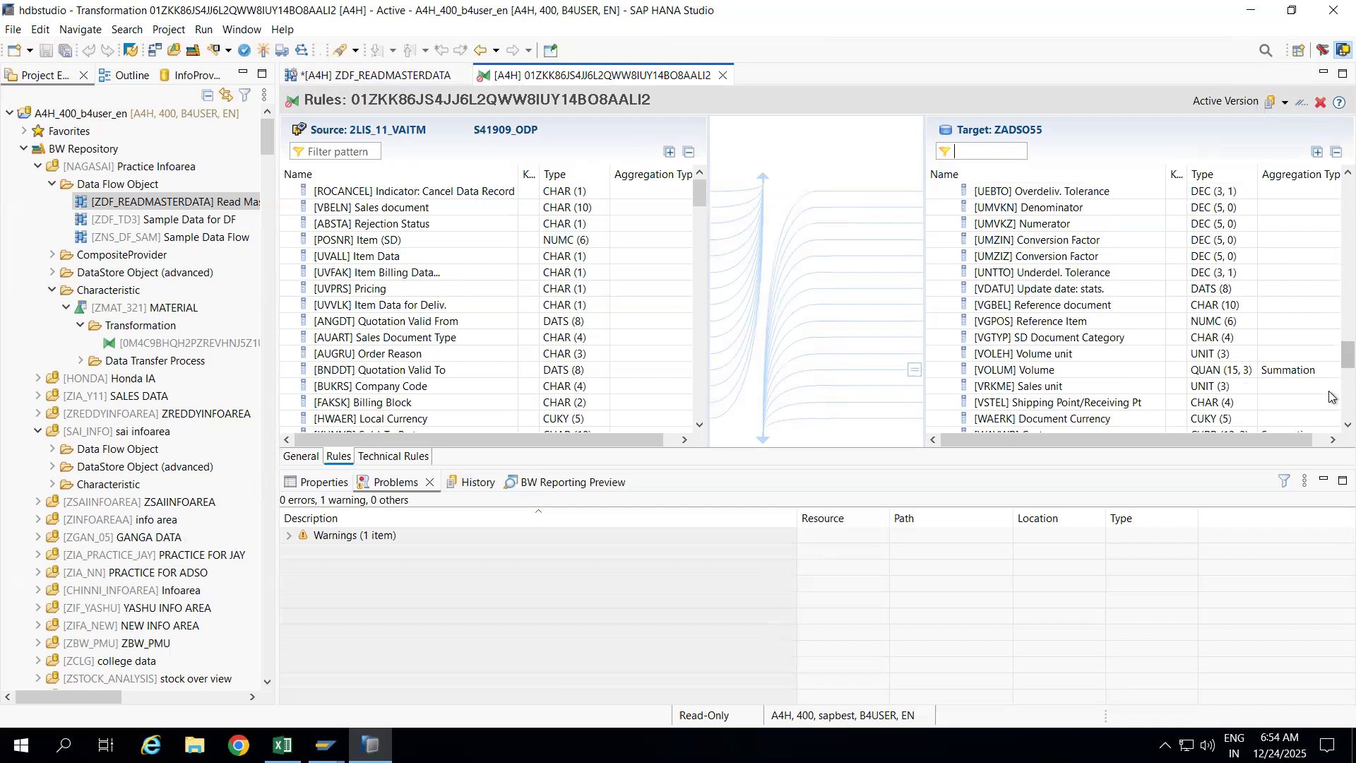
pyautogui.scroll(-5, 1331, 395)
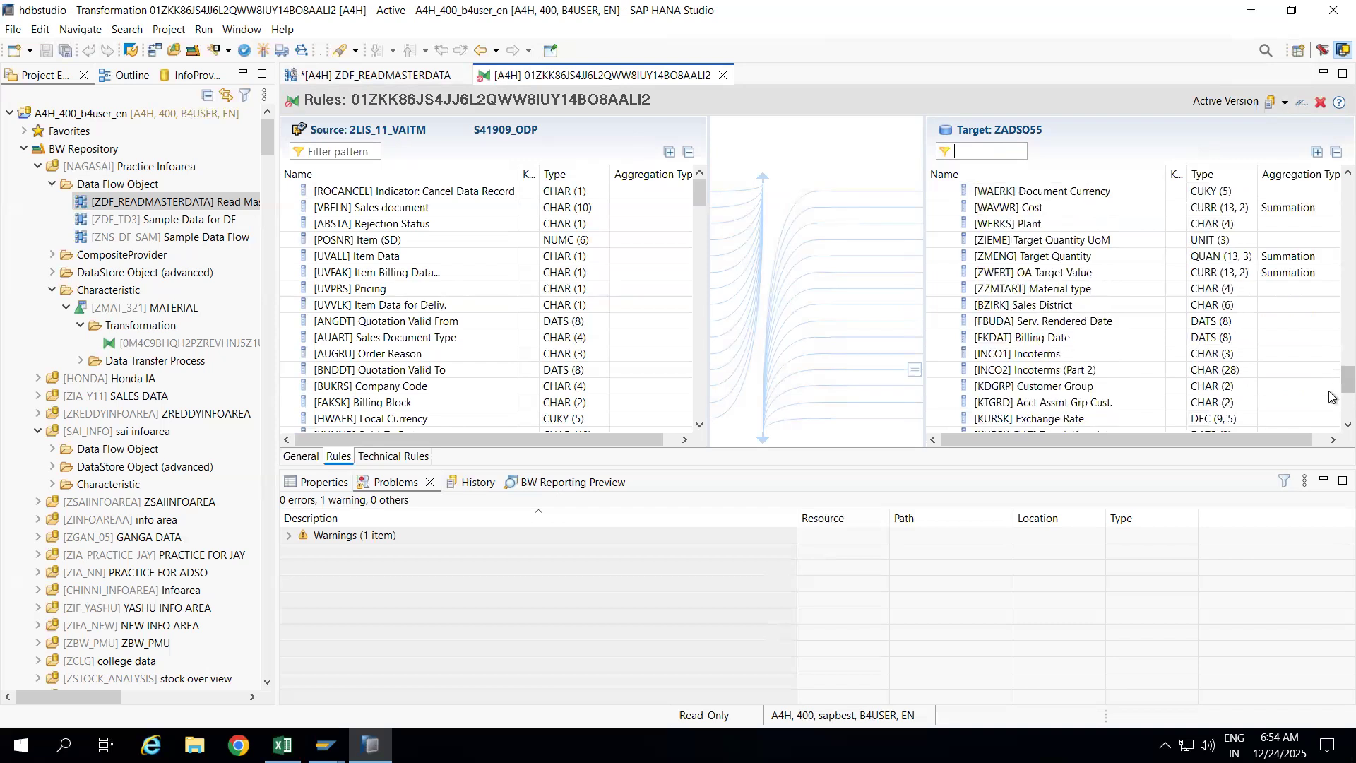
pyautogui.scroll(-5, 1330, 396)
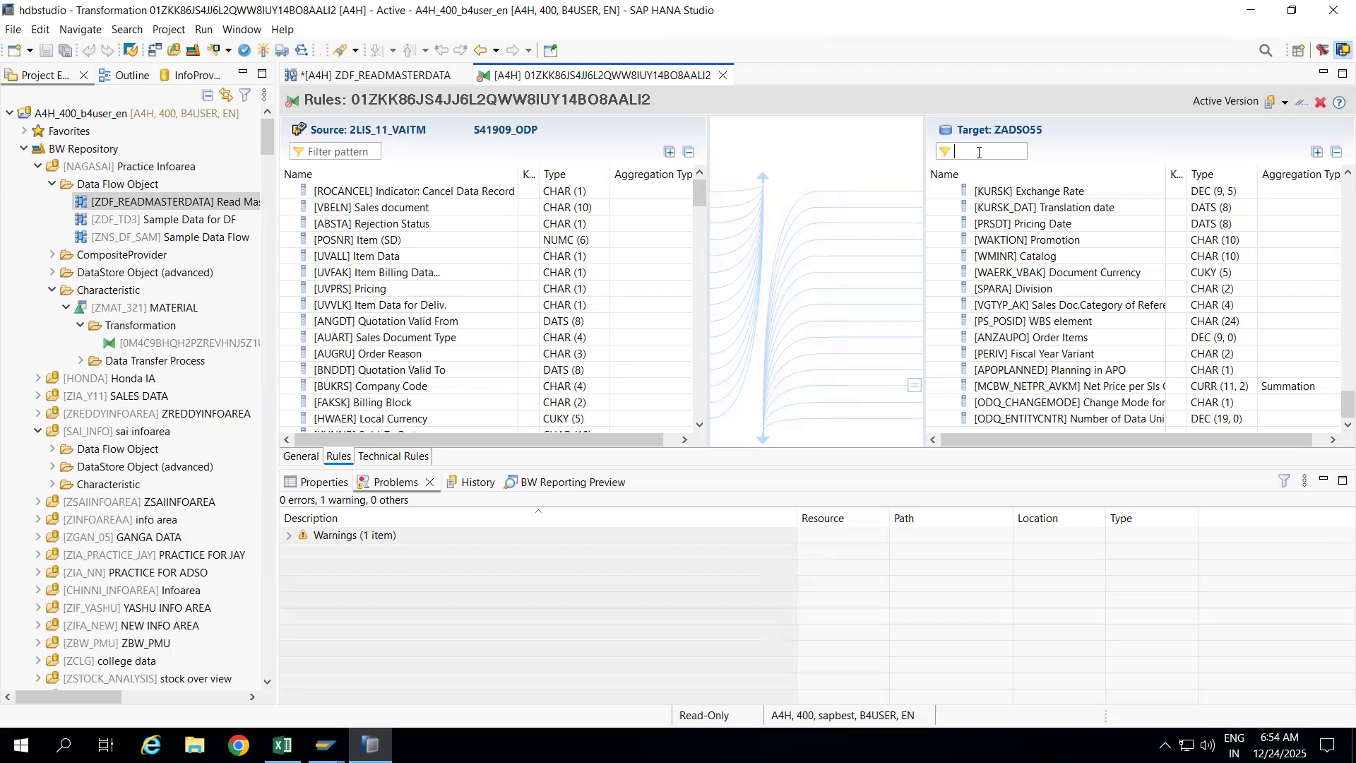
pyautogui.write('matkl')
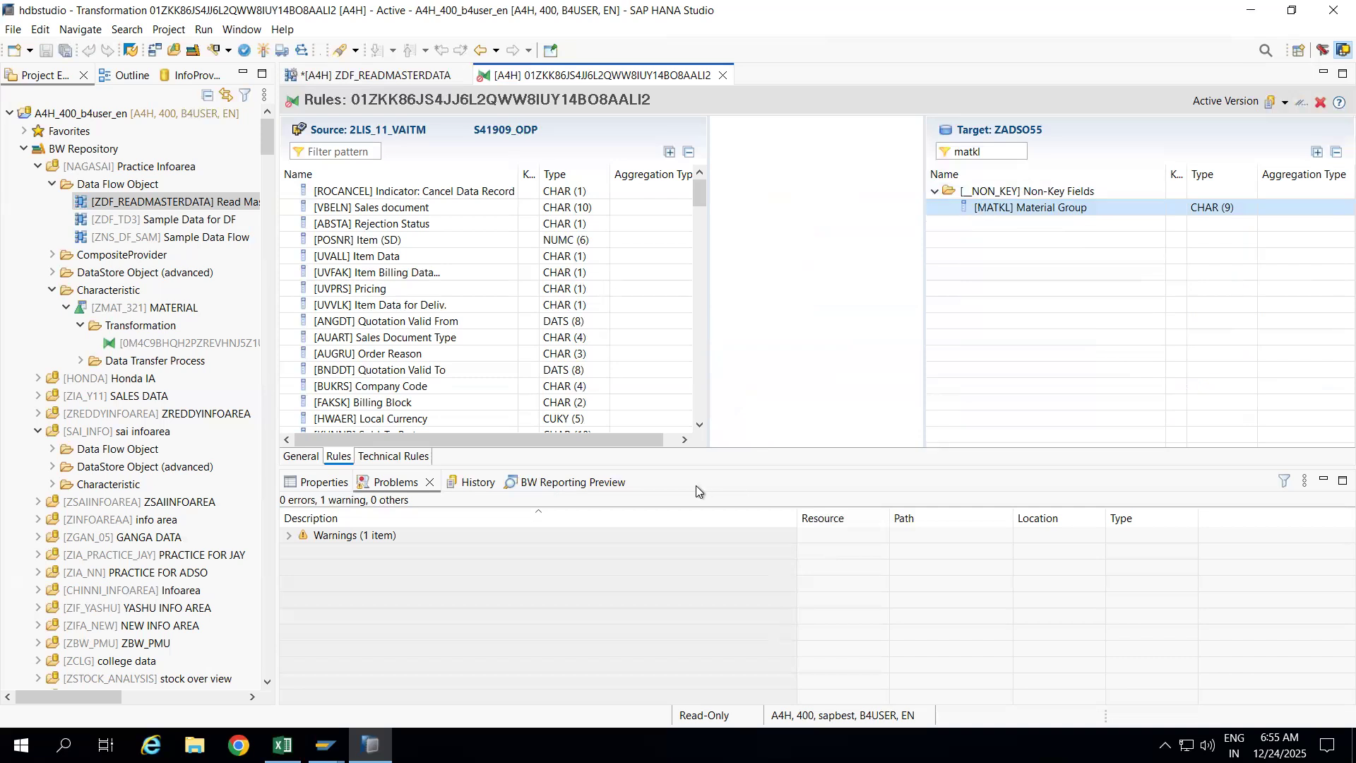
# Step: Set the rule type of the target field MATKL Material Group to Lookup in its enlarged rule properties
pyautogui.moveTo(676, 467); pyautogui.dragTo(684, 279)
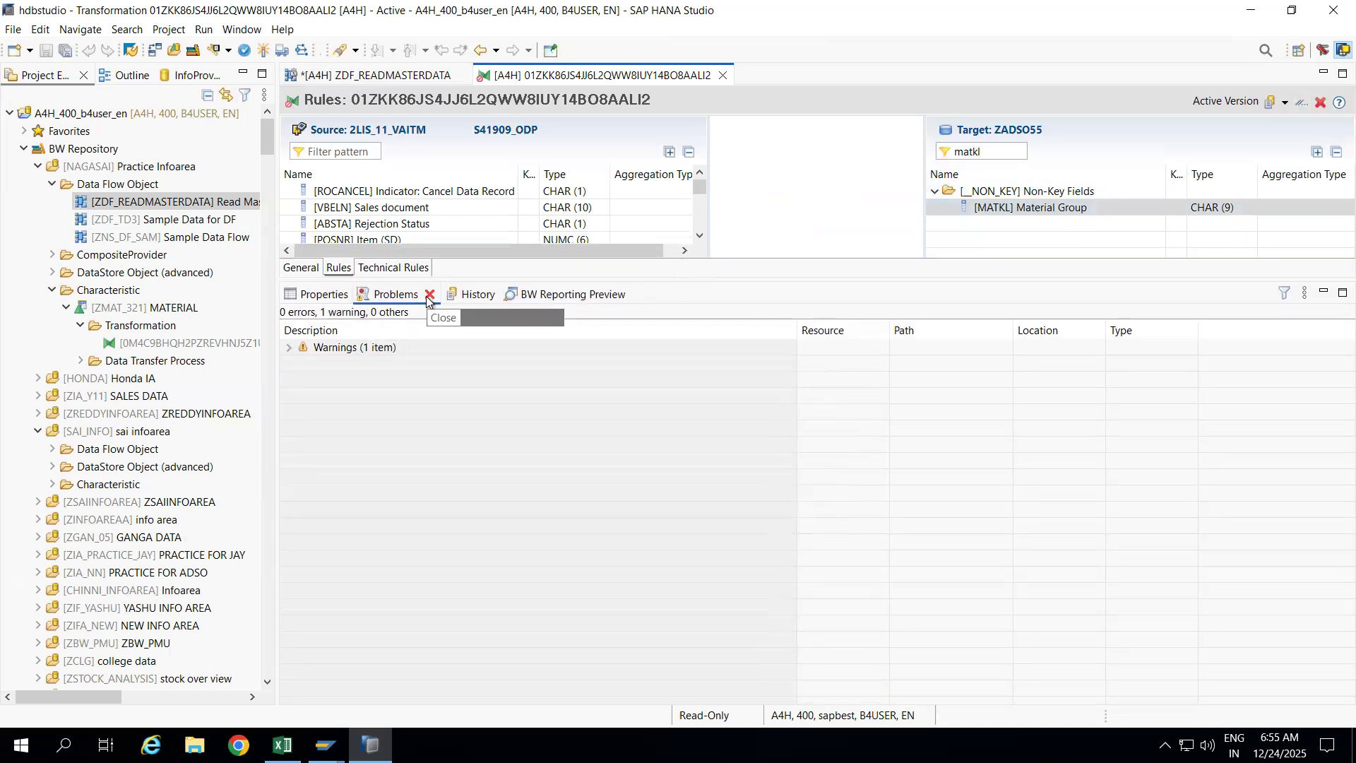
pyautogui.click(429, 294)
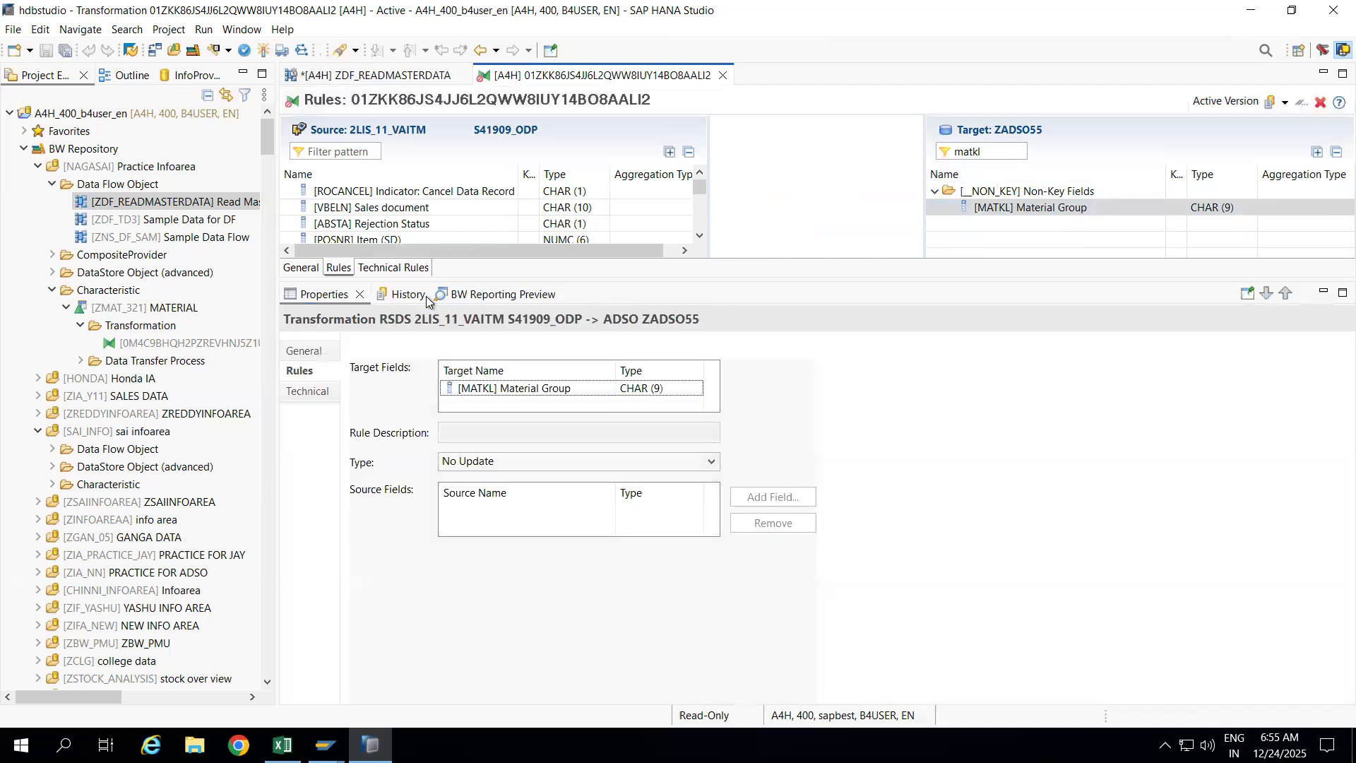
pyautogui.click(709, 463)
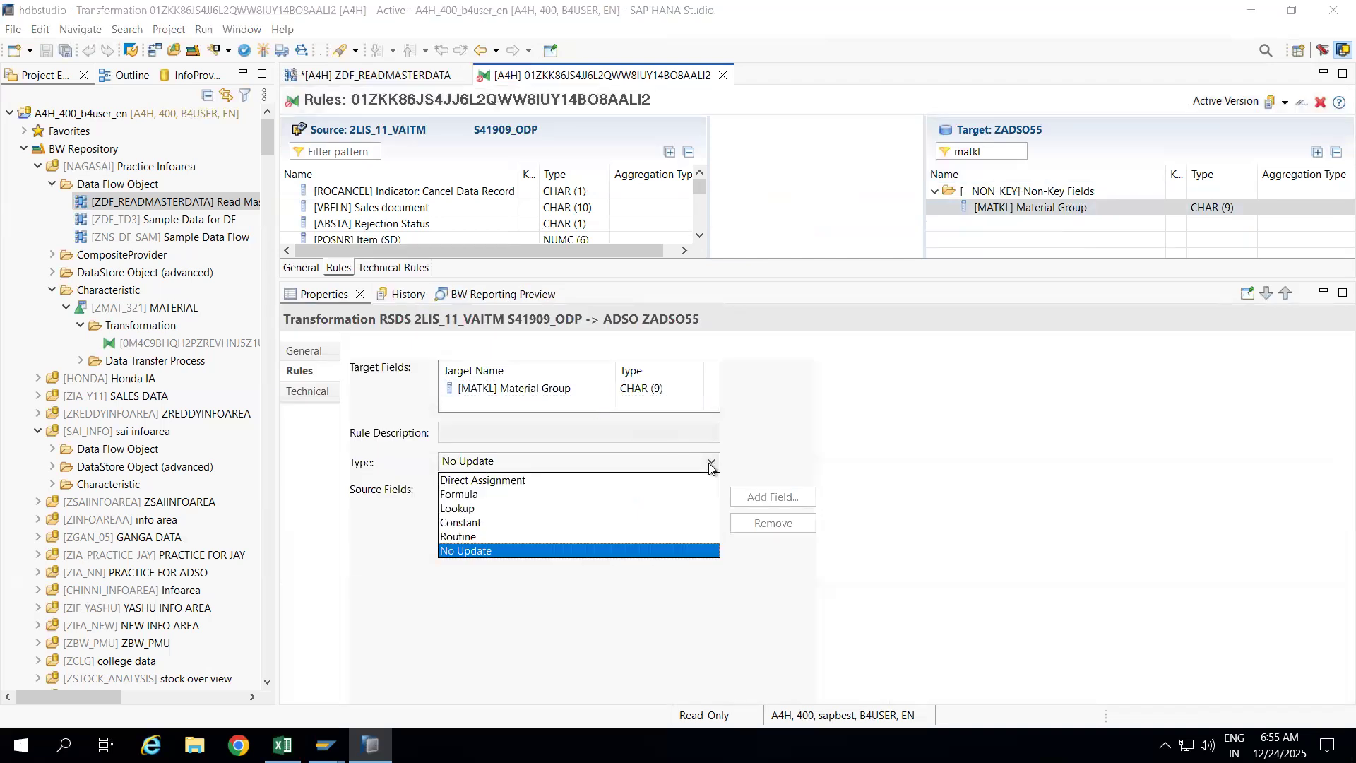
pyautogui.click(463, 508)
pyautogui.click(469, 435)
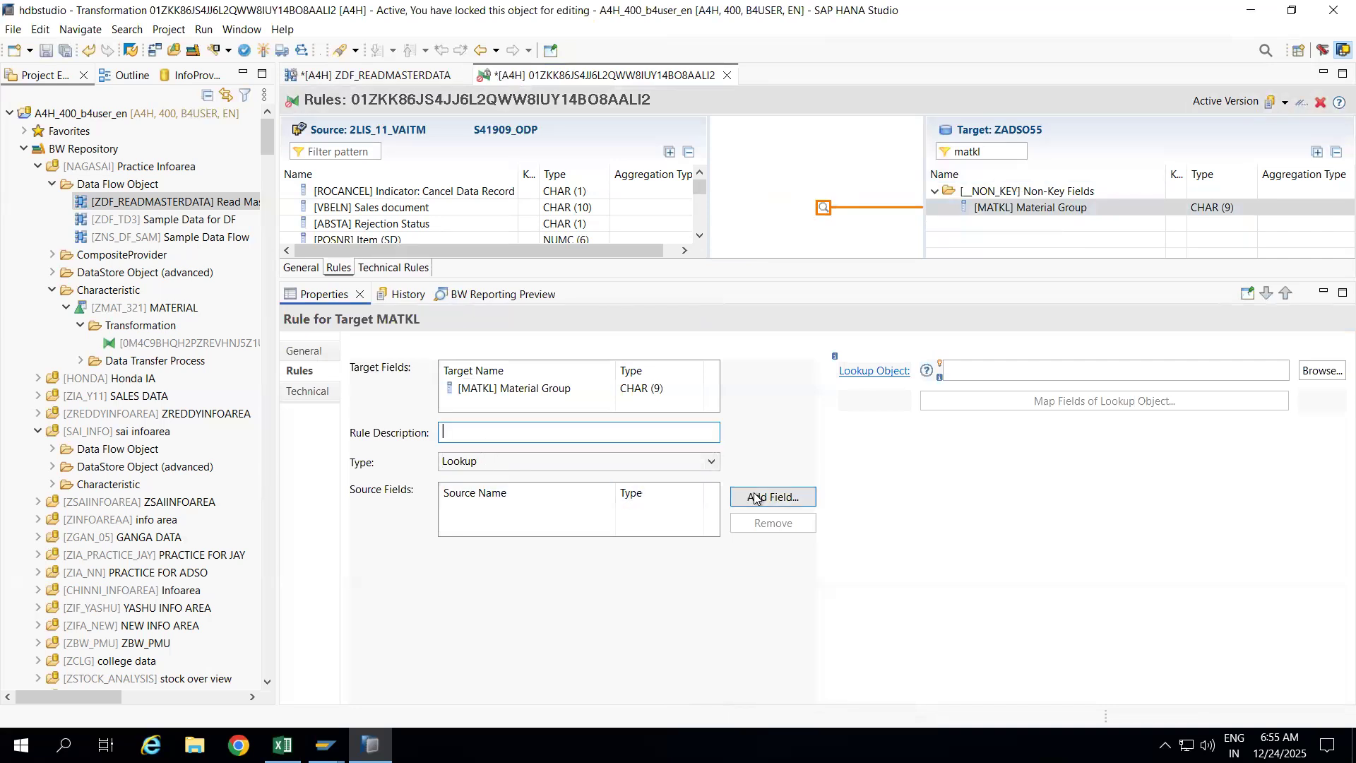
# Step: Assign the DataStore object ZMD_TEST as the lookup object of the MATKL rule, checking the lookup table name in the Excel notes
pyautogui.click(1057, 370)
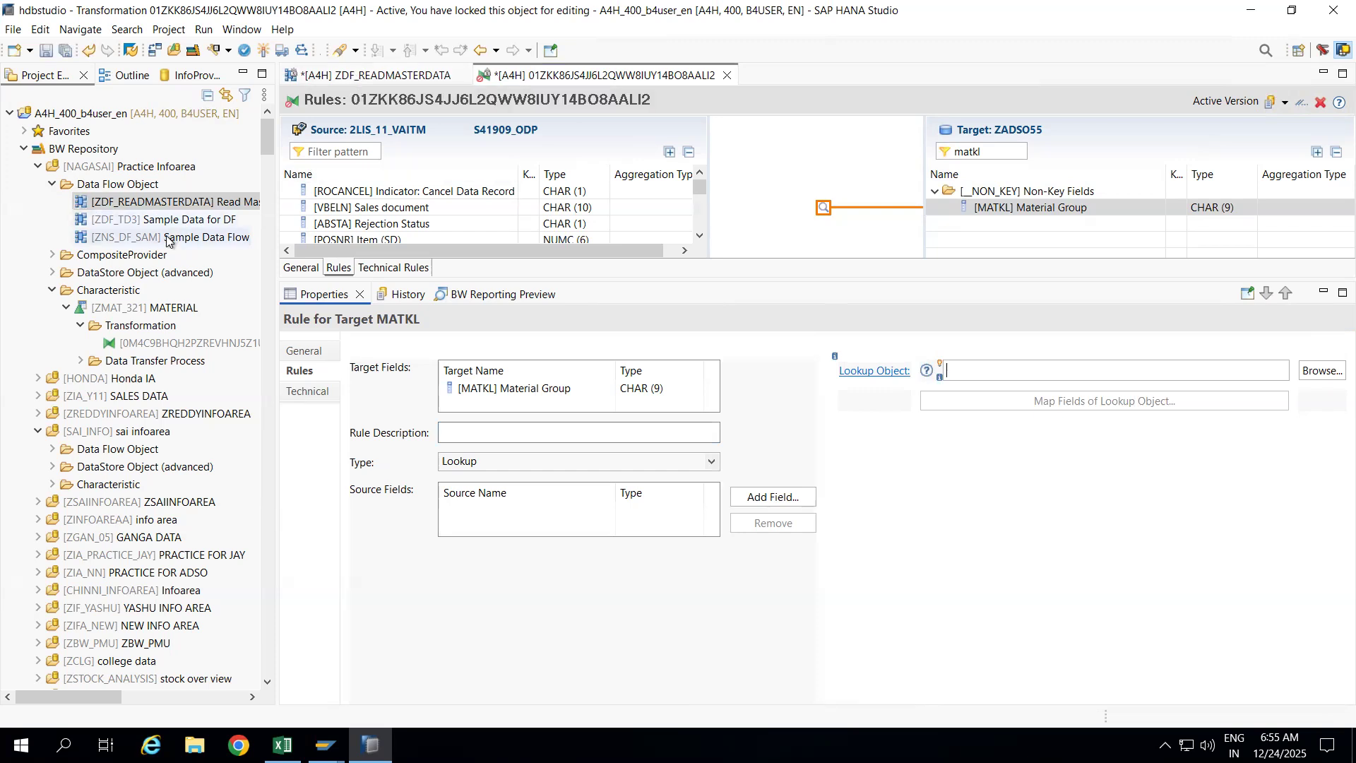
pyautogui.hotkey('alt', 'Tab')
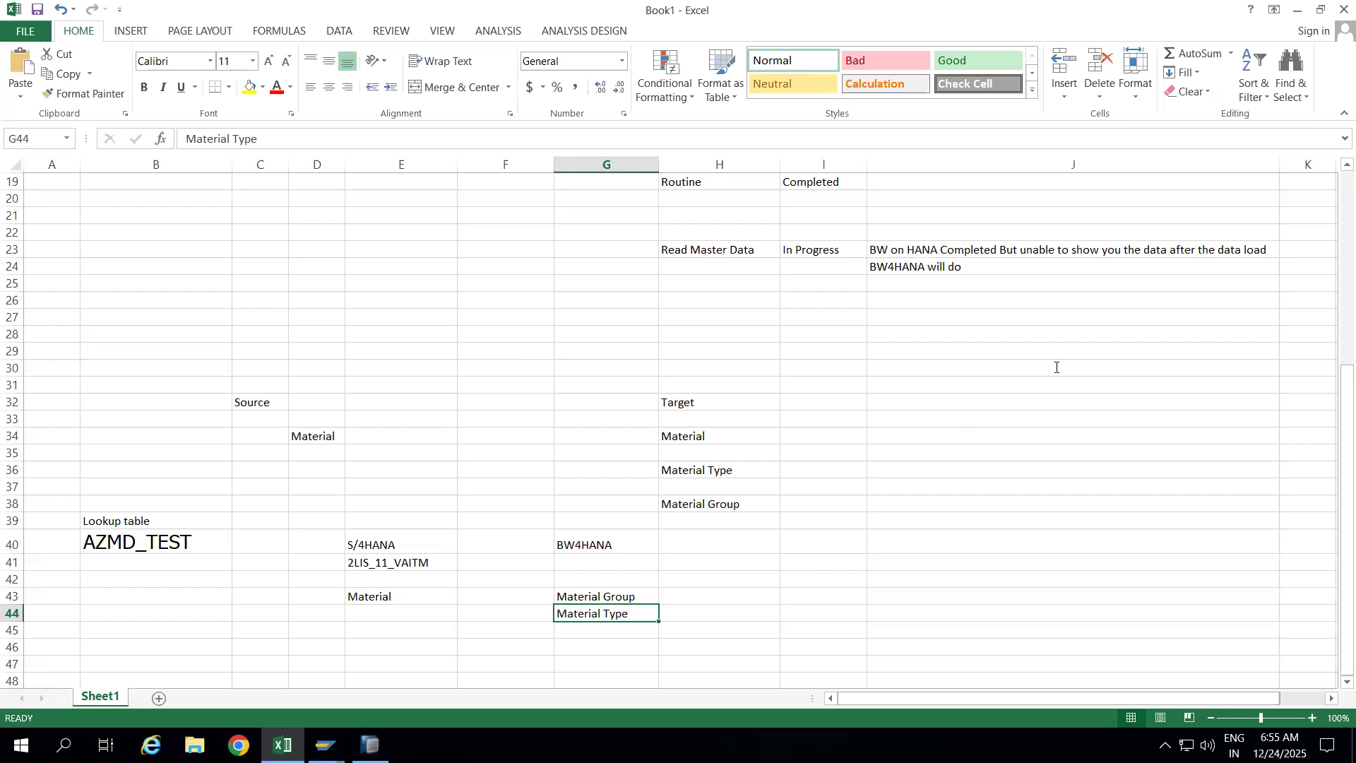
pyautogui.hotkey('alt', 'Tab')
pyautogui.write('ZM')
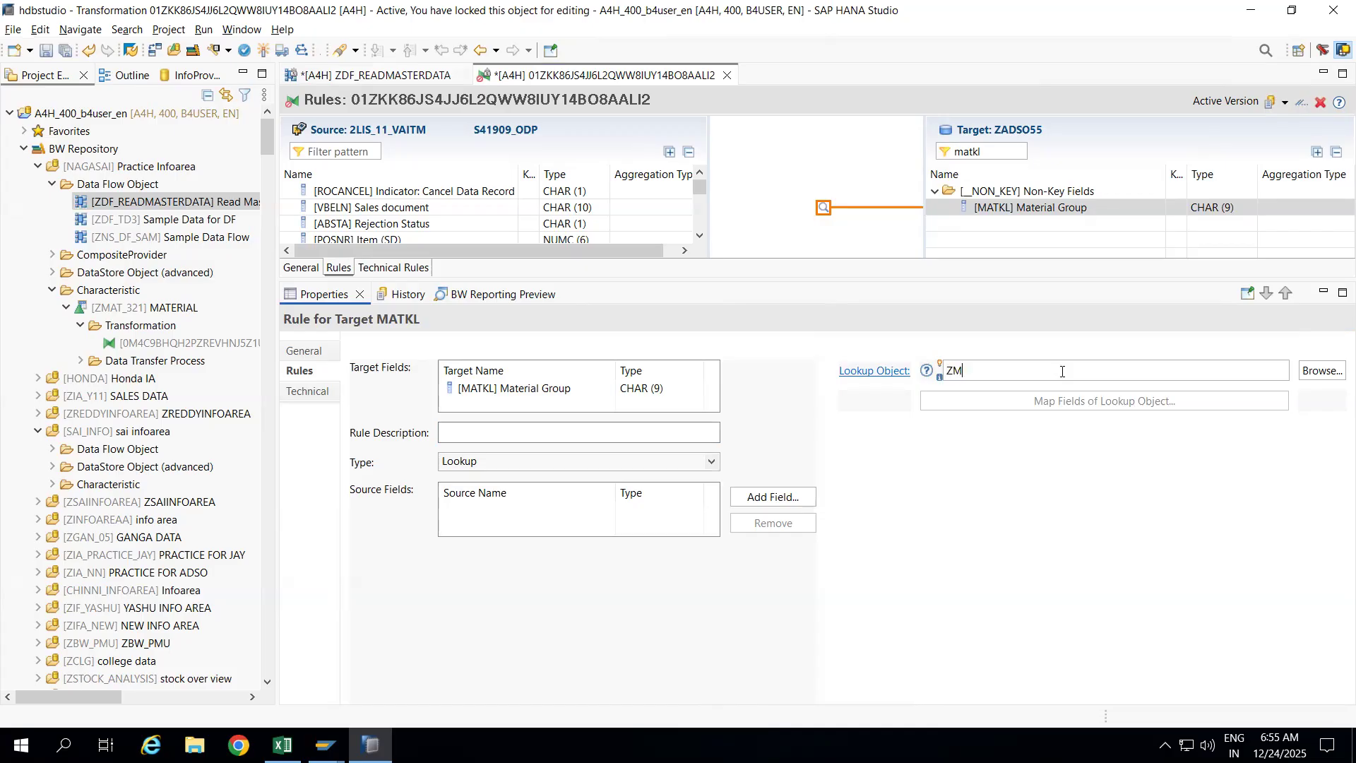
pyautogui.write('D_TEST')
pyautogui.click(1308, 376)
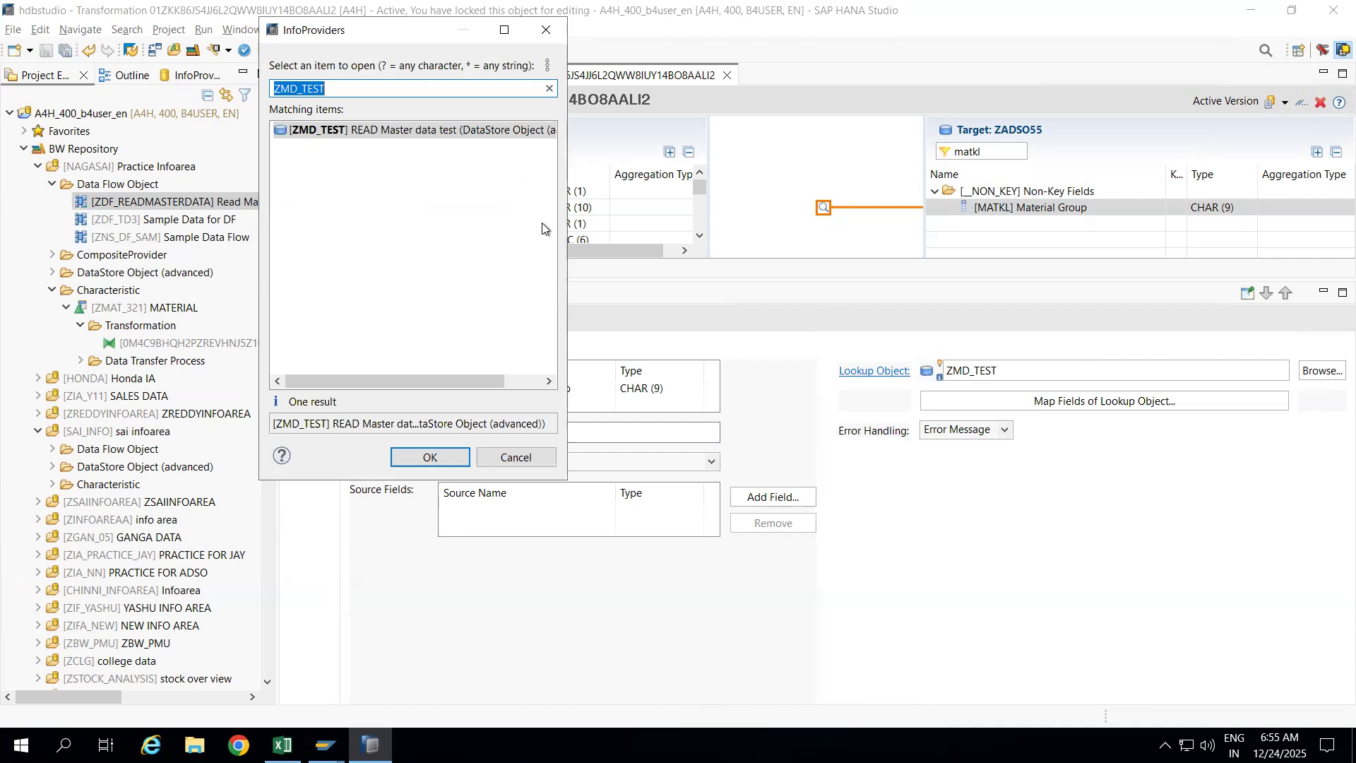
pyautogui.doubleClick(351, 130)
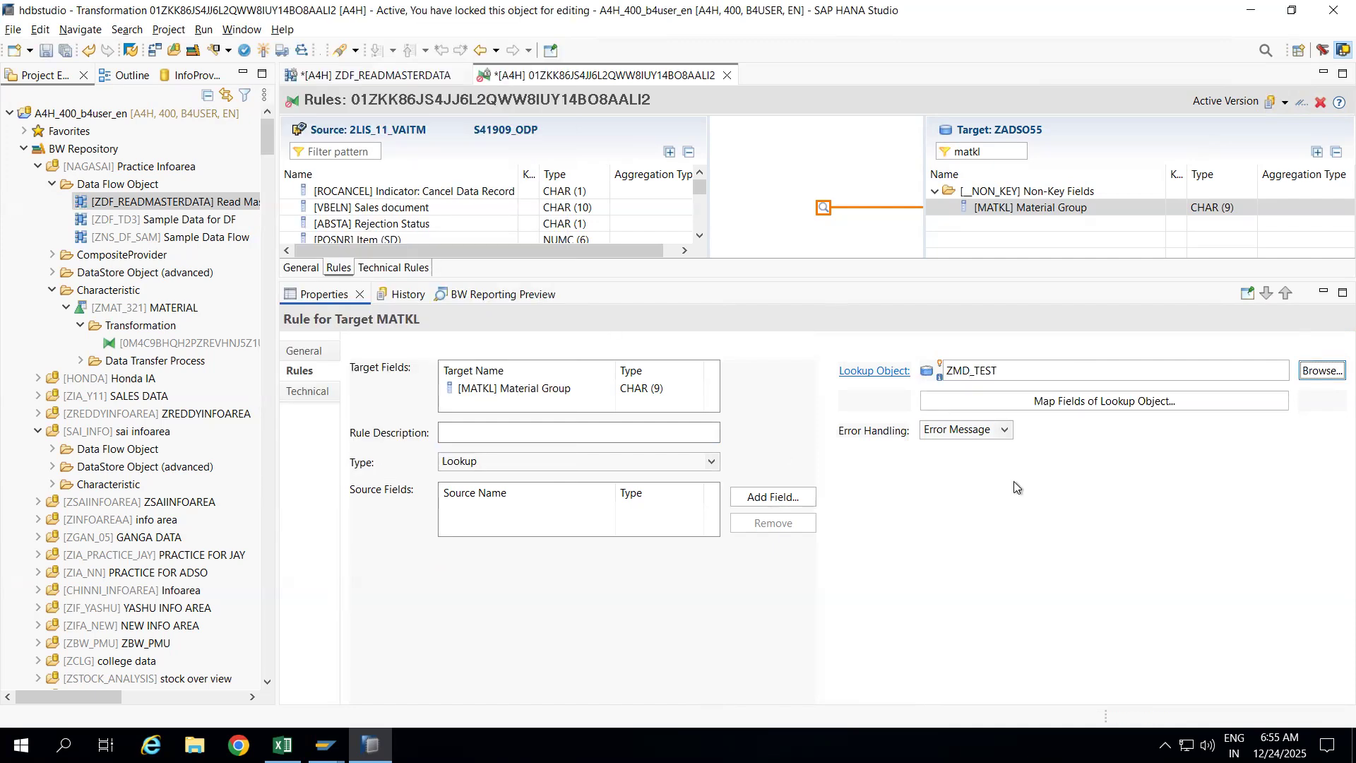
# Step: Map the lookup object's key field MATERIAL to the transformation source field MATNR Material and accept the field mapping
pyautogui.click(1095, 403)
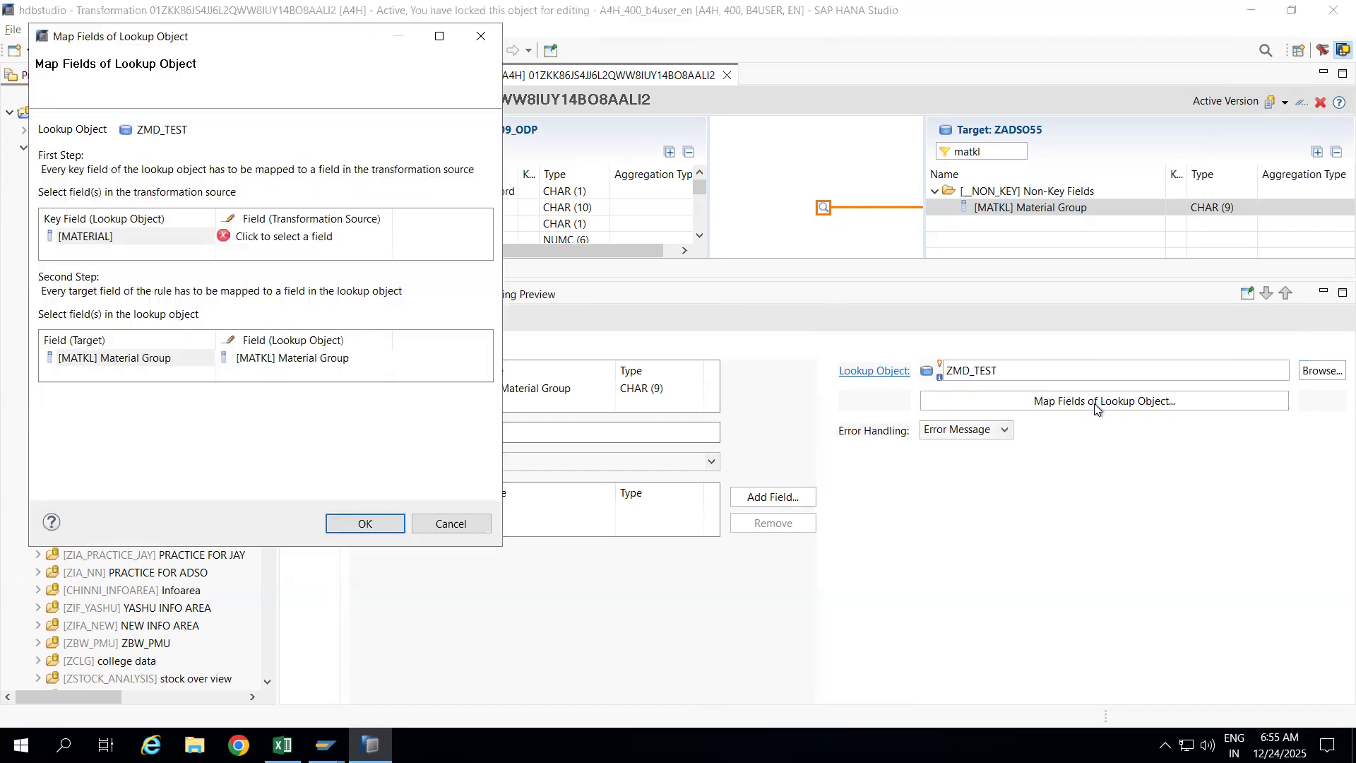
pyautogui.click(268, 236)
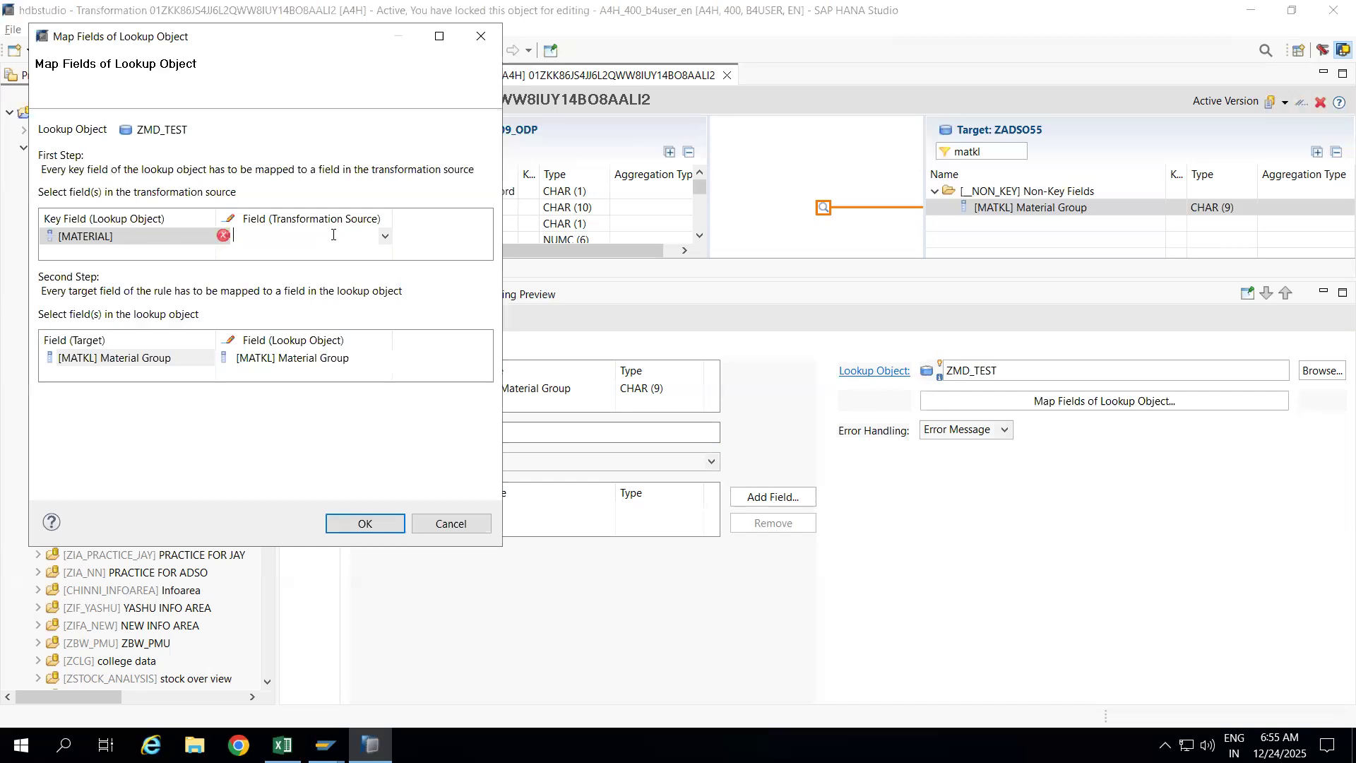
pyautogui.click(385, 236)
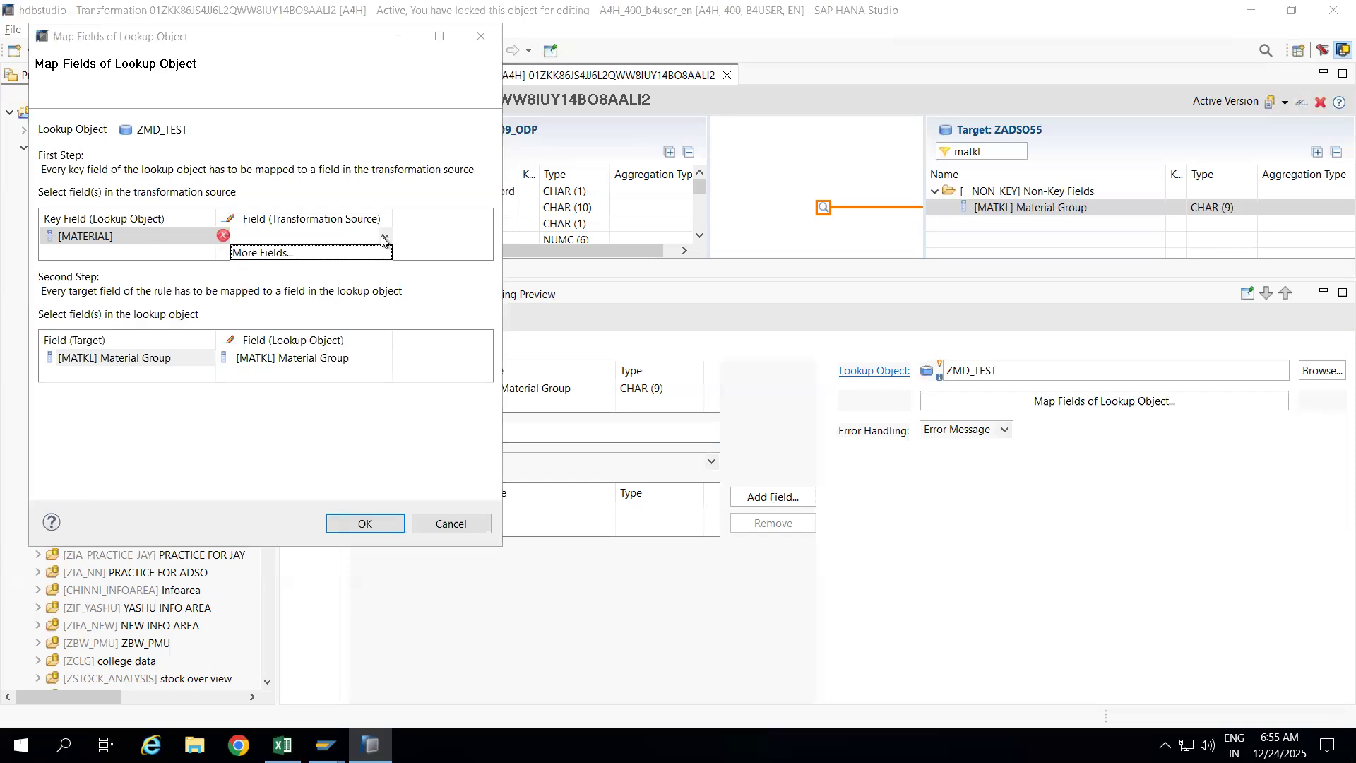
pyautogui.click(264, 254)
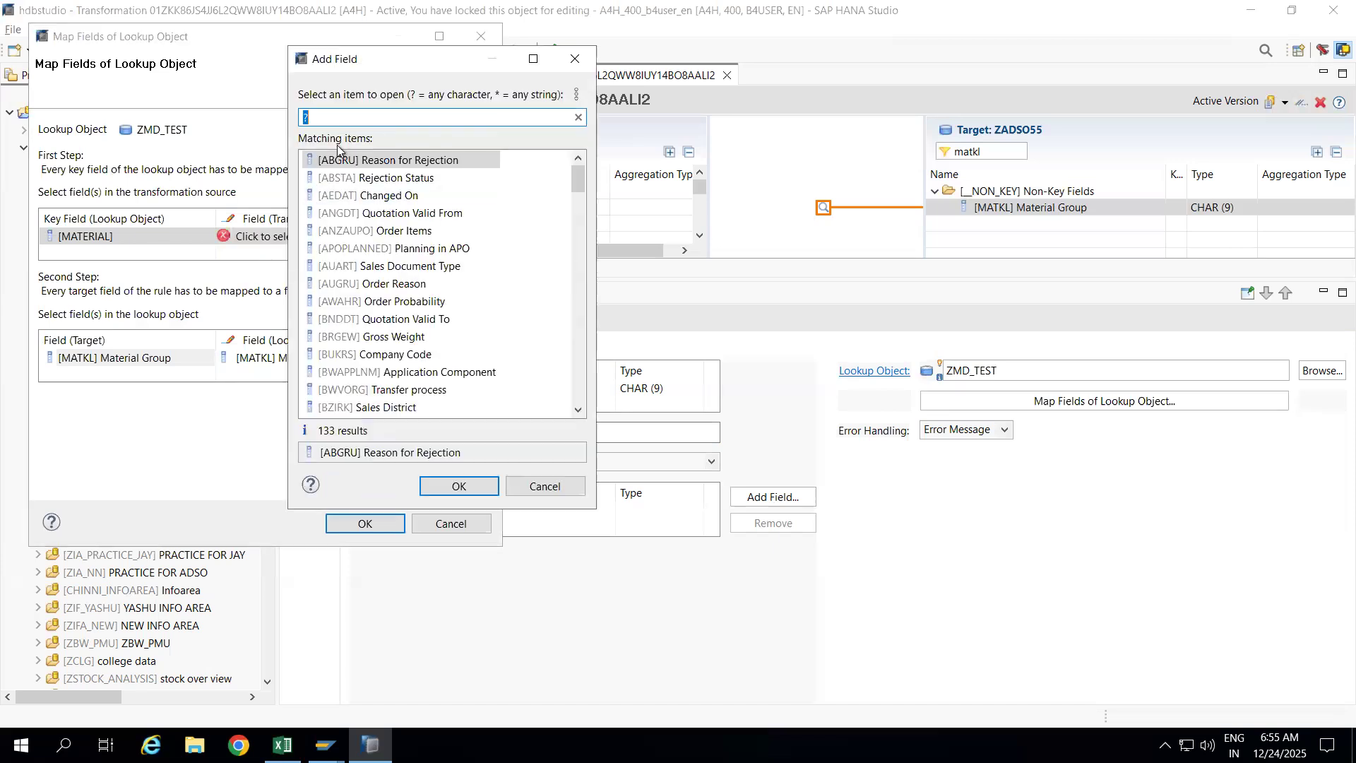
pyautogui.write('MAT')
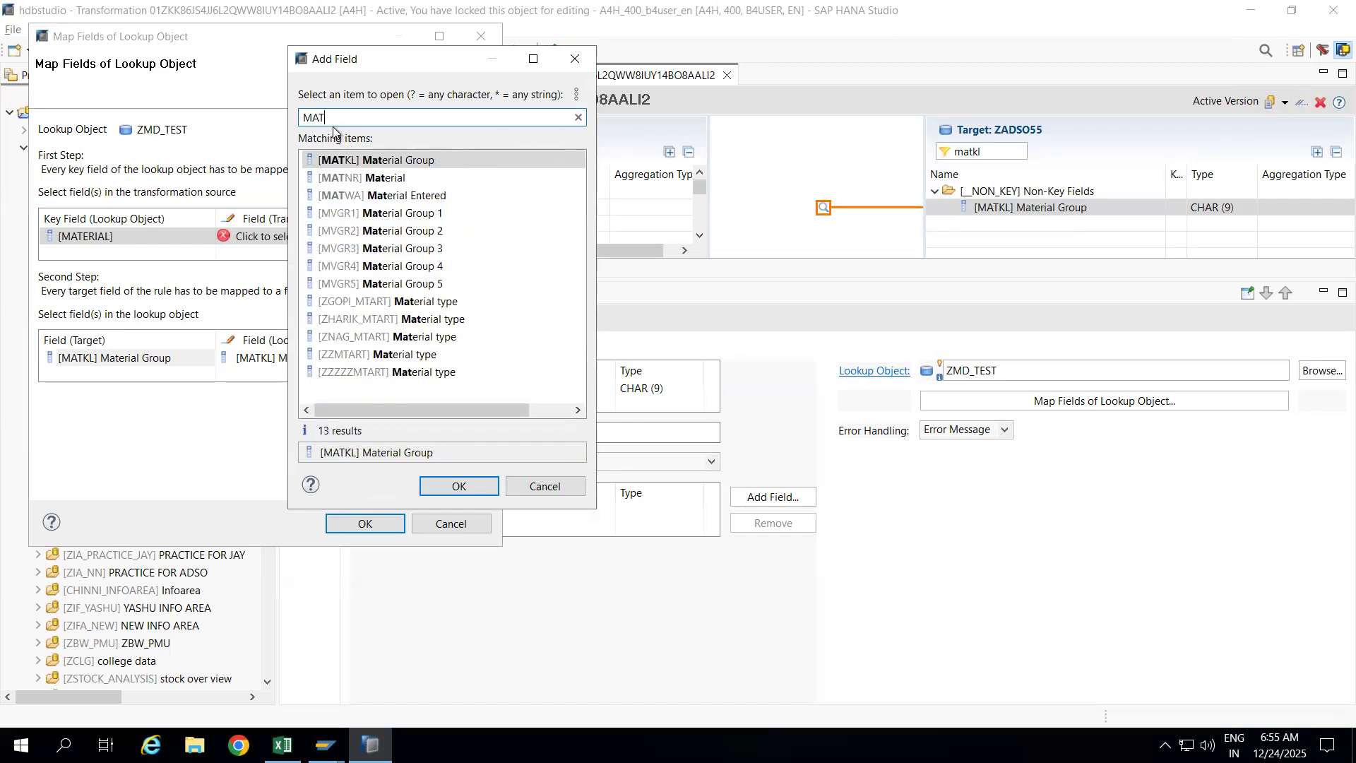
pyautogui.doubleClick(339, 178)
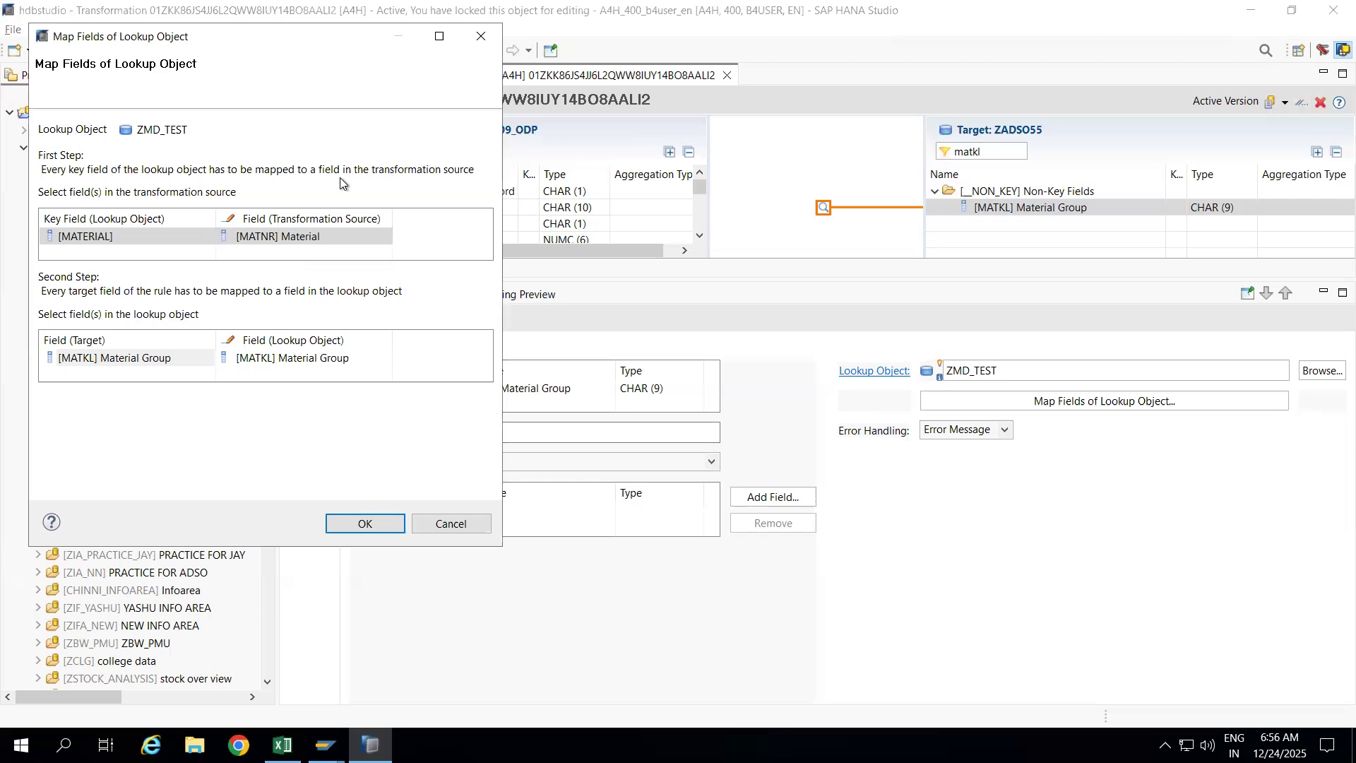
pyautogui.click(358, 526)
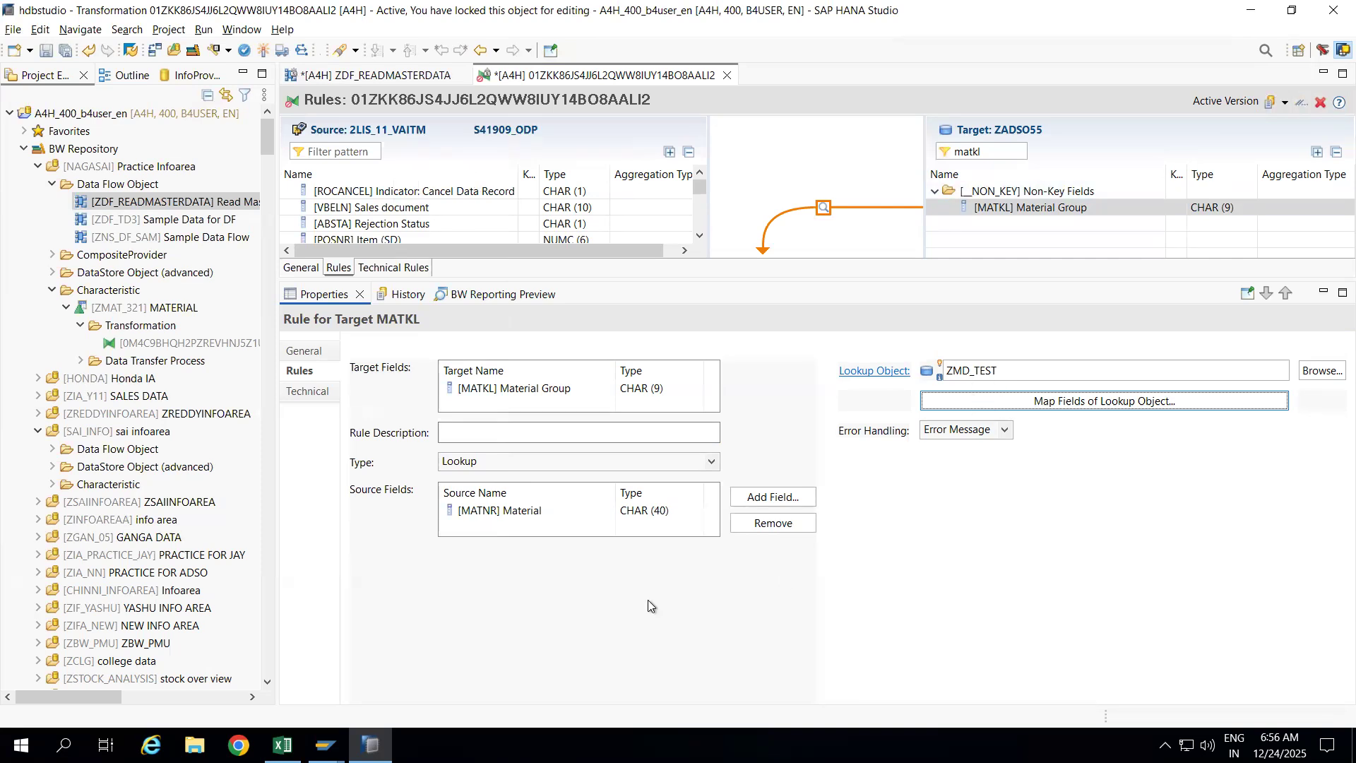
# Step: Review the lookup table entry in the Excel notes and the ZMD_TEST field mapping of the MATKL rule
pyautogui.hotkey('alt', 'Tab')
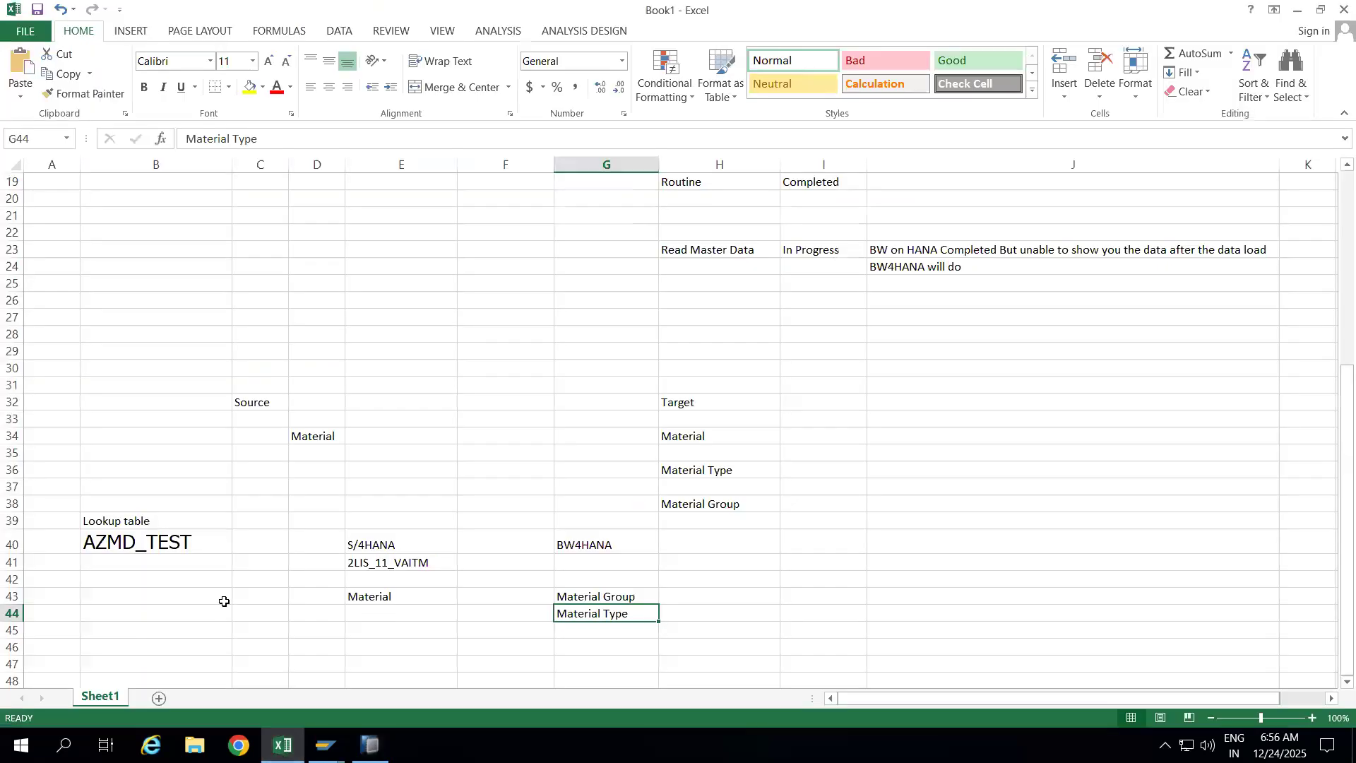
pyautogui.click(149, 524)
pyautogui.moveTo(149, 524); pyautogui.dragTo(152, 545)
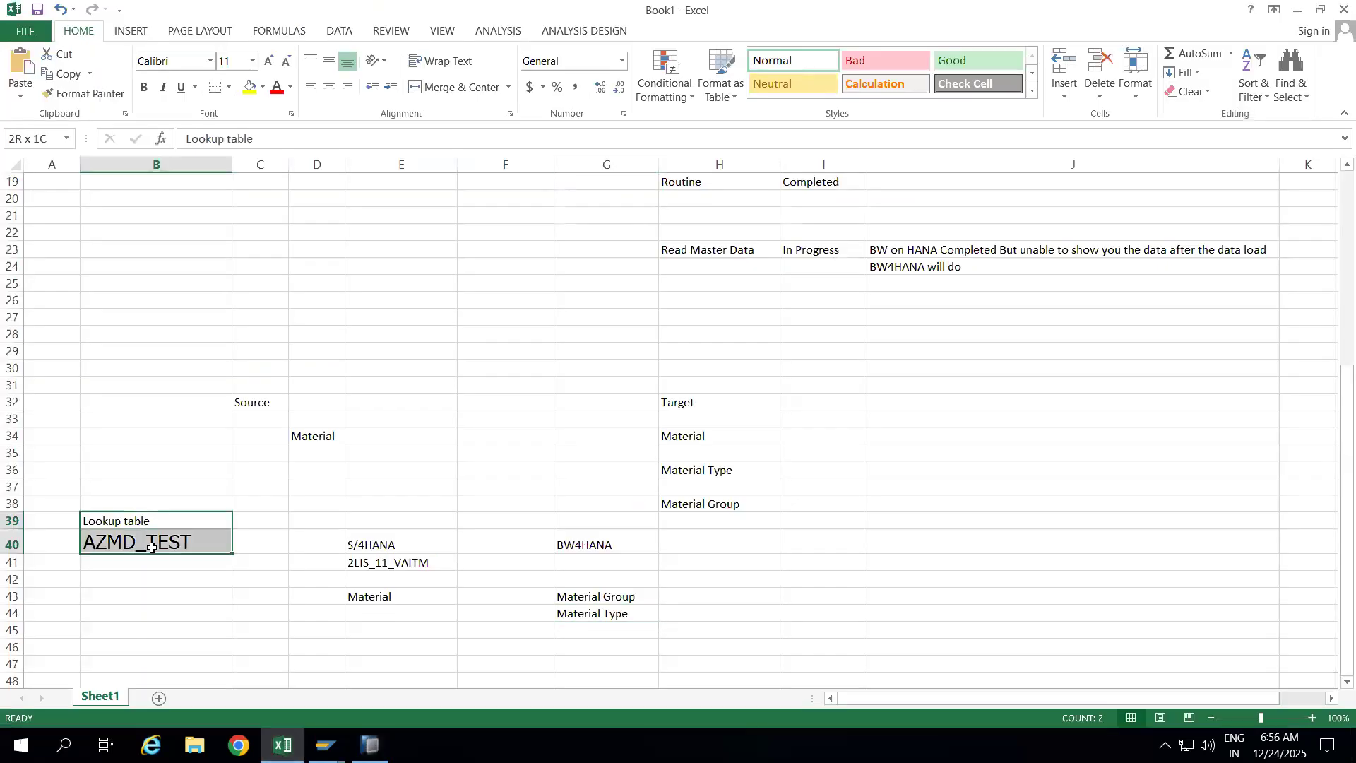
pyautogui.hotkey('alt', 'Tab')
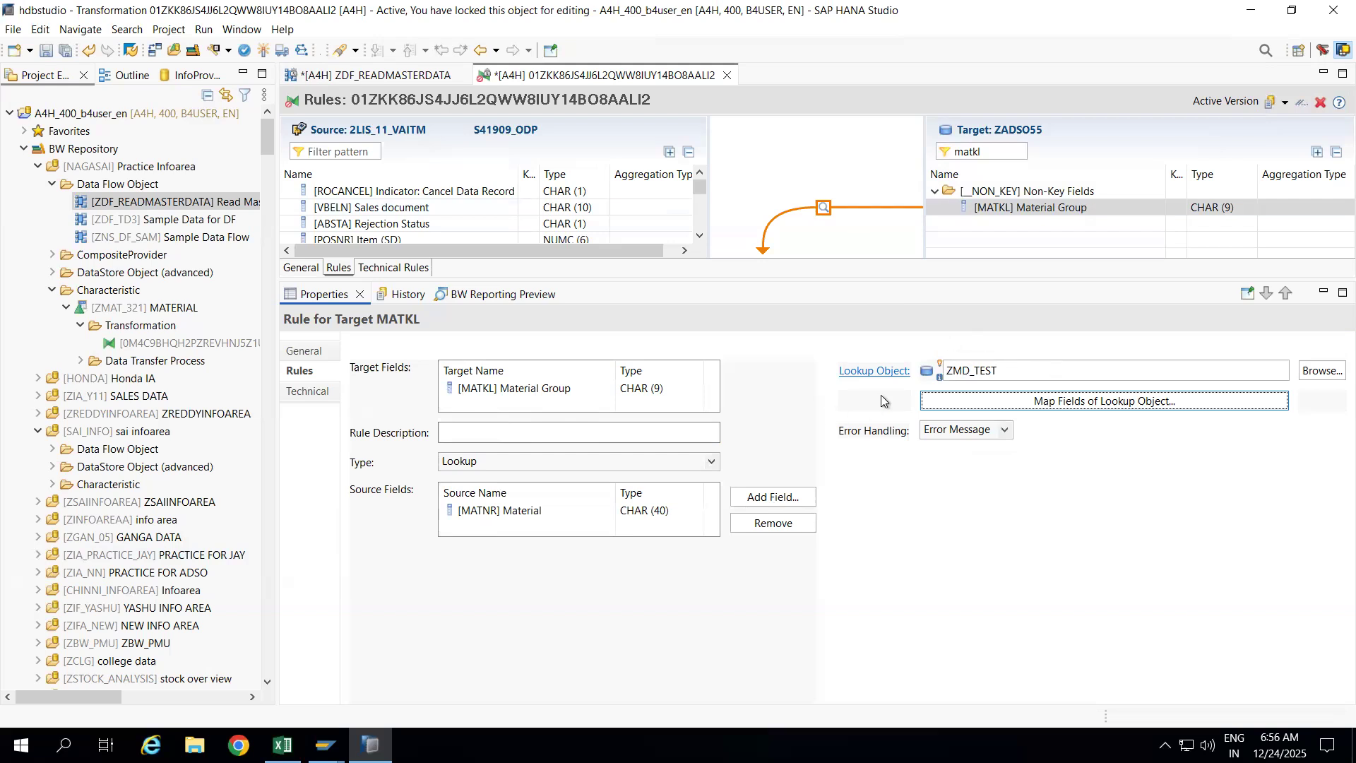
pyautogui.click(1091, 403)
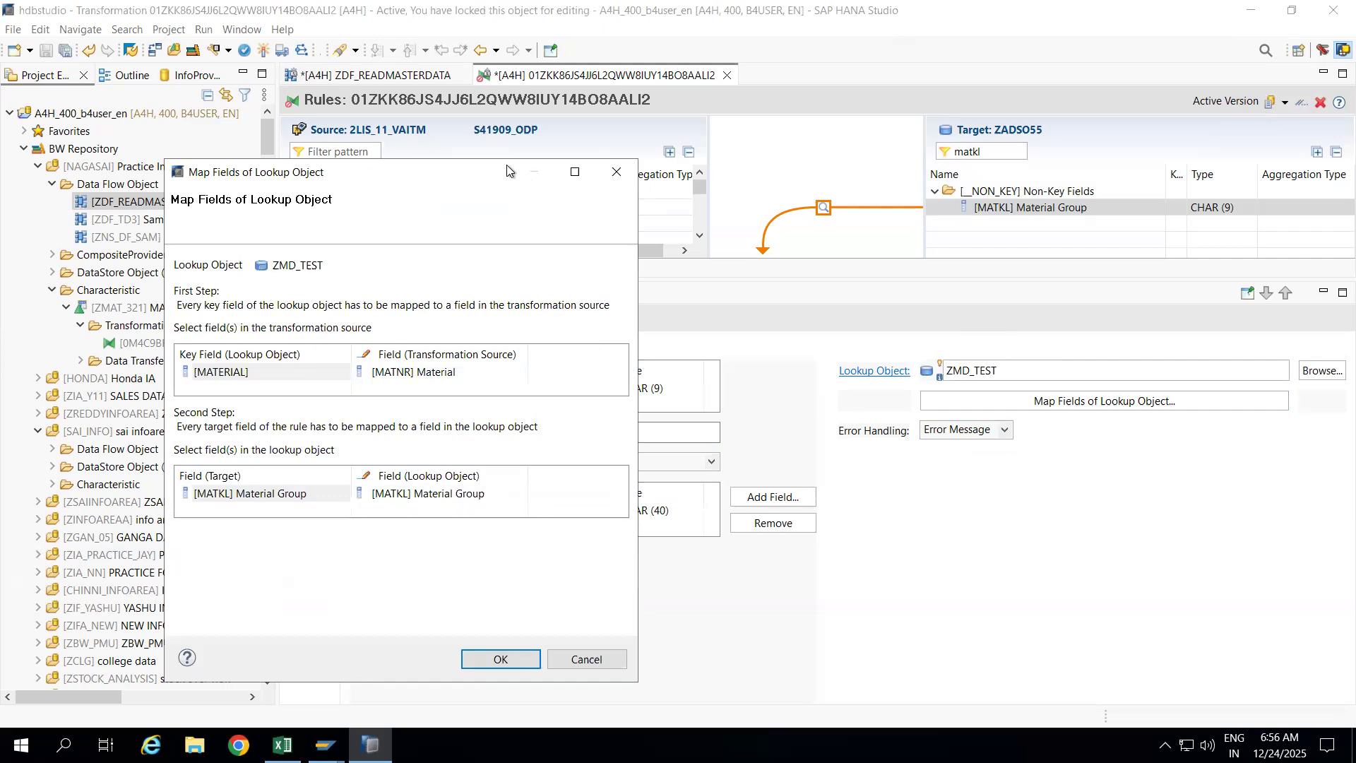
pyautogui.moveTo(471, 182); pyautogui.dragTo(540, 52)
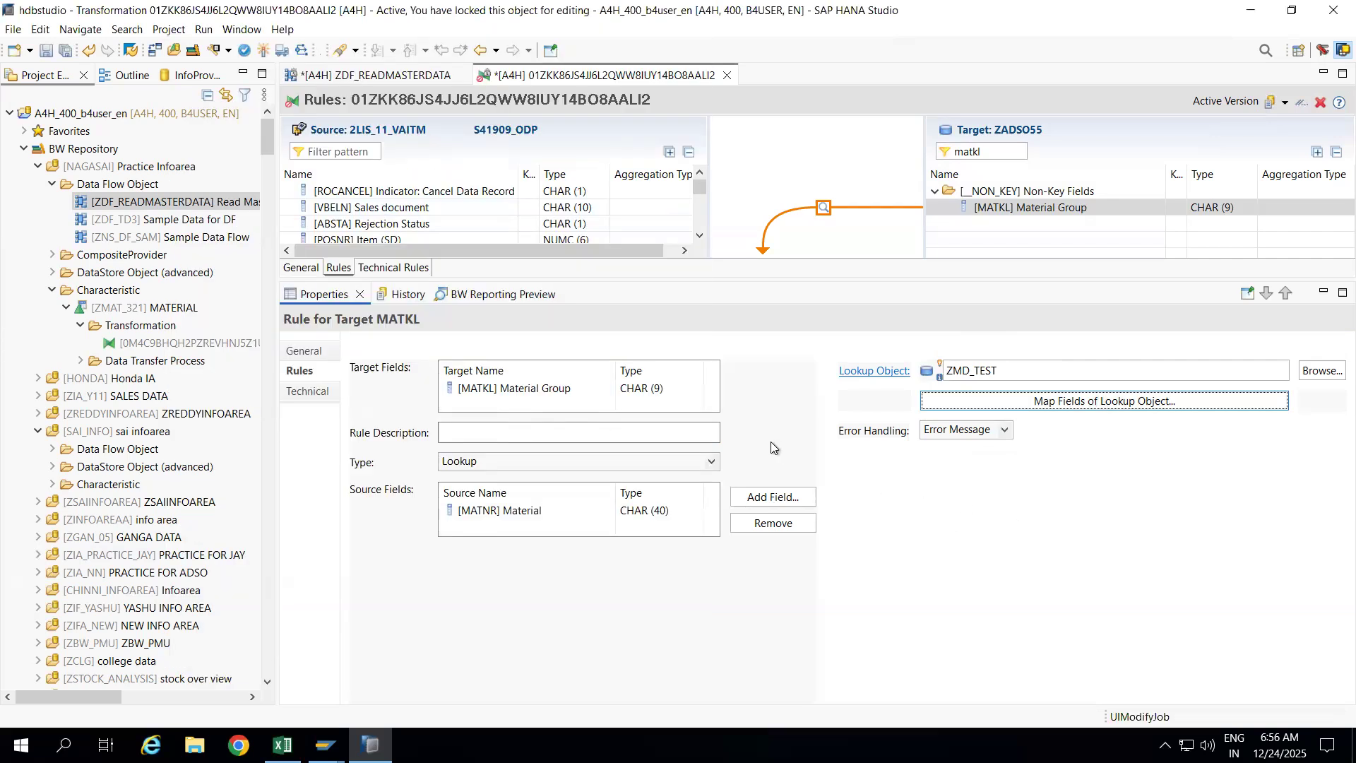
# Step: Try to activate the transformation and expand the reported errors to inspect the MATKL rule entry
pyautogui.click(264, 49)
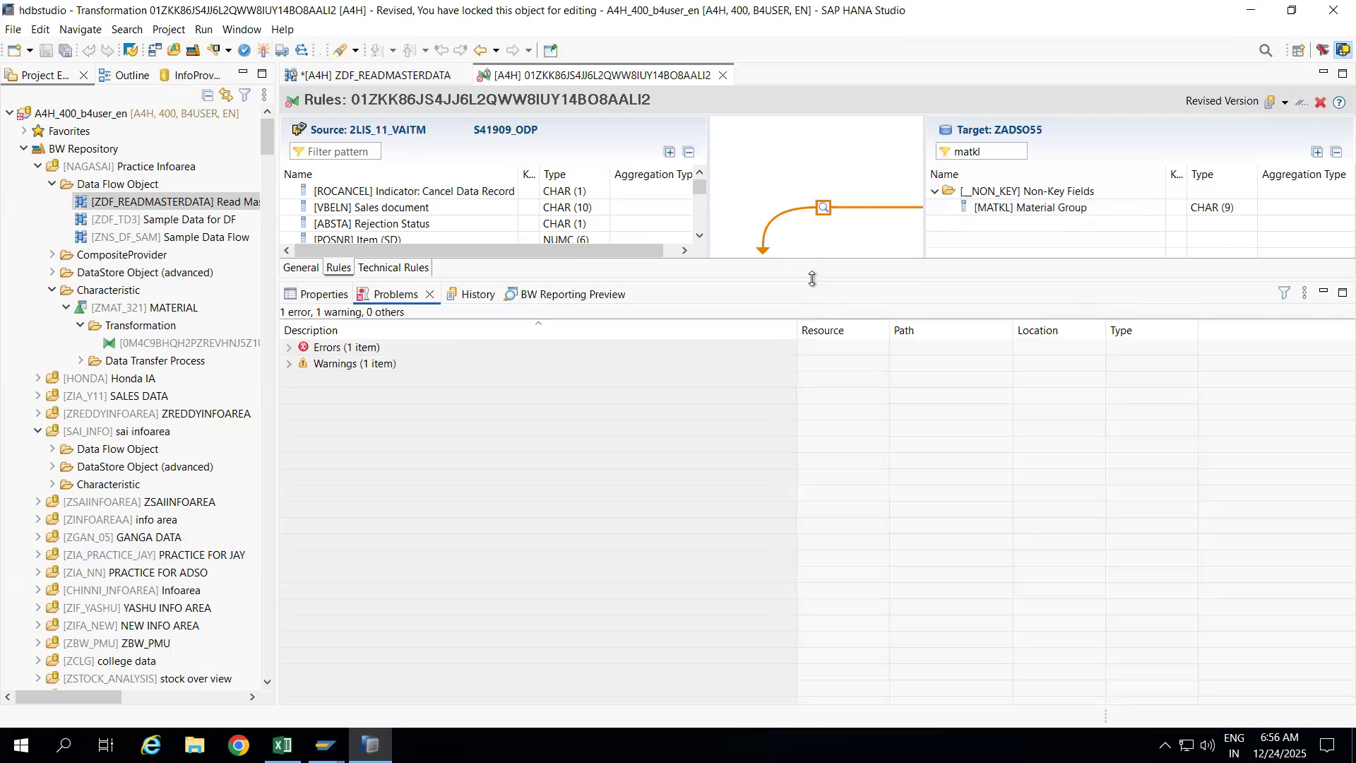
pyautogui.moveTo(812, 281); pyautogui.dragTo(812, 366)
pyautogui.click(288, 432)
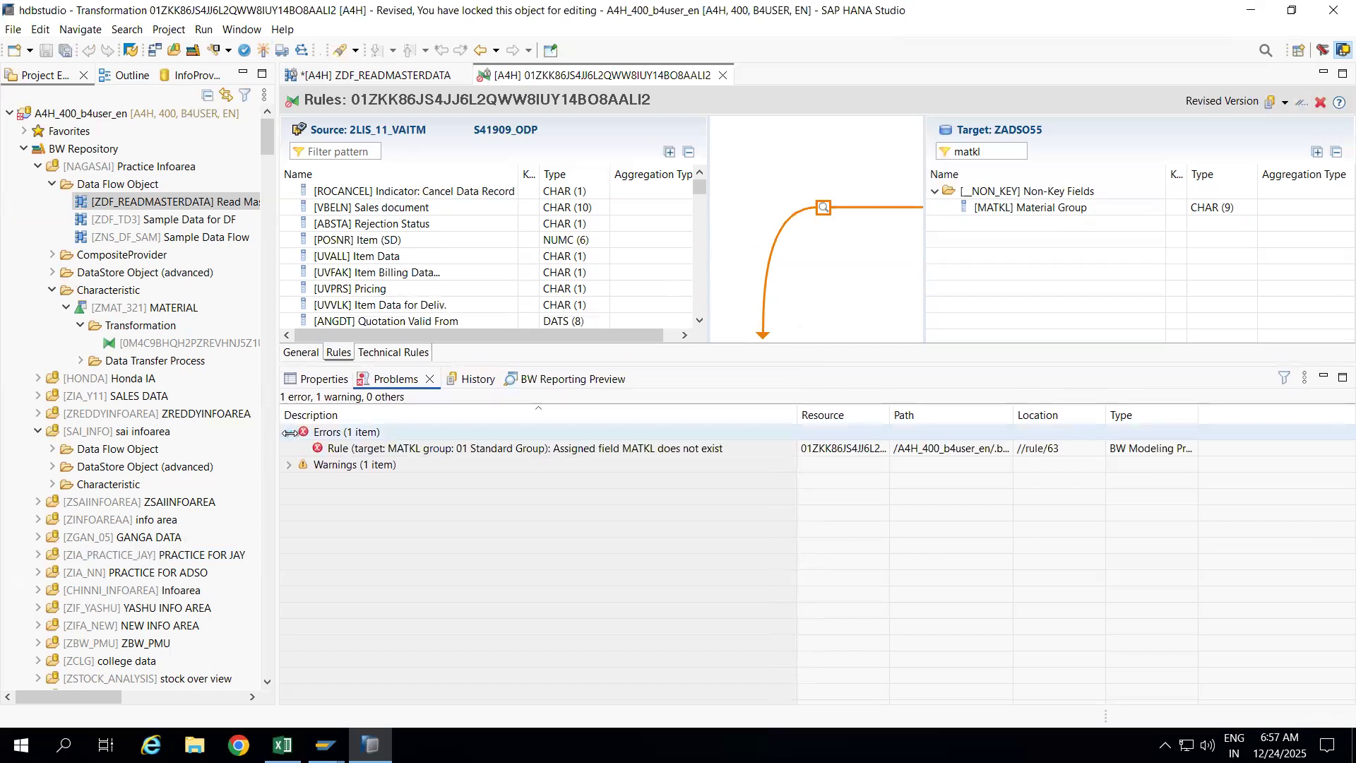
pyautogui.click(442, 448)
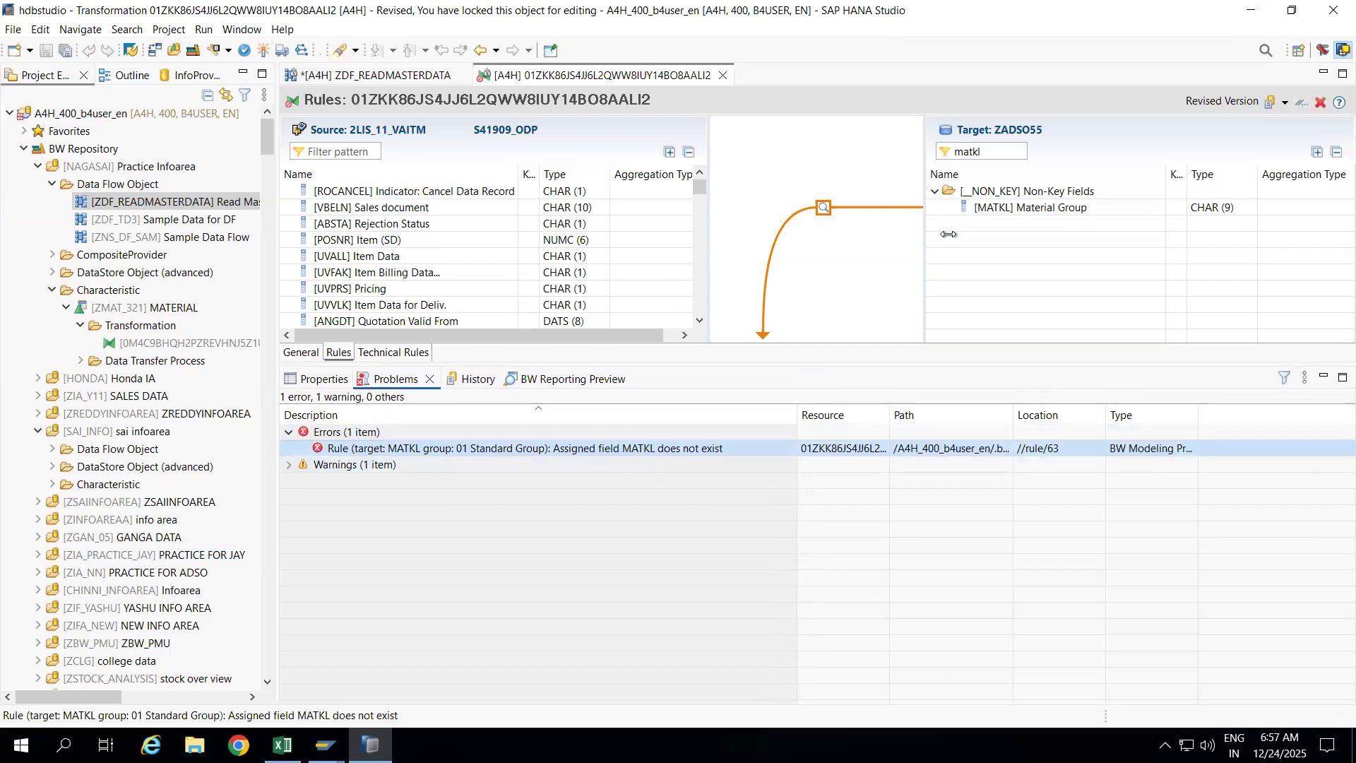
# Step: Try adding the source field MATKL Material Group to the MATKL lookup rule, and accept the ZMD_TEST field mapping
pyautogui.click(988, 207)
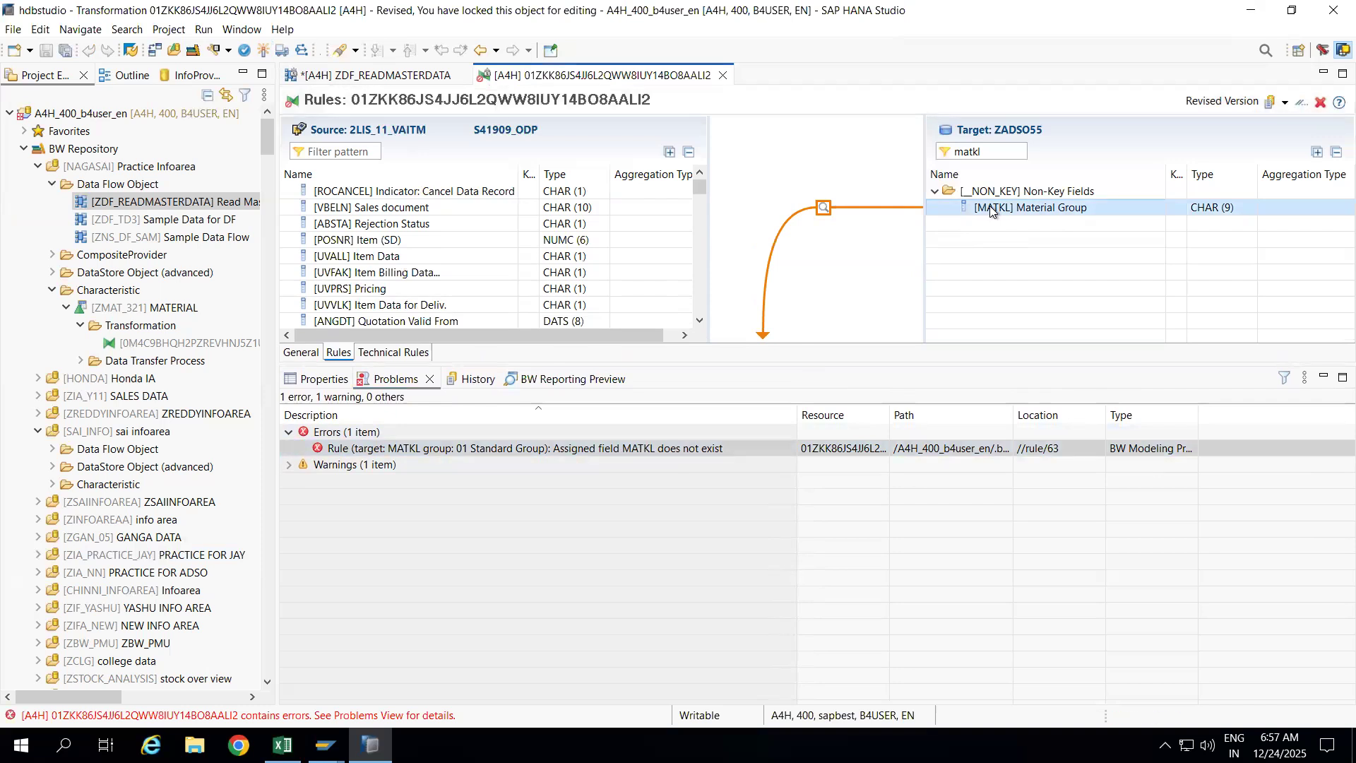
pyautogui.click(428, 382)
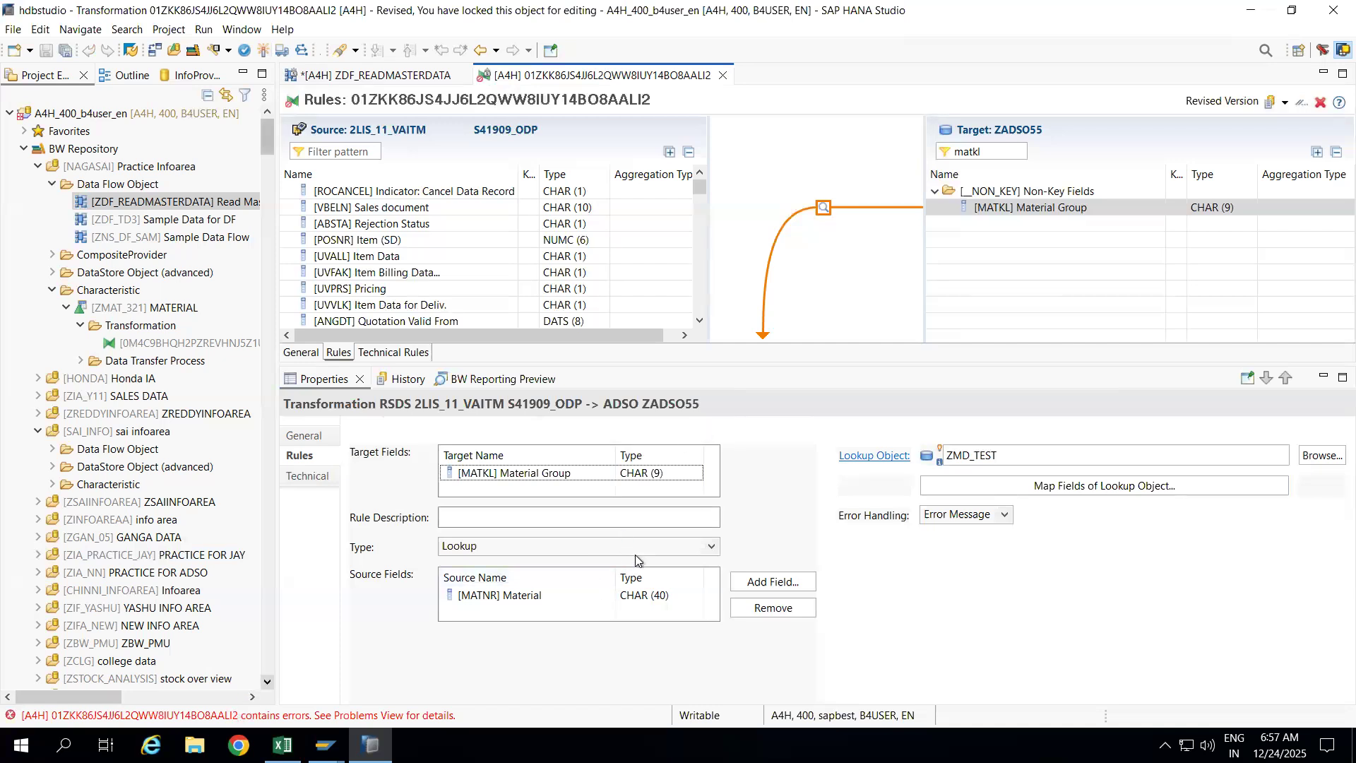
pyautogui.click(757, 583)
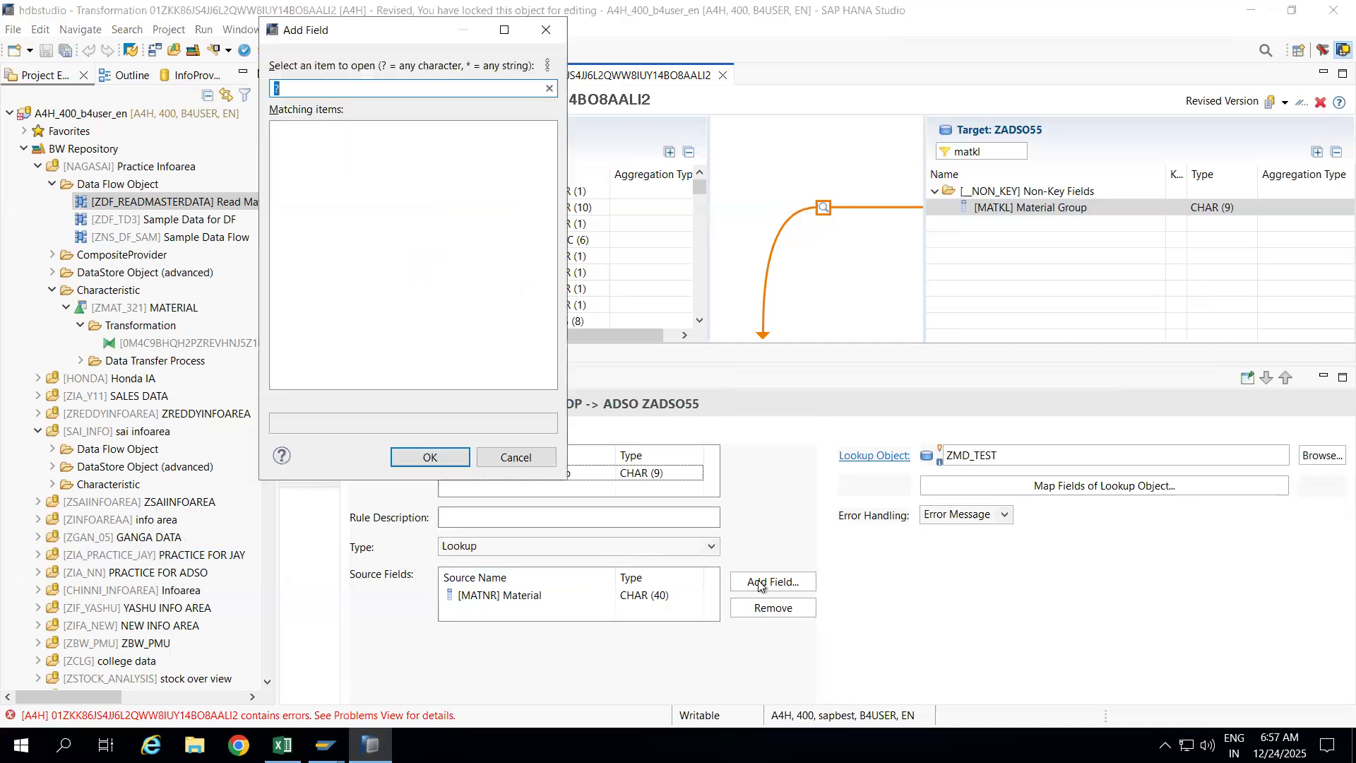
pyautogui.click(368, 89)
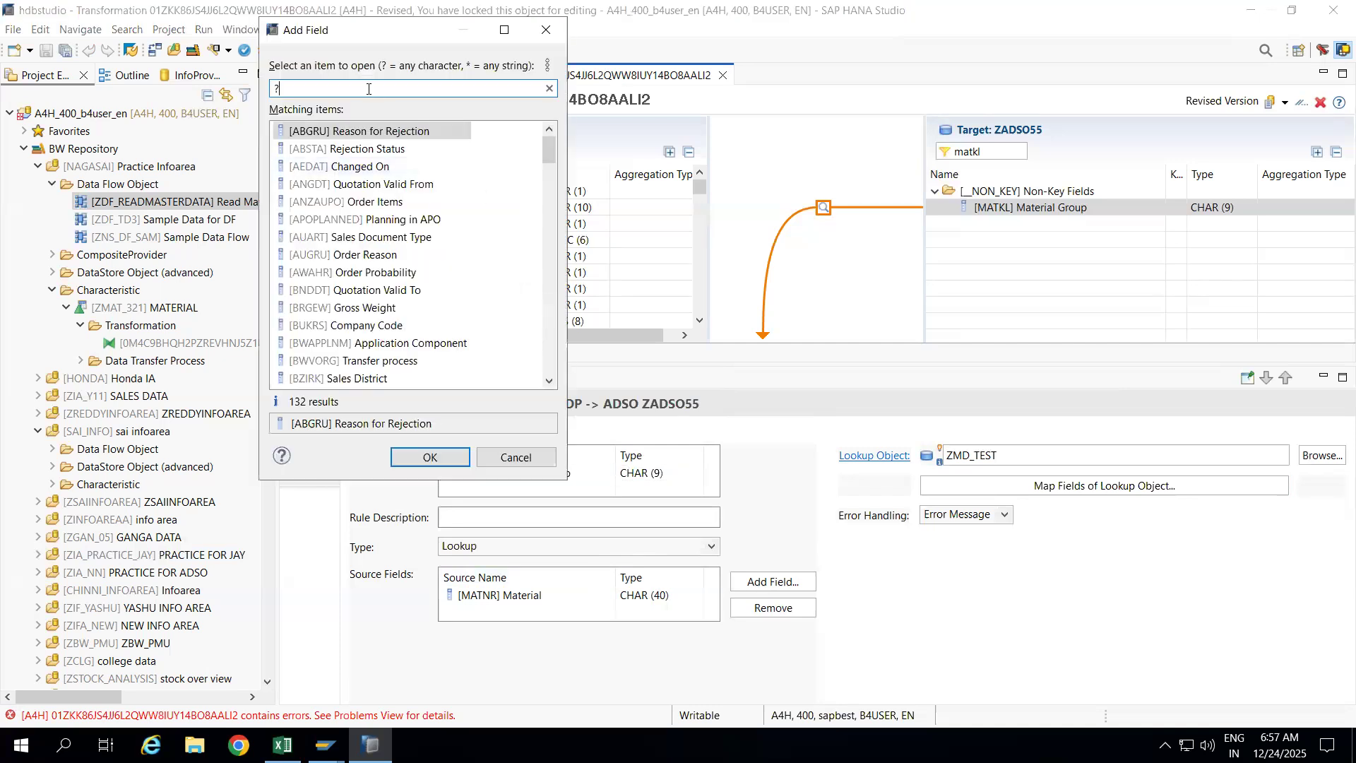
pyautogui.press('BackSpace')
pyautogui.write('MATKL')
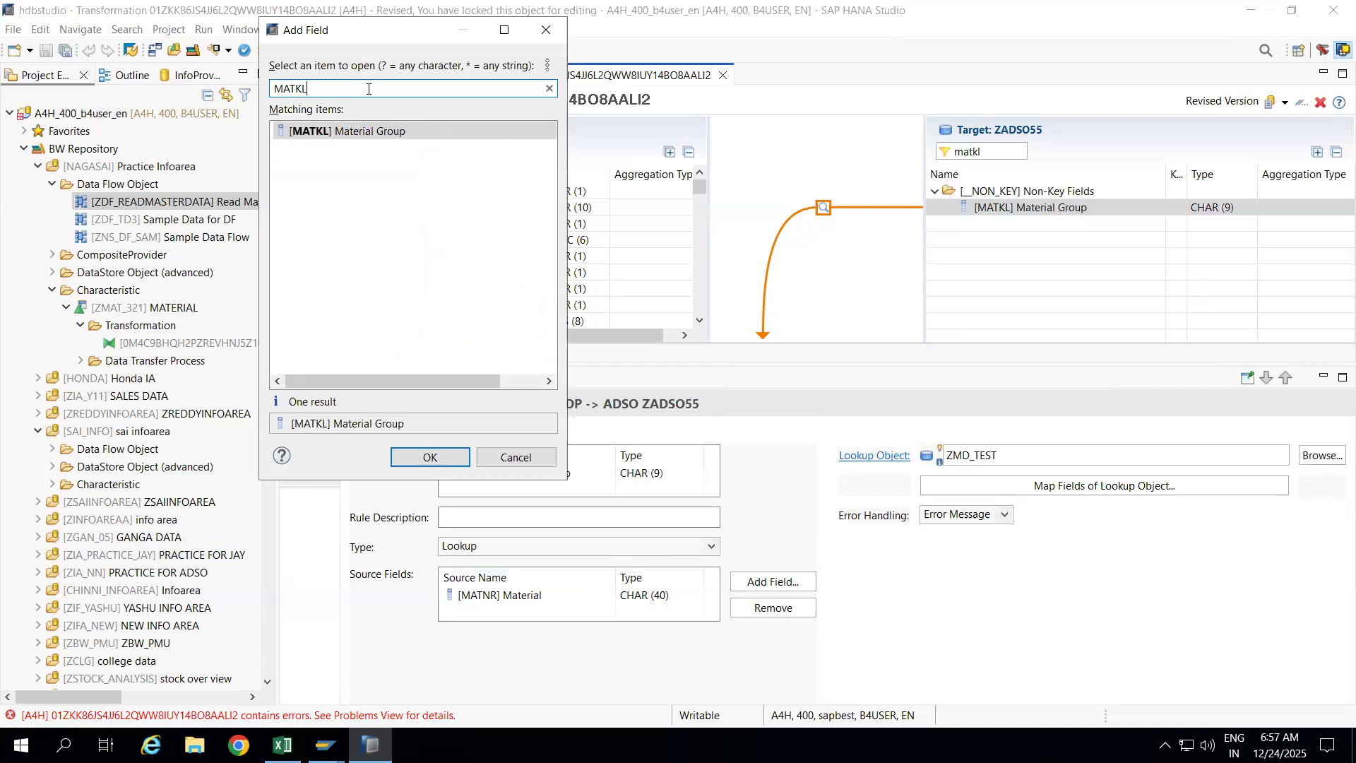
pyautogui.doubleClick(309, 133)
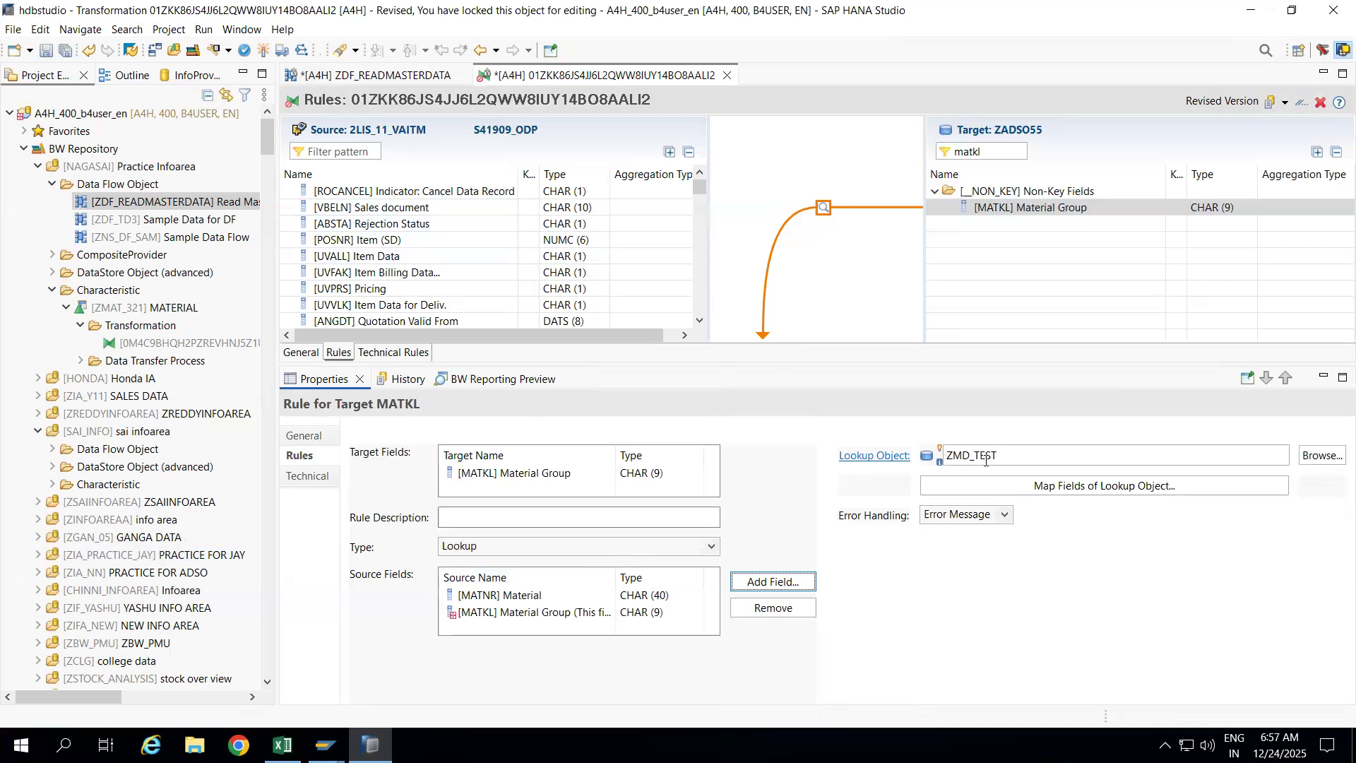
pyautogui.click(1067, 486)
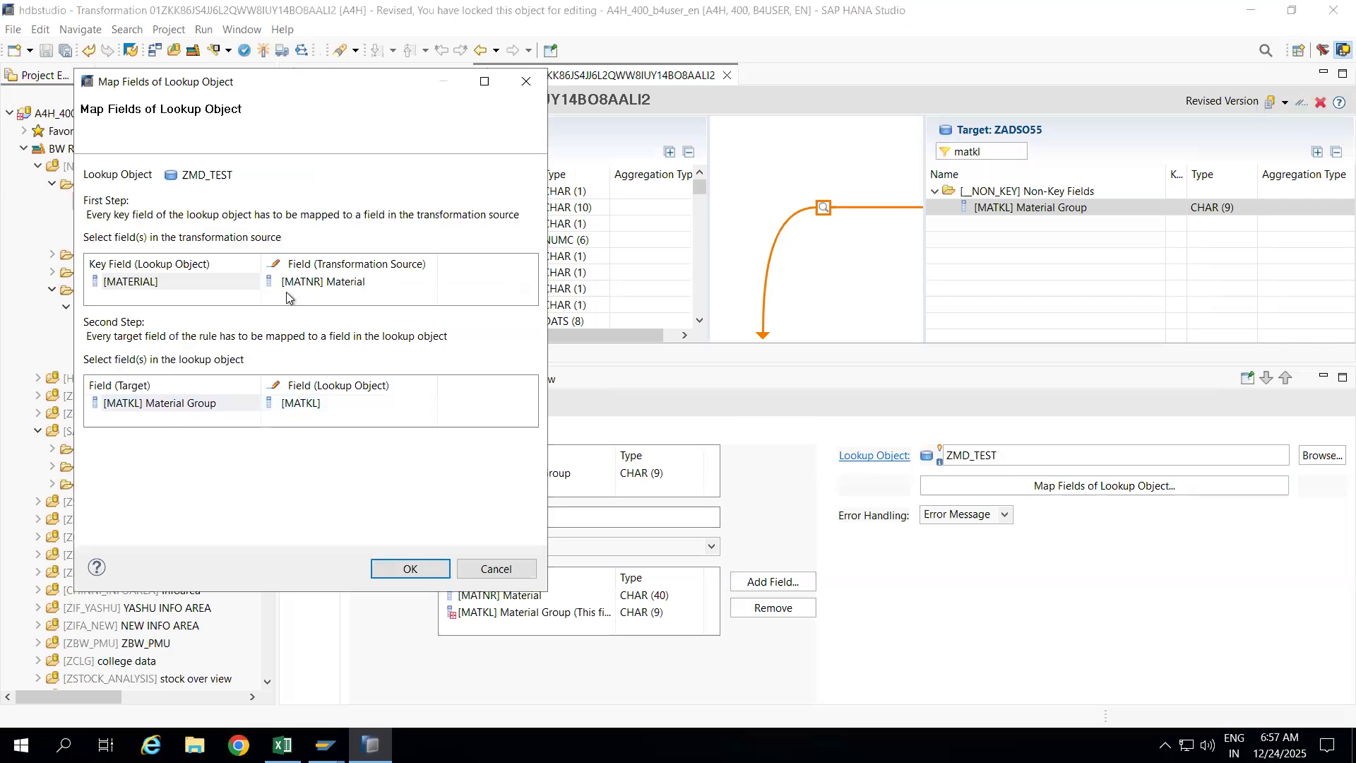
pyautogui.click(414, 570)
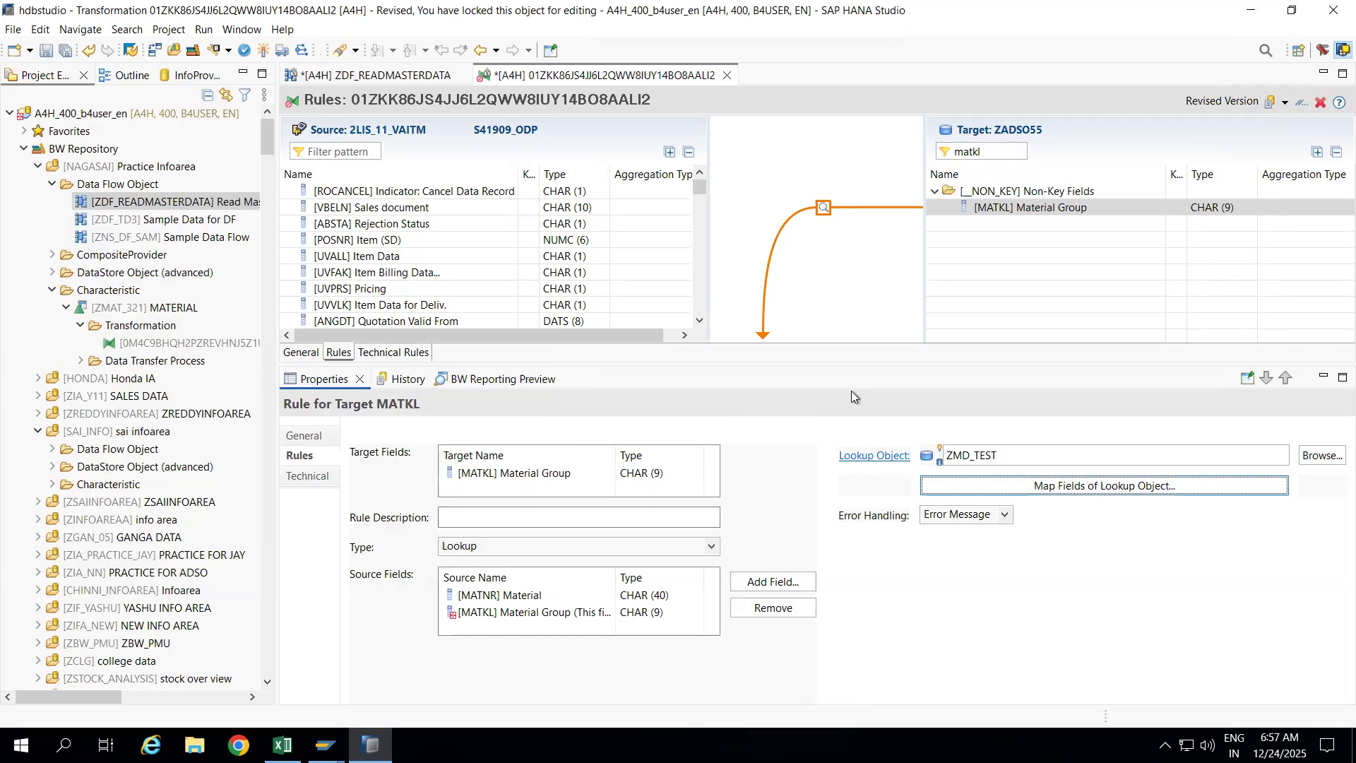
# Step: Try to activate the transformation and inspect the reported error for the MATKL rule
pyautogui.click(262, 54)
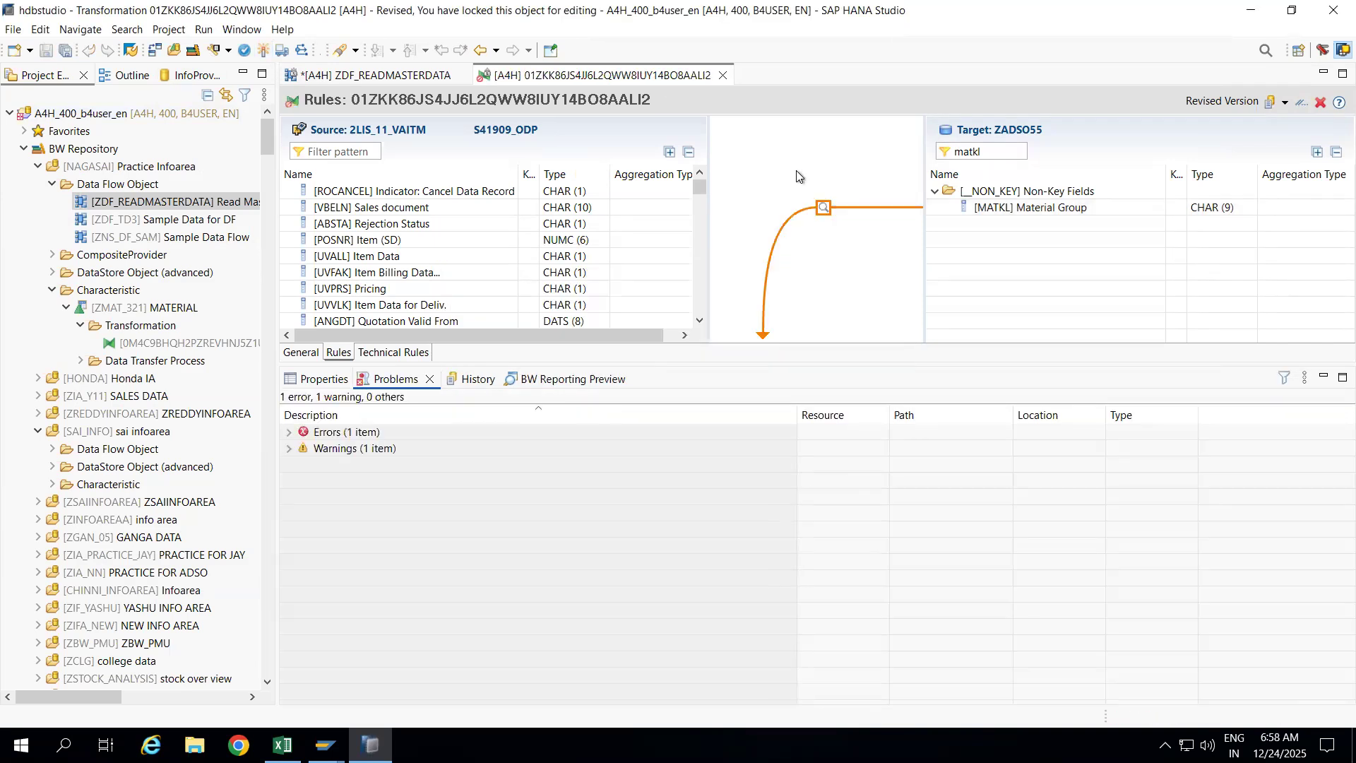
pyautogui.click(288, 432)
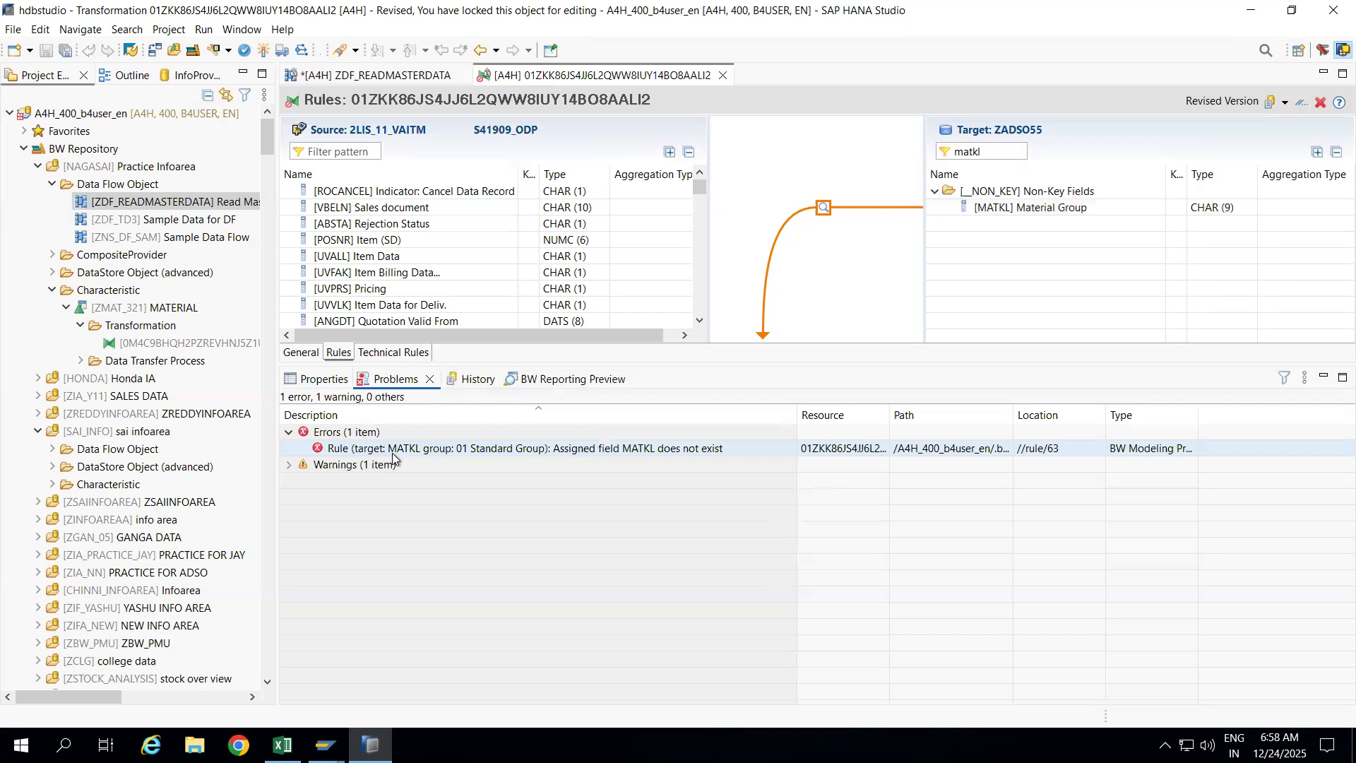
pyautogui.click(424, 453)
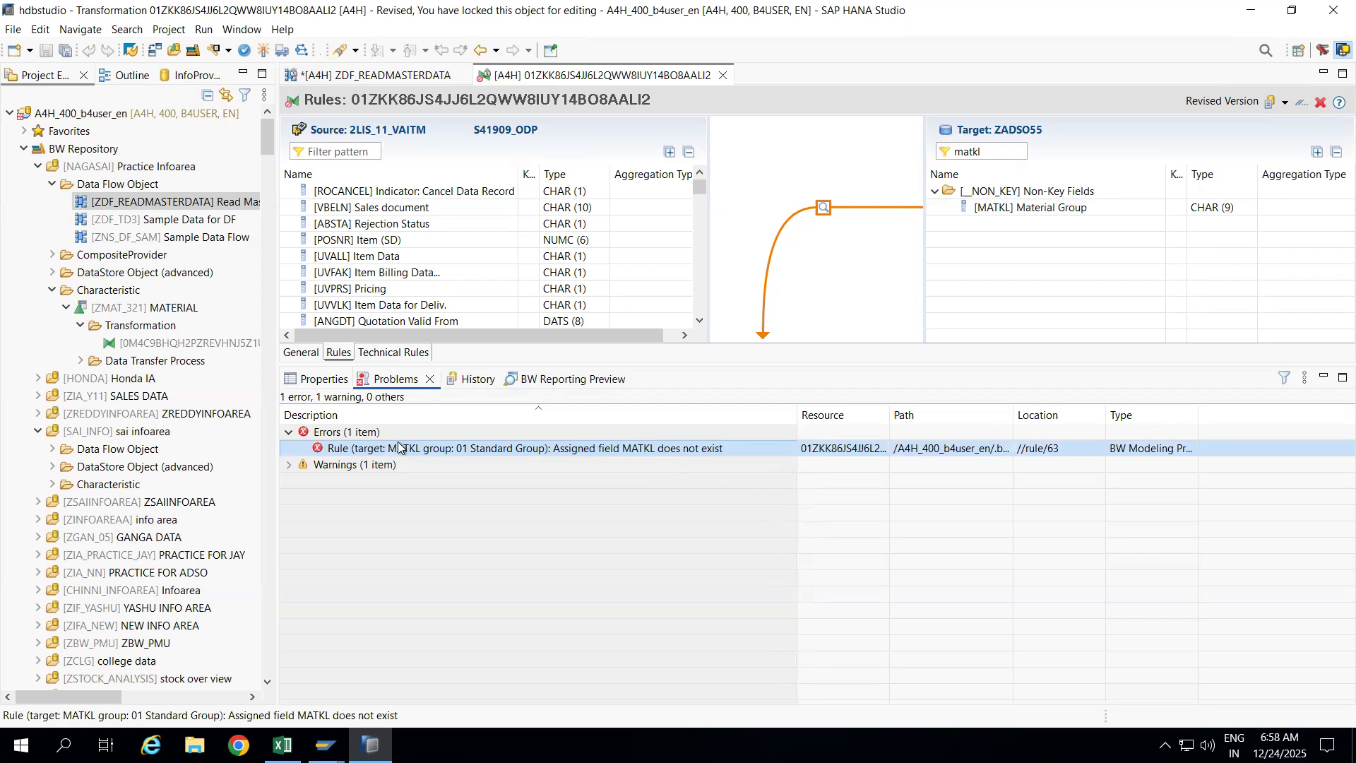
# Step: Set the MATKL rule's error handling to Constant and try activating the transformation, checking the error entry
pyautogui.click(431, 380)
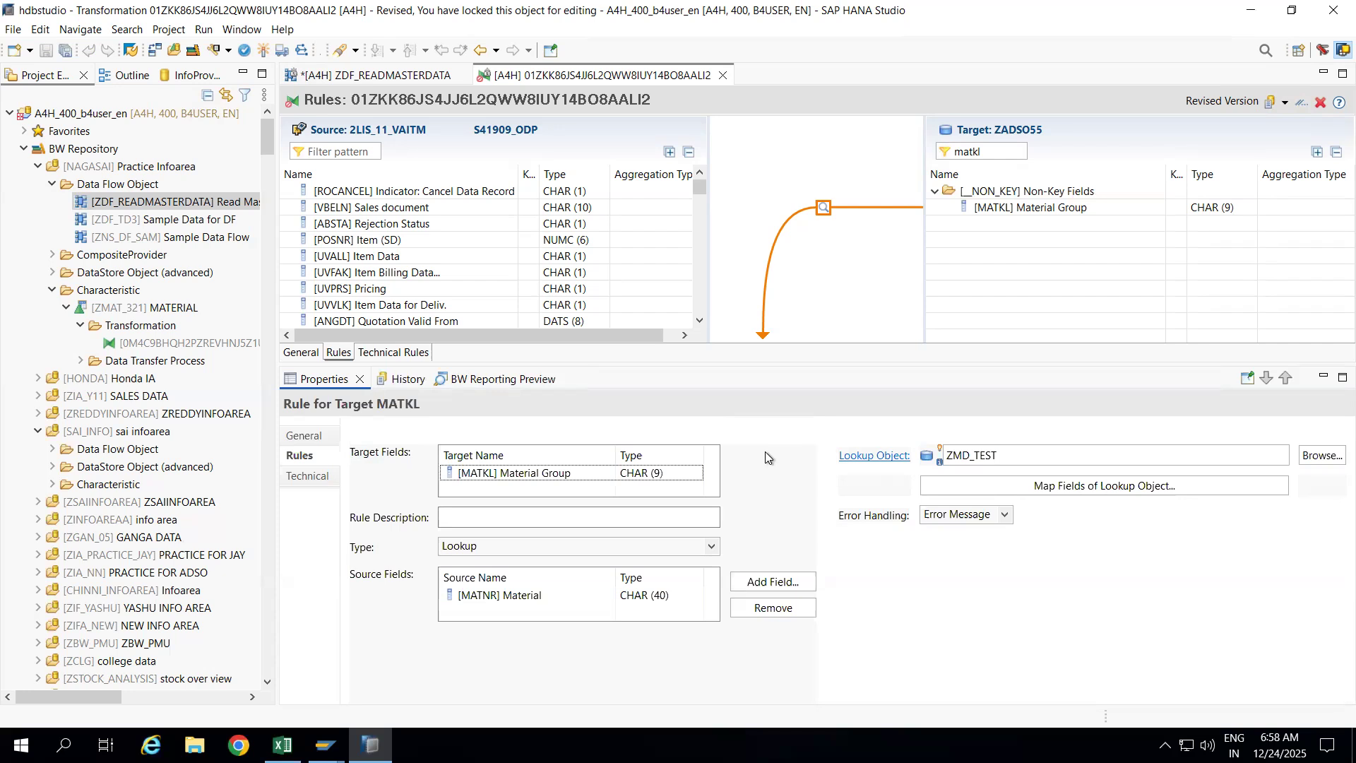
pyautogui.click(1006, 523)
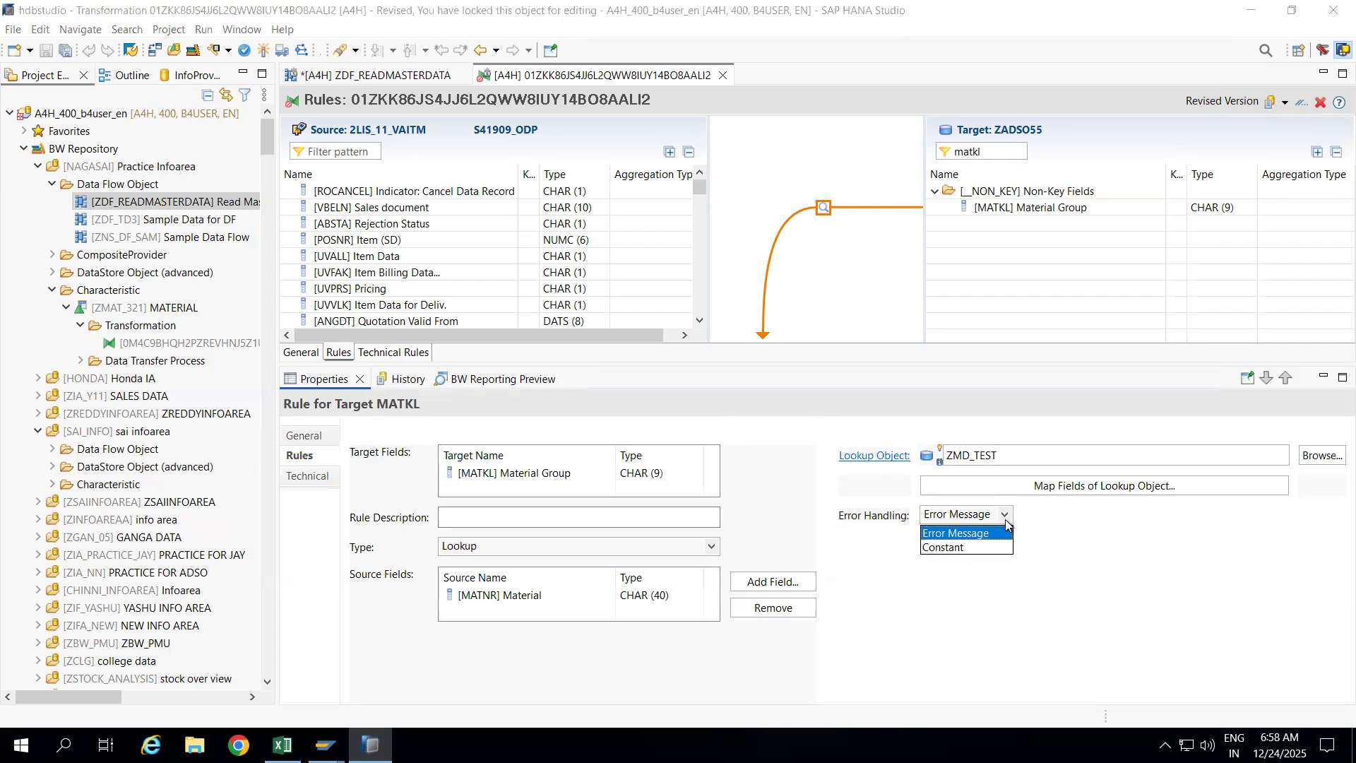
pyautogui.click(945, 549)
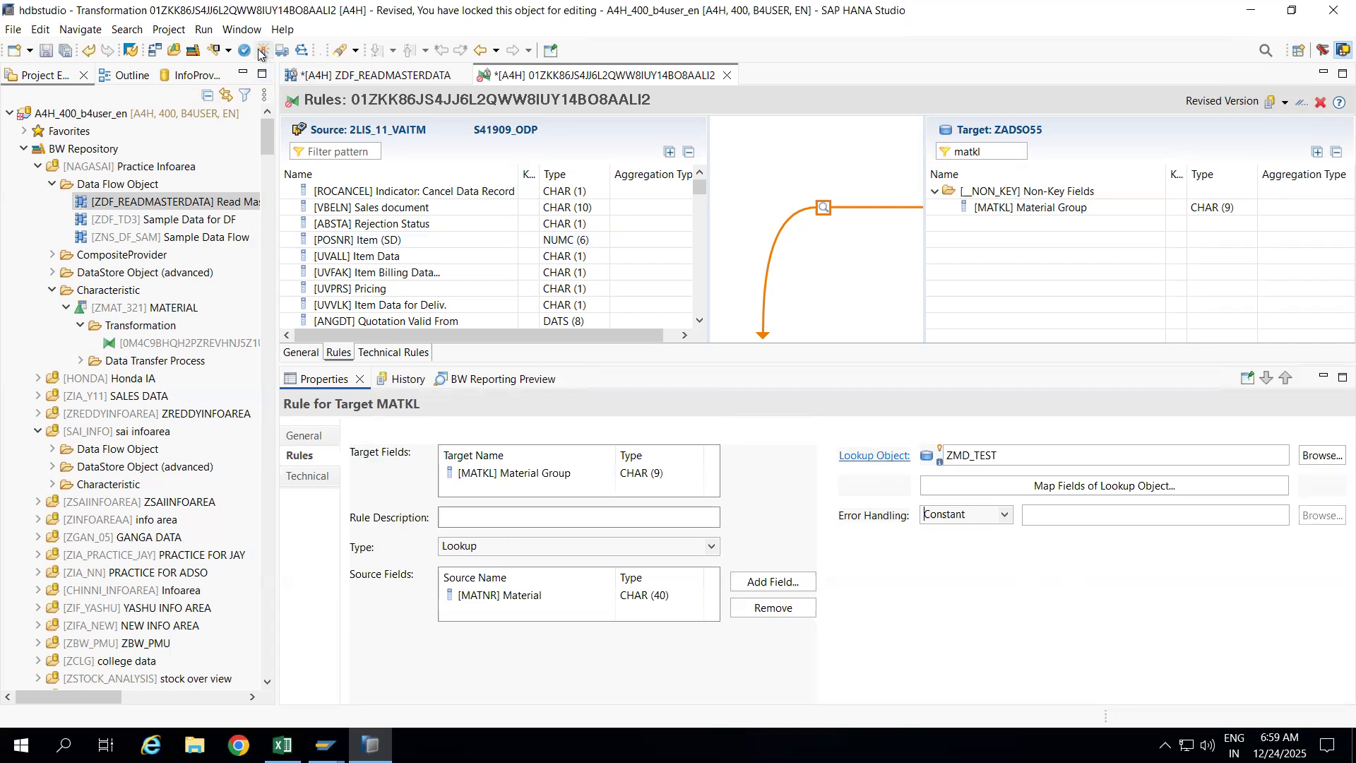
pyautogui.hotkey('ctrl', 's')
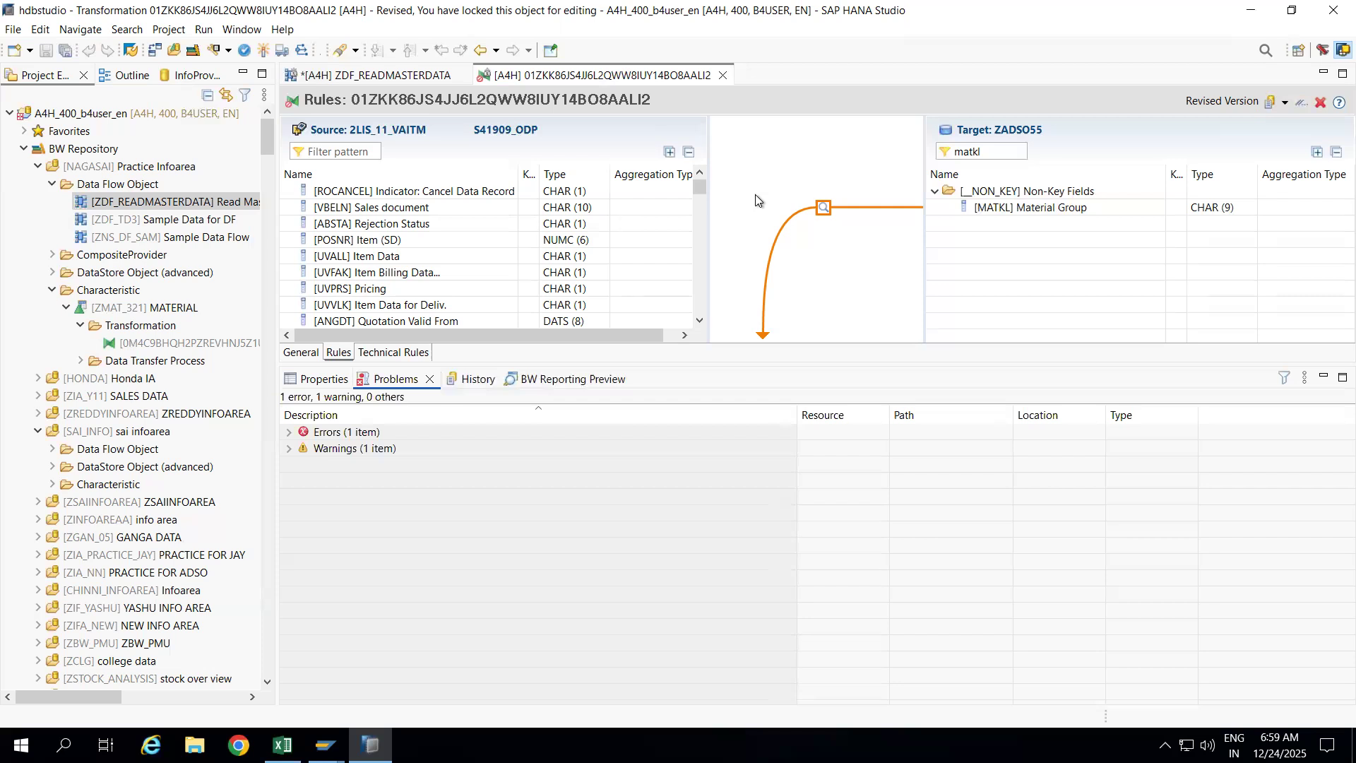
pyautogui.click(289, 433)
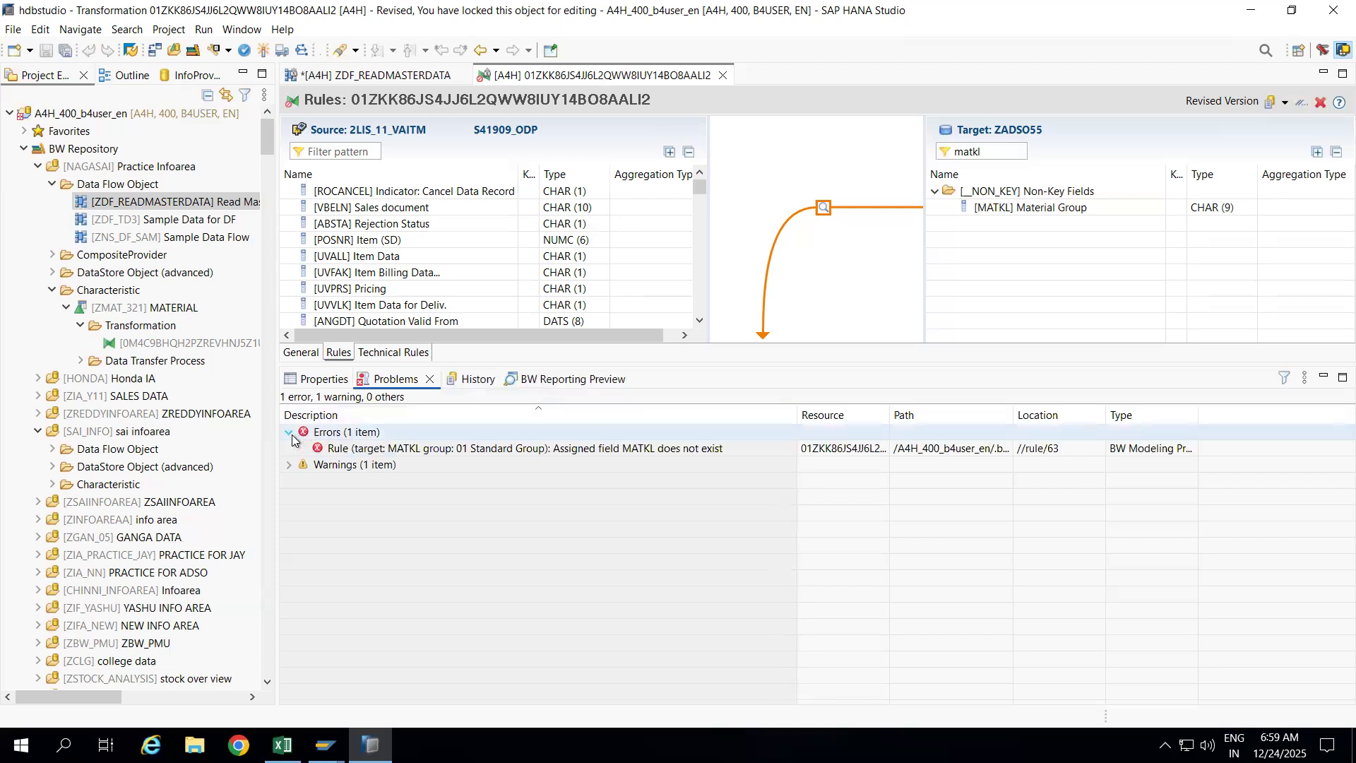
pyautogui.click(289, 432)
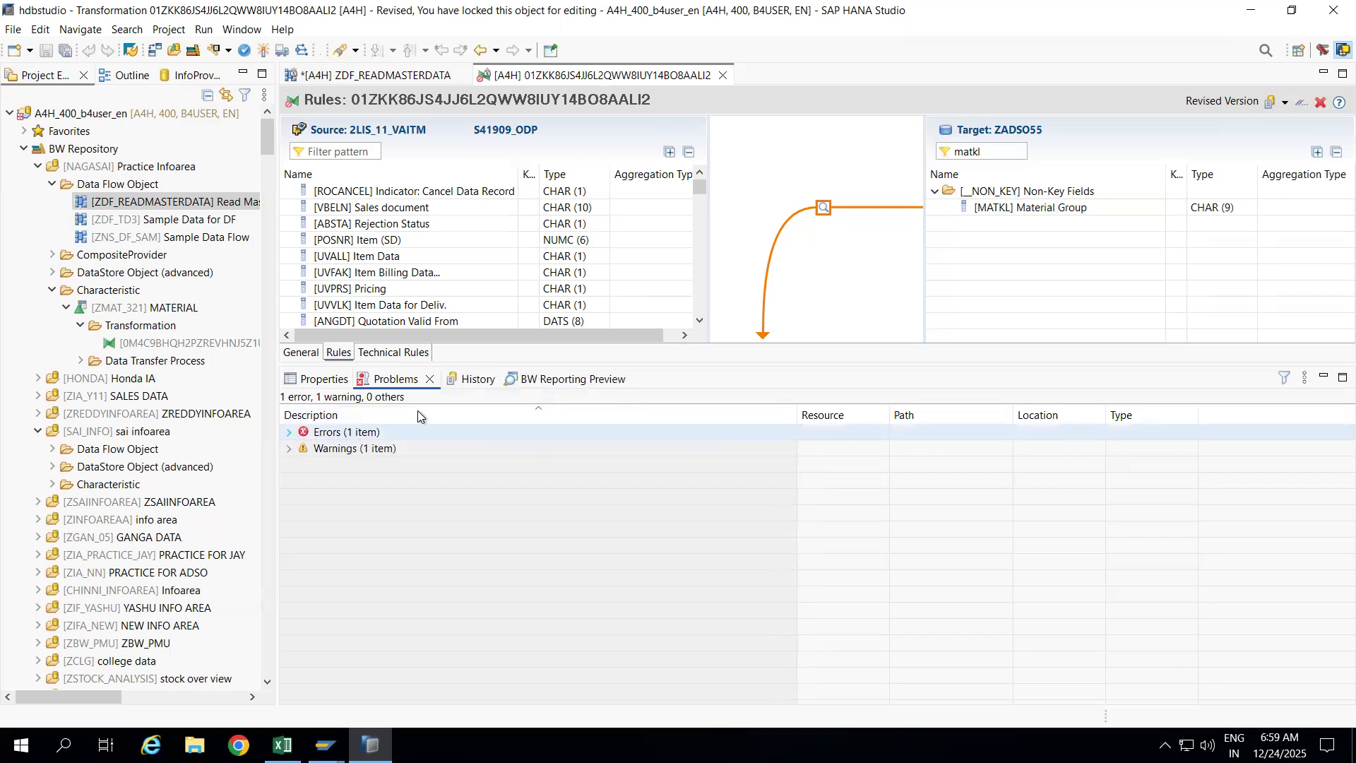
# Step: Set the MATKL rule's error handling to Error Message and reselect the DataStore object ZMD_TEST as its lookup object
pyautogui.click(430, 379)
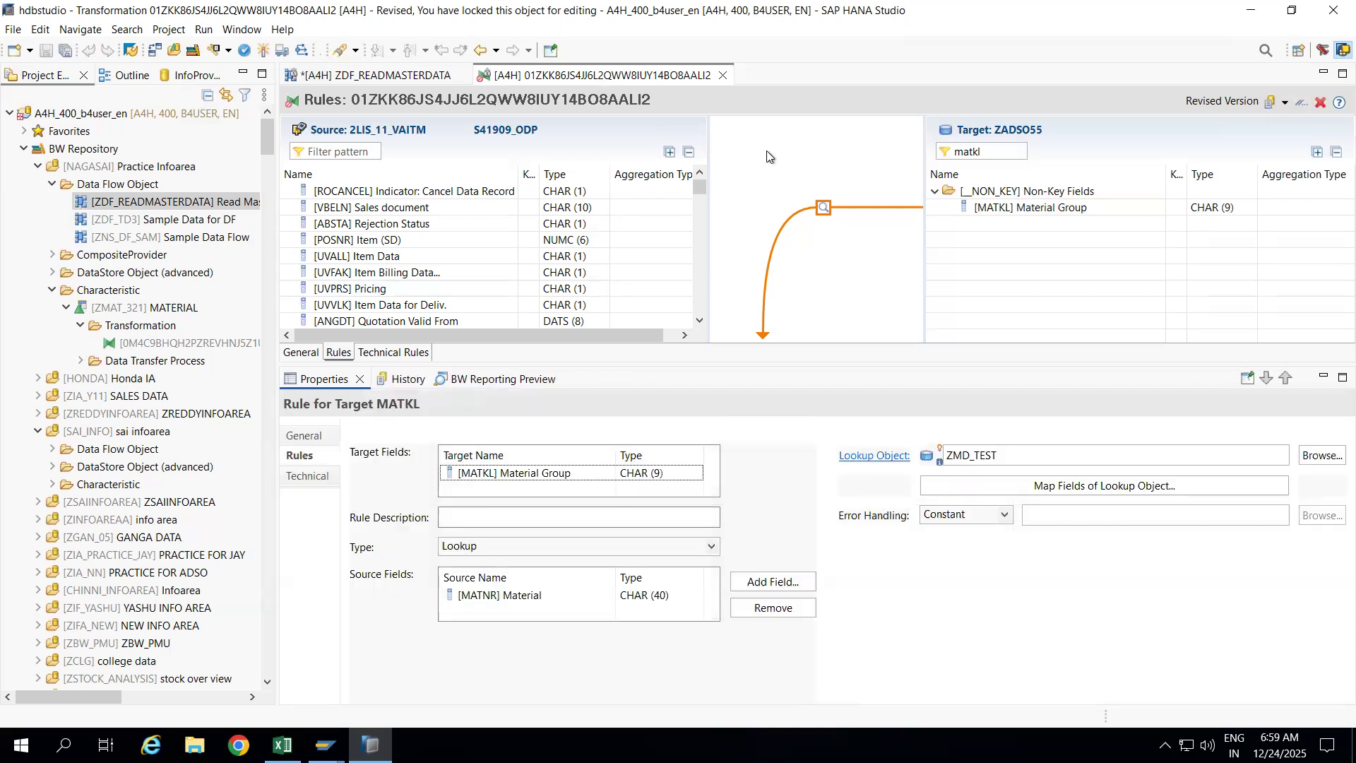
pyautogui.click(1006, 522)
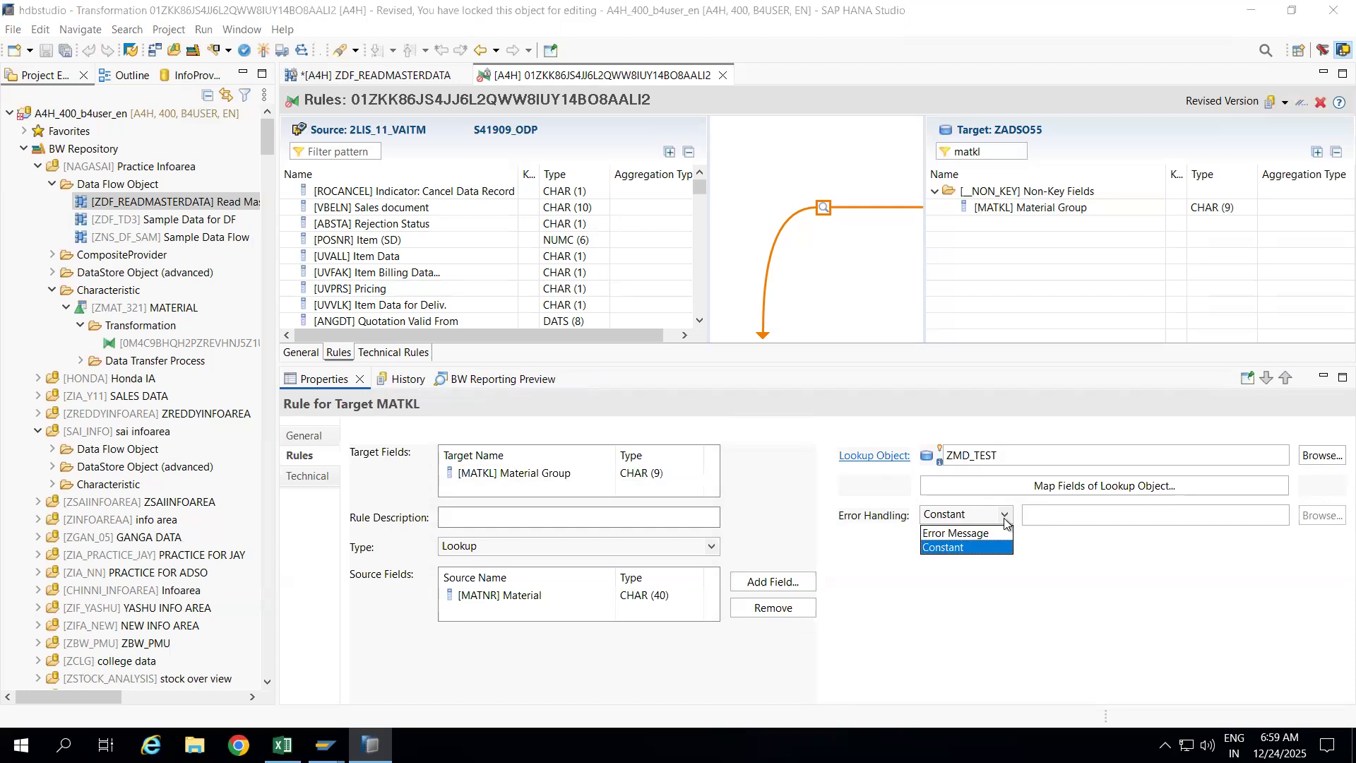
pyautogui.click(955, 533)
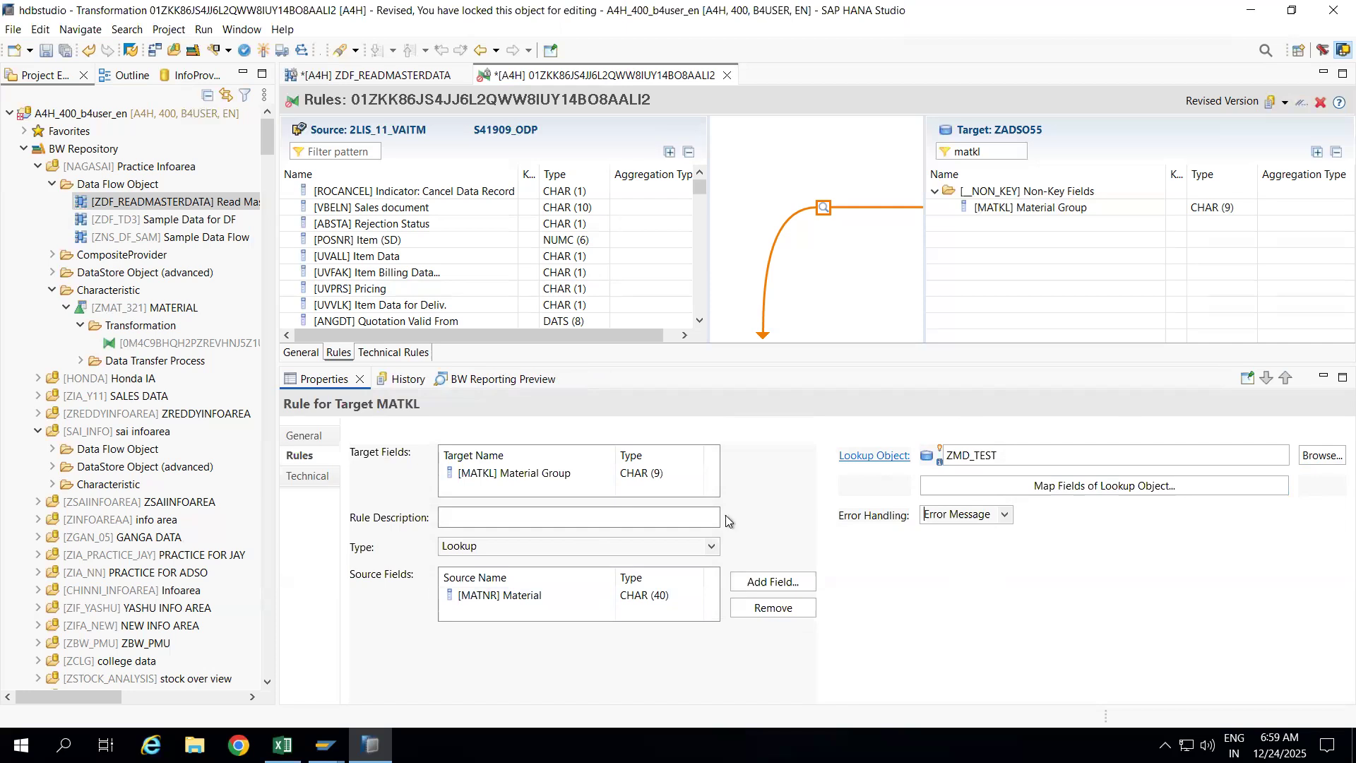
pyautogui.click(1320, 455)
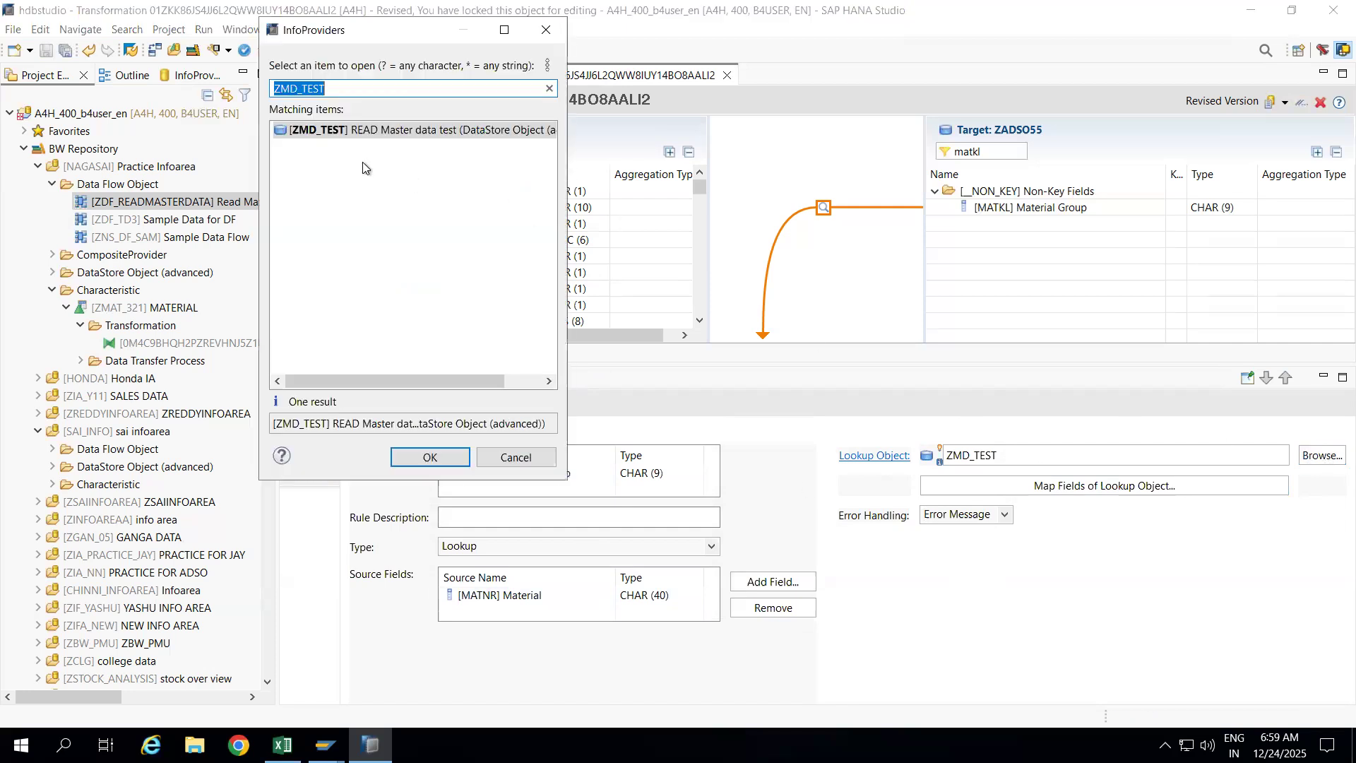
pyautogui.click(329, 134)
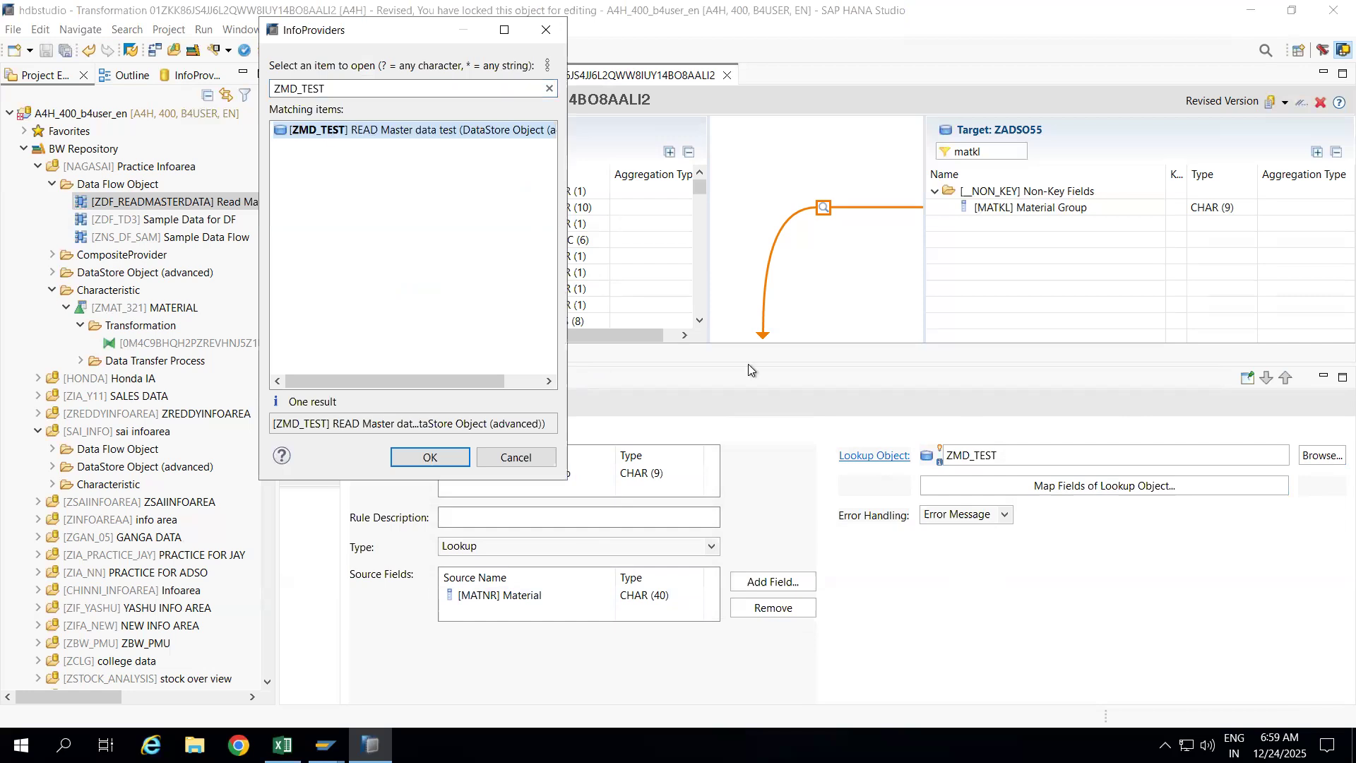
pyautogui.doubleClick(324, 134)
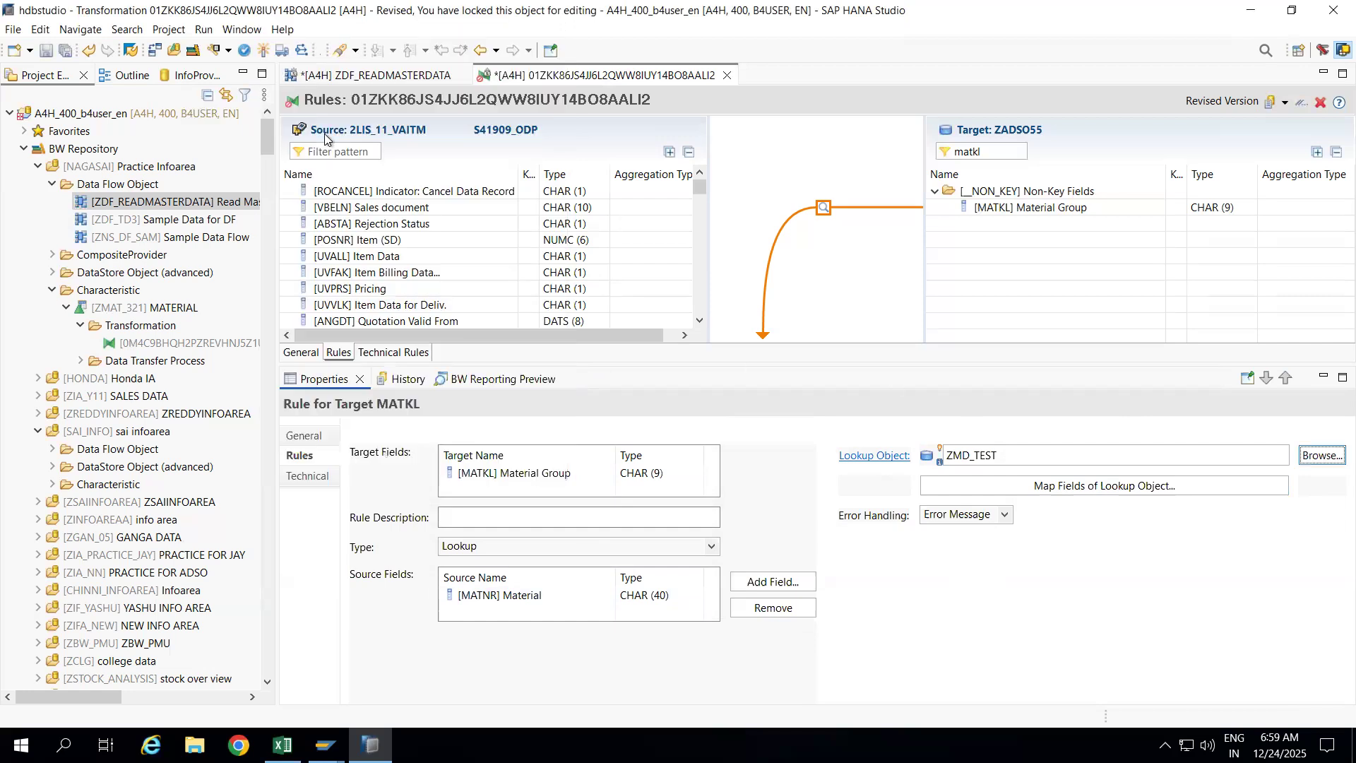
# Step: Check the key field and target field mappings of lookup object ZMD_TEST and accept them
pyautogui.click(1113, 485)
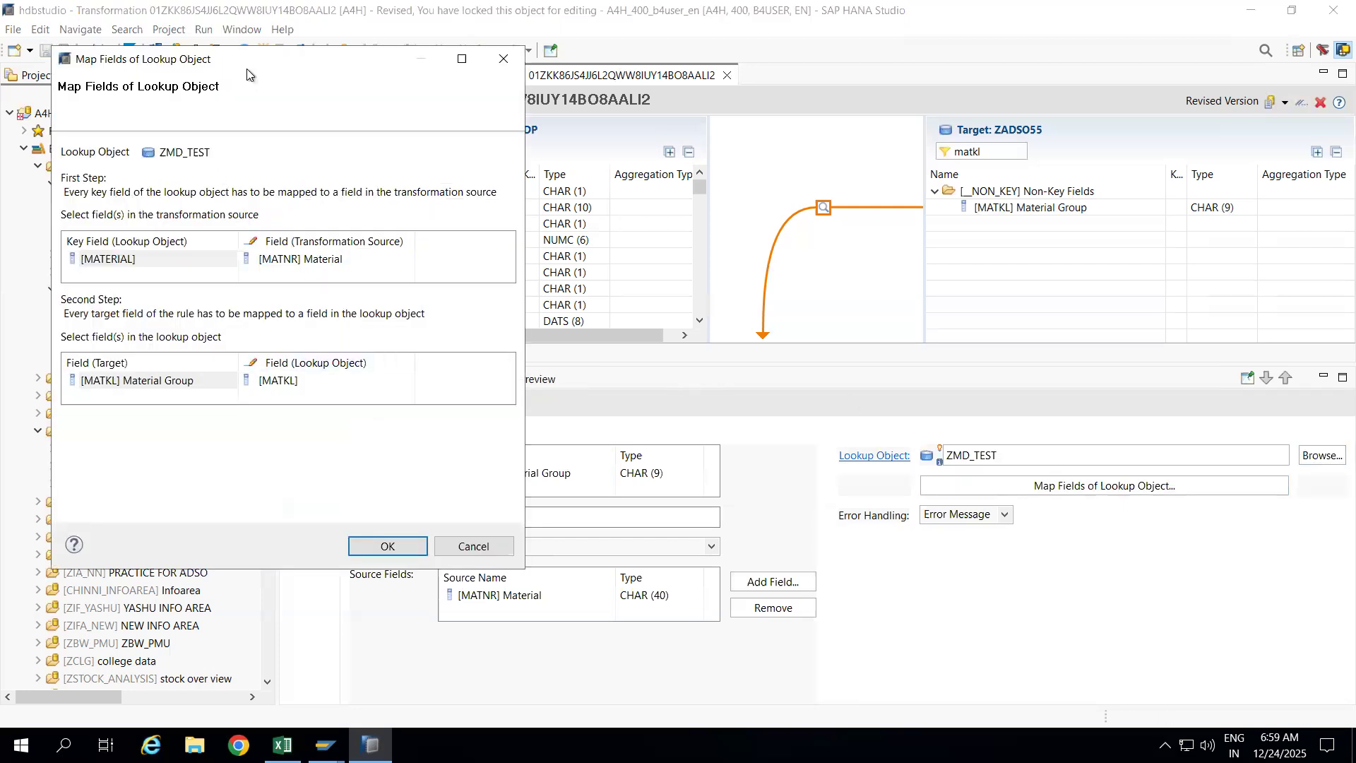
pyautogui.moveTo(247, 69); pyautogui.dragTo(353, 69)
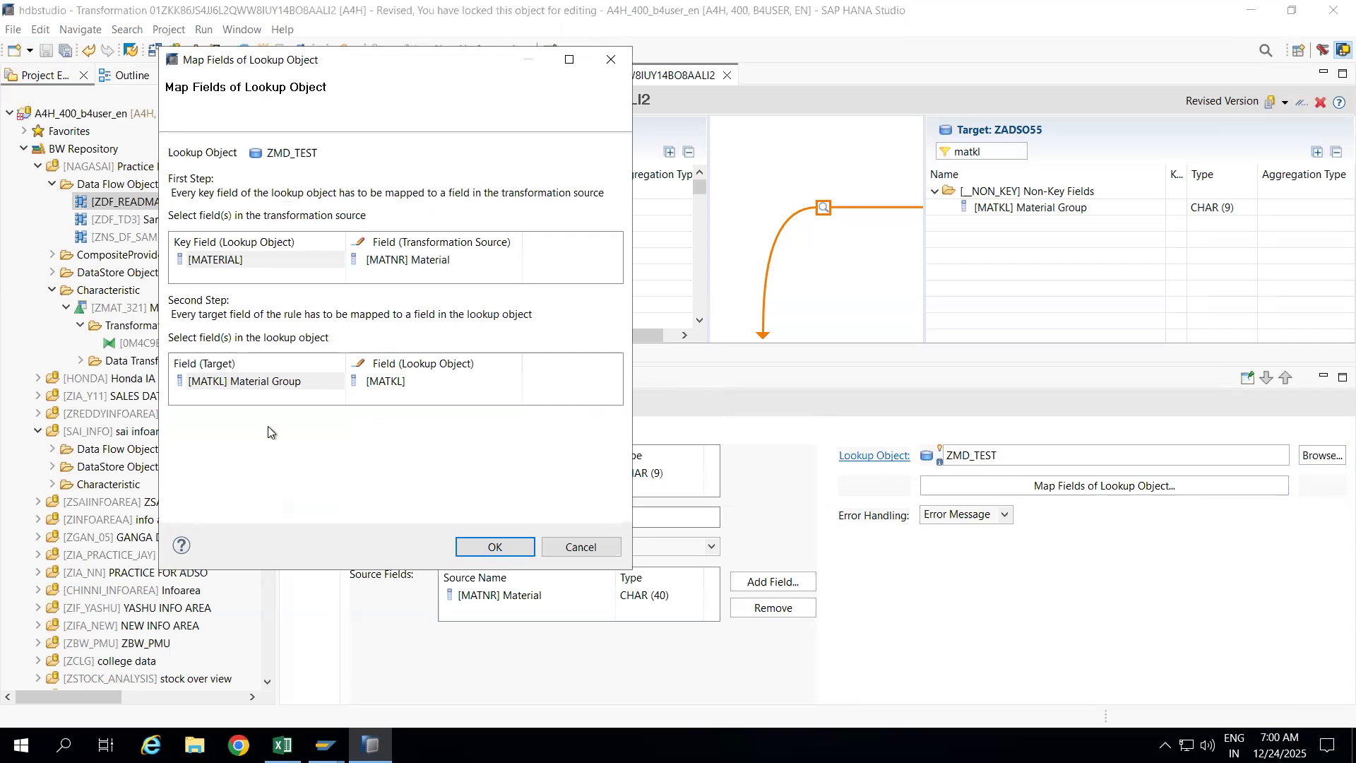
pyautogui.click(494, 547)
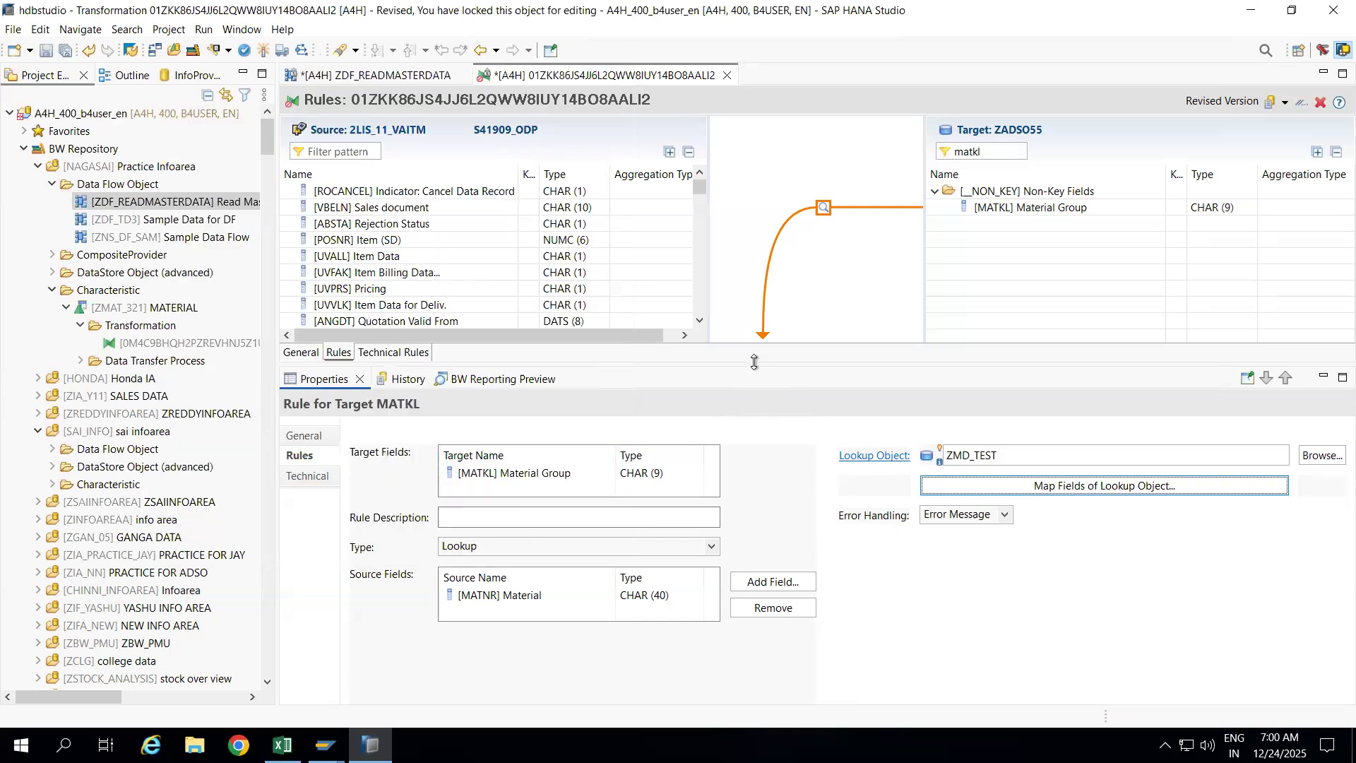
# Step: Enlarge the rule details area, try activating the transformation once more and inspect the error entry
pyautogui.moveTo(754, 362); pyautogui.dragTo(760, 268)
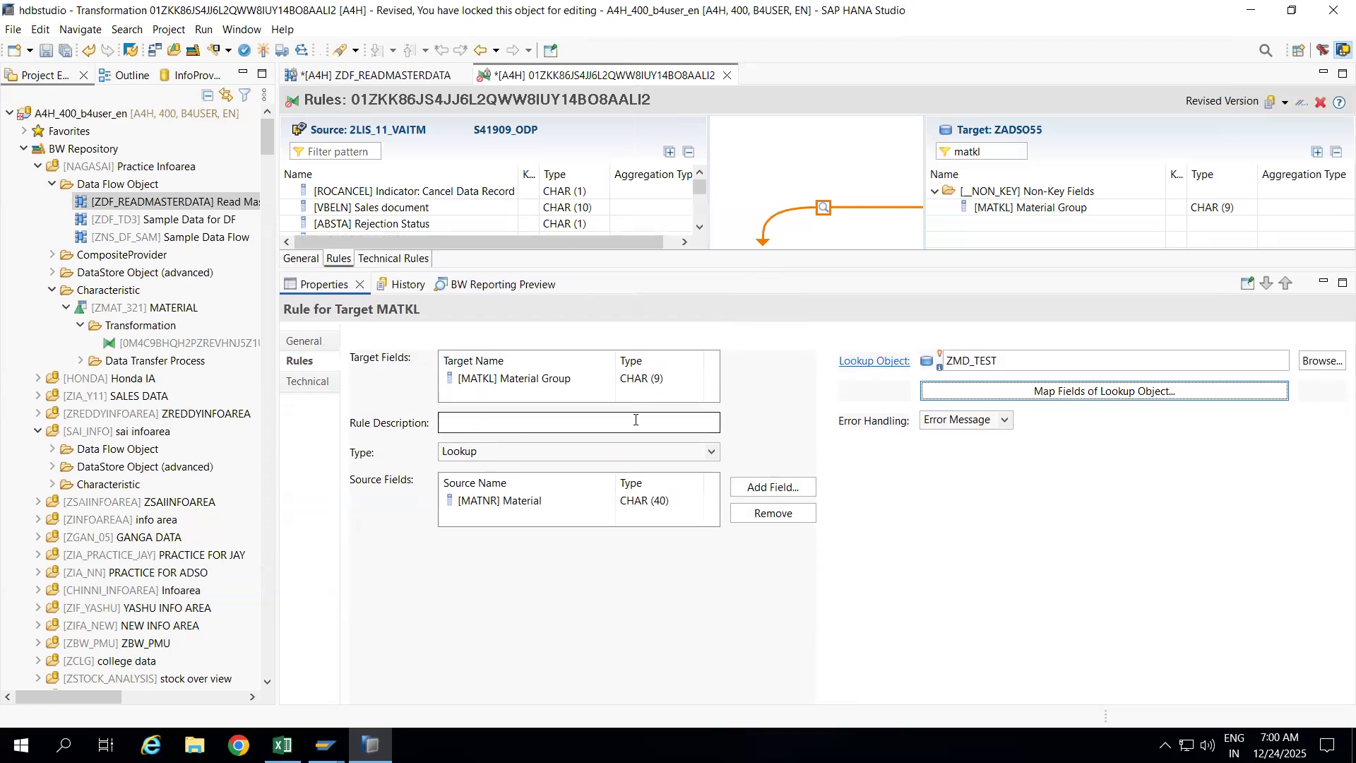
pyautogui.click(265, 53)
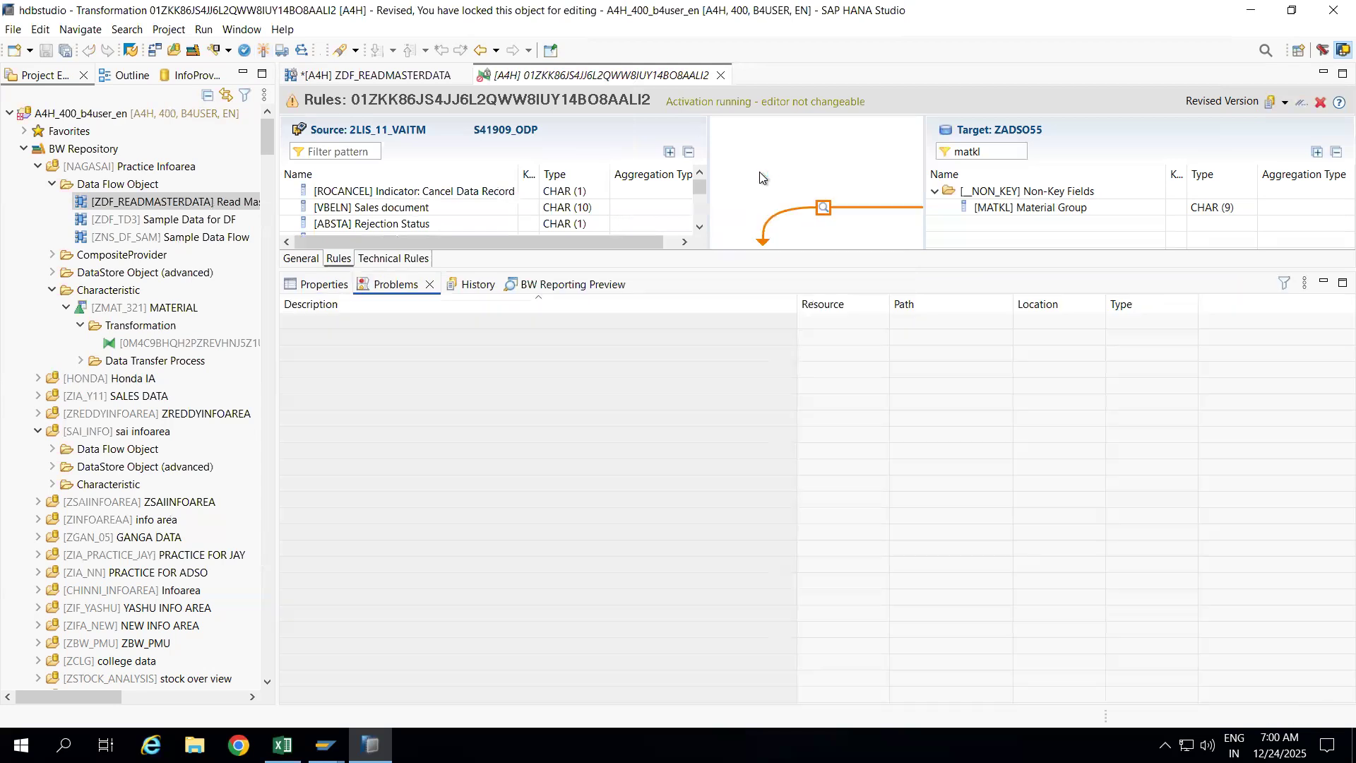
pyautogui.click(287, 338)
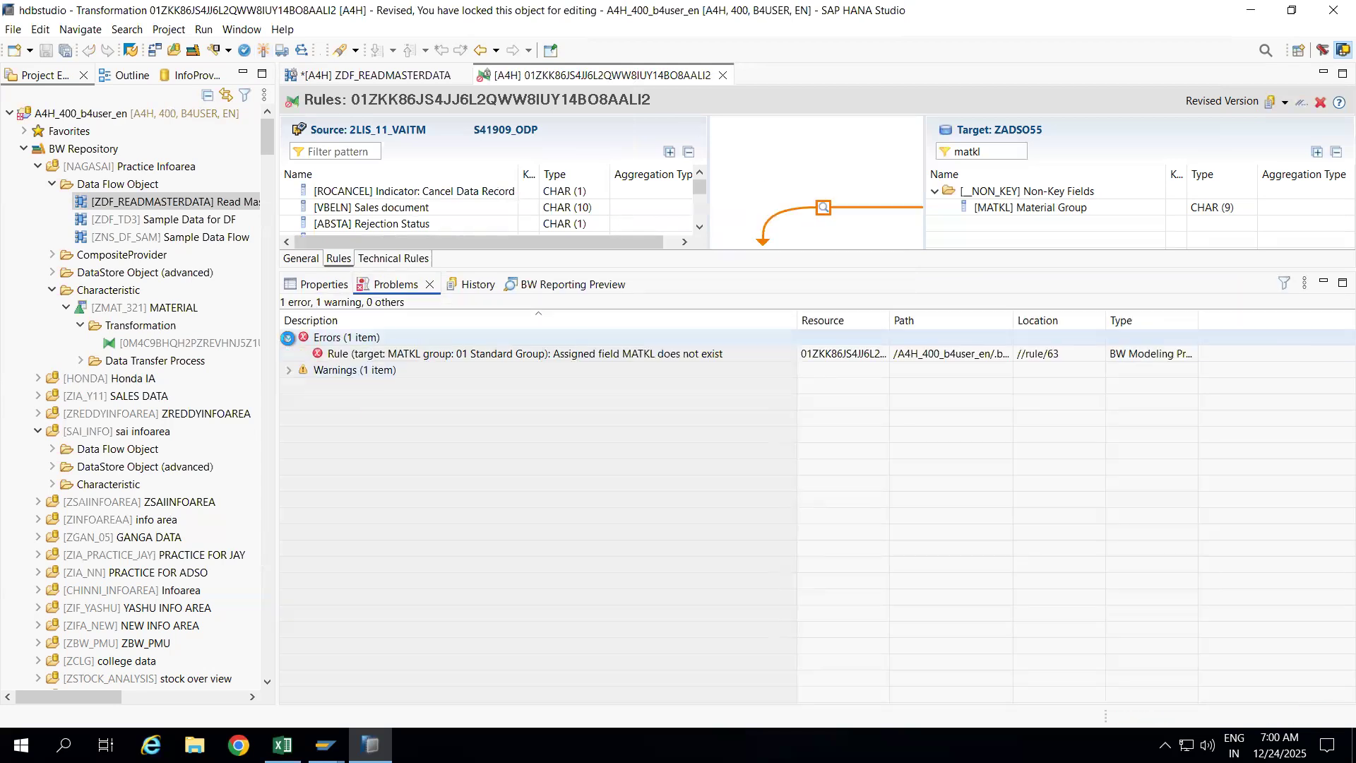
pyautogui.click(287, 337)
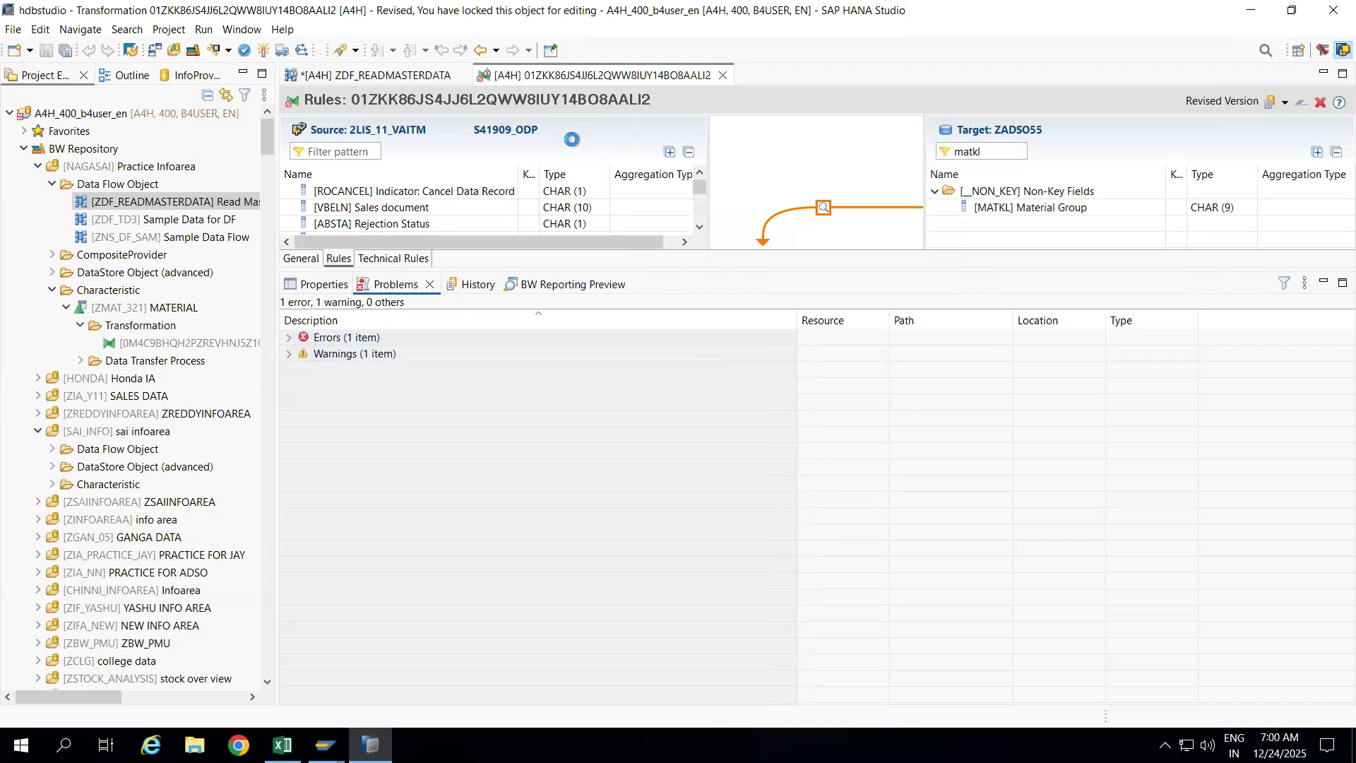
# Step: Close the transformation and the data flow ZDF_READMASTERDATA without saving the data flow's changes
pyautogui.click(721, 76)
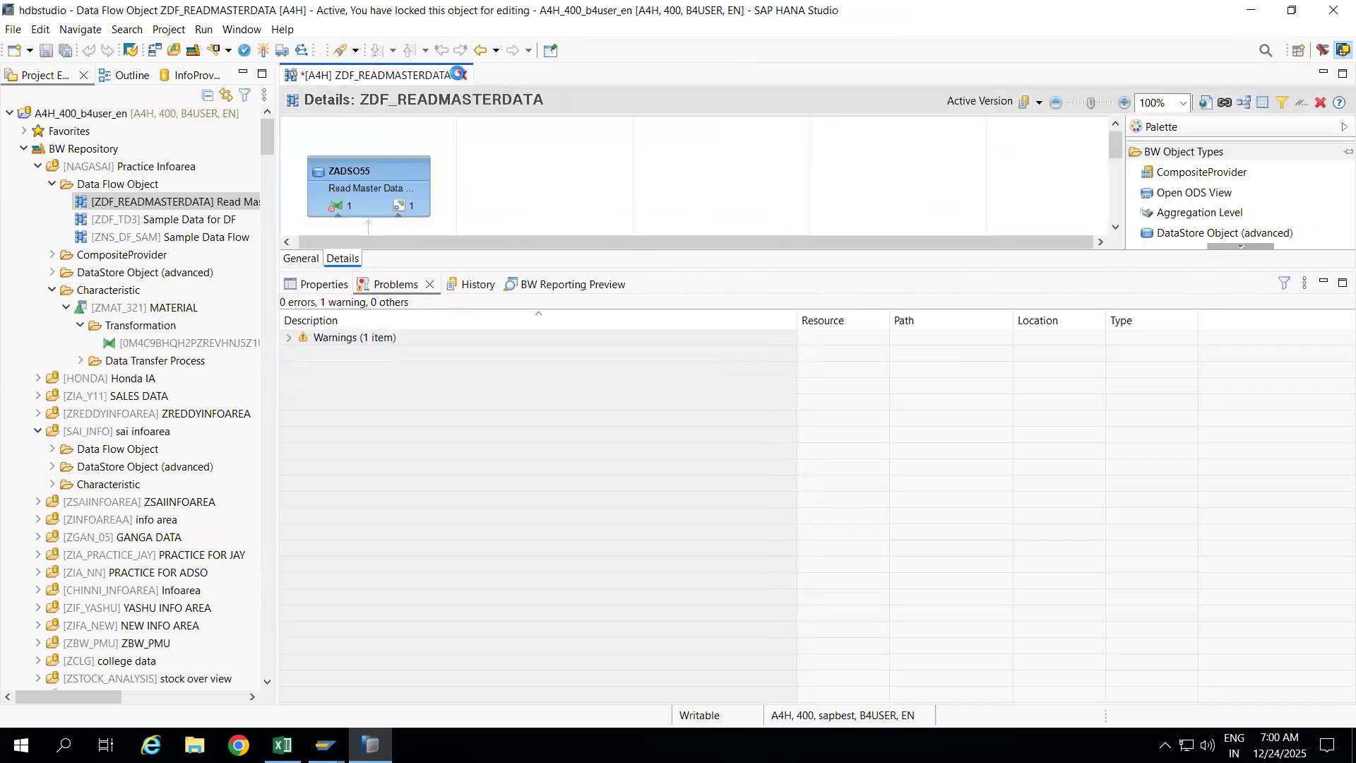
pyautogui.click(461, 75)
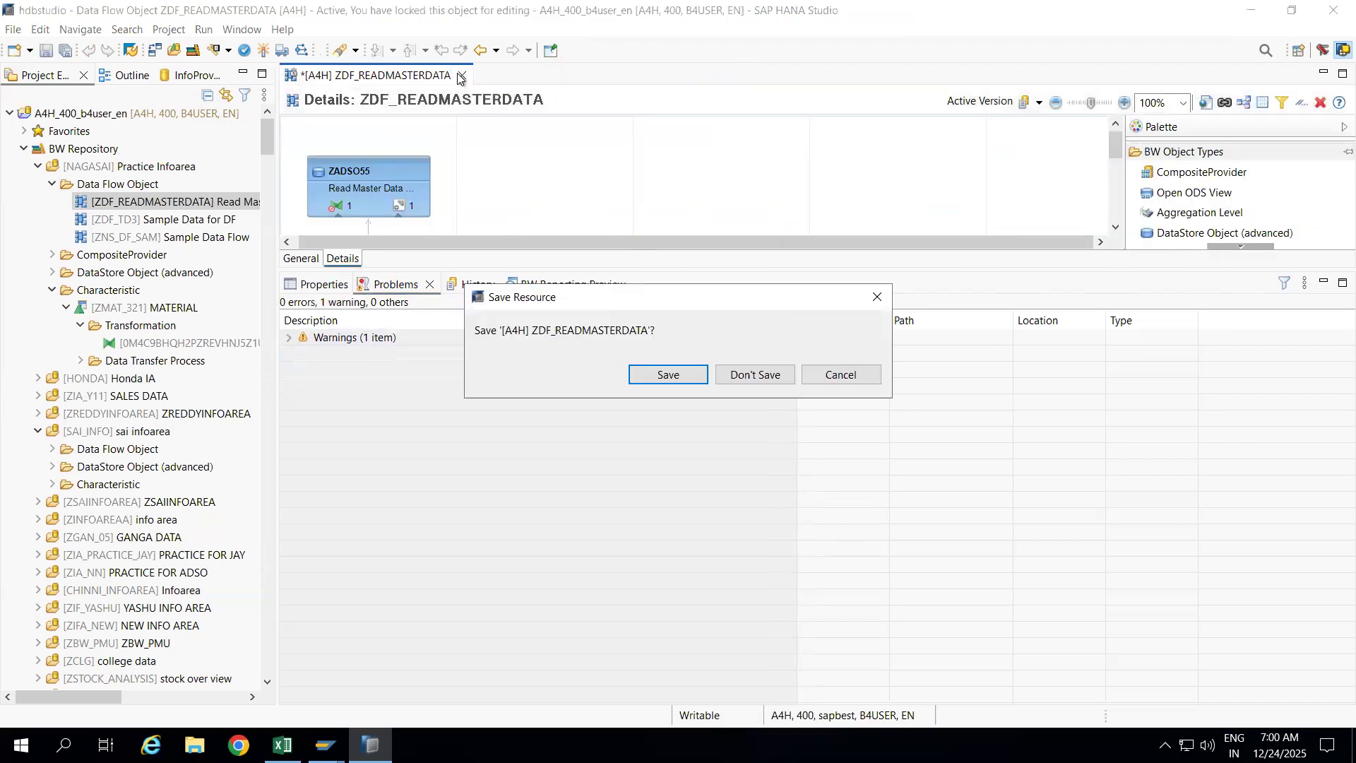
pyautogui.click(755, 375)
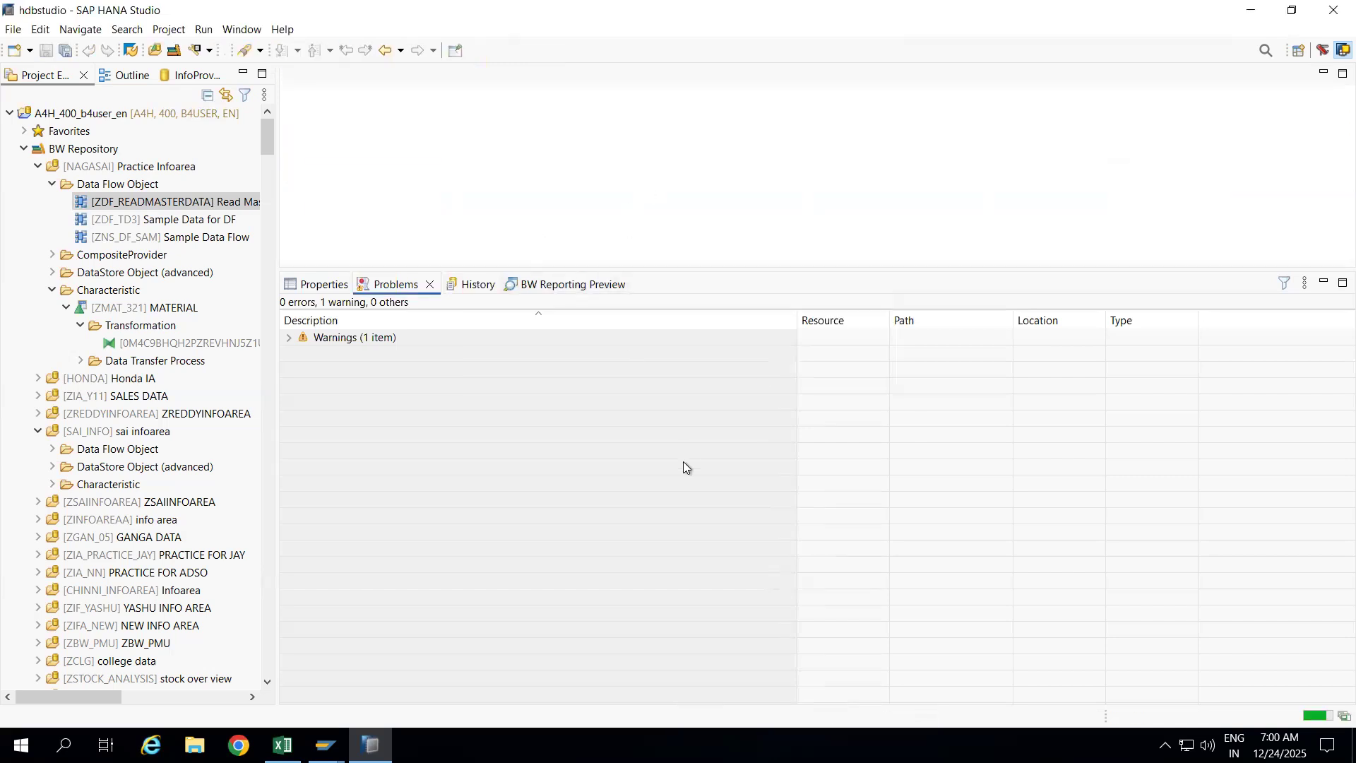
# Step: Switch to the Excel notes and review the lookup table entry in cells B39 and B40
pyautogui.click(282, 745)
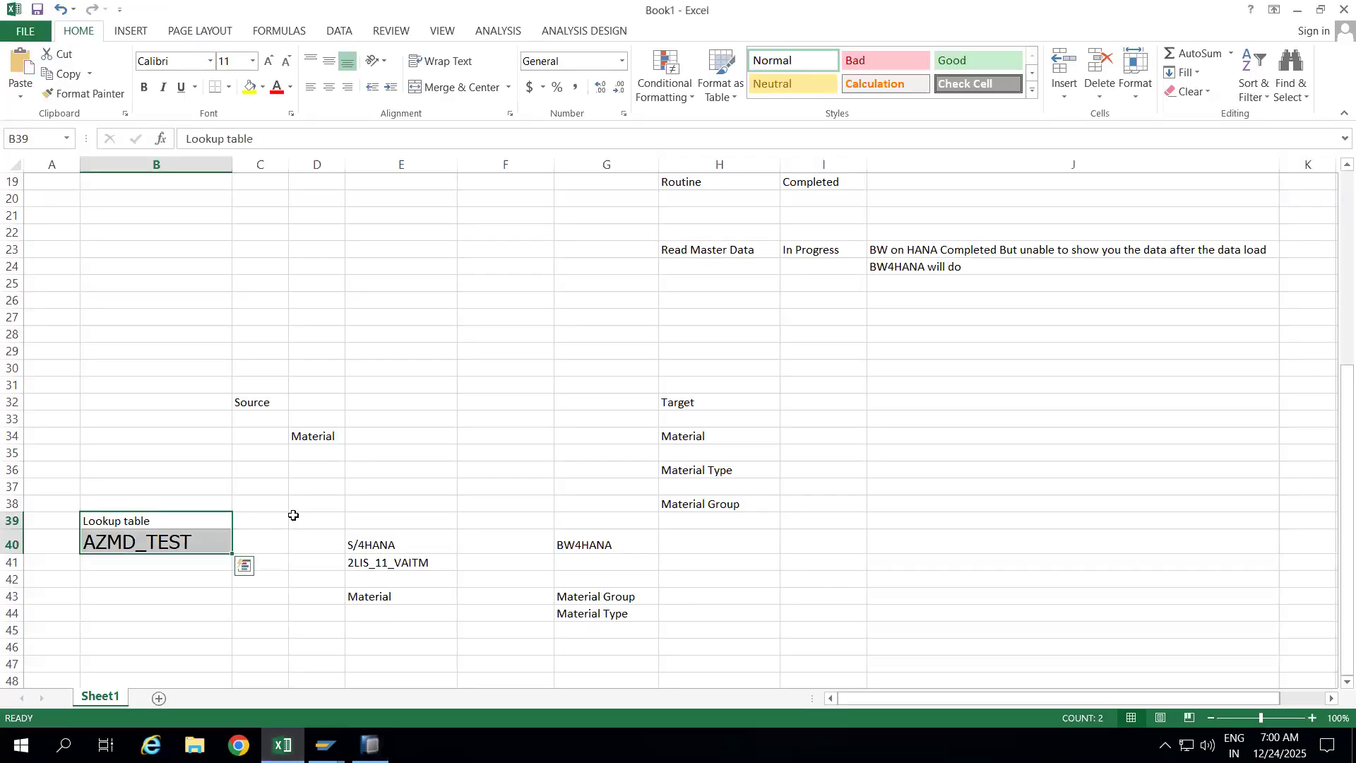
pyautogui.click(393, 480)
pyautogui.moveTo(180, 516); pyautogui.dragTo(181, 543)
pyautogui.click(325, 746)
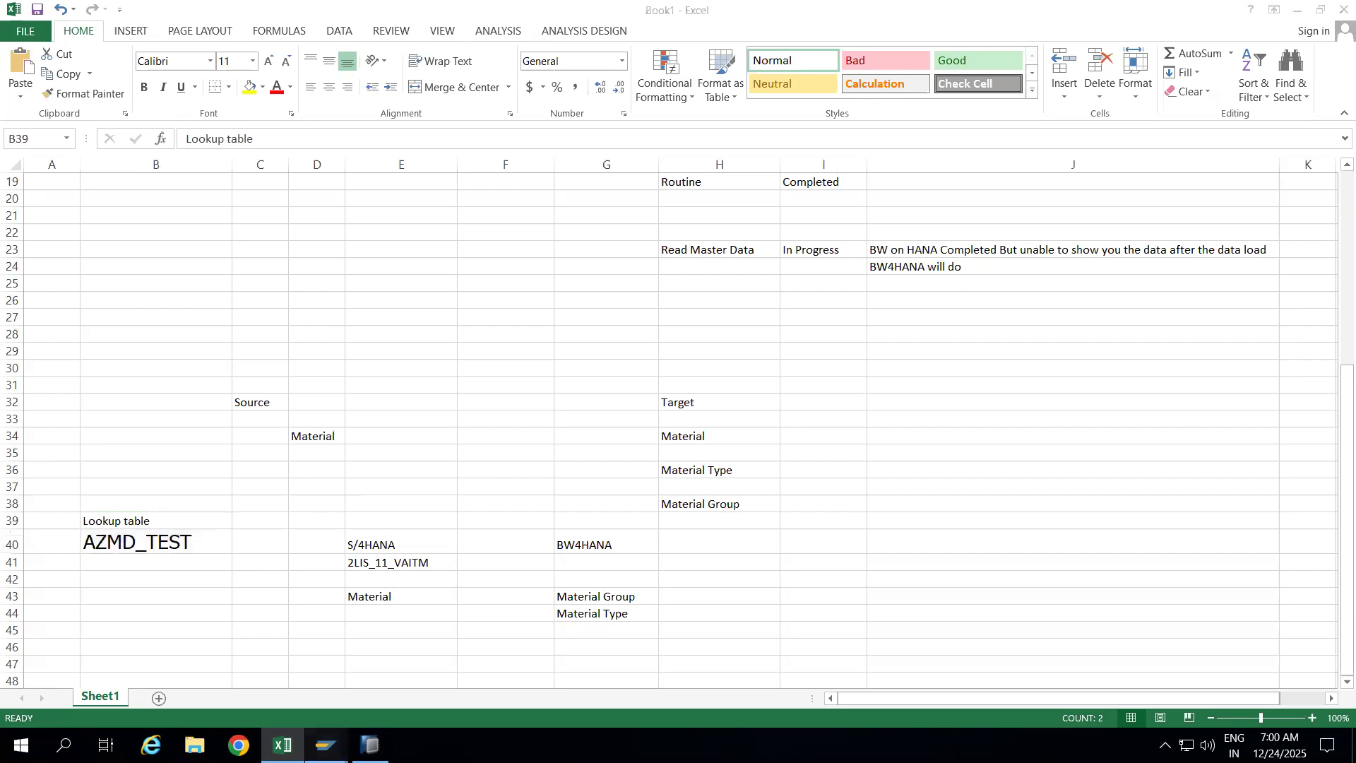
# Step: Switch to SAP Logon and log on to the BW74 system with the user name and password
pyautogui.click(230, 661)
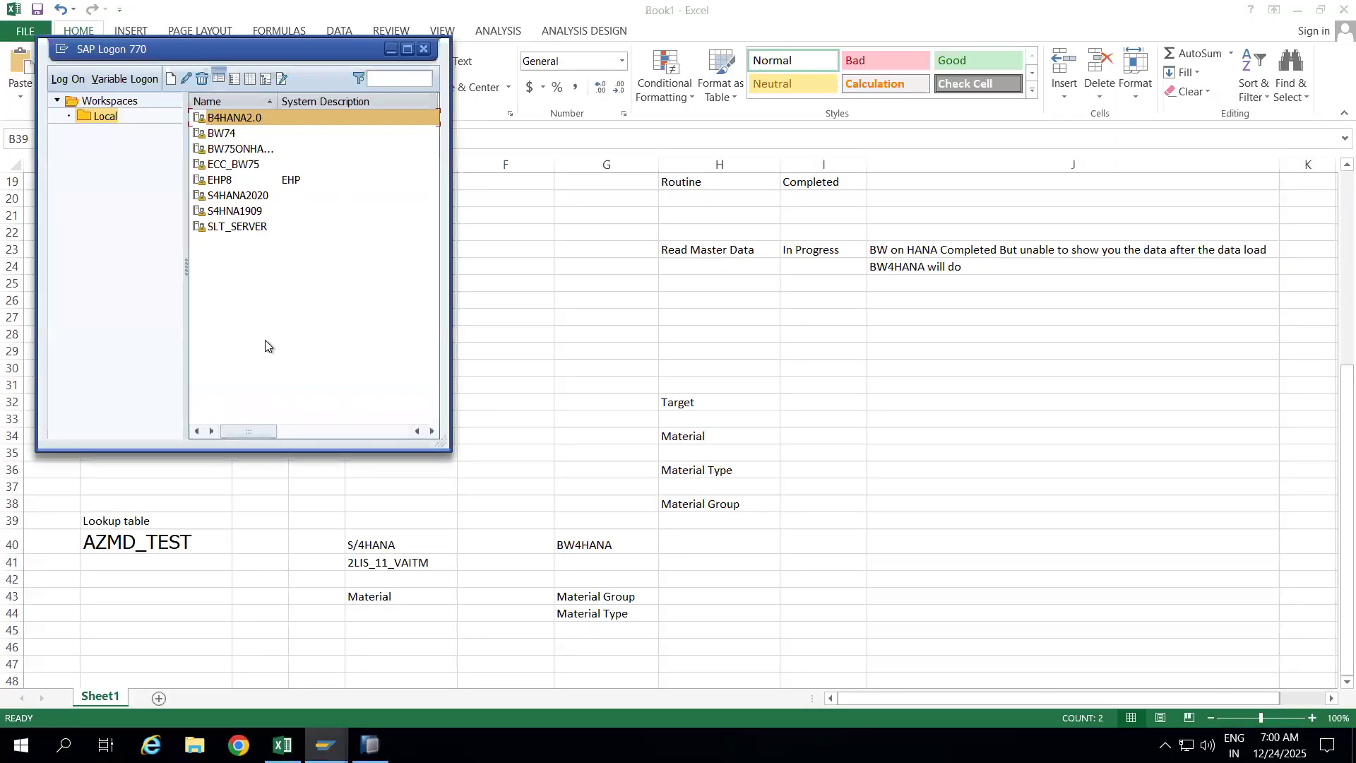
pyautogui.click(219, 133)
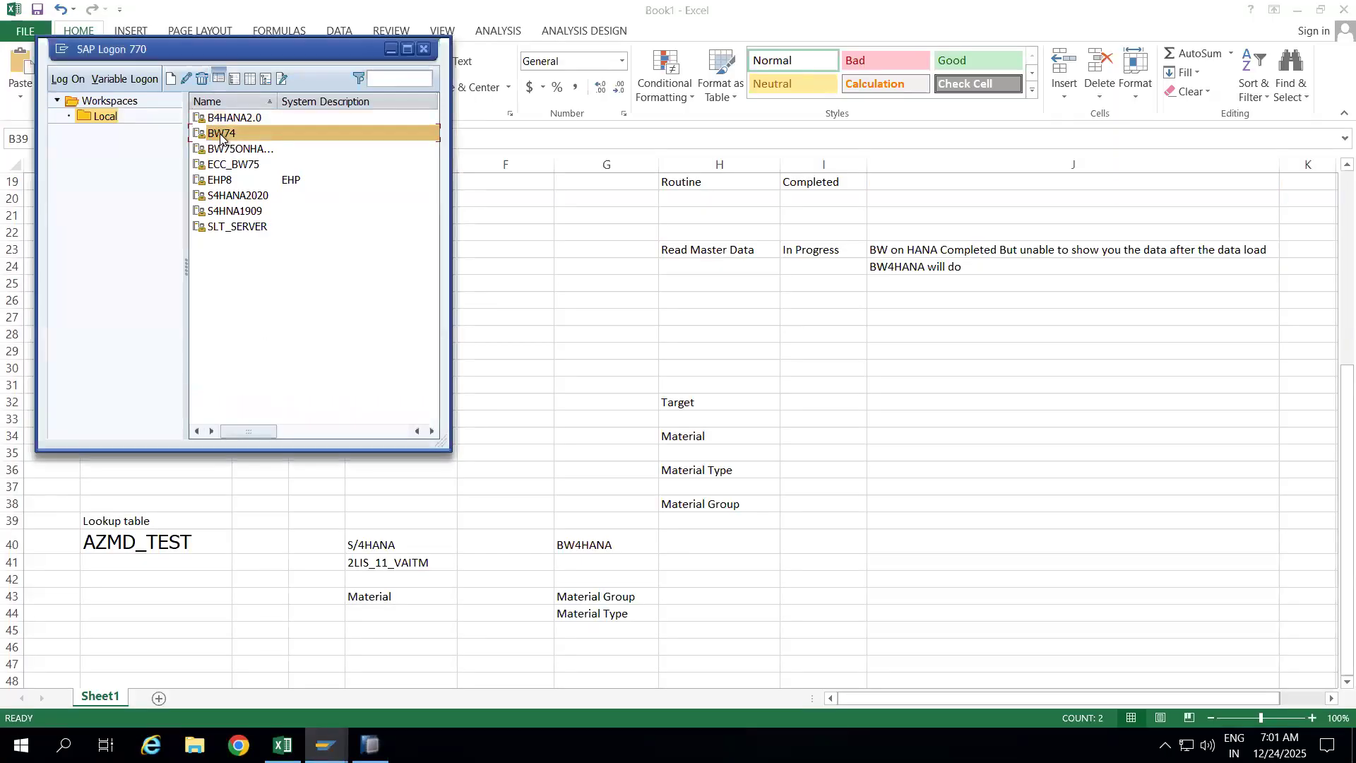
pyautogui.doubleClick(220, 135)
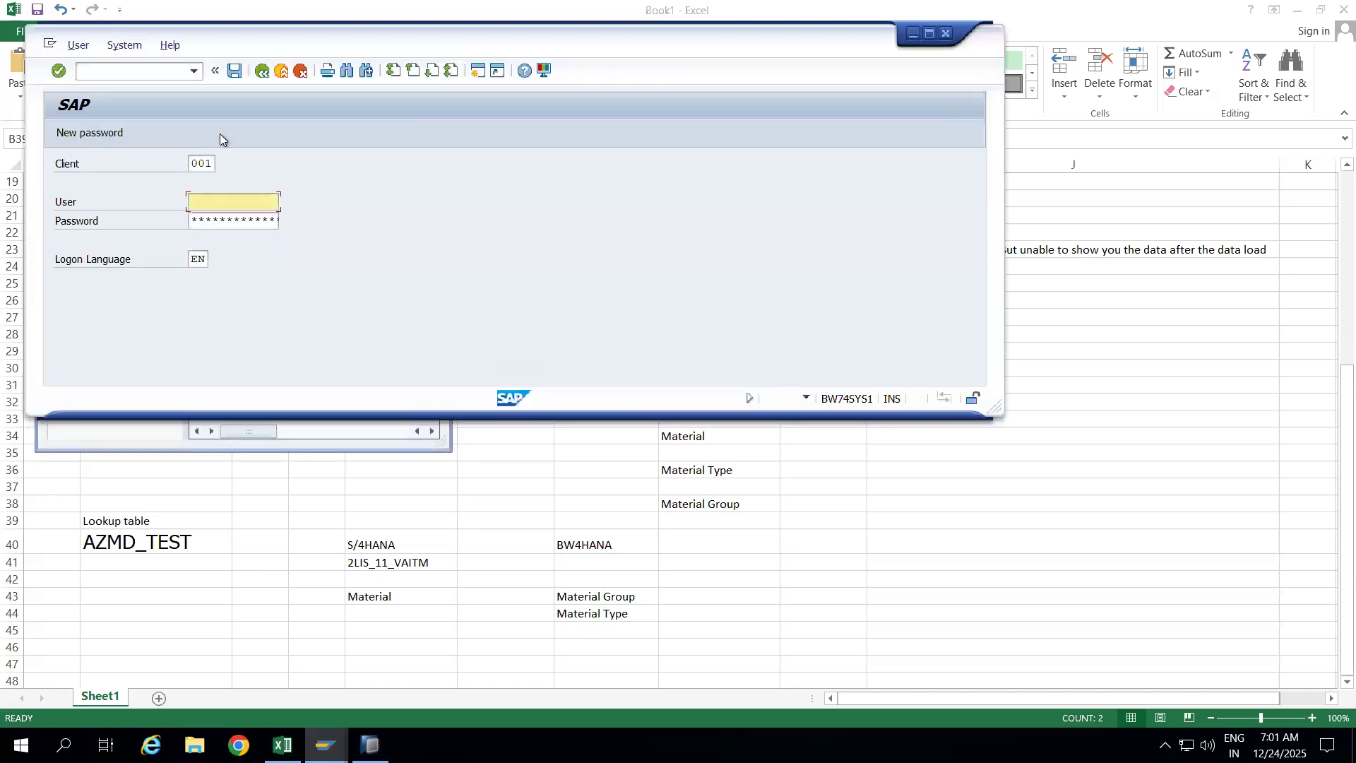
pyautogui.click(208, 205)
pyautogui.click(232, 216)
pyautogui.press('Tab')
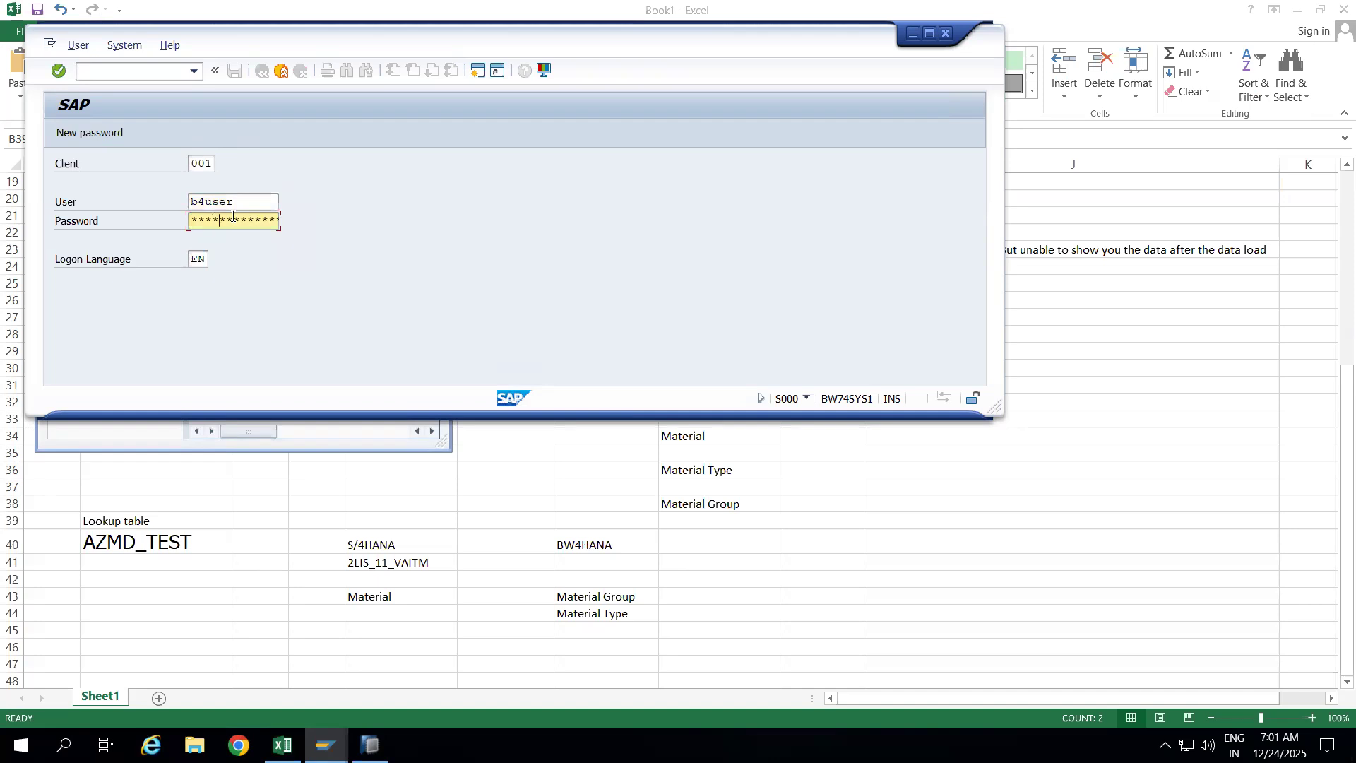
pyautogui.press('Return')
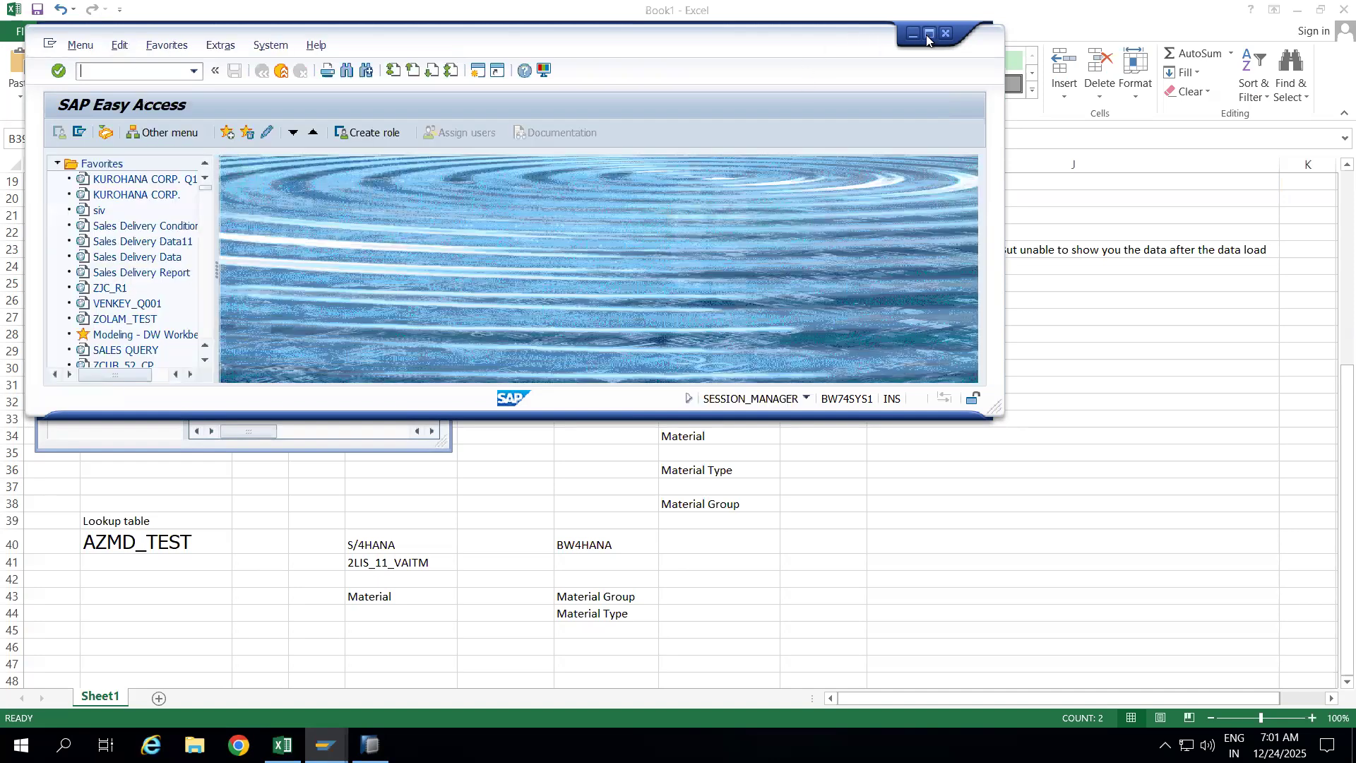
# Step: Open the modeling workbench RSA1 in a maximized window and expand STANDARD DSO KFC under Info area for KFC in the InfoProvider tree
pyautogui.click(926, 35)
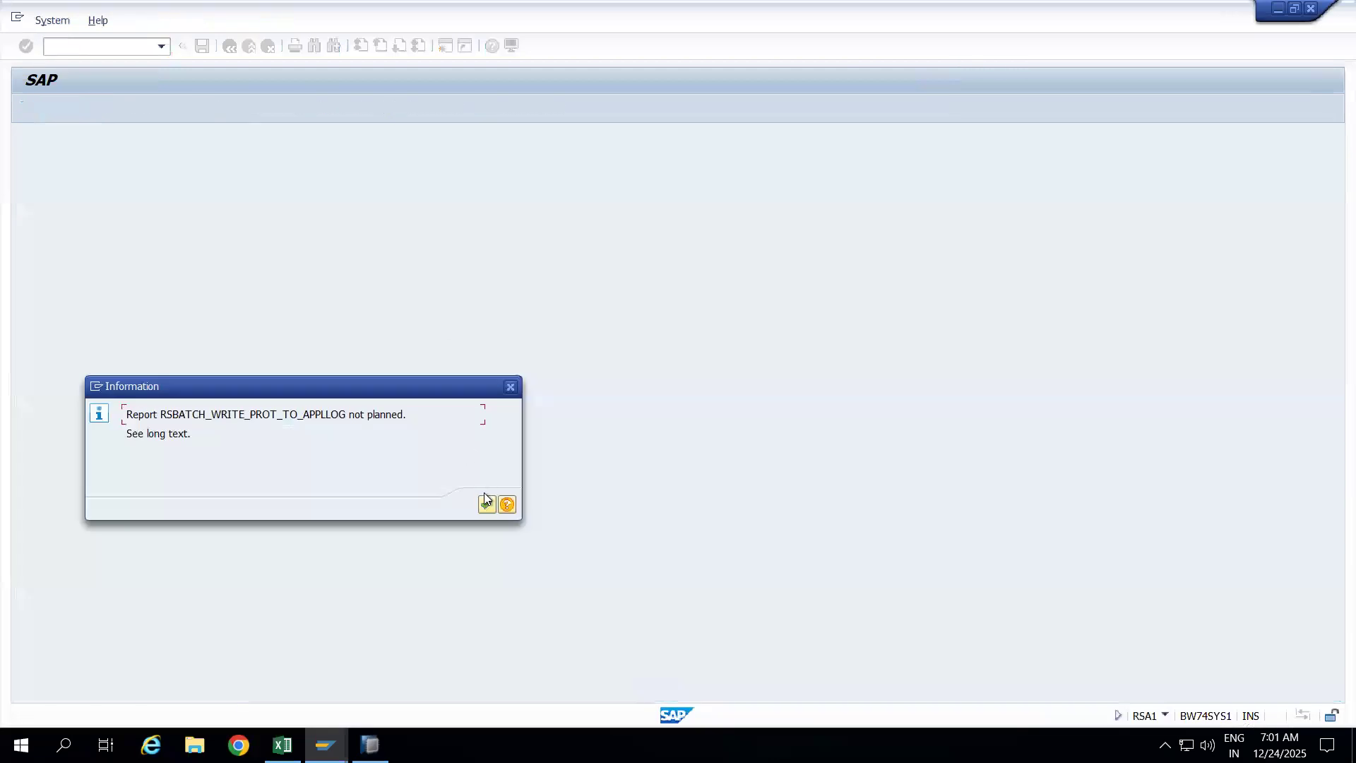
pyautogui.click(486, 498)
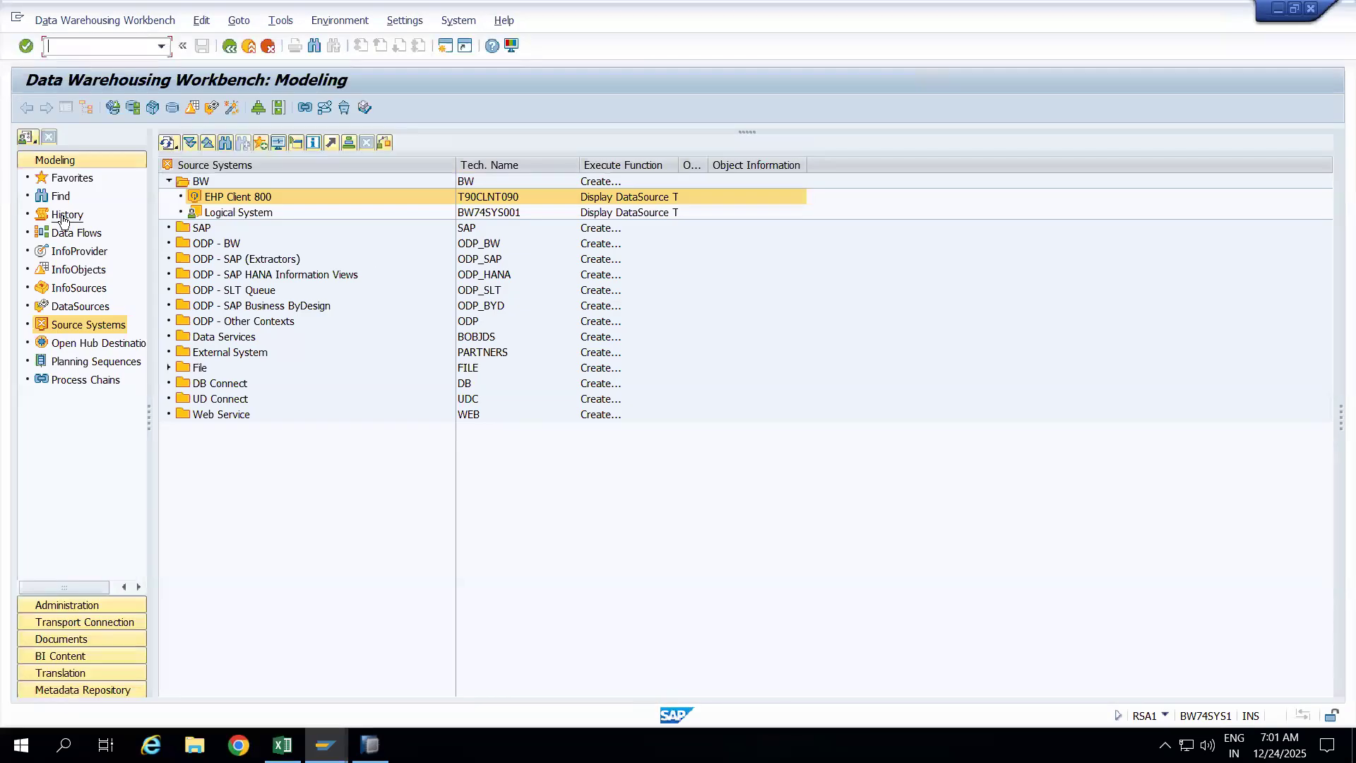
pyautogui.click(71, 252)
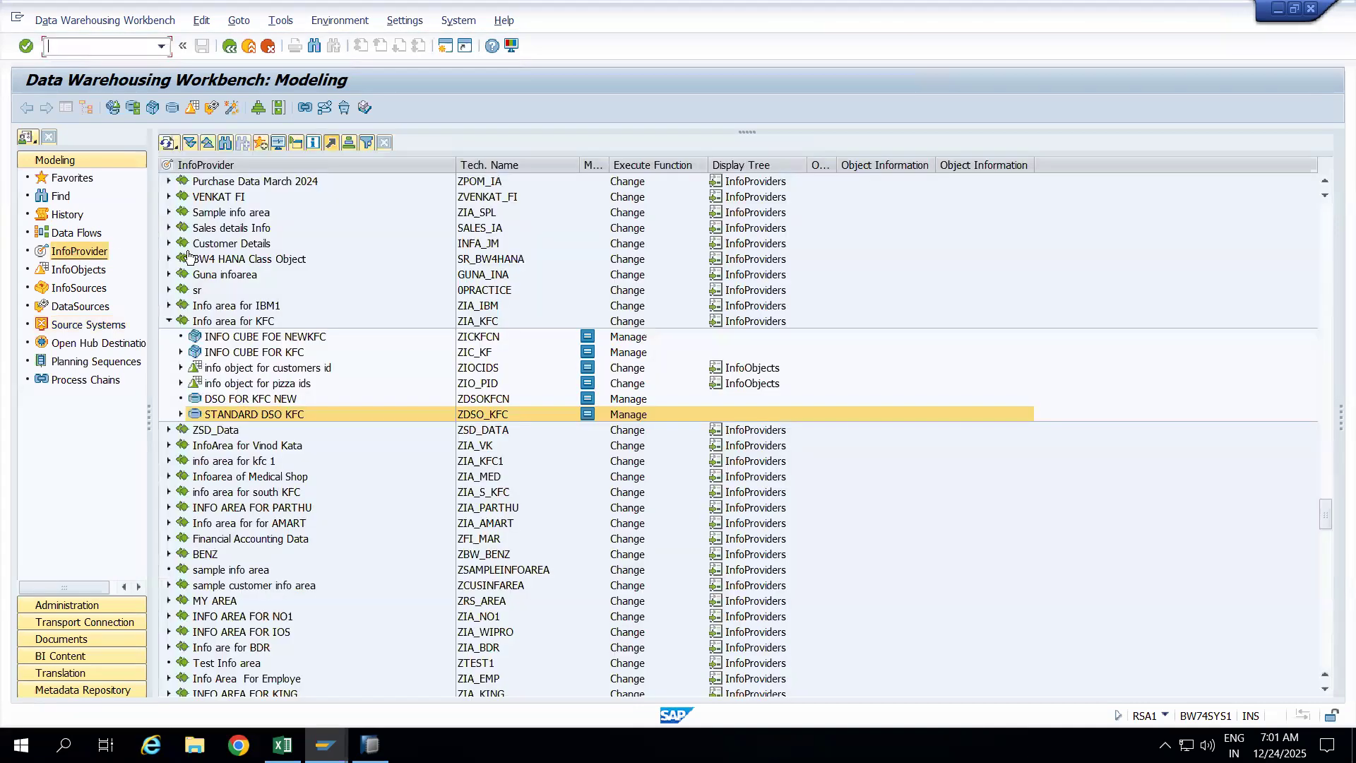
pyautogui.click(221, 321)
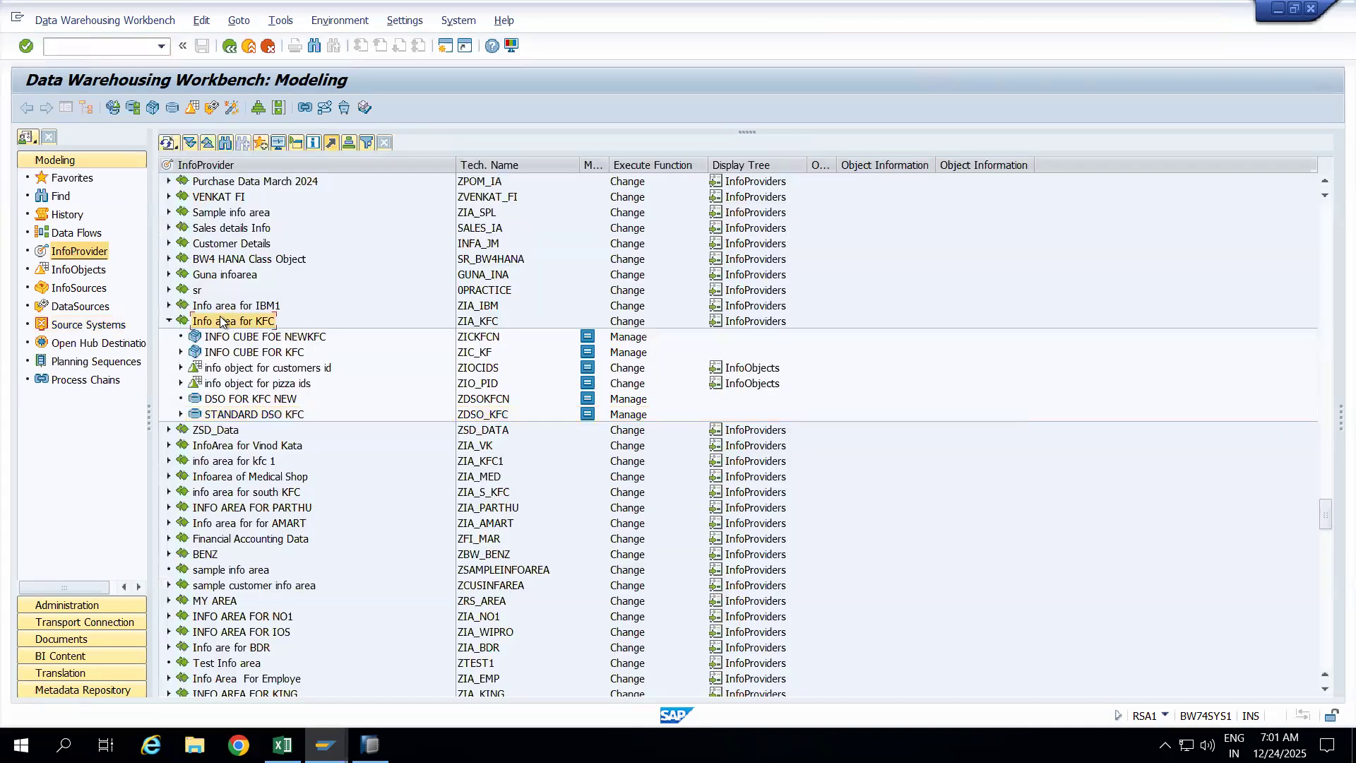
pyautogui.click(181, 415)
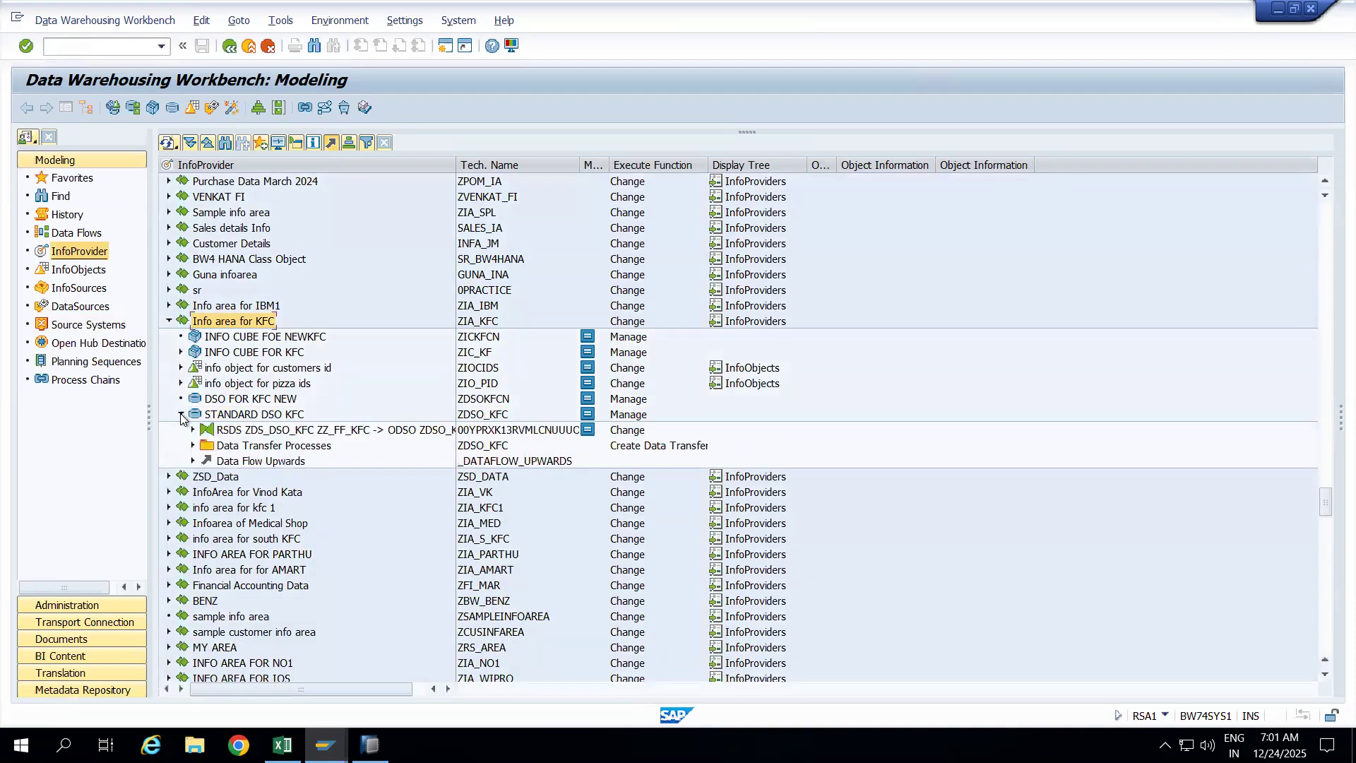
# Step: Try to create a classic DataStore object ZDSO_MD1 described "Read Master data" in Info area for KFC
pyautogui.rightClick(223, 324)
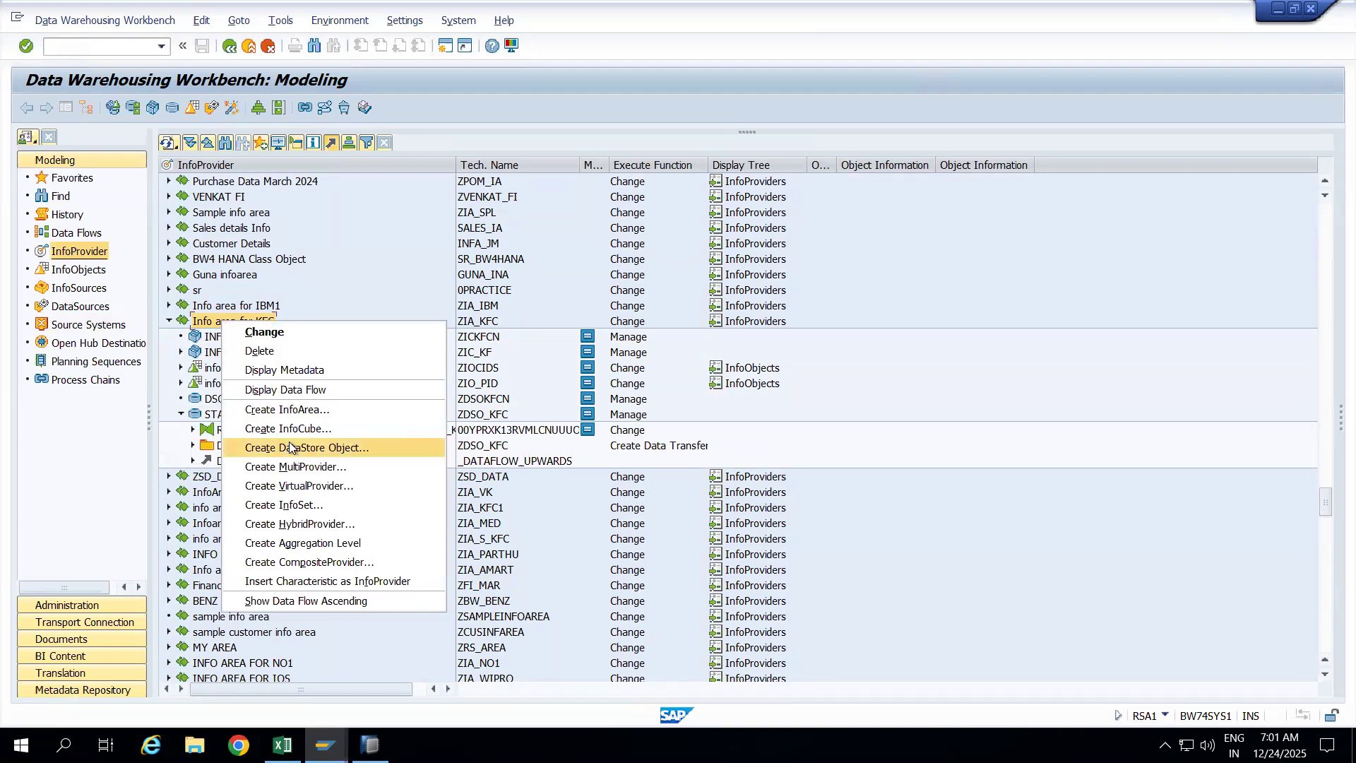
pyautogui.click(315, 447)
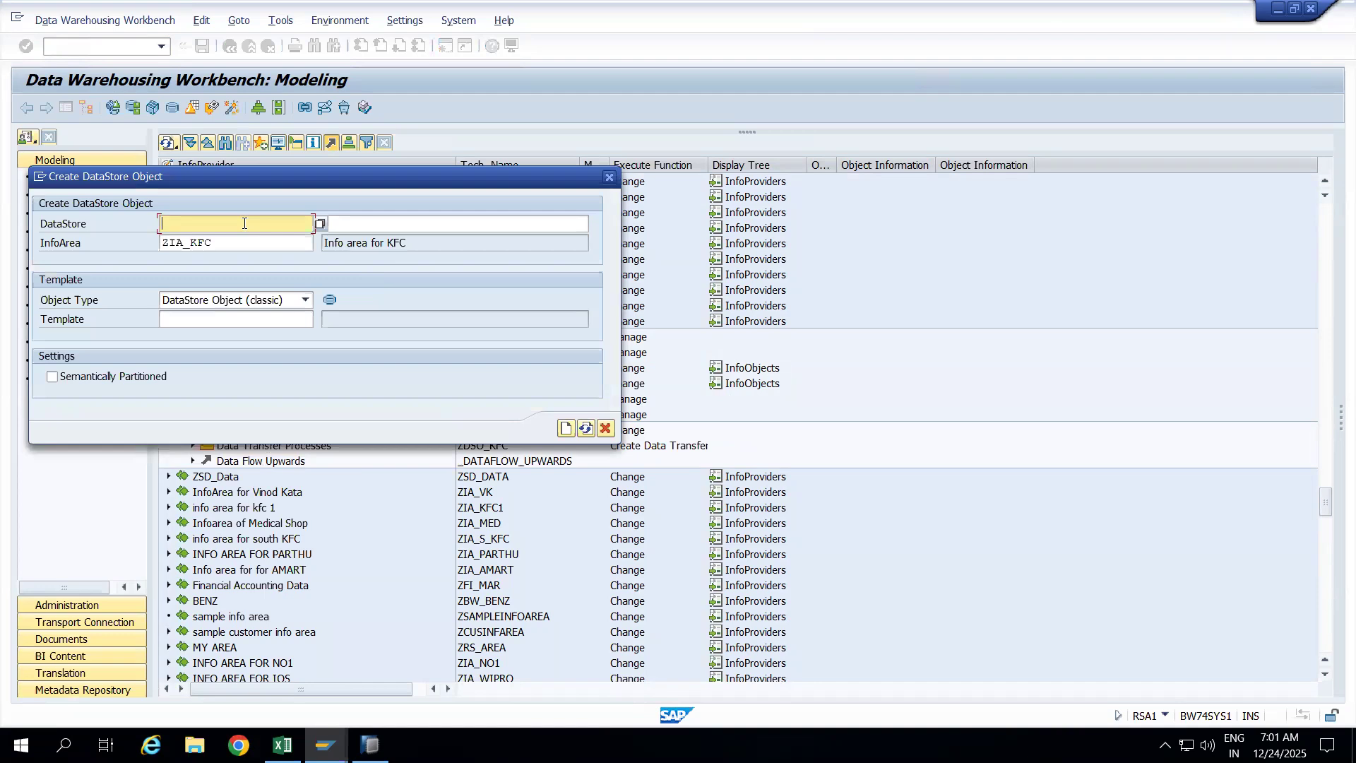
pyautogui.write('ZDSO')
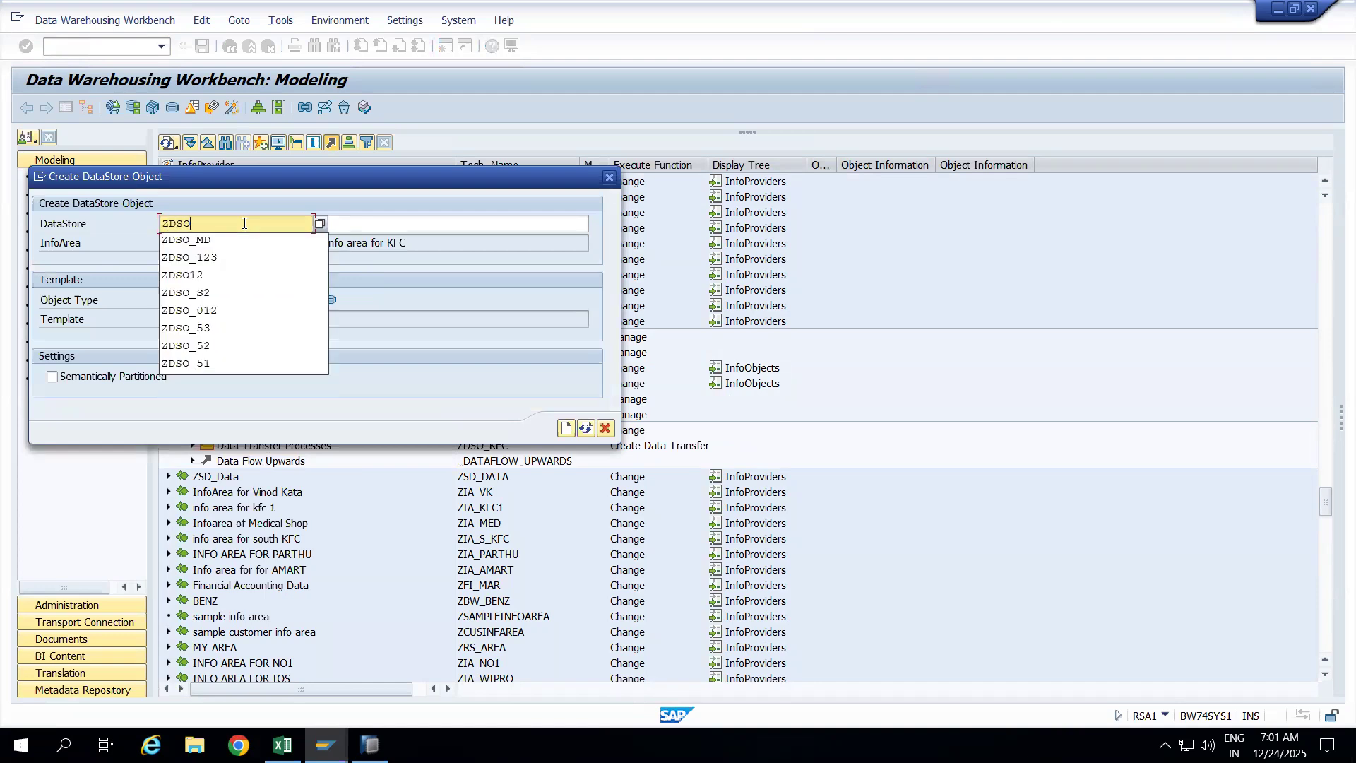
pyautogui.write('_MD1')
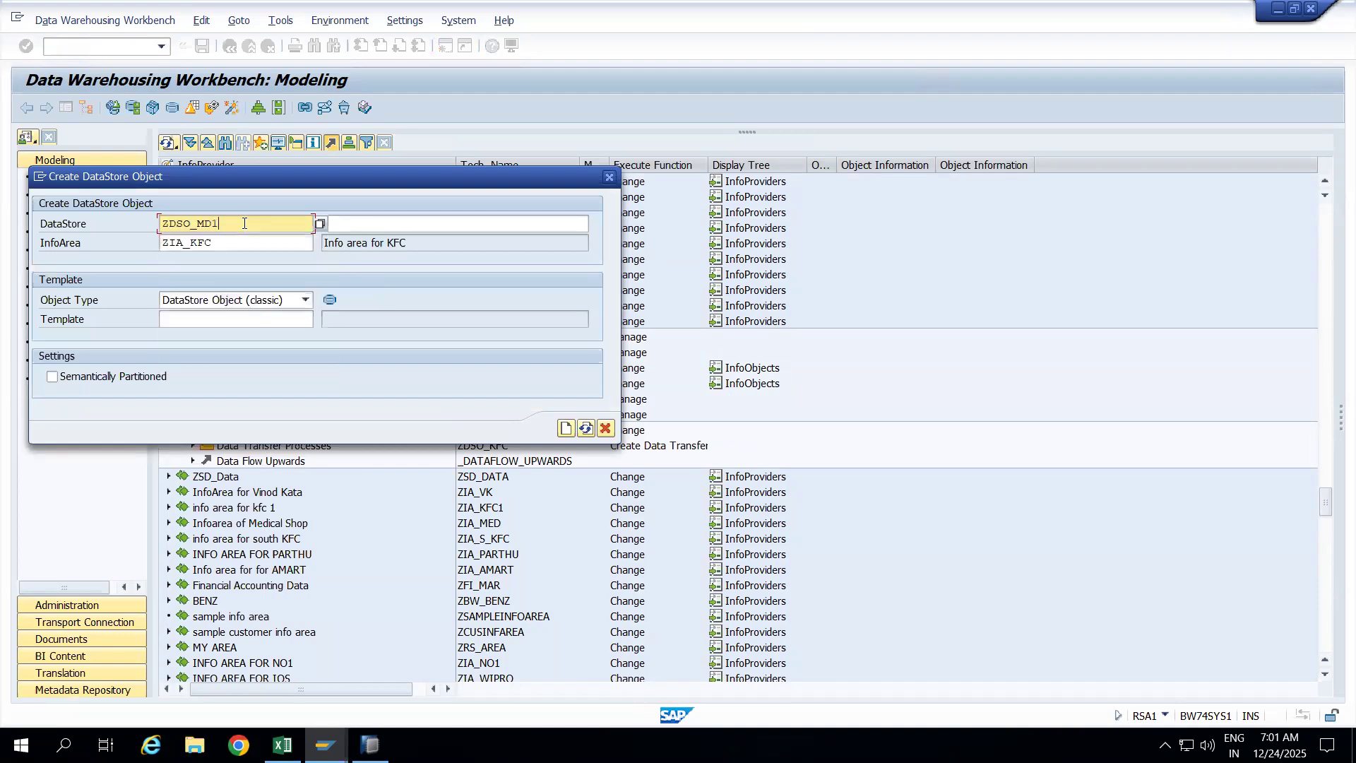
pyautogui.click(368, 223)
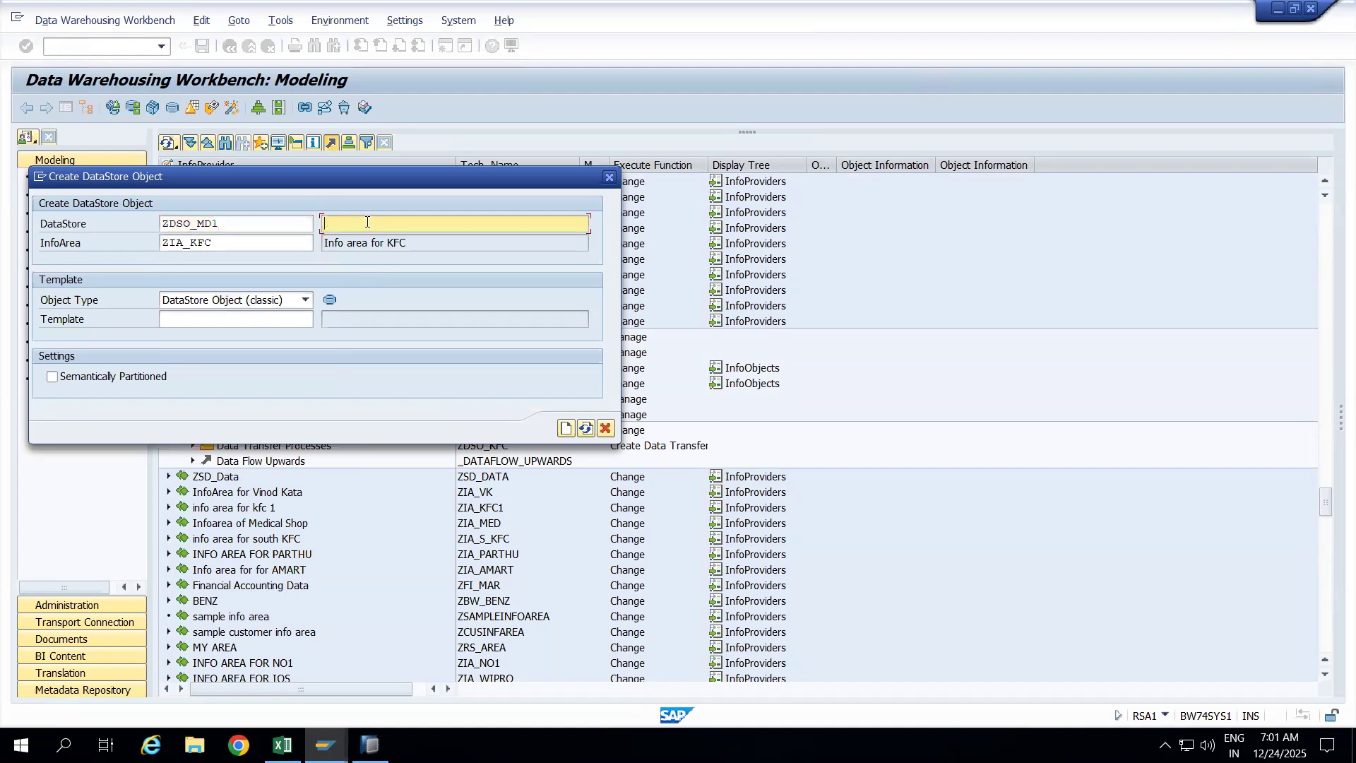
pyautogui.write('Read Master data')
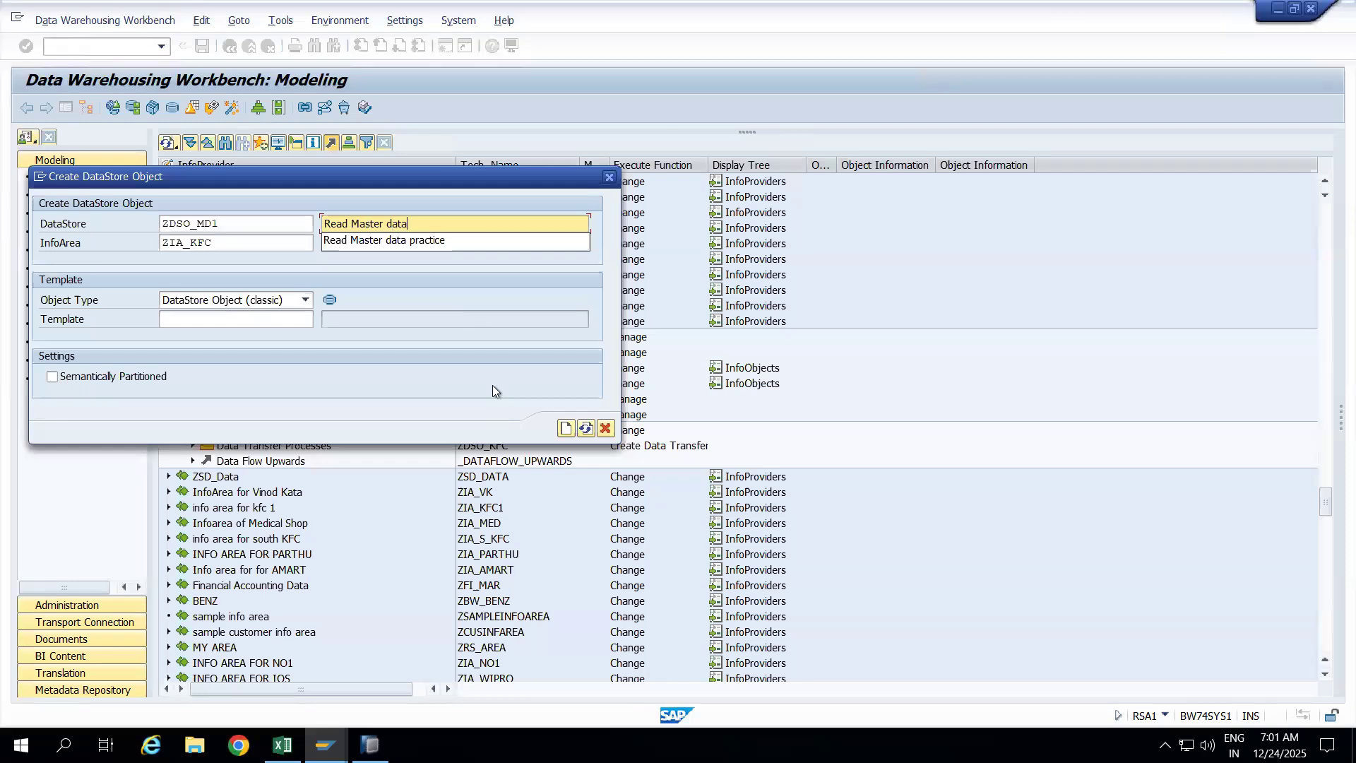
pyautogui.click(566, 428)
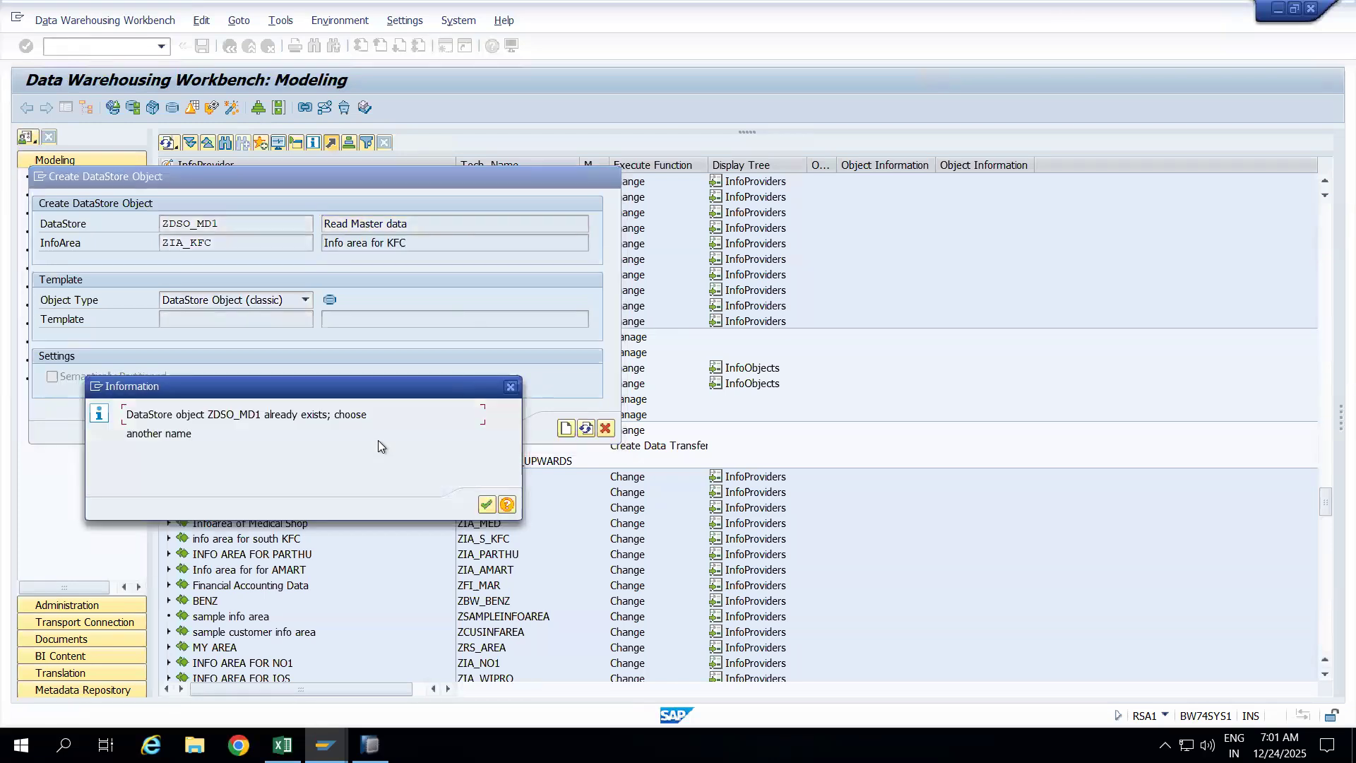
pyautogui.click(485, 504)
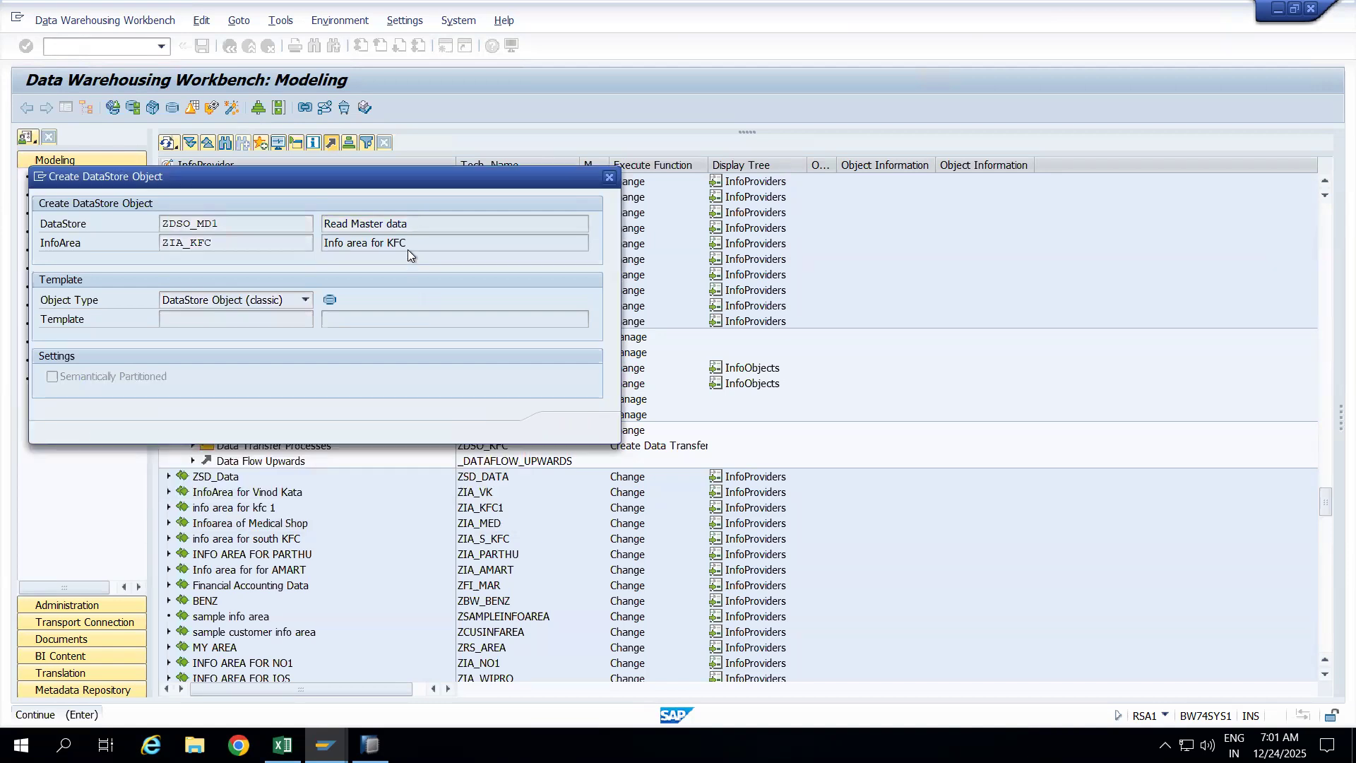
# Step: Try to create the DataStore object under the name ZDSO_MD12
pyautogui.click(247, 226)
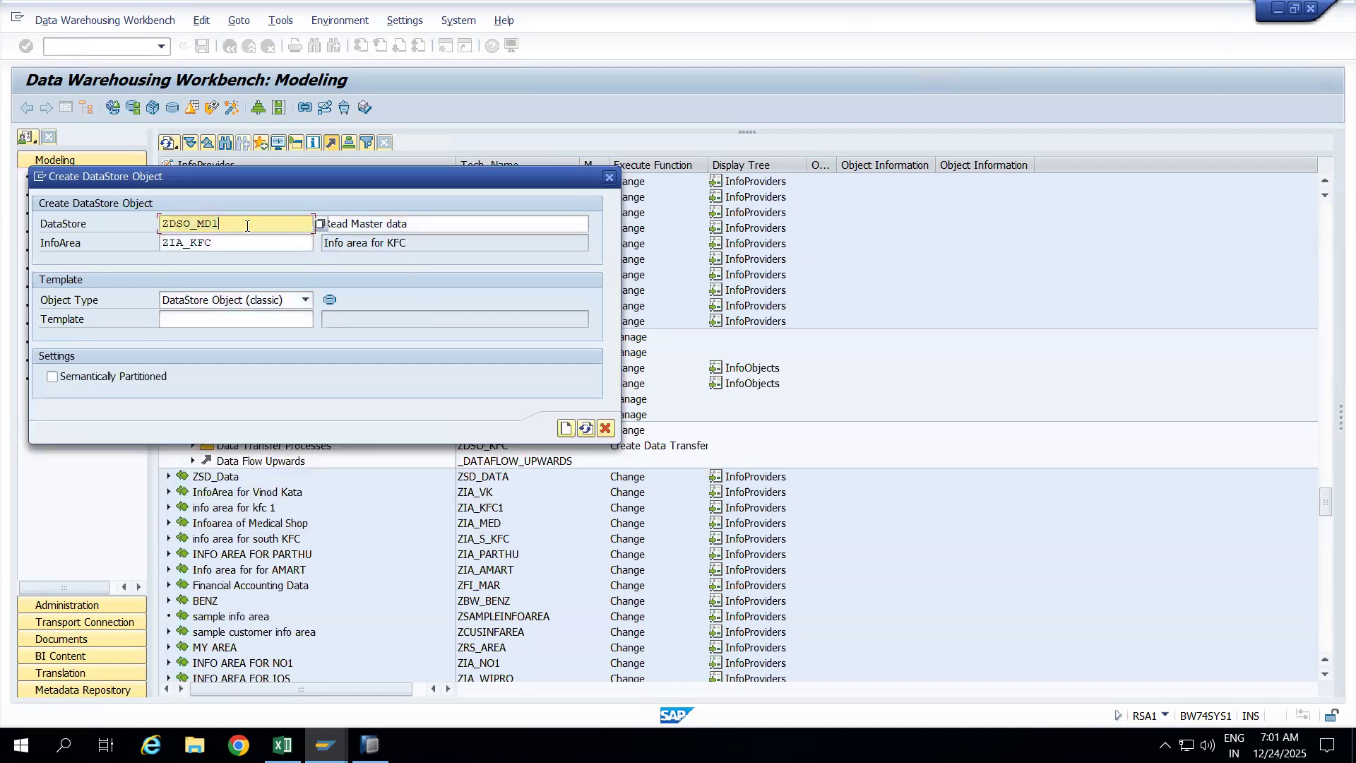
pyautogui.click(566, 428)
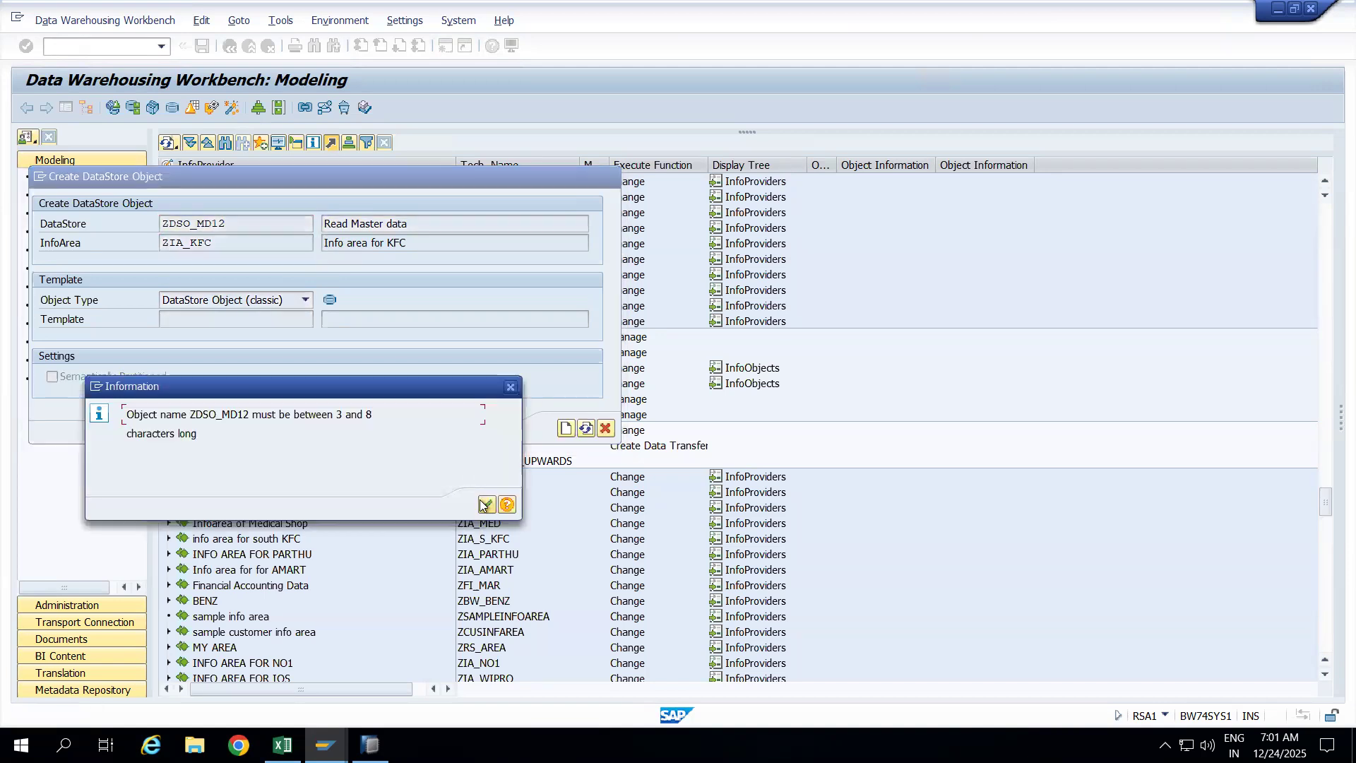
pyautogui.click(486, 504)
# Step: Change the DataStore object's technical name to ZDSO_MD3 and create it
pyautogui.click(238, 221)
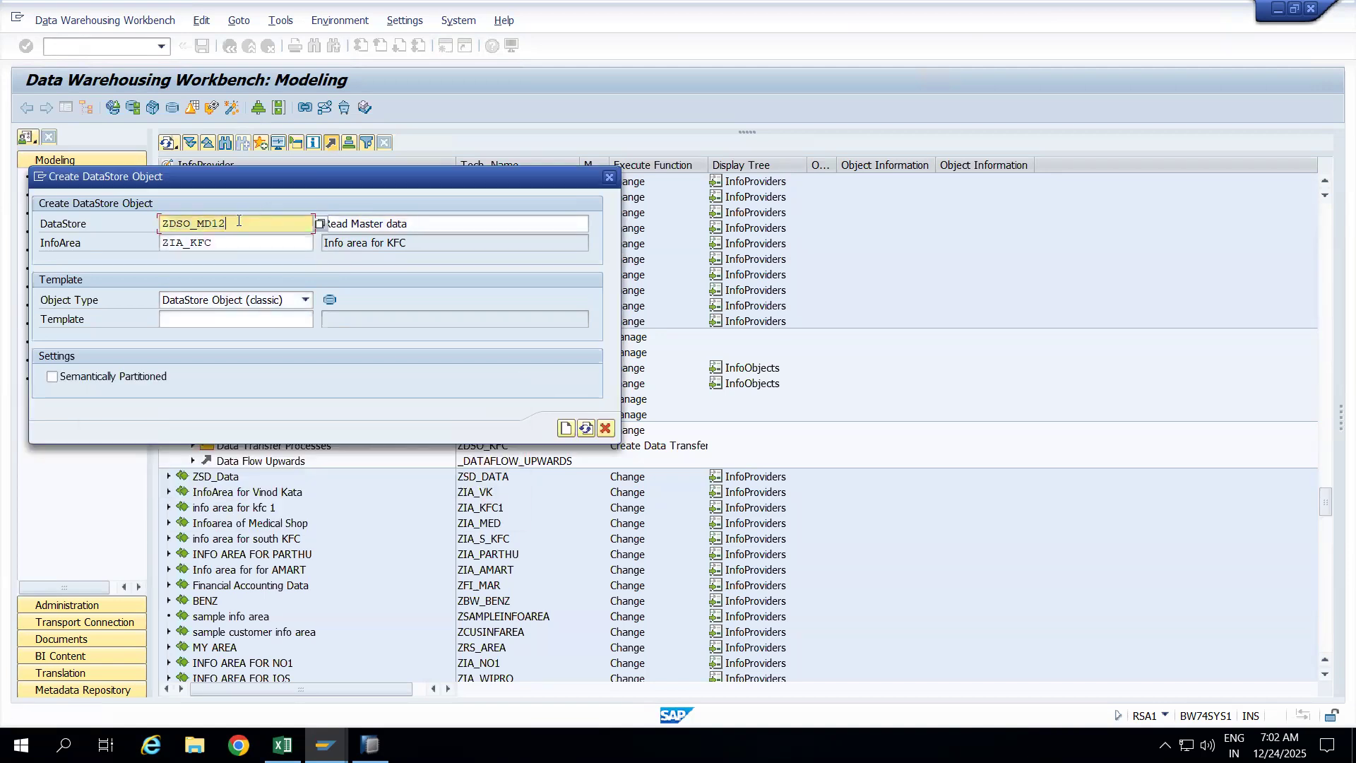
pyautogui.press('BackSpace')
pyautogui.press('BackSpace')
pyautogui.write('3')
pyautogui.click(566, 428)
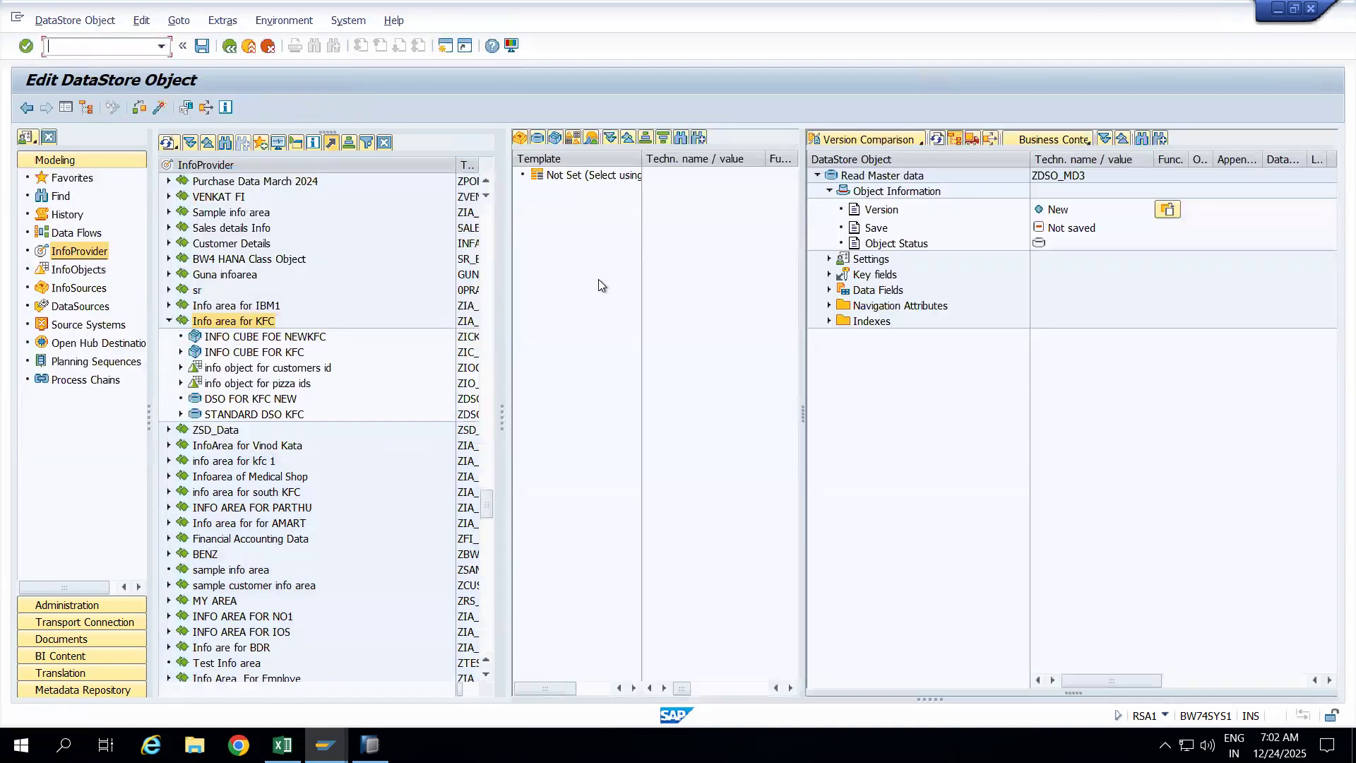
pyautogui.rightClick(864, 276)
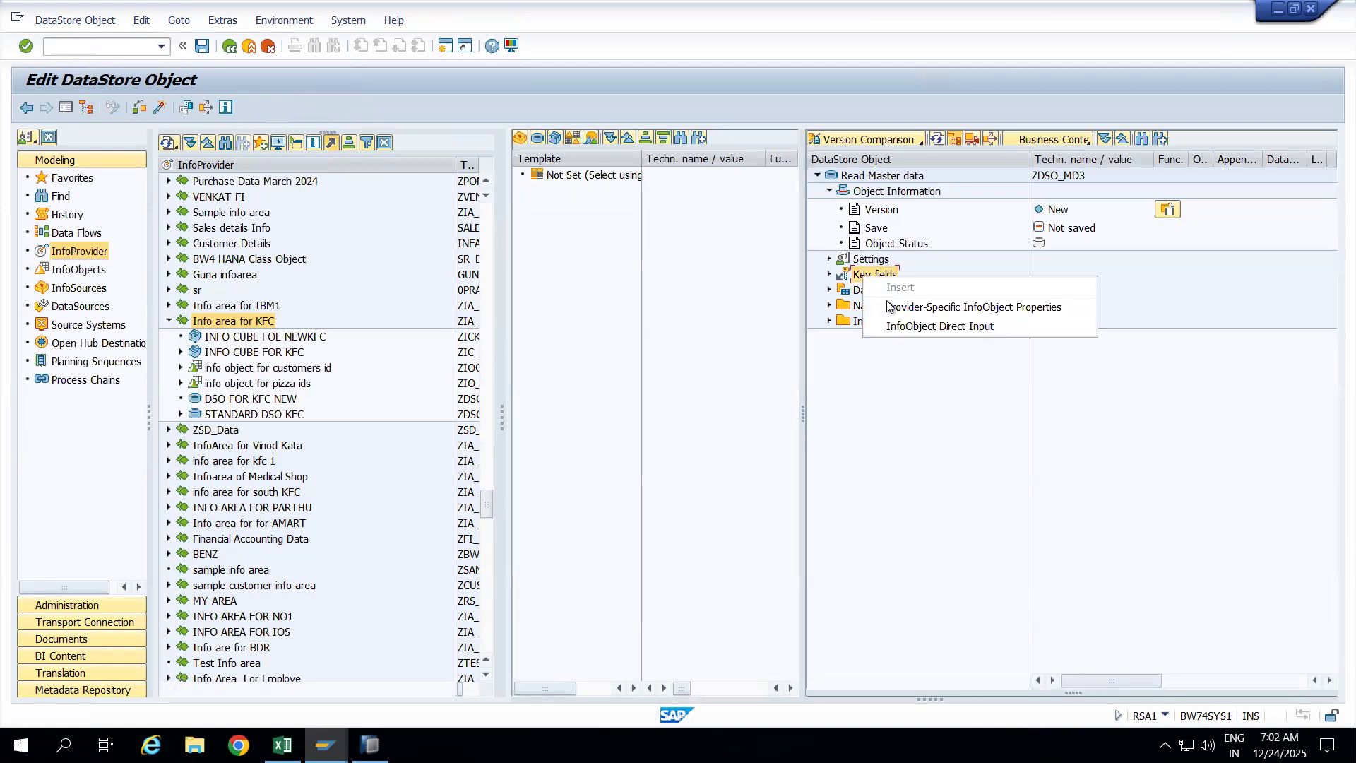
pyautogui.click(911, 327)
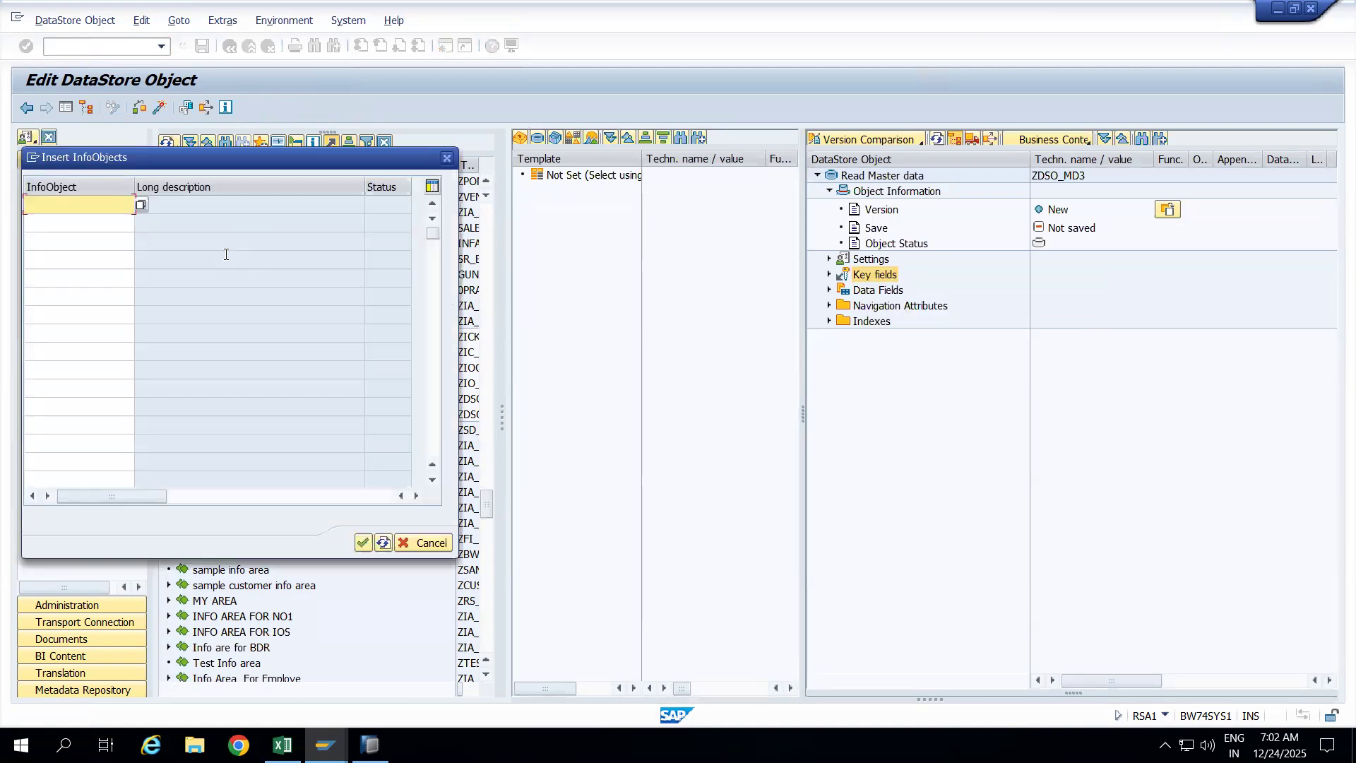
pyautogui.write('0mATERIAL')
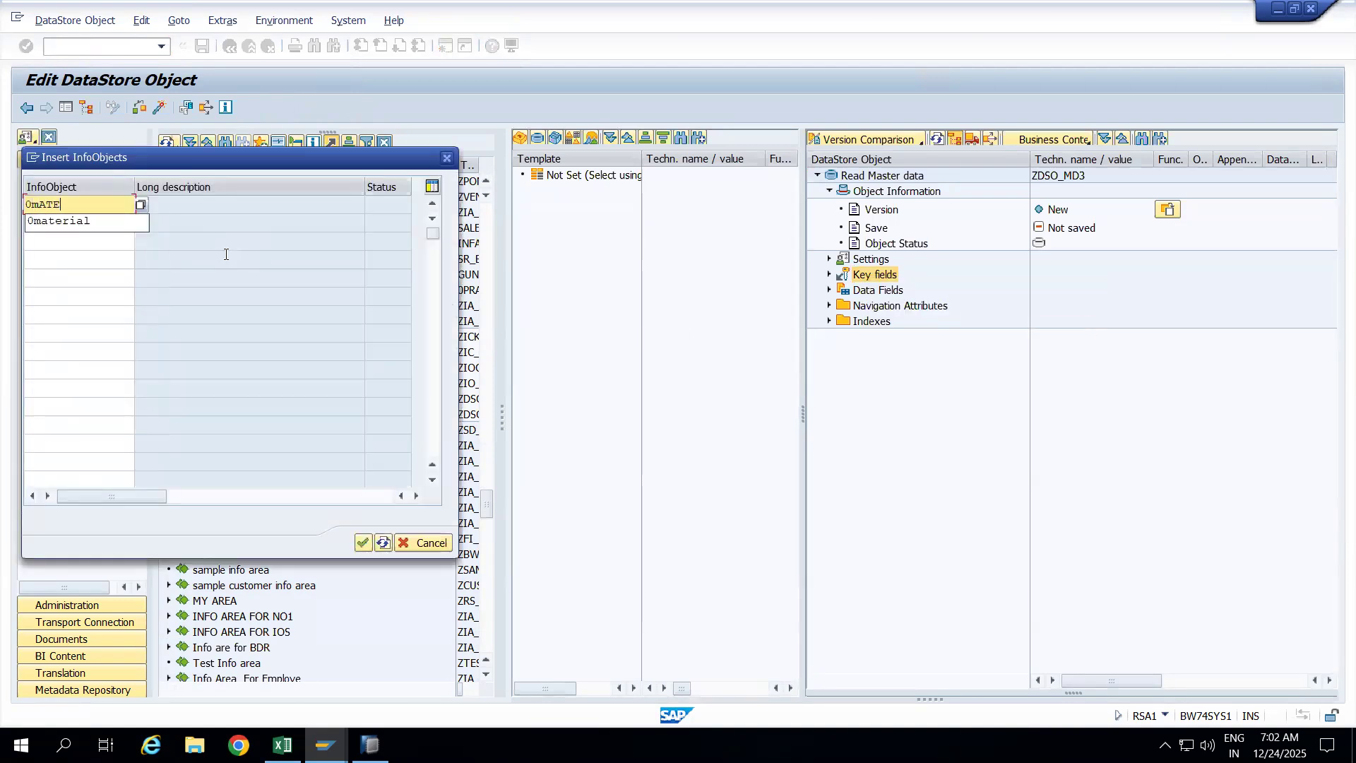
pyautogui.click(58, 222)
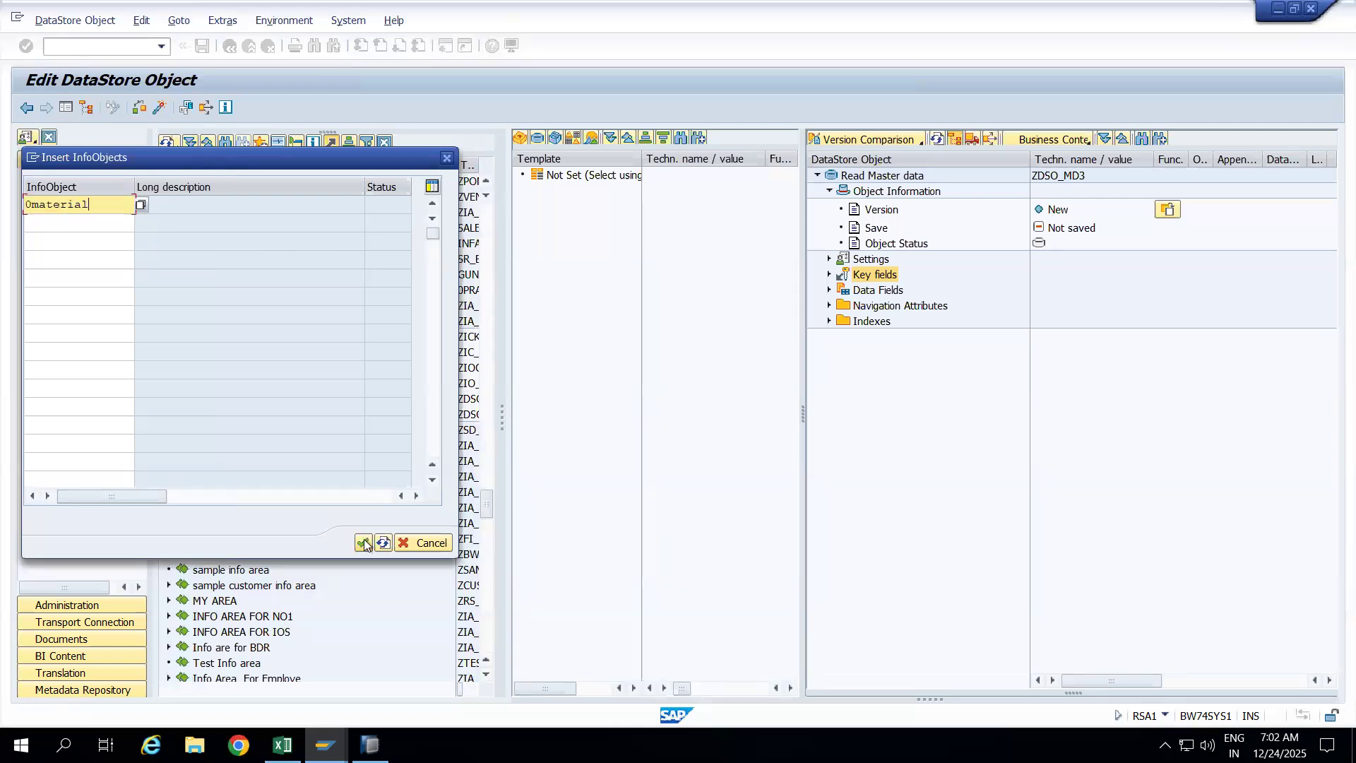
pyautogui.press('BackSpace')
pyautogui.press('BackSpace')
pyautogui.press('BackSpace')
pyautogui.press('BackSpace')
pyautogui.press('BackSpace')
pyautogui.press('BackSpace')
pyautogui.press('BackSpace')
pyautogui.press('BackSpace')
pyautogui.press('BackSpace')
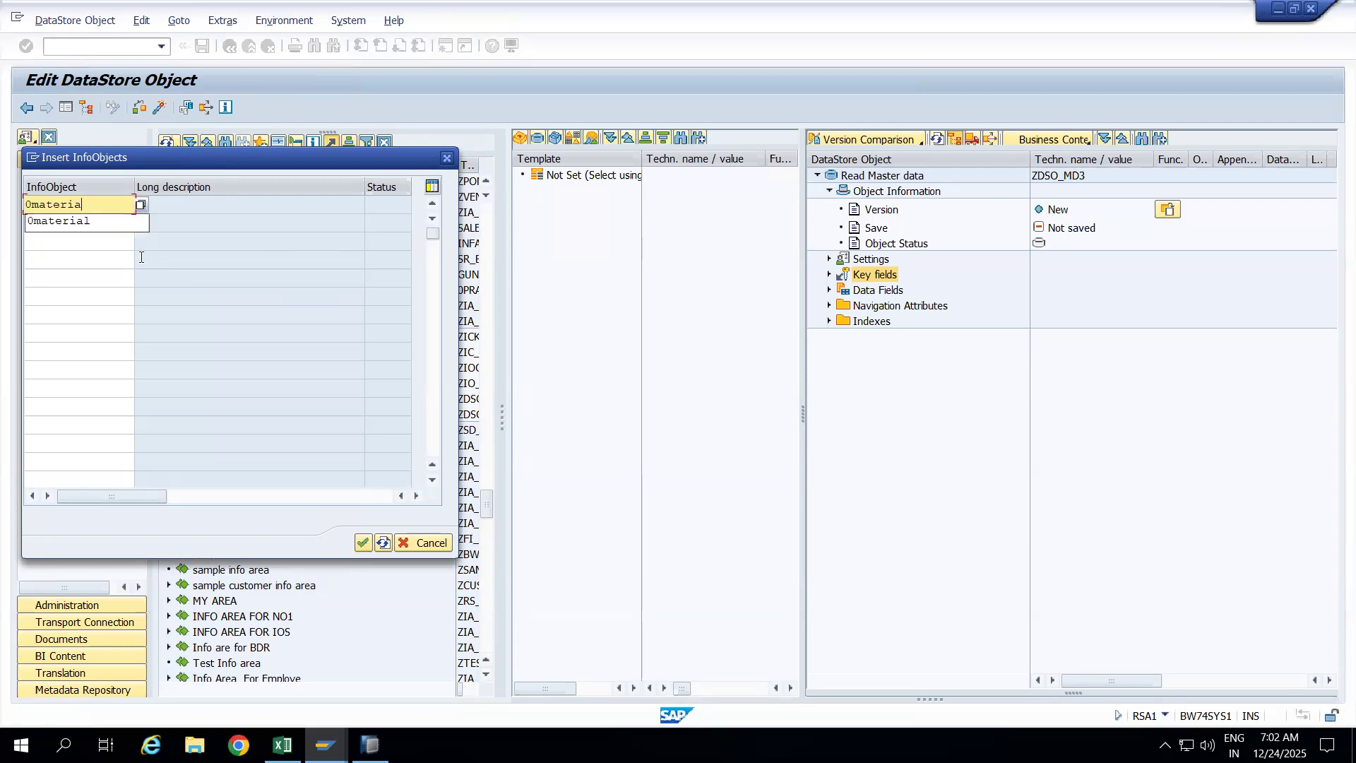
pyautogui.write('ZMAT_321')
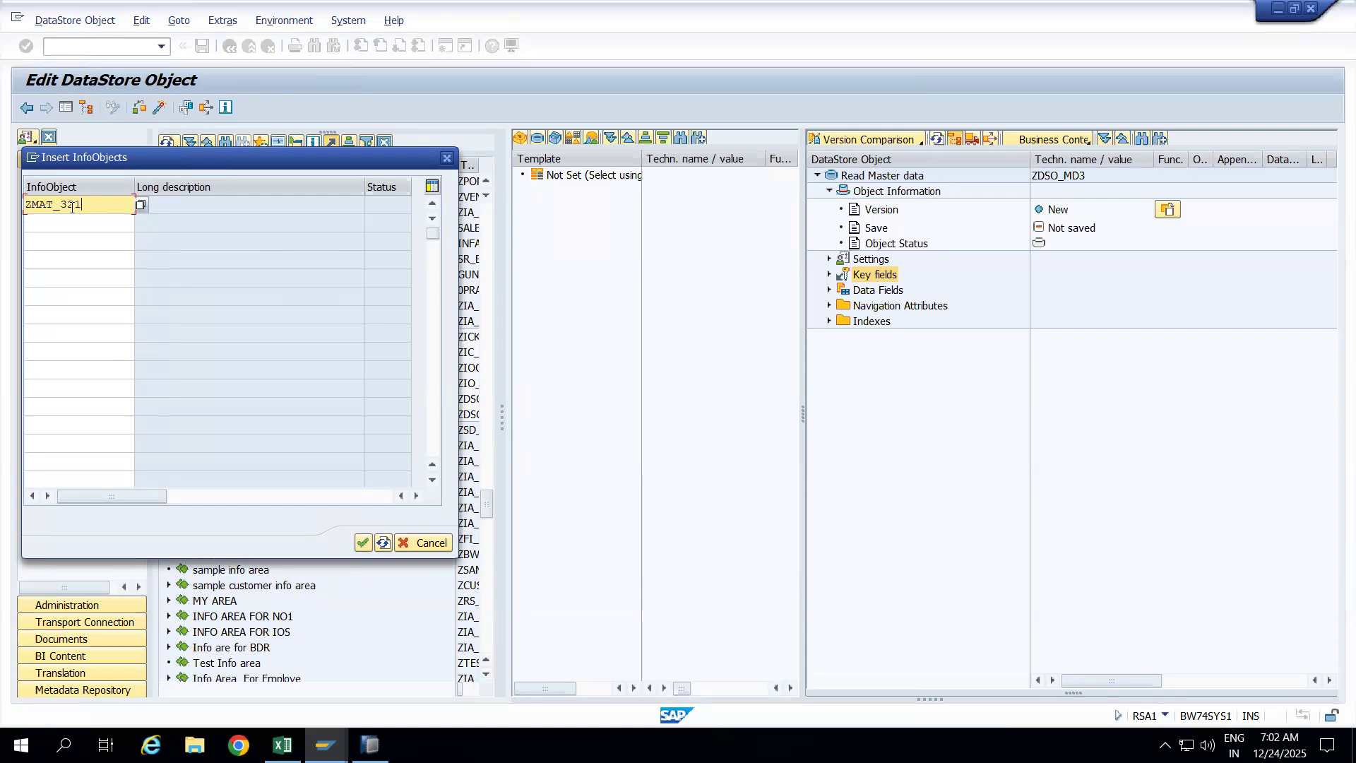
pyautogui.click(421, 542)
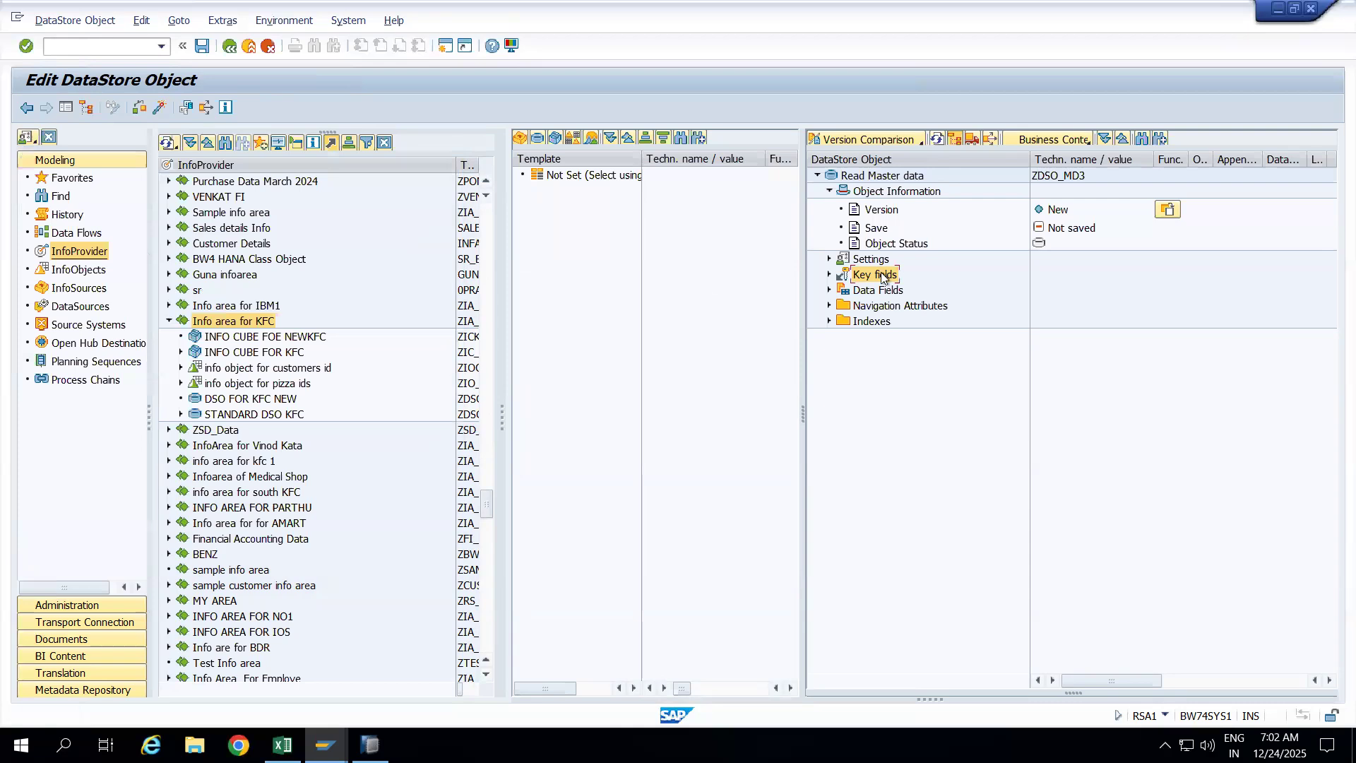
pyautogui.rightClick(882, 277)
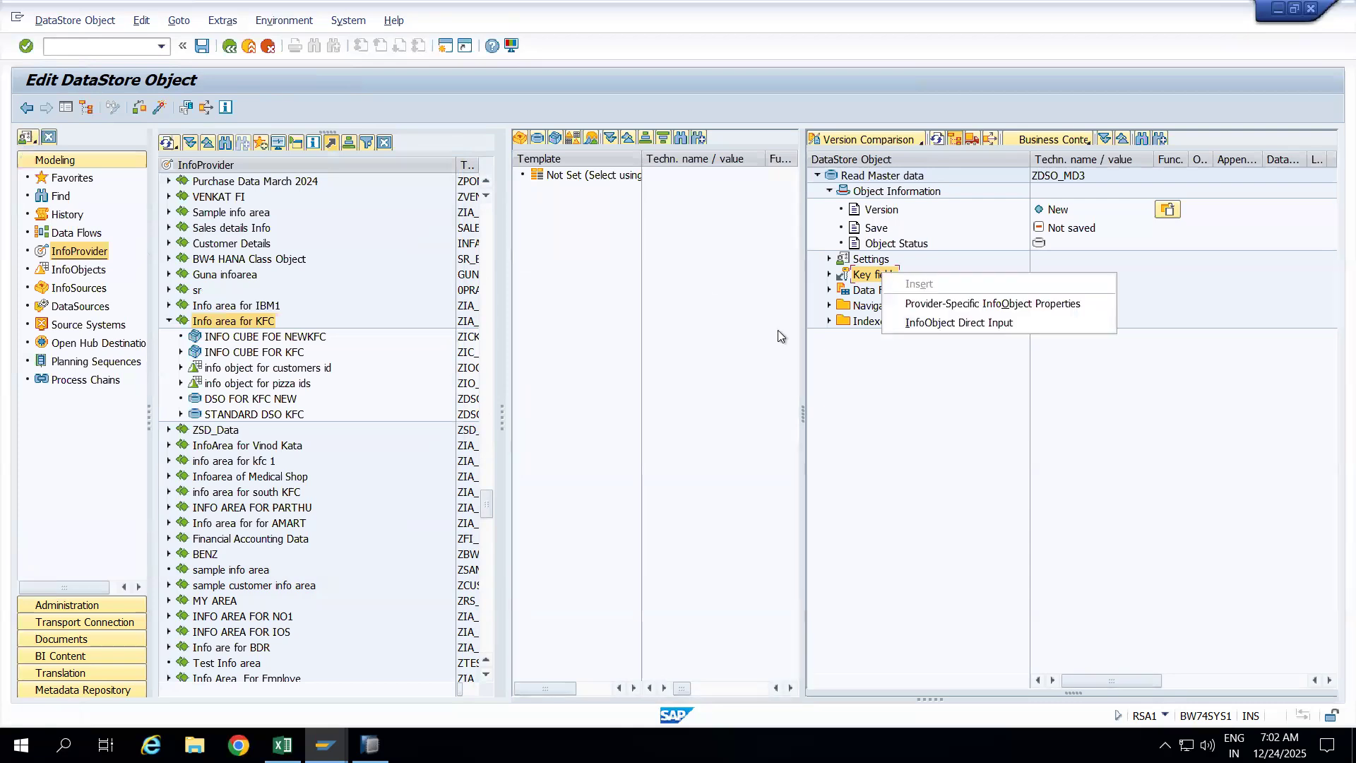
pyautogui.click(713, 371)
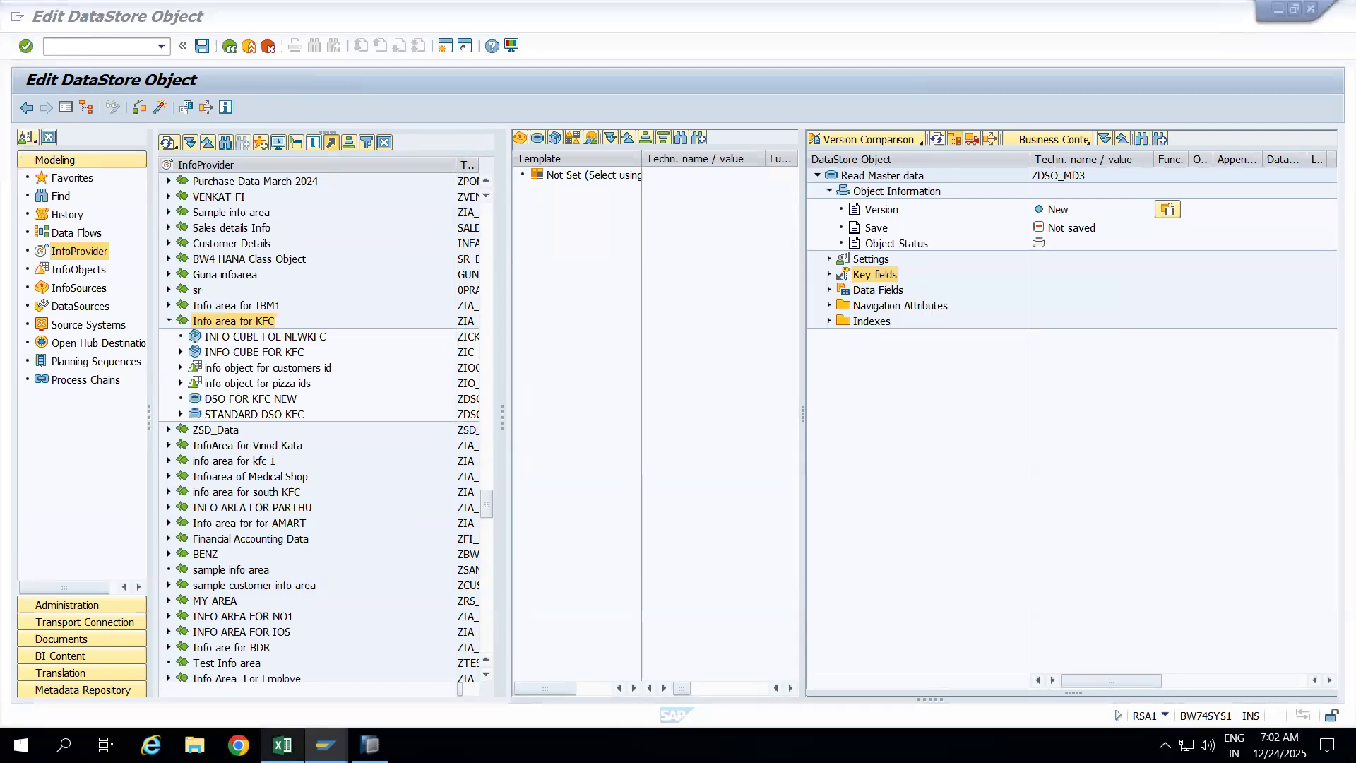
# Step: Switch to the Excel workbook and enter "Direct Update ADSO" in B50 and "Read Master Data" in B52 below the existing notes
pyautogui.click(283, 745)
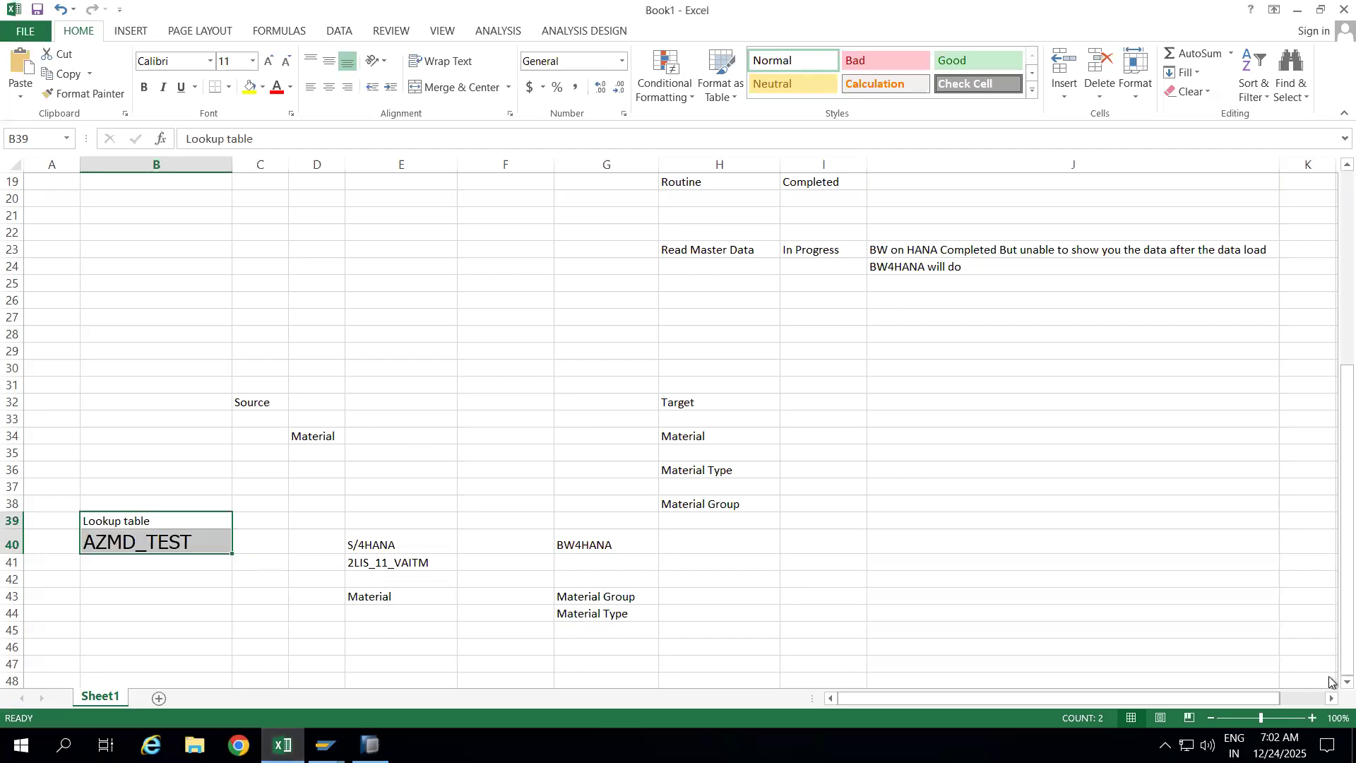
pyautogui.scroll(-2, 1330, 678)
pyautogui.scroll(-4, 1330, 680)
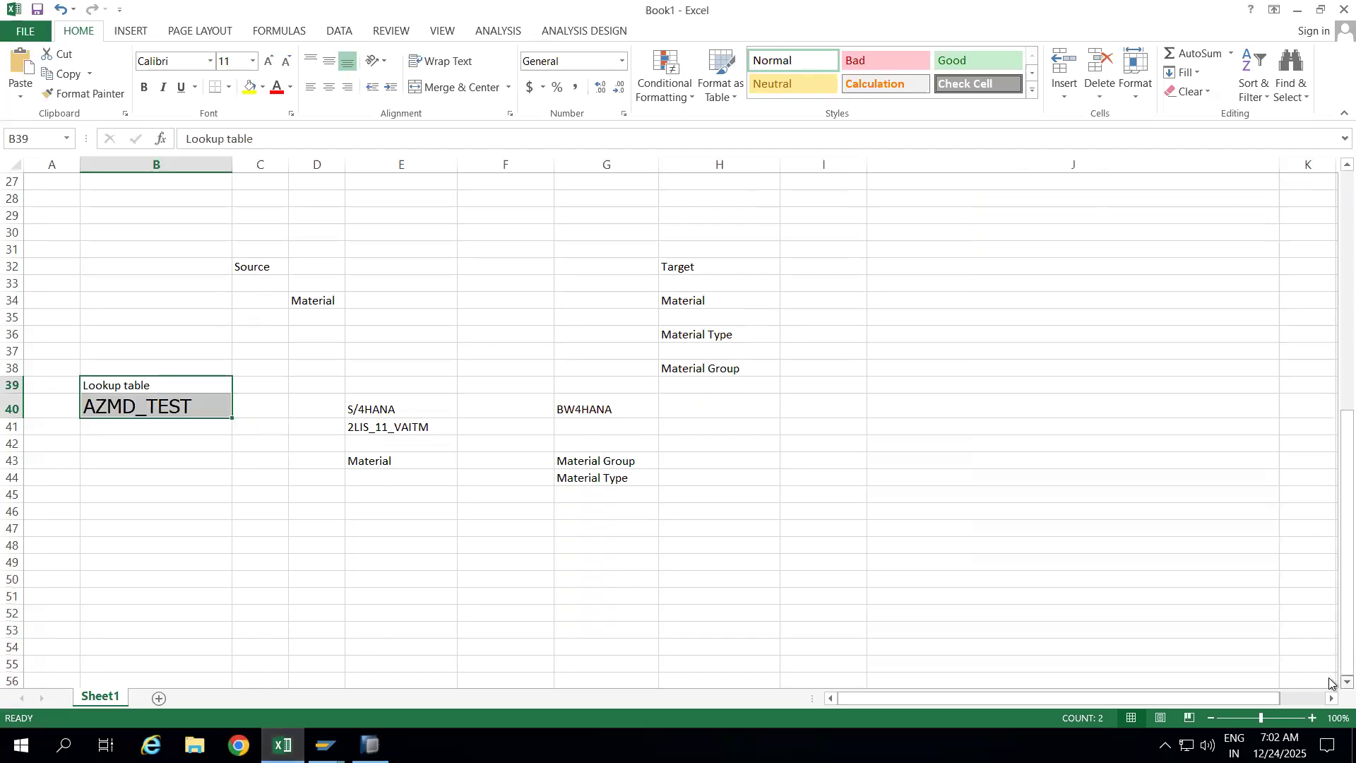
pyautogui.scroll(-4, 1331, 681)
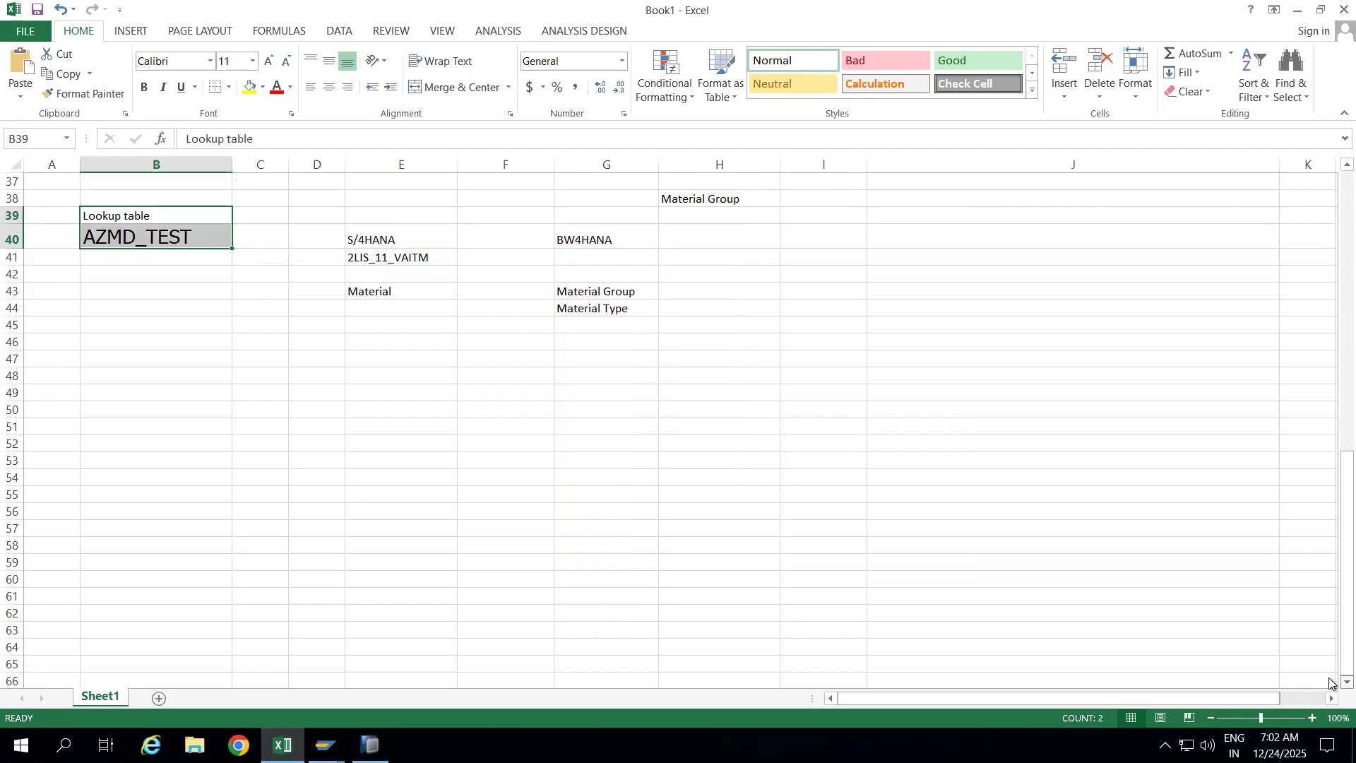
pyautogui.scroll(-1, 1331, 680)
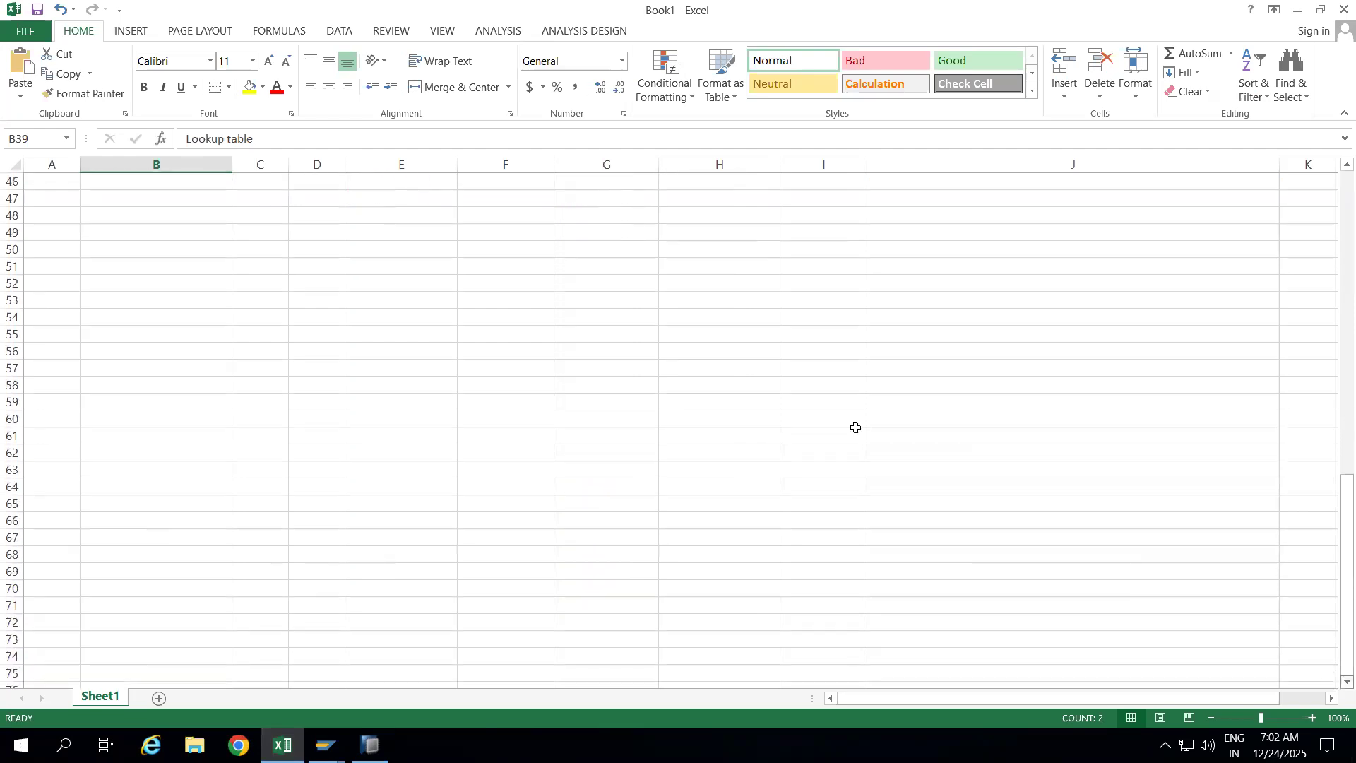
pyautogui.click(146, 250)
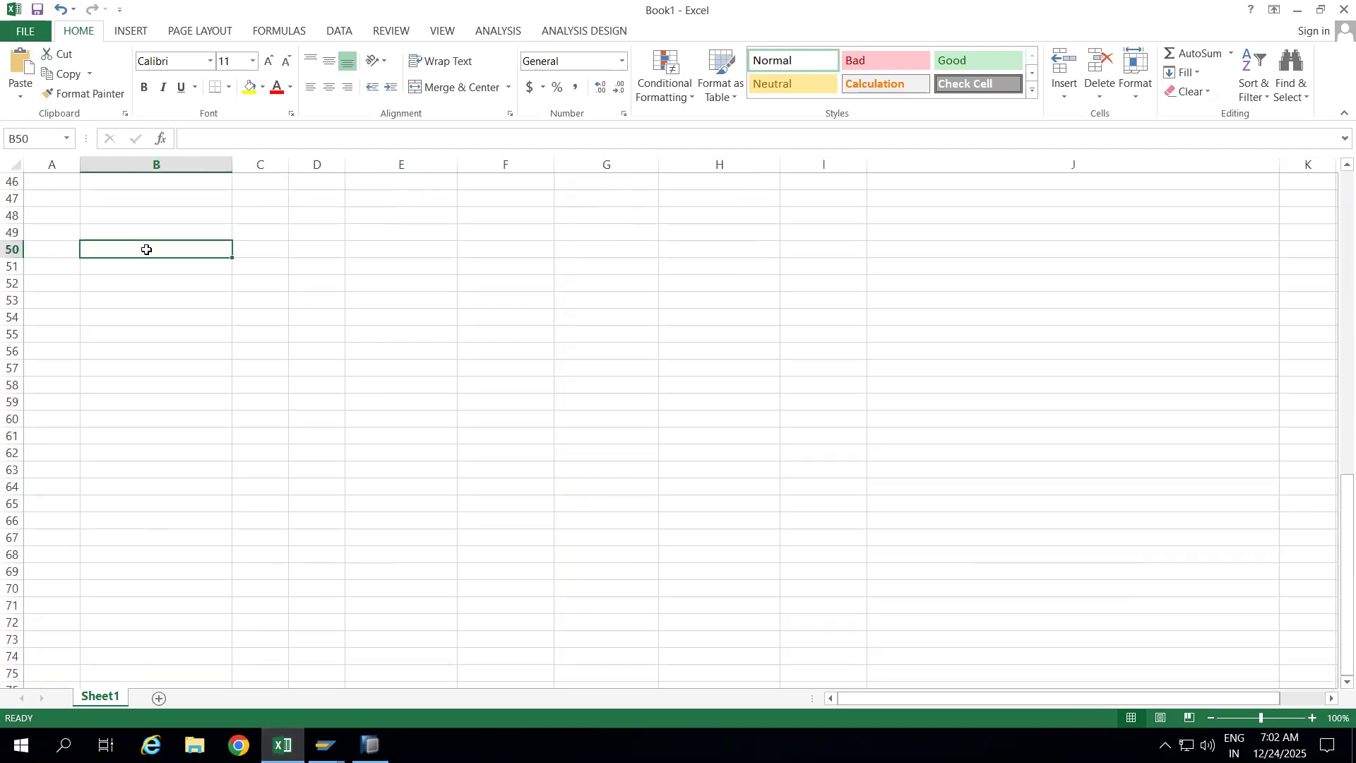
pyautogui.write('Direct ')
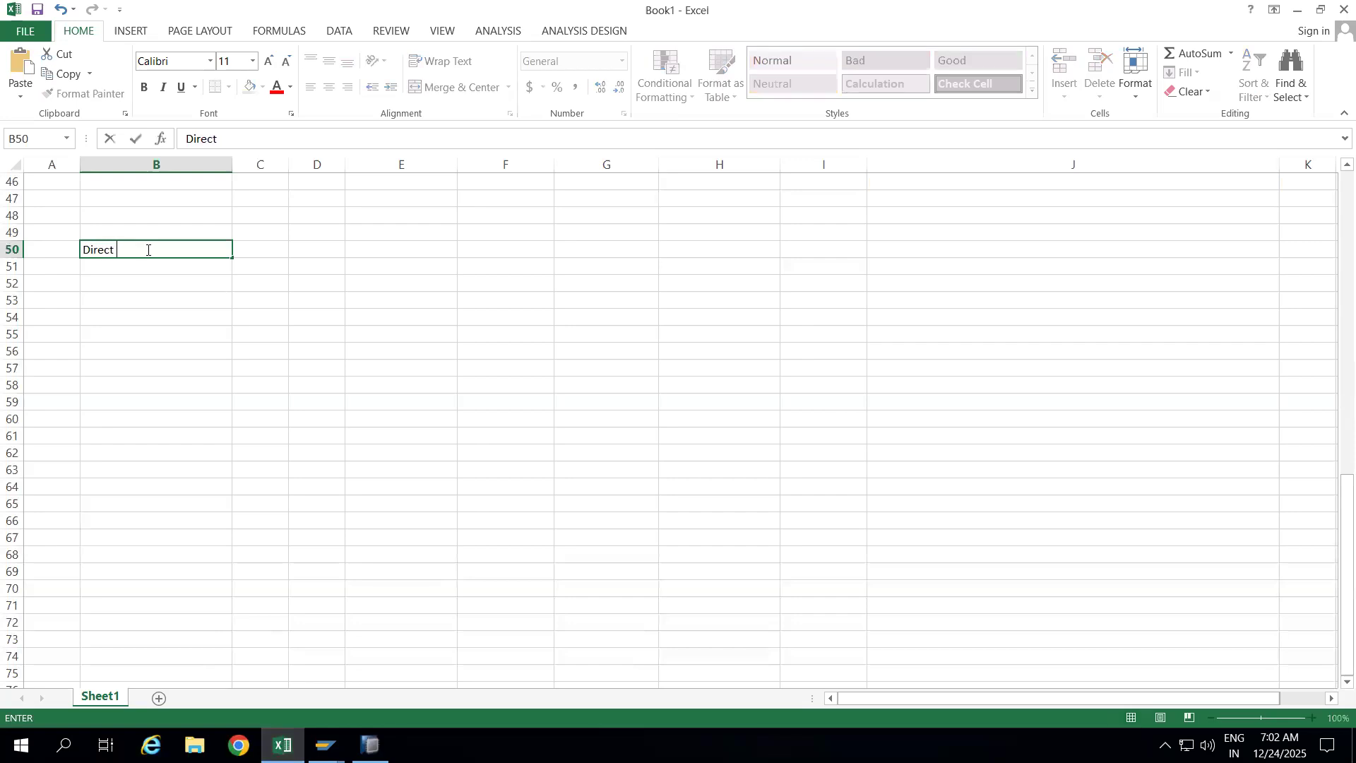
pyautogui.write('Update ADSO')
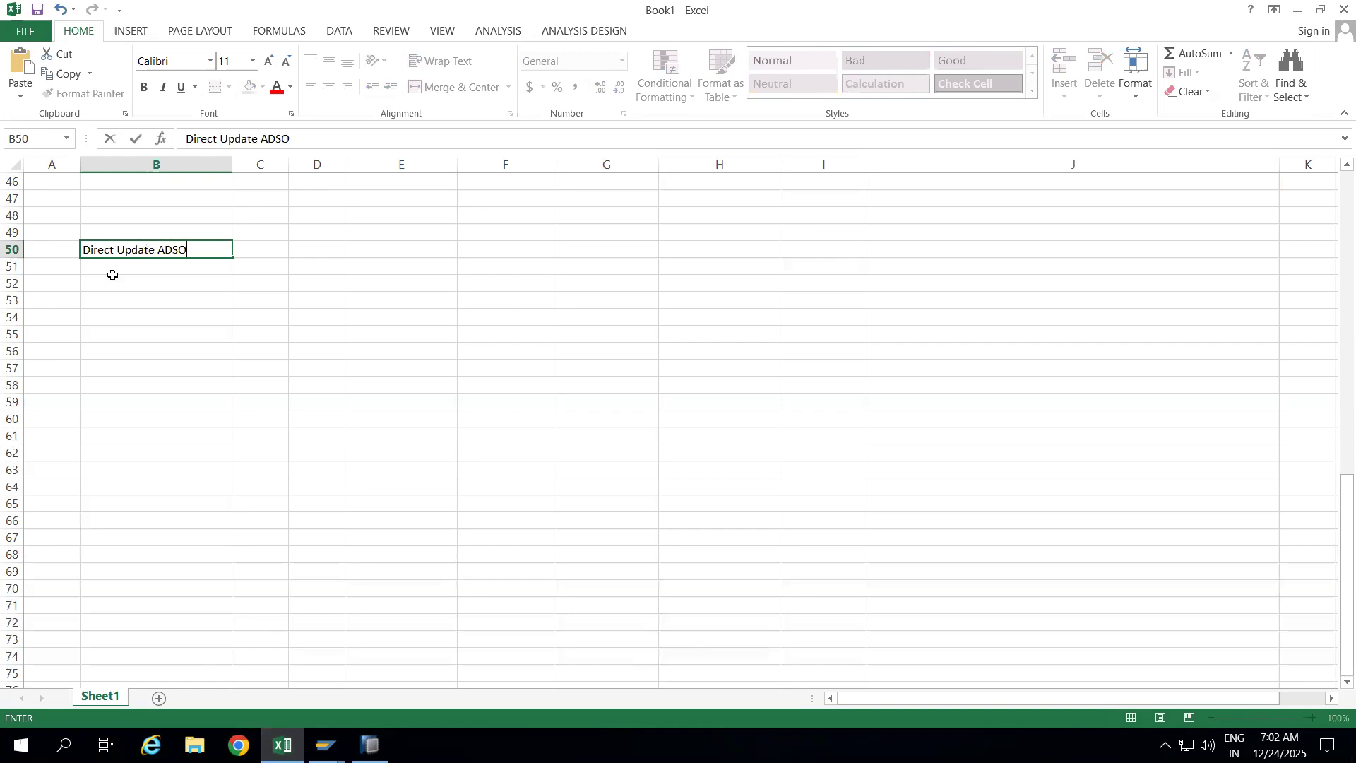
pyautogui.click(111, 276)
pyautogui.write('Read')
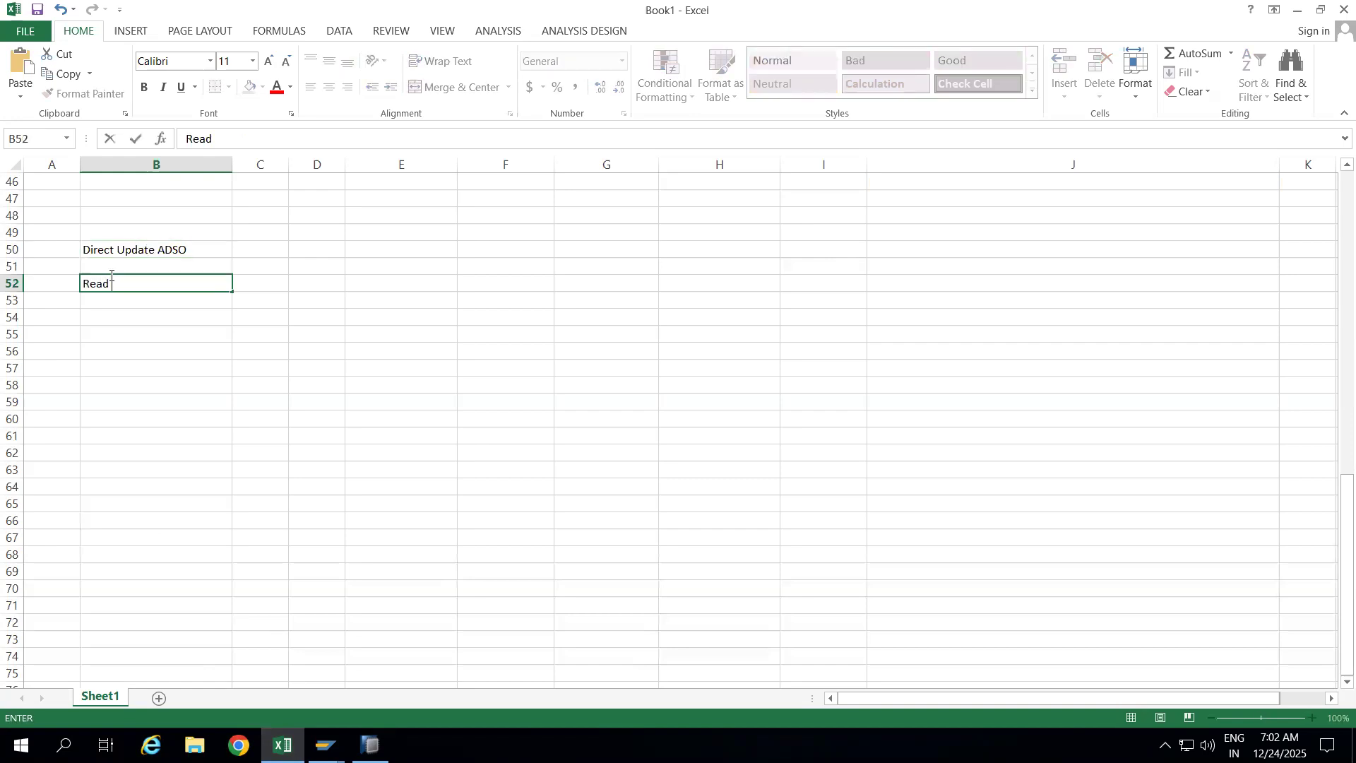
pyautogui.write(' Master Data')
pyautogui.hotkey('ctrl', 'Return')
# Step: Enter "DTP" in B56 and "Data Transfer Process" in C56, and fit column C to its text
pyautogui.click(130, 349)
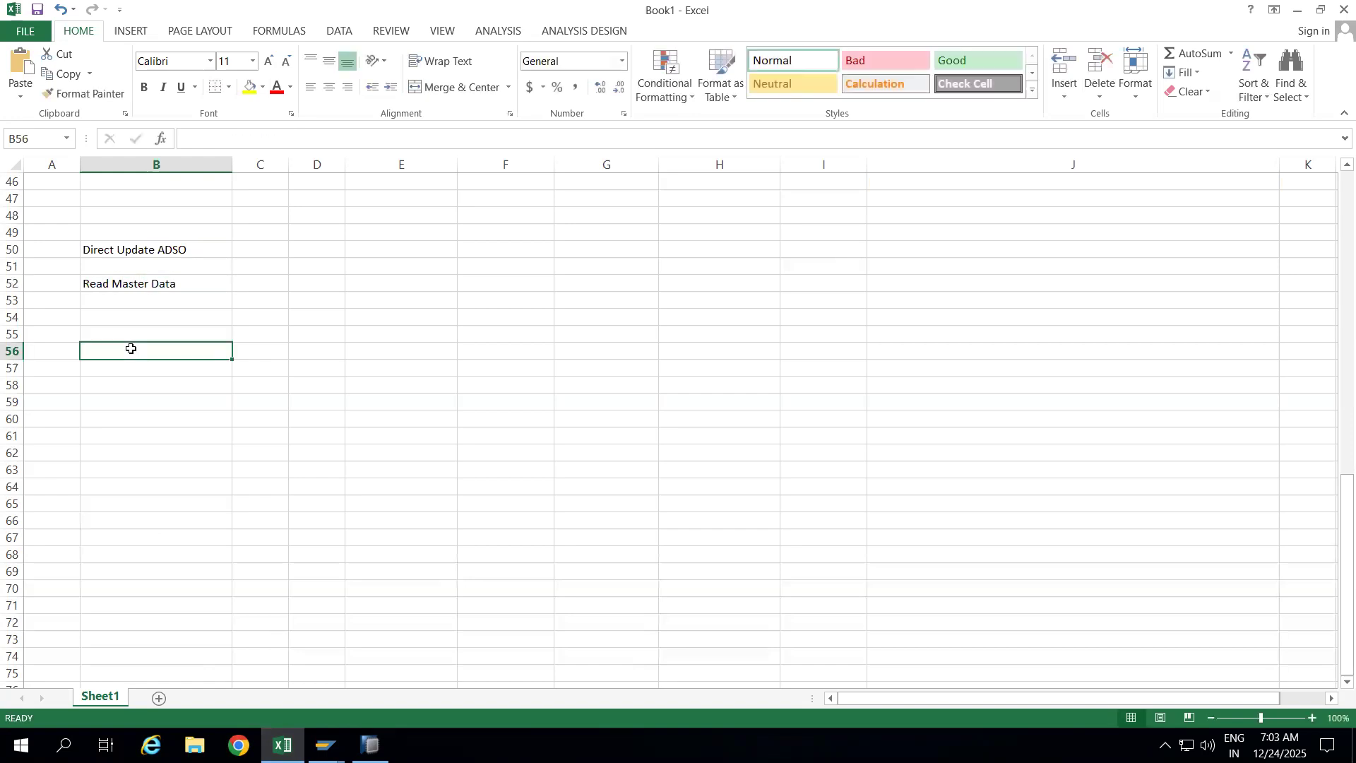
pyautogui.write('DTP')
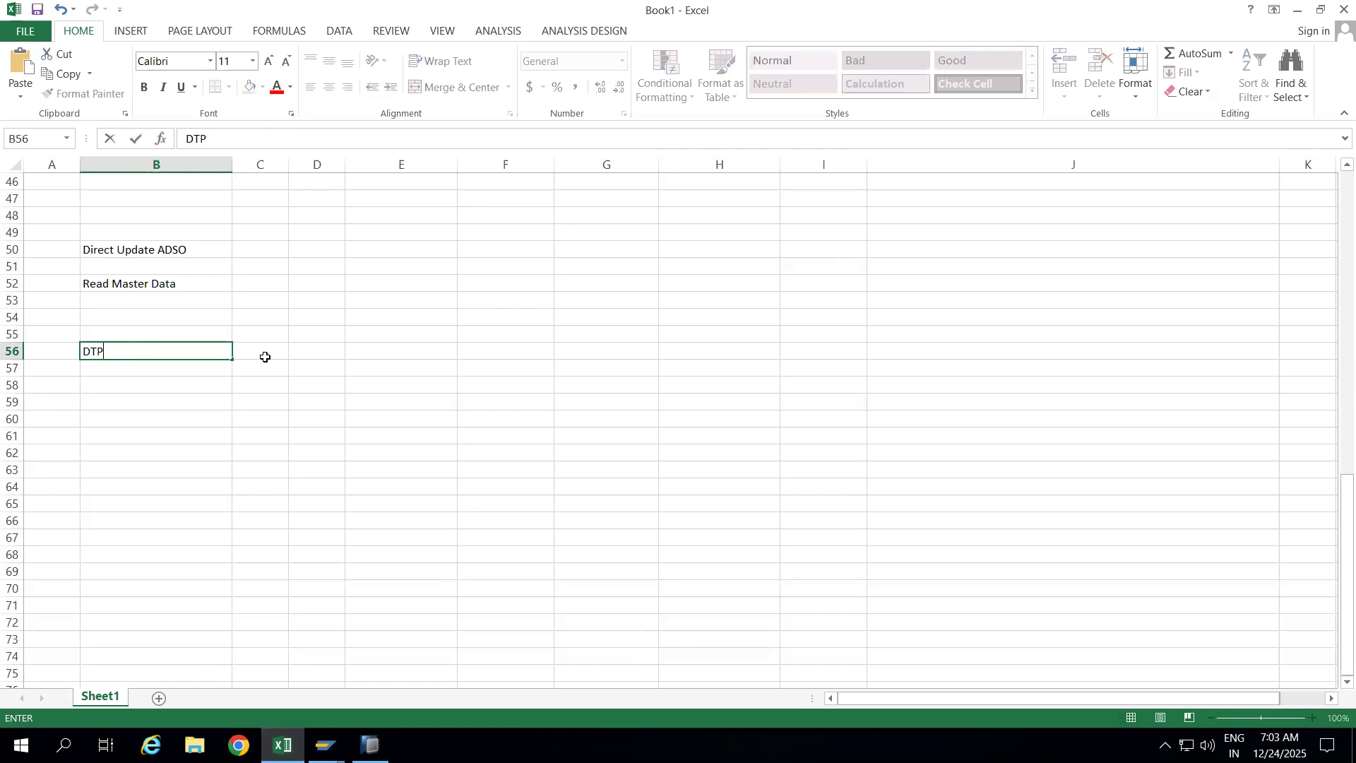
pyautogui.click(269, 358)
pyautogui.write('Data ')
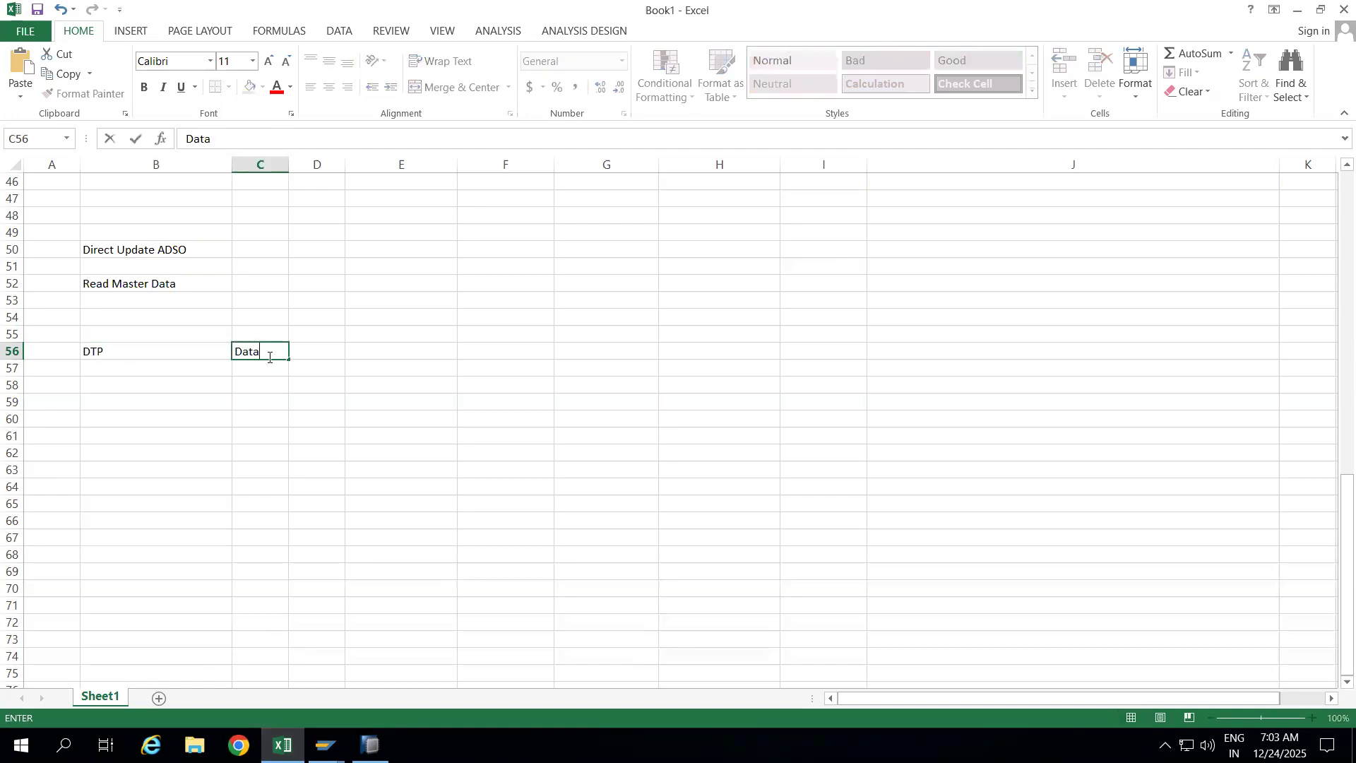
pyautogui.write('Transfer Process')
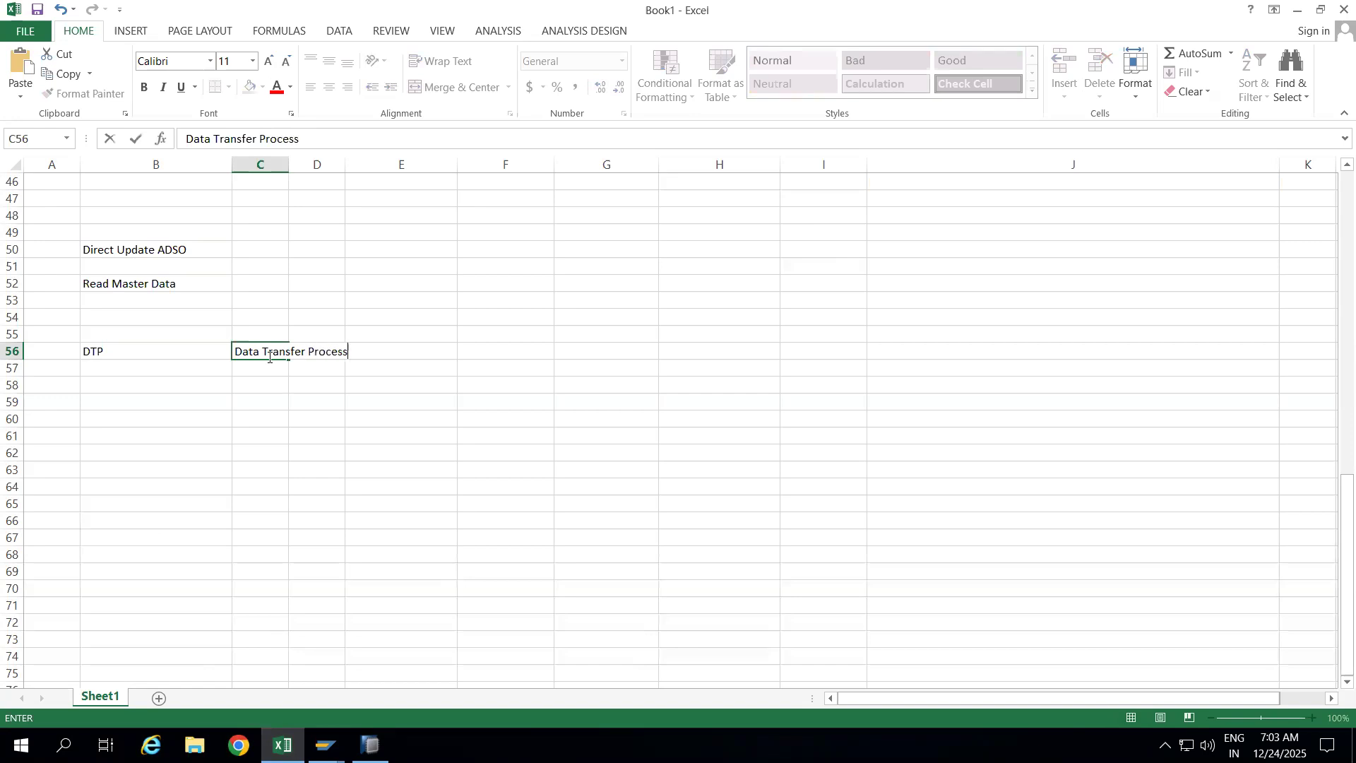
pyautogui.click(305, 468)
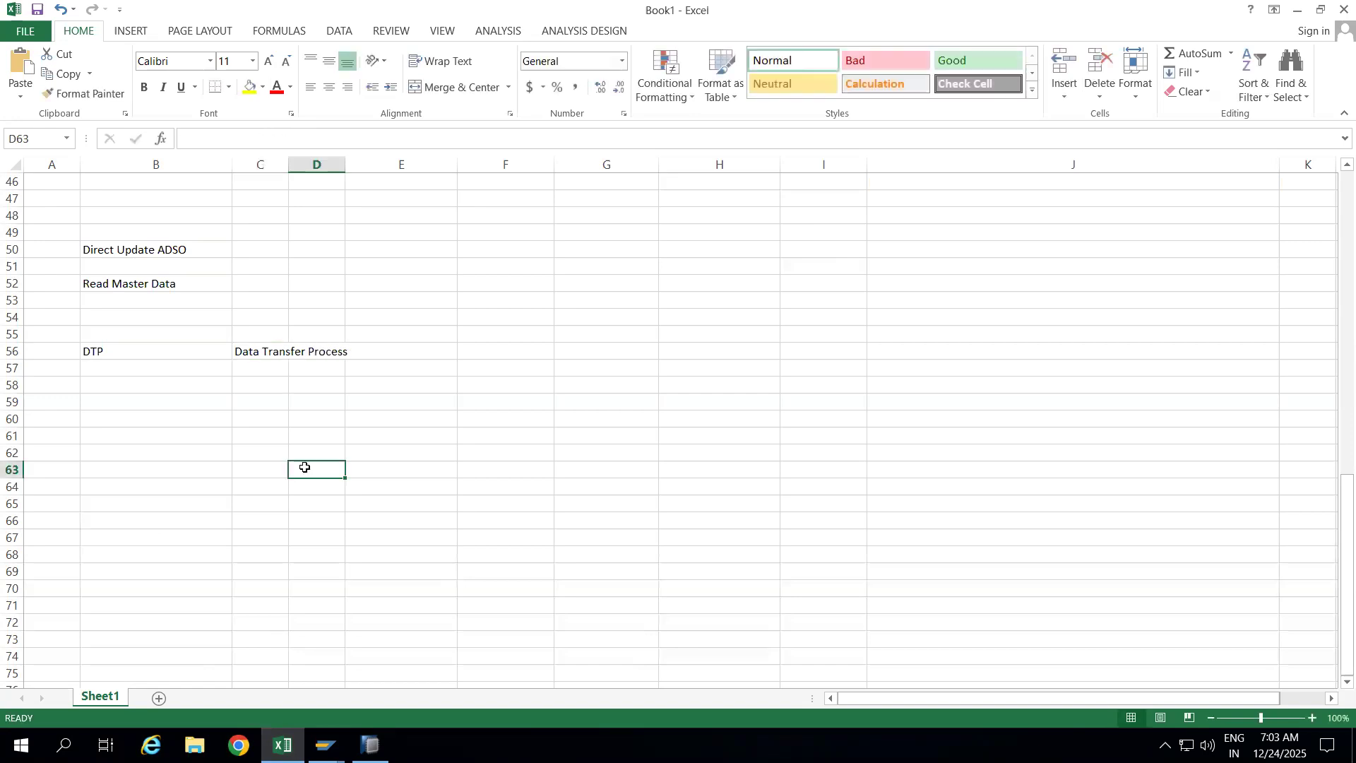
pyautogui.doubleClick(289, 168)
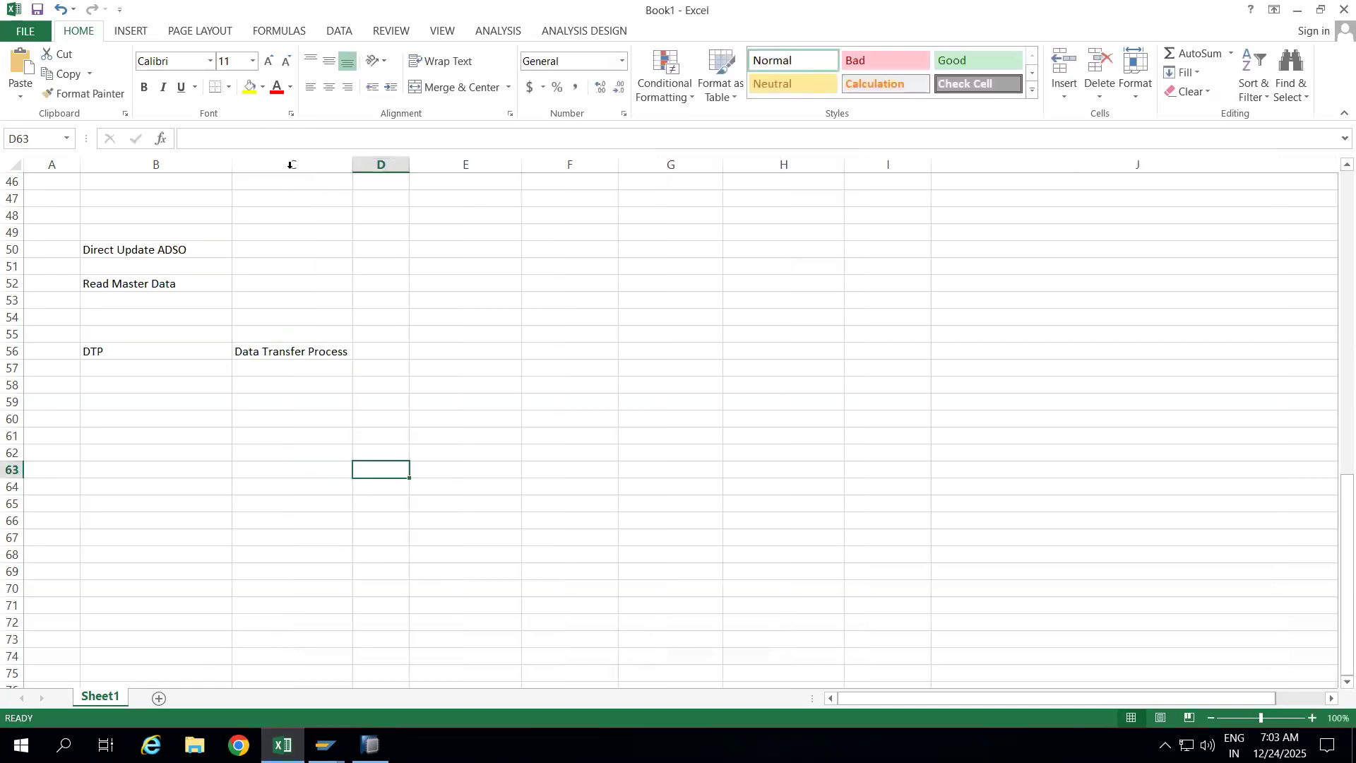
# Step: Enter "Data Transfer Process" in E56 as well and widen column E to fit the text
pyautogui.click(273, 355)
pyautogui.click(443, 355)
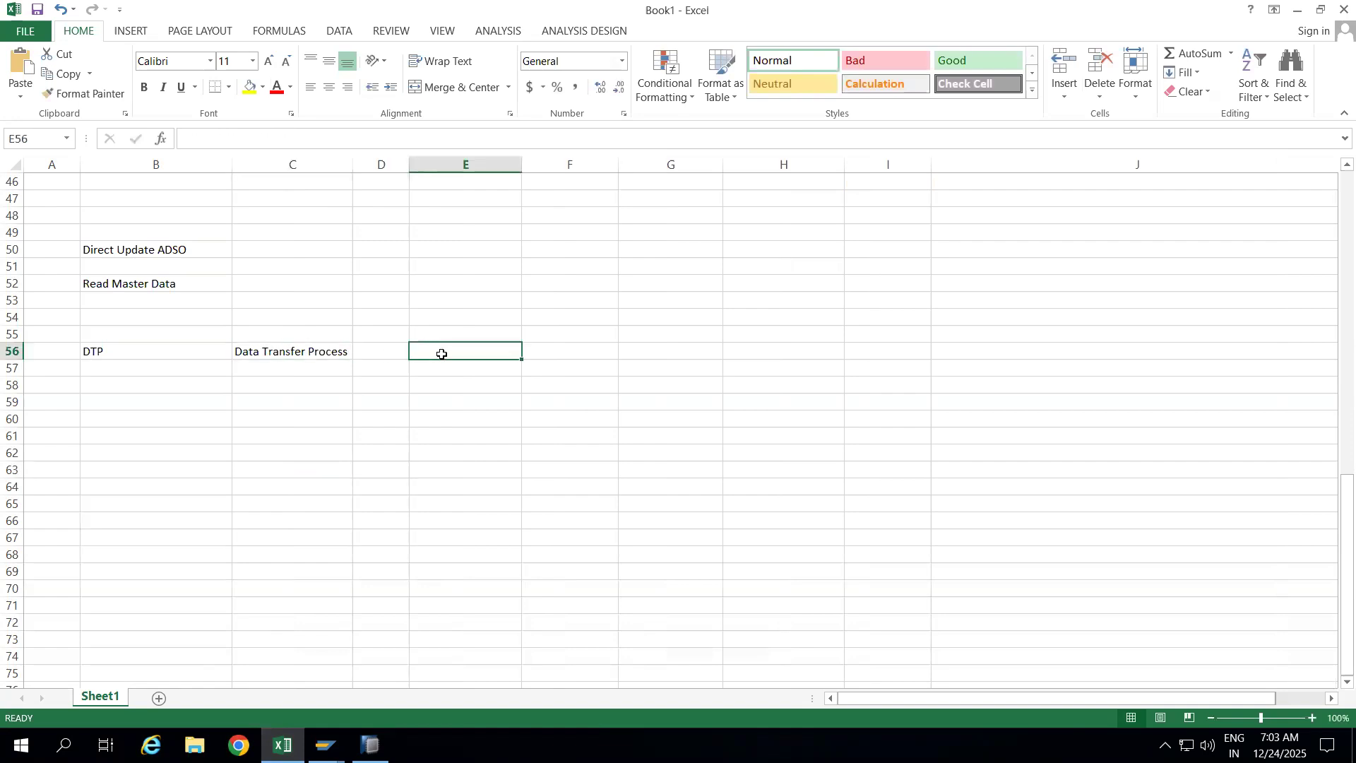
pyautogui.write('Data Tras')
pyautogui.press('BackSpace')
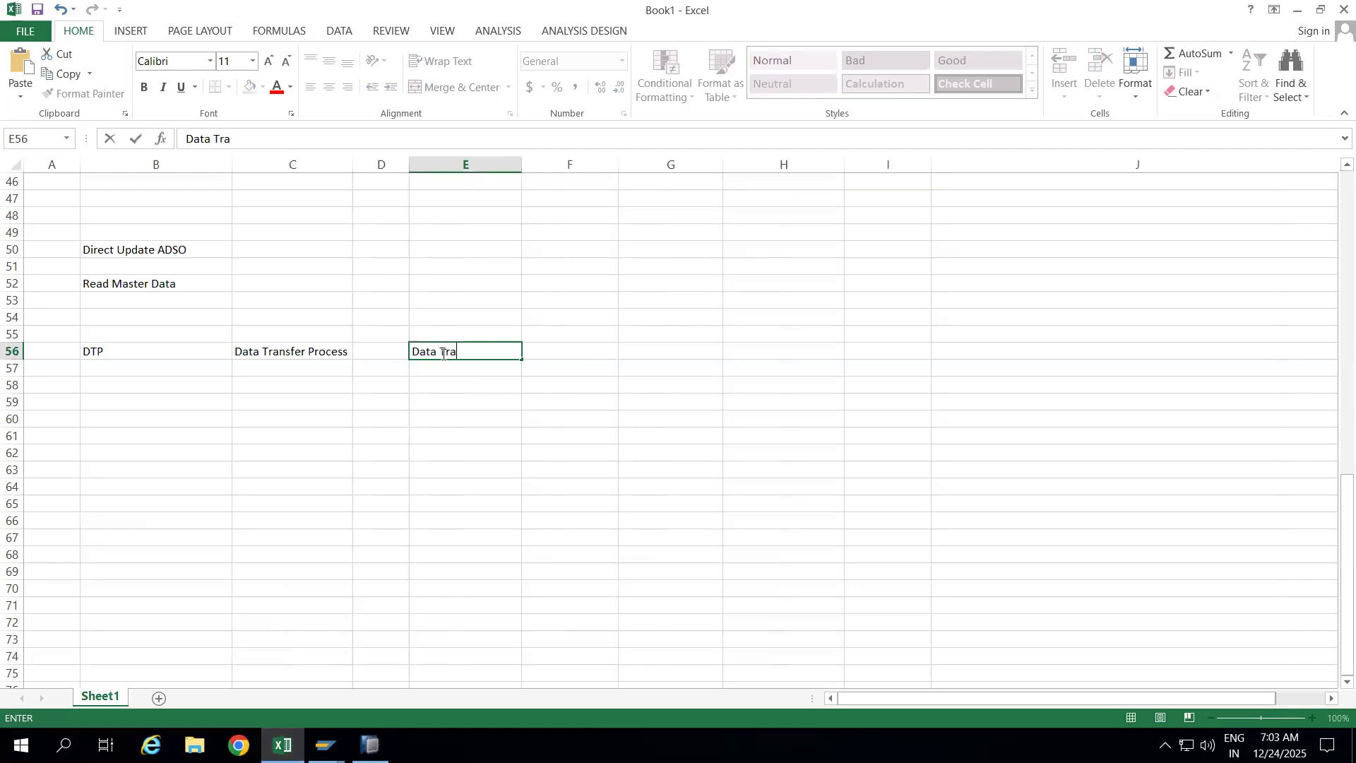
pyautogui.write('nsfer Process')
pyautogui.click(467, 412)
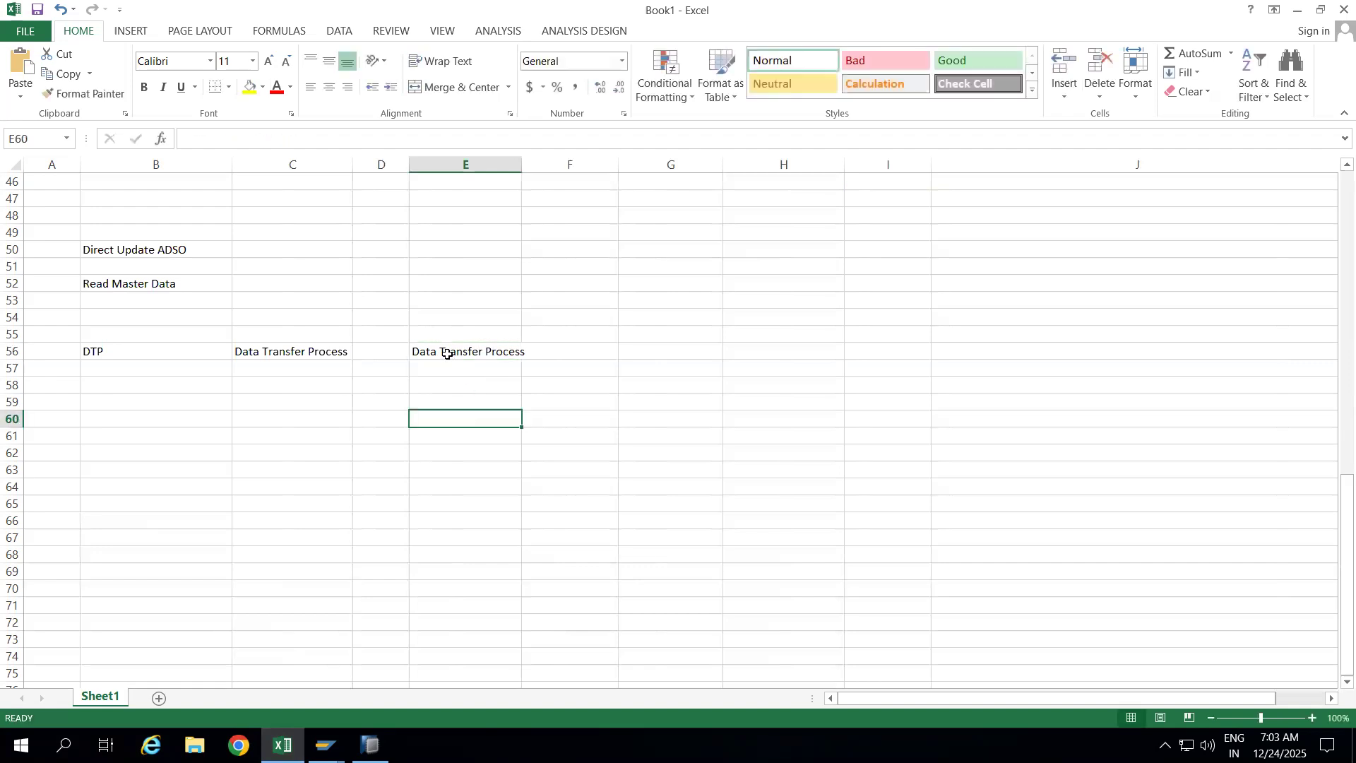
pyautogui.moveTo(522, 163); pyautogui.dragTo(544, 163)
pyautogui.click(657, 333)
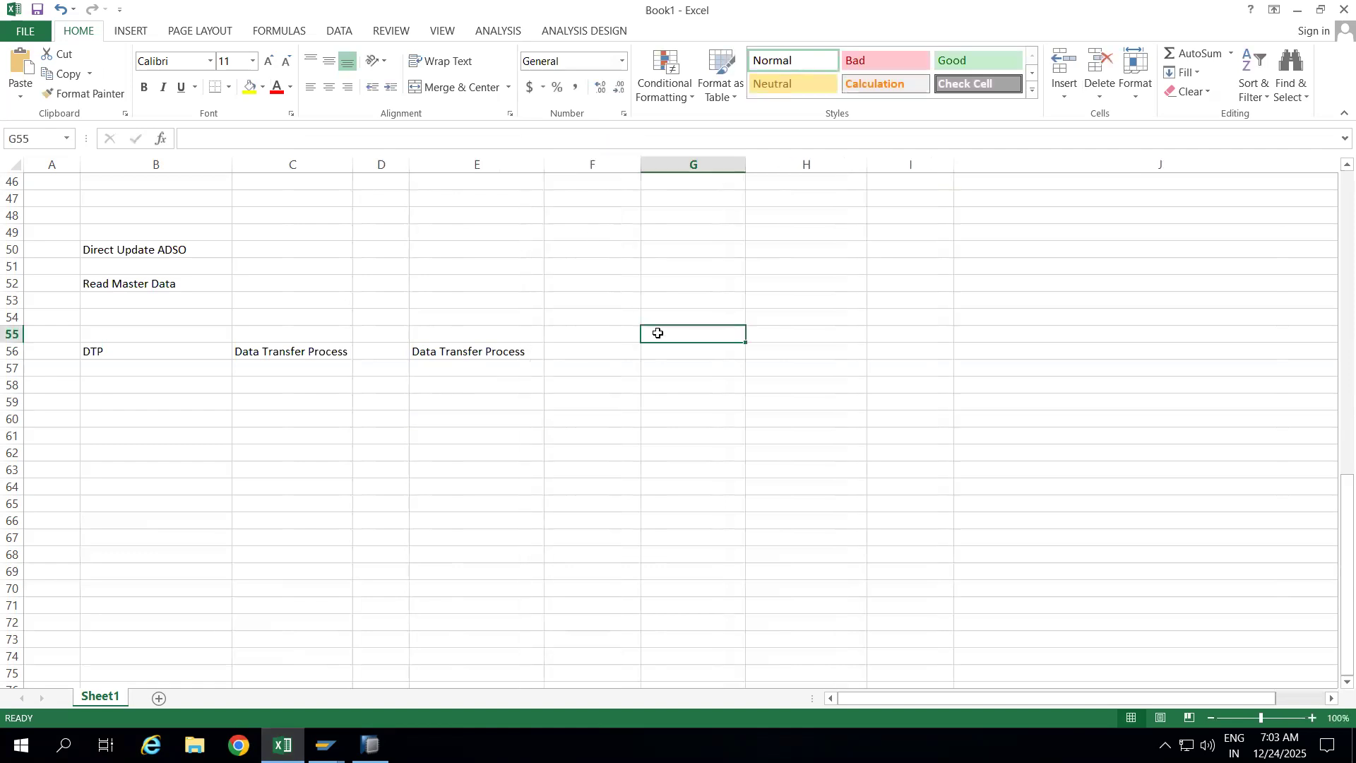
pyautogui.write('Transfo')
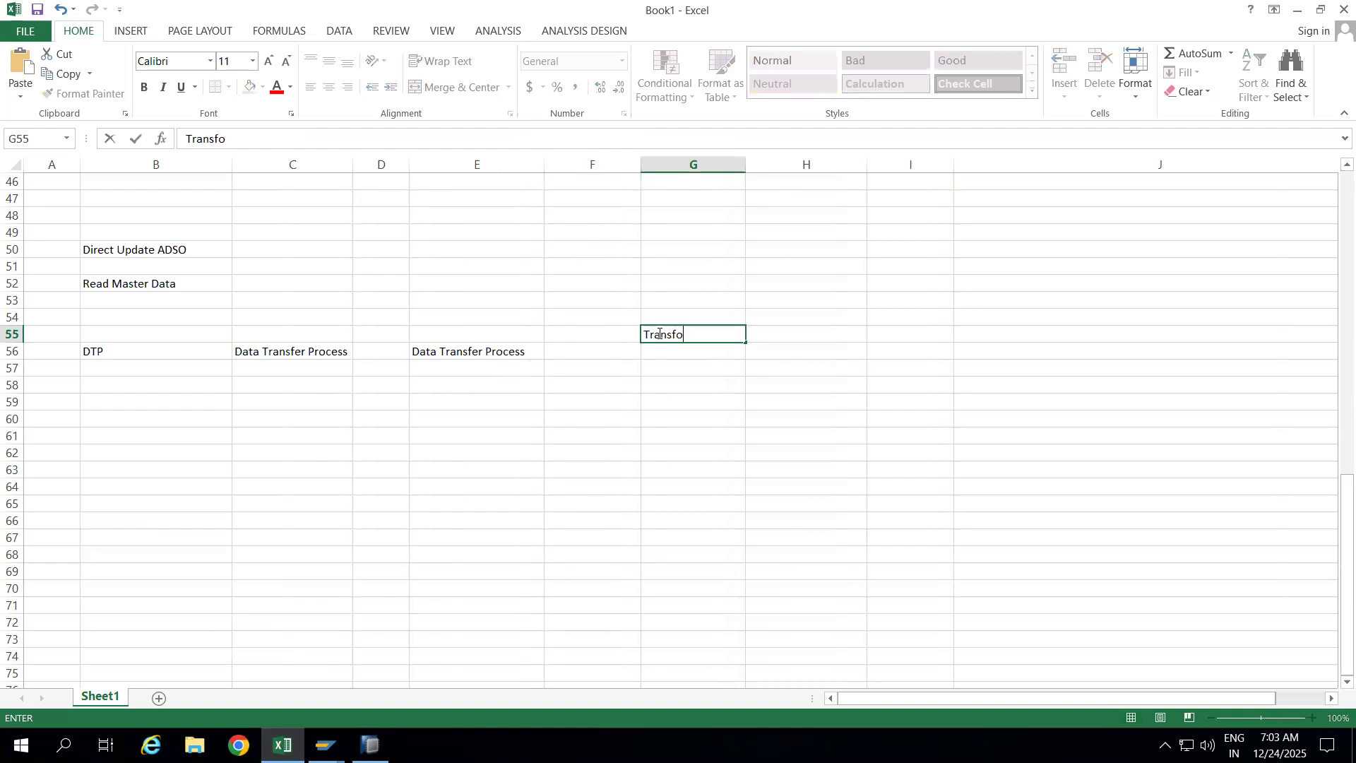
pyautogui.write('rmari')
pyautogui.press('BackSpace')
pyautogui.press('BackSpace')
pyautogui.press('BackSpace')
pyautogui.press('BackSpace')
pyautogui.press('BackSpace')
pyautogui.press('BackSpace')
pyautogui.press('BackSpace')
pyautogui.press('BackSpace')
pyautogui.press('BackSpace')
pyautogui.press('BackSpace')
pyautogui.press('BackSpace')
pyautogui.press('BackSpace')
# Step: Enter the note "without DTP we cannot laod the data from one place to another place in BW4HANA" in G55
pyautogui.write('without DTP we cannot laod the data')
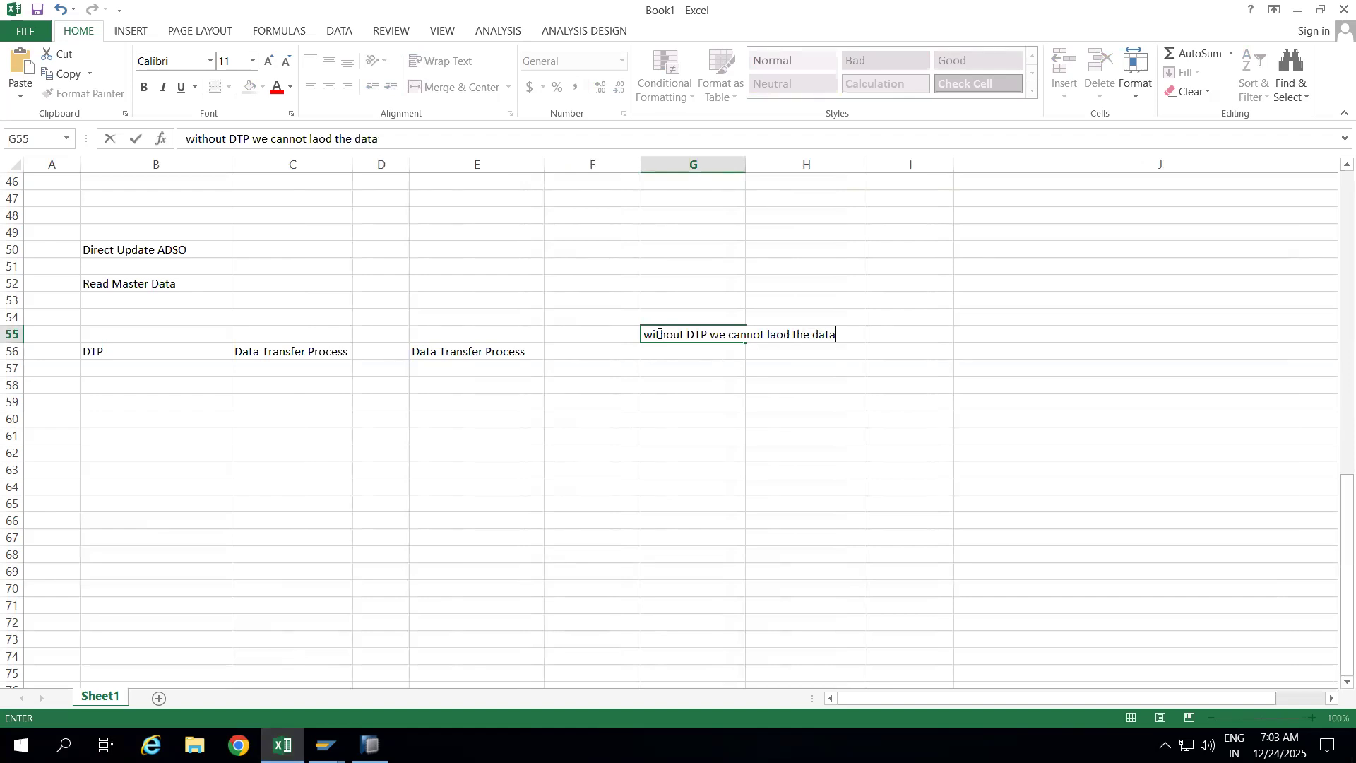
pyautogui.write(' from one plac')
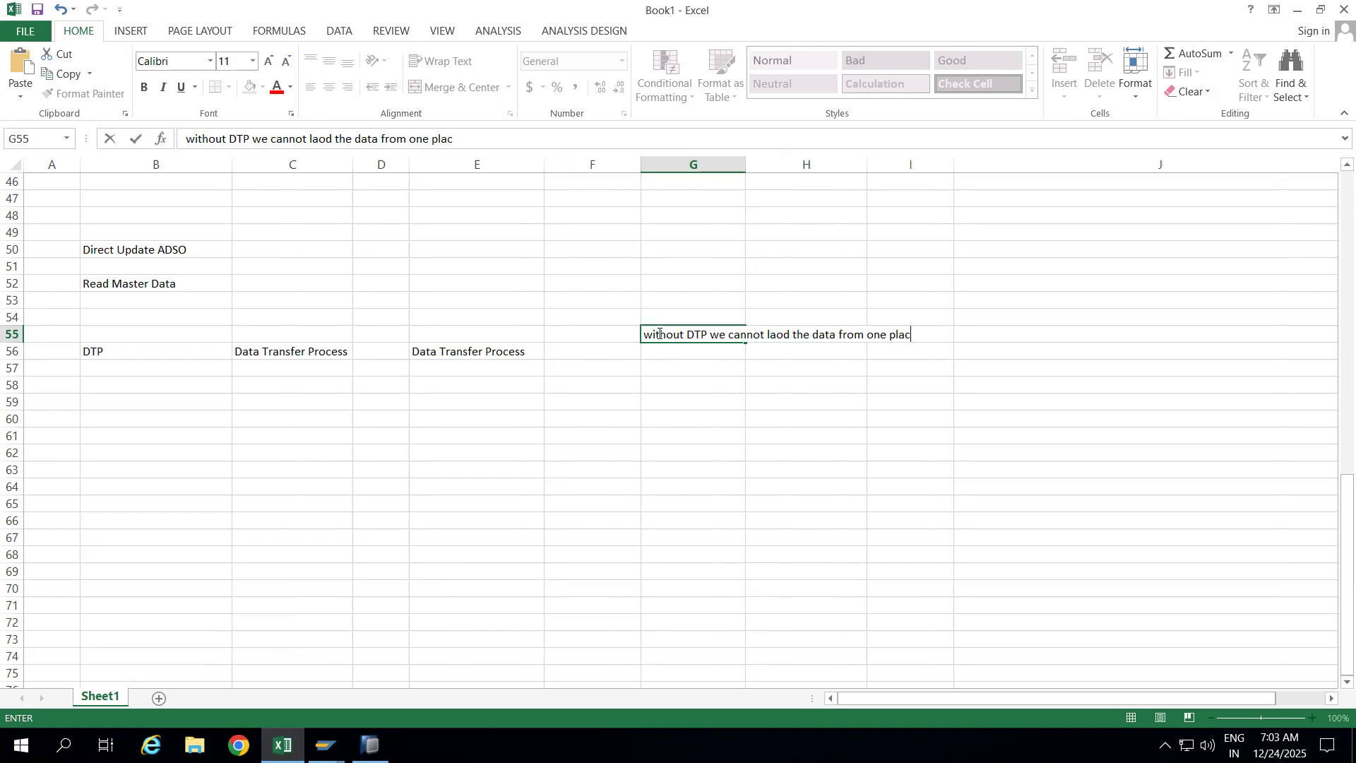
pyautogui.write('e to another place in BW4HANA')
# Step: Enter "S/4HANA to BW" in F60 and "DTP" beside it in G60
pyautogui.click(600, 416)
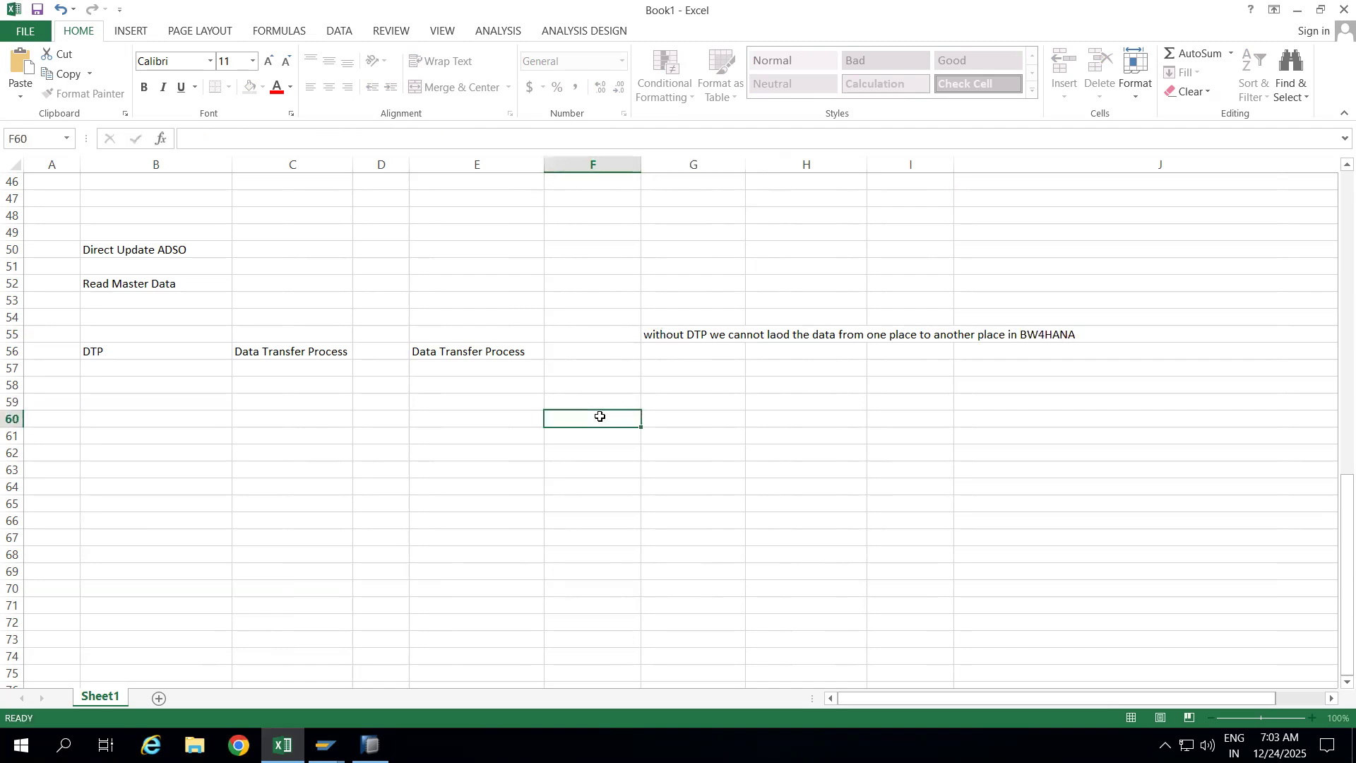
pyautogui.write('S/4HANA to BW')
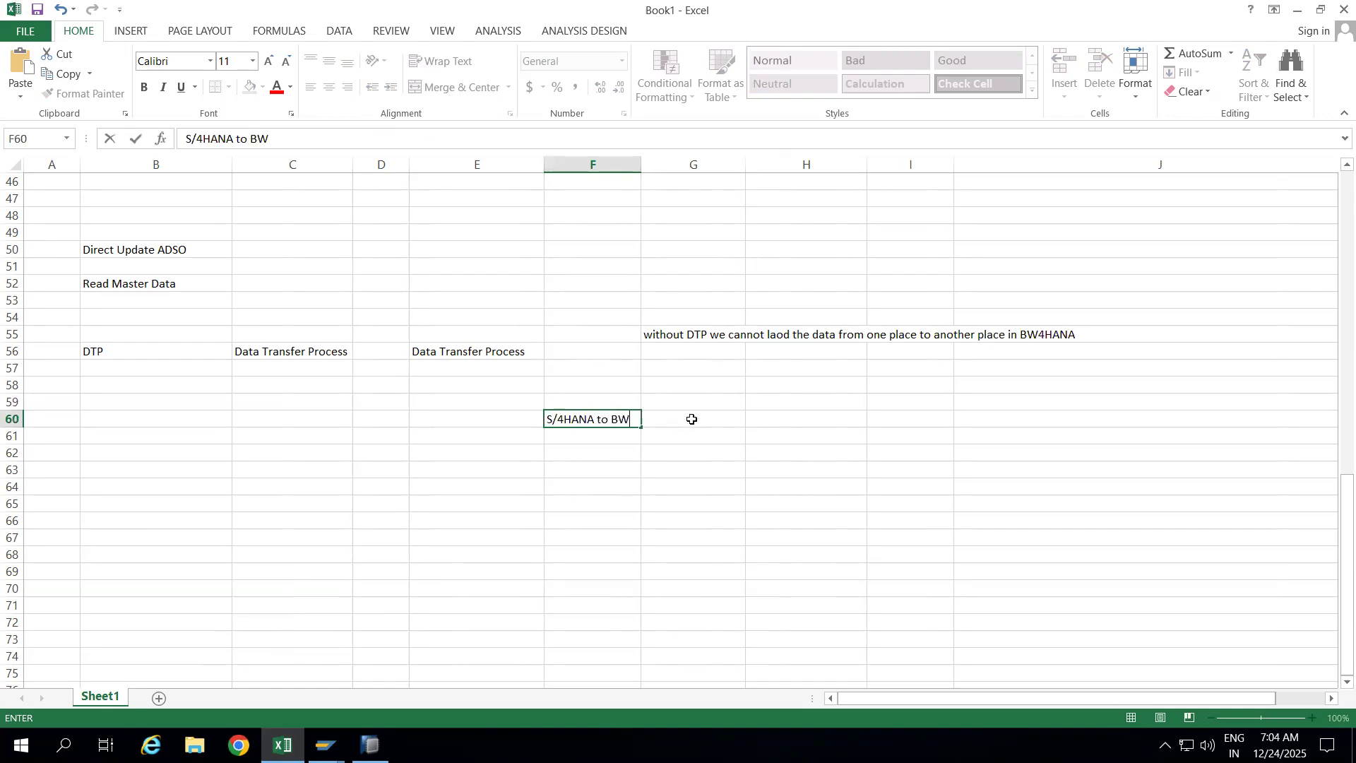
pyautogui.click(691, 419)
pyautogui.write('DTP')
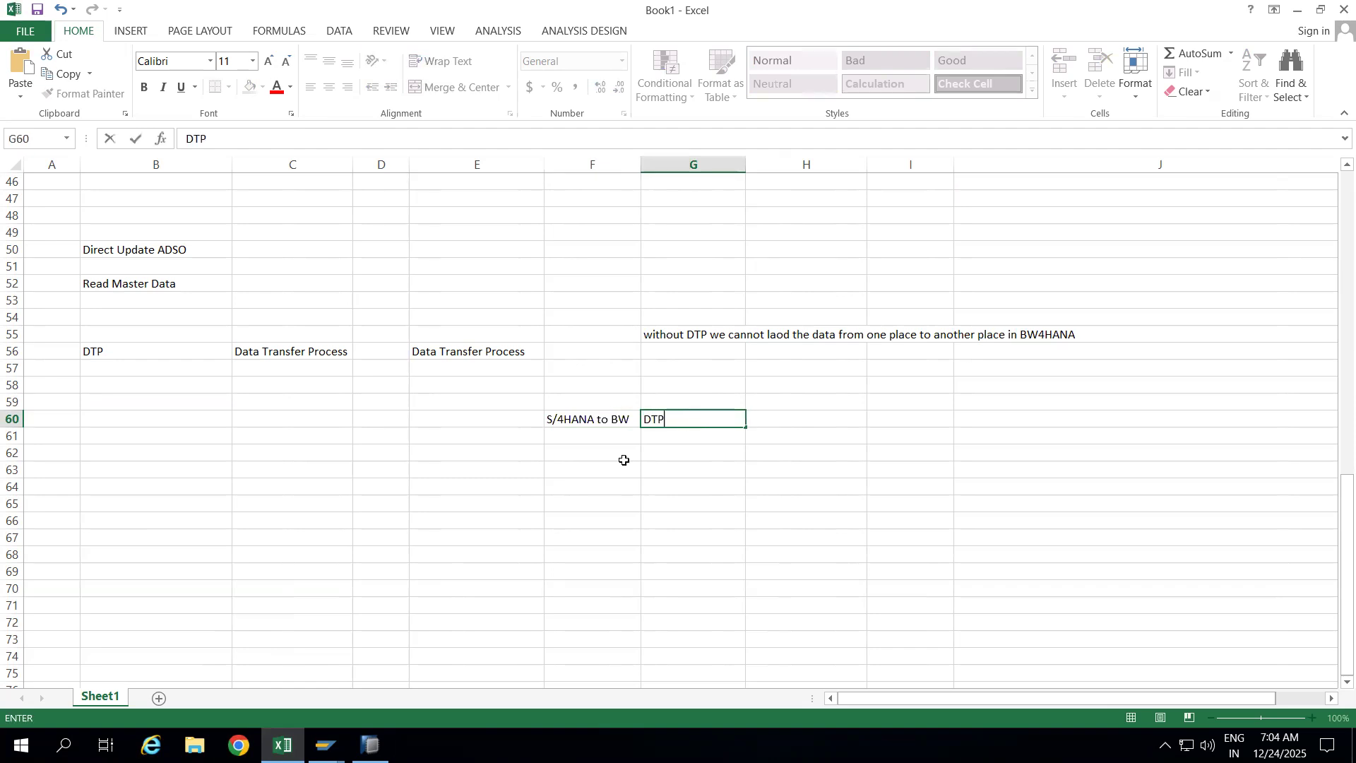
# Step: Enter "ADSO" in F63, "ADSO" in G63 and "DTP" in H63
pyautogui.click(587, 468)
pyautogui.write('ADSO')
pyautogui.click(697, 469)
pyautogui.write('ADSO')
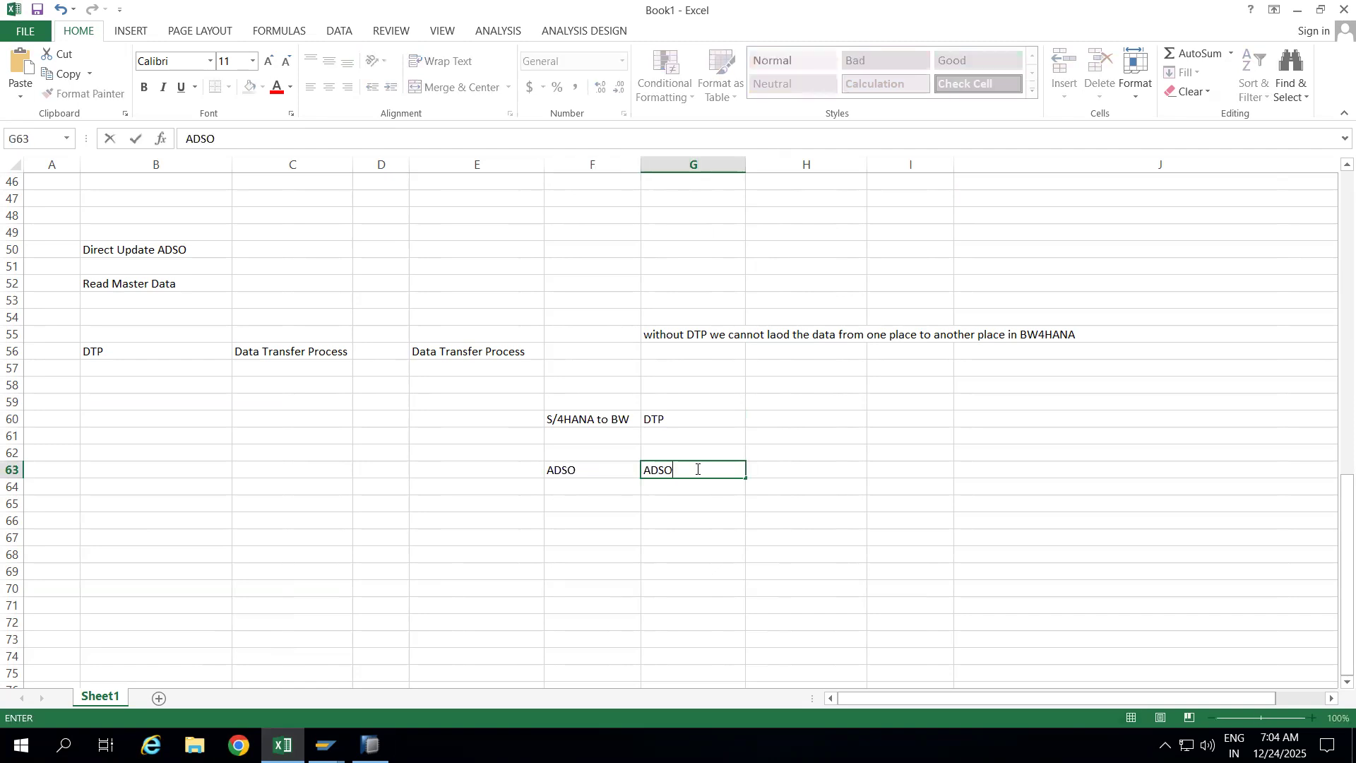
pyautogui.click(788, 469)
pyautogui.write('DTP')
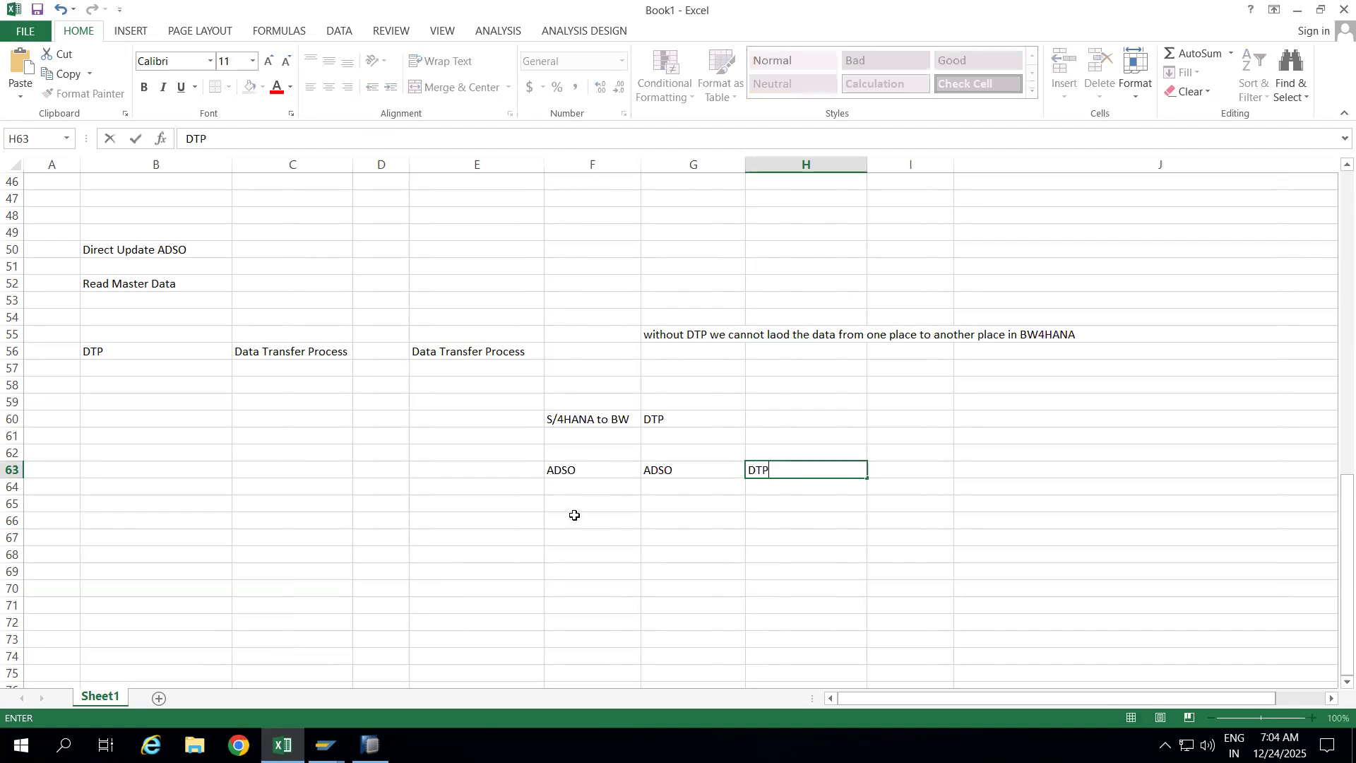
pyautogui.click(574, 515)
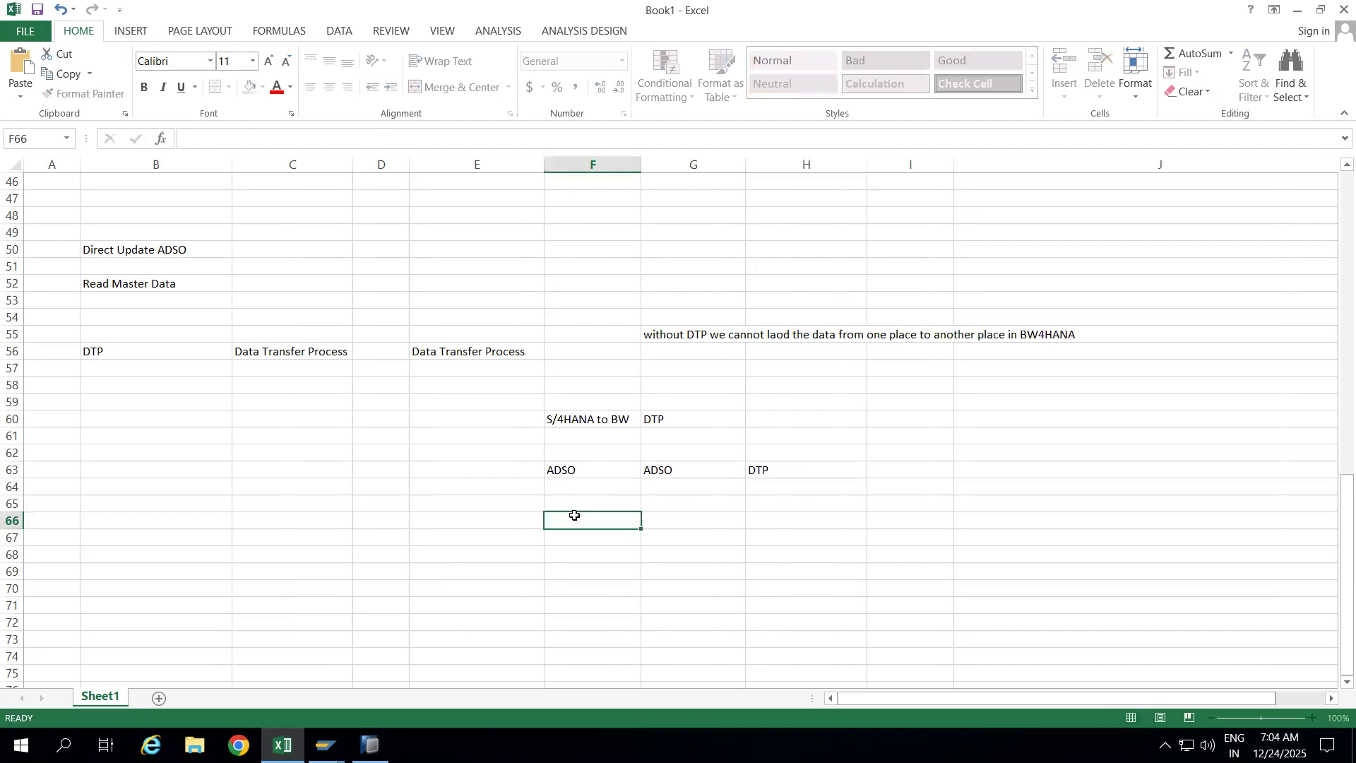
# Step: Note "4 types" in E55, and enter "Standard DTP", "Bydefault" and "99%" across C62:E62
pyautogui.click(463, 335)
pyautogui.write('4 types')
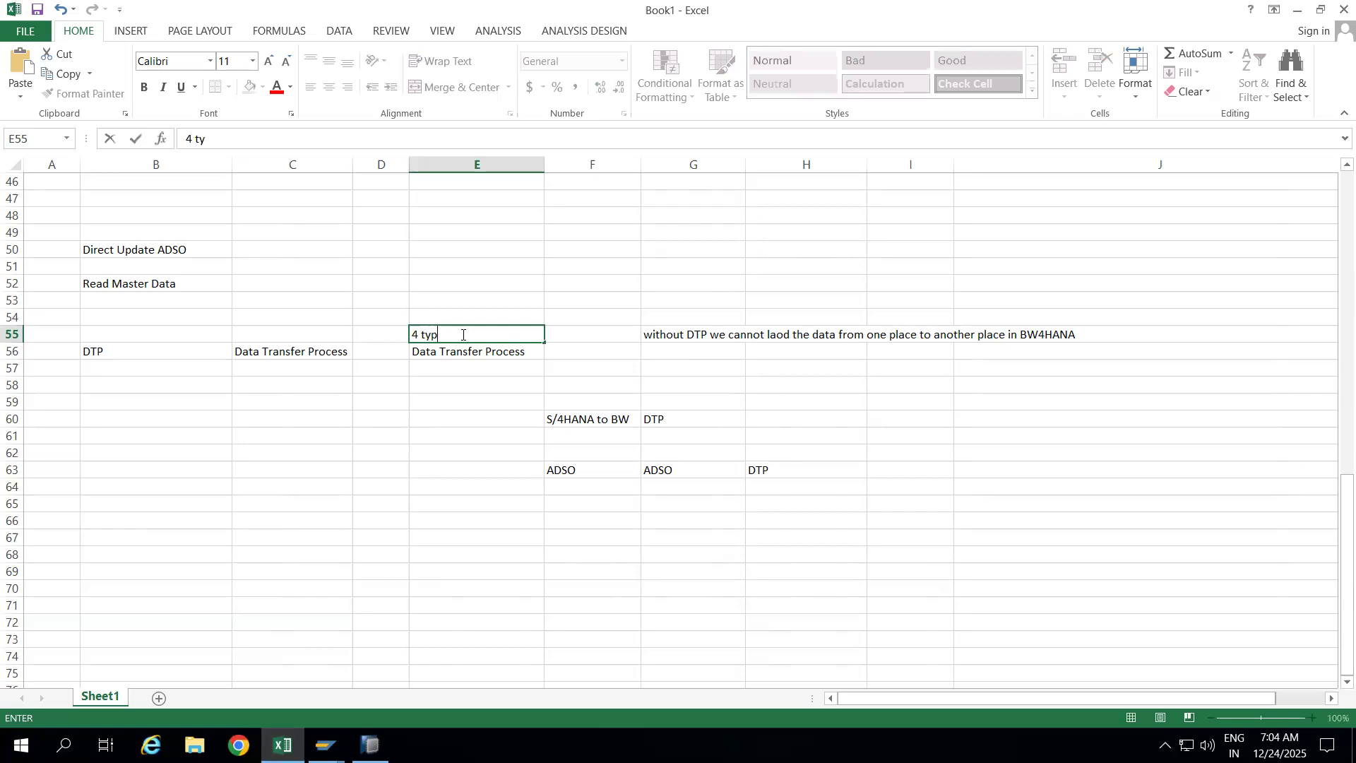
pyautogui.click(304, 446)
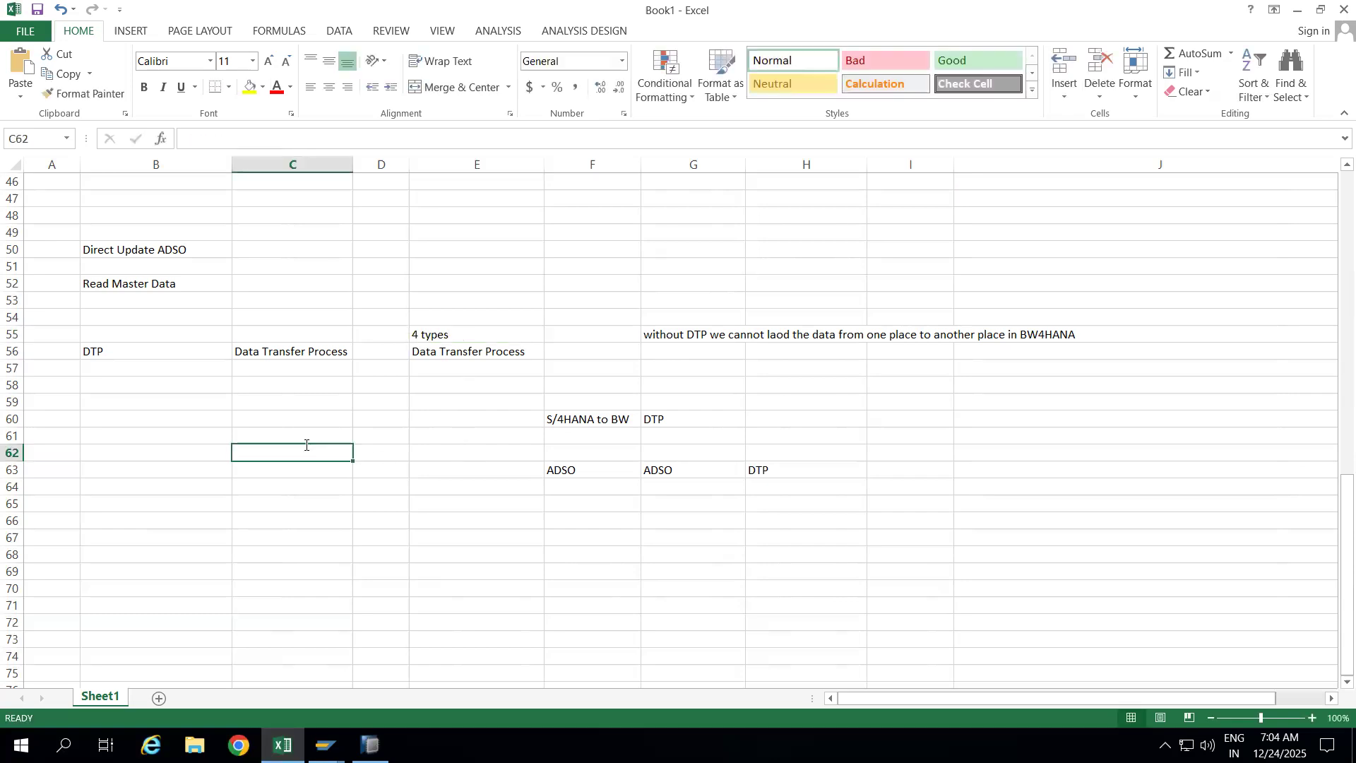
pyautogui.write('Standard ')
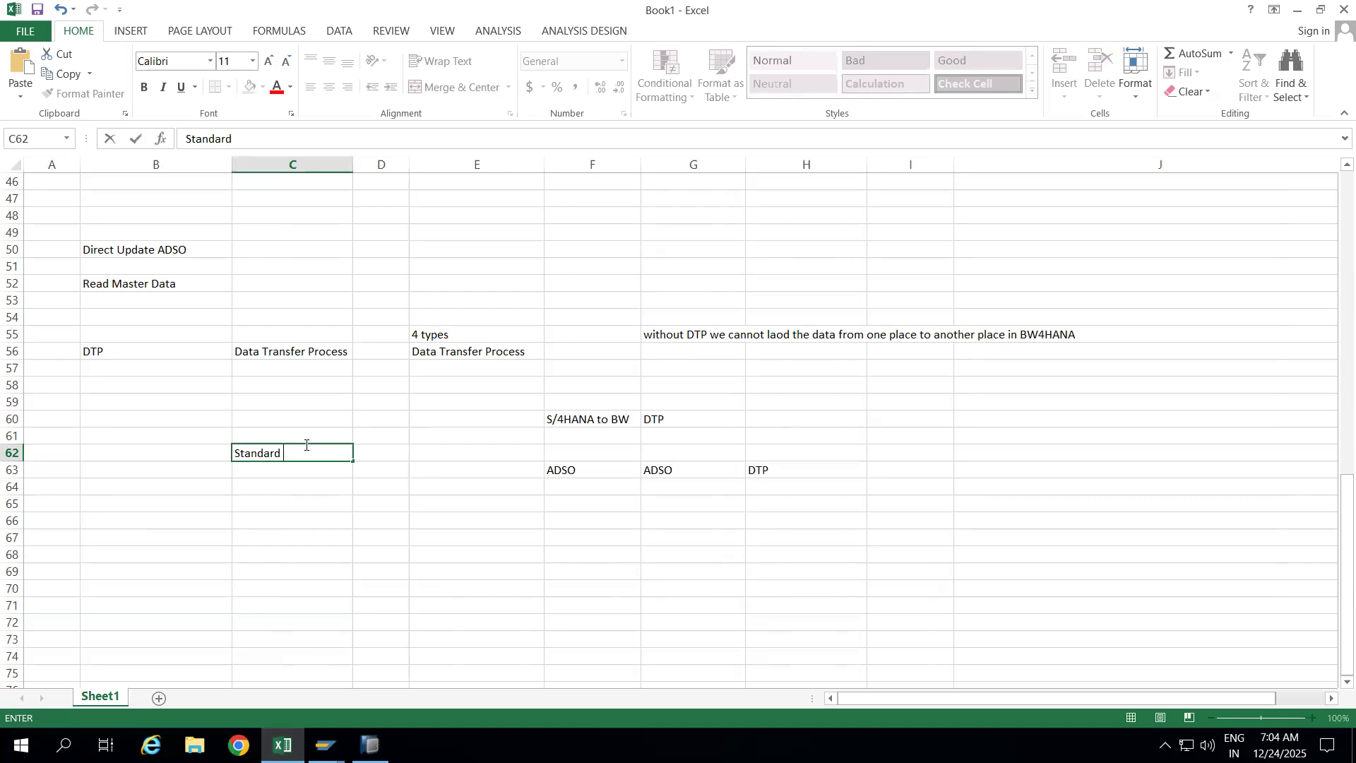
pyautogui.write('DTP')
pyautogui.click(381, 453)
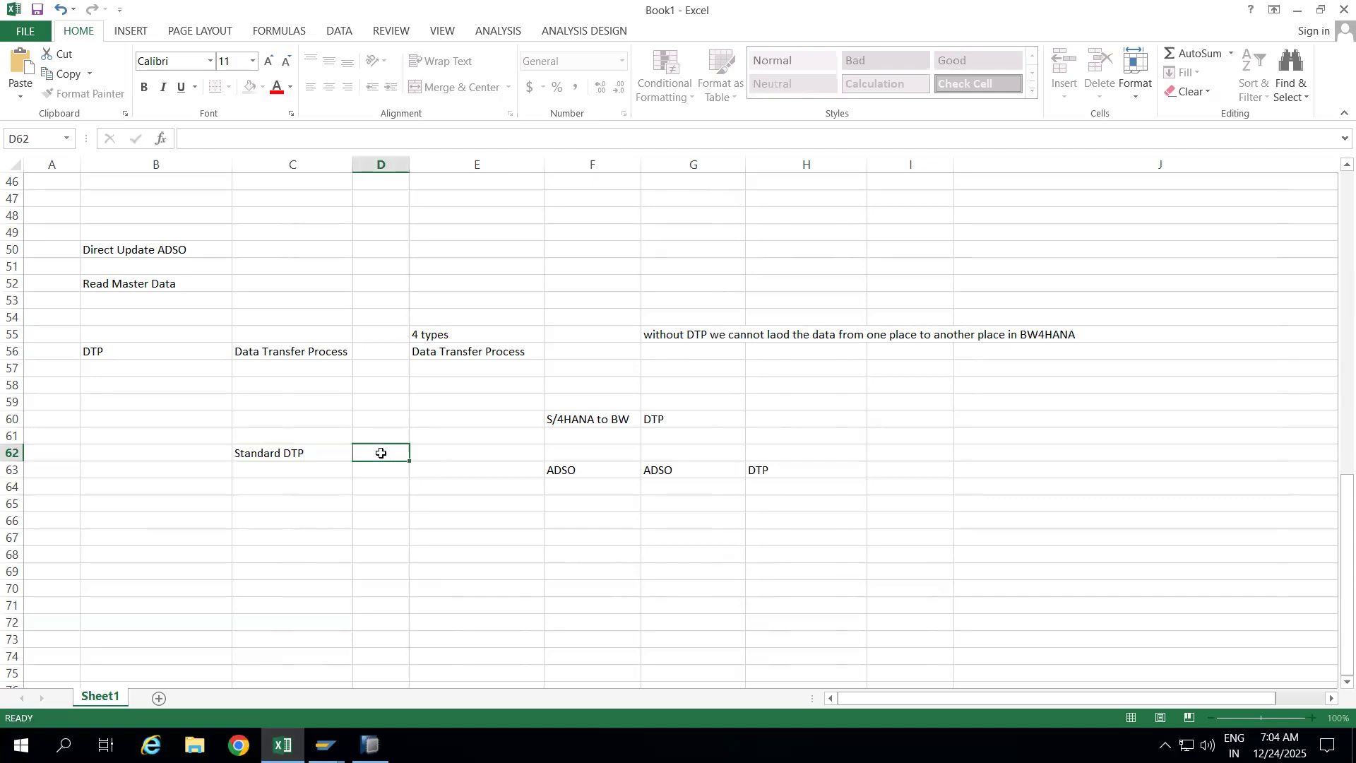
pyautogui.write('Bydefault')
pyautogui.click(472, 486)
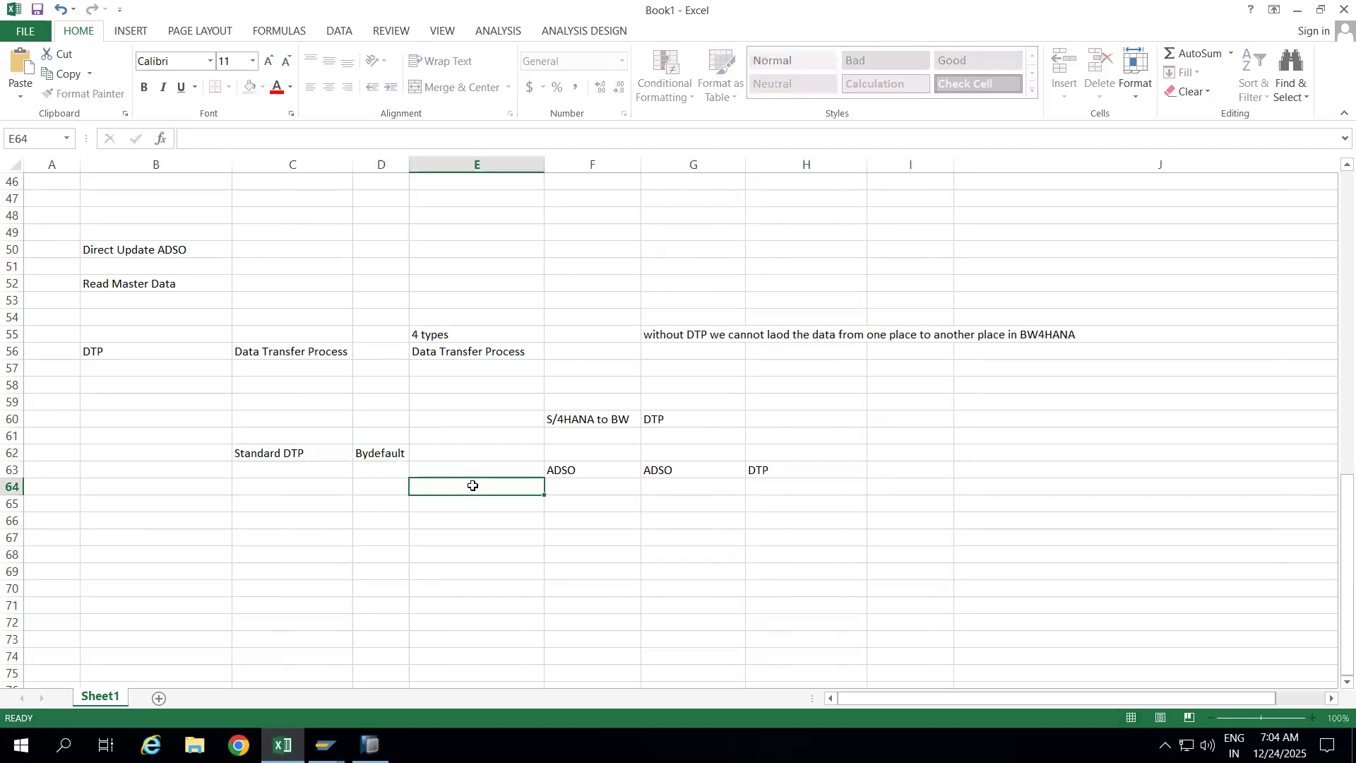
pyautogui.click(430, 454)
pyautogui.write('9')
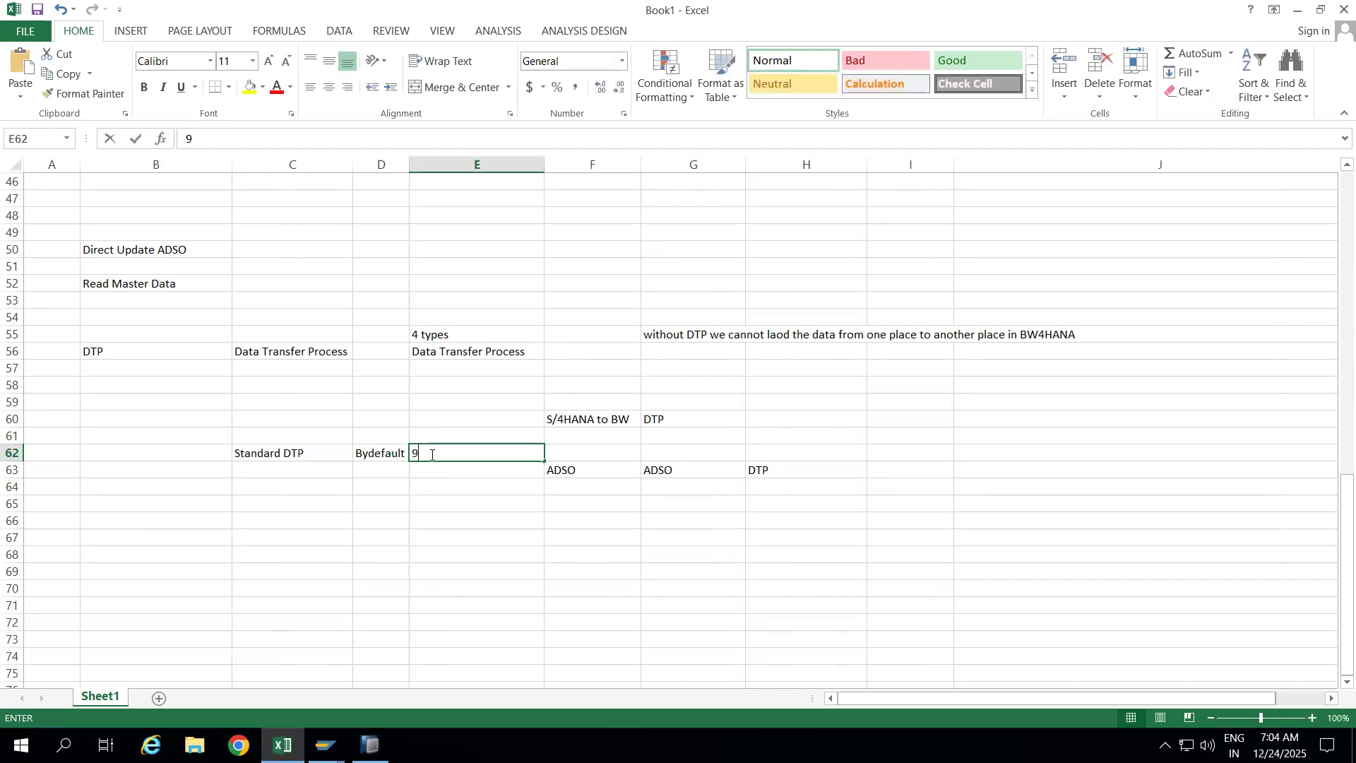
pyautogui.write('9%')
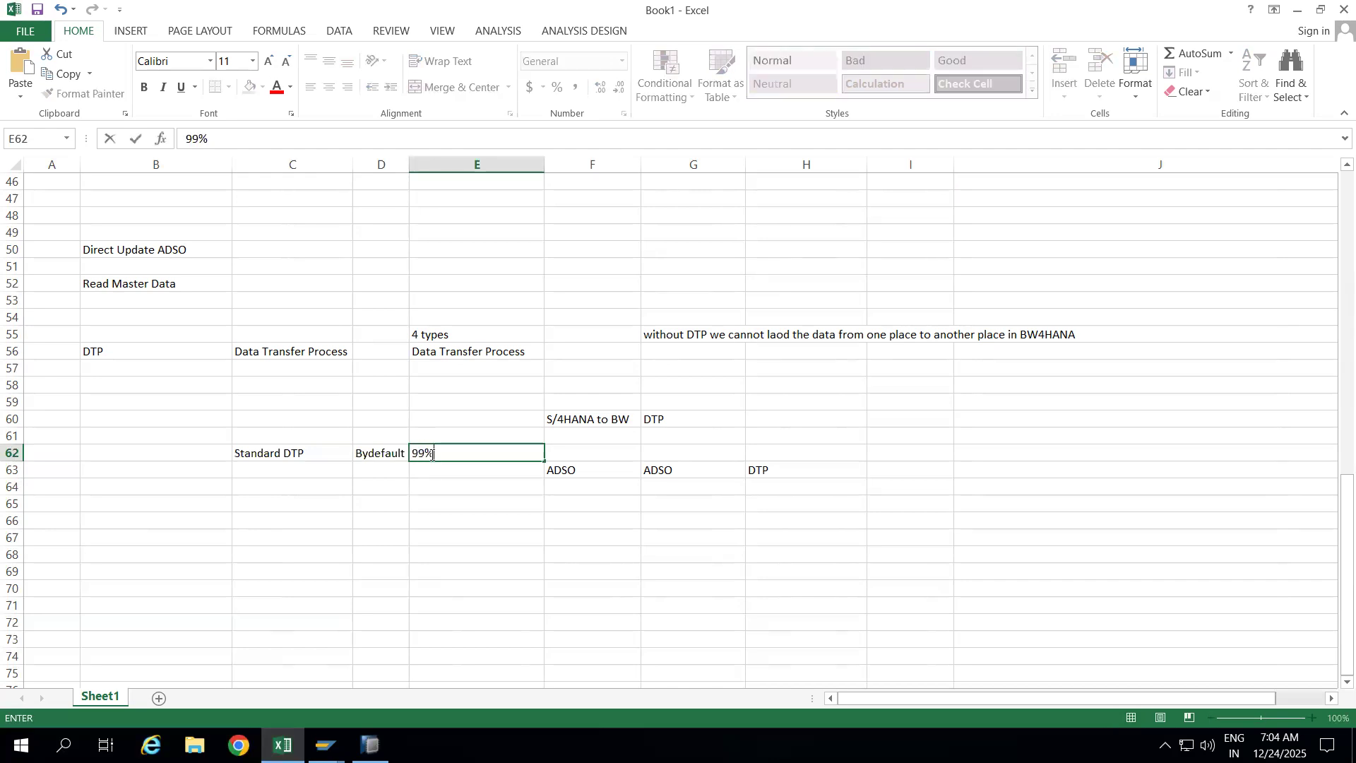
# Step: Enter "error DTP" in C65 and widen column D
pyautogui.click(264, 499)
pyautogui.write('error DTP')
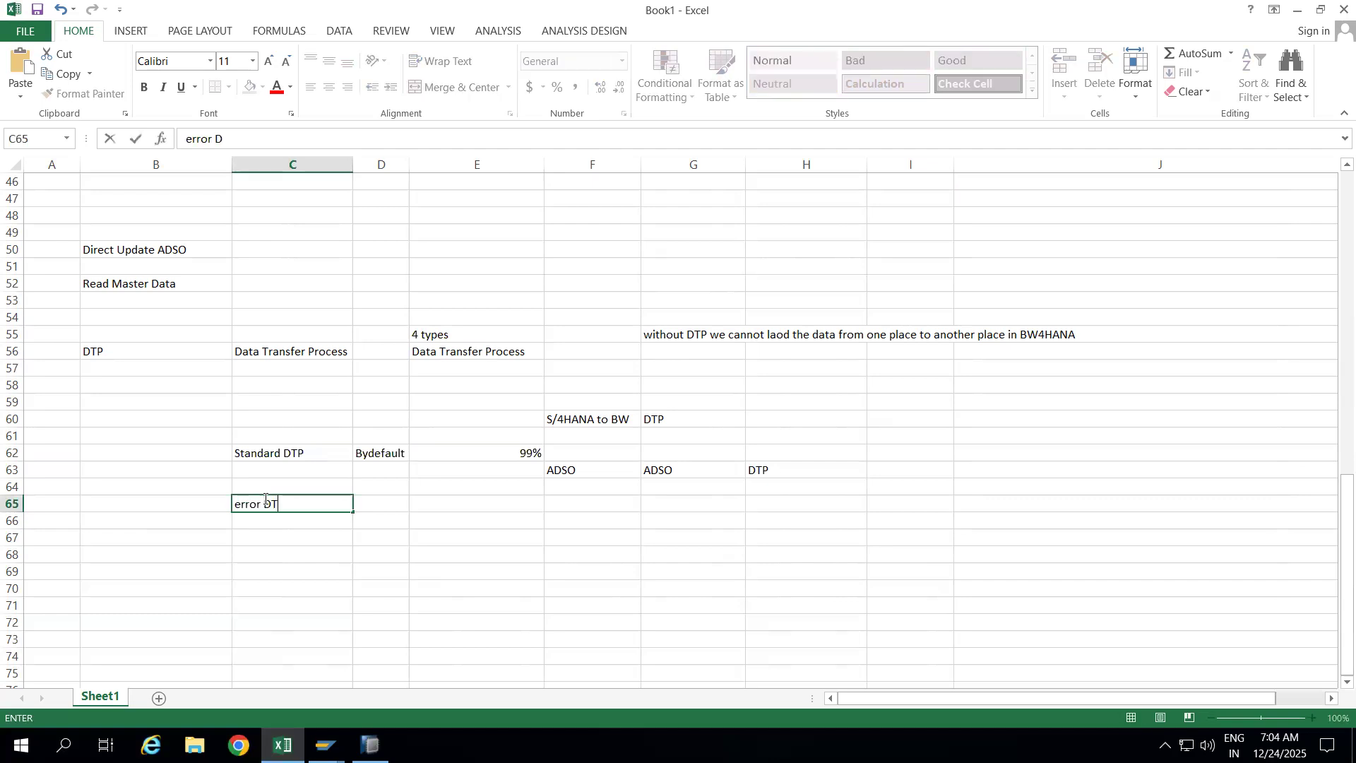
pyautogui.click(370, 499)
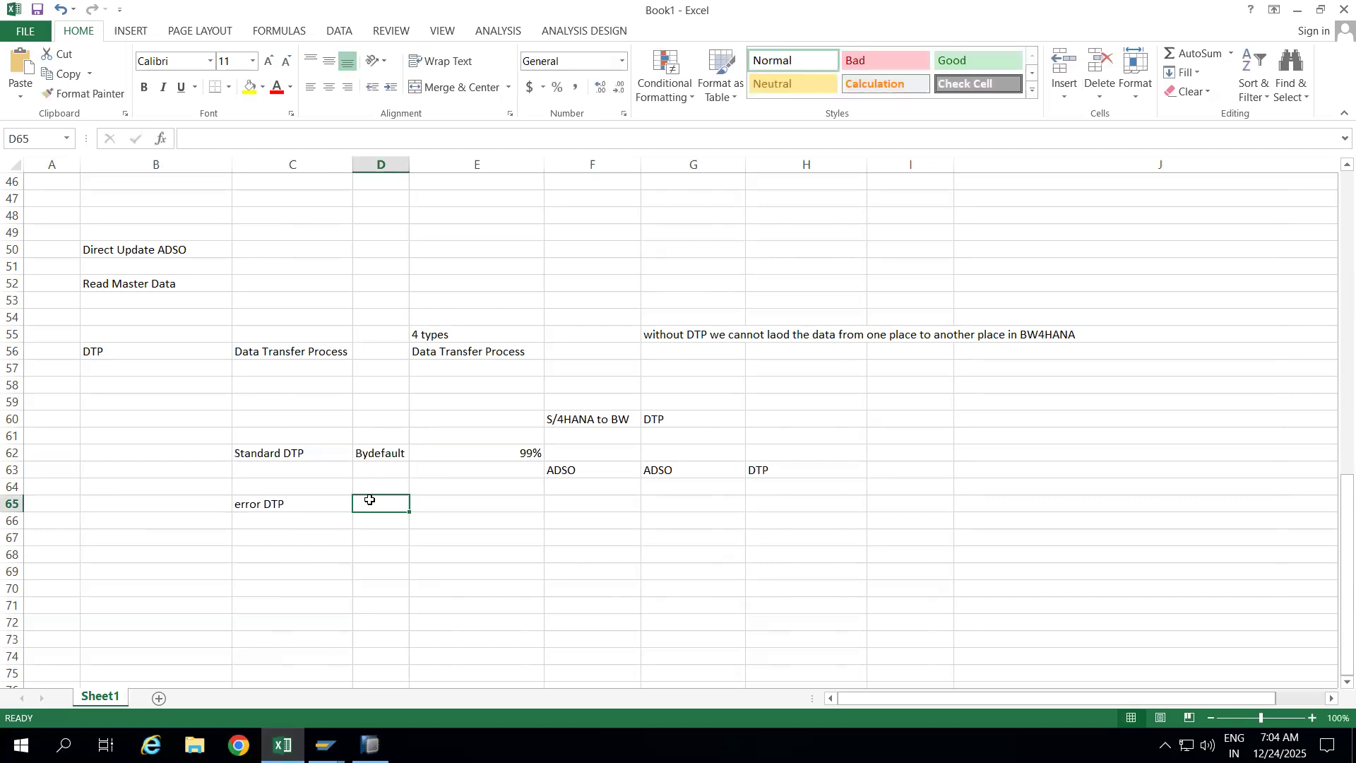
pyautogui.moveTo(408, 167); pyautogui.dragTo(453, 167)
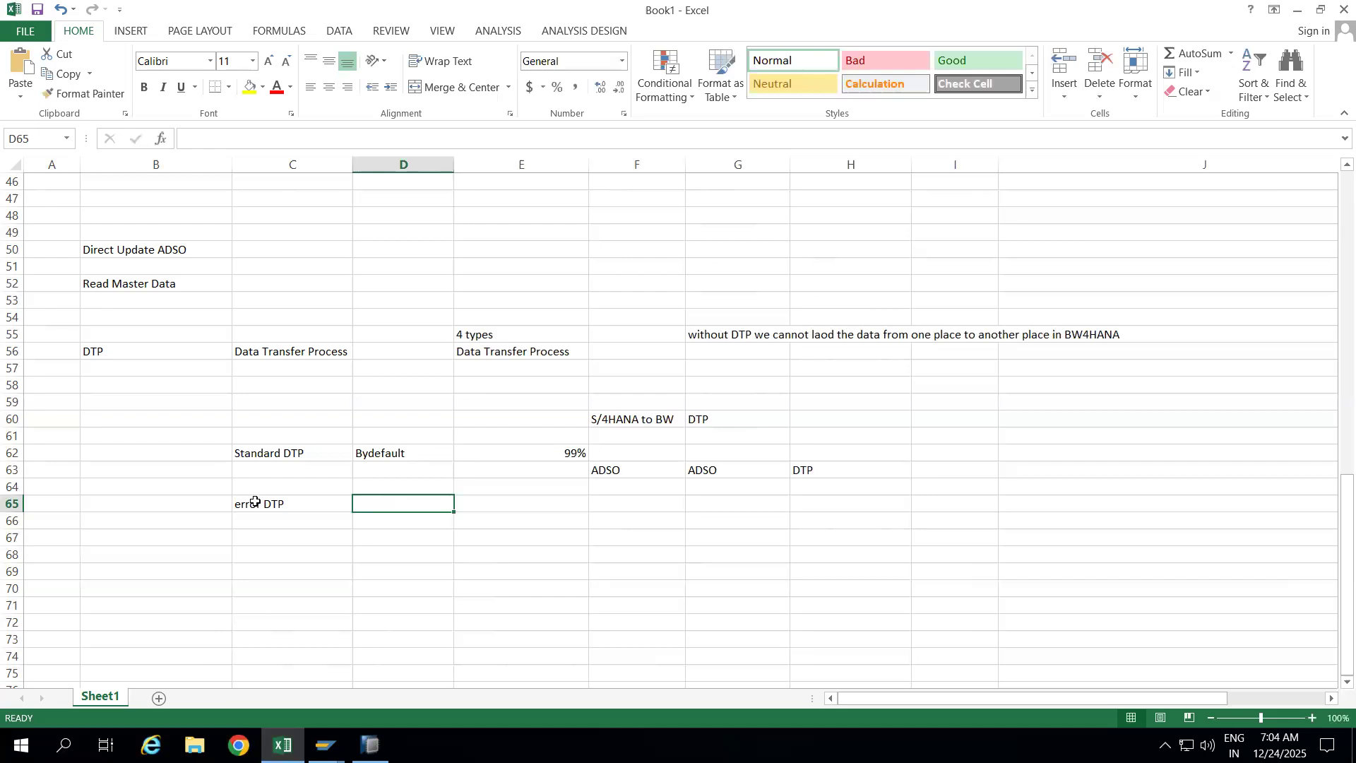
# Step: Enter 1000 in A67, 999 in C67 and 1 in C68
pyautogui.click(59, 532)
pyautogui.write('1000')
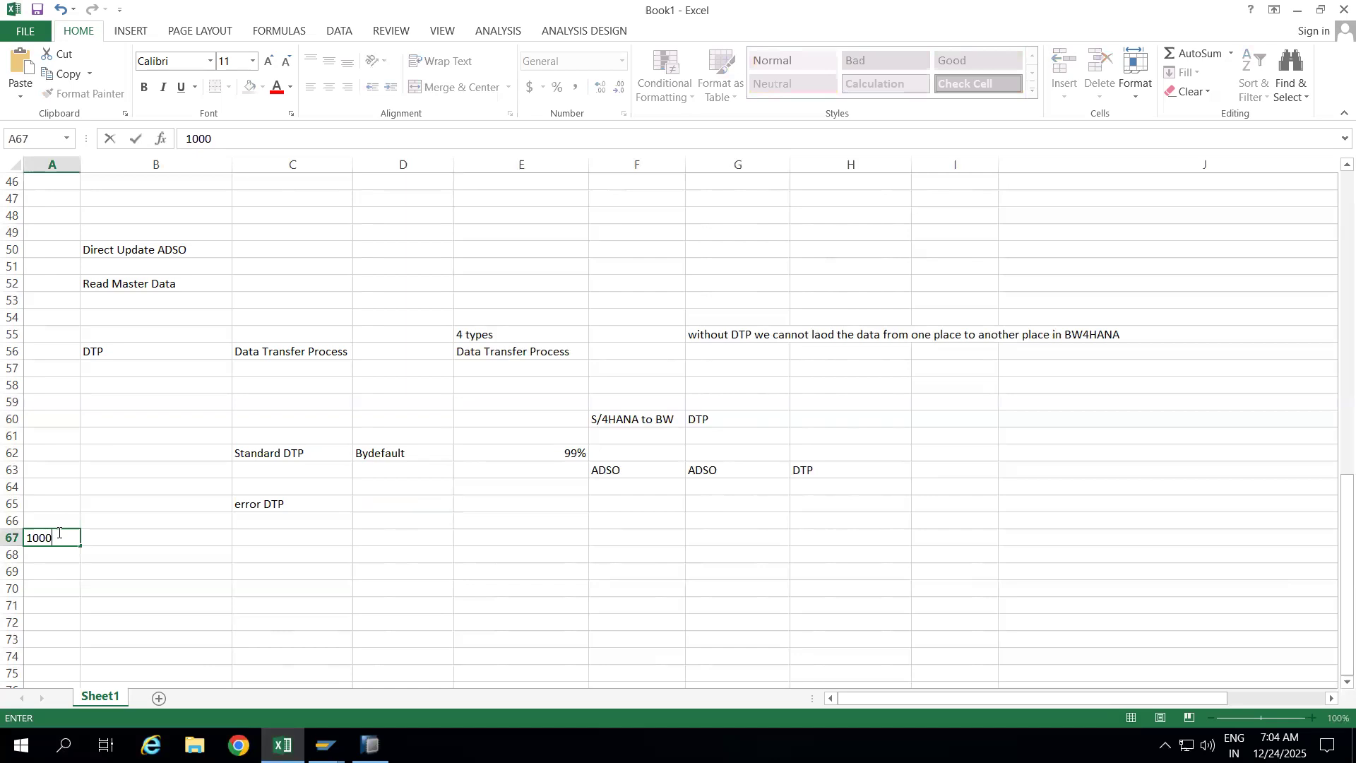
pyautogui.click(256, 535)
pyautogui.write('999')
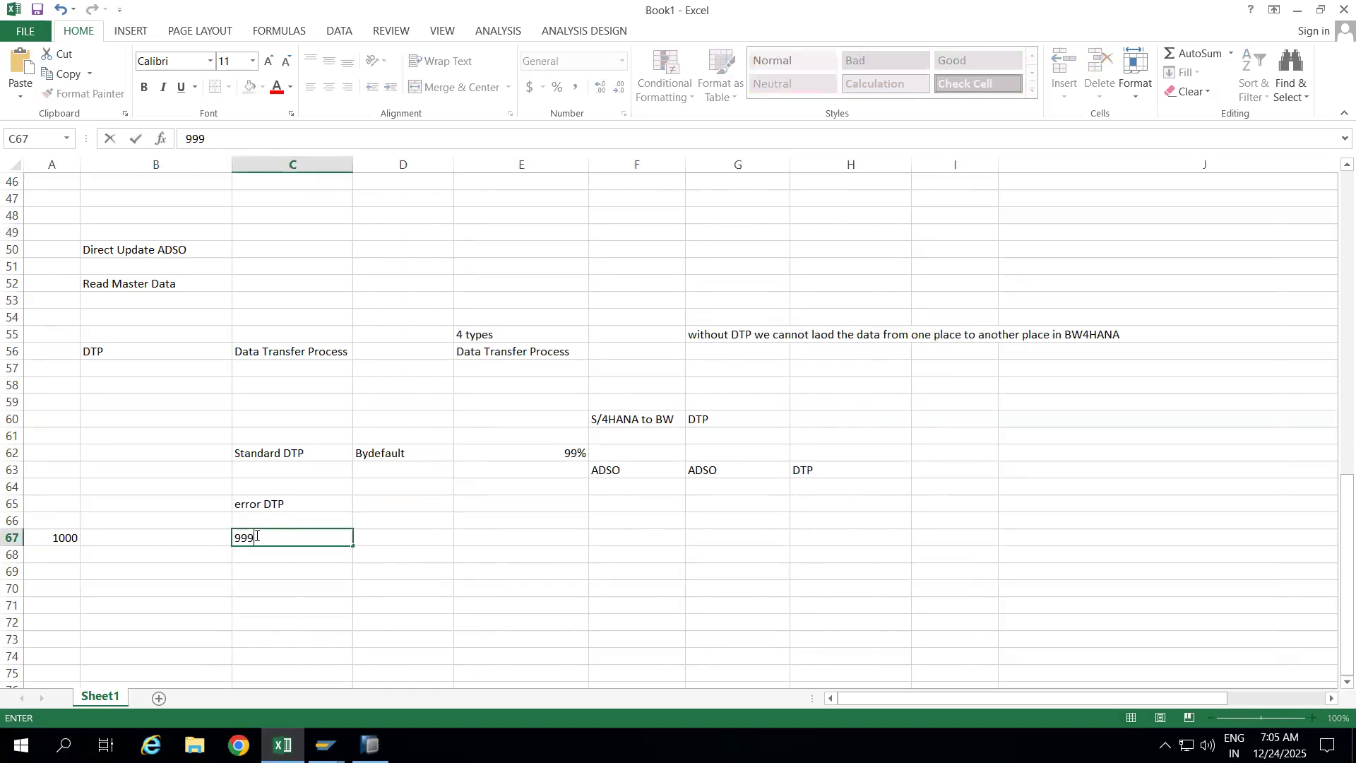
pyautogui.click(251, 572)
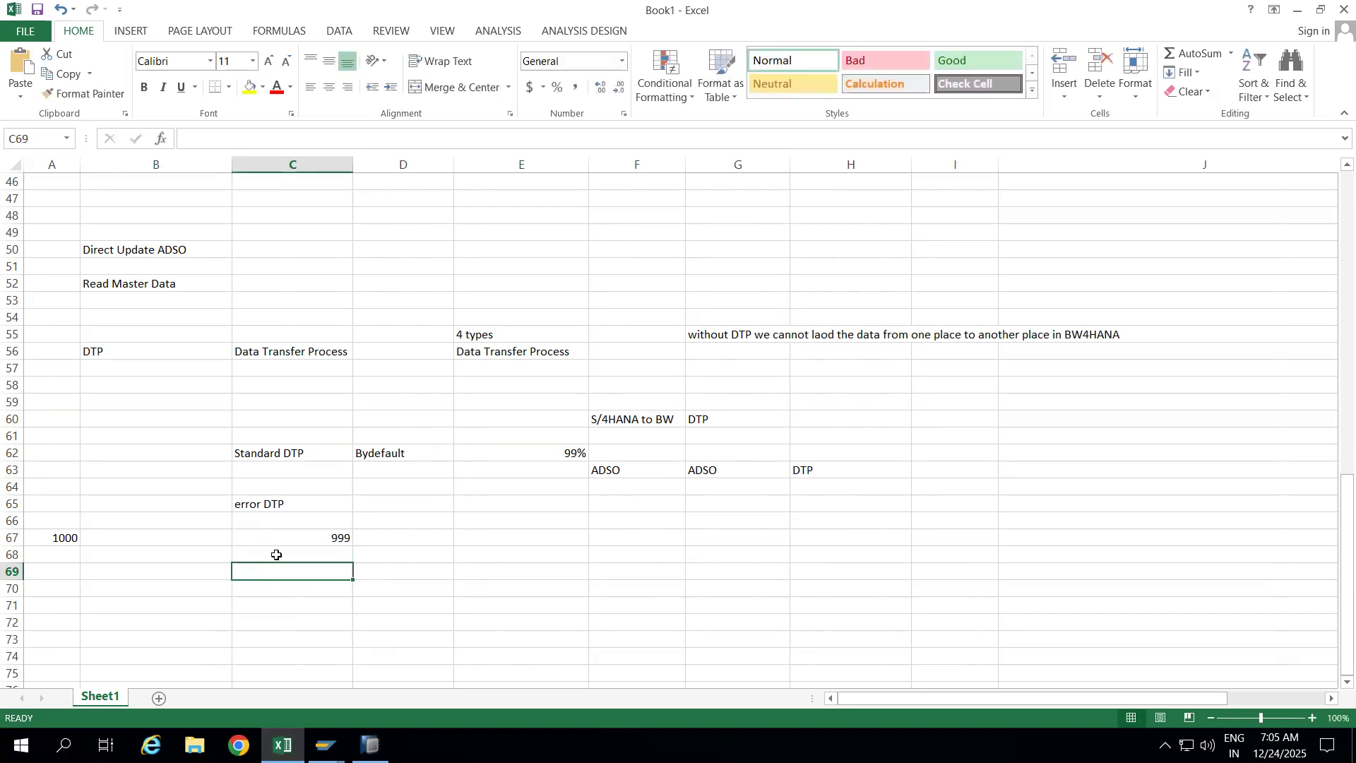
pyautogui.click(276, 555)
pyautogui.write('1')
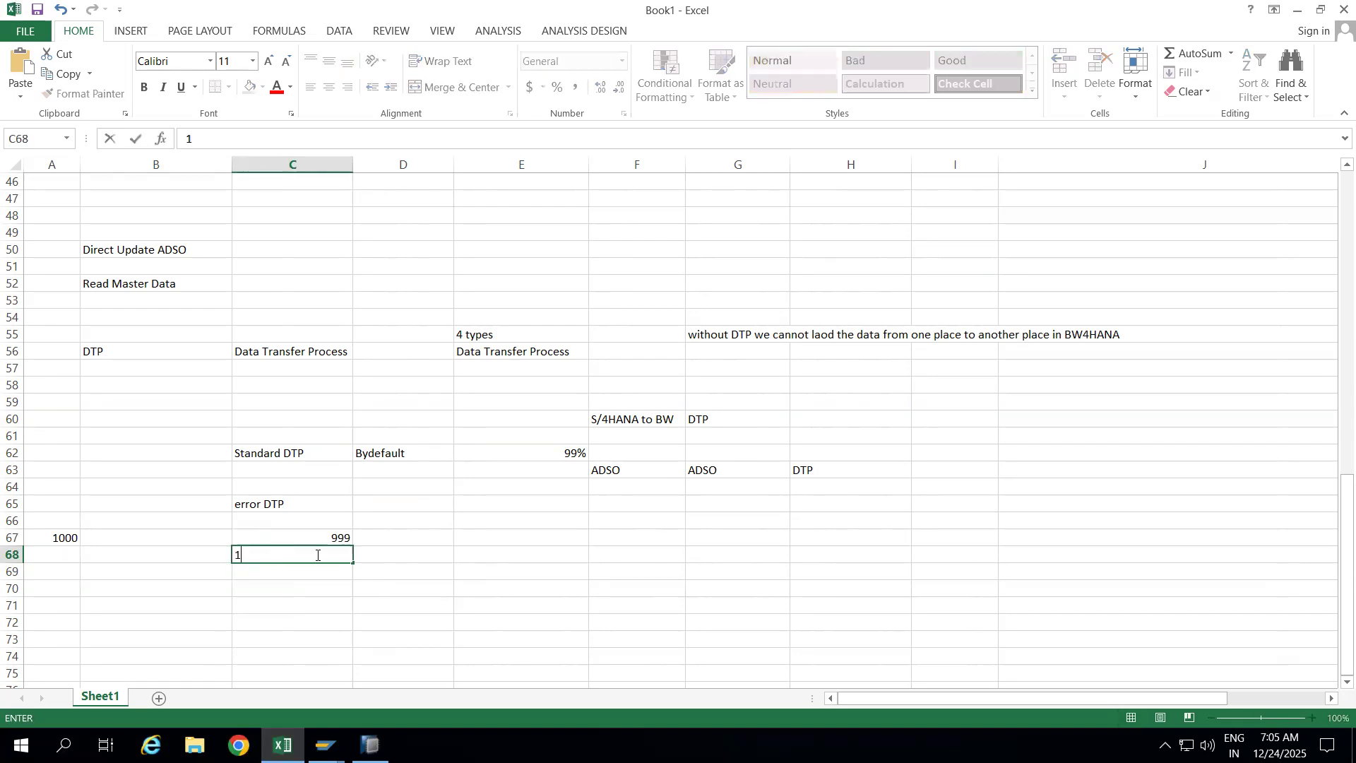
pyautogui.click(381, 554)
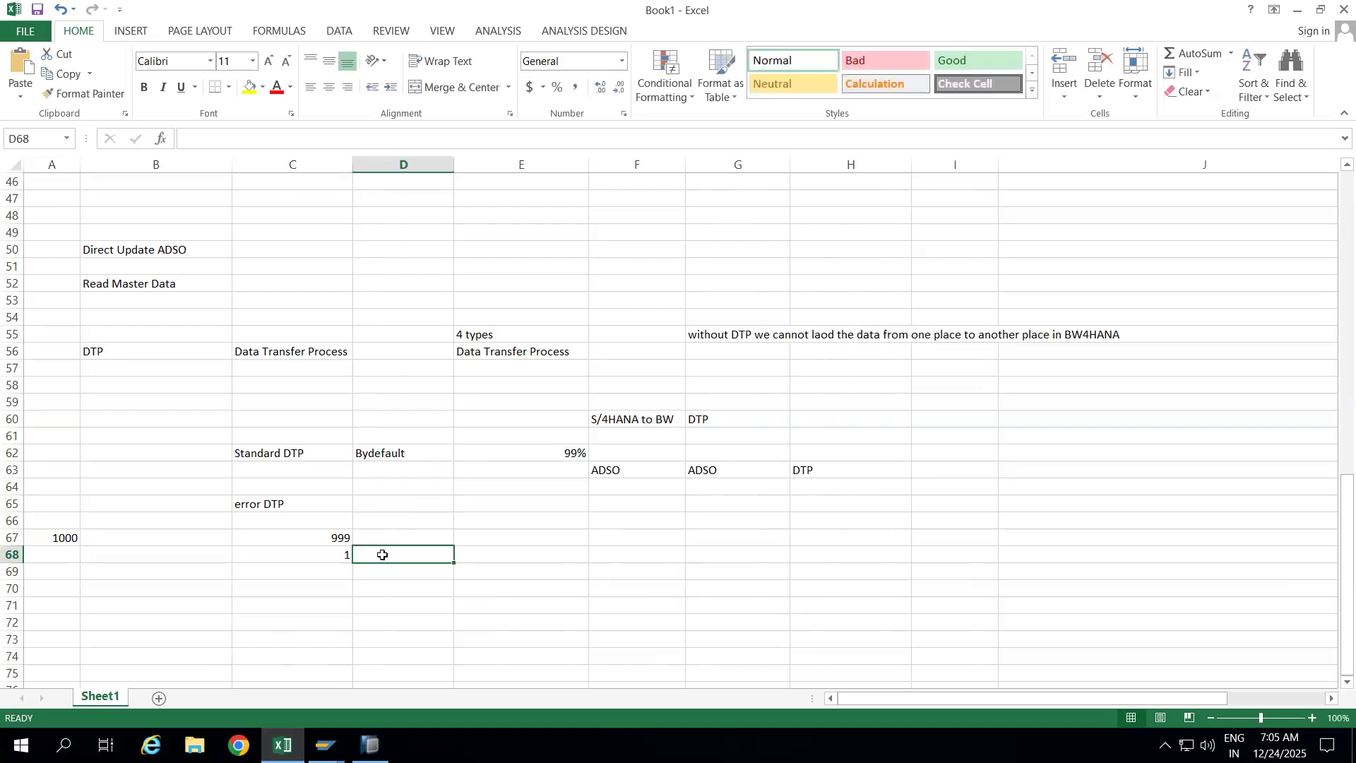
# Step: Enter "ADSO" in both D67 and E67 as source and target
pyautogui.click(429, 539)
pyautogui.write('AD')
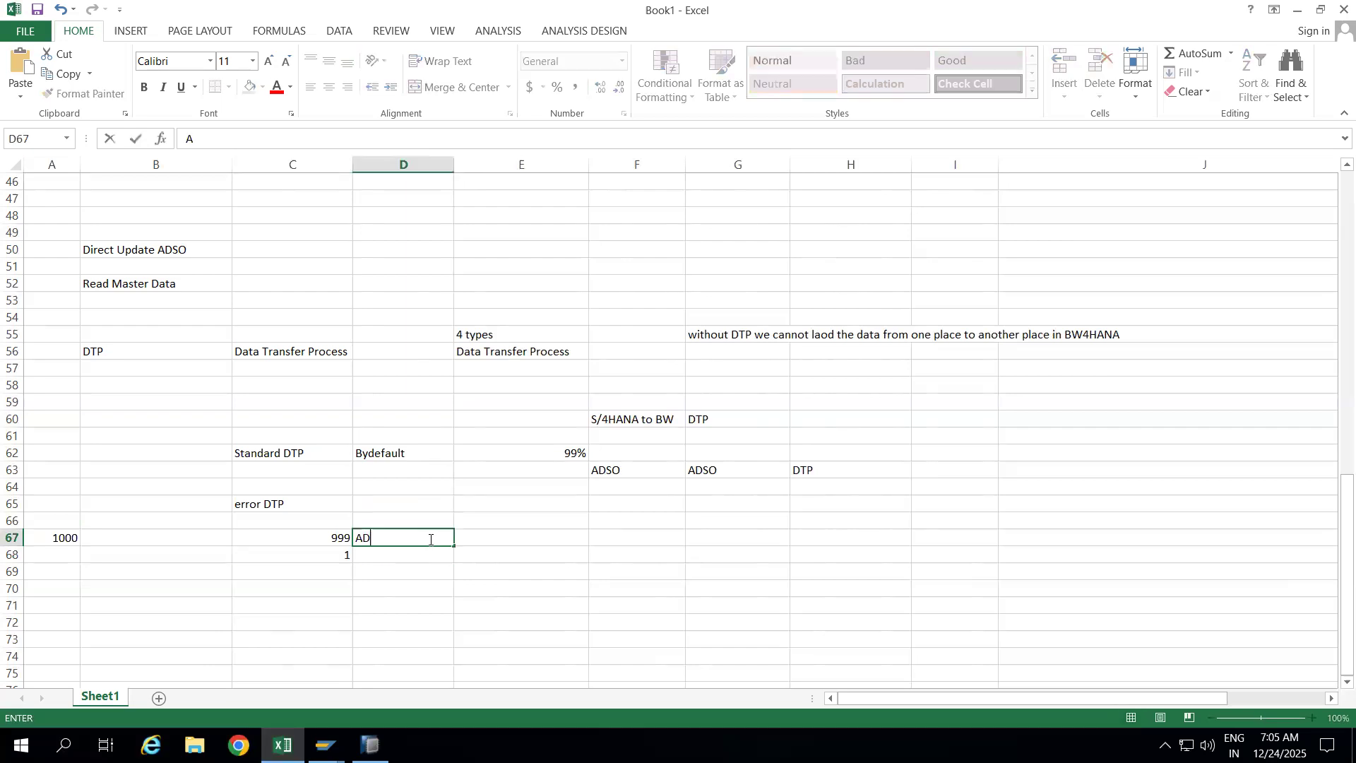
pyautogui.write('S)')
pyautogui.press('BackSpace')
pyautogui.write('O')
pyautogui.click(541, 541)
pyautogui.write('AD')
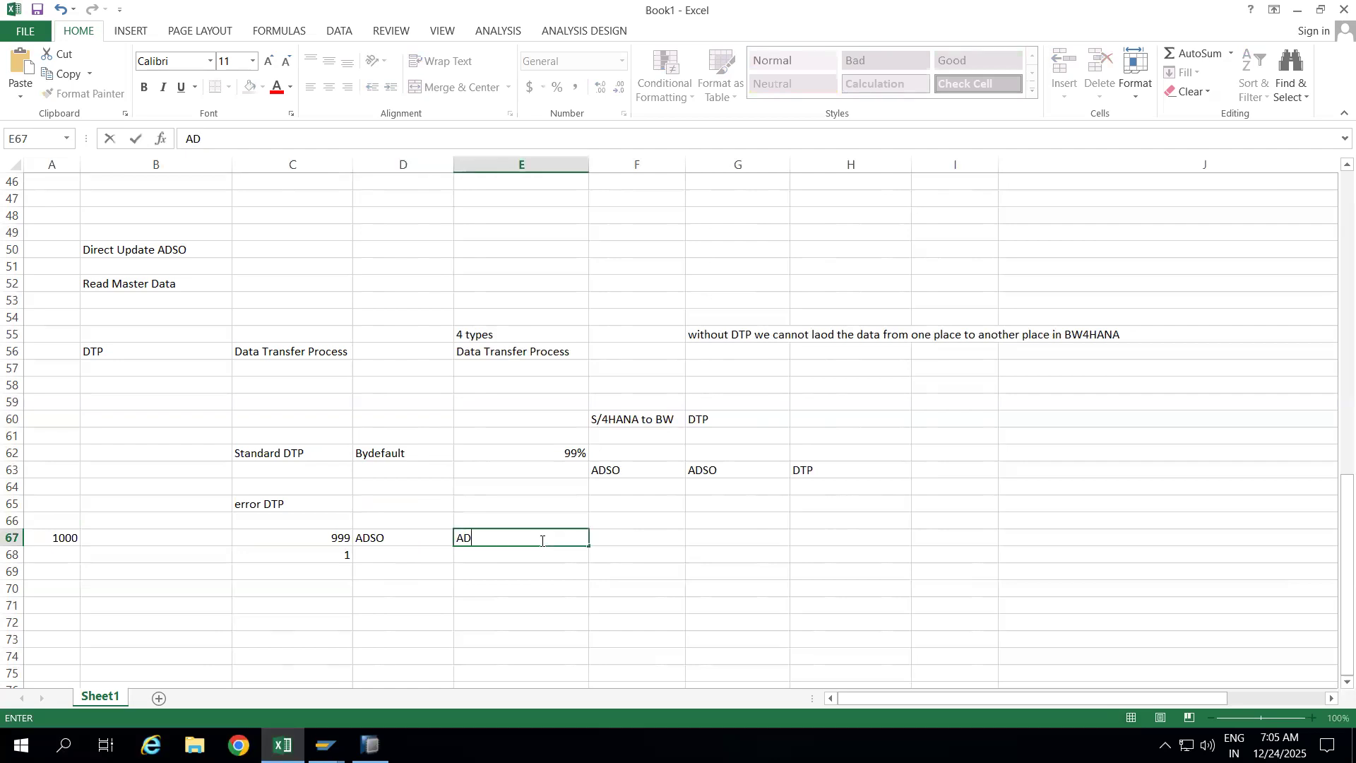
pyautogui.write('SO')
# Step: Enter the record counts 1000 in D68 and 999 in E68 beneath the two ADSO labels
pyautogui.click(398, 556)
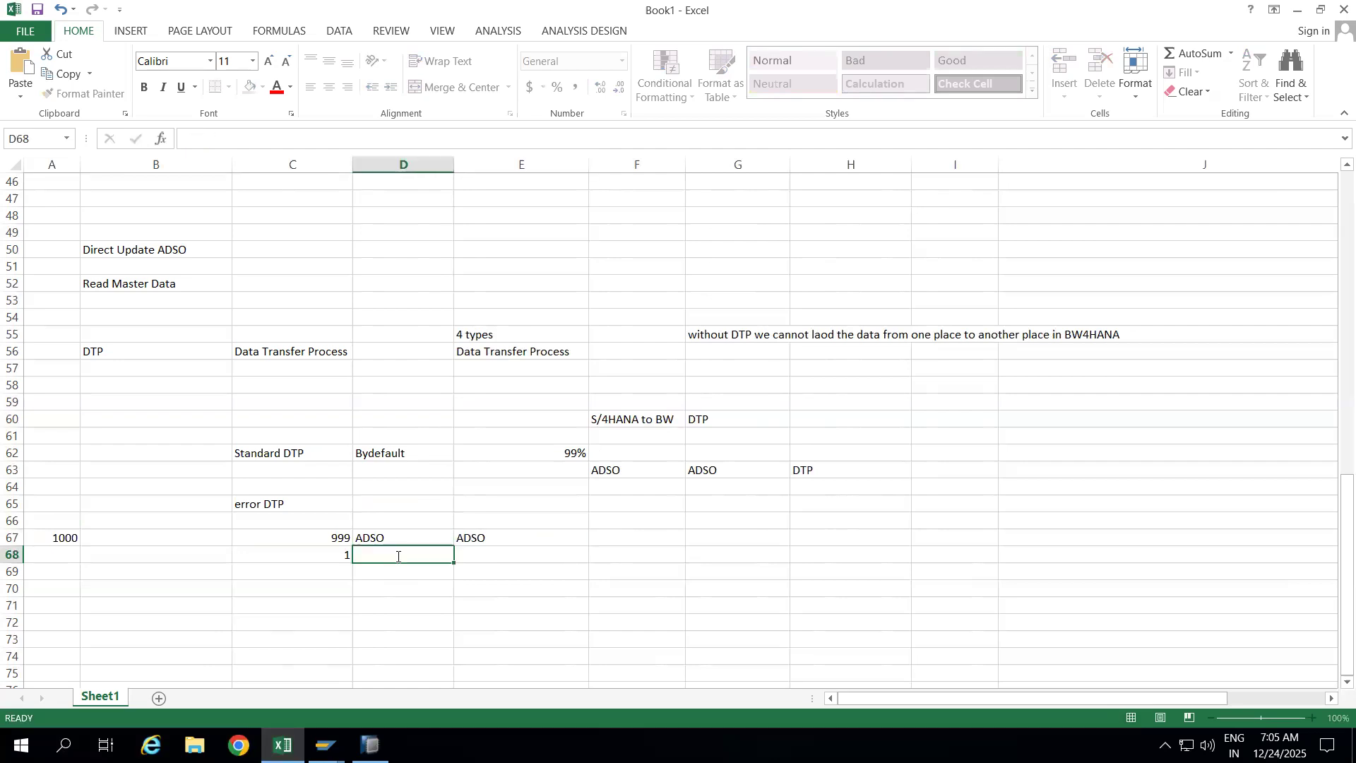
pyautogui.write('1000')
pyautogui.click(476, 555)
pyautogui.write('99')
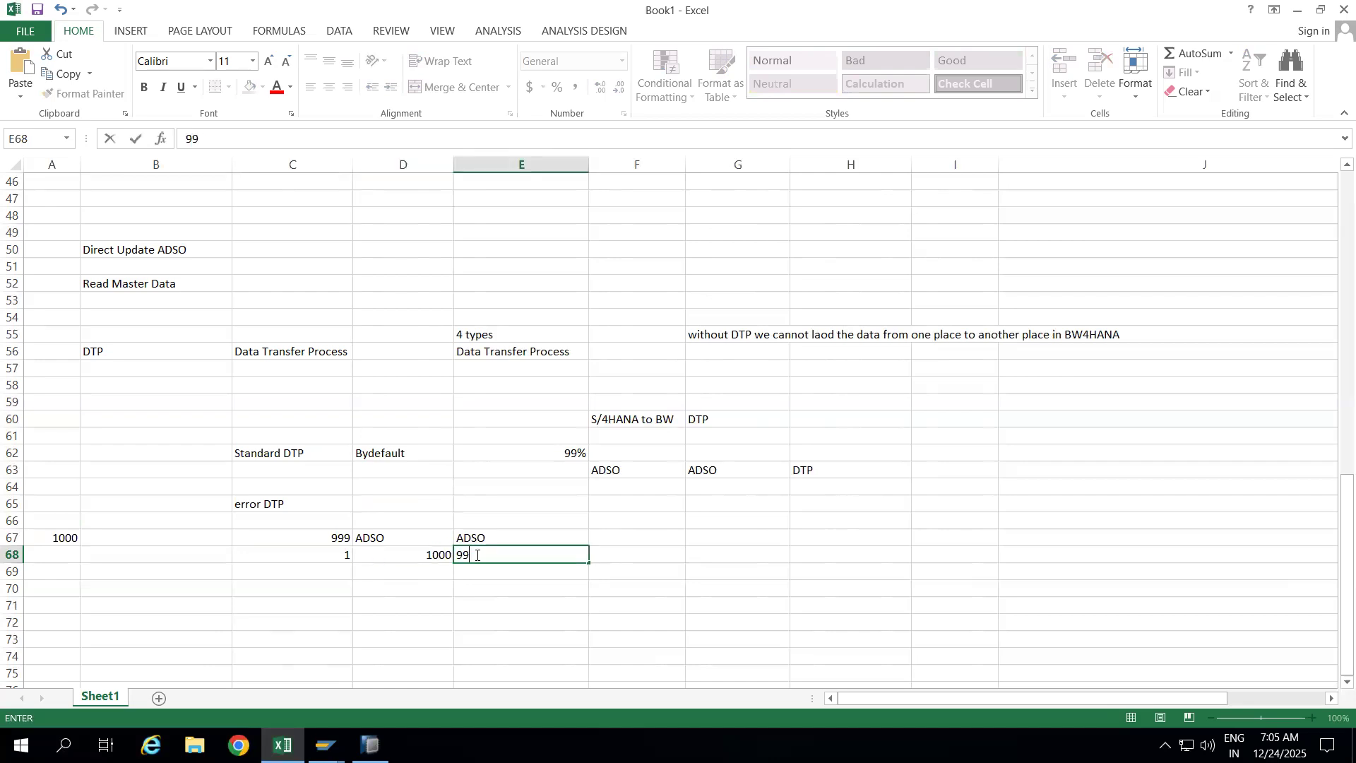
pyautogui.write('9')
pyautogui.press('Return')
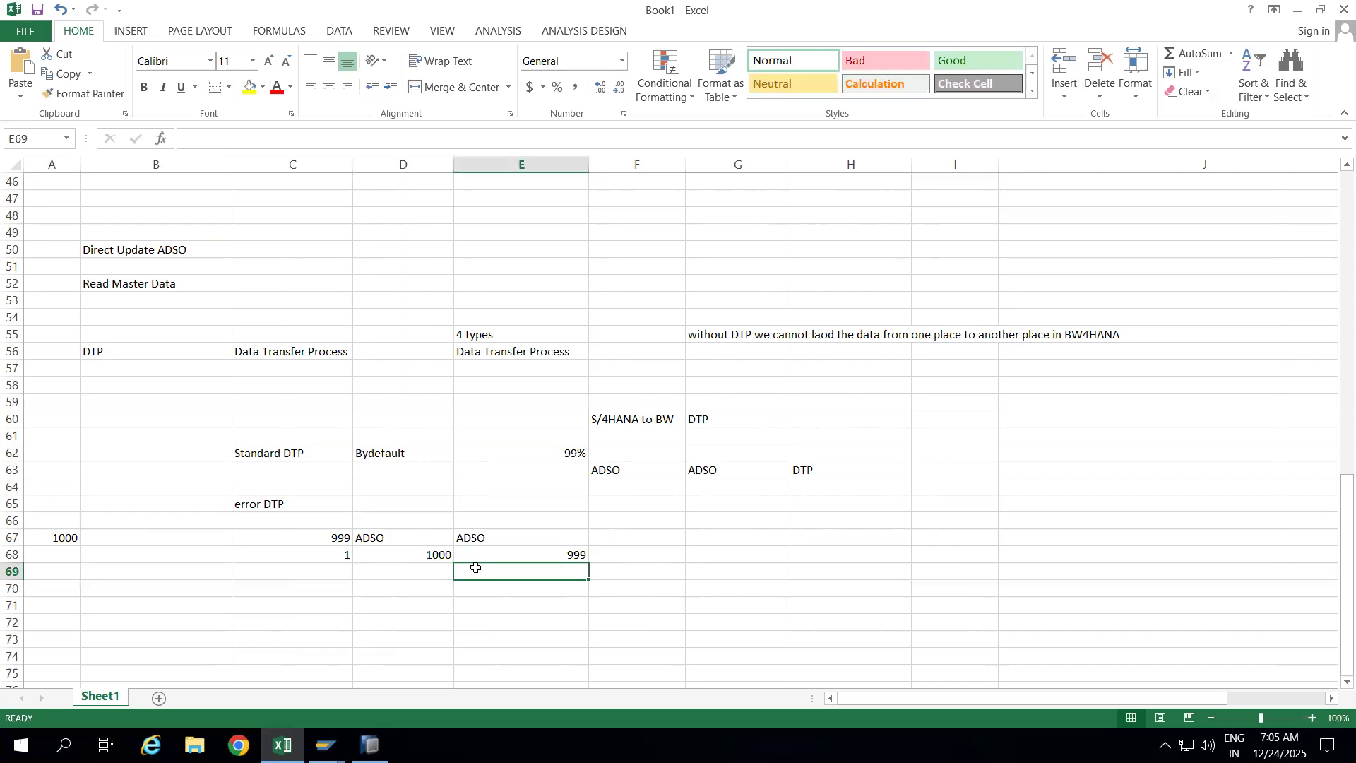
# Step: Enter "error stock" in E69 below the target's record count
pyautogui.write('error stock')
pyautogui.click(618, 566)
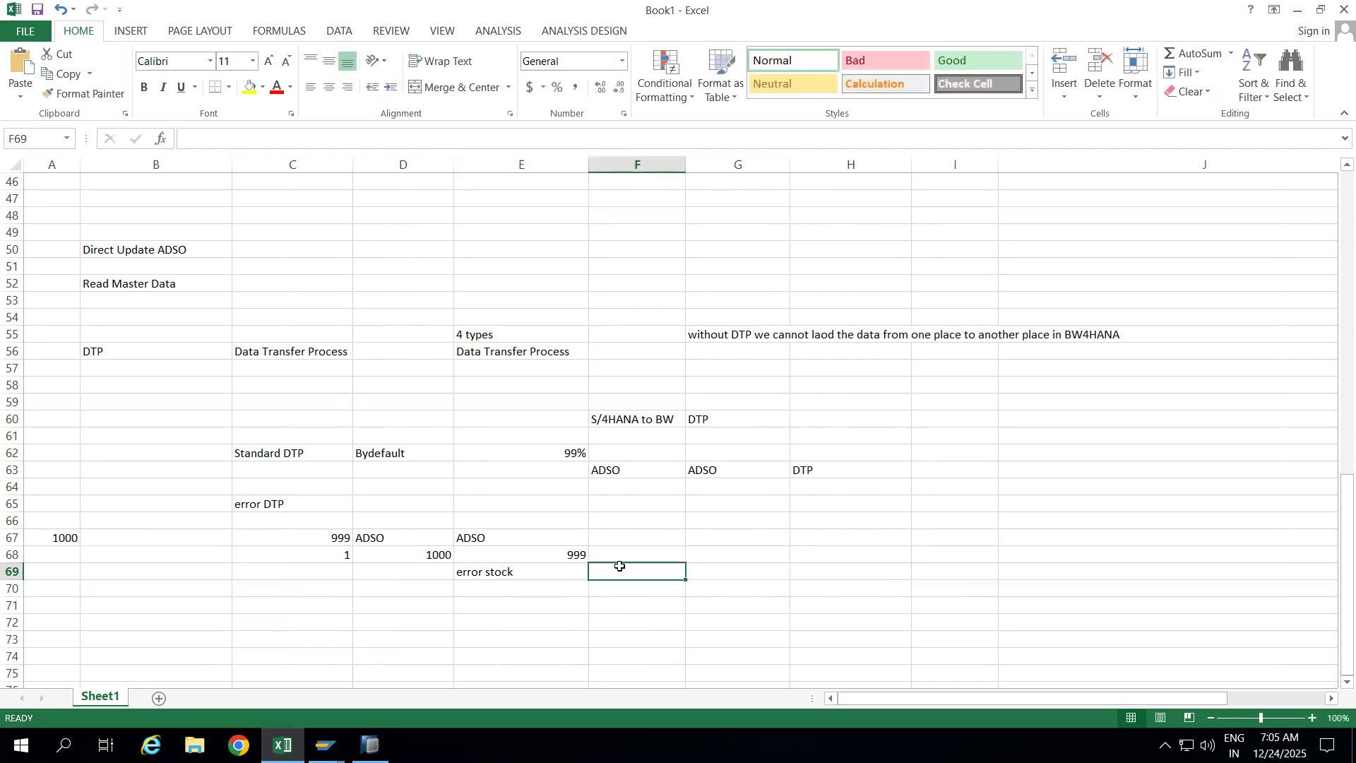
pyautogui.click(502, 568)
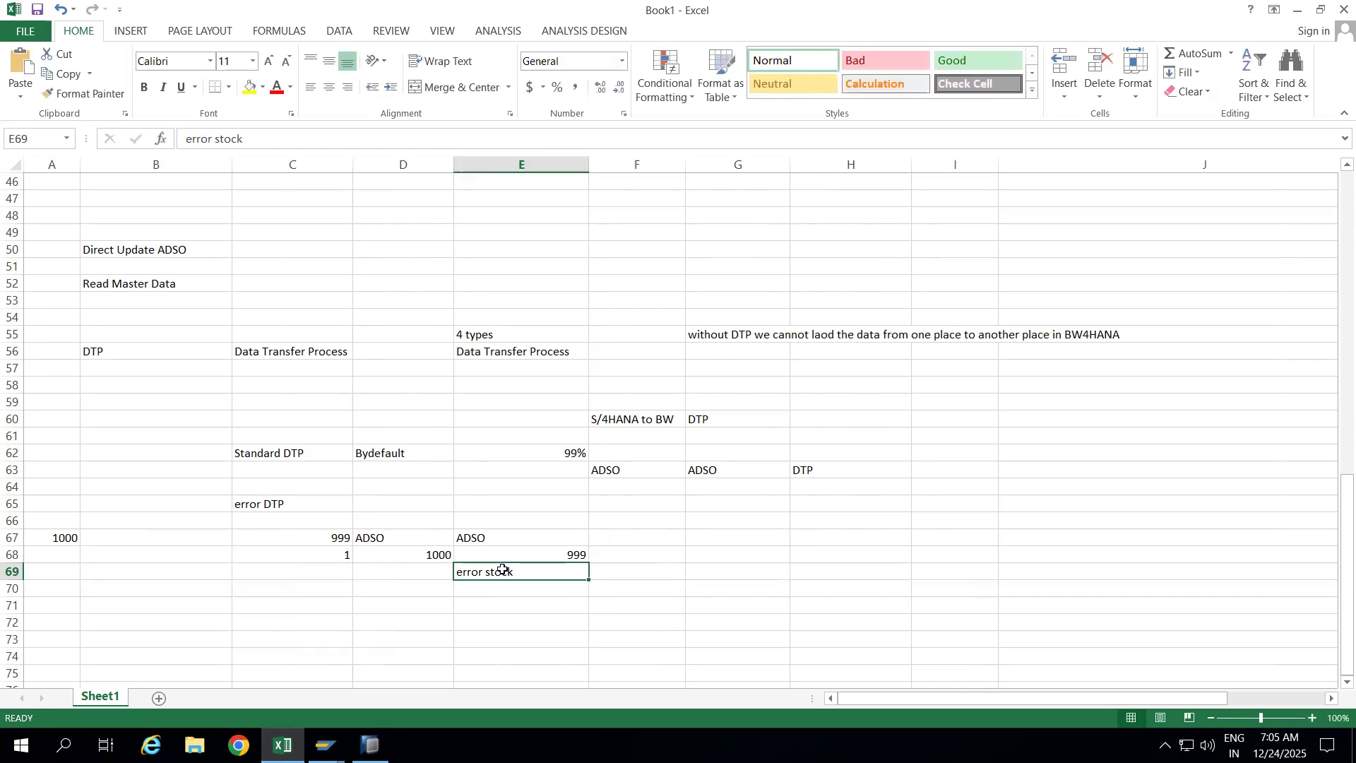
pyautogui.click(259, 506)
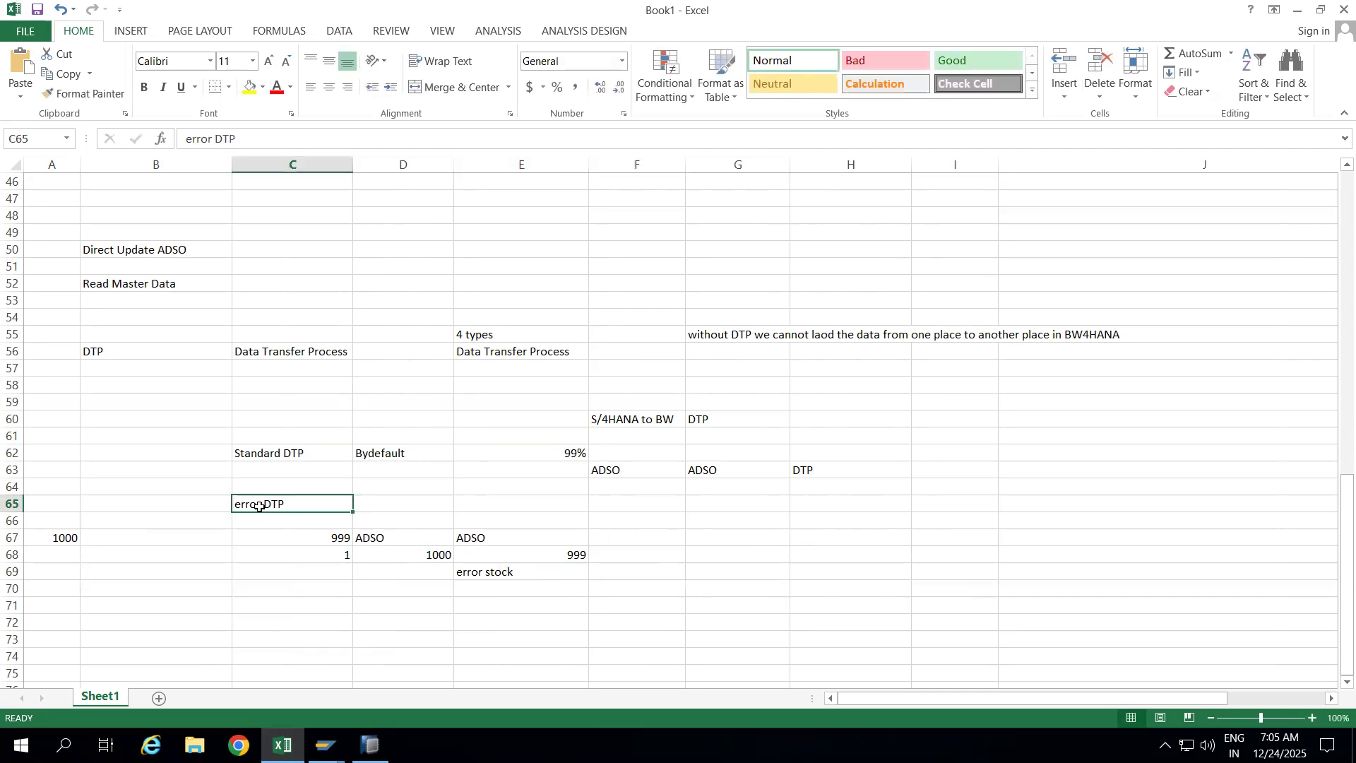
pyautogui.click(505, 580)
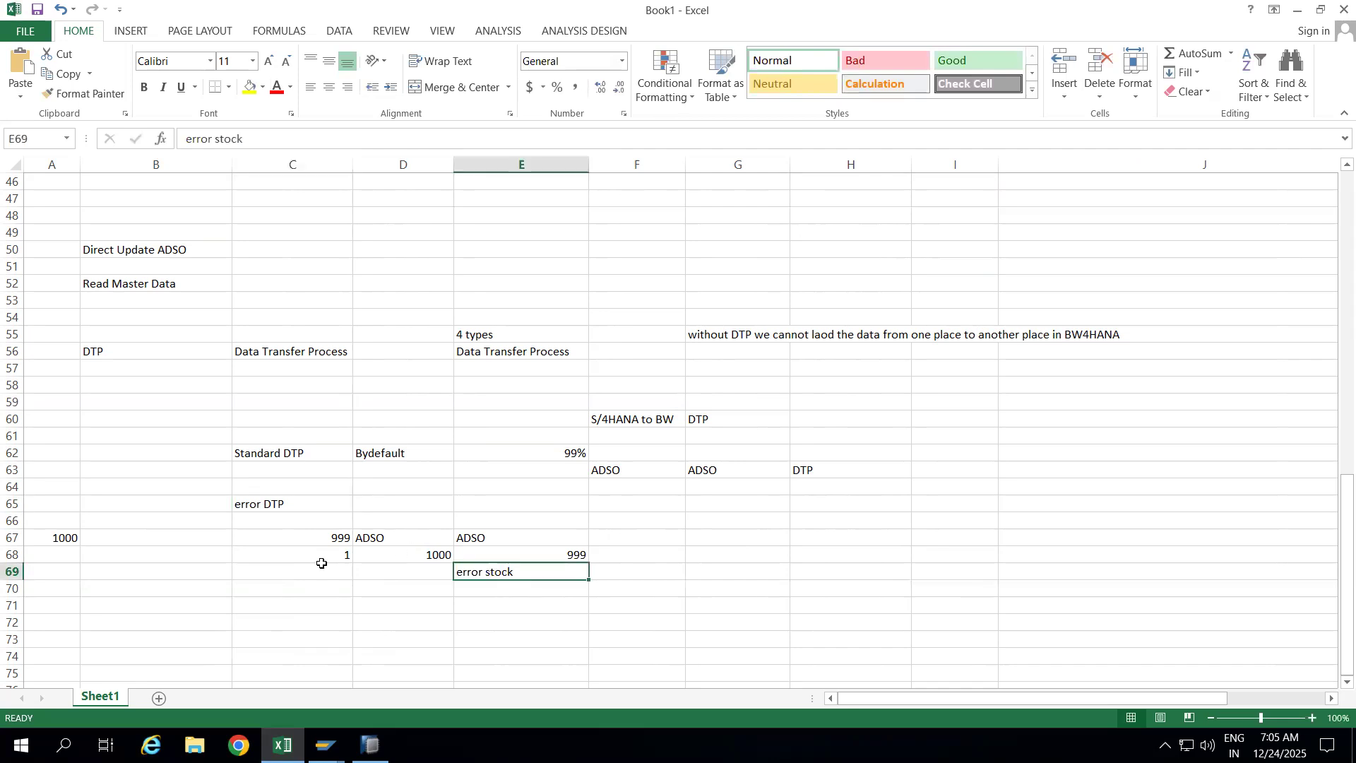
pyautogui.click(312, 533)
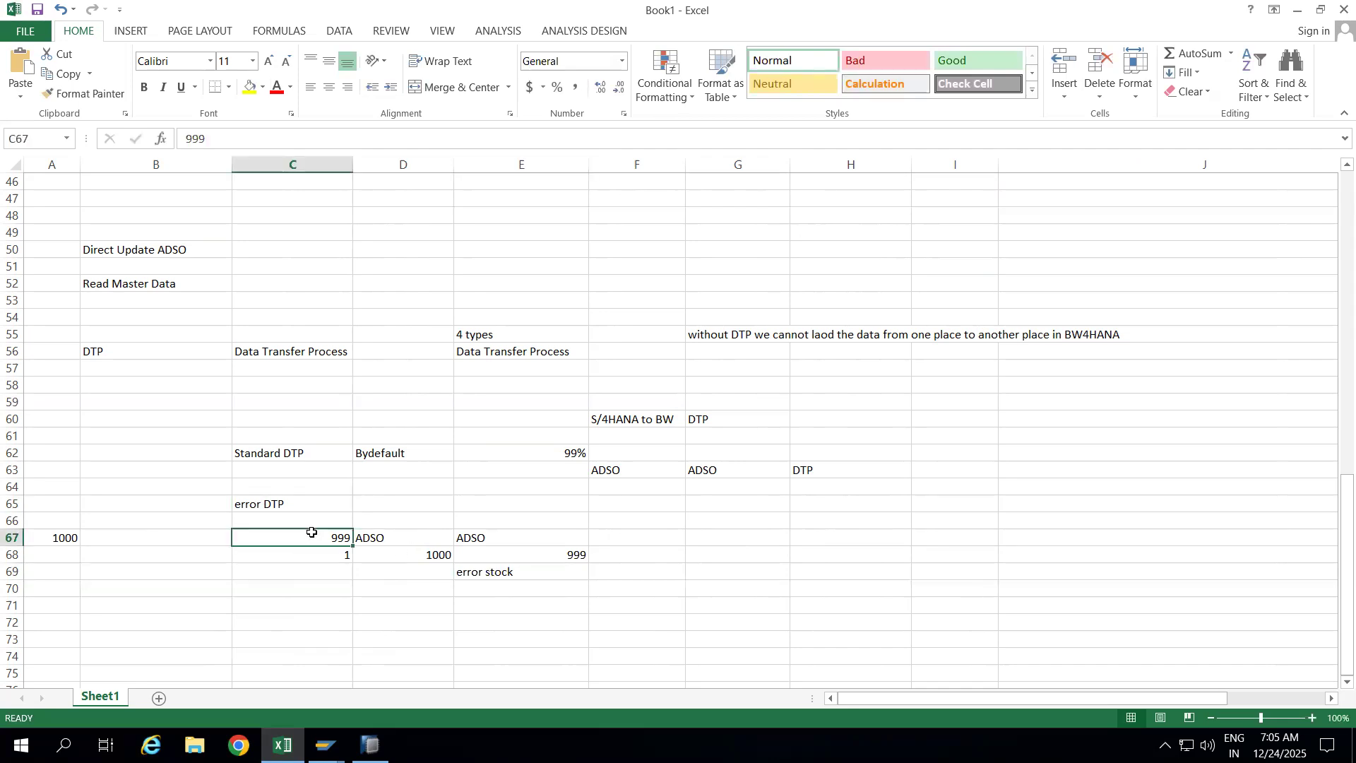
pyautogui.click(475, 539)
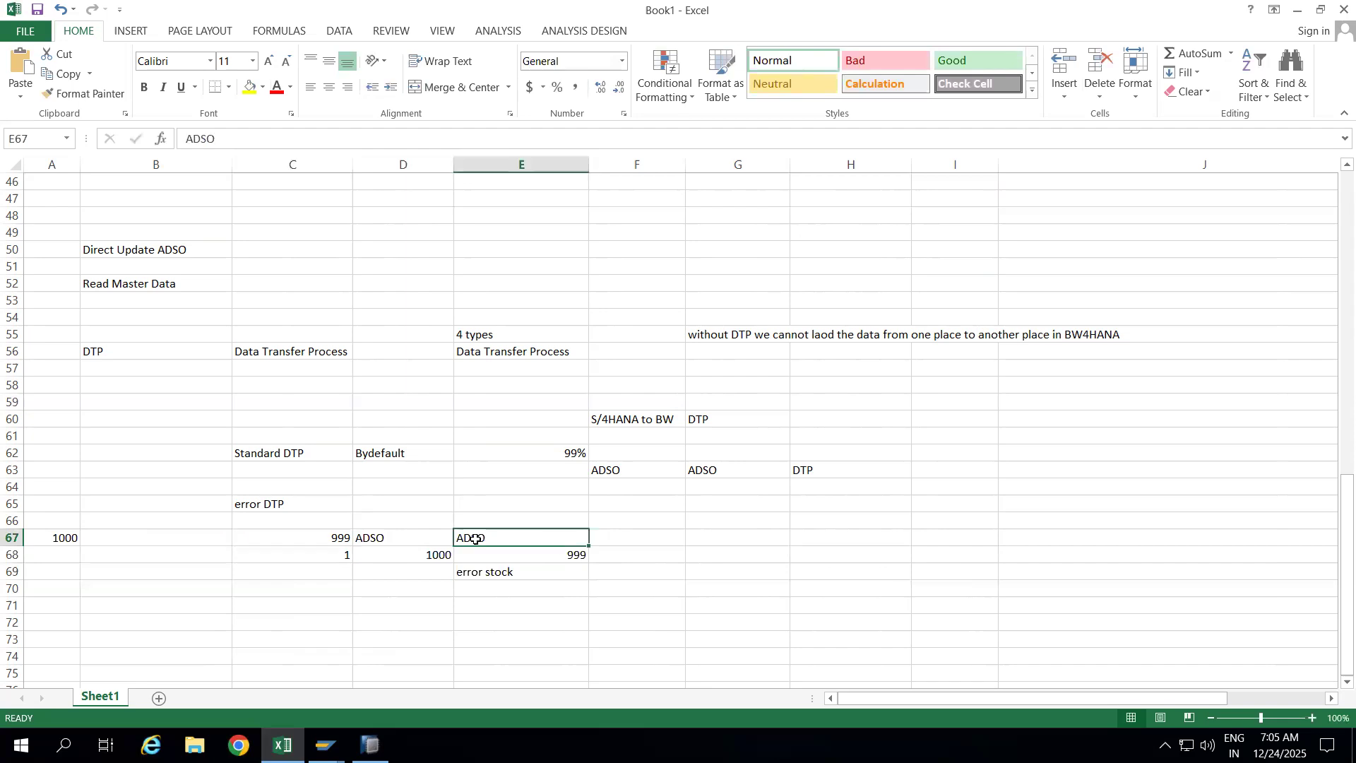
pyautogui.click(567, 554)
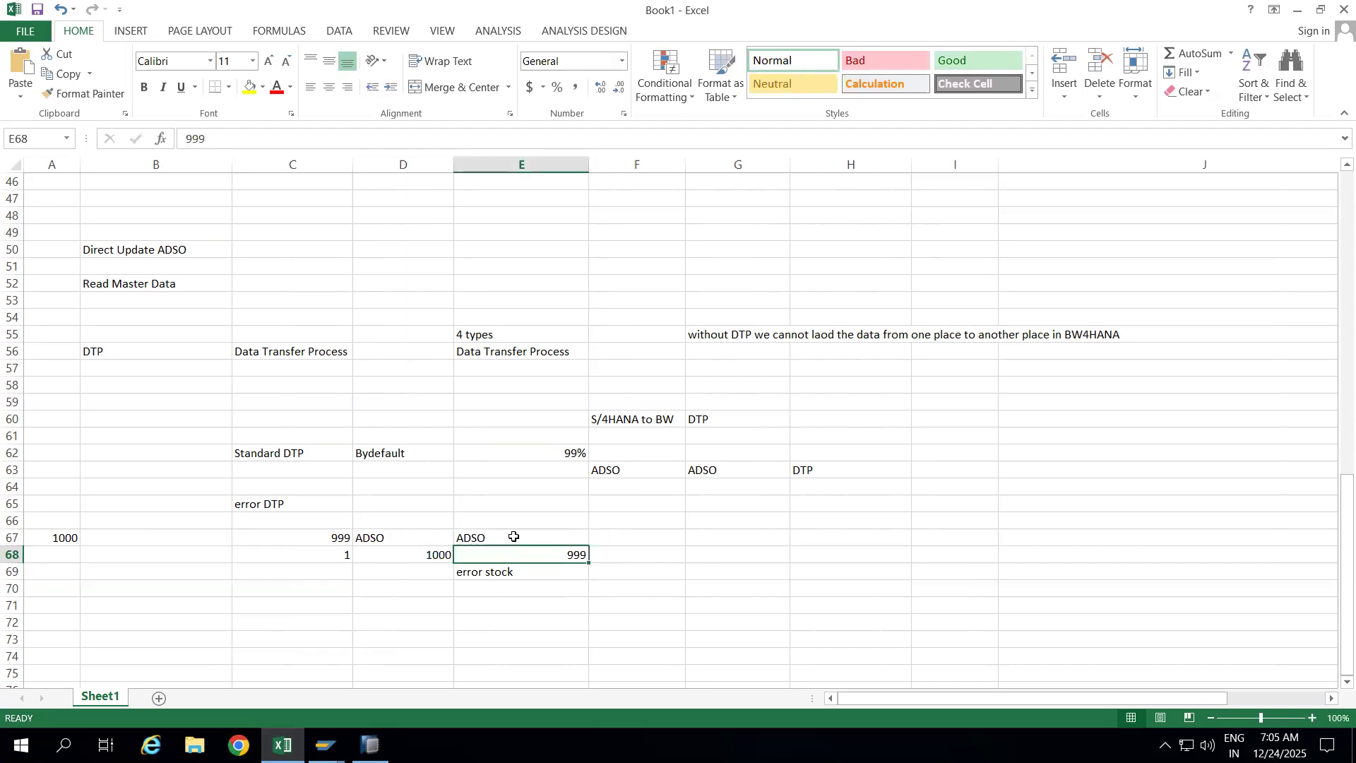
# Step: Label the target's 999 records by entering "Active Table" in F68
pyautogui.click(613, 557)
pyautogui.write('Active')
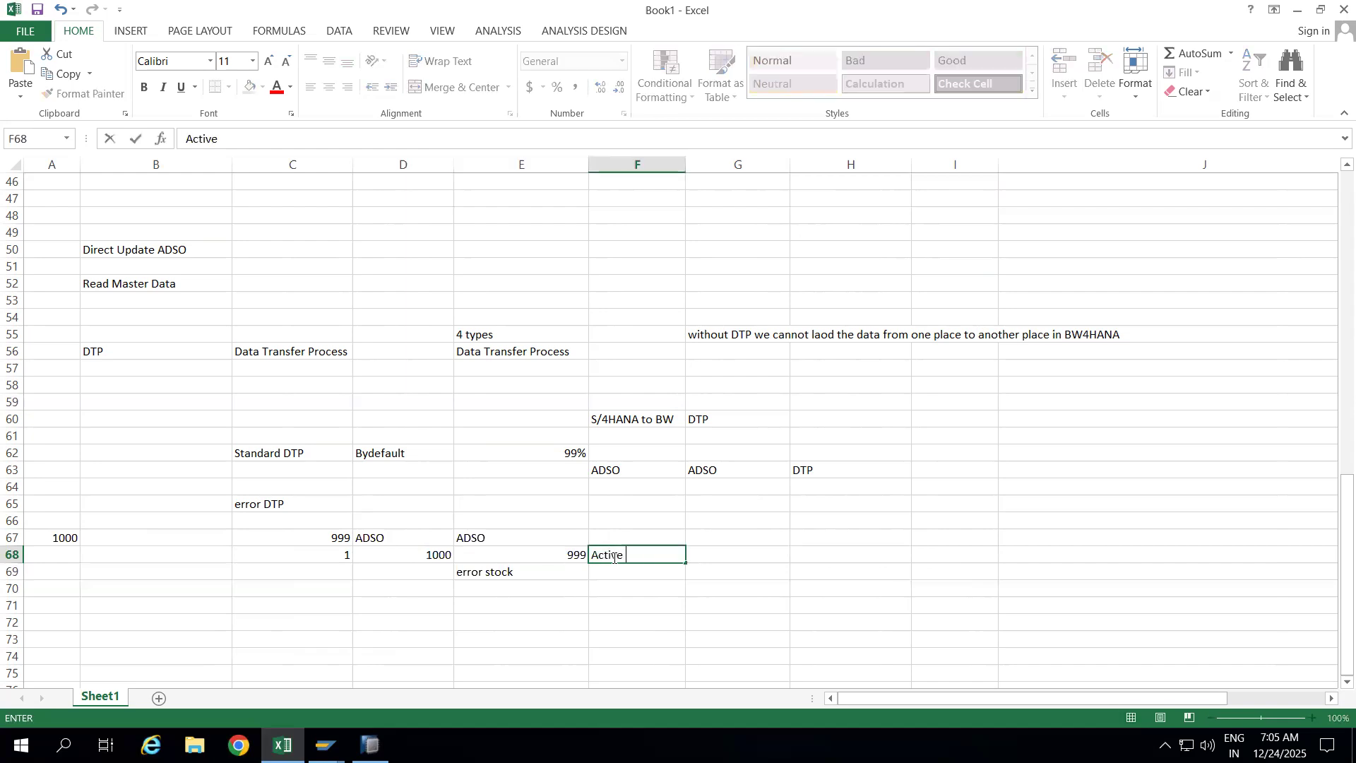
pyautogui.write(' Table')
pyautogui.click(549, 557)
pyautogui.click(644, 555)
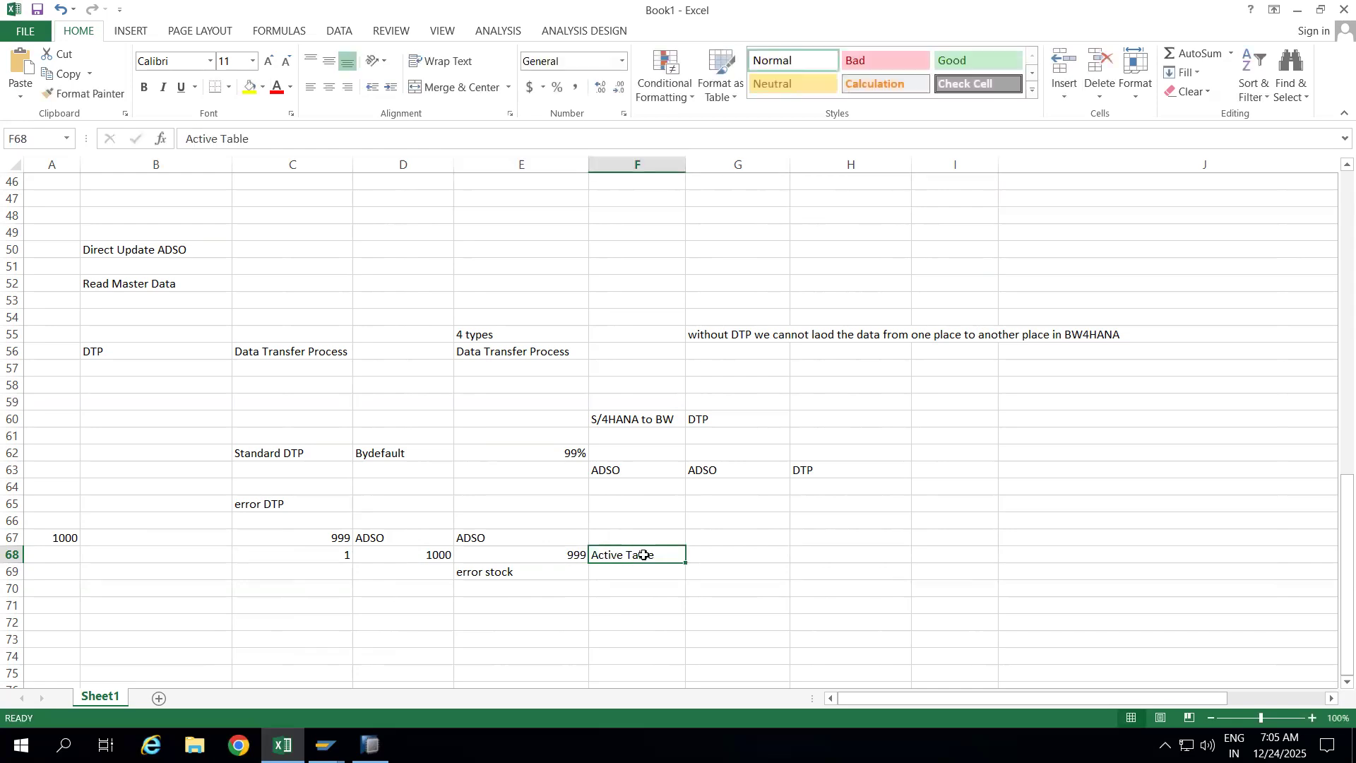
pyautogui.click(498, 576)
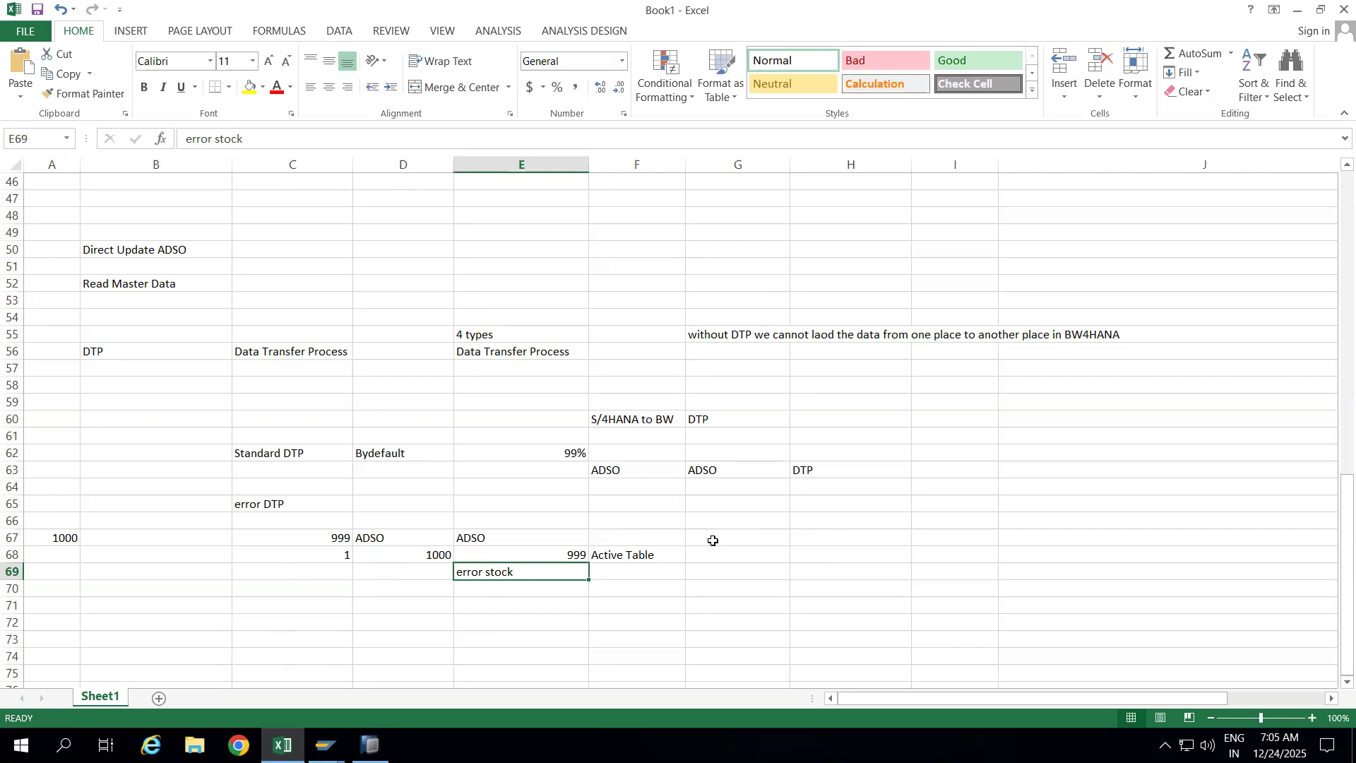
# Step: Enter "Inbound table" in G67 and "Active Table" in G69
pyautogui.click(712, 540)
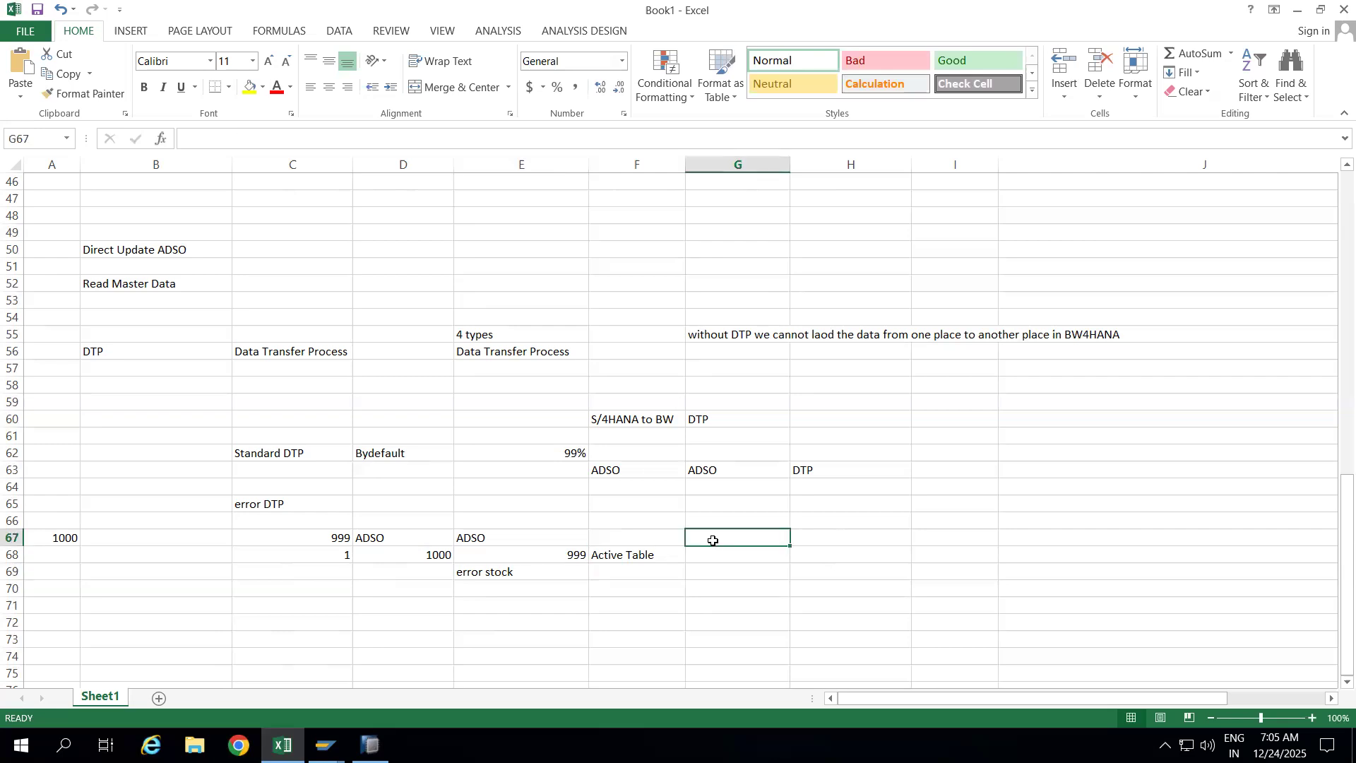
pyautogui.write('Inbound')
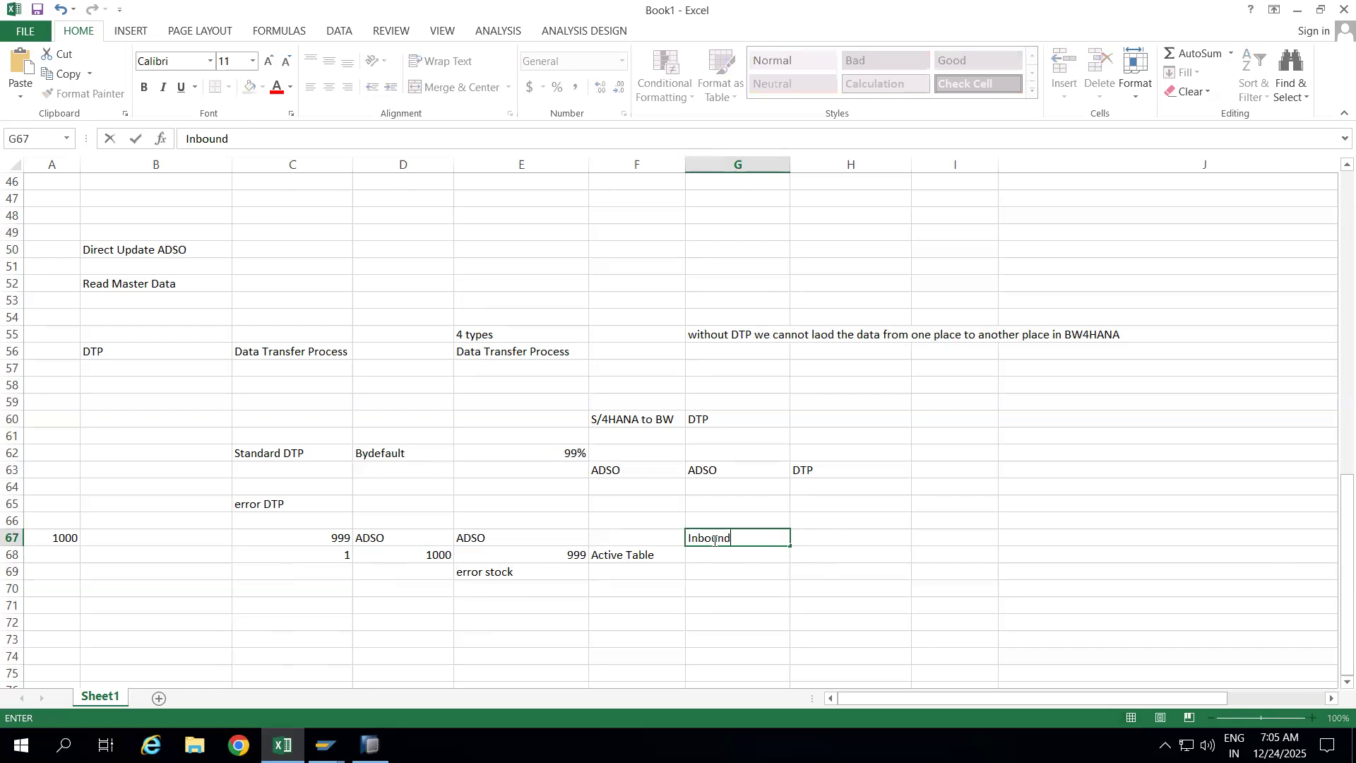
pyautogui.write(' table')
pyautogui.click(713, 567)
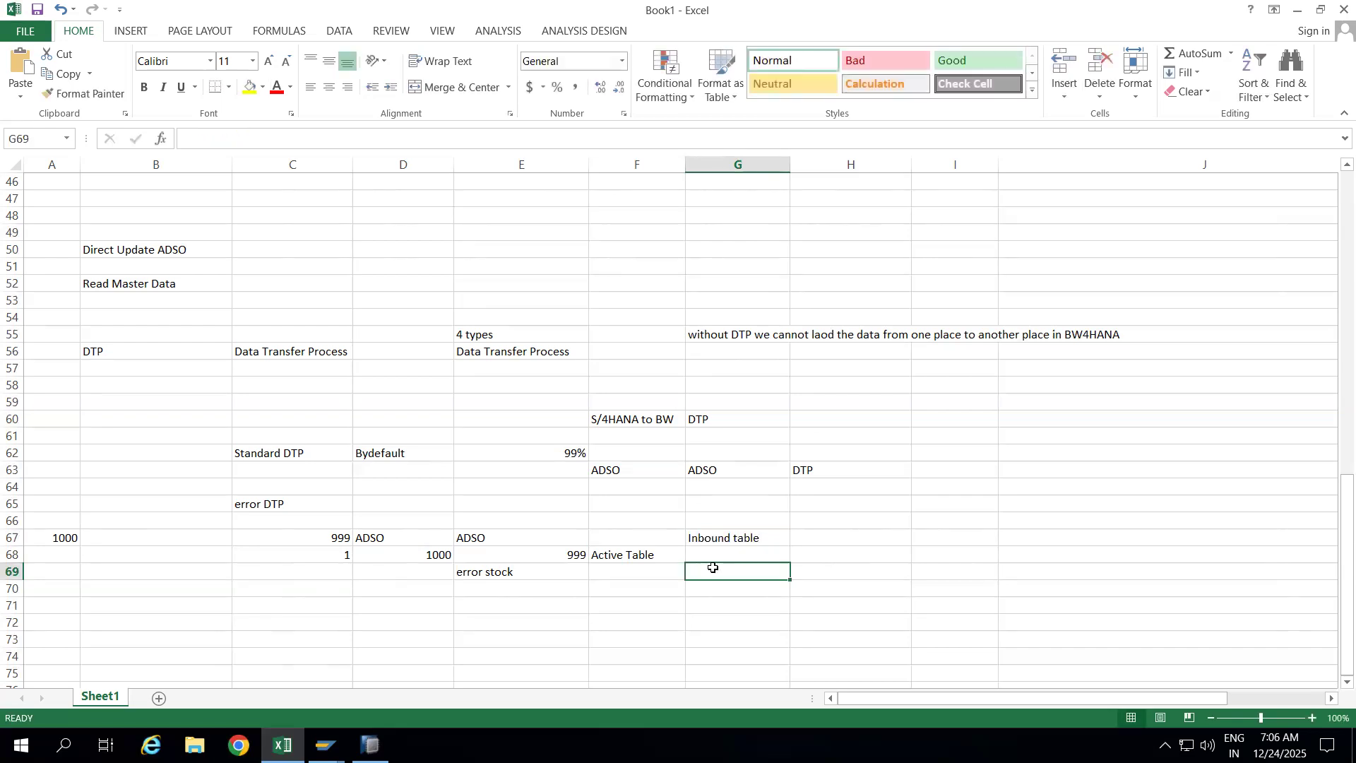
pyautogui.write('Active ')
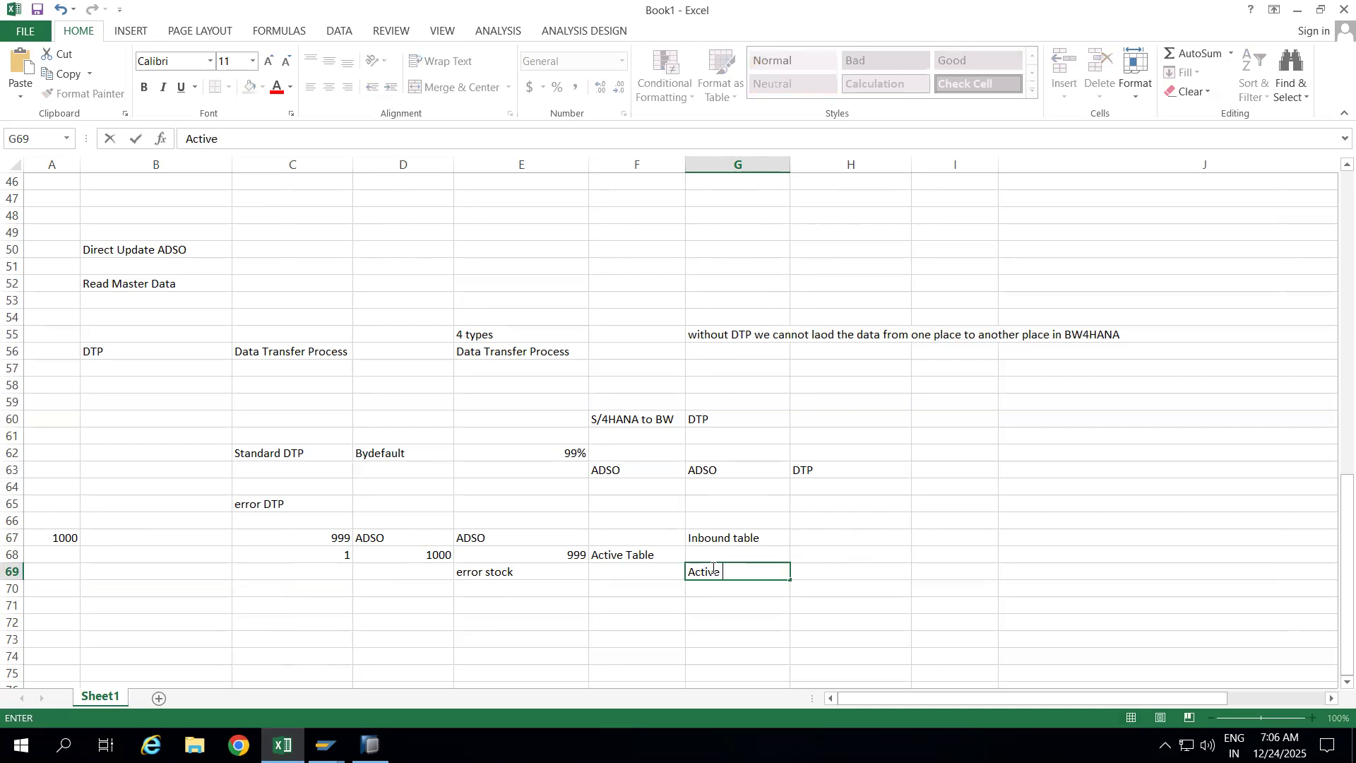
pyautogui.write('Table')
pyautogui.click(505, 572)
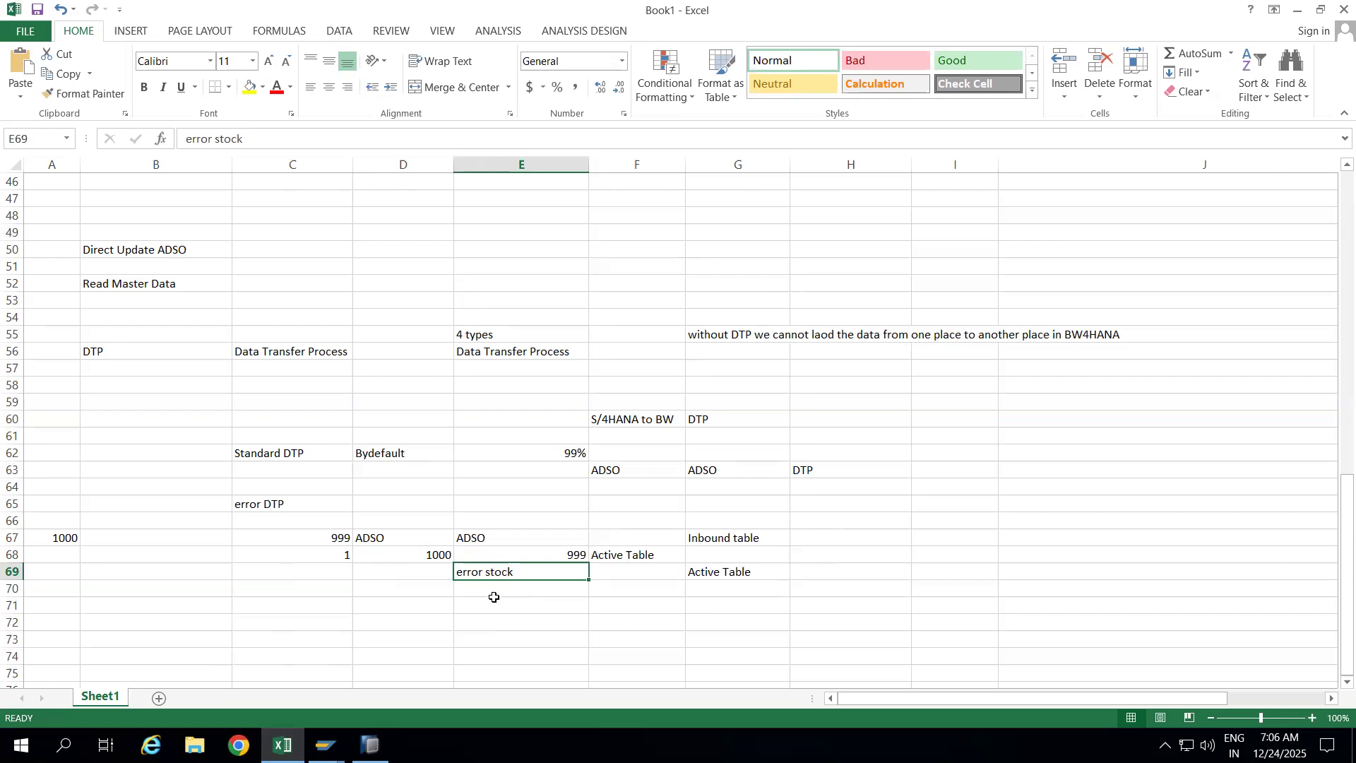
pyautogui.click(609, 572)
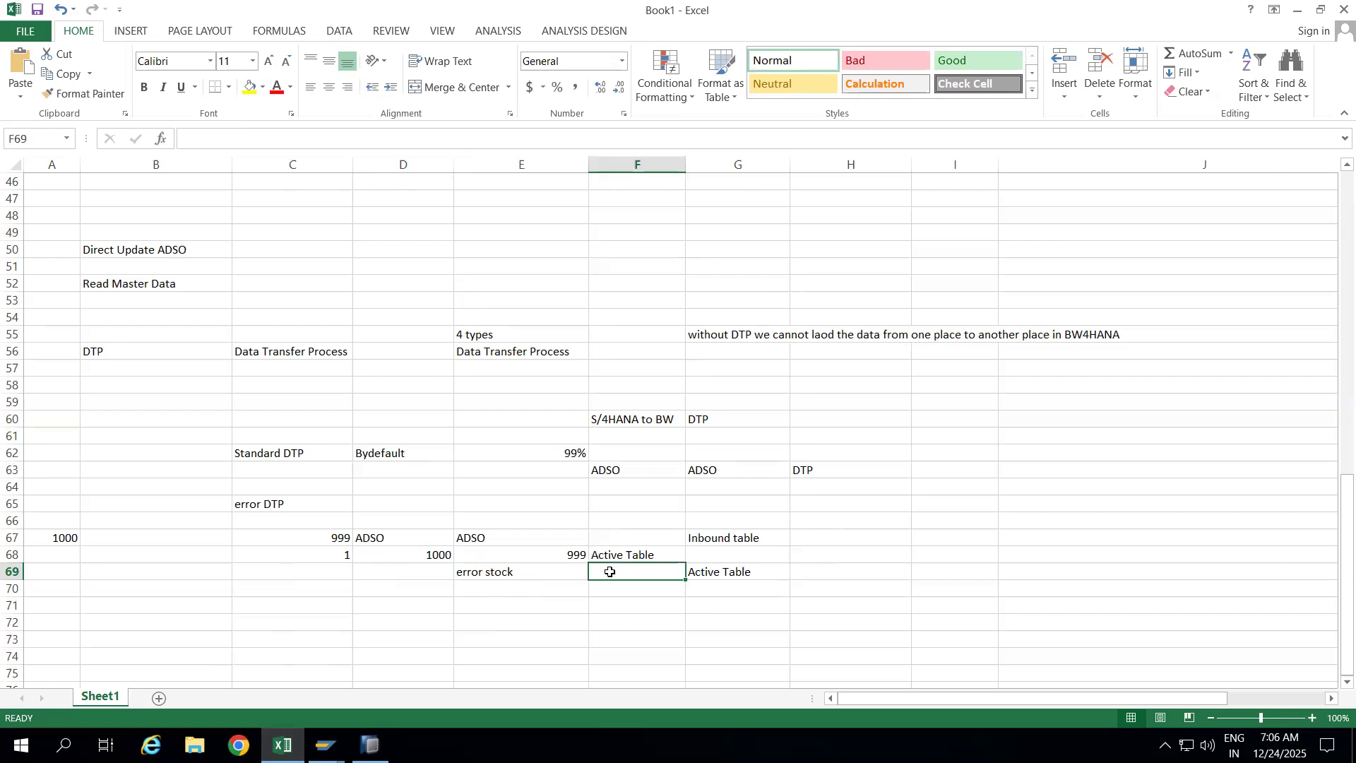
pyautogui.click(497, 570)
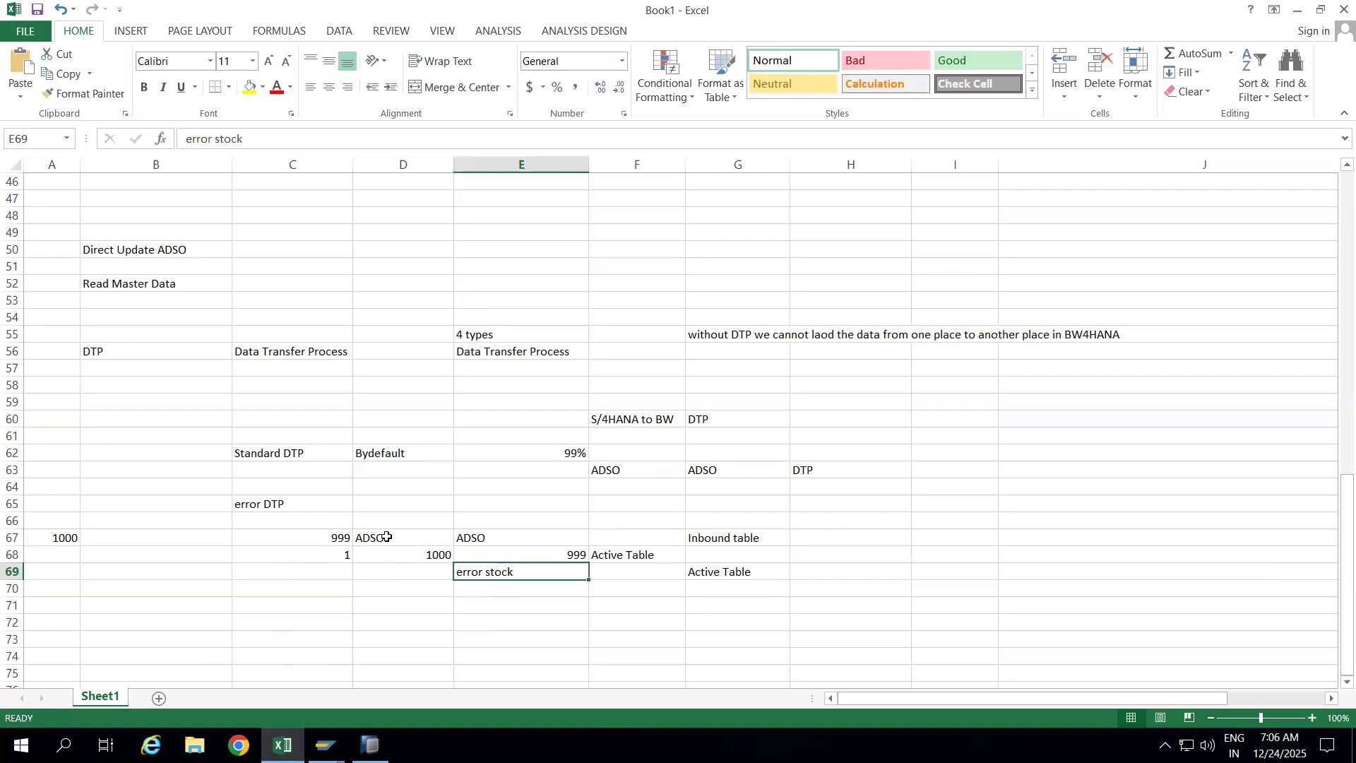
# Step: Clear the figures from A67:C68
pyautogui.moveTo(62, 537); pyautogui.dragTo(315, 557)
pyautogui.press('Delete')
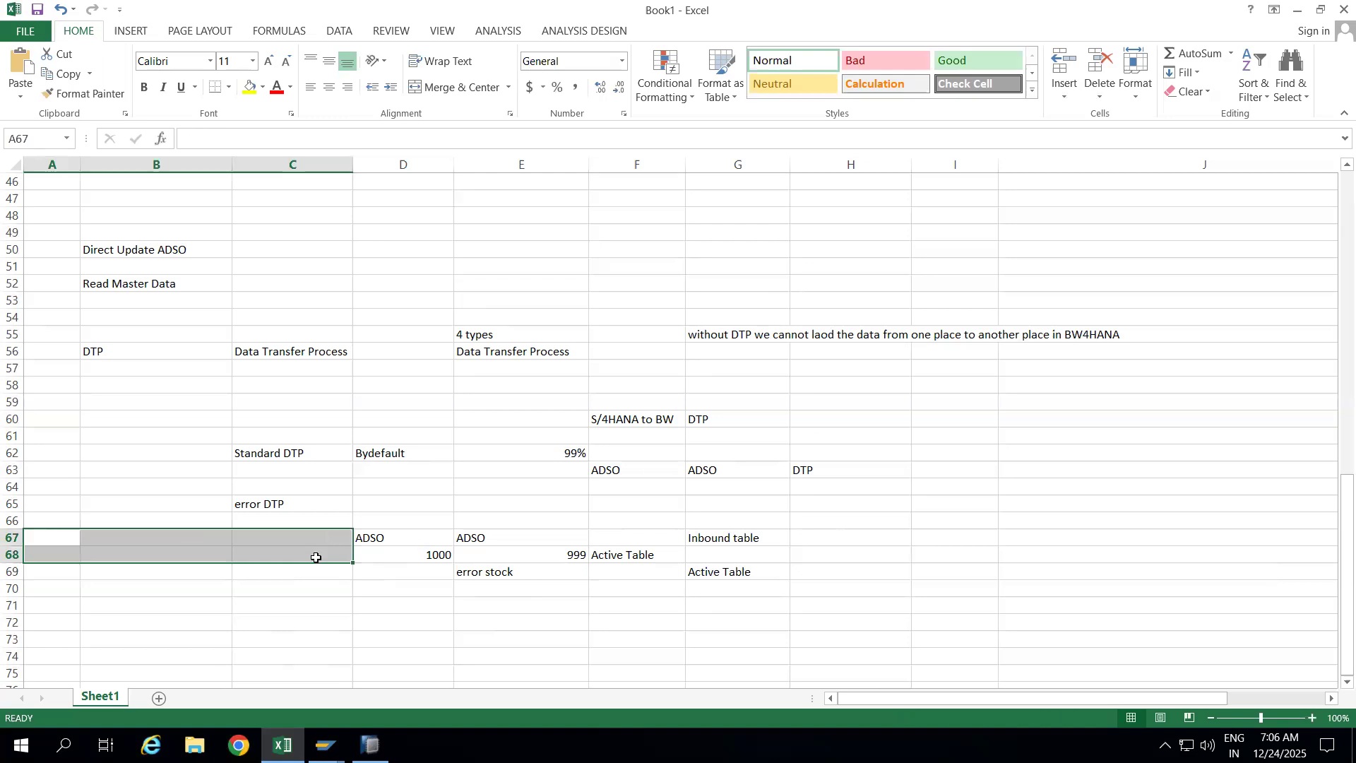
pyautogui.click(543, 553)
pyautogui.click(599, 554)
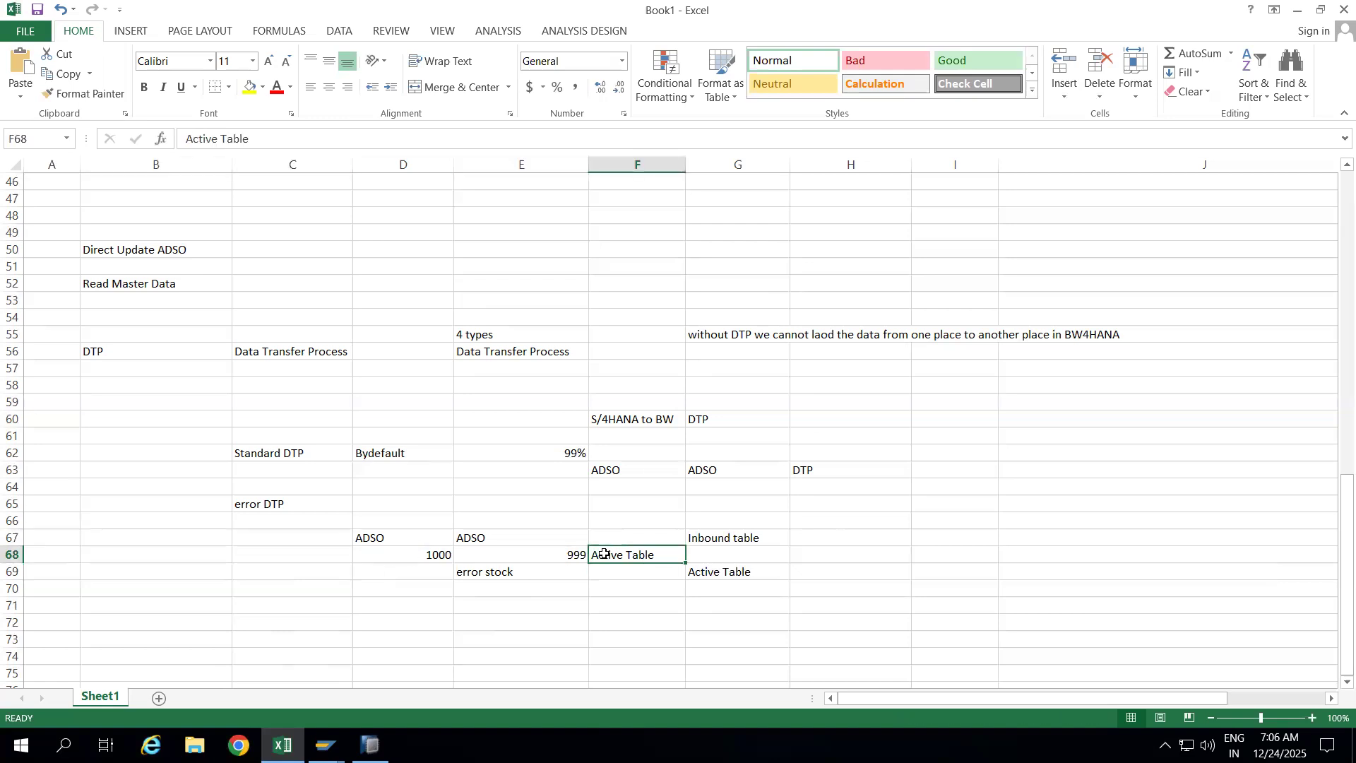
pyautogui.click(549, 554)
pyautogui.click(618, 556)
pyautogui.click(510, 560)
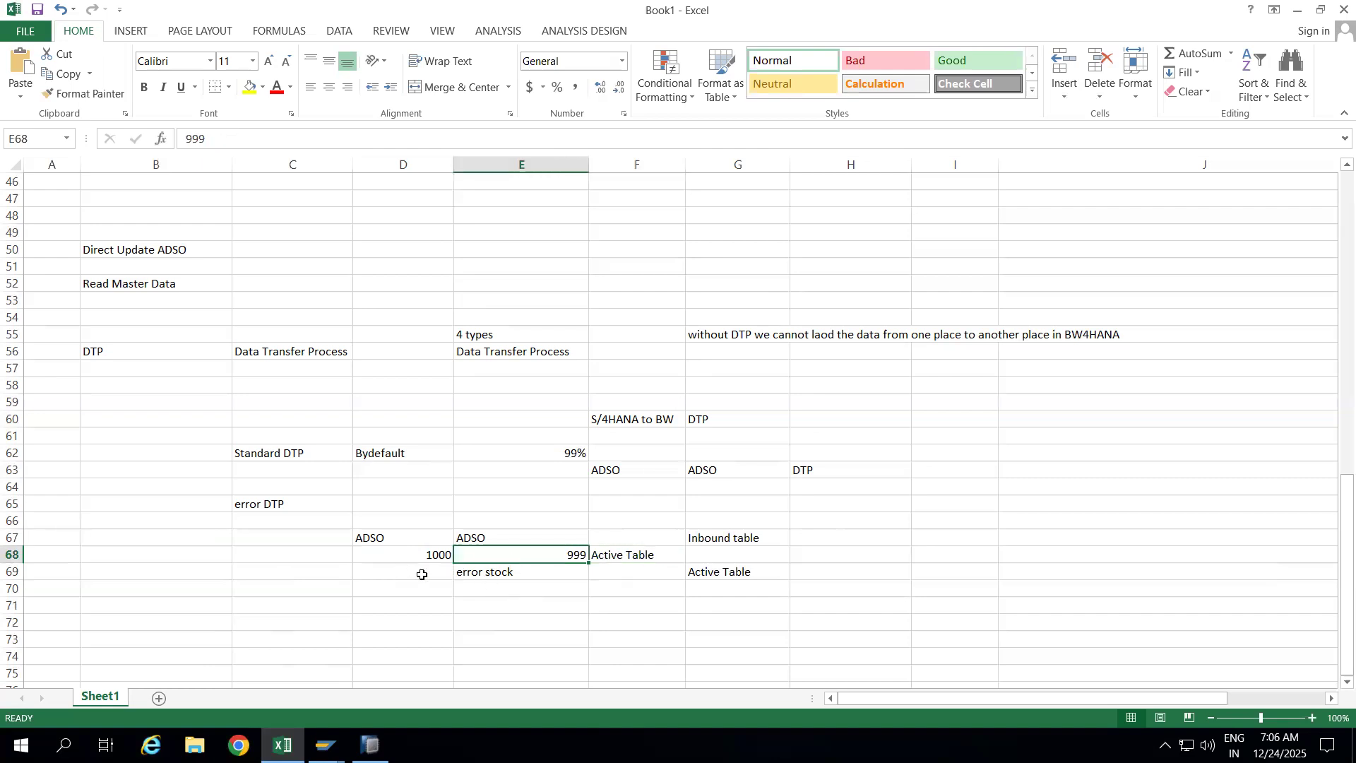
# Step: Enter "error record" in D69 beside the error stock note
pyautogui.click(422, 574)
pyautogui.write('error ')
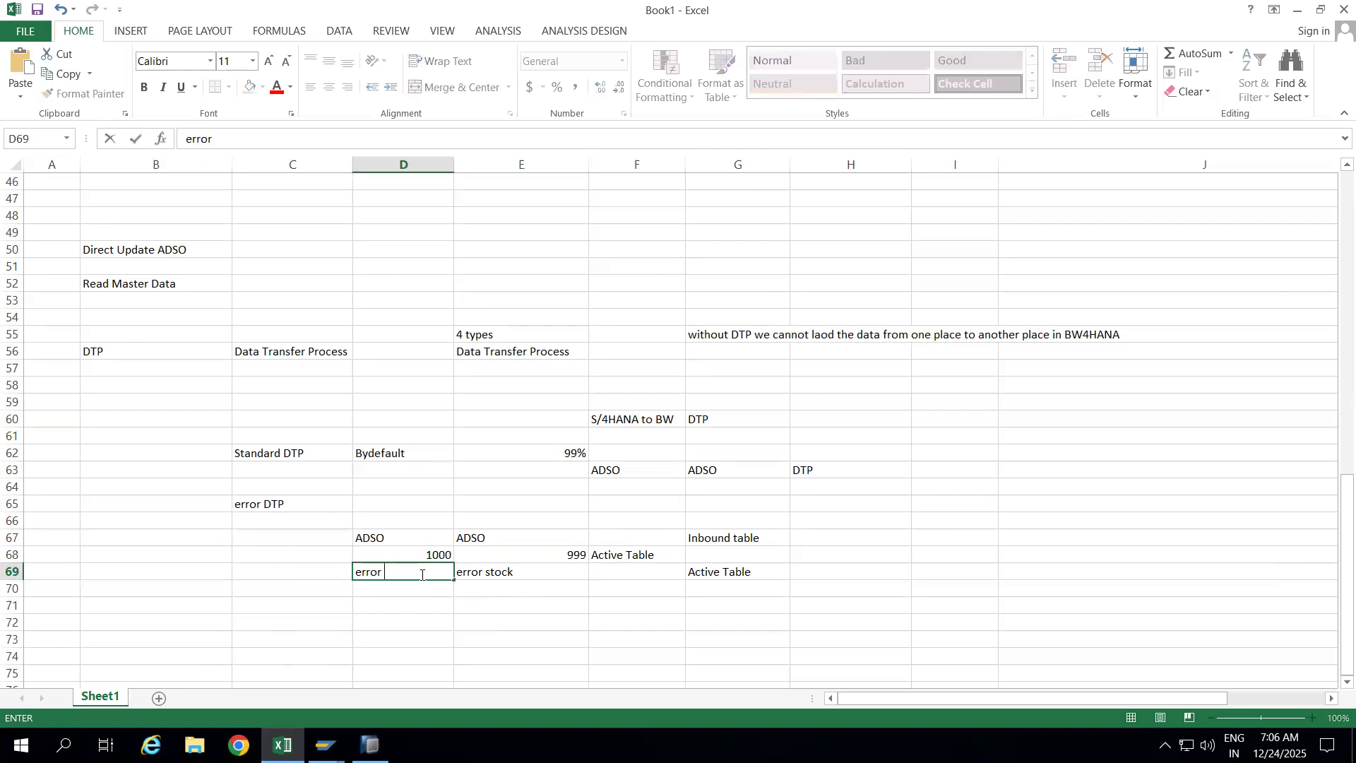
pyautogui.write('record')
pyautogui.click(560, 571)
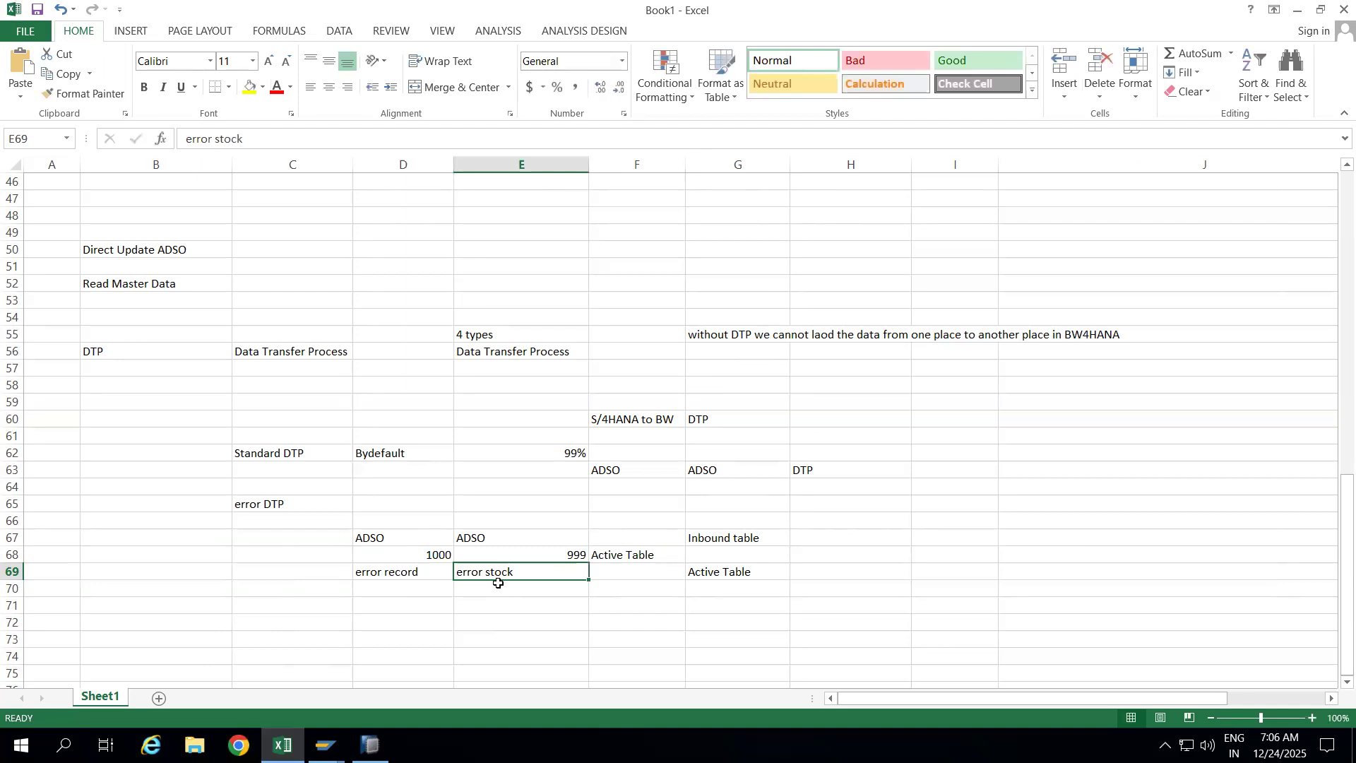
pyautogui.click(277, 505)
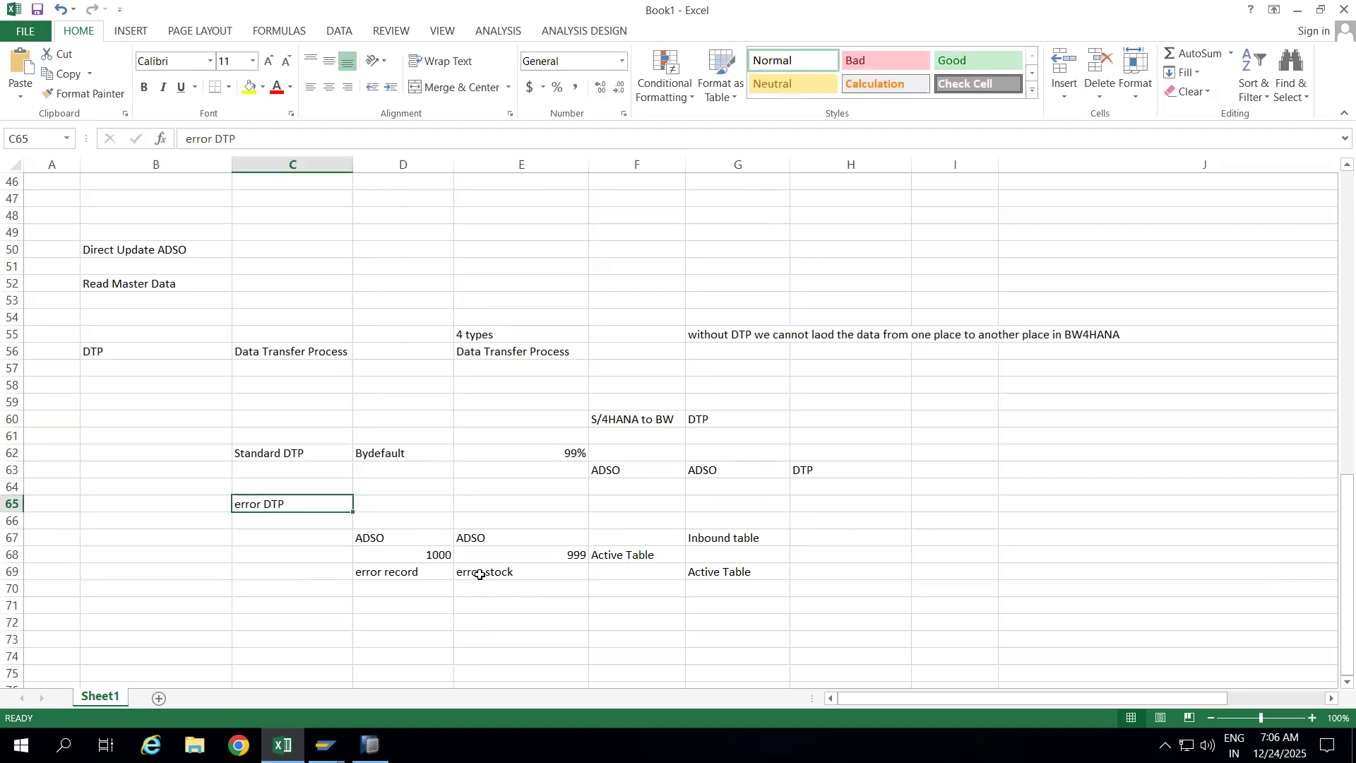
pyautogui.click(509, 574)
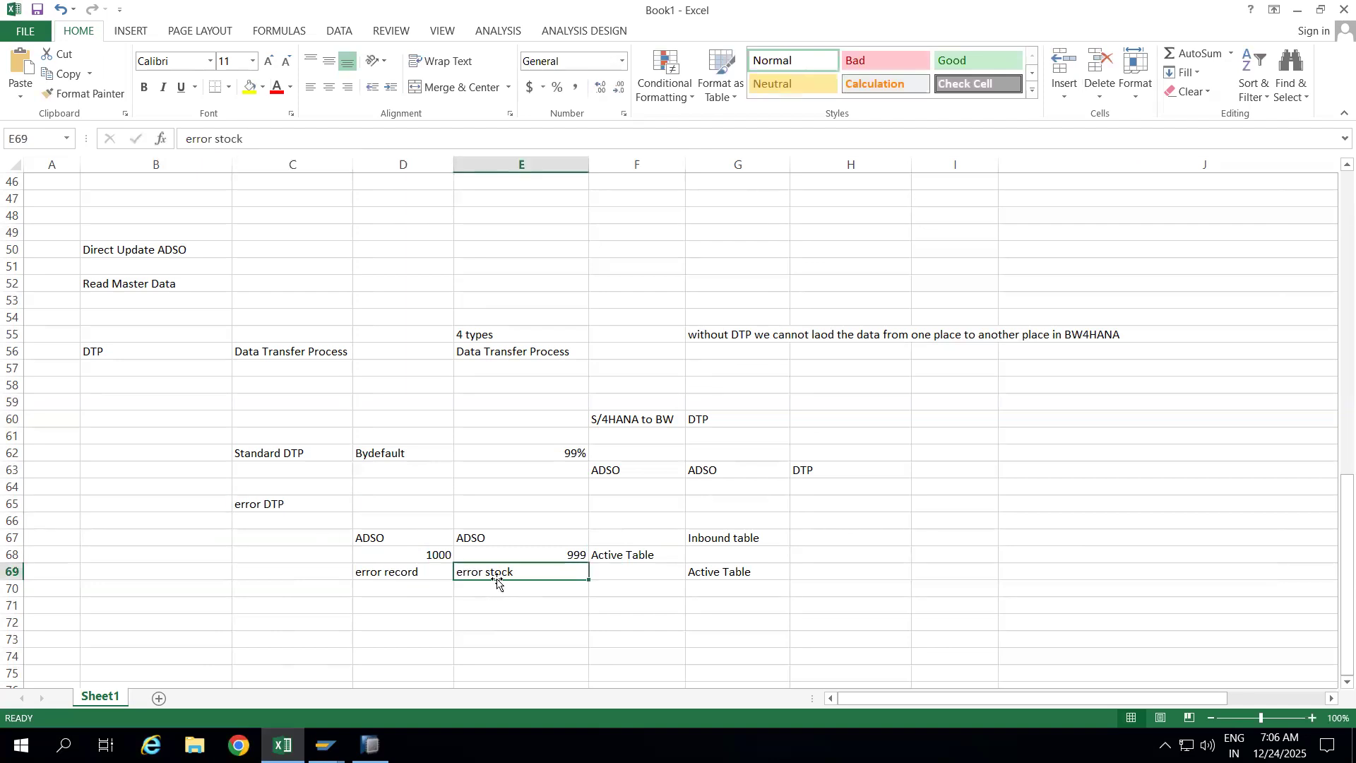
pyautogui.click(286, 507)
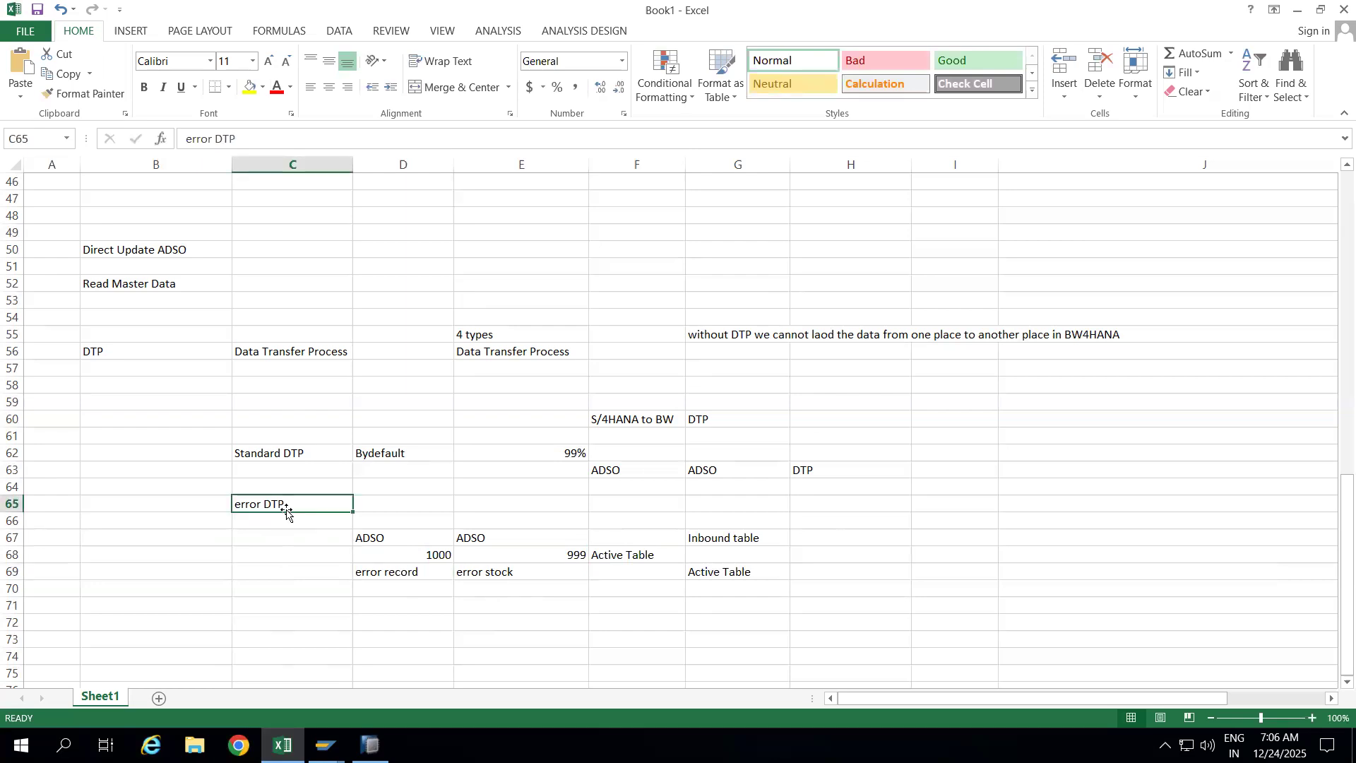
pyautogui.click(305, 455)
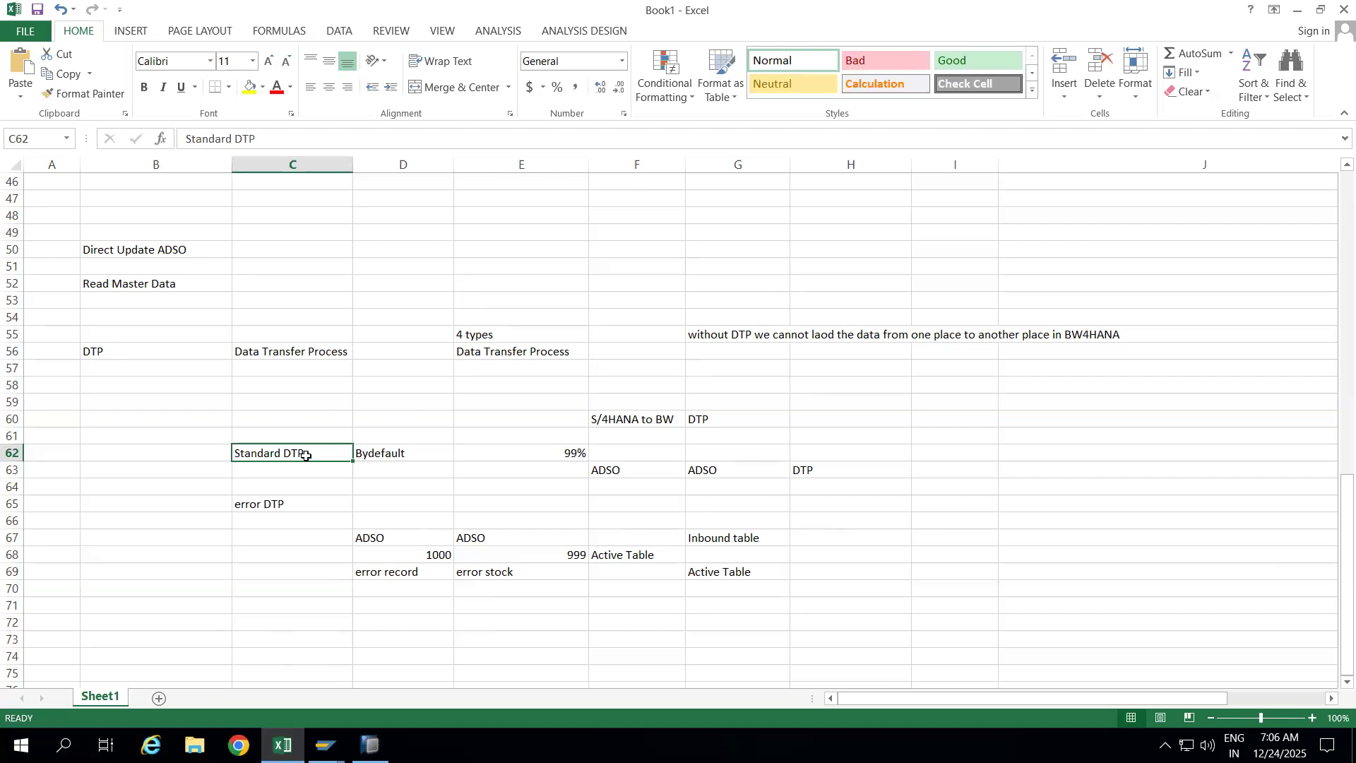
pyautogui.click(299, 504)
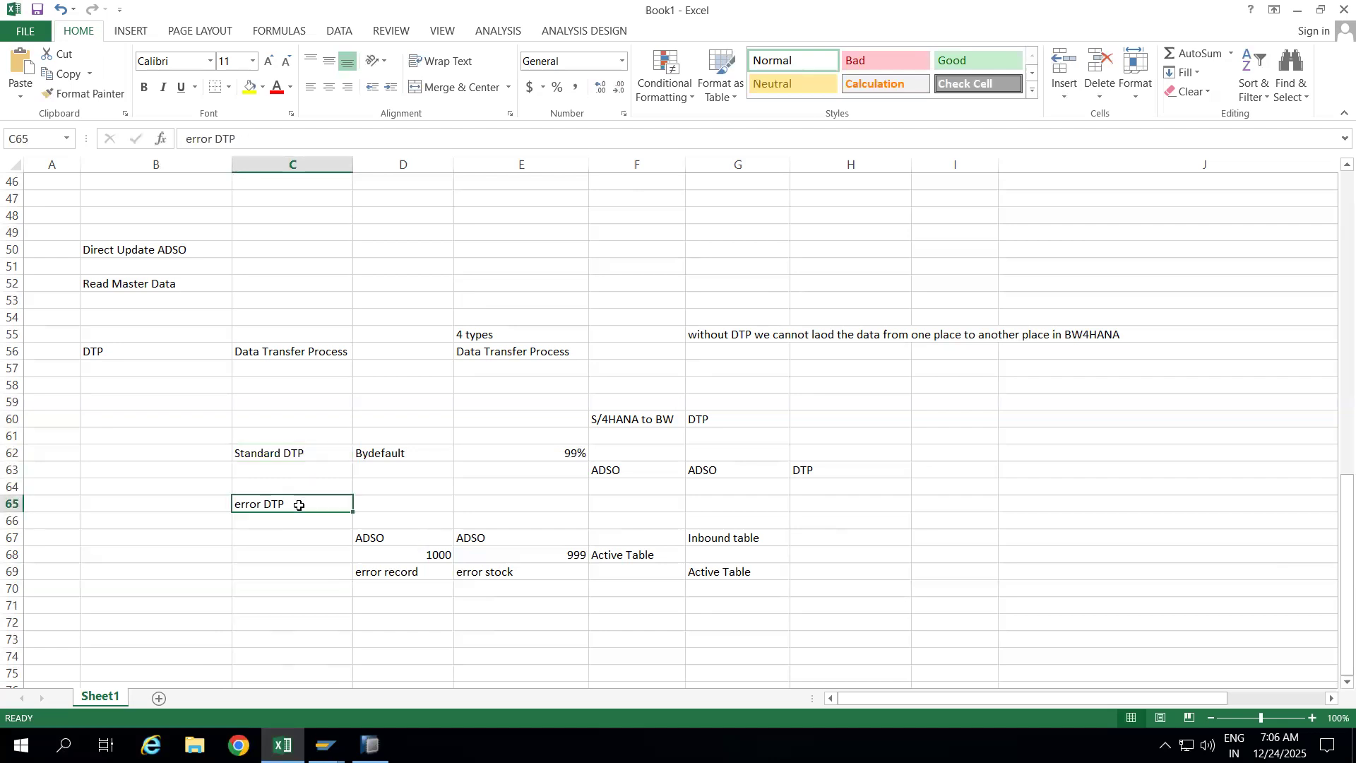
# Step: Add the third DTP type by entering "Real Time DTP" in C68
pyautogui.click(278, 555)
pyautogui.write('Real Time DTP')
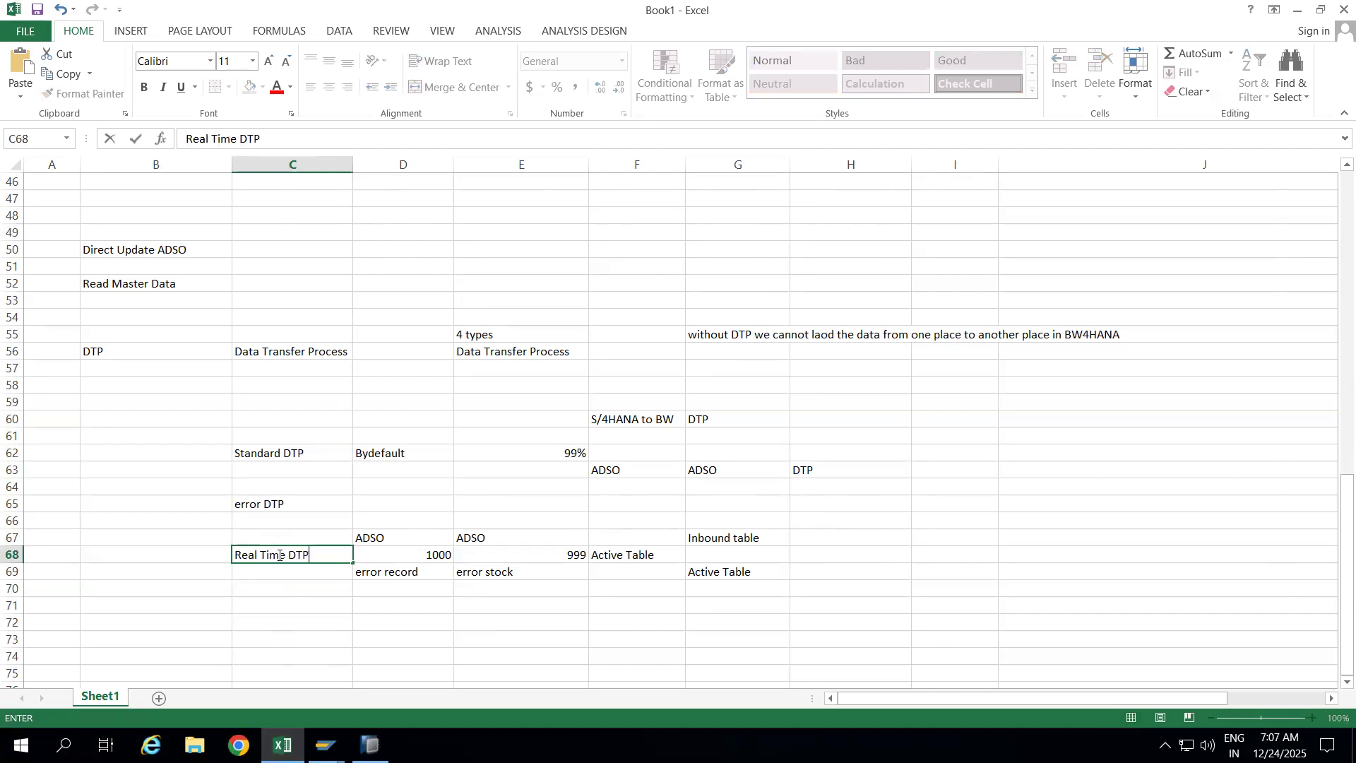
pyautogui.click(267, 589)
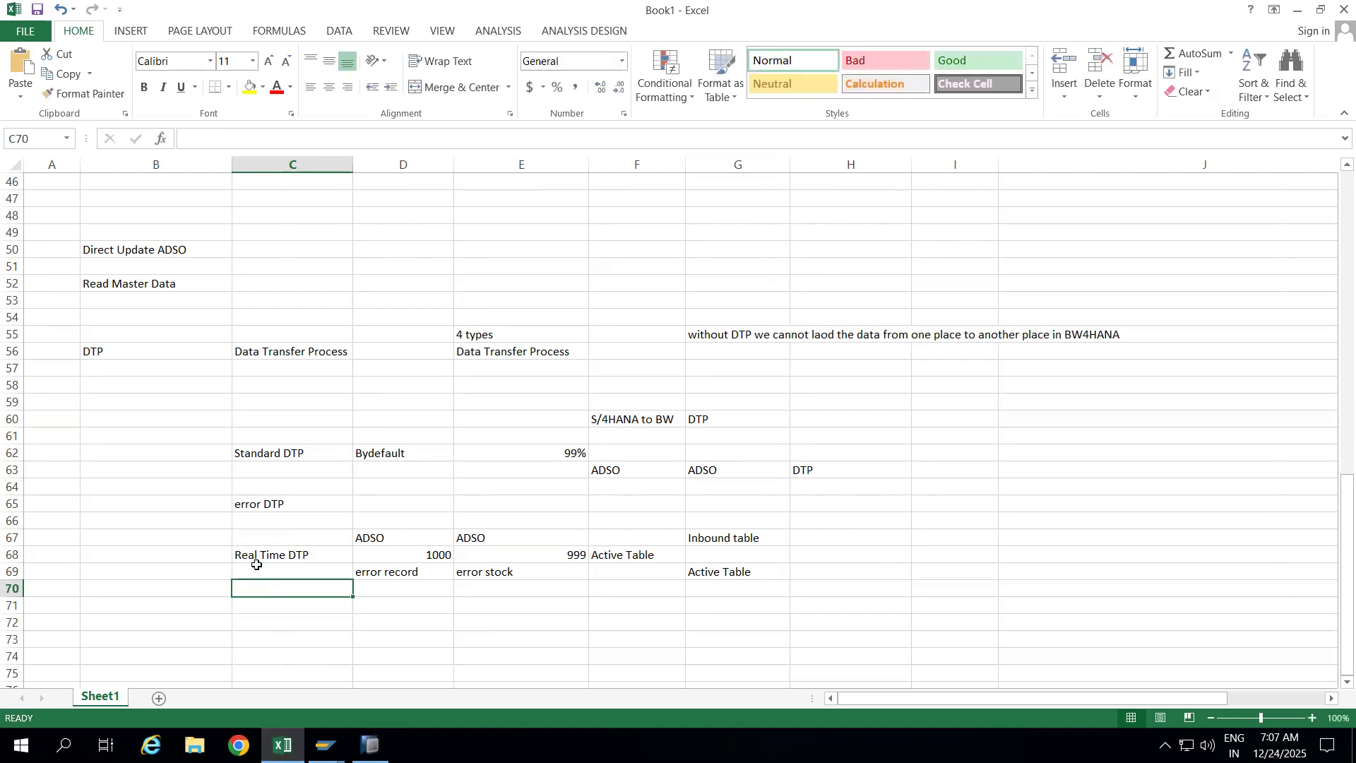
pyautogui.click(246, 605)
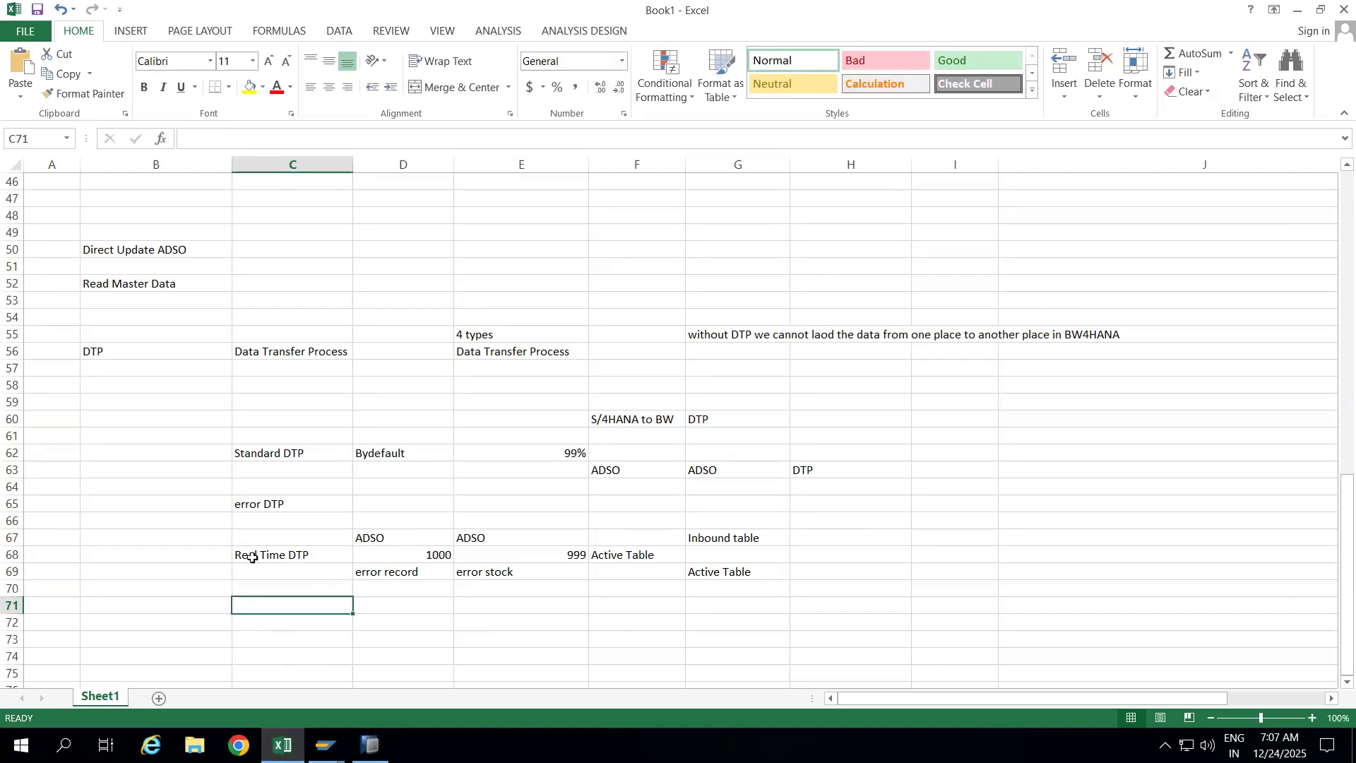
# Step: Enter "24 hours" in B68 beside the Real Time DTP entry
pyautogui.click(181, 554)
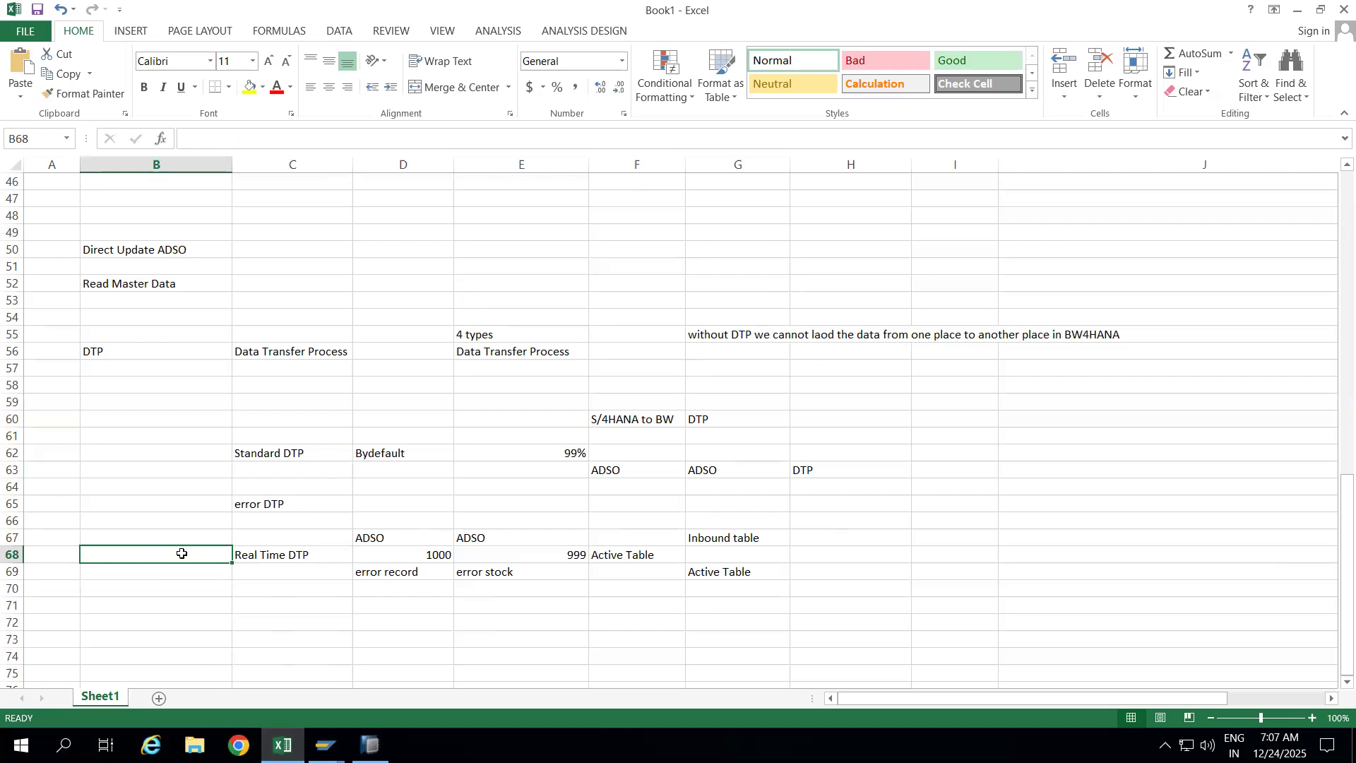
pyautogui.write('24 hoy')
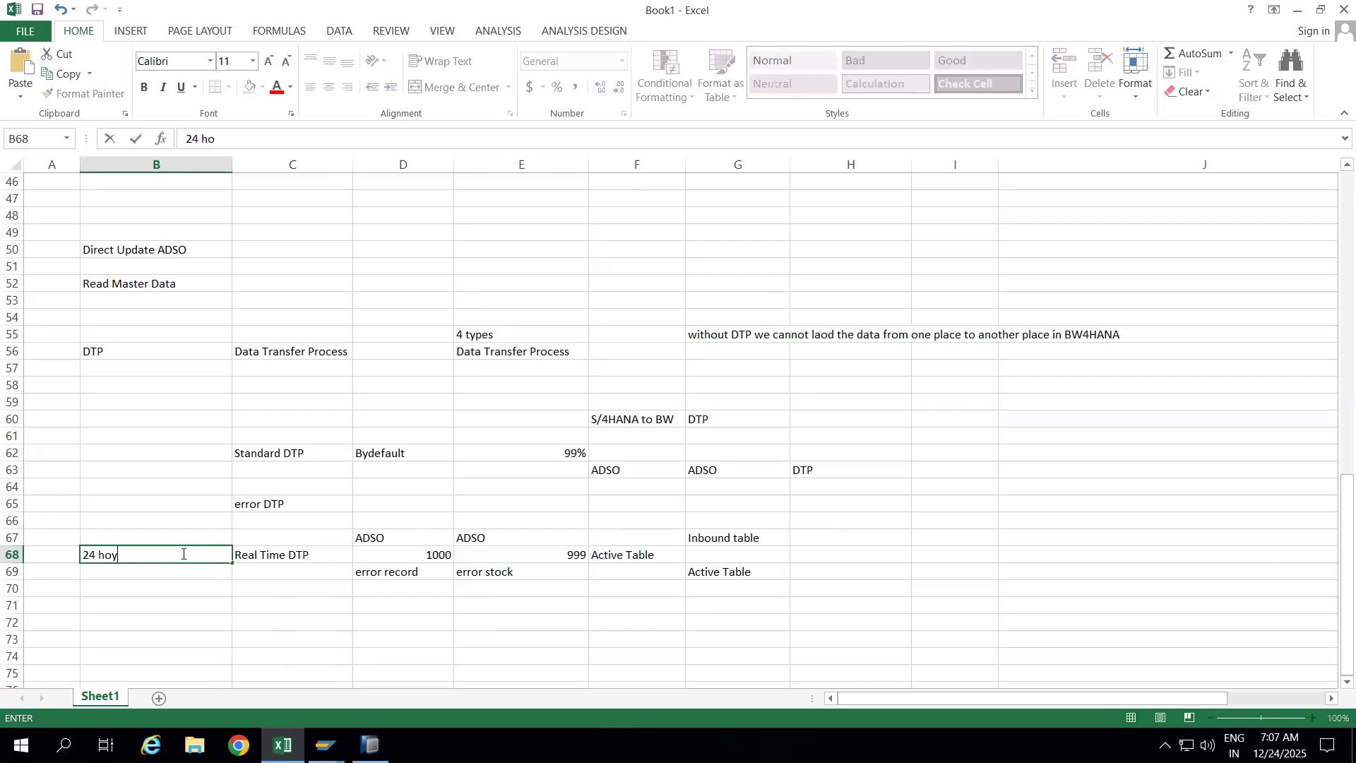
pyautogui.press('BackSpace')
pyautogui.write('urs')
pyautogui.click(124, 578)
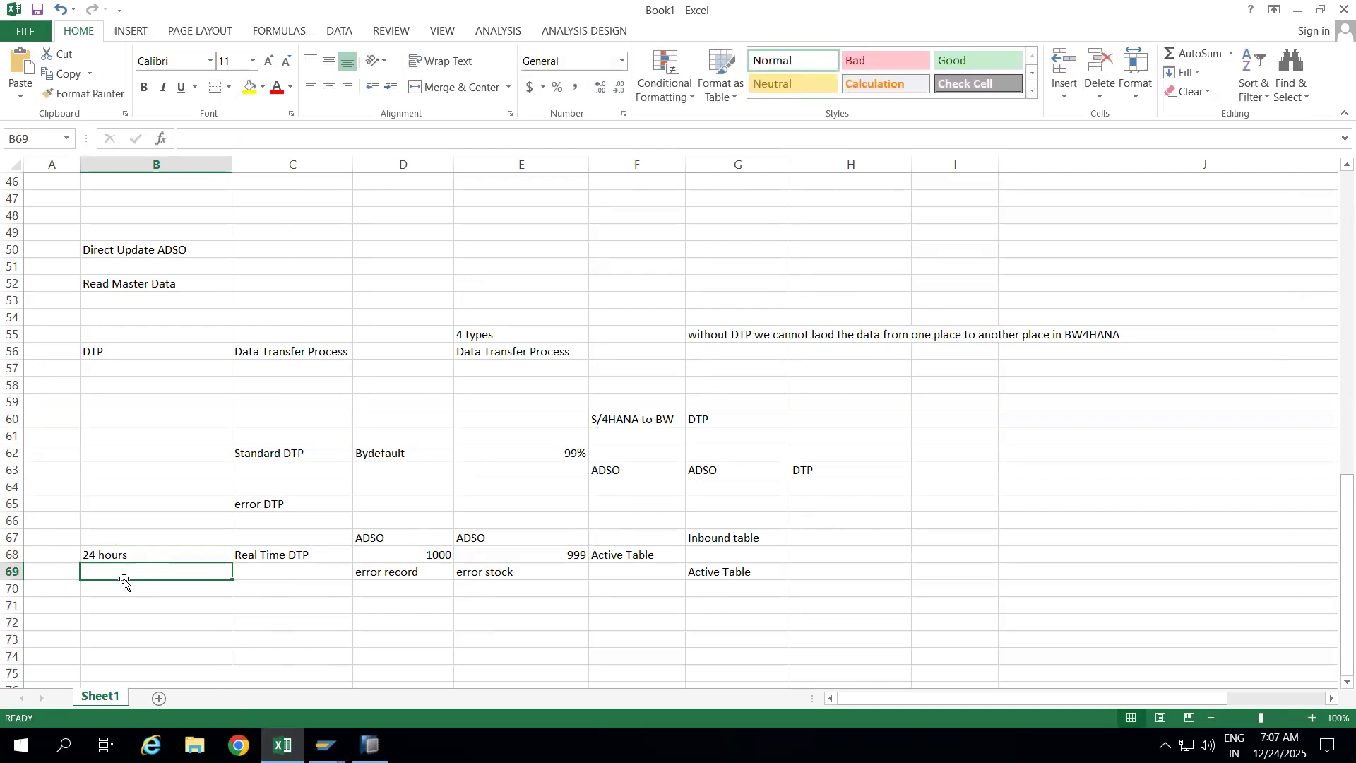
# Step: Enter "Real Time Reporting" in B66, two rows above the 24 hours note
pyautogui.scroll(-1, 1331, 689)
pyautogui.click(1346, 682)
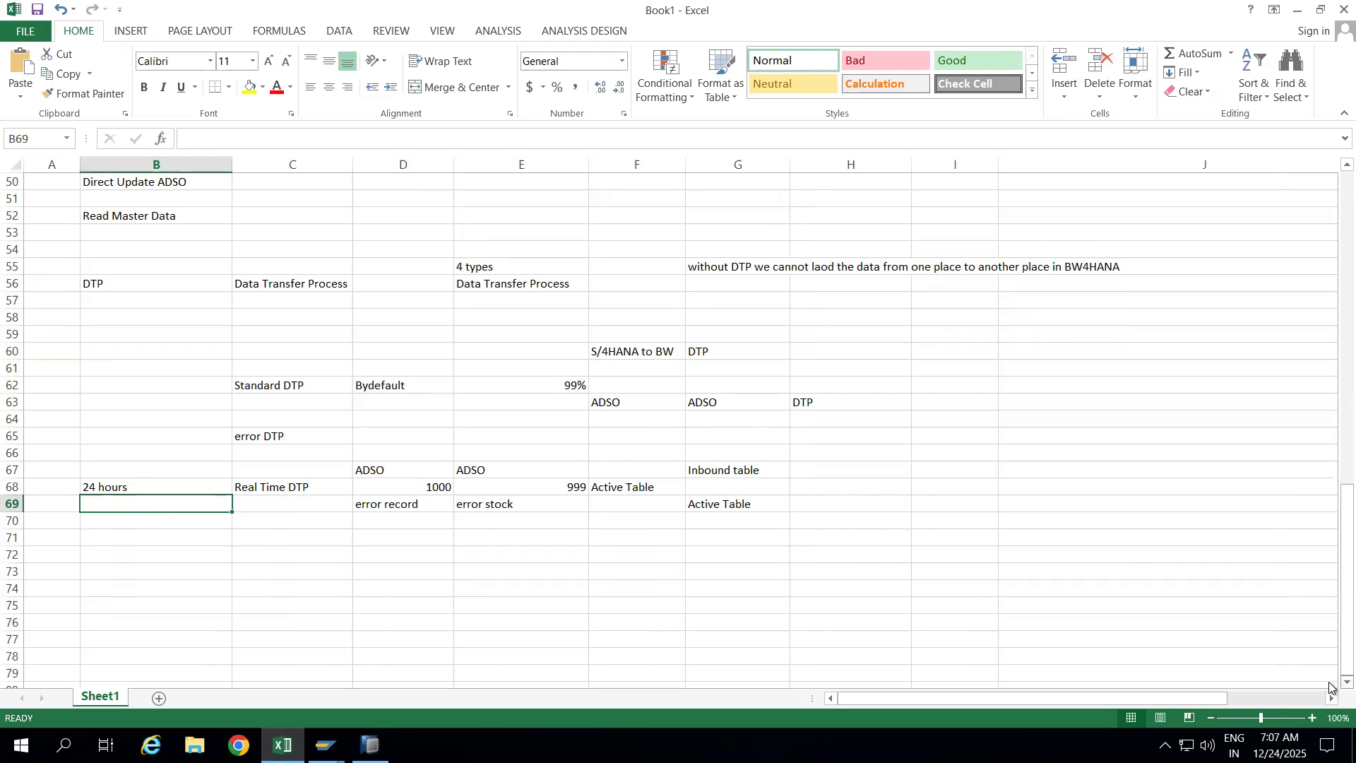
pyautogui.click(101, 530)
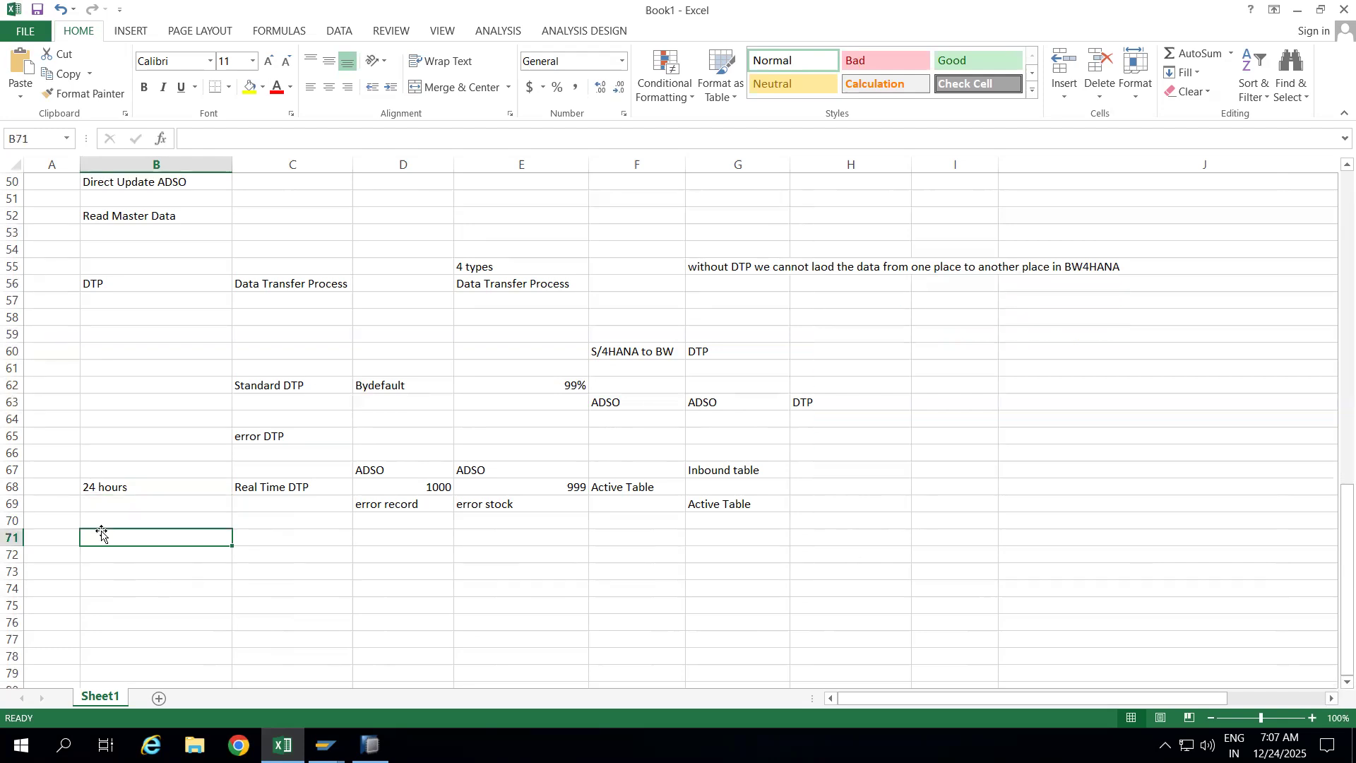
pyautogui.click(92, 505)
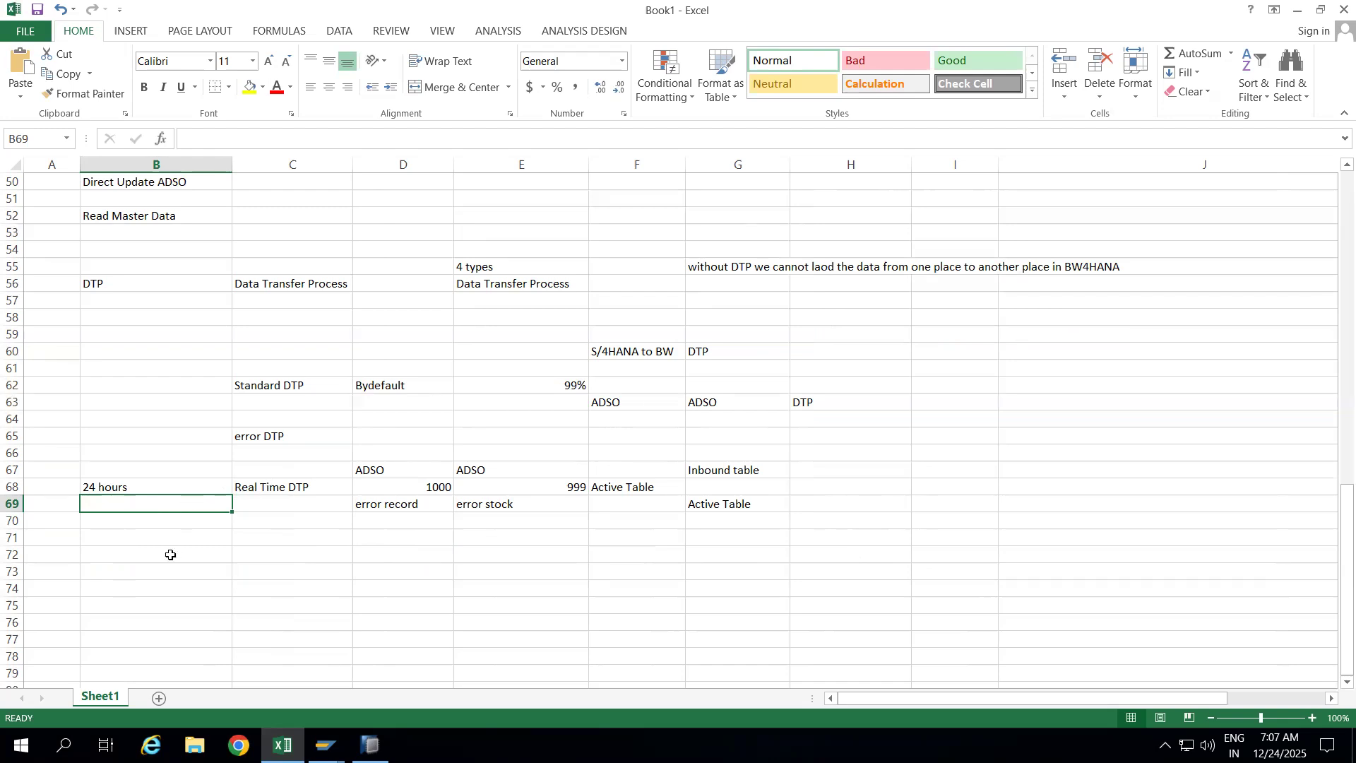
pyautogui.click(113, 453)
pyautogui.write('Real')
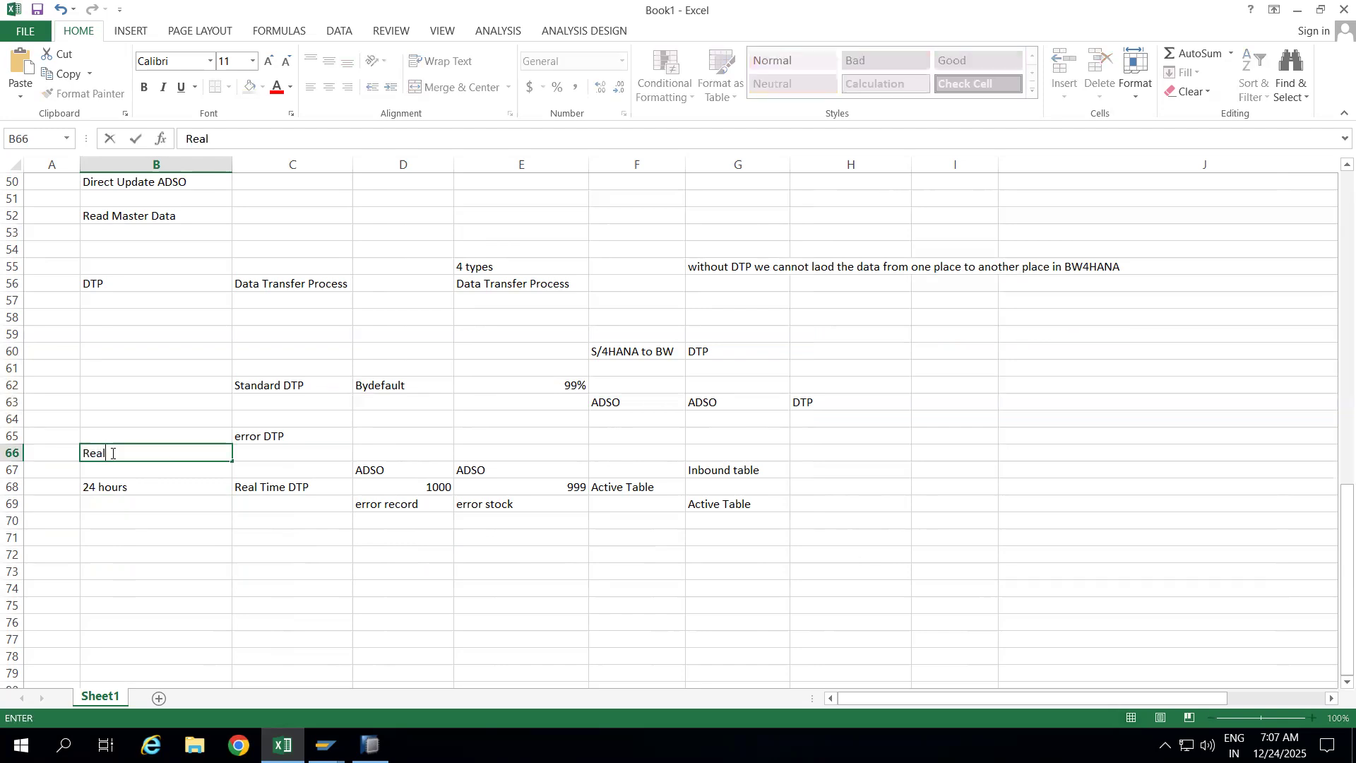
pyautogui.write(' Time Reporting')
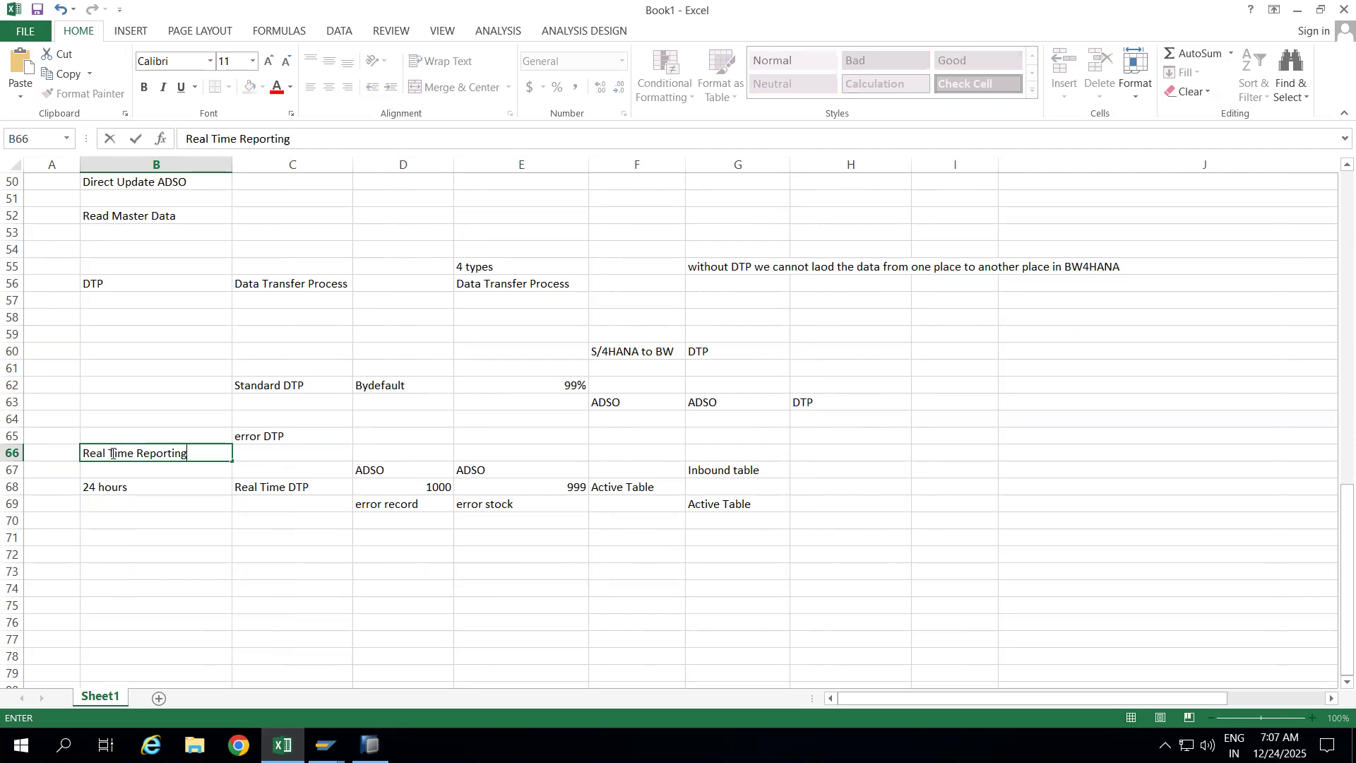
pyautogui.click(108, 555)
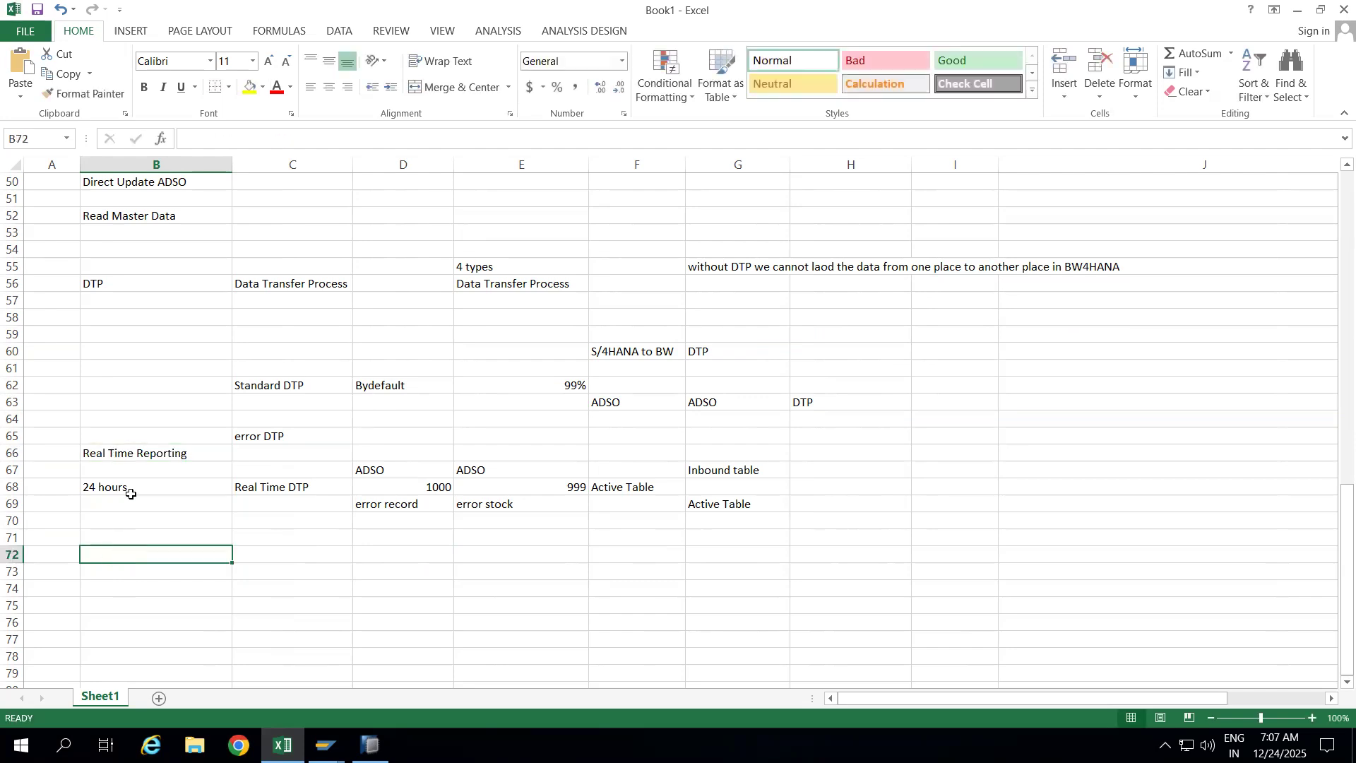
pyautogui.click(114, 525)
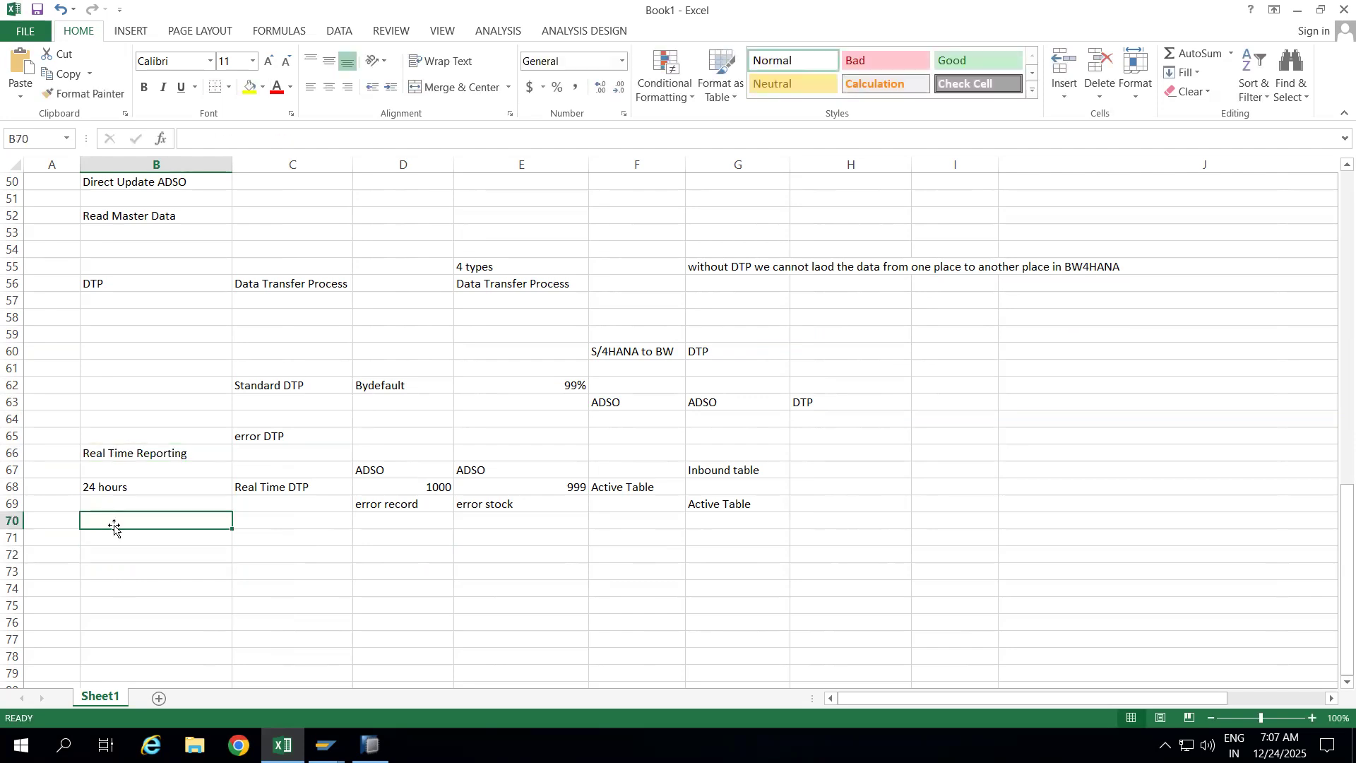
pyautogui.click(119, 454)
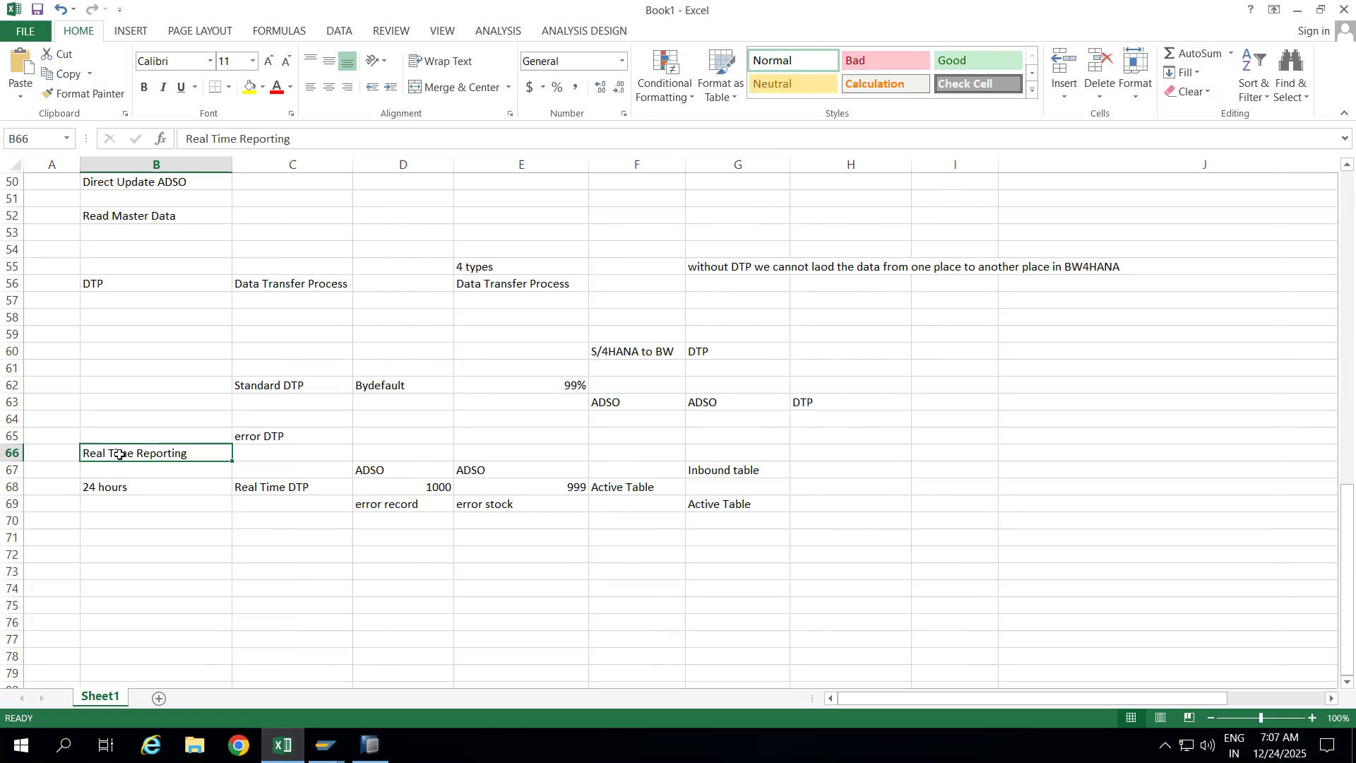
pyautogui.click(108, 526)
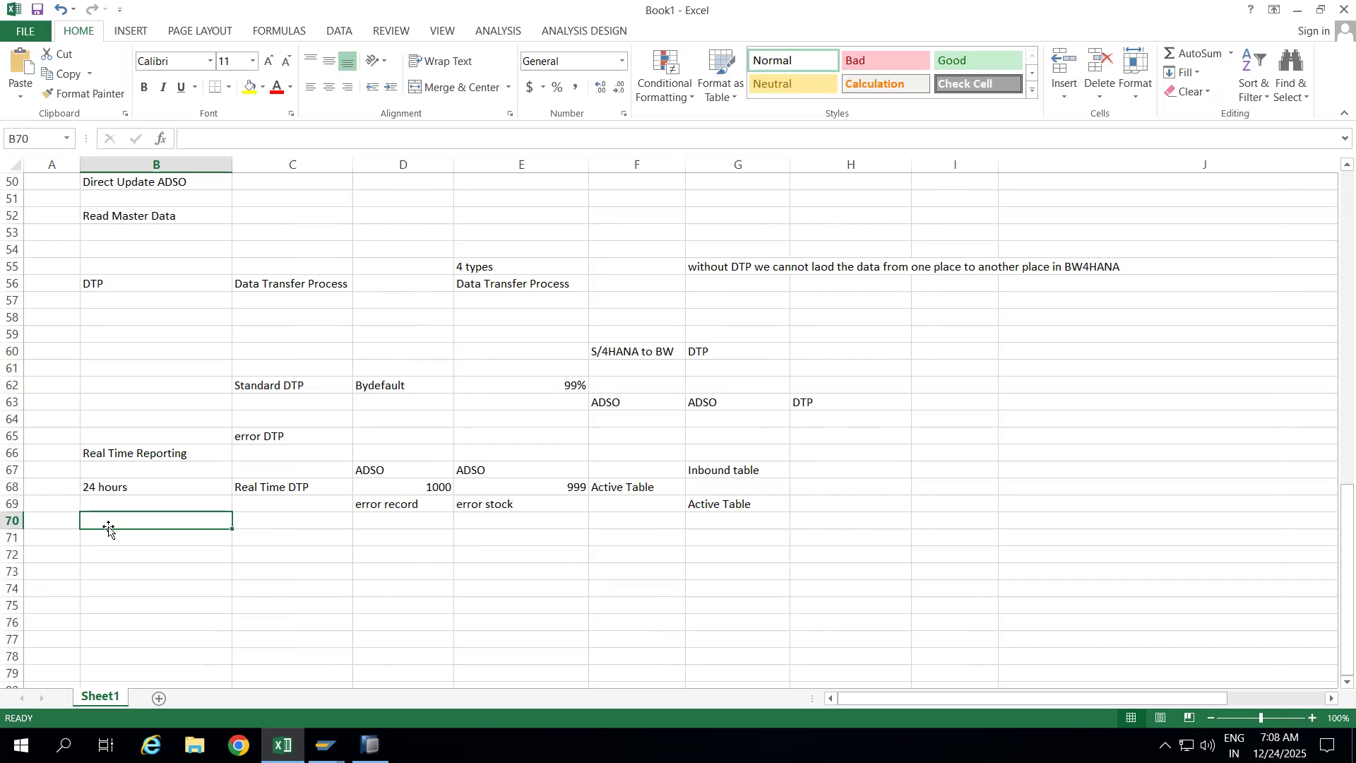
pyautogui.click(101, 501)
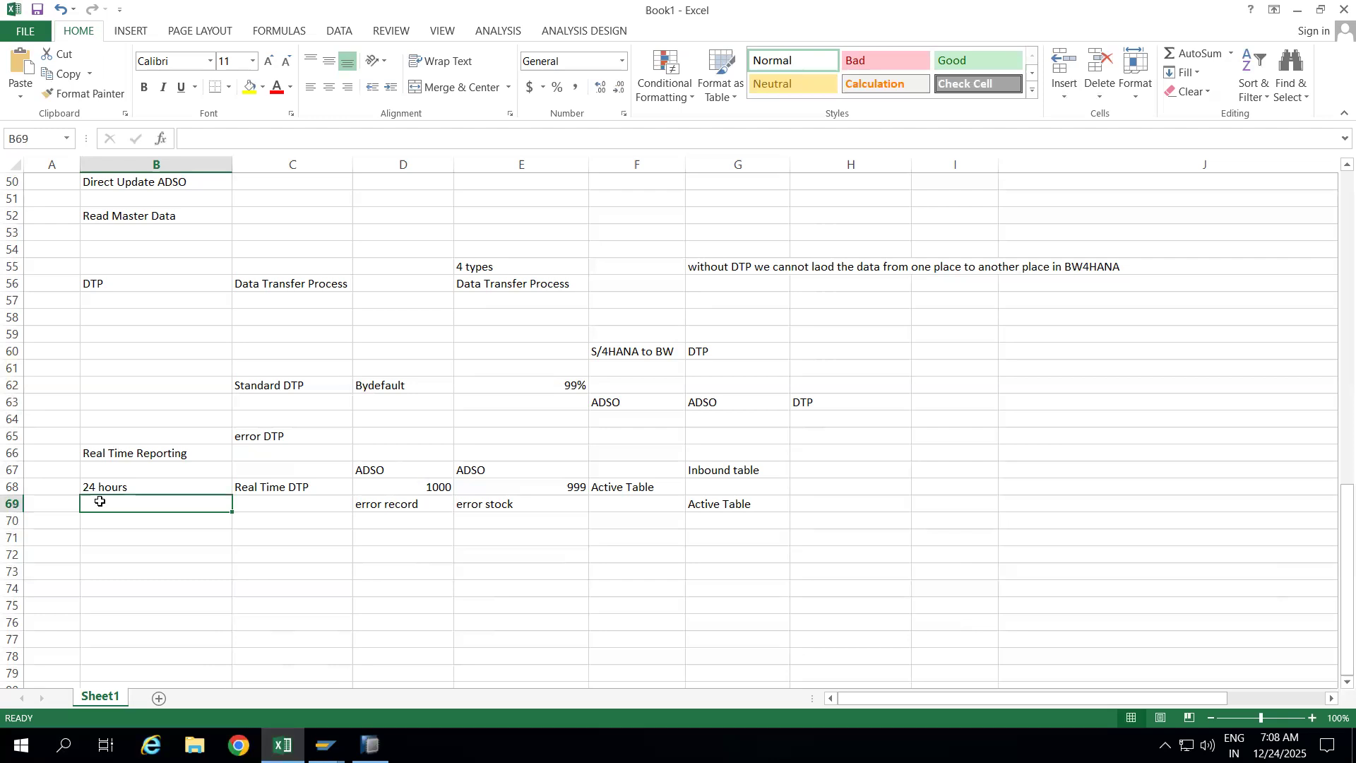
pyautogui.click(106, 458)
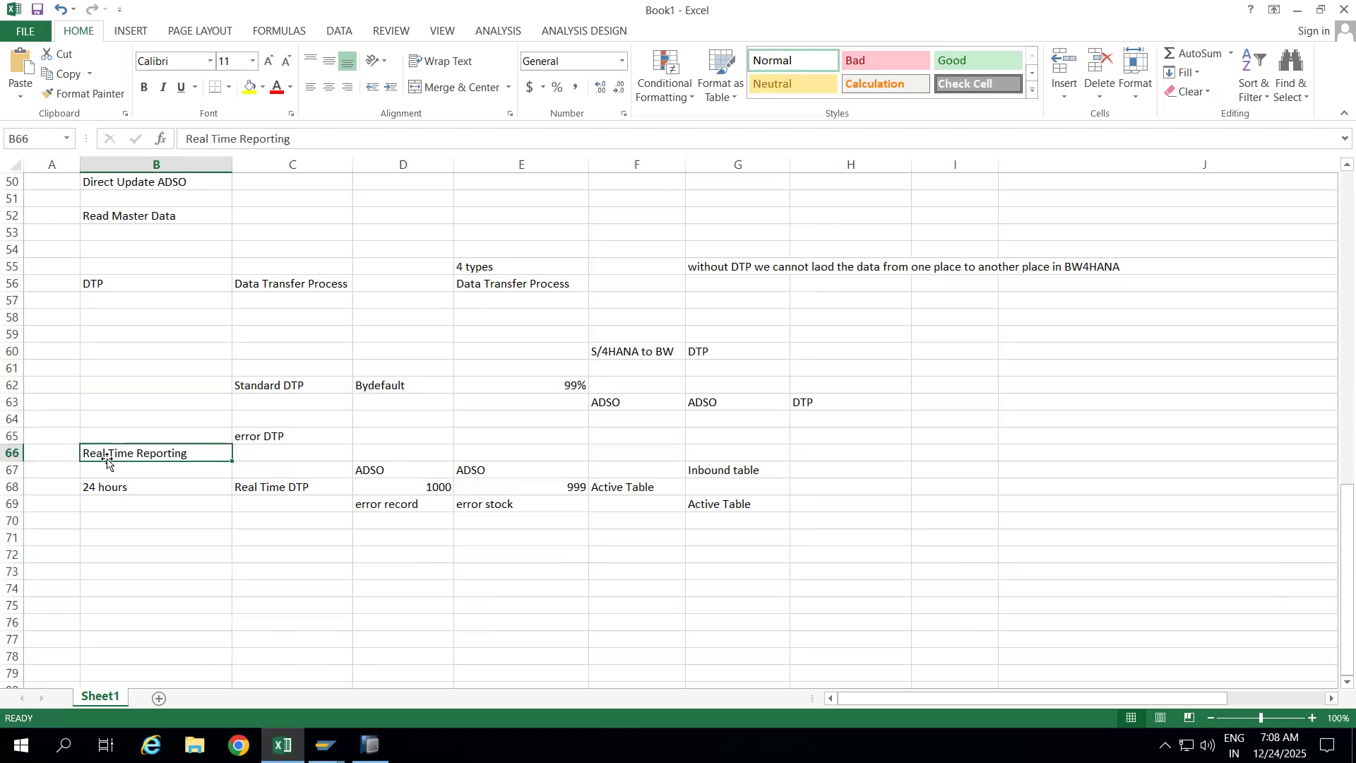
pyautogui.click(103, 502)
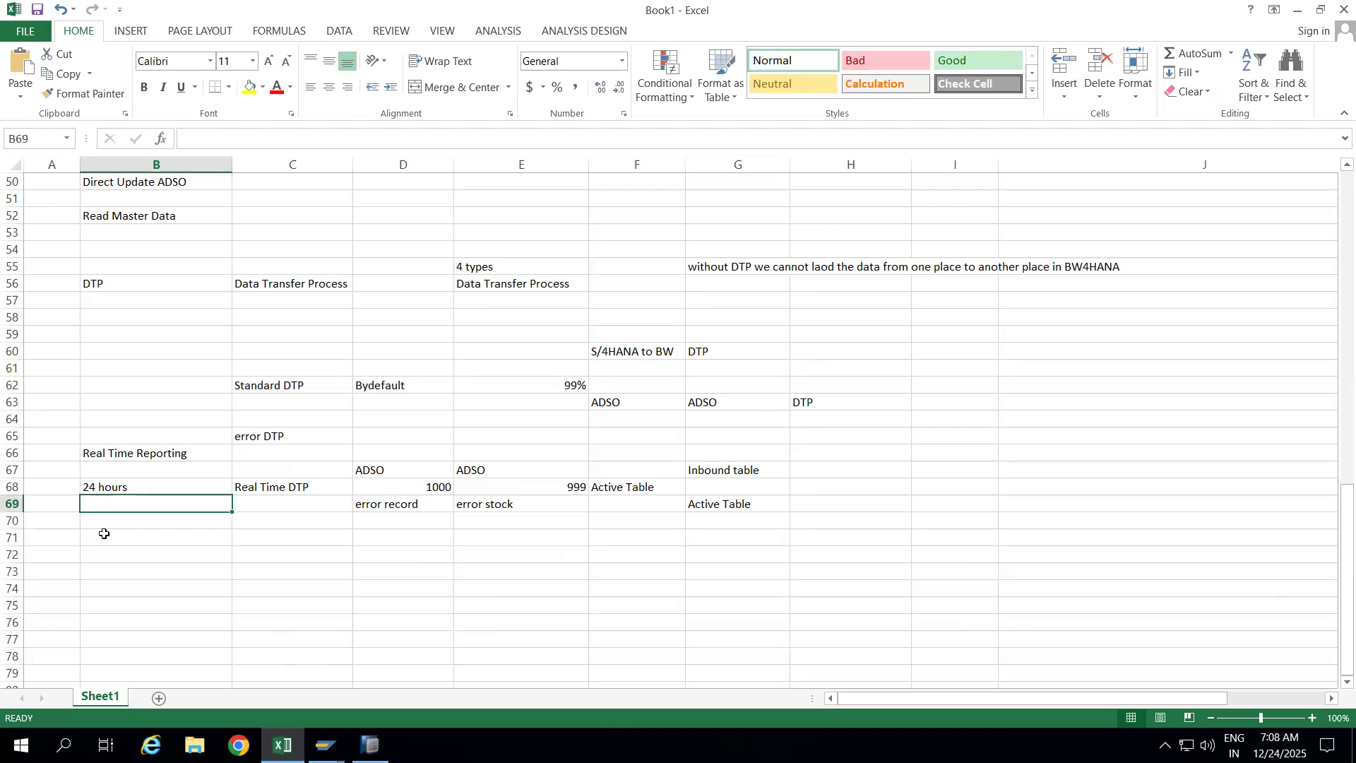
# Step: Enter "Operational data Provisiong" in B67 under the Real Time Reporting note
pyautogui.click(108, 472)
pyautogui.write('ODP')
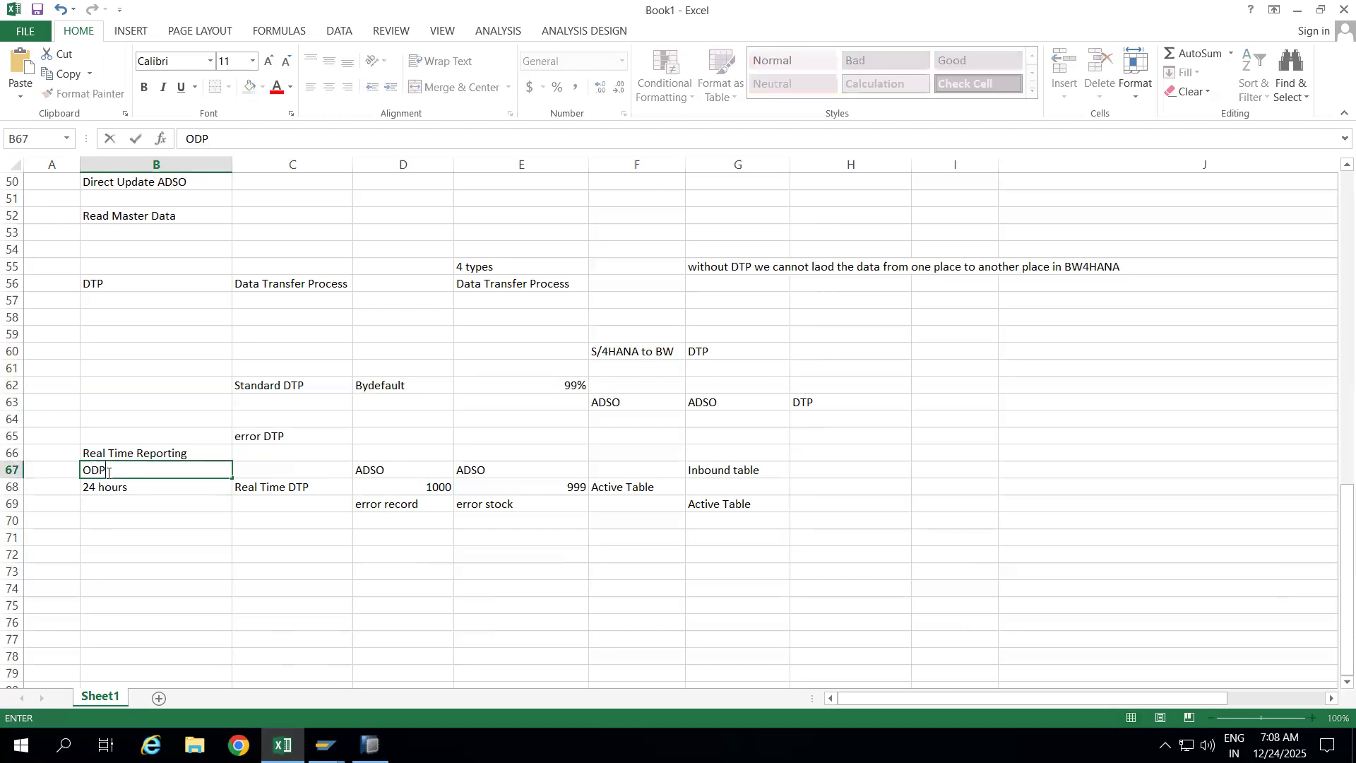
pyautogui.press('BackSpace')
pyautogui.press('BackSpace')
pyautogui.press('BackSpace')
pyautogui.write('Operationa')
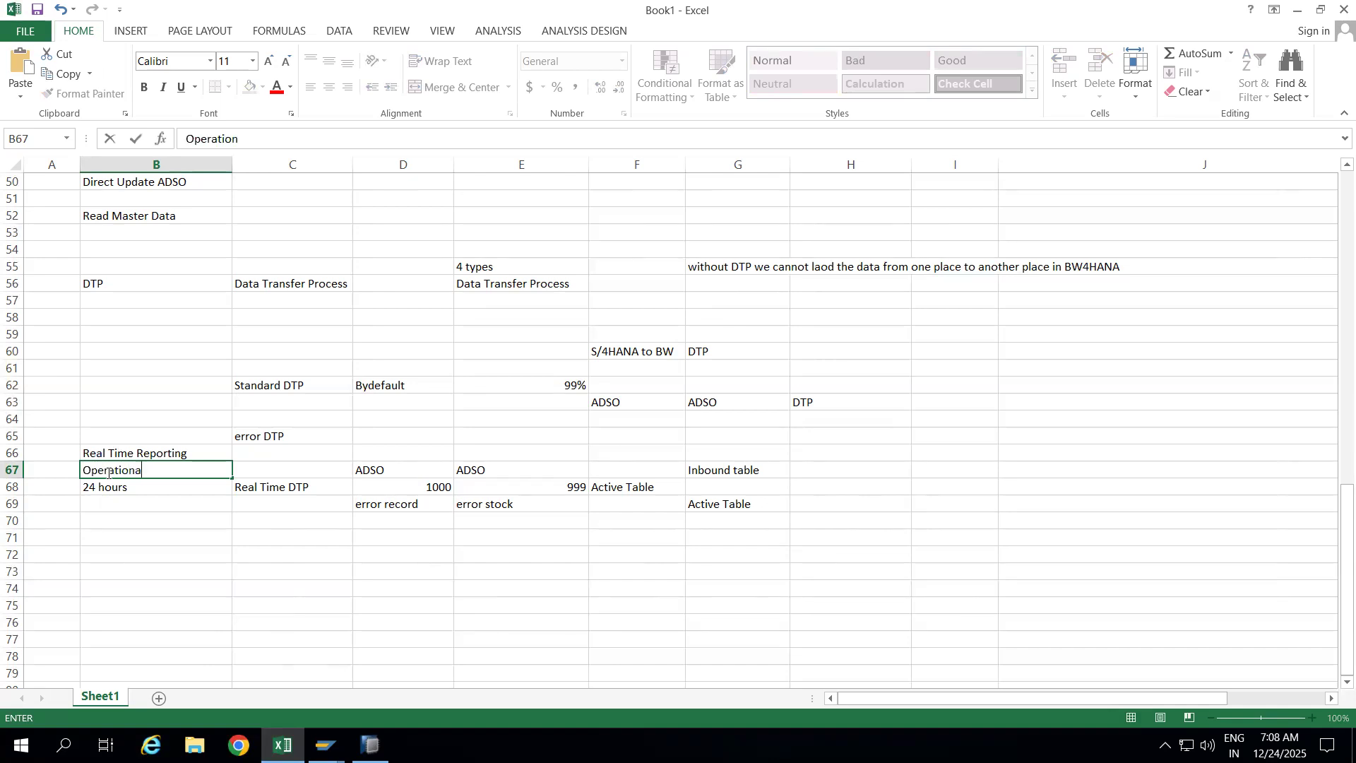
pyautogui.write('l data Provisiong')
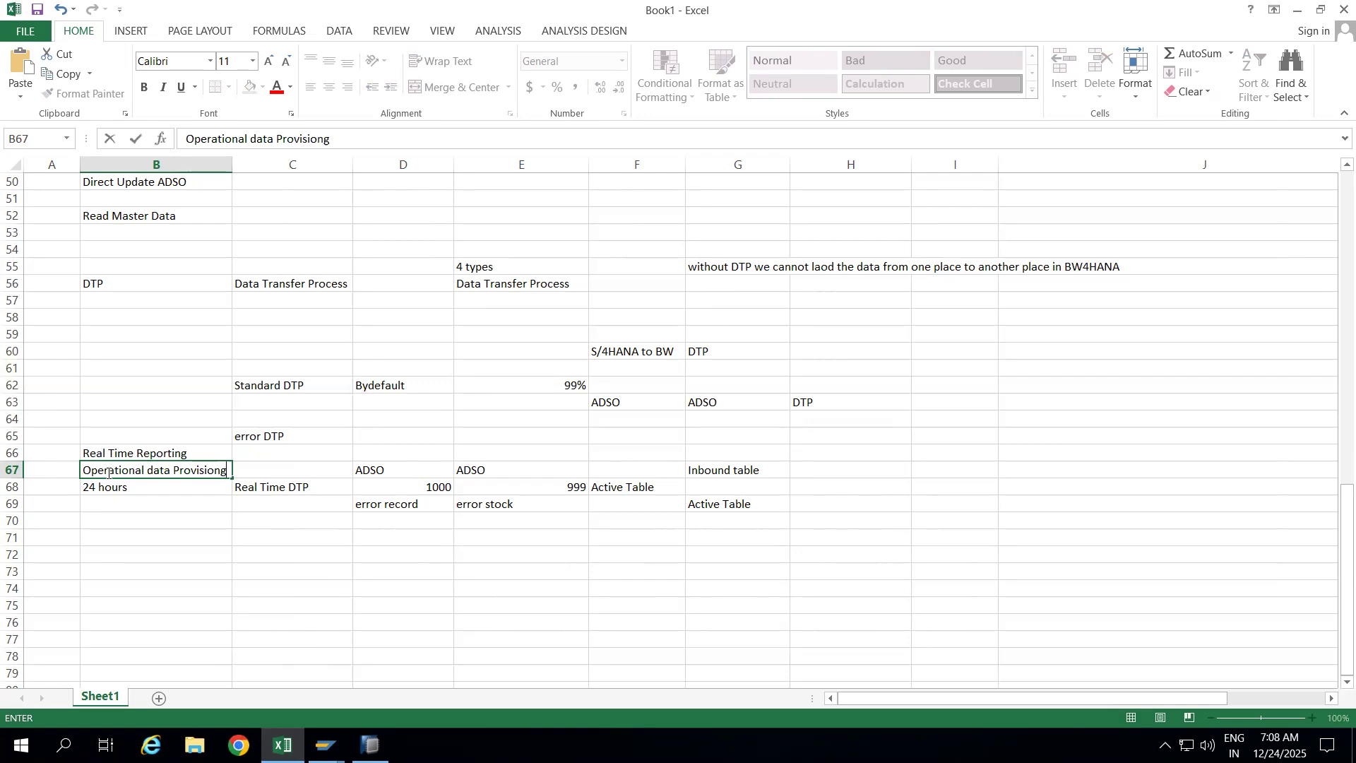
pyautogui.click(108, 519)
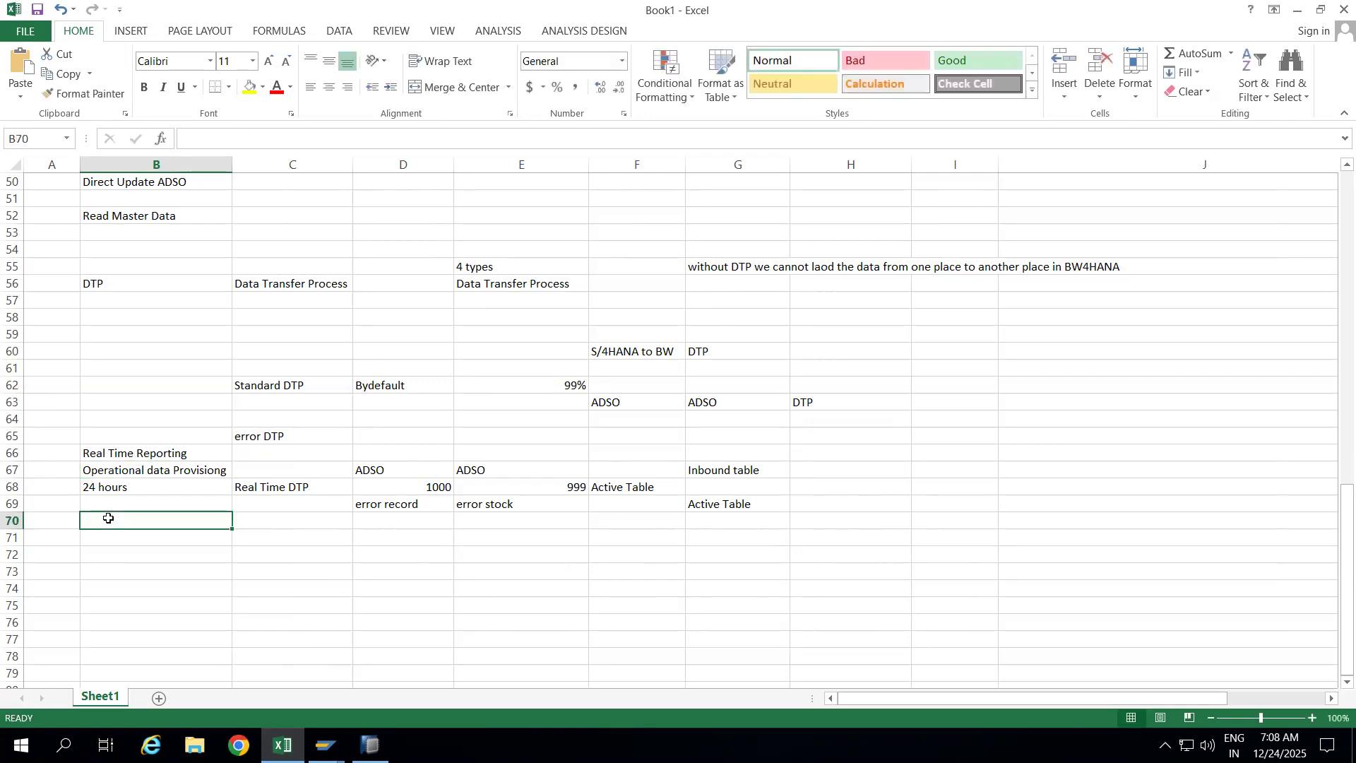
# Step: Add the fourth DTP type by entering "Direct access DTP" in C71
pyautogui.click(110, 451)
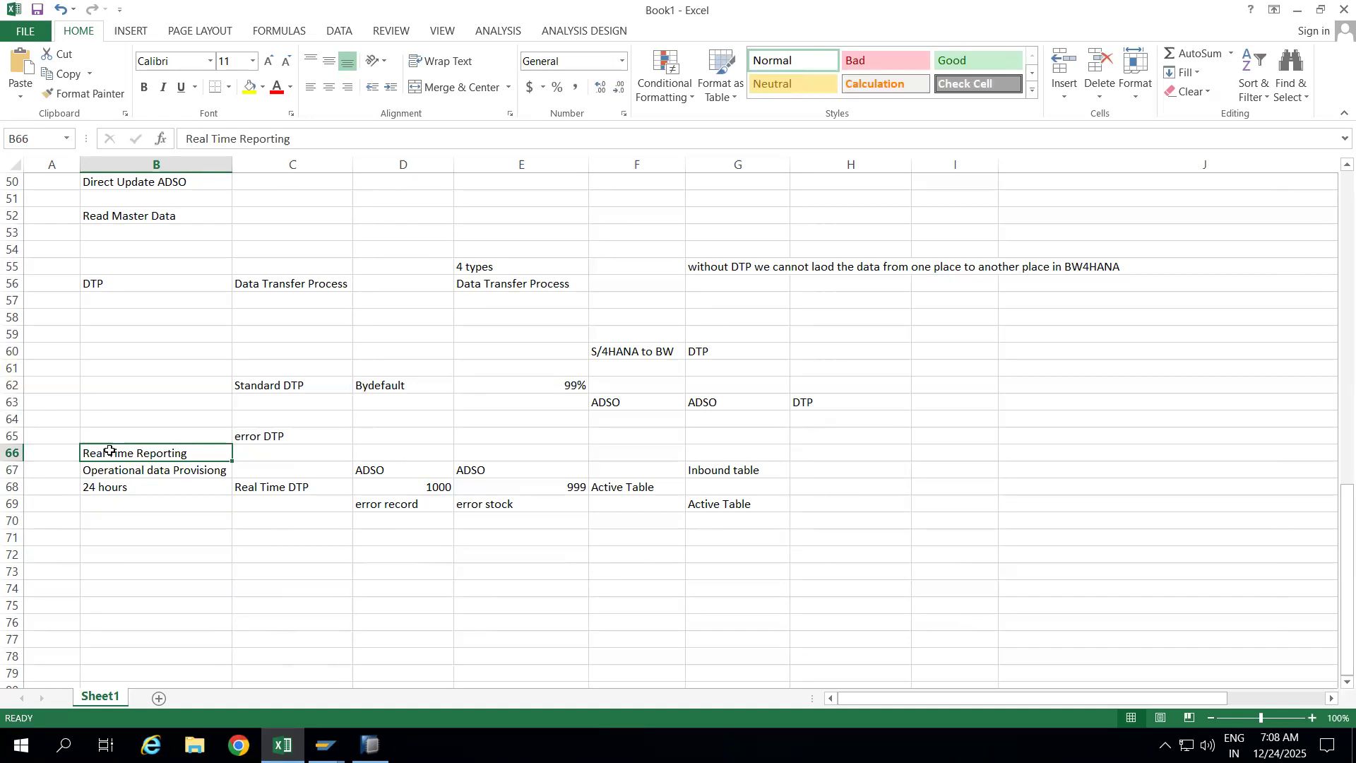
pyautogui.click(278, 486)
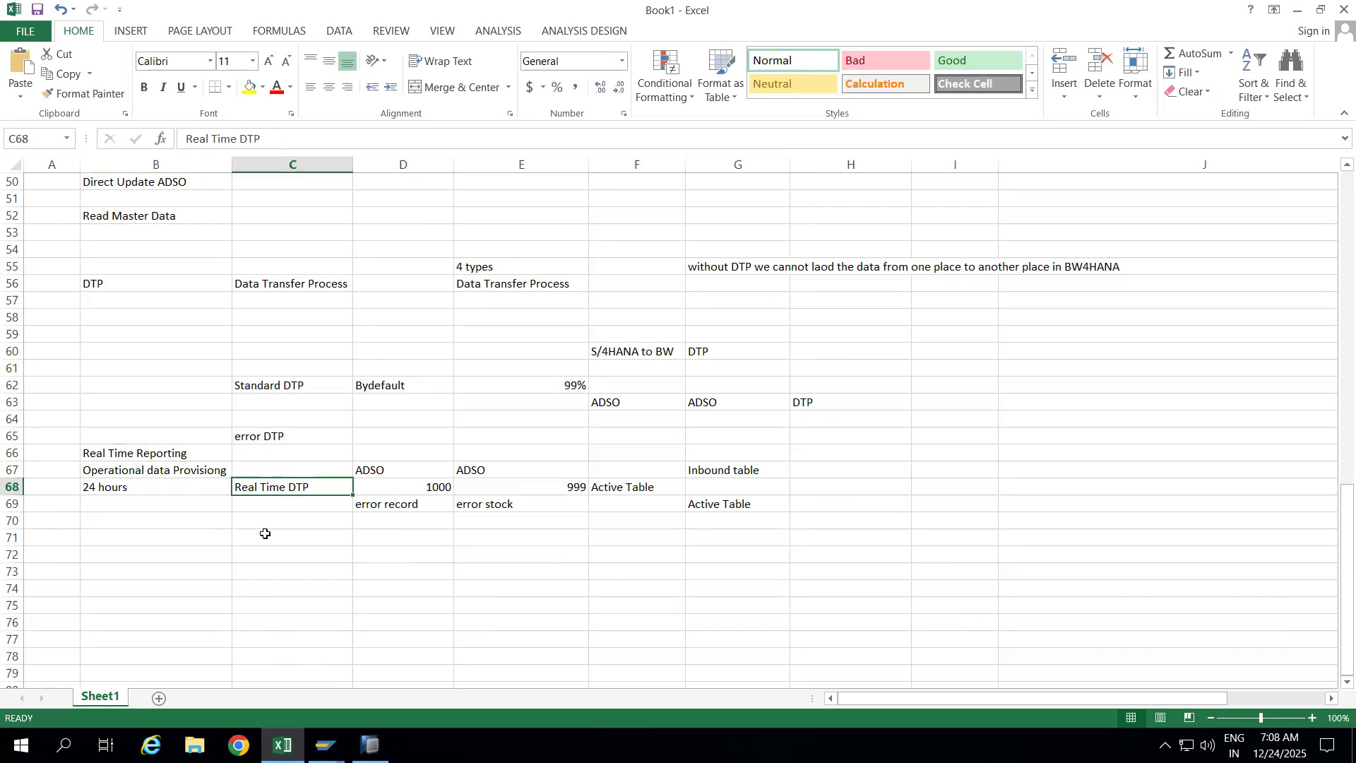
pyautogui.click(261, 539)
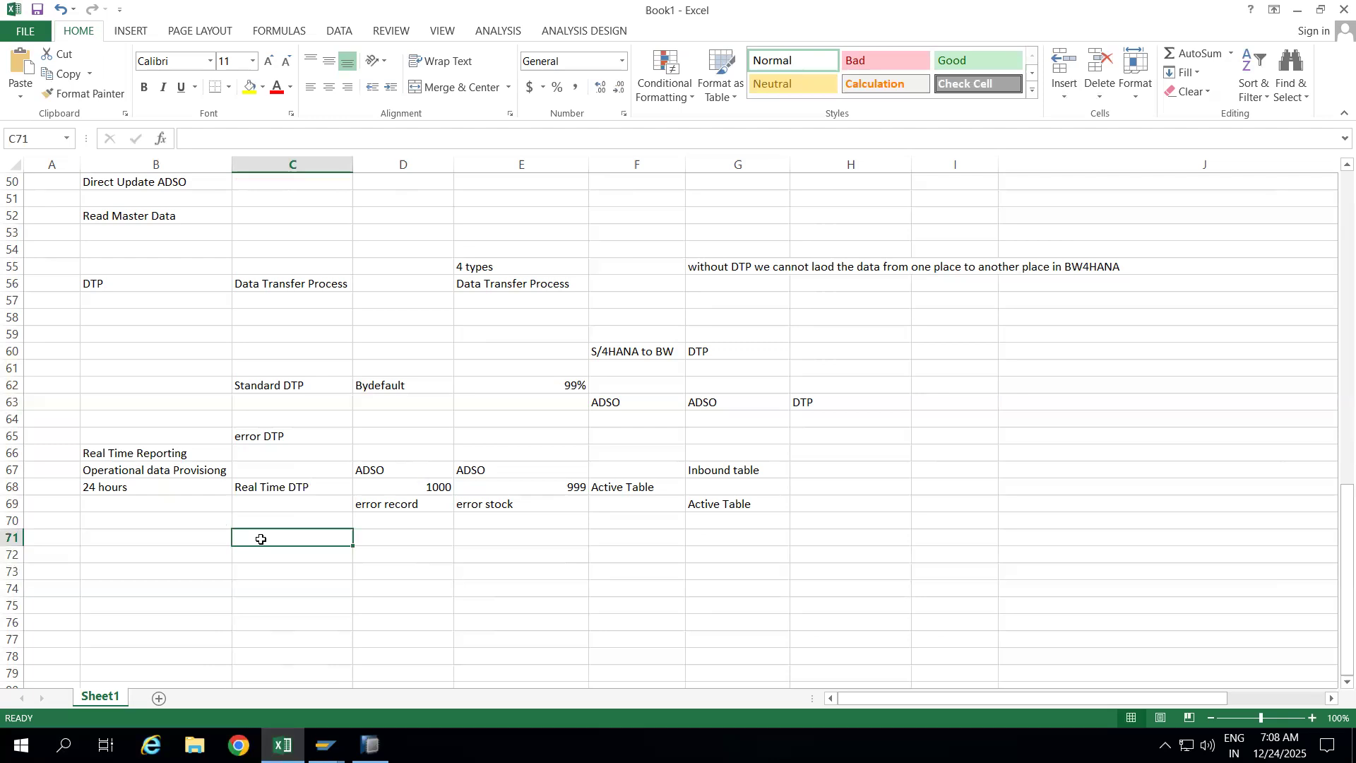
pyautogui.write('V')
pyautogui.press('BackSpace')
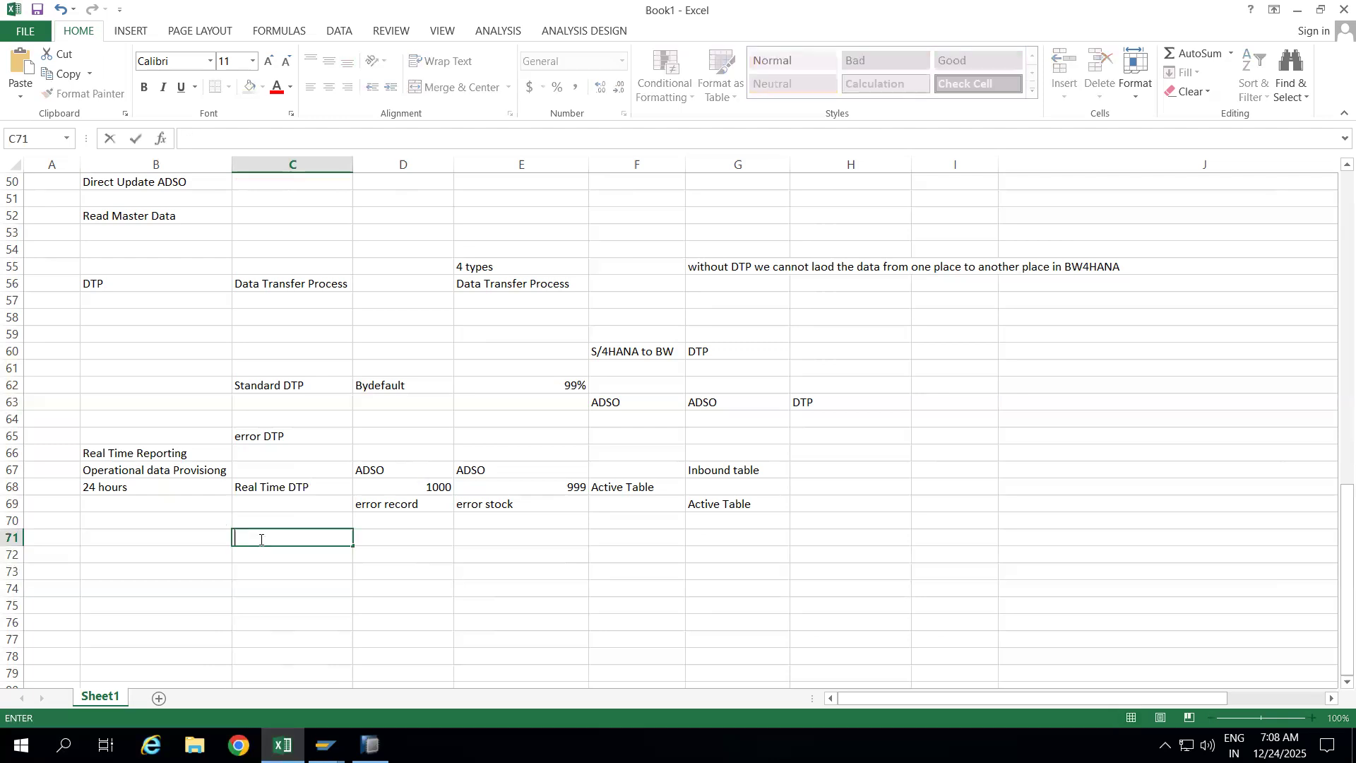
pyautogui.write('Direct access DTP')
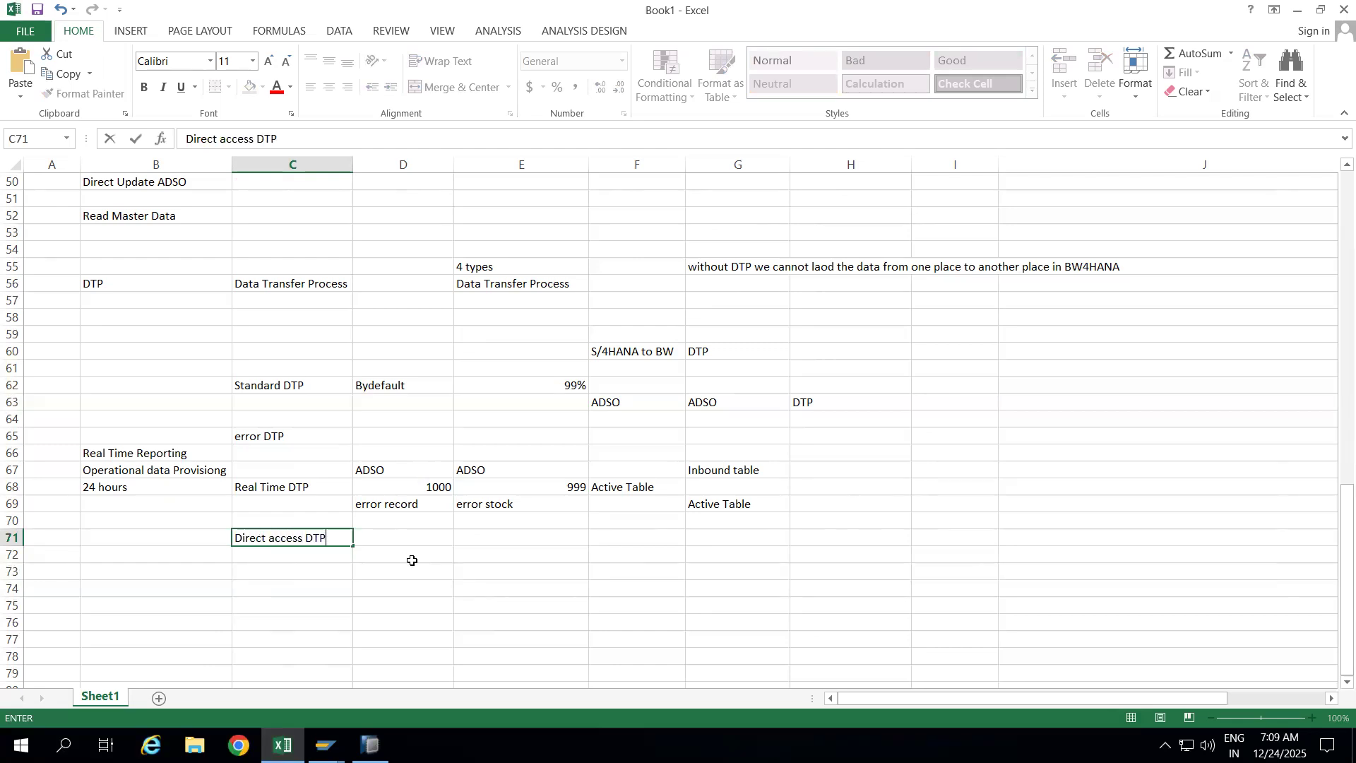
pyautogui.click(413, 560)
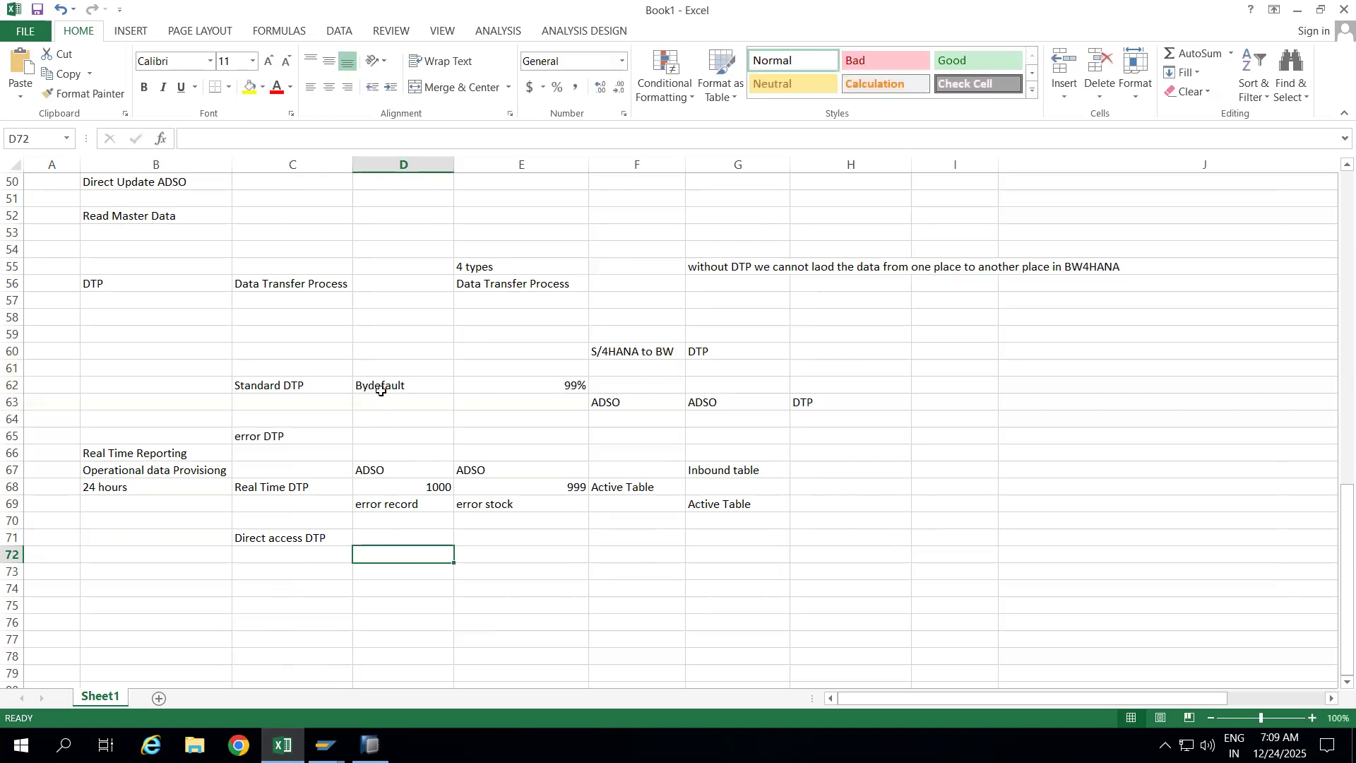
# Step: Clear the error DTP example from D67:G70
pyautogui.moveTo(369, 471); pyautogui.dragTo(775, 520)
pyautogui.press('Delete')
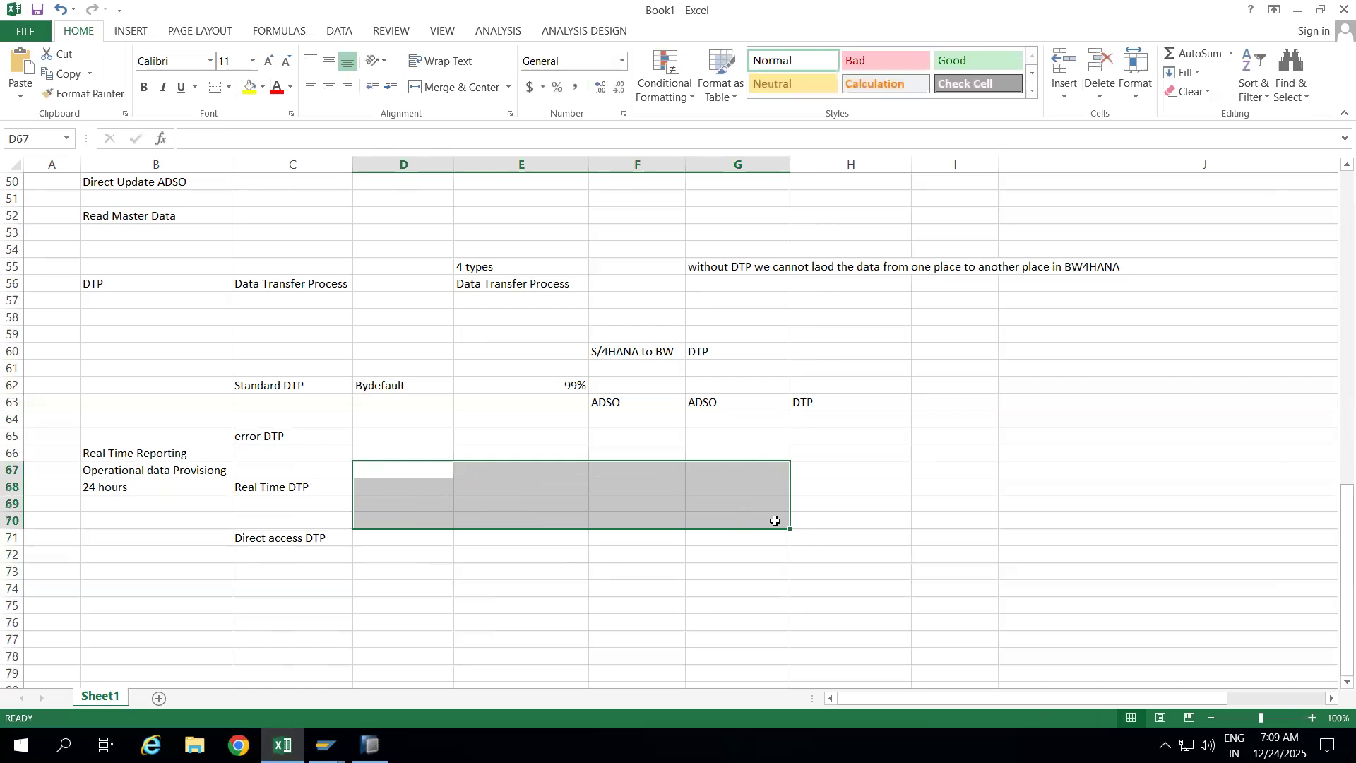
pyautogui.click(506, 553)
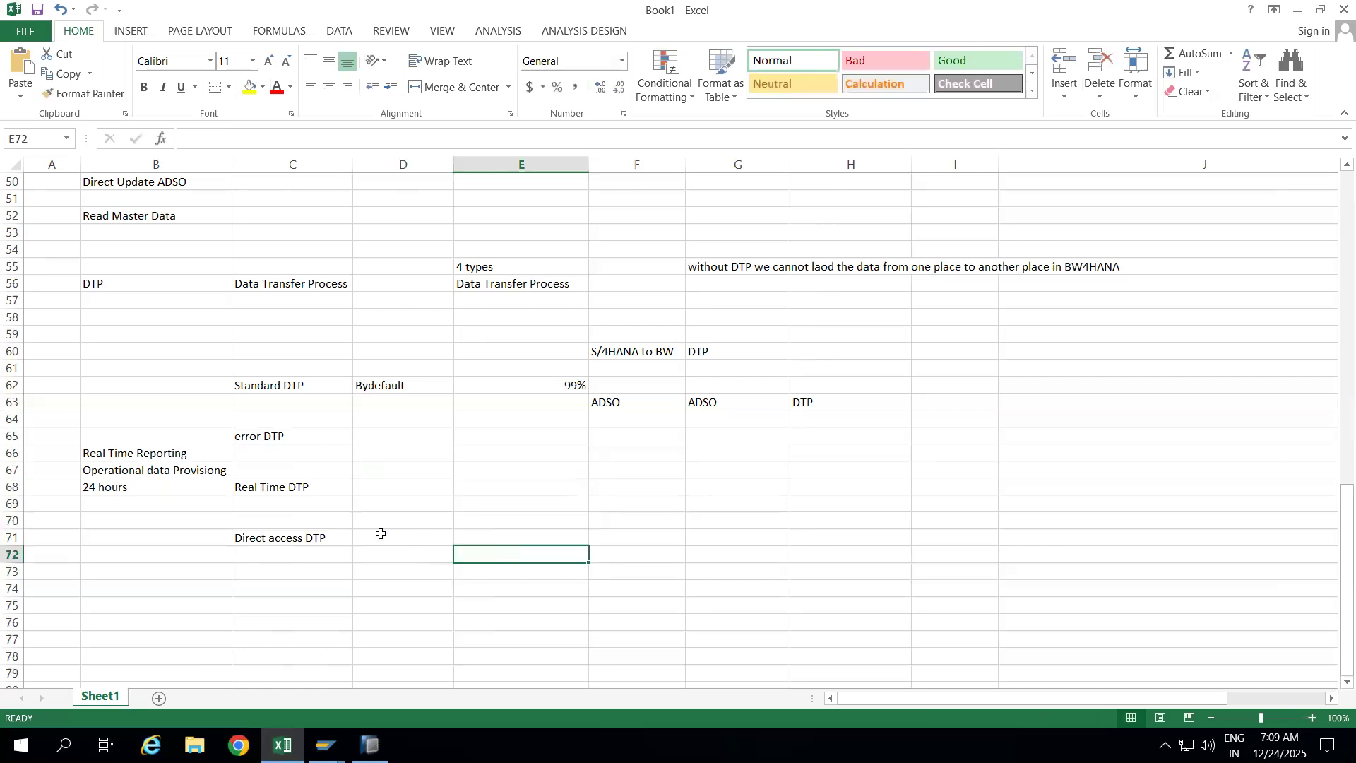
# Step: Enter "Virtual Provider" in D71 and "Cubes 4 types" in E71, beside the Direct access DTP entry
pyautogui.click(381, 534)
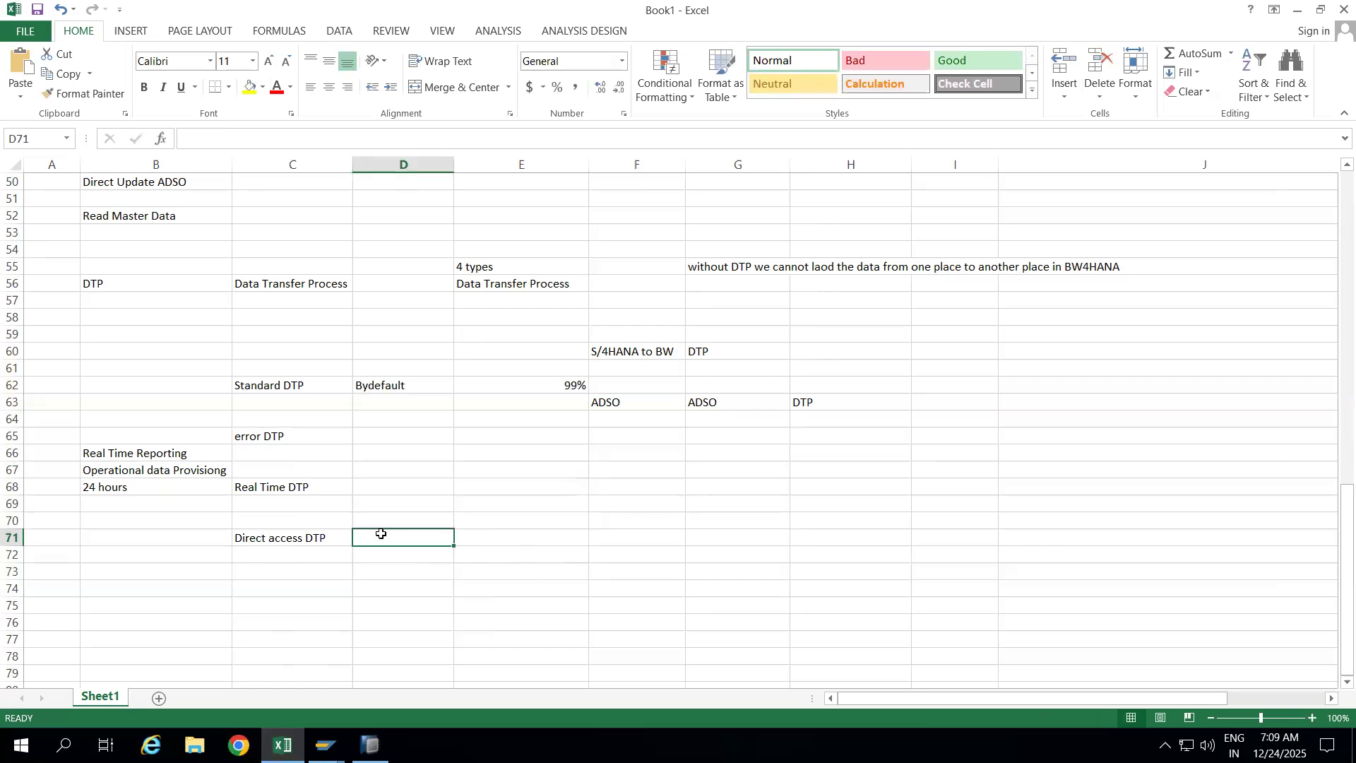
pyautogui.write('Vie')
pyautogui.press('BackSpace')
pyautogui.write('r')
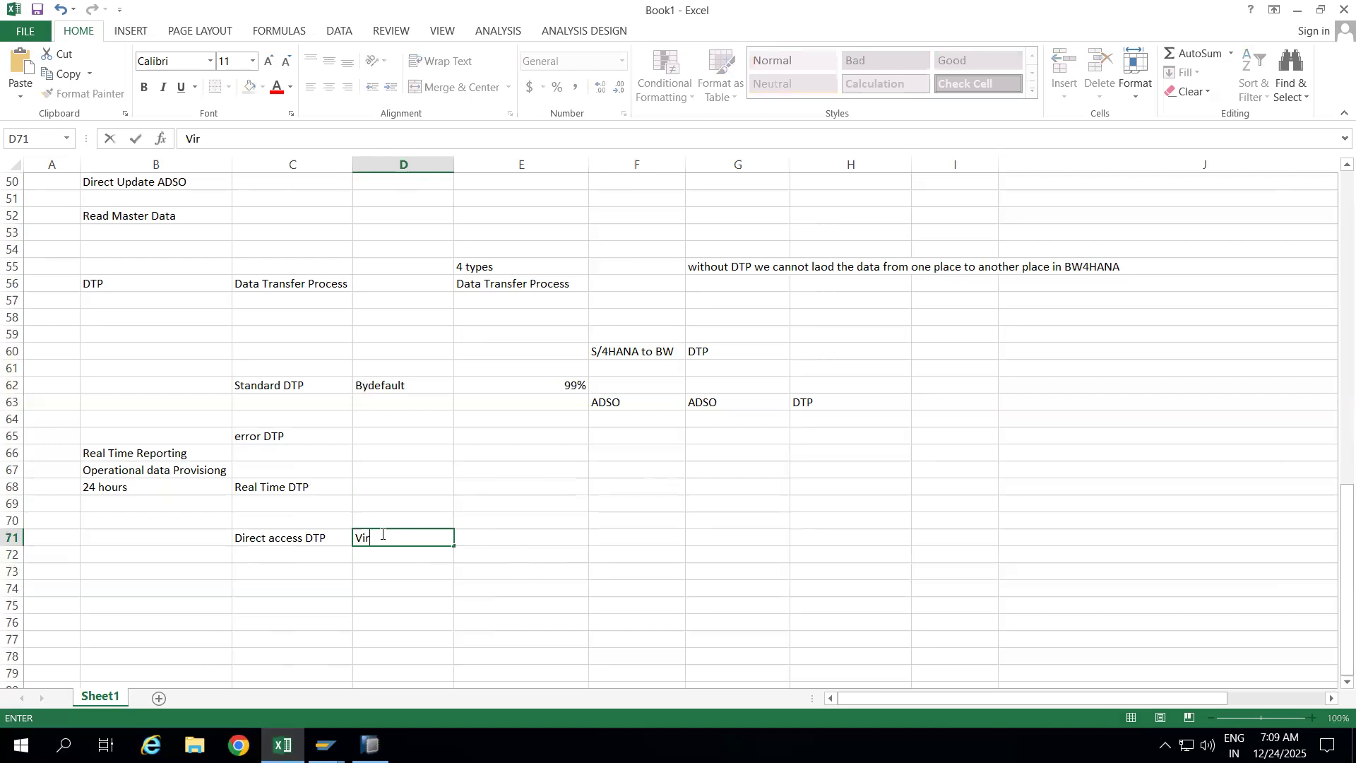
pyautogui.write('tual Provider')
pyautogui.click(508, 536)
pyautogui.write('Cubes')
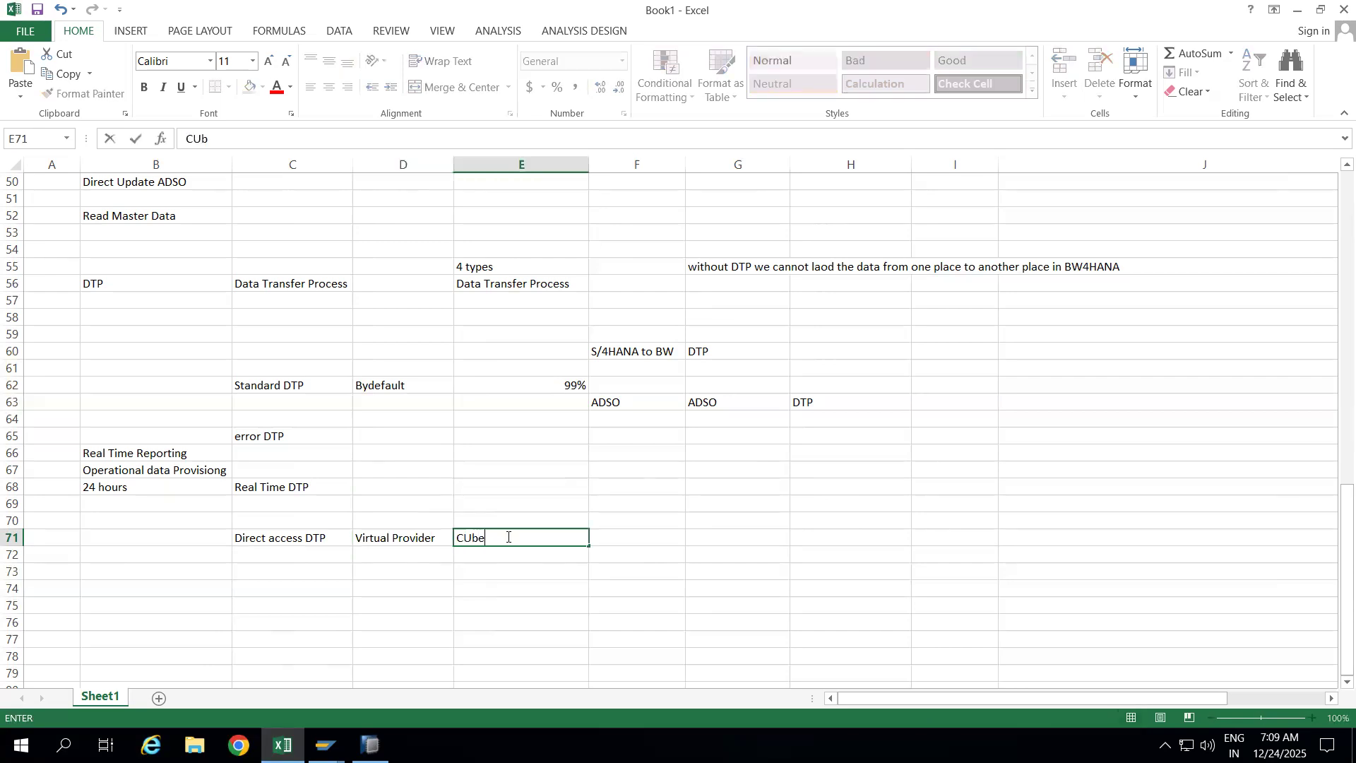
pyautogui.write(' 4 types')
# Step: Enter "Standard Info cube" in E73 as the first cube type
pyautogui.click(480, 572)
pyautogui.write('STan')
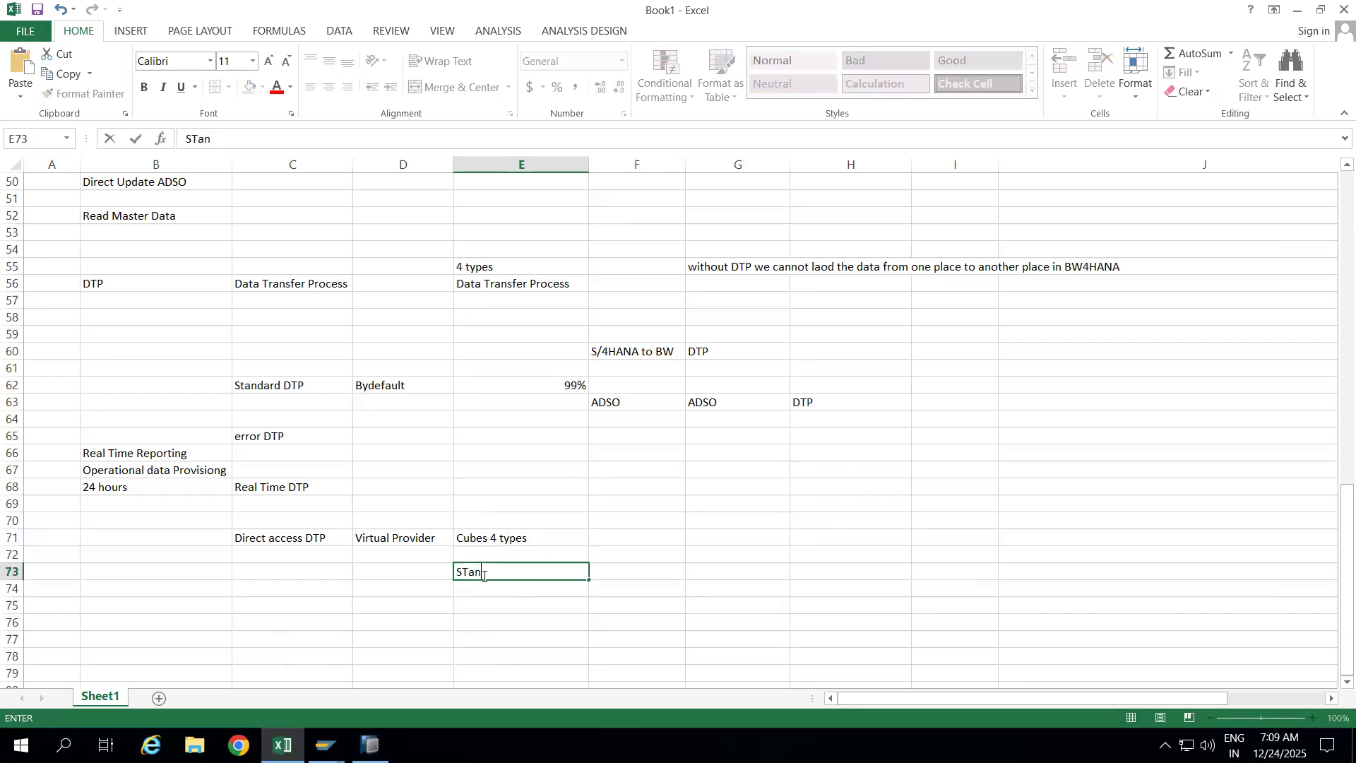
pyautogui.press('BackSpace')
pyautogui.press('BackSpace')
pyautogui.press('BackSpace')
pyautogui.write('tandard Info cube')
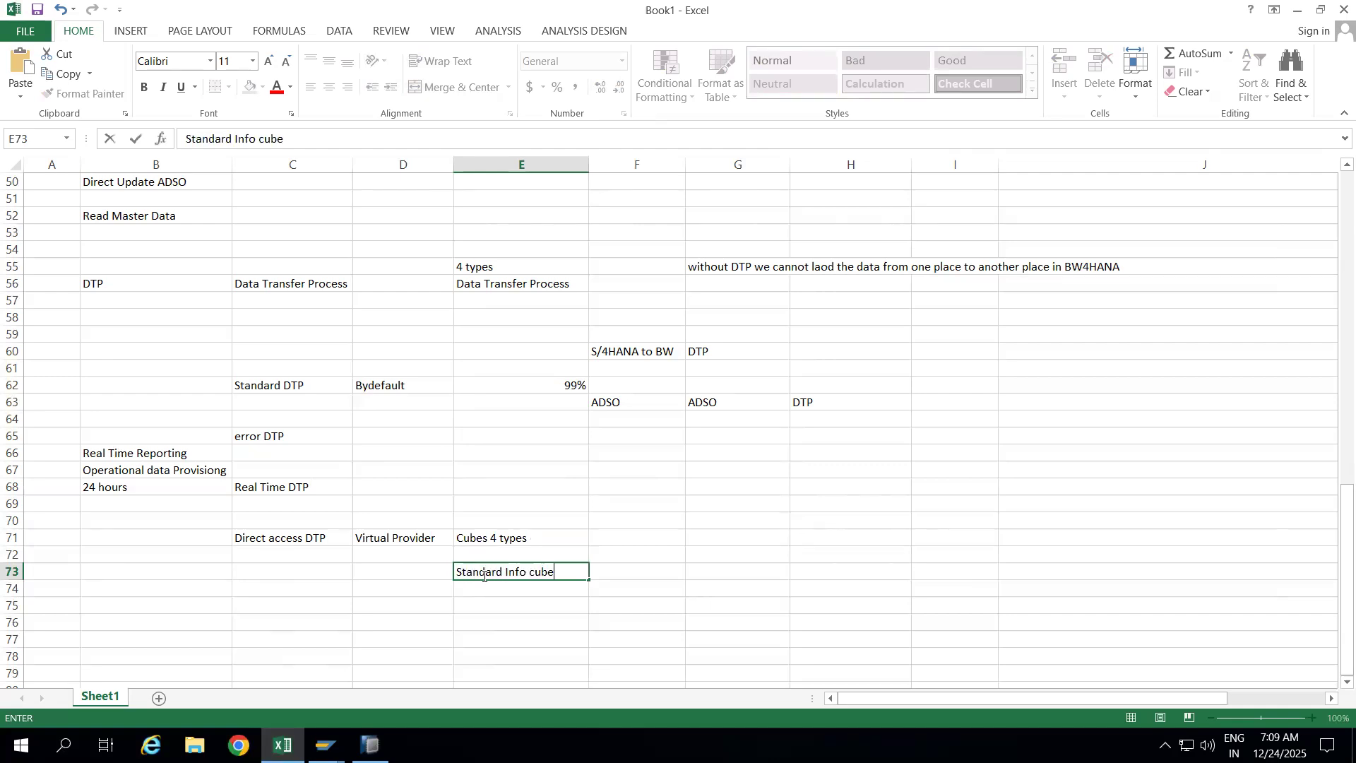
pyautogui.click(490, 606)
# Step: Correct the number in the cube heading in E71 so that it reads "Cubes 3 types"
pyautogui.click(499, 537)
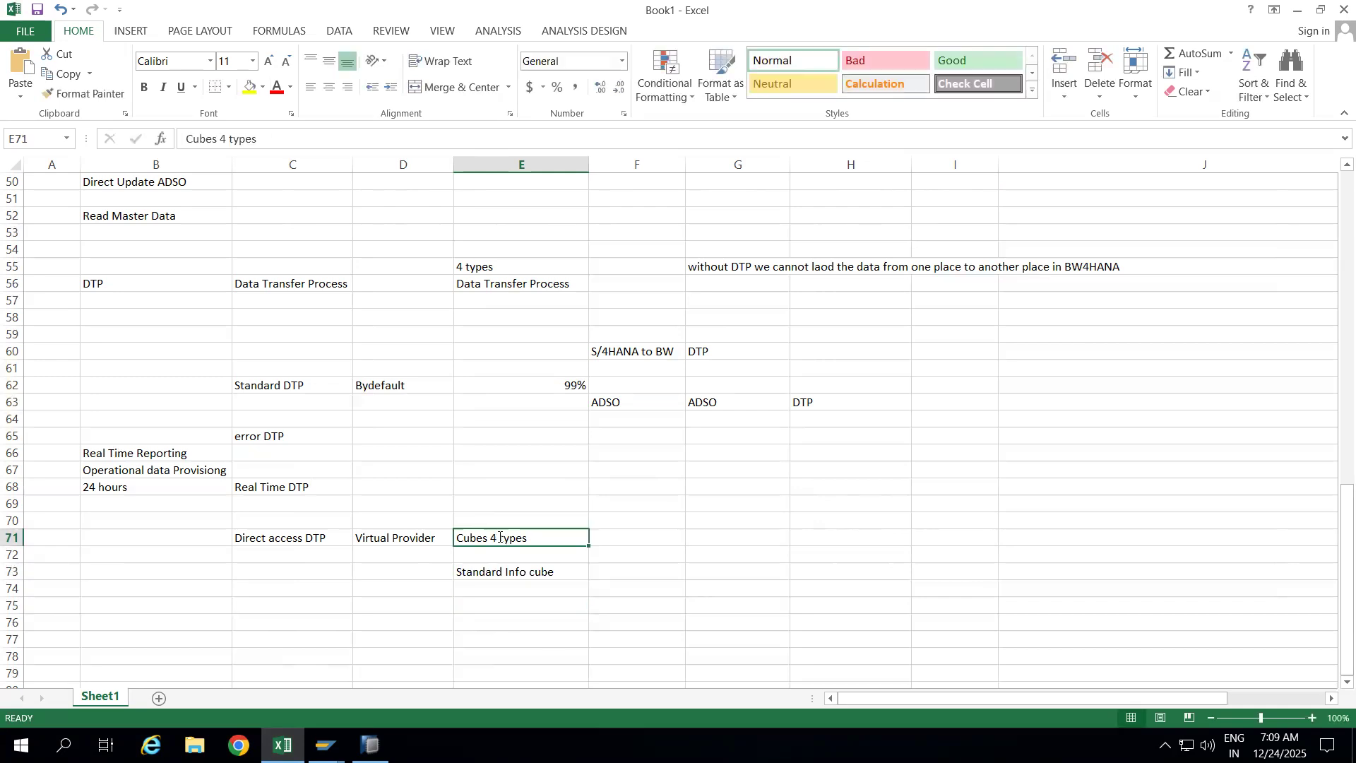
pyautogui.doubleClick(500, 537)
pyautogui.press('BackSpace')
pyautogui.press('BackSpace')
pyautogui.write('3')
# Step: Complete the cube types with "Real Time Info Cube" in E75 and "Virtual Provider" in E76
pyautogui.click(478, 601)
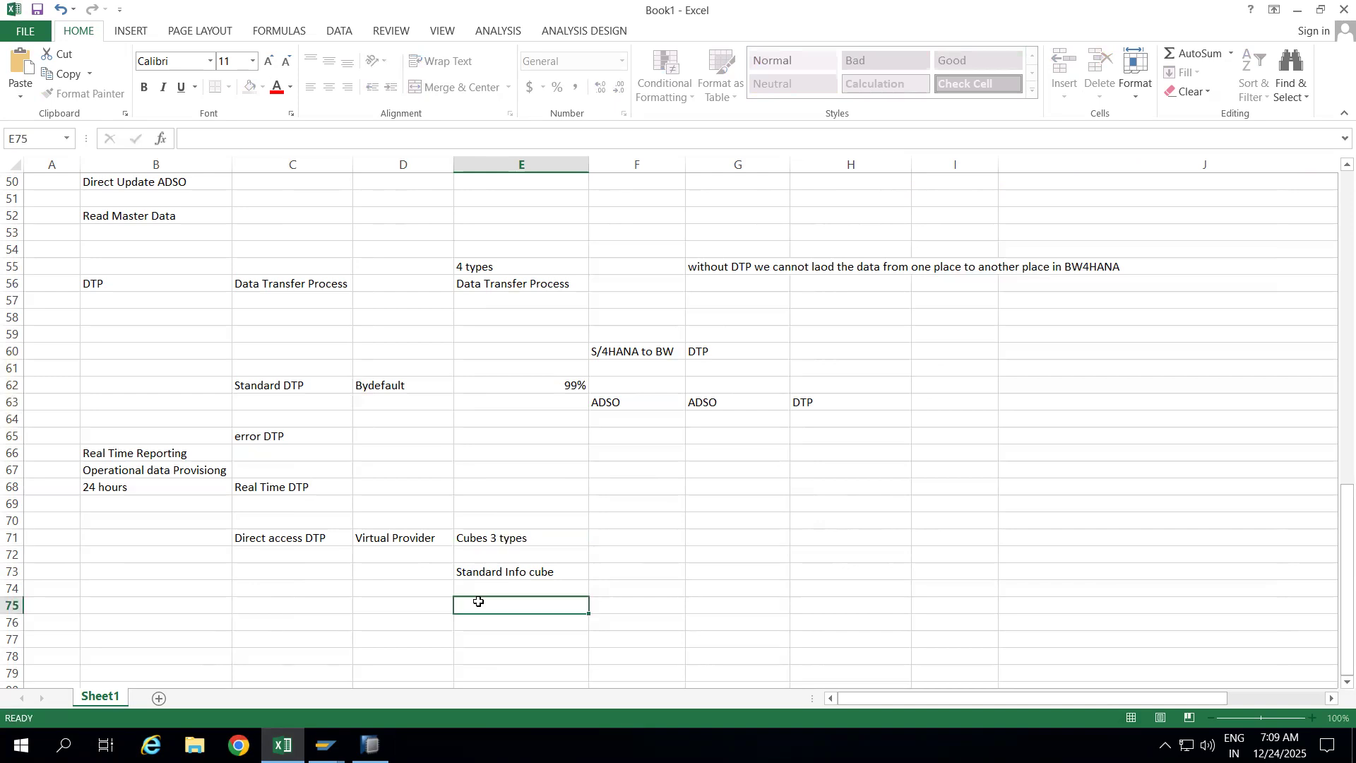
pyautogui.write('Real Time Info Cube')
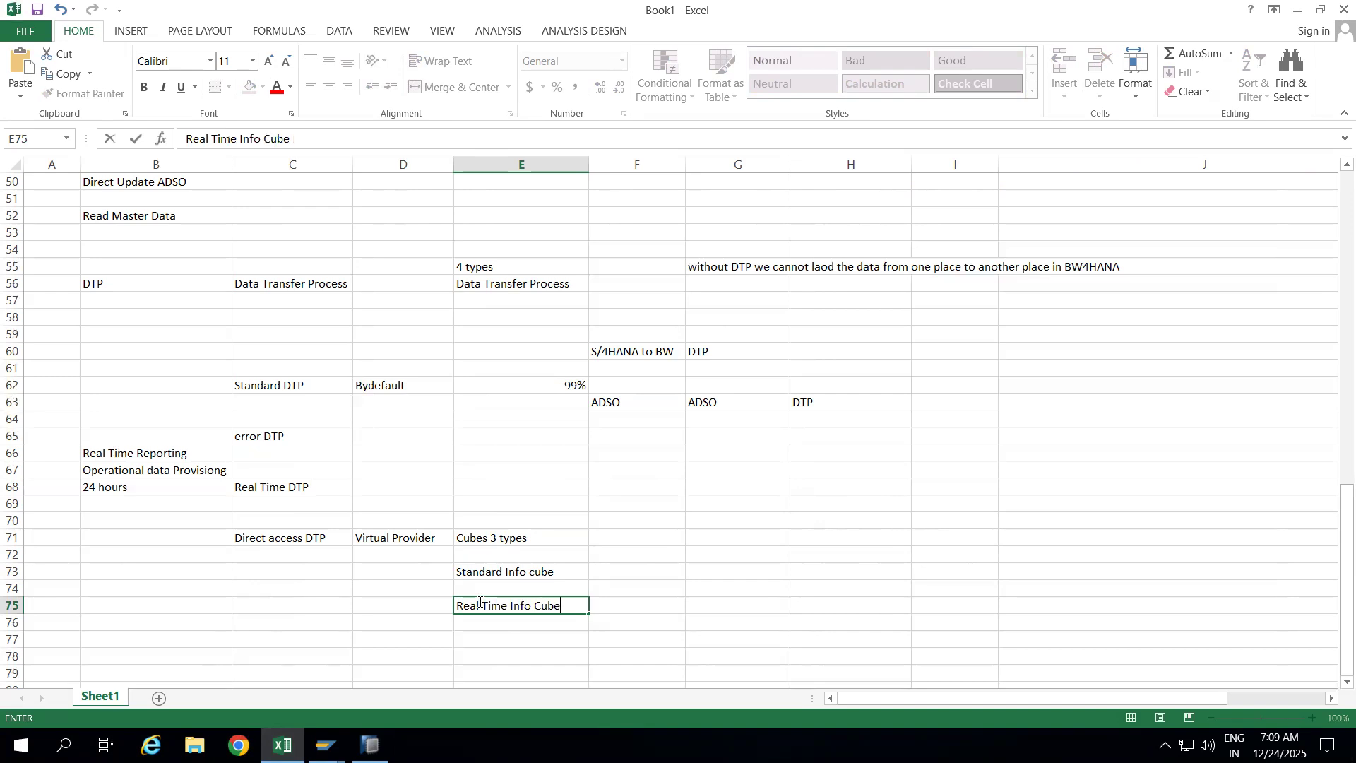
pyautogui.press('Return')
pyautogui.write('V')
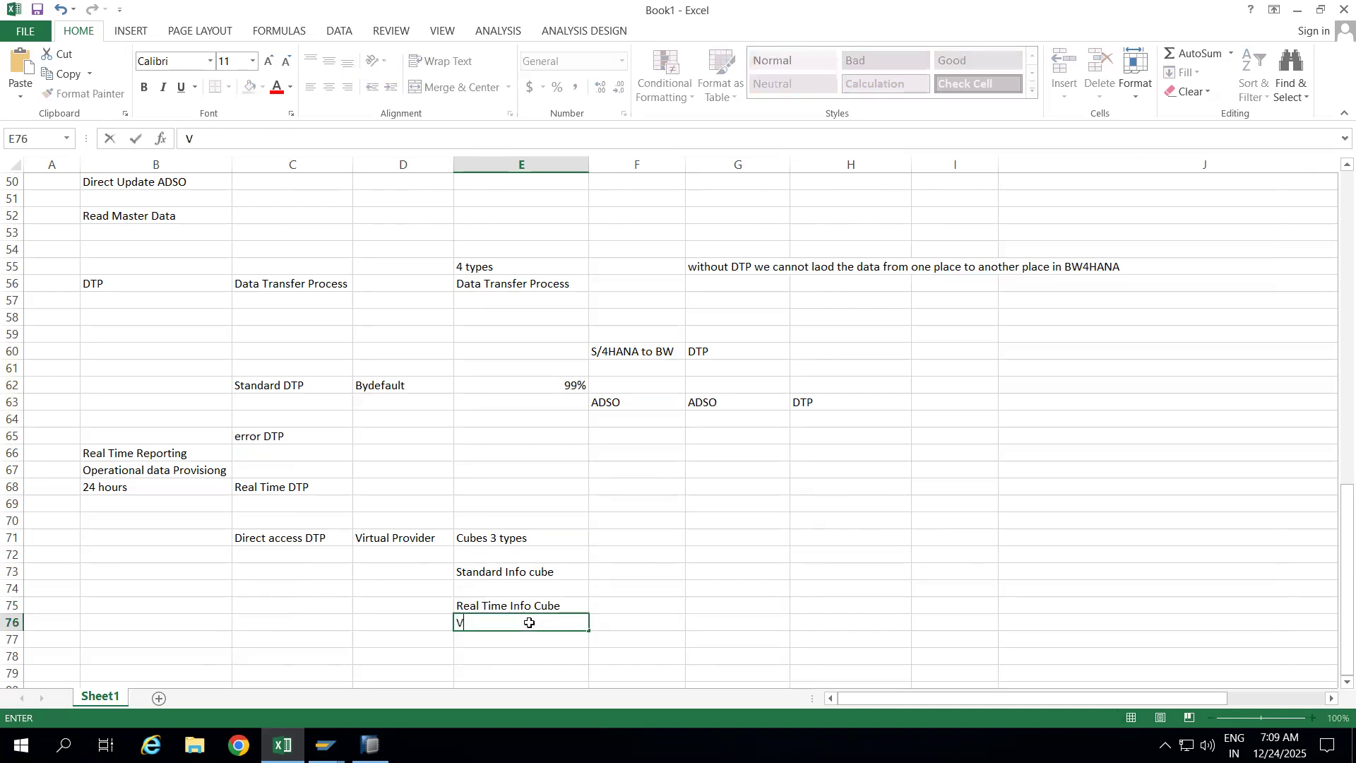
pyautogui.write('irtual Provider')
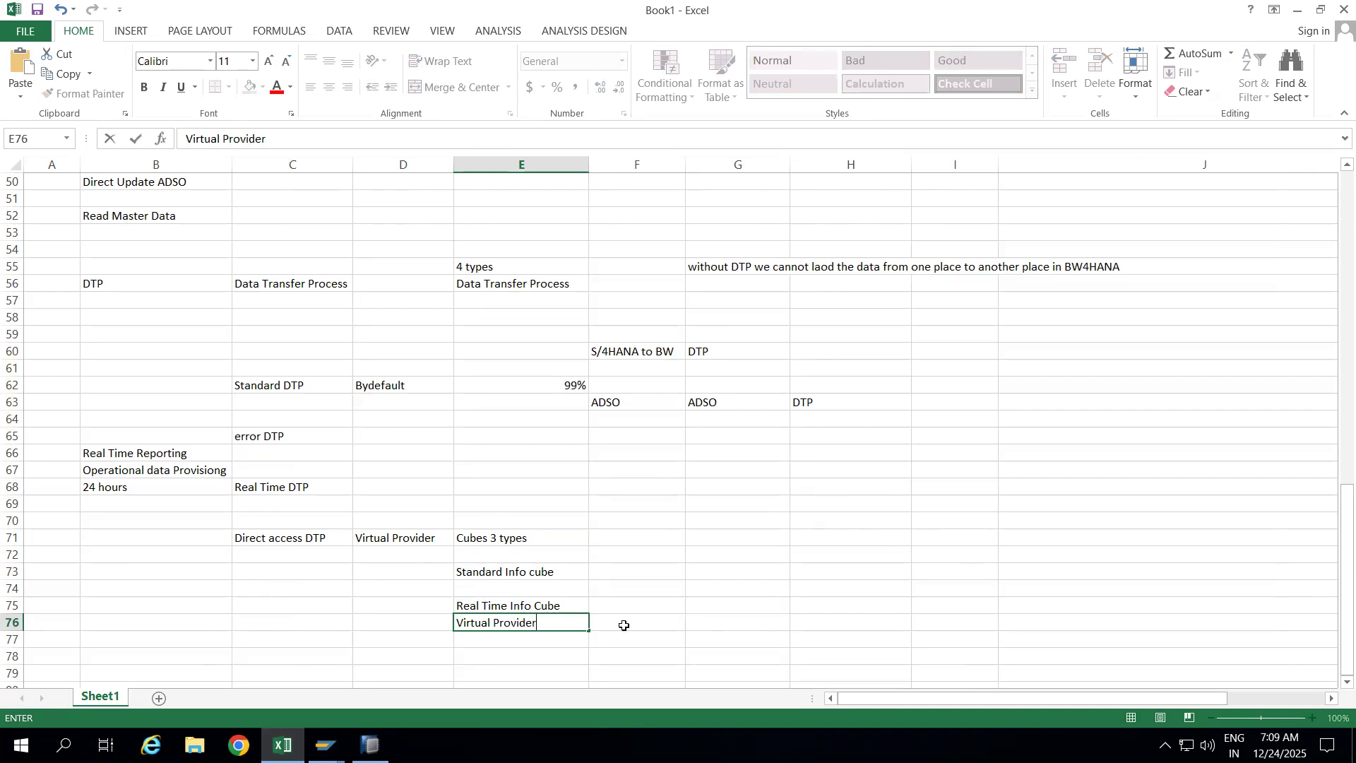
pyautogui.click(622, 625)
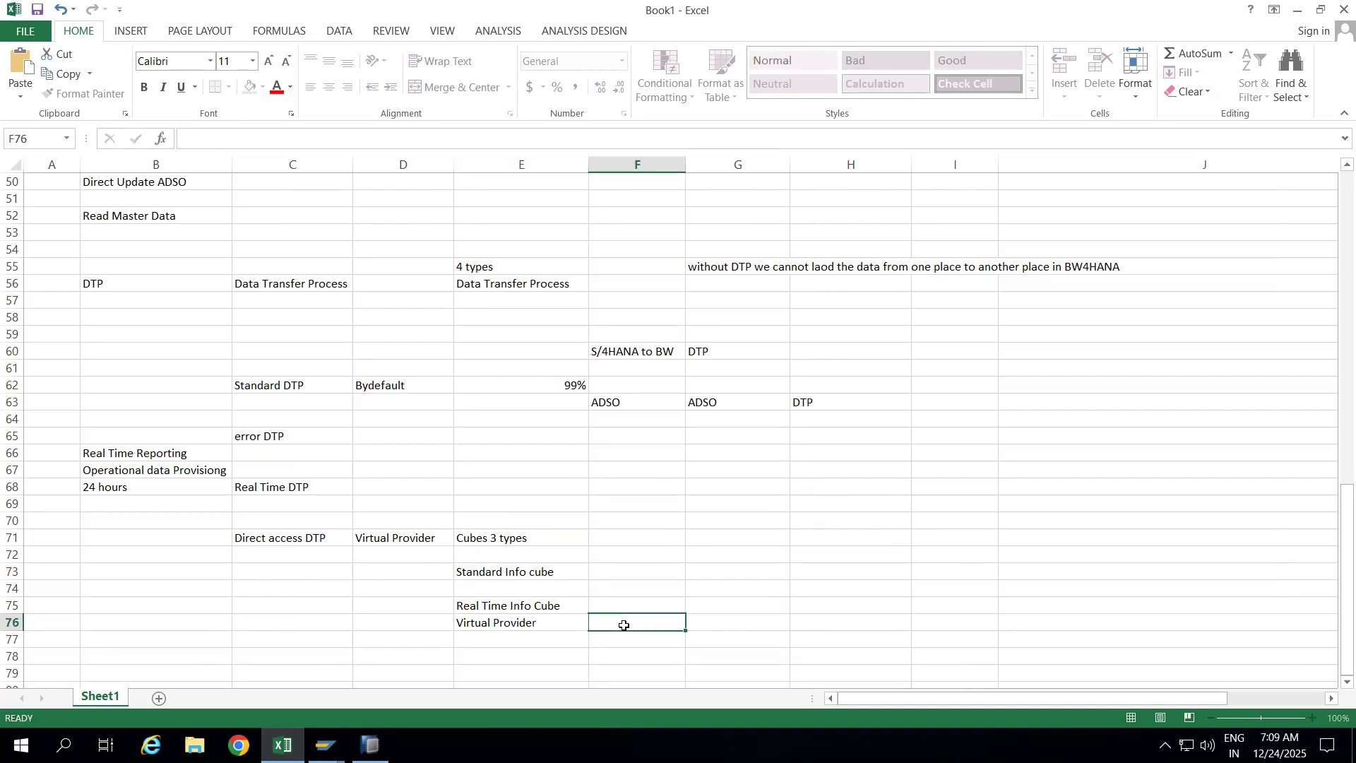
pyautogui.click(309, 538)
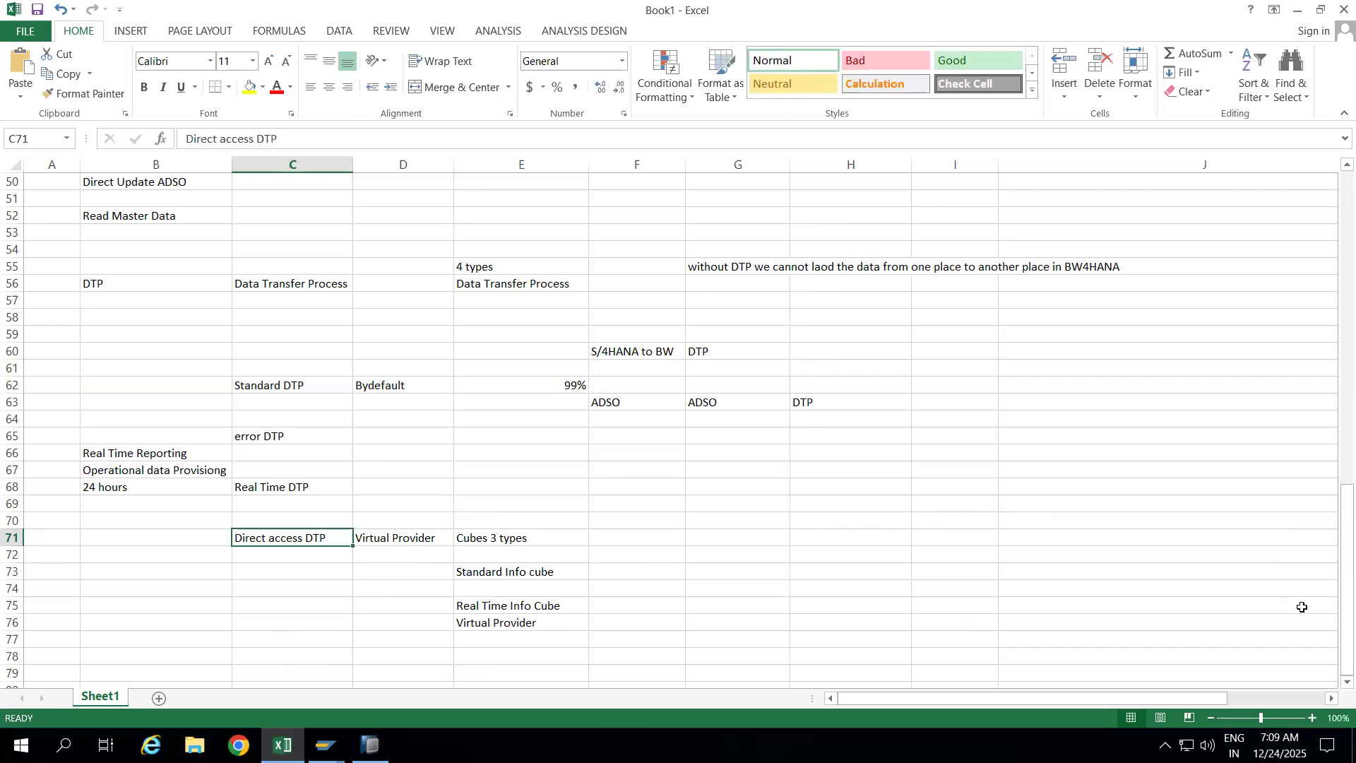
pyautogui.scroll(-3, 1329, 682)
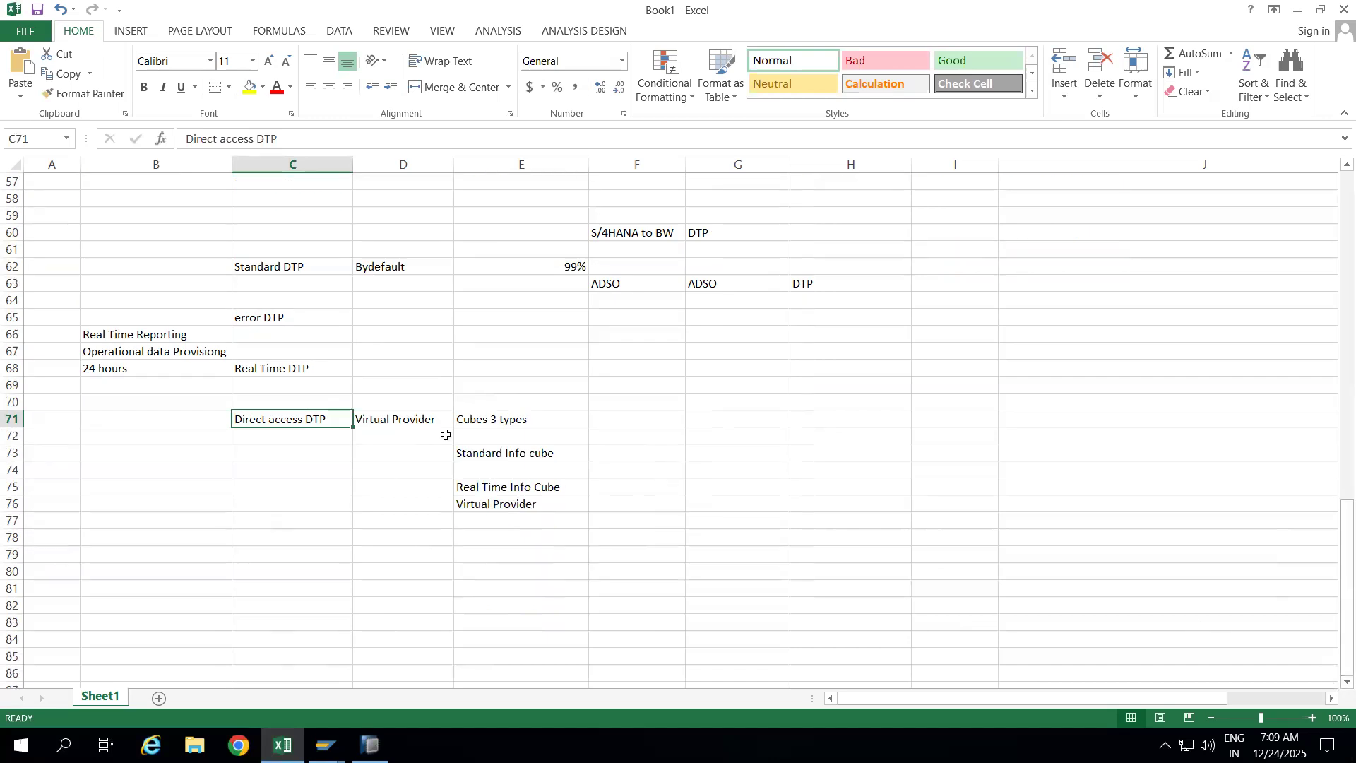
pyautogui.click(404, 423)
pyautogui.click(287, 417)
pyautogui.click(395, 420)
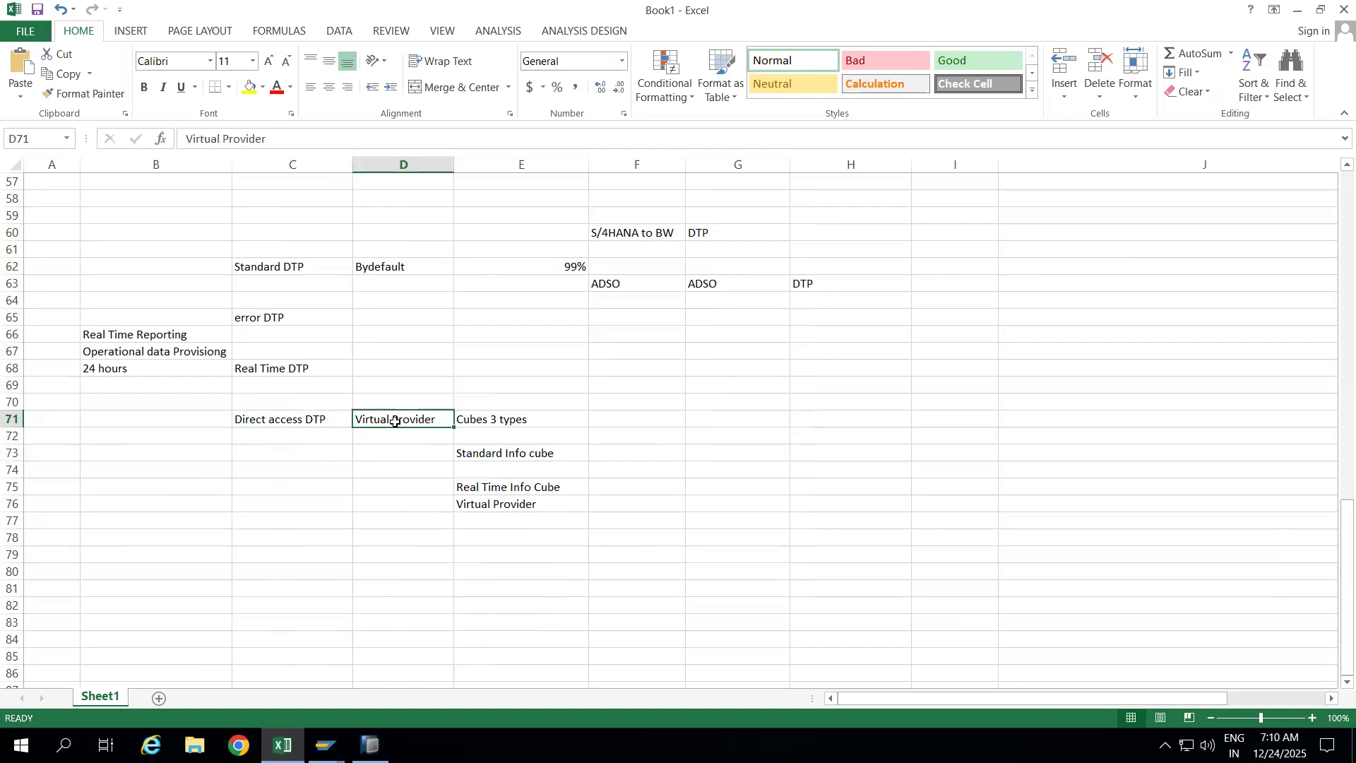
pyautogui.click(289, 416)
pyautogui.click(388, 418)
# Step: Enter "Open ODS View" in F71, beside the cube types heading
pyautogui.click(621, 426)
pyautogui.write('O')
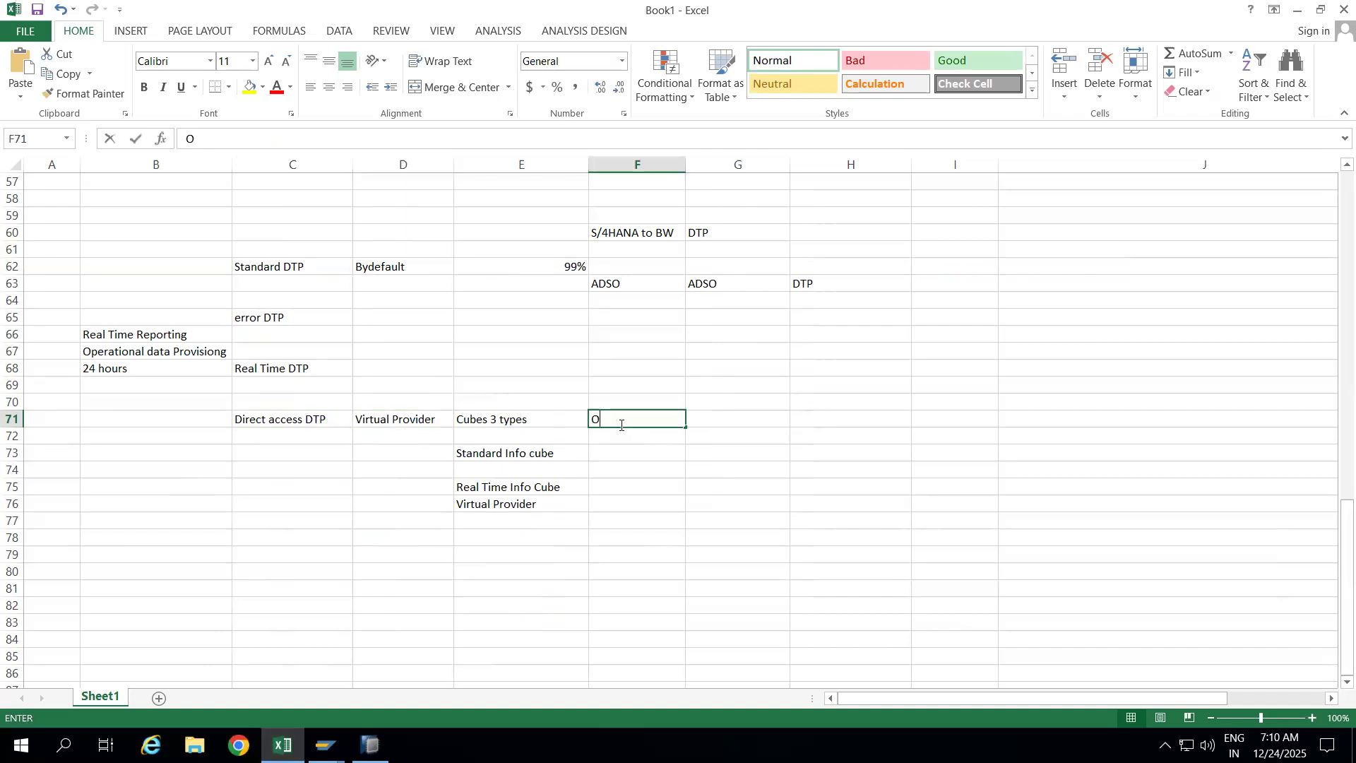
pyautogui.write('pen ODS VIew')
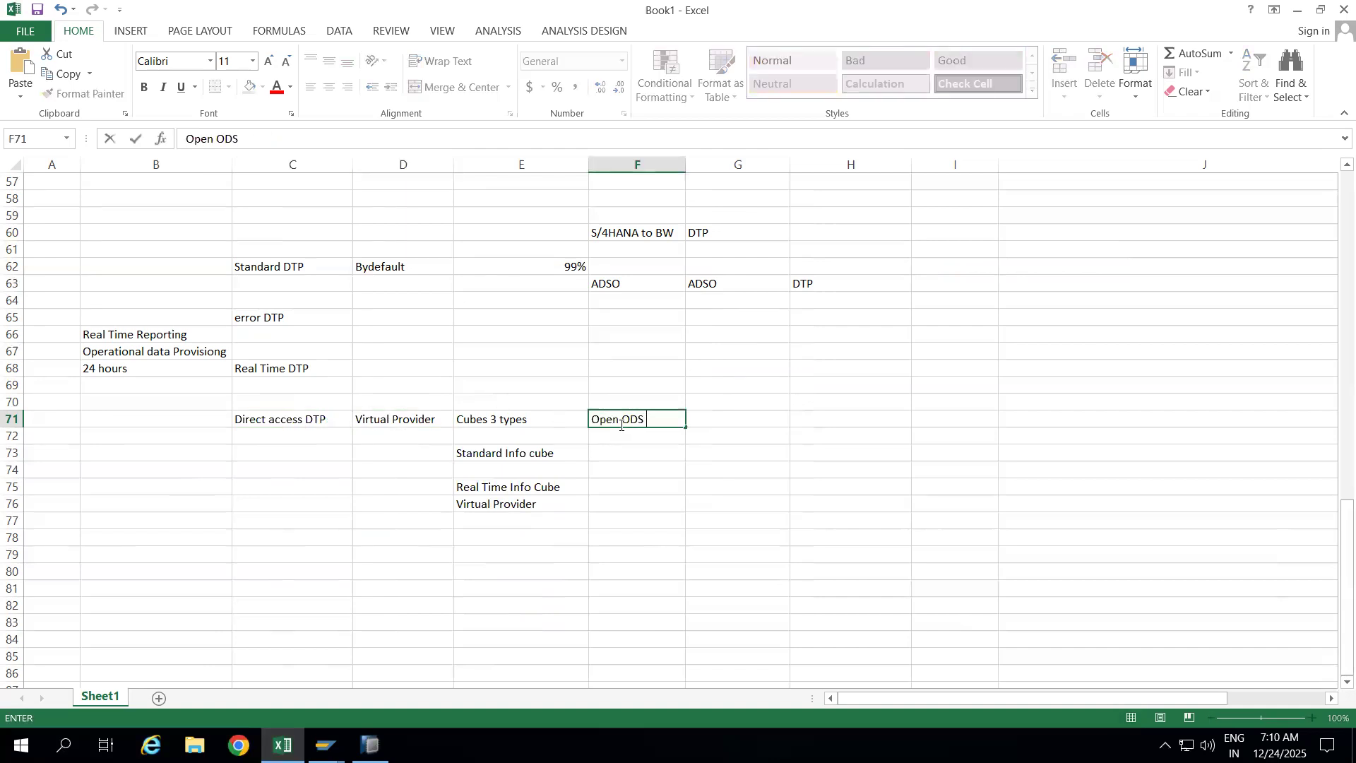
pyautogui.click(629, 471)
pyautogui.click(296, 417)
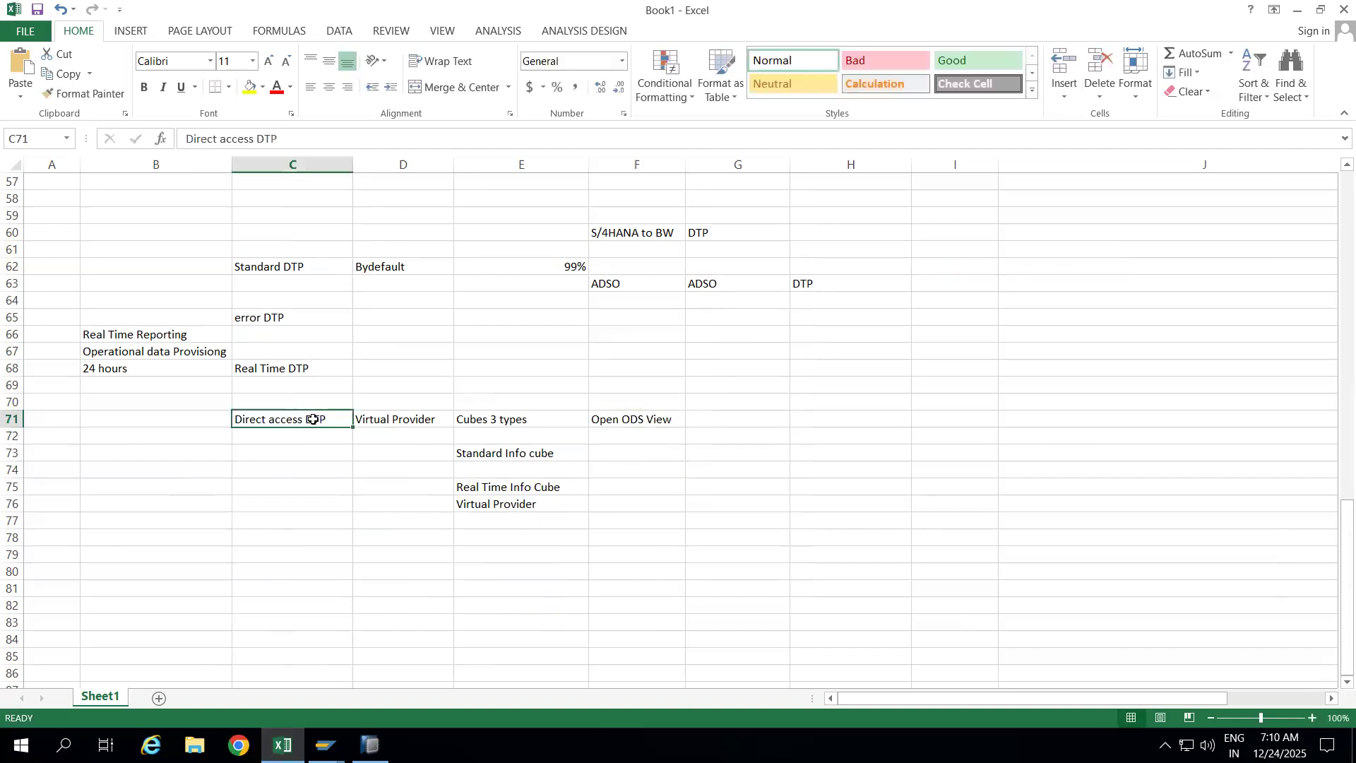
pyautogui.click(658, 417)
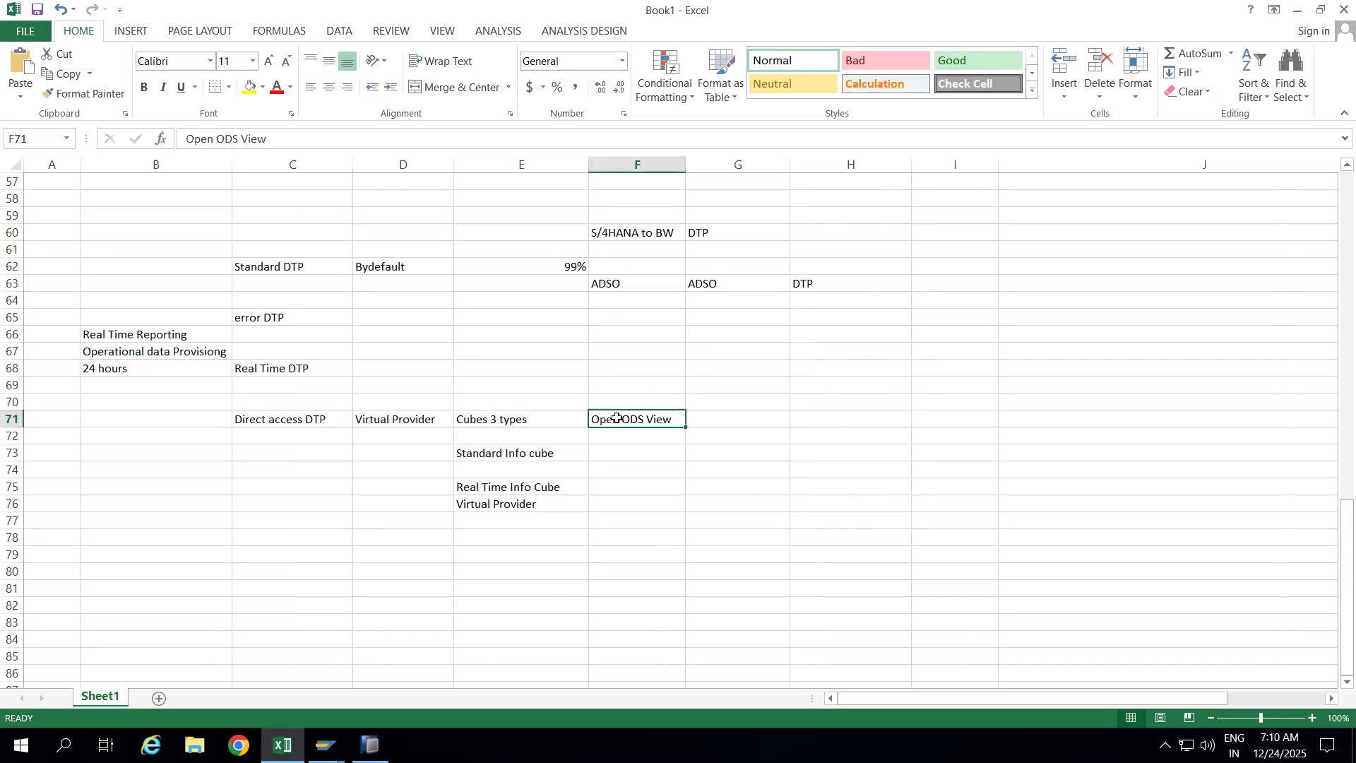
pyautogui.click(416, 421)
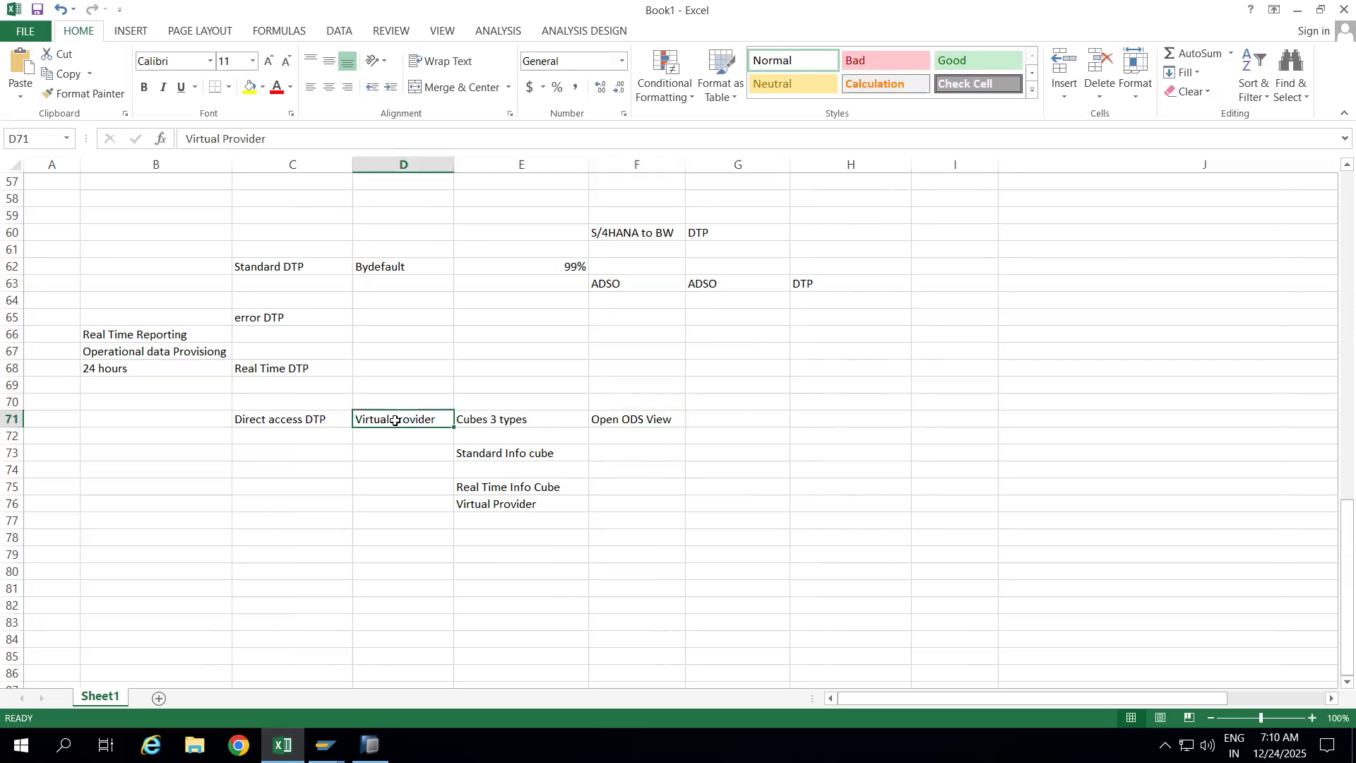
pyautogui.click(627, 420)
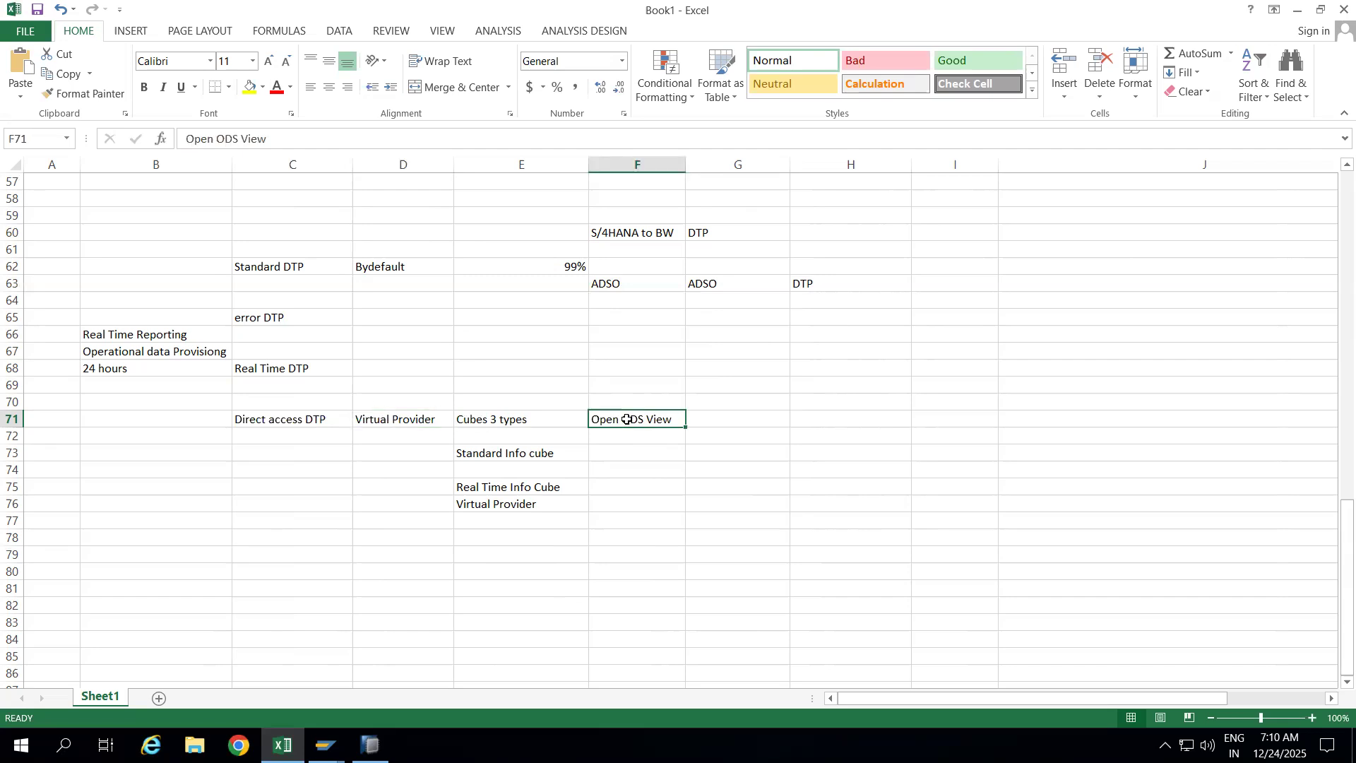
pyautogui.click(425, 419)
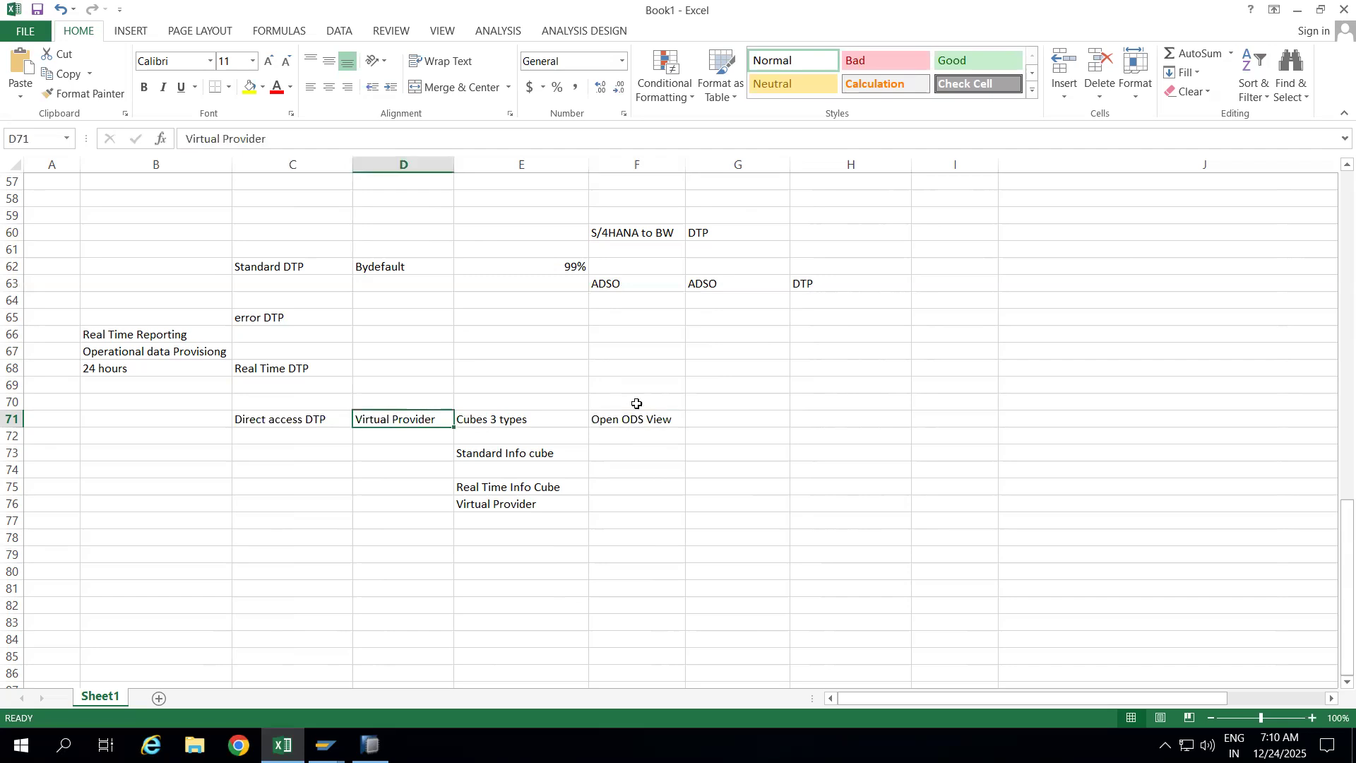
# Step: Enter "Compaoiste Provider" in F70 above Open ODS View and widen column F to fit the text
pyautogui.click(615, 404)
pyautogui.write('Compa')
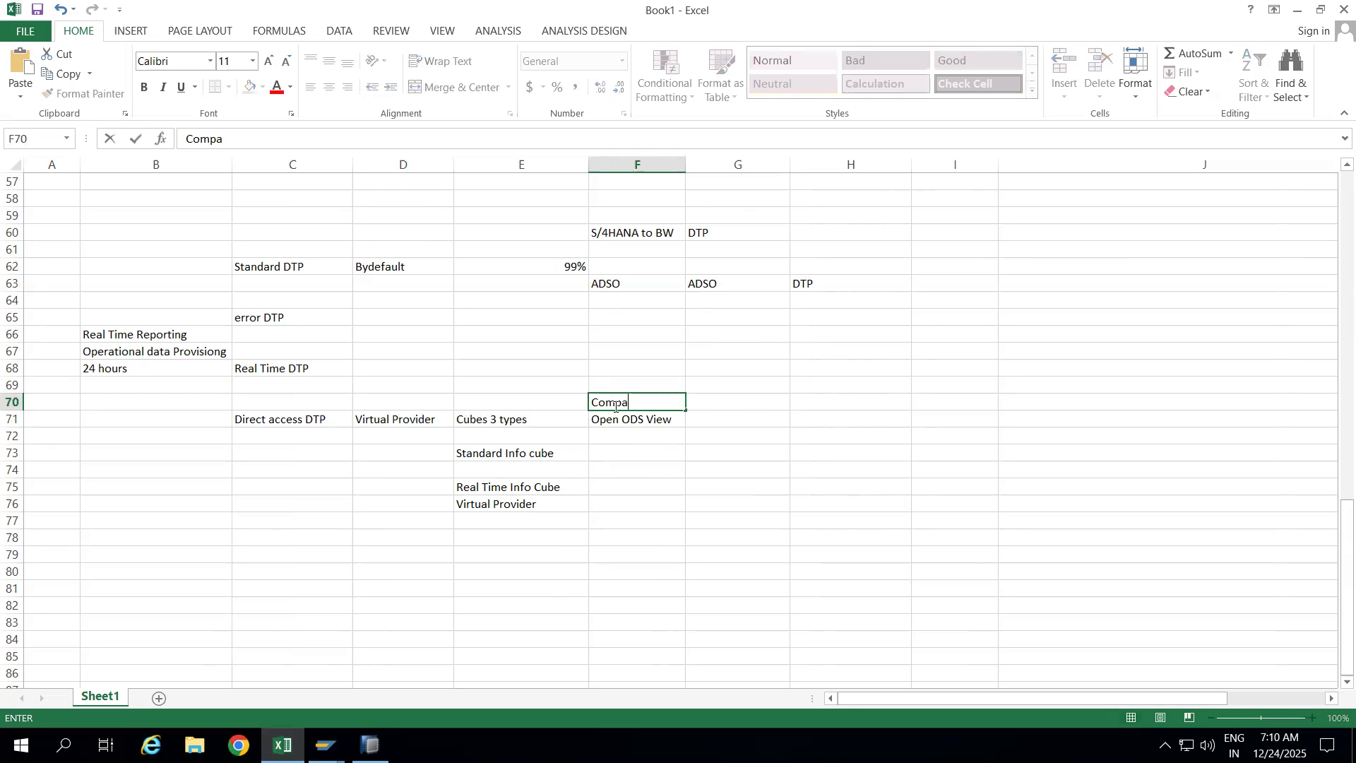
pyautogui.write('oiste Provider')
pyautogui.click(645, 476)
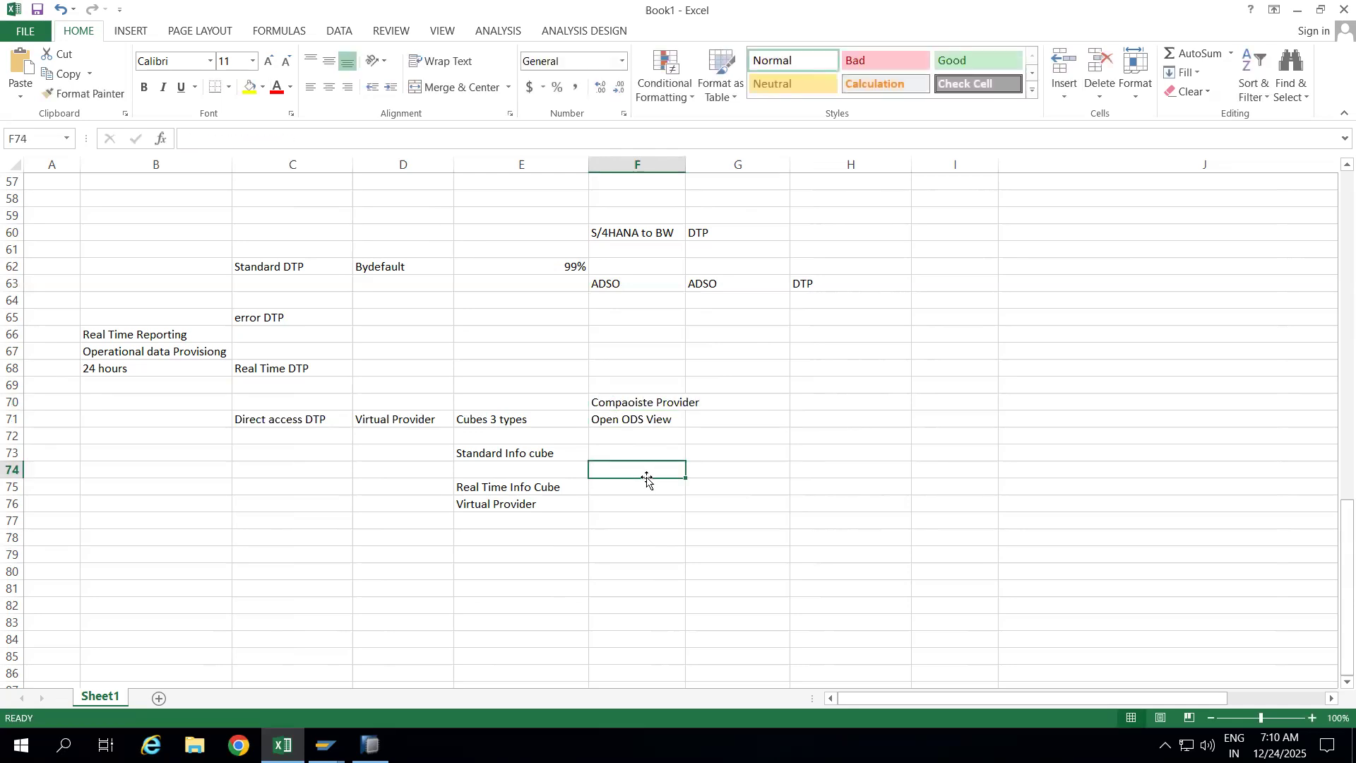
pyautogui.moveTo(682, 167); pyautogui.dragTo(709, 168)
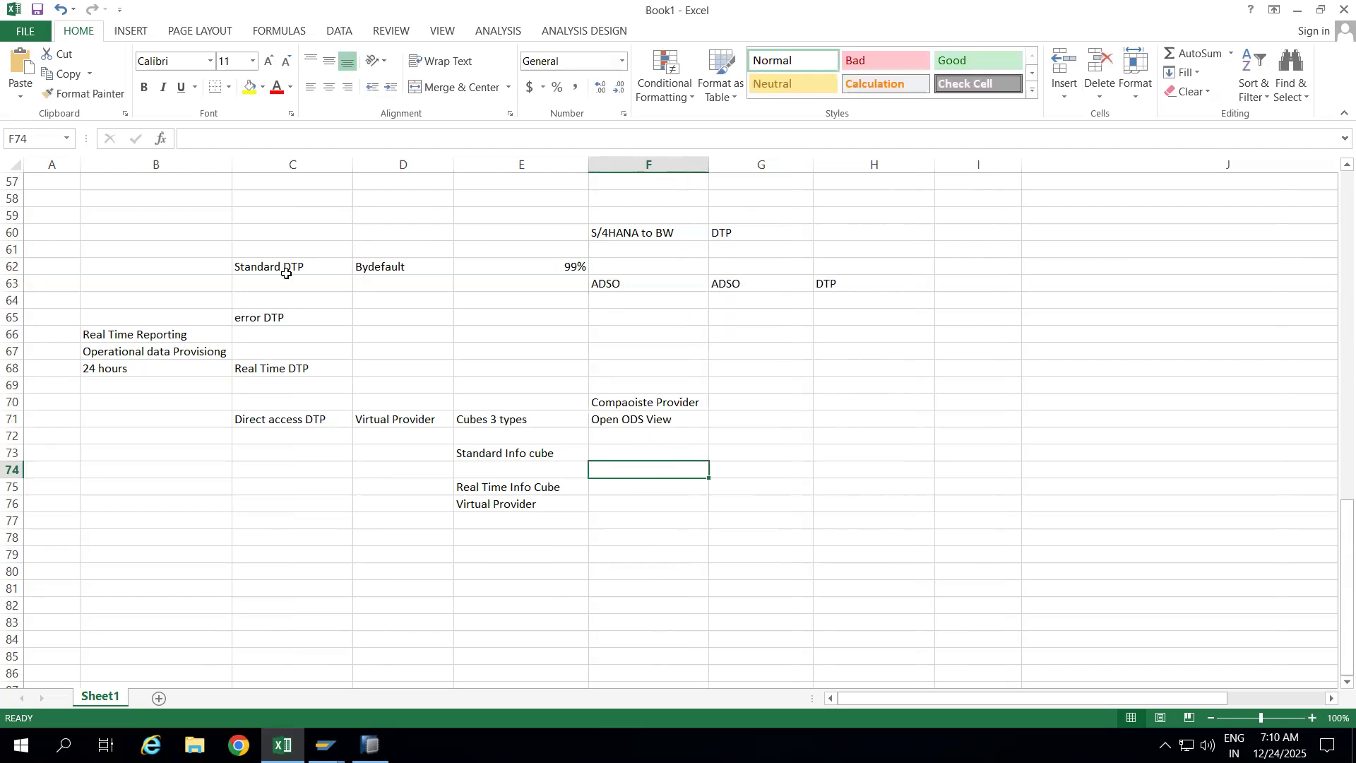
# Step: Enter the heading "4 DTP's" in C61, directly above Standard DTP
pyautogui.click(261, 248)
pyautogui.write('4 ')
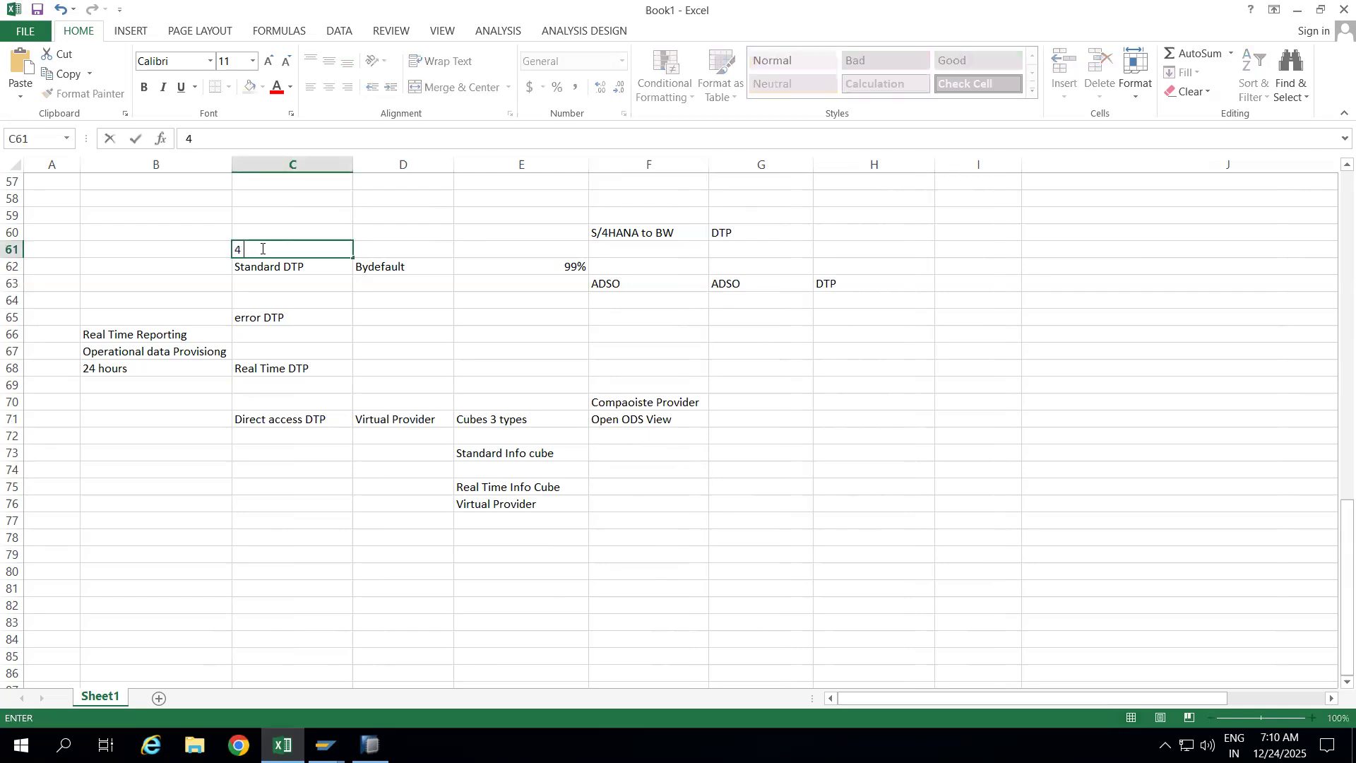
pyautogui.write("DTP's")
pyautogui.click(426, 342)
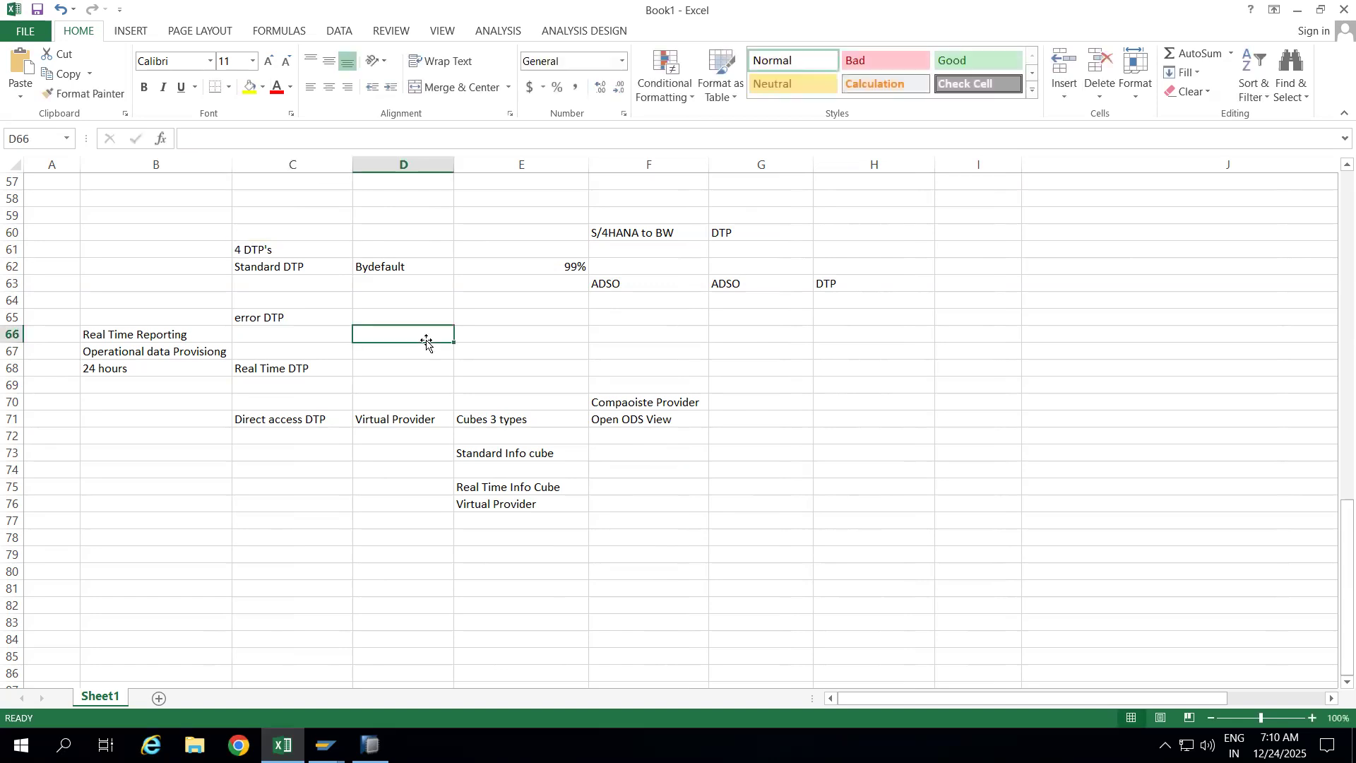
pyautogui.click(262, 248)
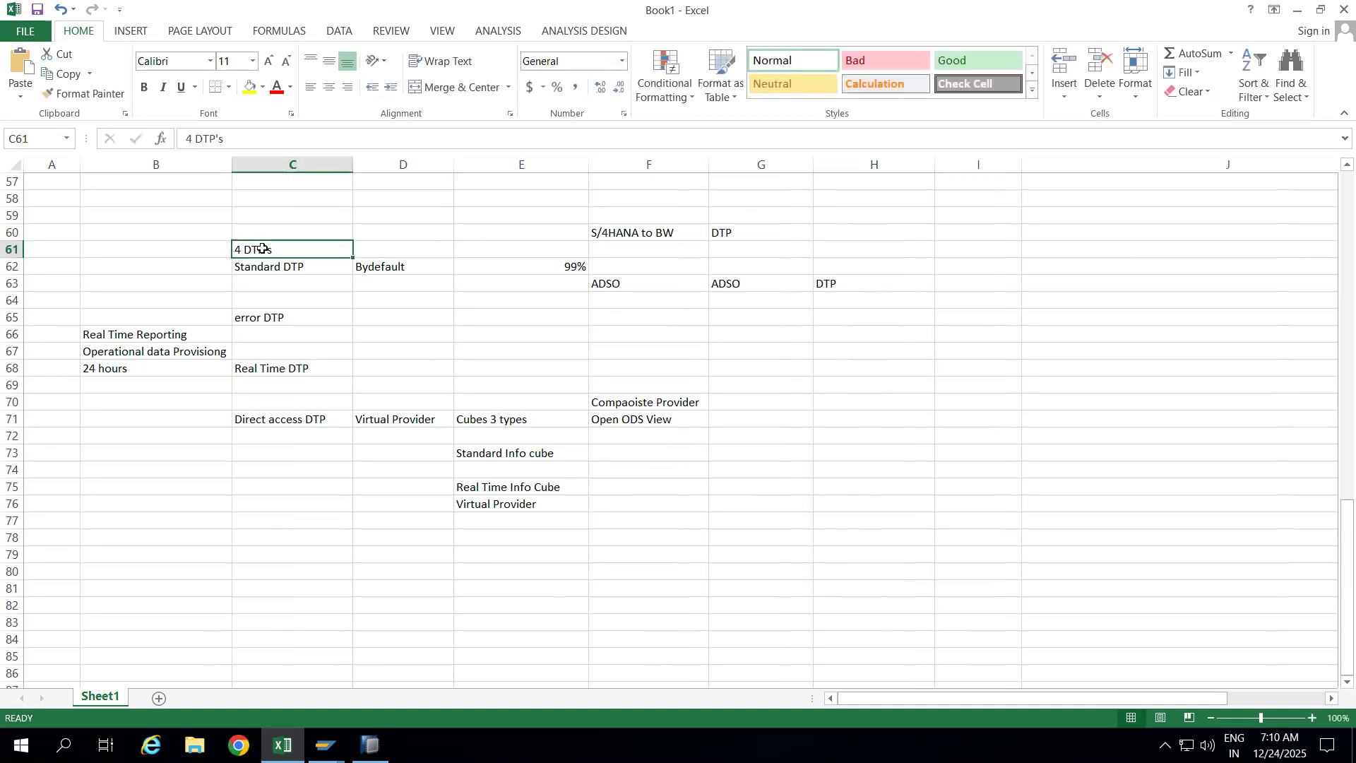
# Step: Fill C79:E79 with "S/4HANA", "BW4HANA" and "DTP" to note the load between the two systems
pyautogui.click(265, 552)
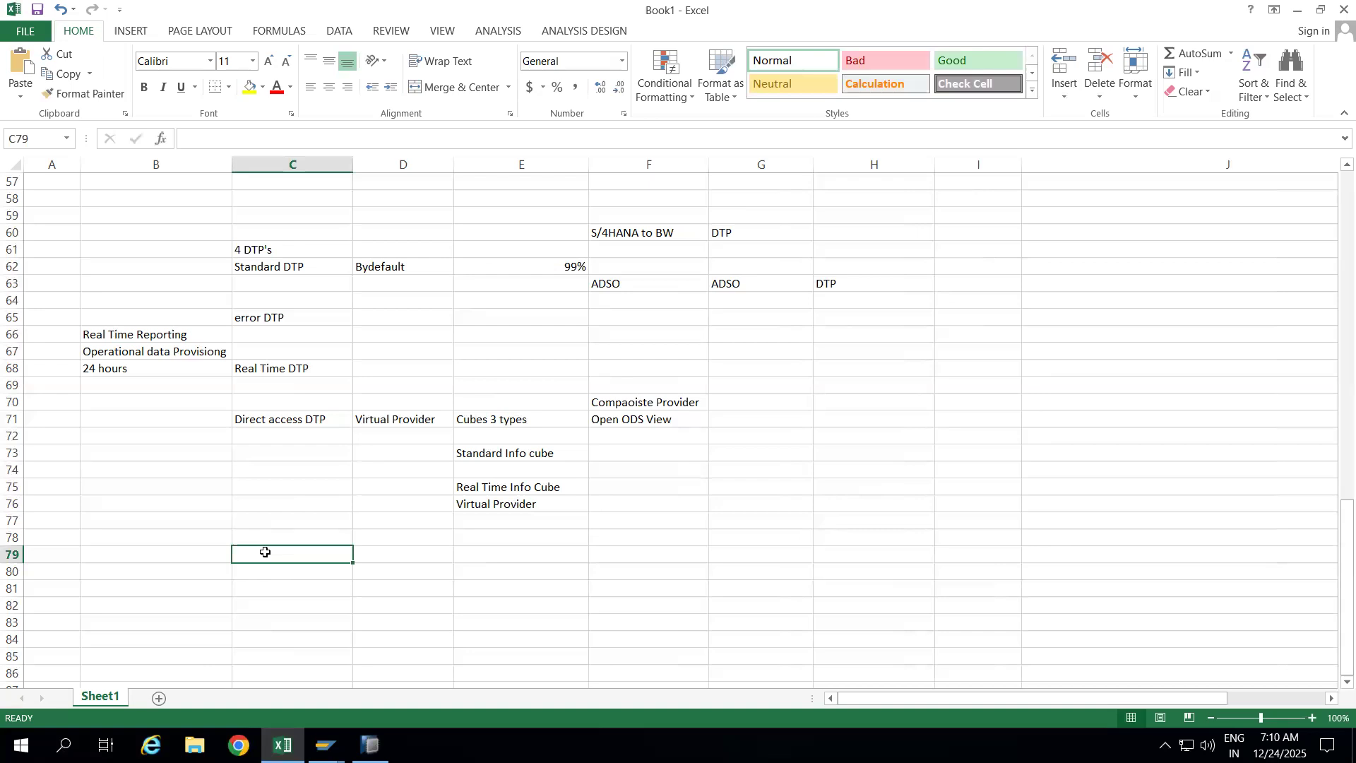
pyautogui.write('S/4HANA')
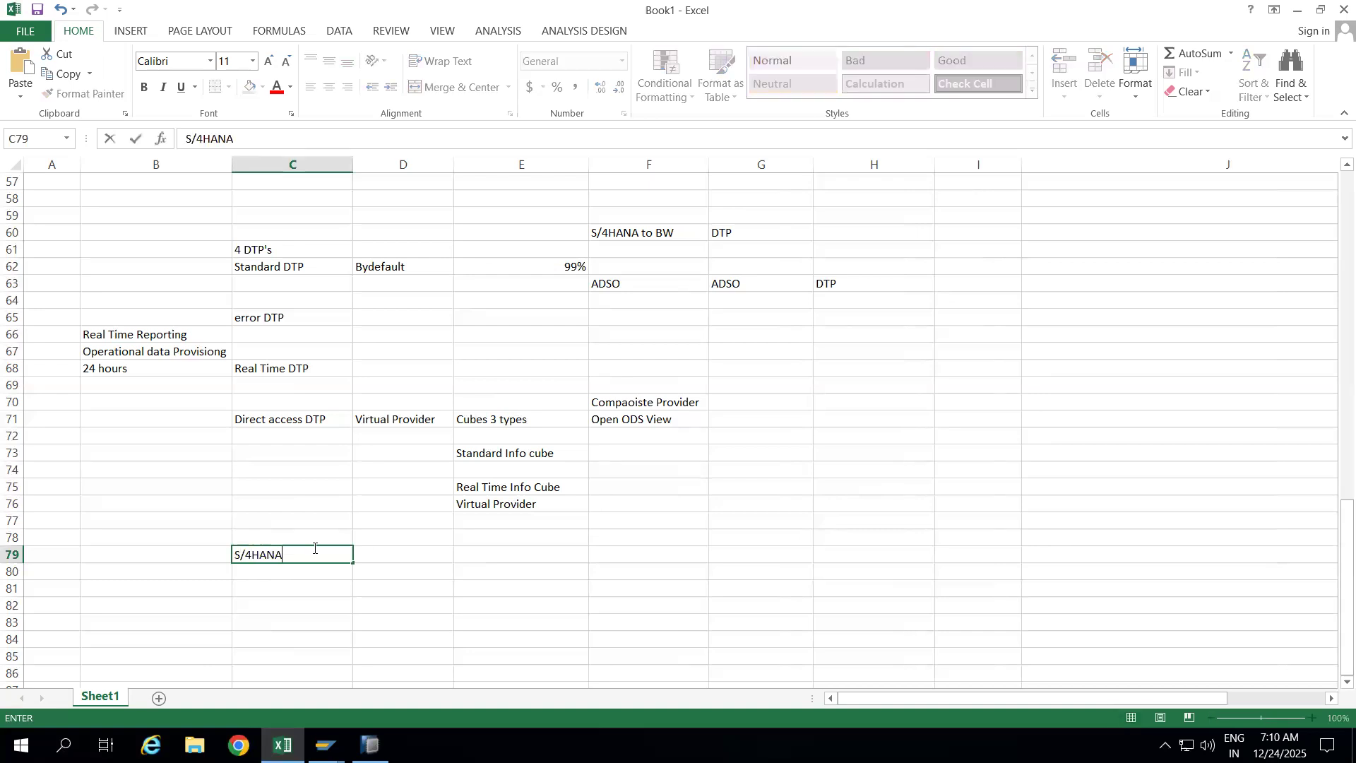
pyautogui.click(408, 554)
pyautogui.write('BW4HANA')
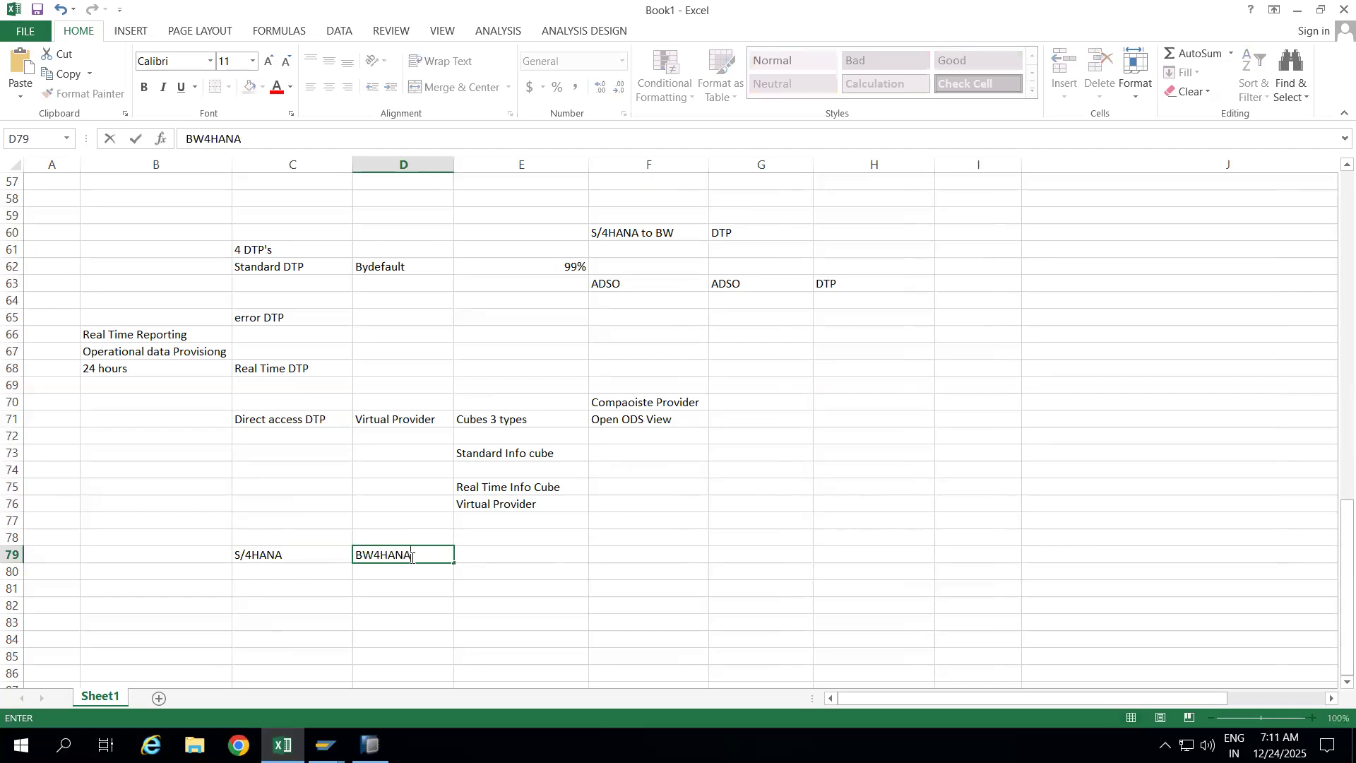
pyautogui.click(487, 553)
pyautogui.write('DTP')
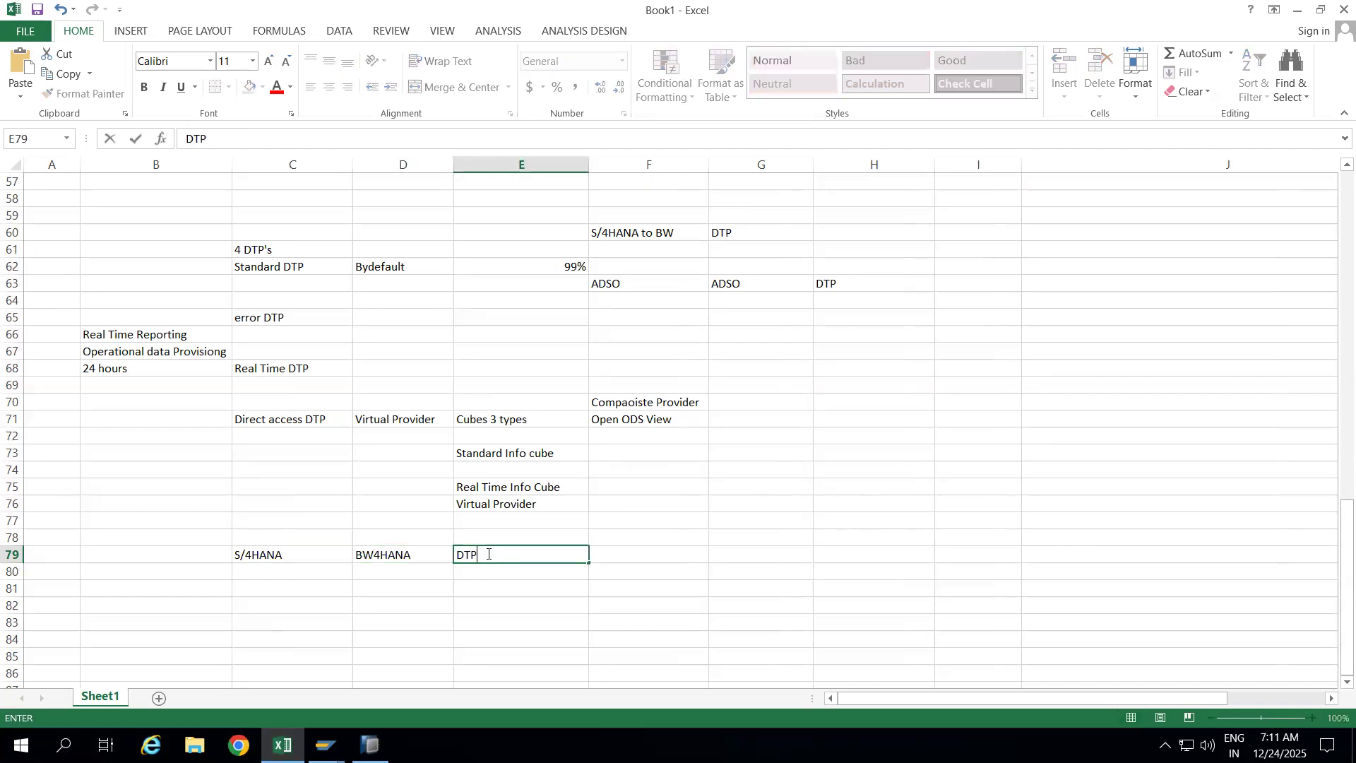
# Step: Fill C81:E81 with "ADSO", "ADSO" and "DTP" to note the load between two ADSOs
pyautogui.click(277, 593)
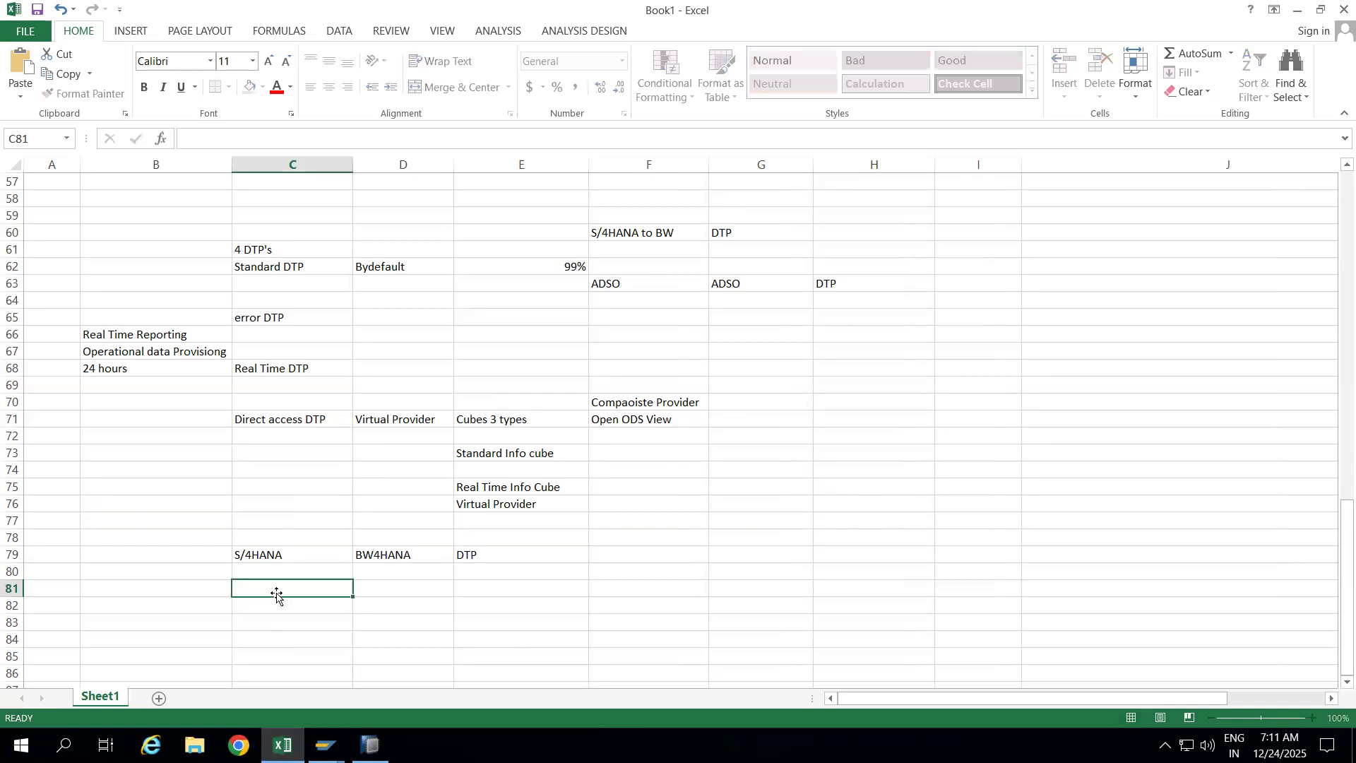
pyautogui.write('ADSO')
pyautogui.click(401, 590)
pyautogui.write('ADSO')
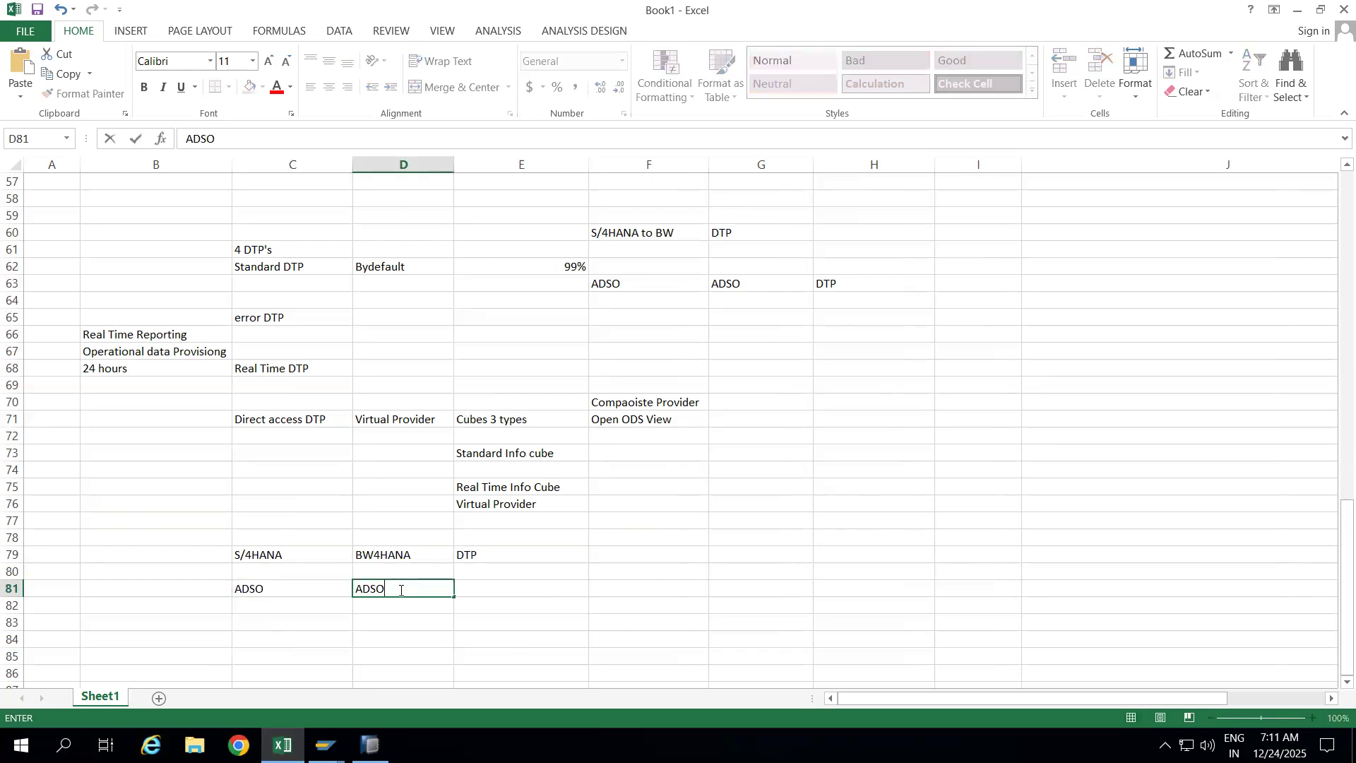
pyautogui.click(511, 587)
pyautogui.write('DTP')
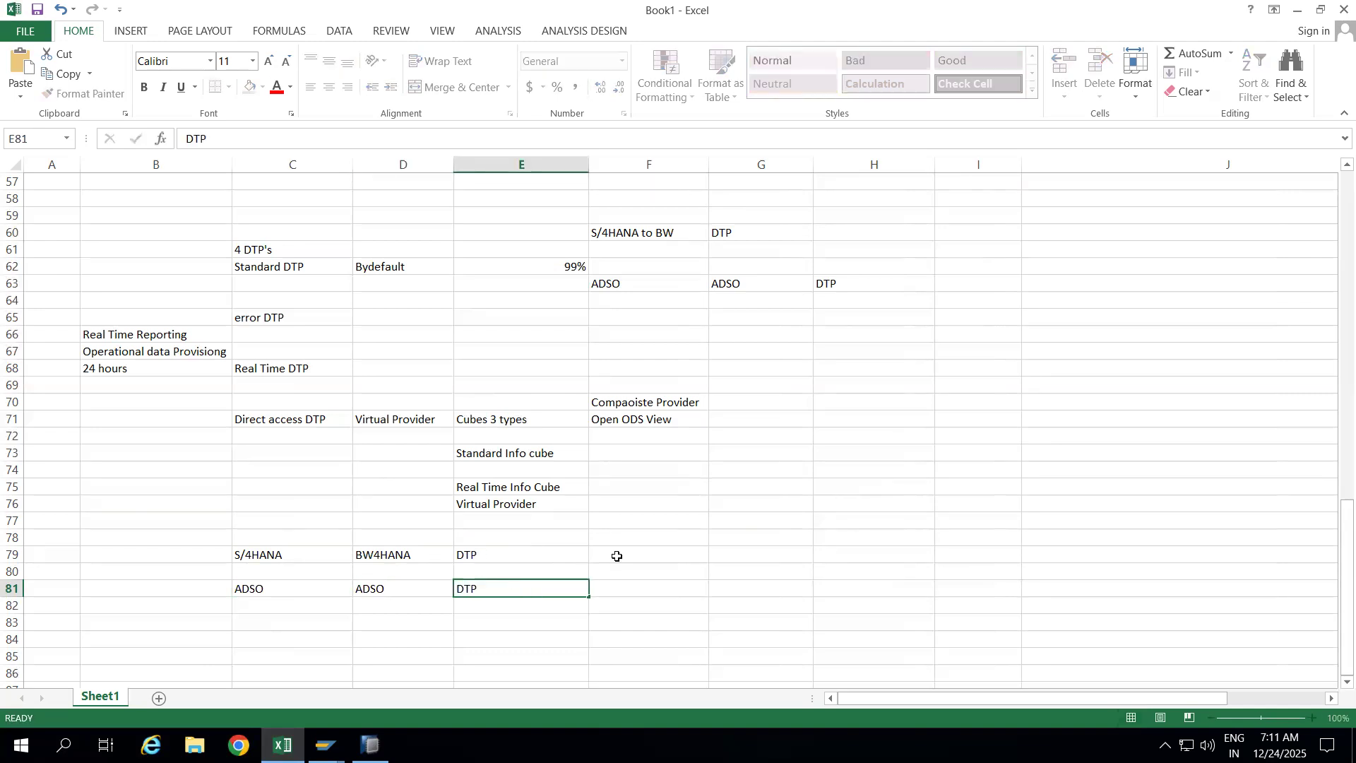
pyautogui.click(616, 556)
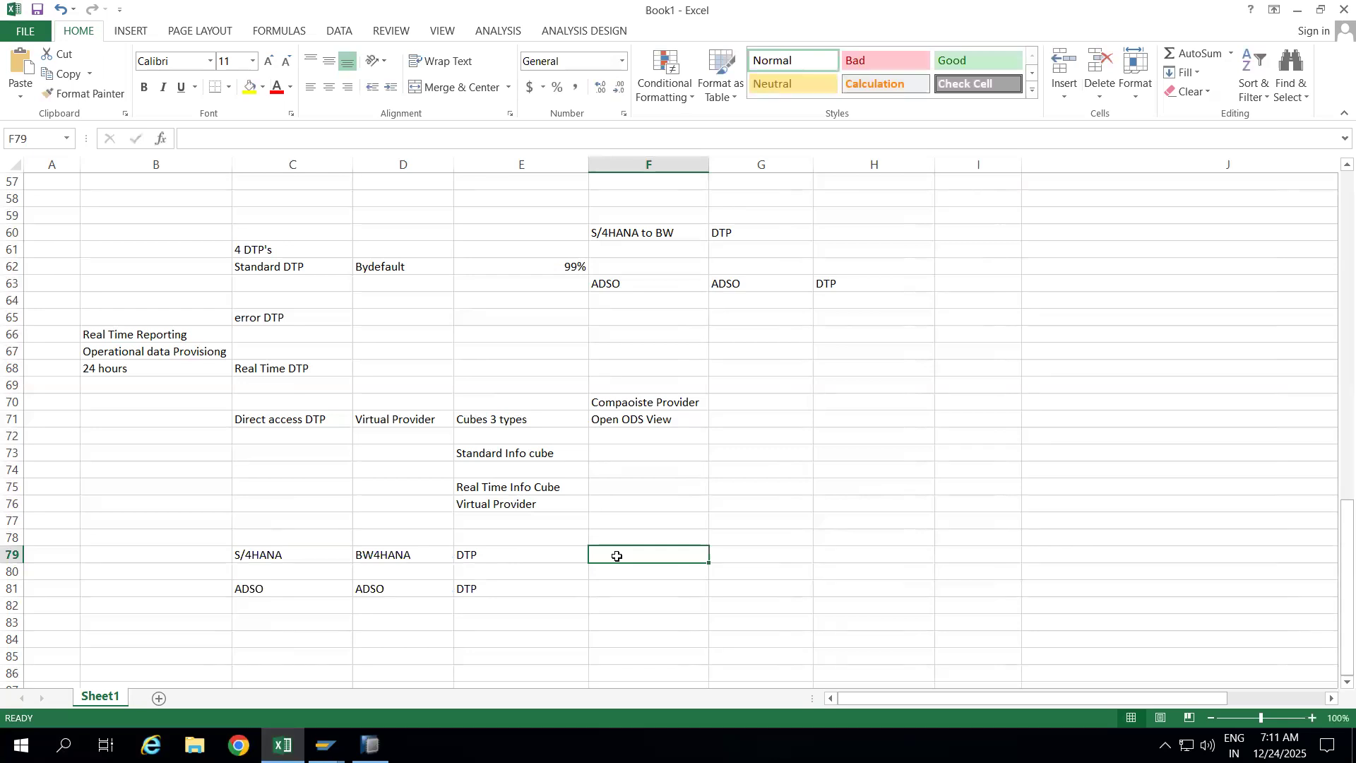
# Step: Enter the note "without transformation we cannot create DTP" in F79 and widen column F to fit it
pyautogui.write('w')
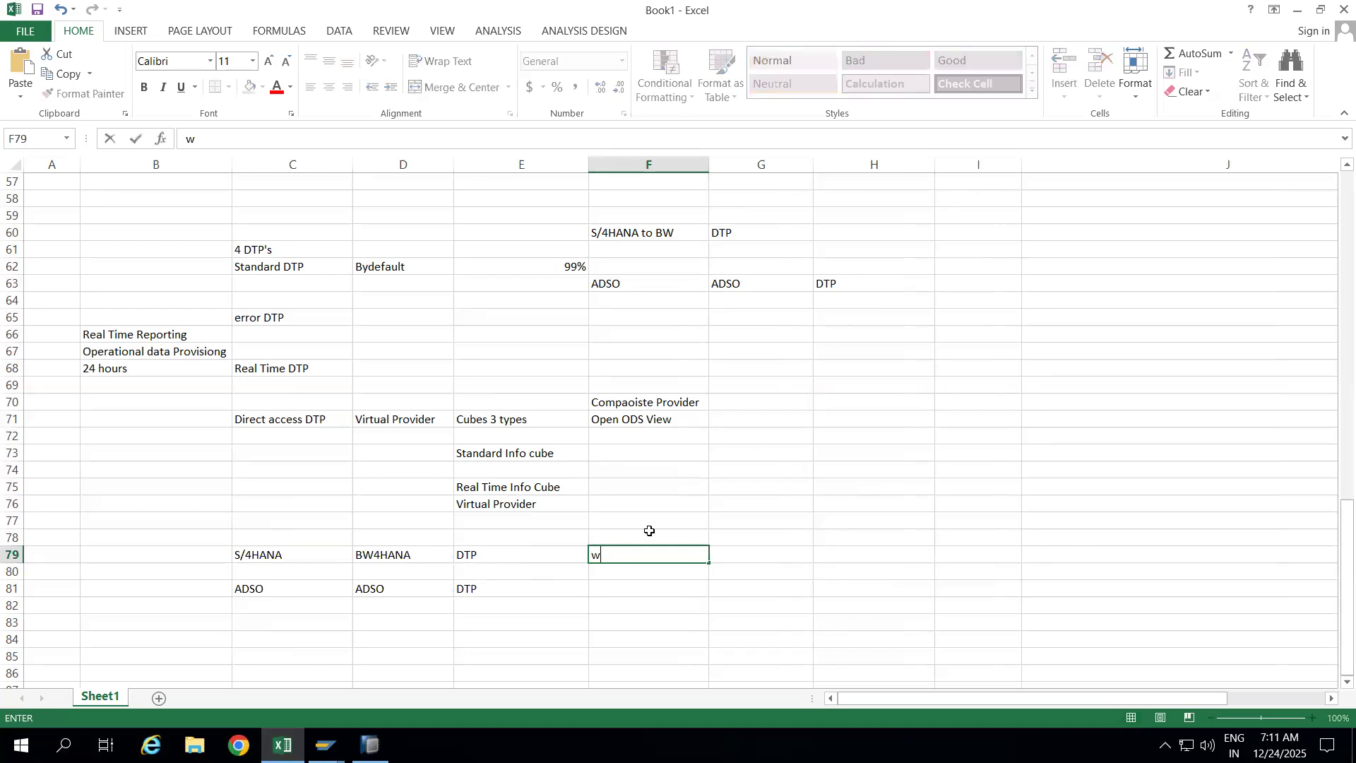
pyautogui.write('ithout transformat')
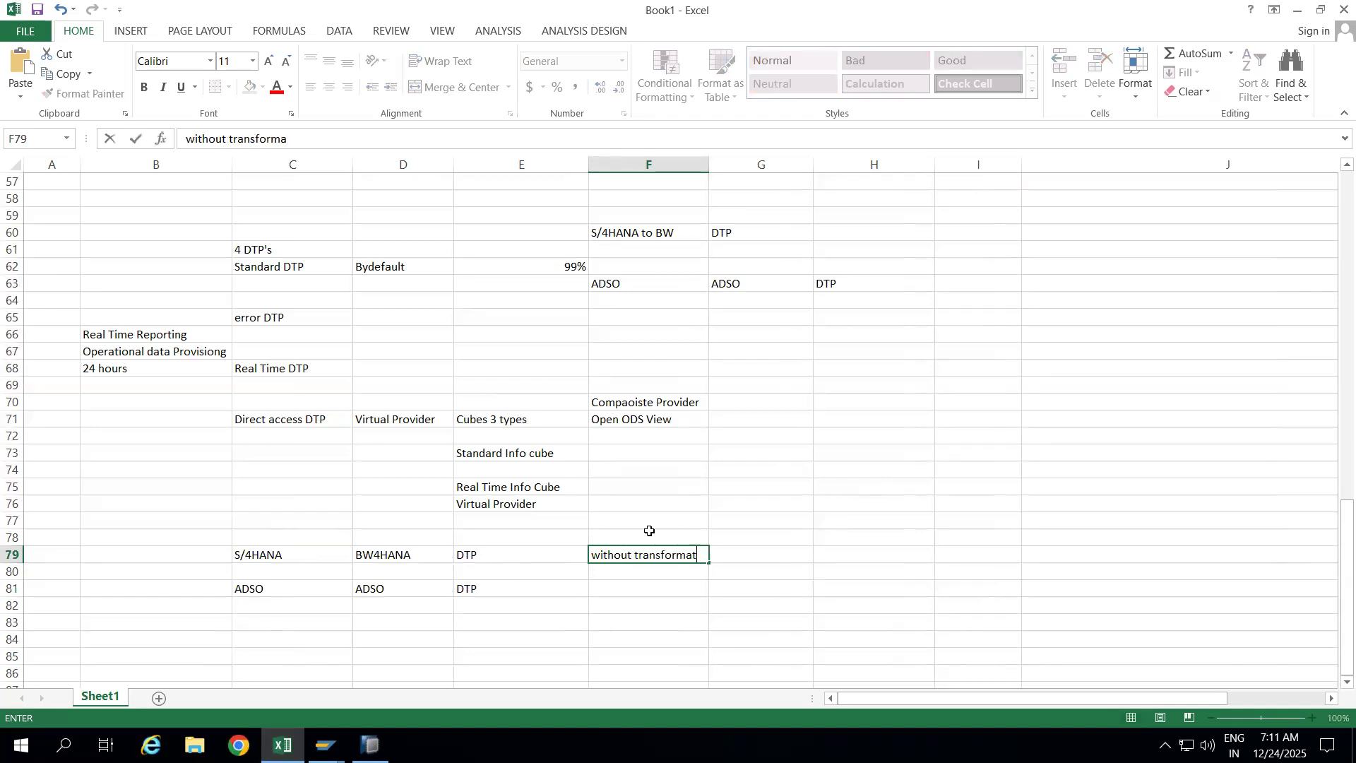
pyautogui.write('ion we cannot creat')
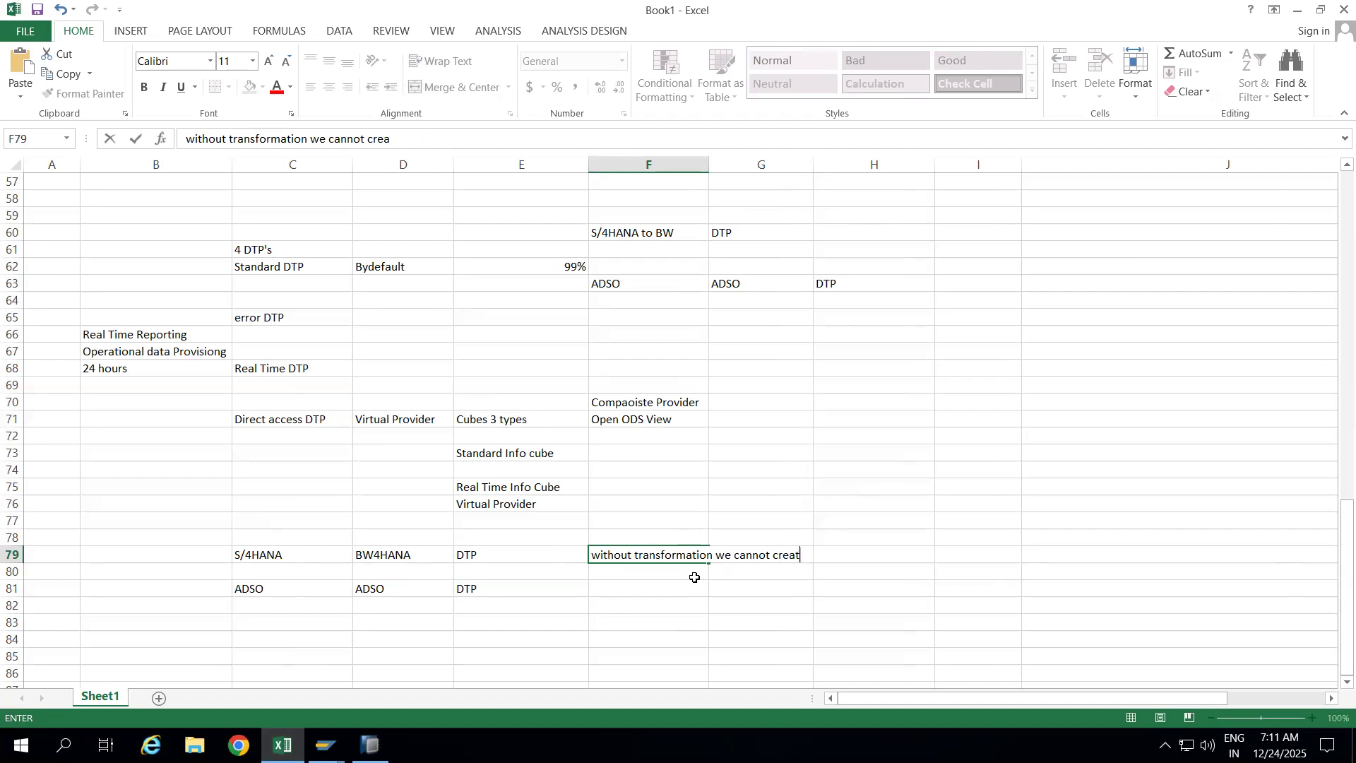
pyautogui.write('e DTP')
pyautogui.click(618, 594)
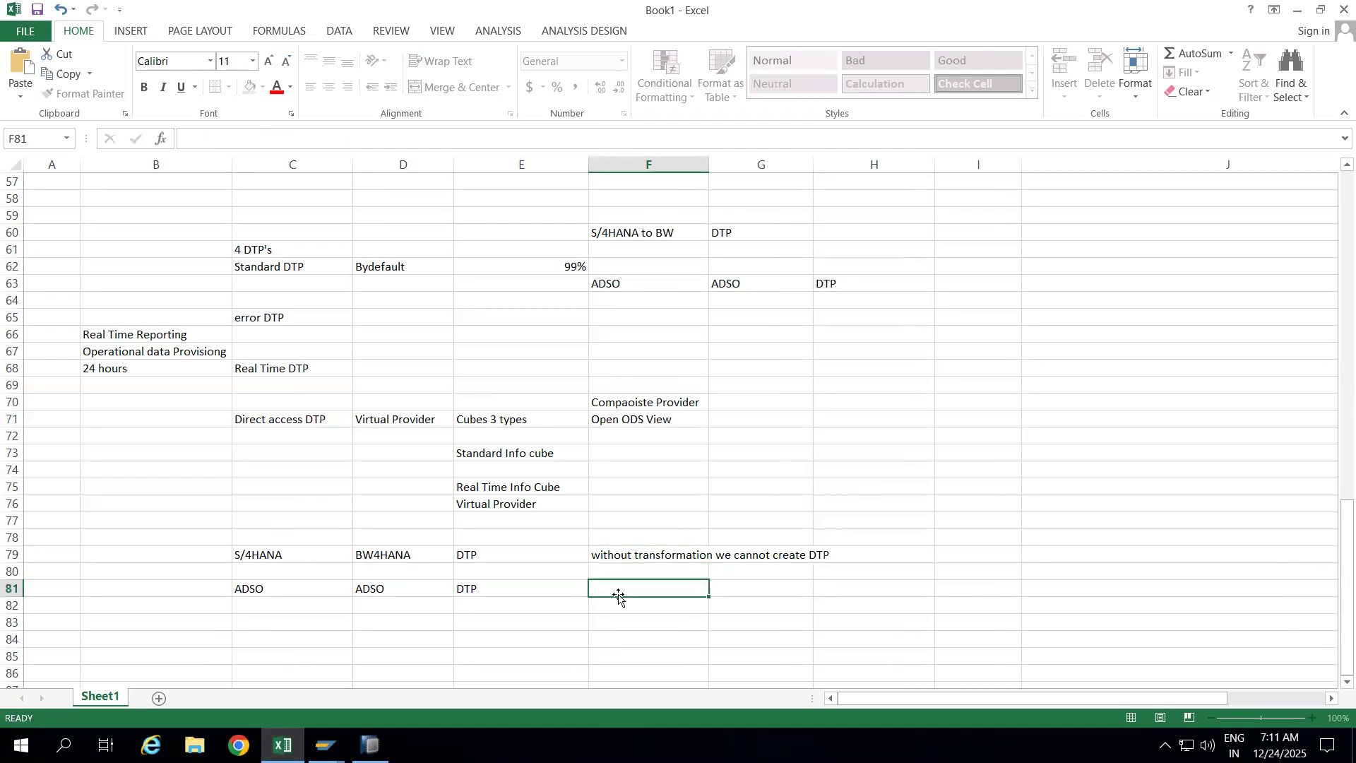
pyautogui.moveTo(709, 168); pyautogui.dragTo(839, 168)
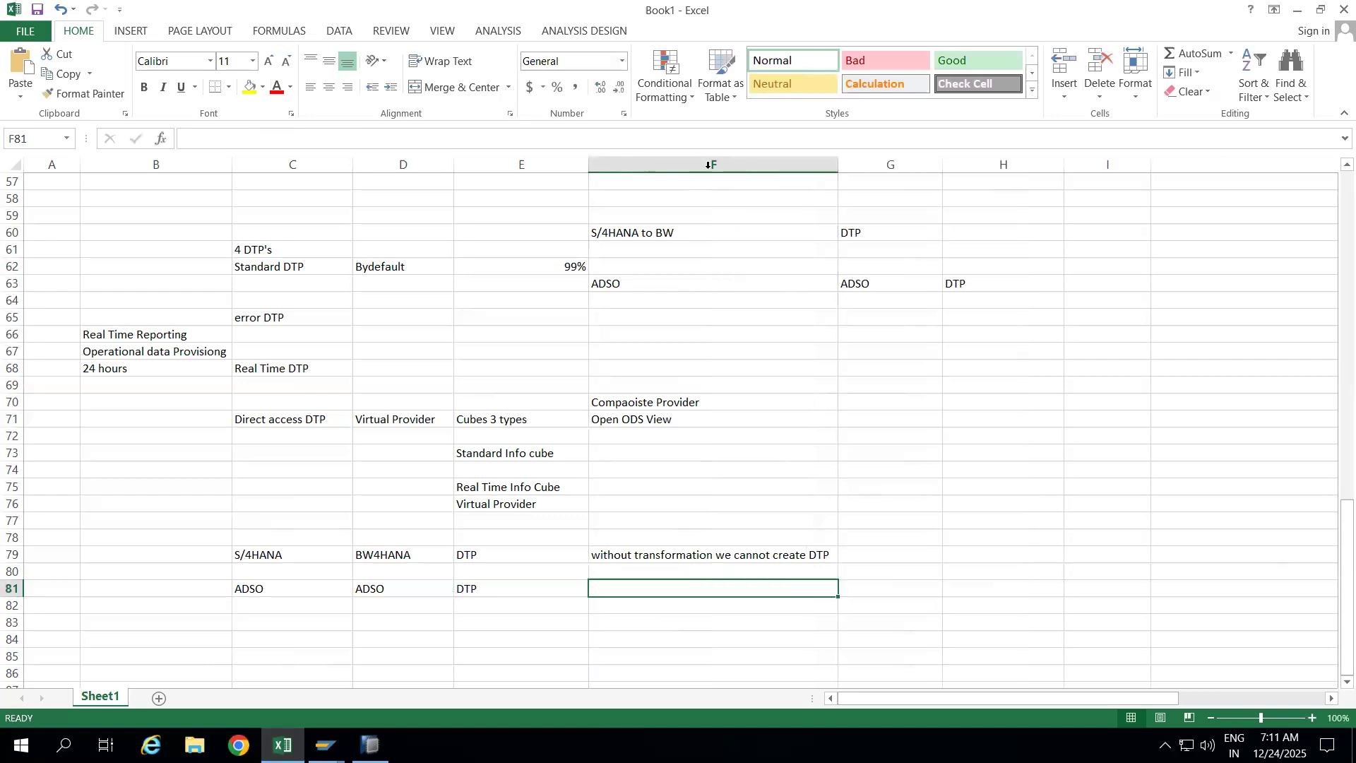
pyautogui.click(662, 556)
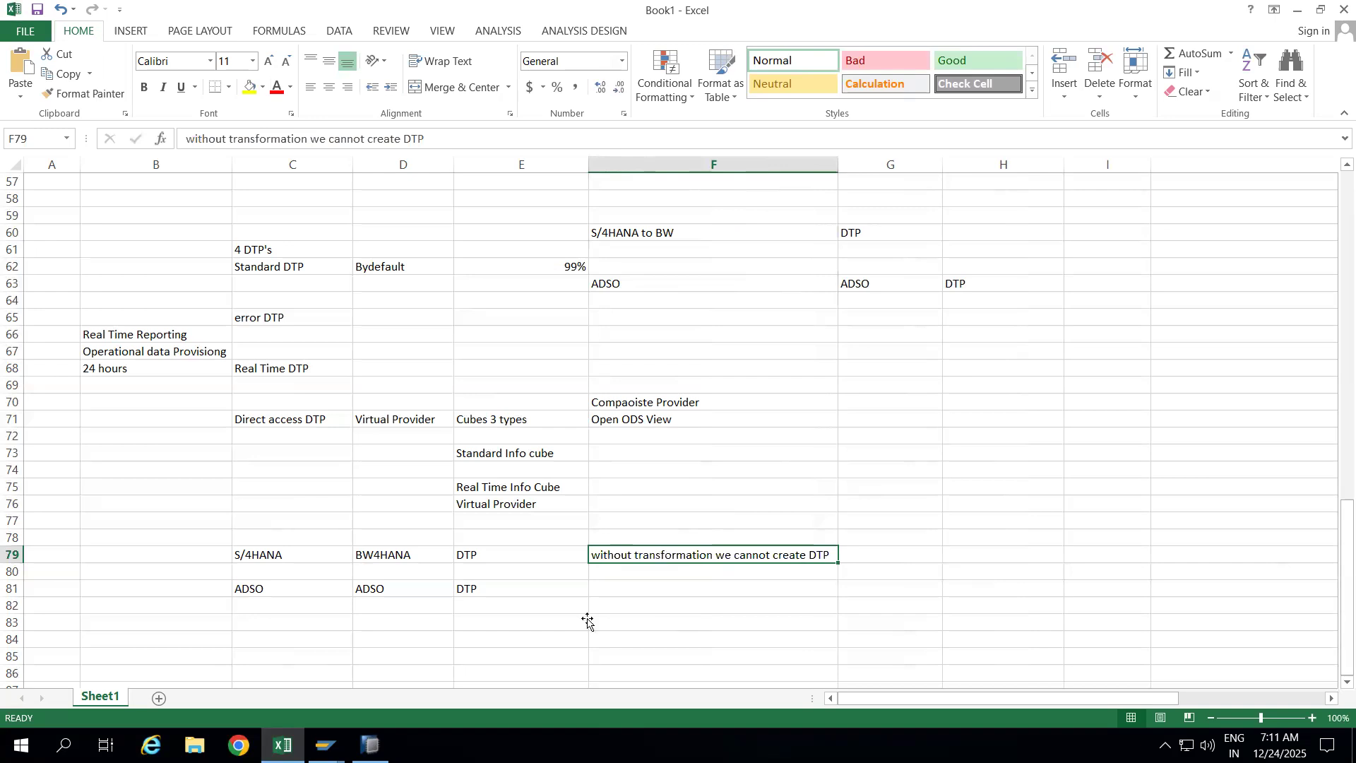
# Step: Switch to SAP HANA Studio and open data flow ZDF_READMASTERDATA in an enlarged editor to examine the transformation and DTP of ZADSO55
pyautogui.click(370, 746)
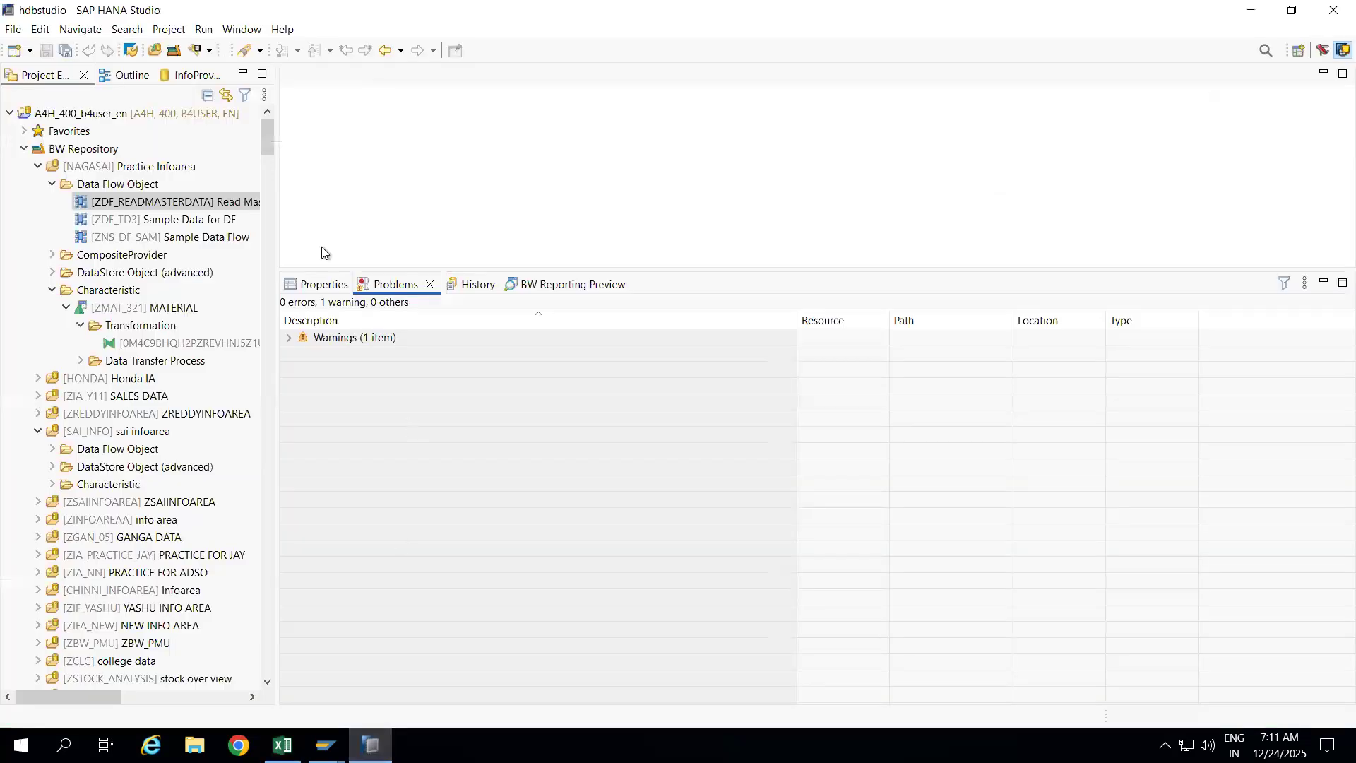
pyautogui.doubleClick(189, 238)
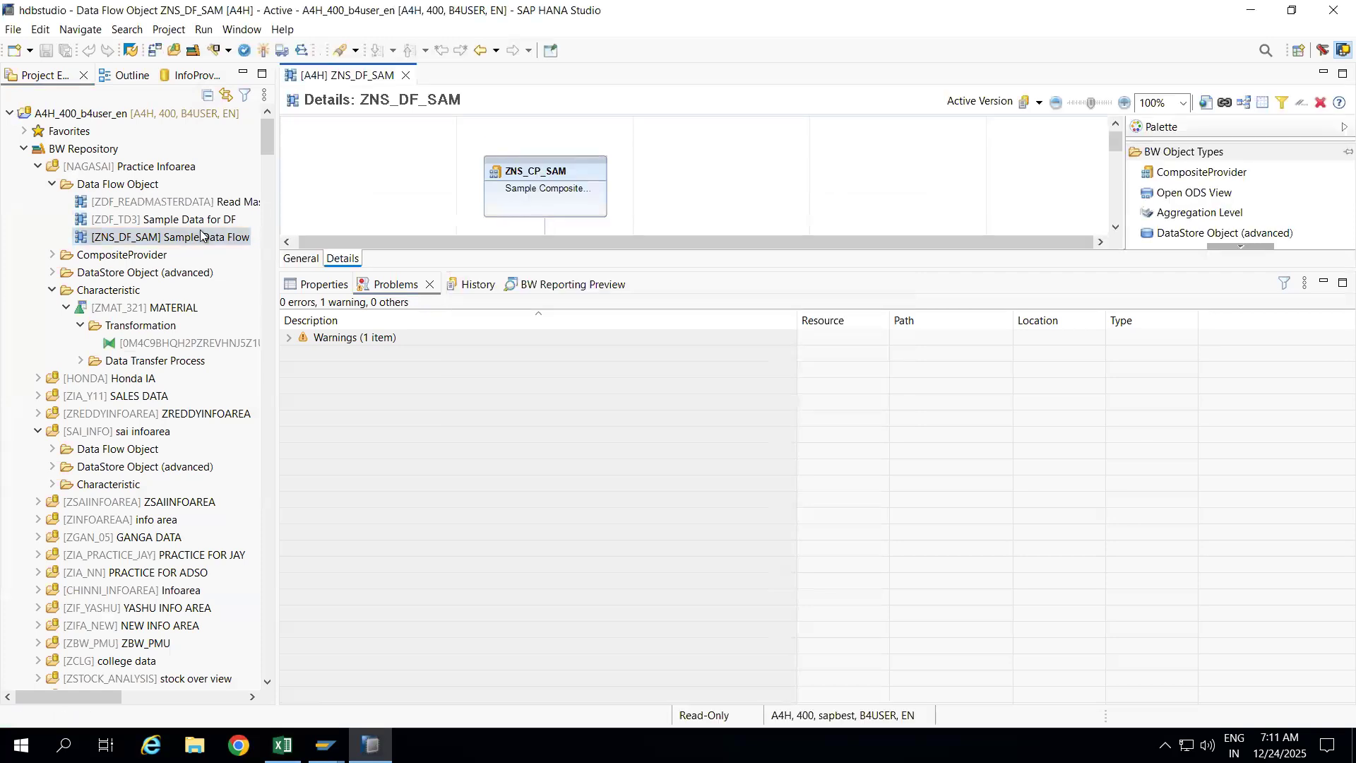
pyautogui.doubleClick(185, 203)
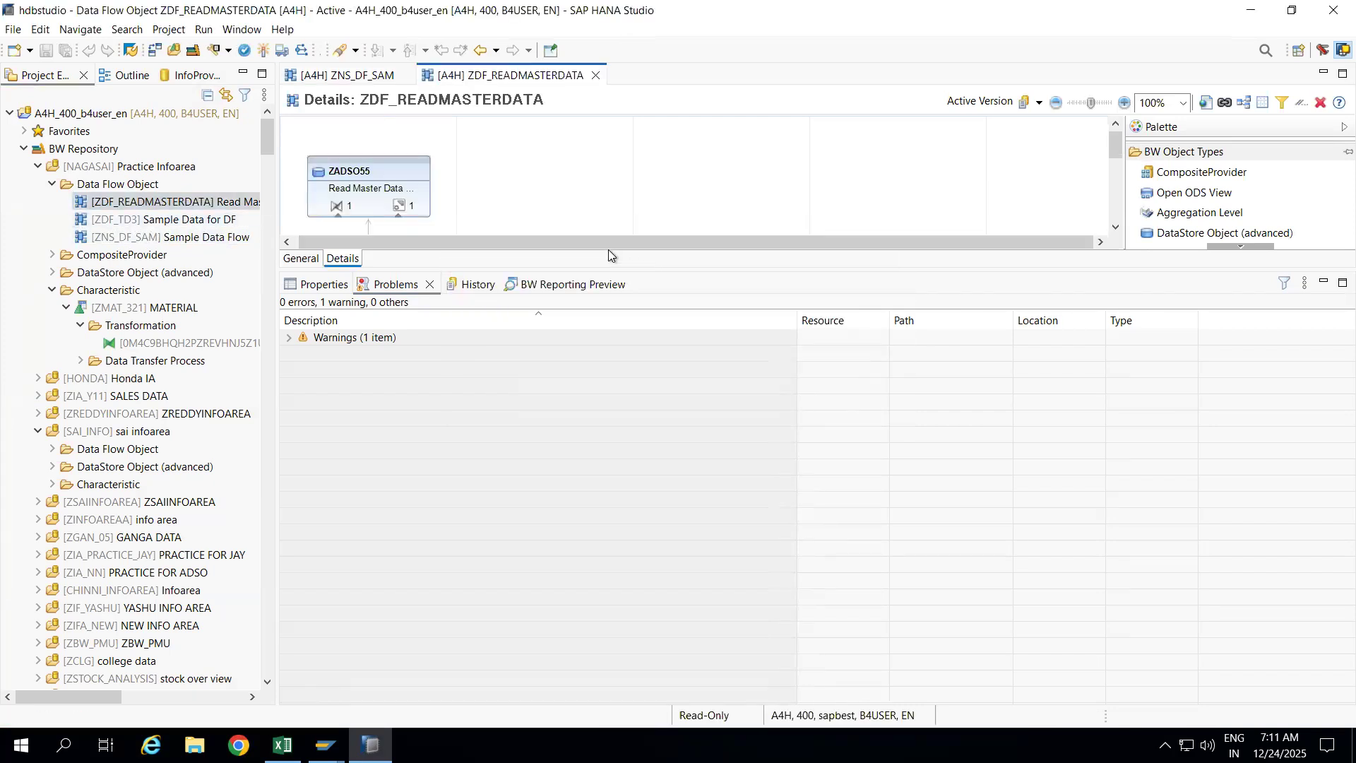
pyautogui.moveTo(602, 270); pyautogui.dragTo(610, 531)
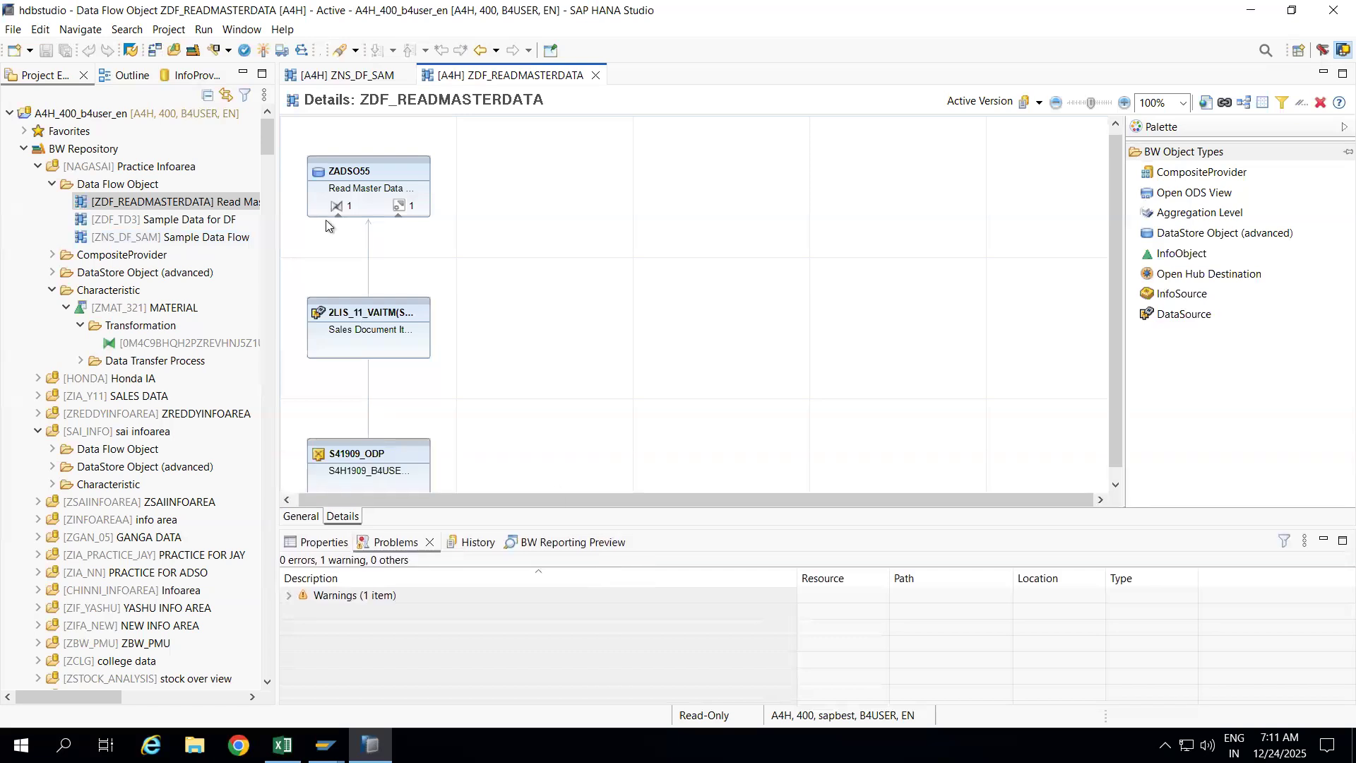
pyautogui.moveTo(339, 208)
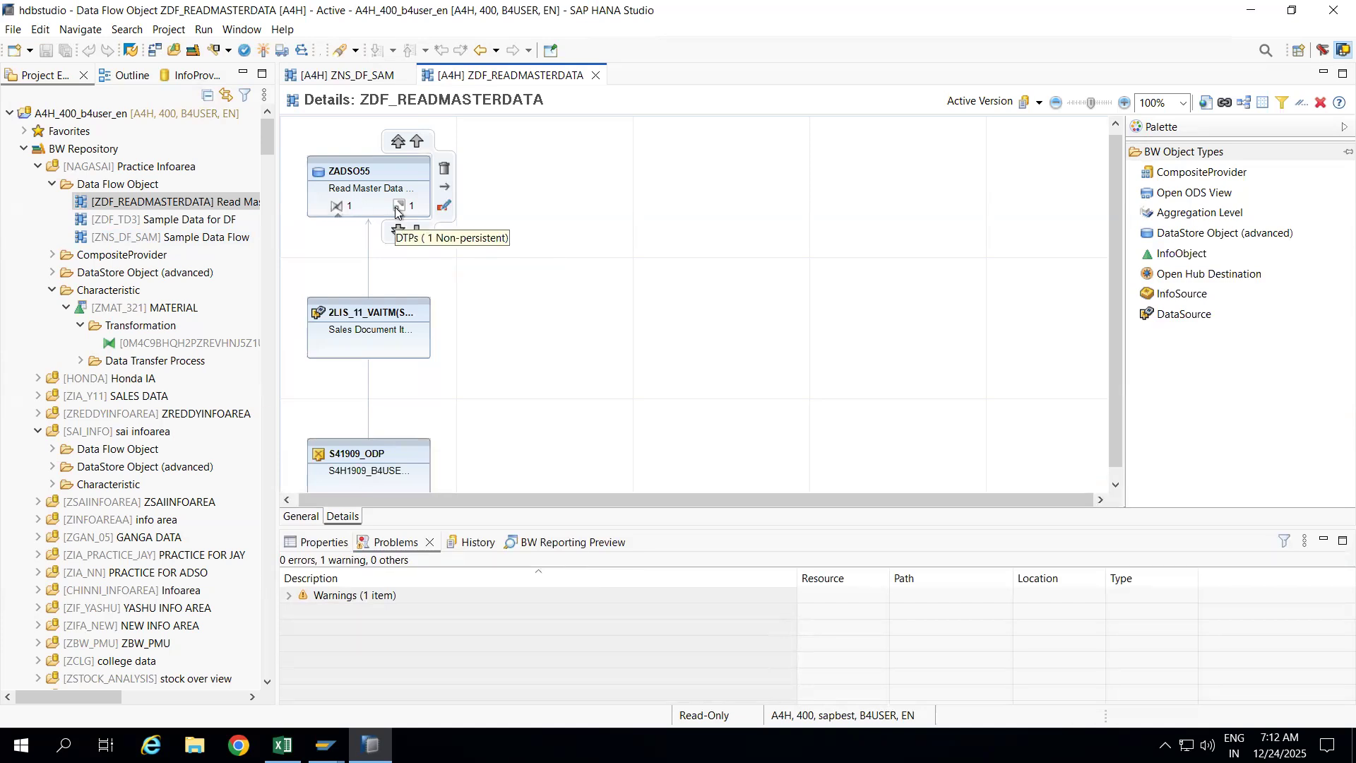
# Step: Close the ZNS_DF_SAM and ZDF_READMASTERDATA data flows and return to the Excel notes
pyautogui.click(406, 76)
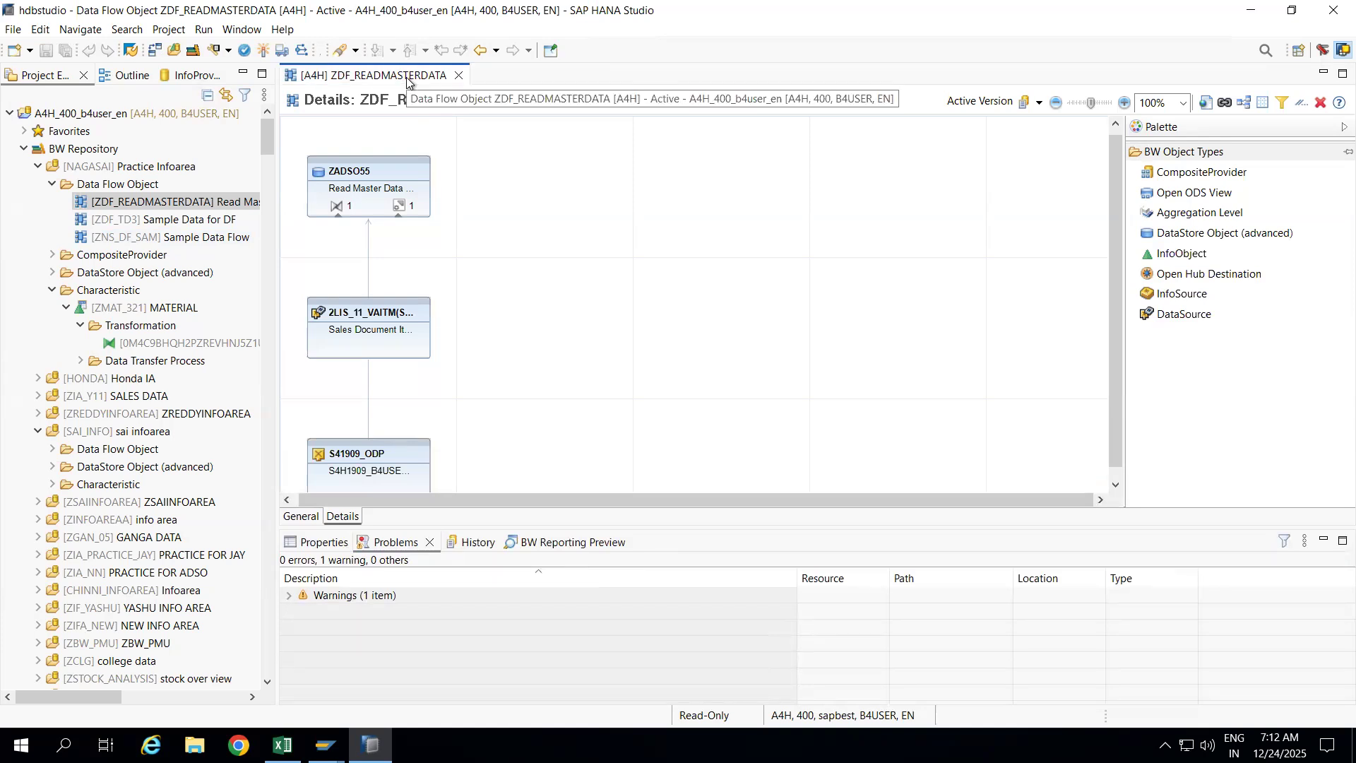
pyautogui.click(458, 75)
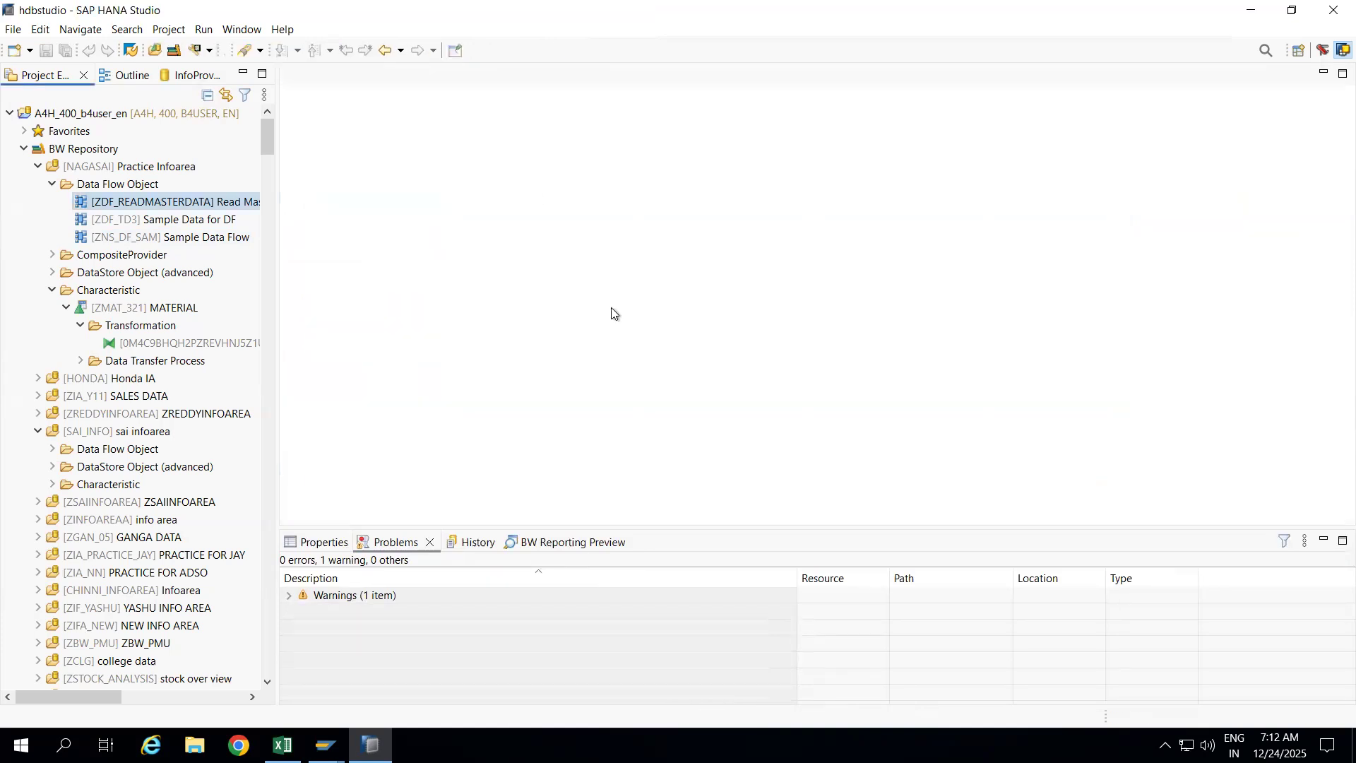
pyautogui.hotkey('alt', 'Tab')
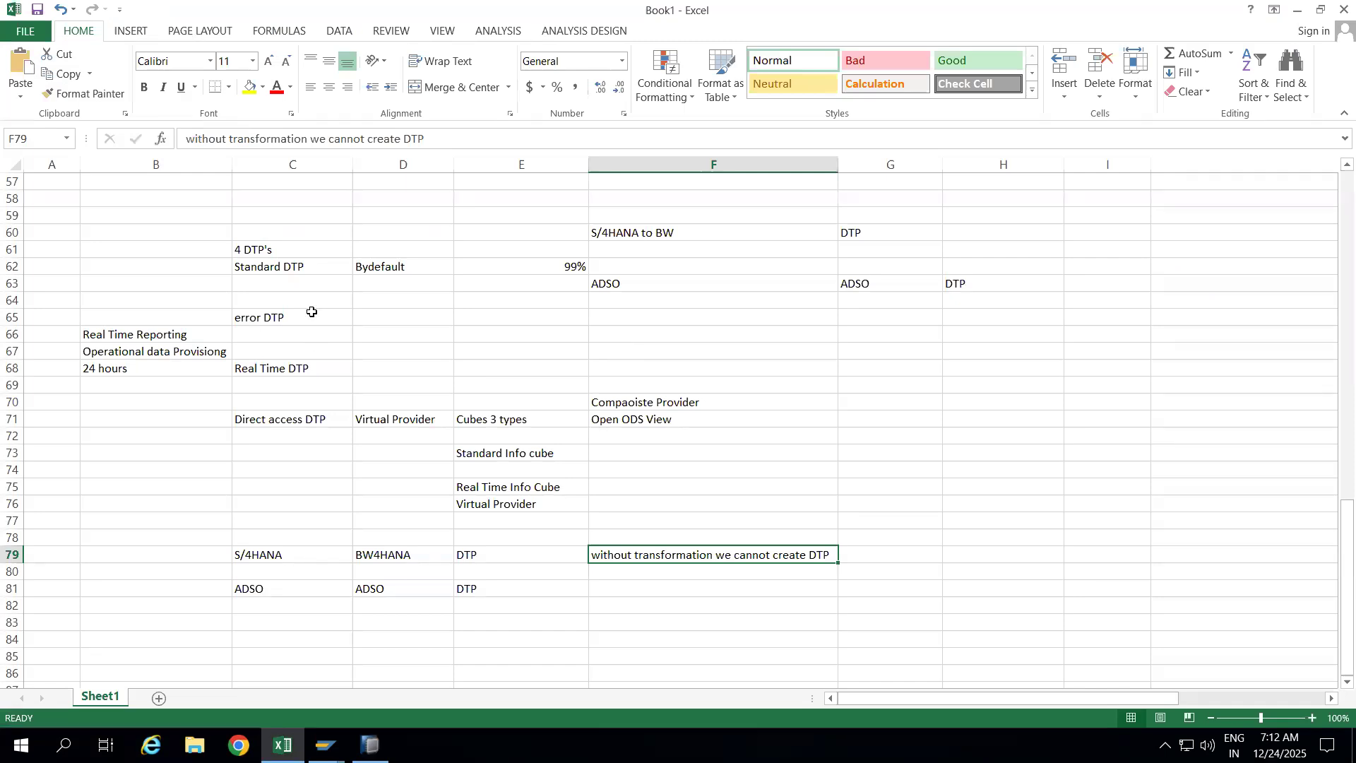
# Step: Fill G73:I73 with the DTP section headings "Extraction", "Update" and "Execute"
pyautogui.click(283, 268)
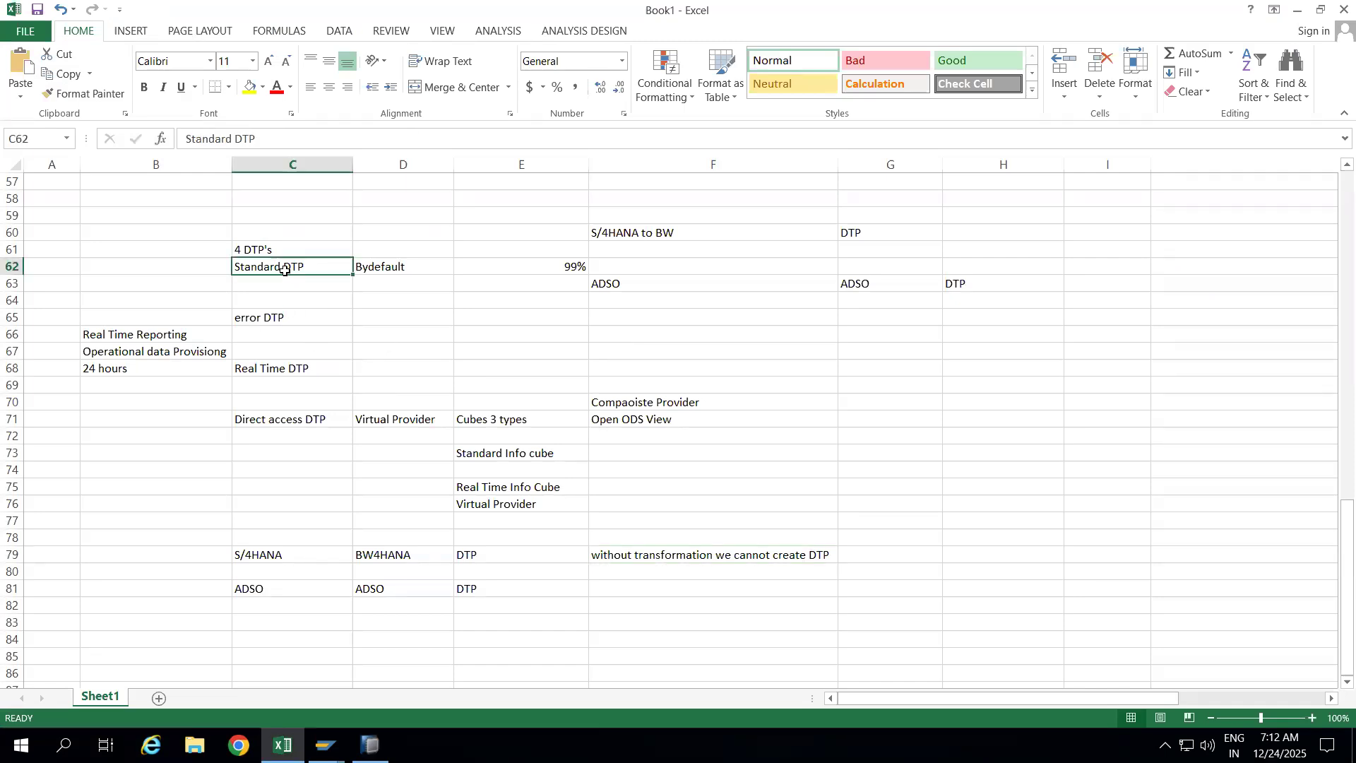
pyautogui.click(889, 448)
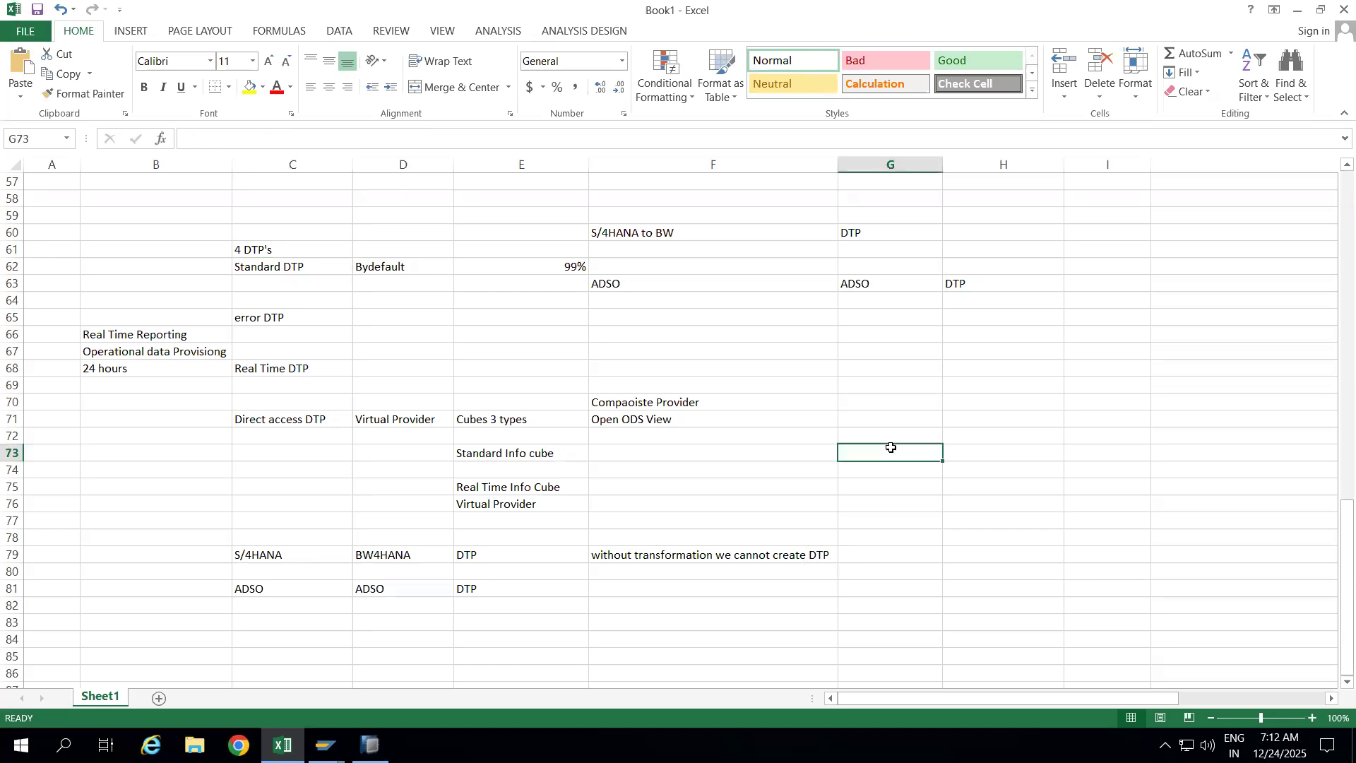
pyautogui.write('Extraction')
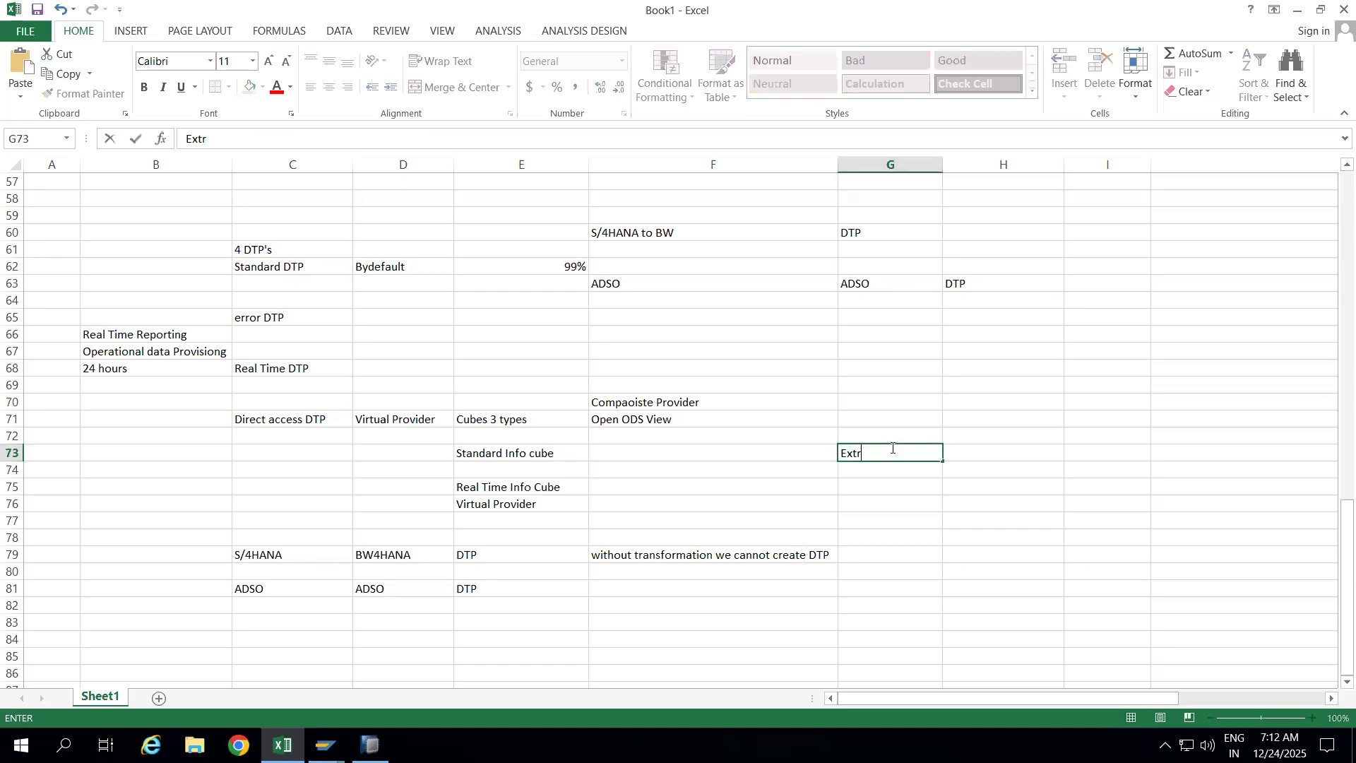
pyautogui.click(997, 454)
pyautogui.write('Update')
pyautogui.click(1102, 460)
pyautogui.write('Execute')
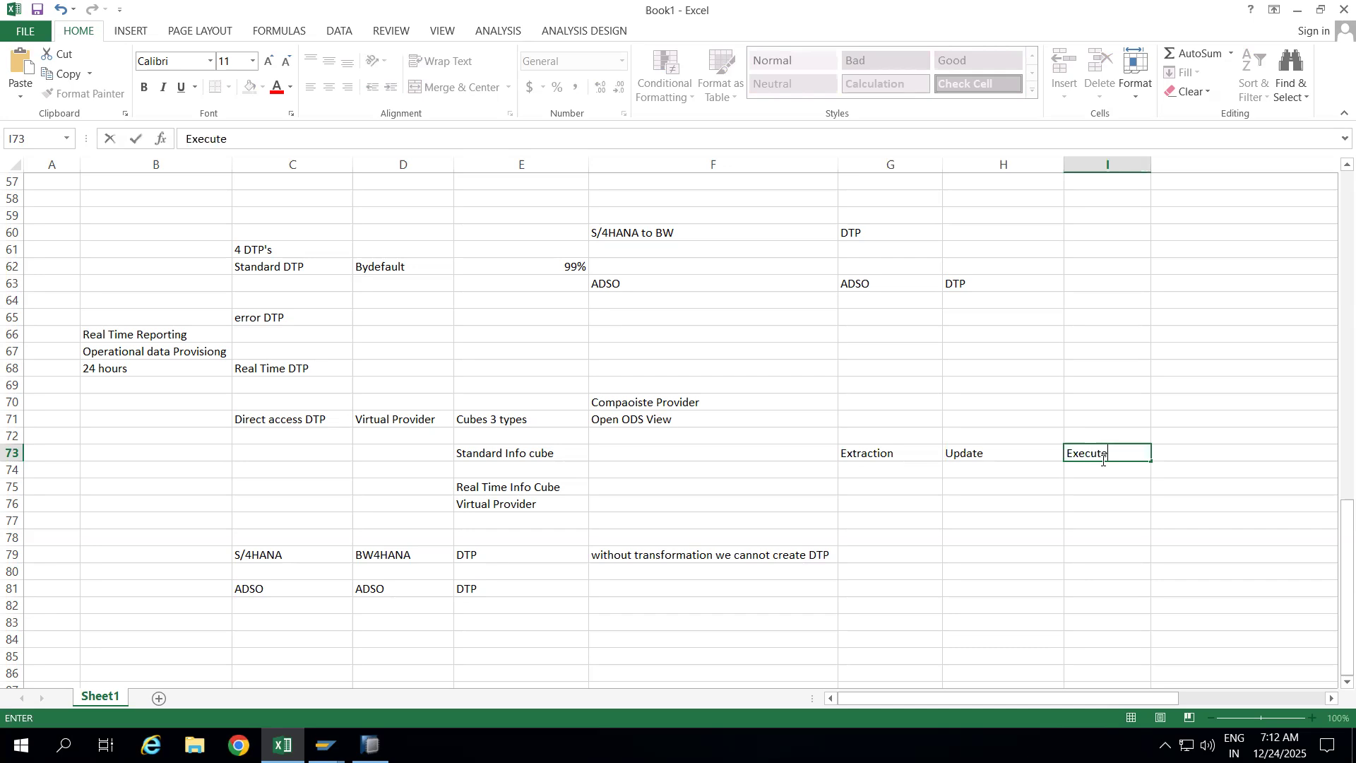
# Step: Make the Extraction, Update and Execute headings in G73:I73 bold
pyautogui.click(857, 431)
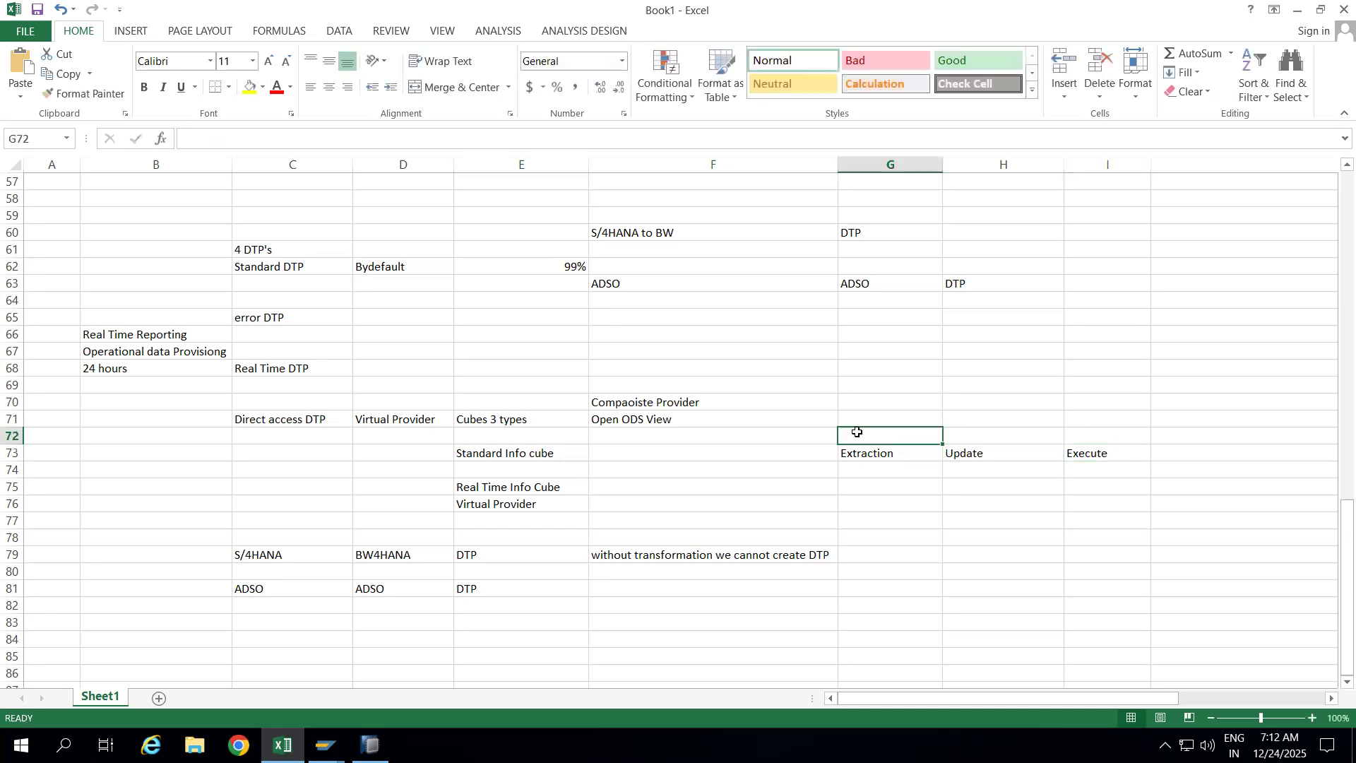
pyautogui.moveTo(876, 453); pyautogui.dragTo(1077, 452)
pyautogui.hotkey('ctrl', 'b')
pyautogui.click(894, 516)
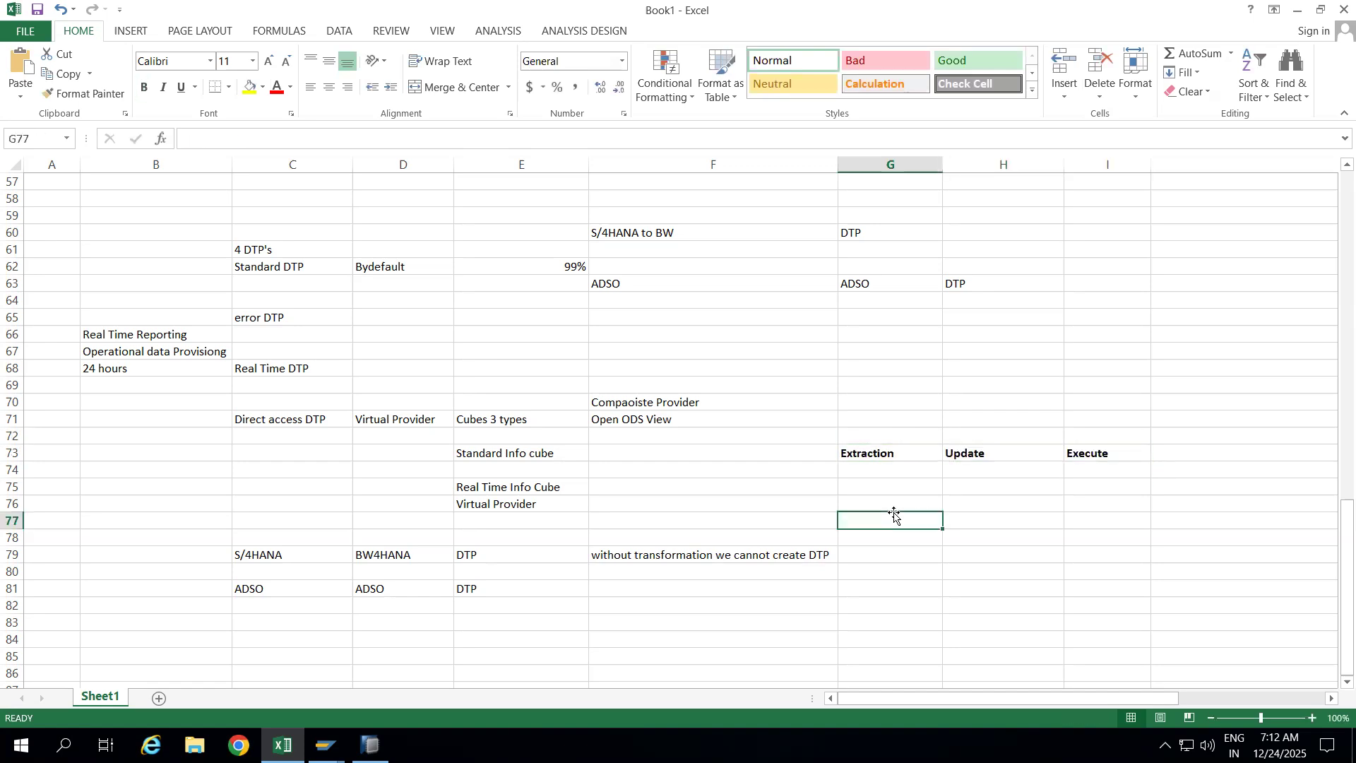
# Step: Enter "Source Information" in G75 below Extraction and "Target information" in H75 below Update
pyautogui.click(866, 422)
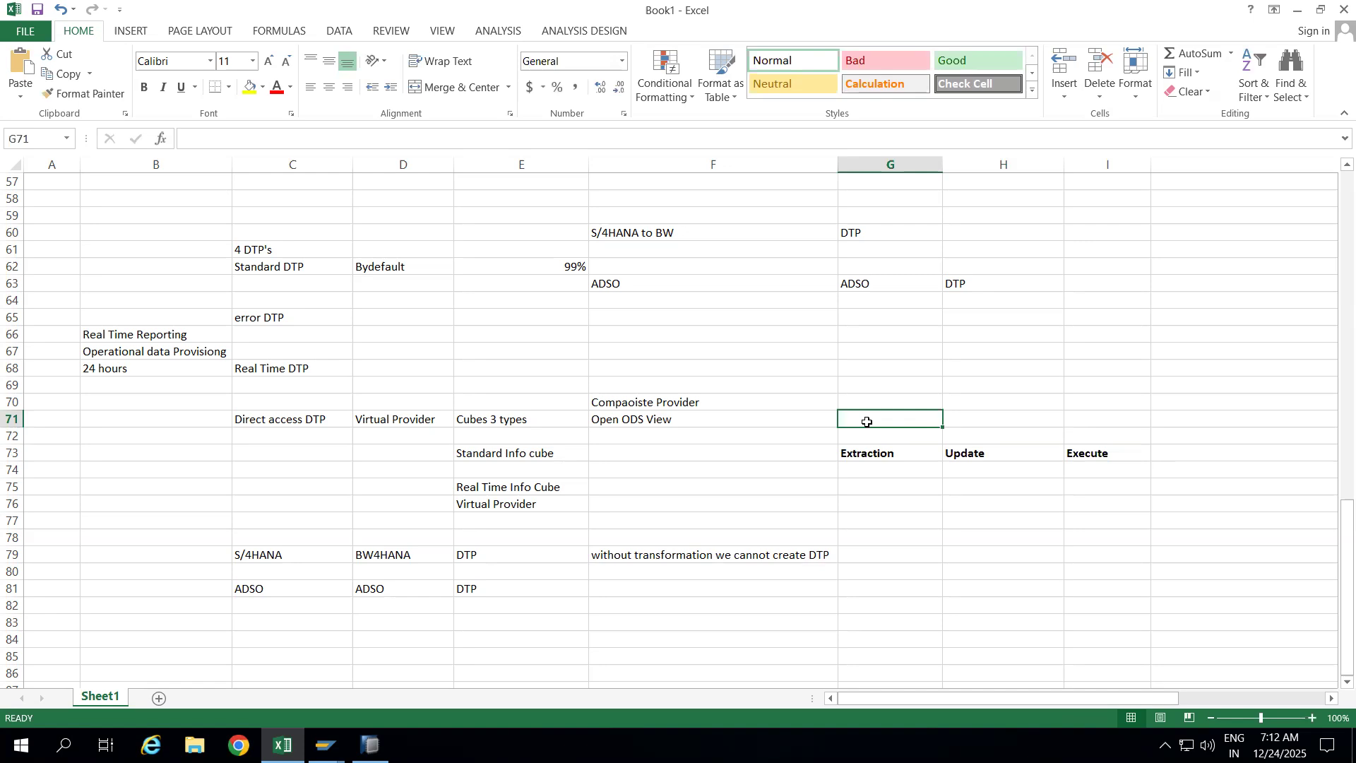
pyautogui.click(851, 485)
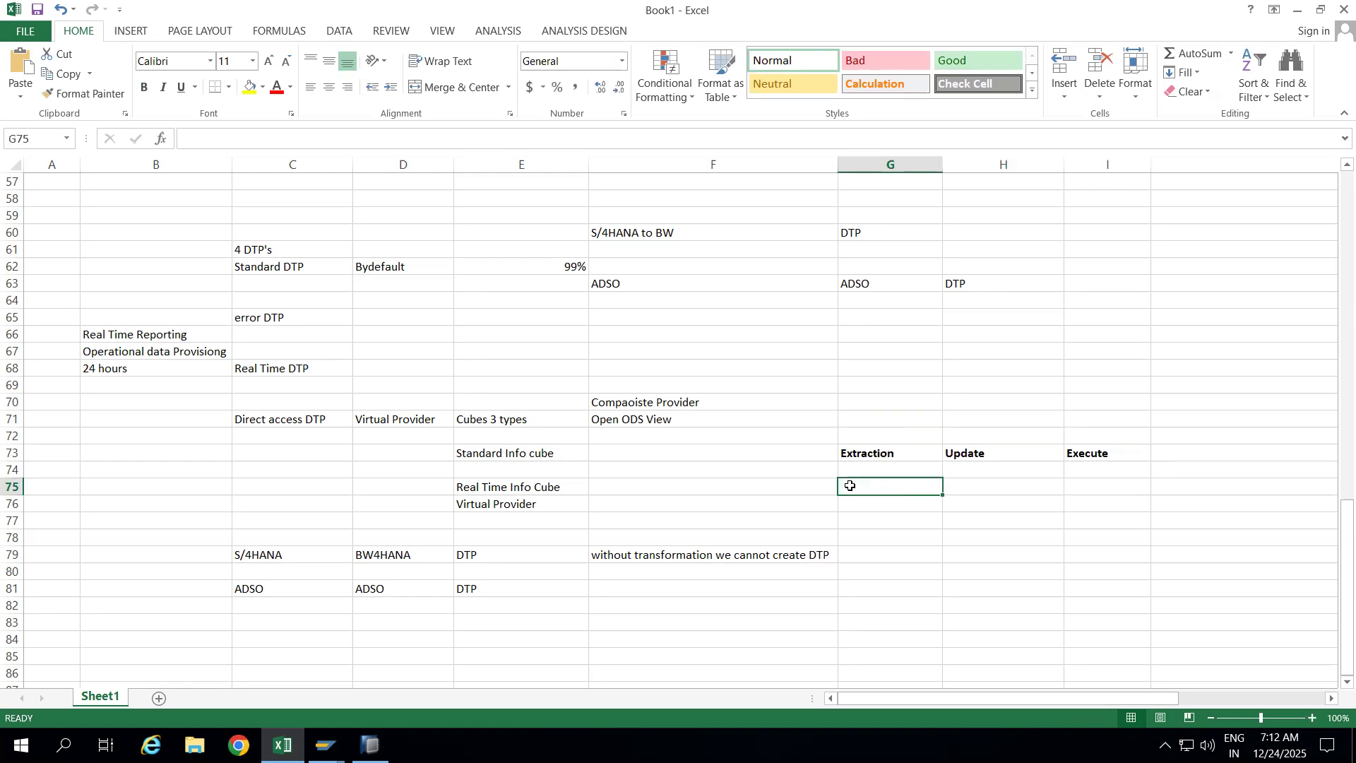
pyautogui.write('Sour')
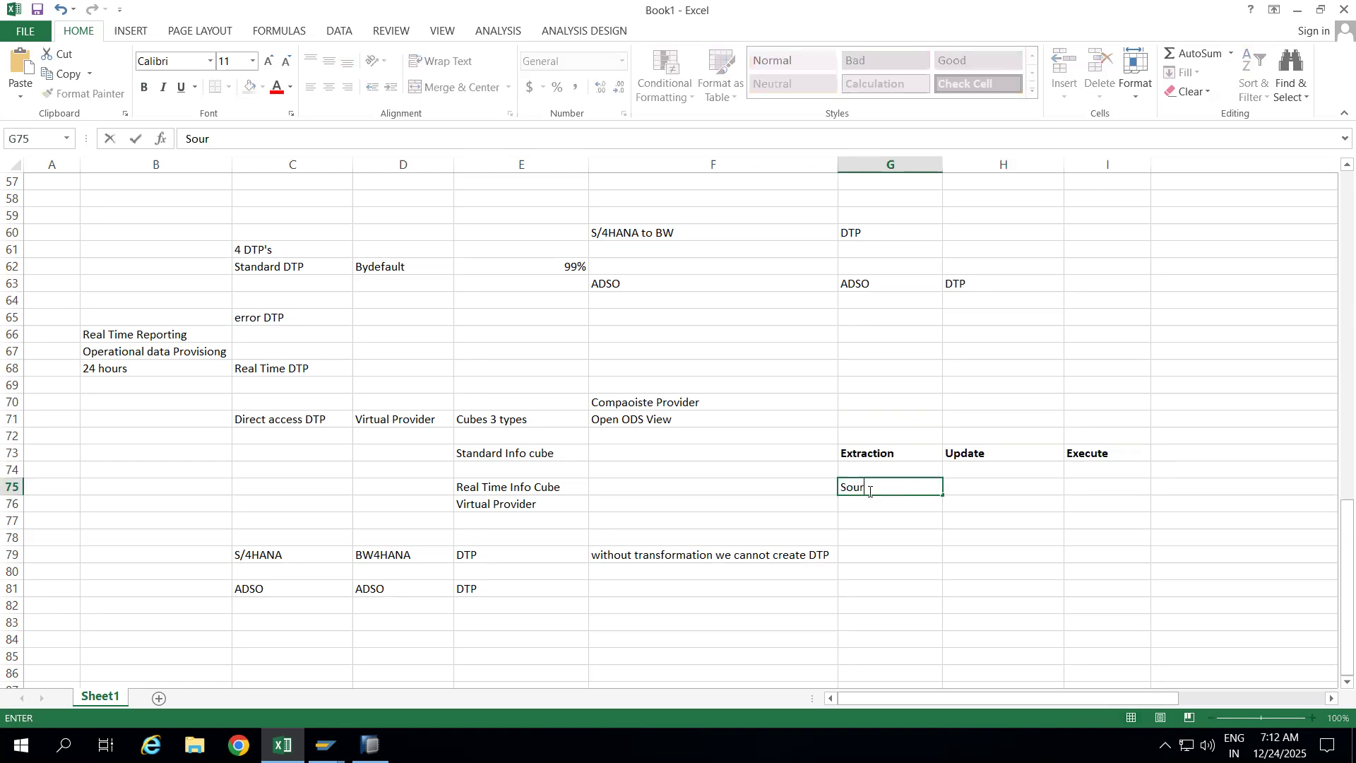
pyautogui.write('ce Information')
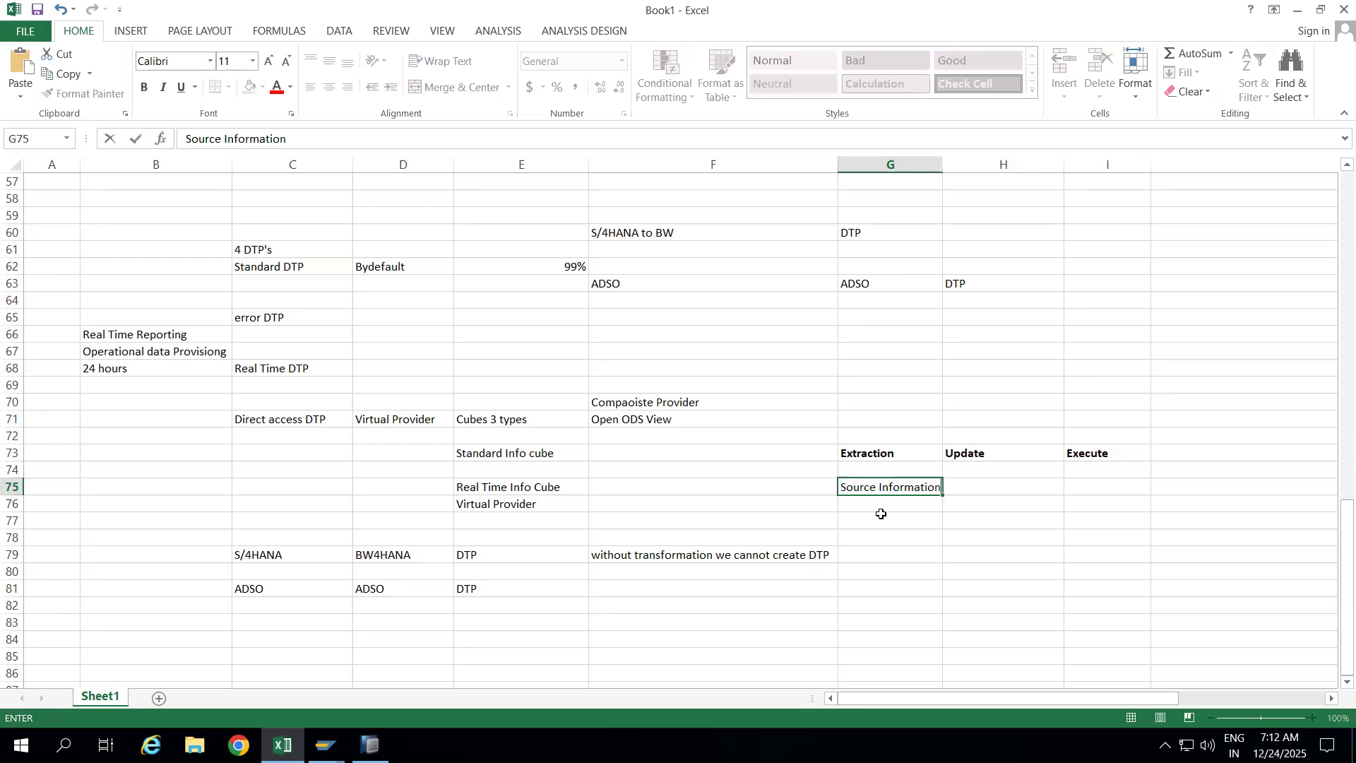
pyautogui.click(880, 515)
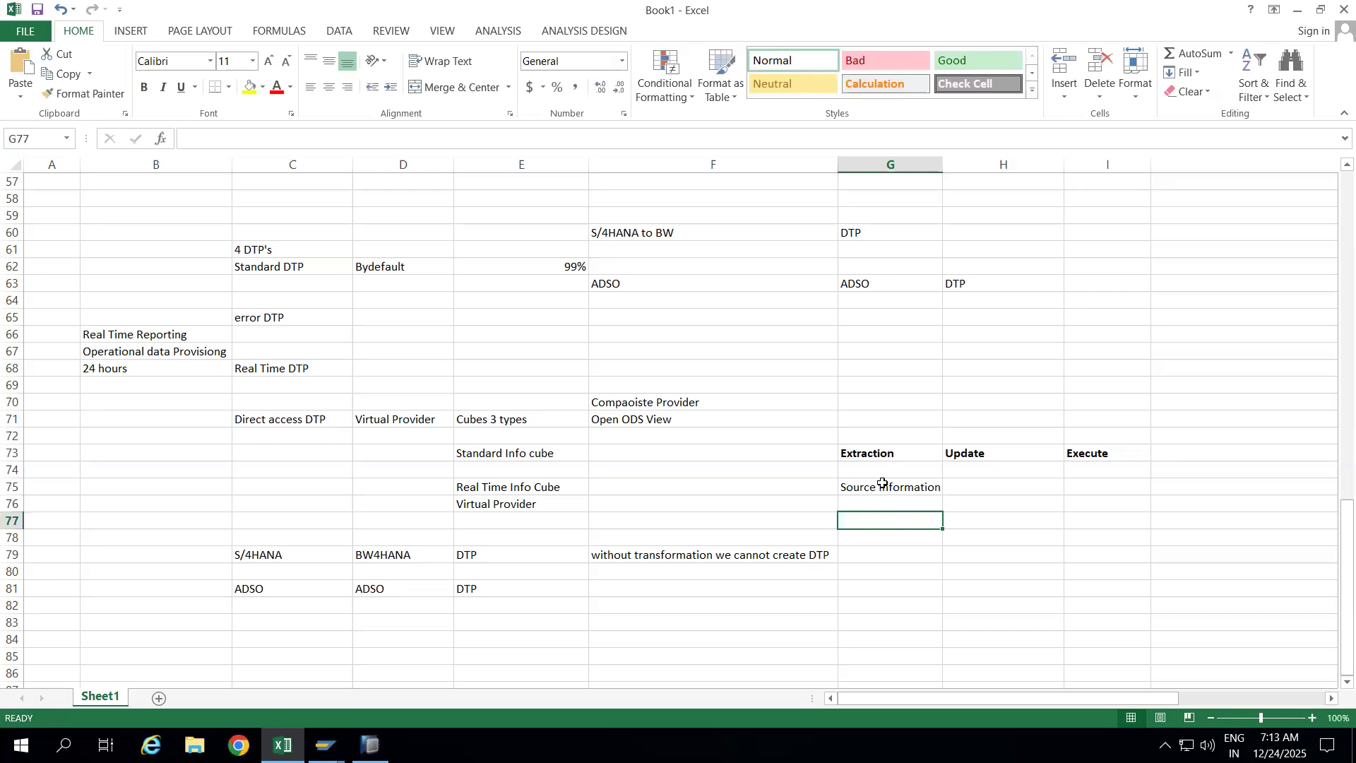
pyautogui.click(997, 485)
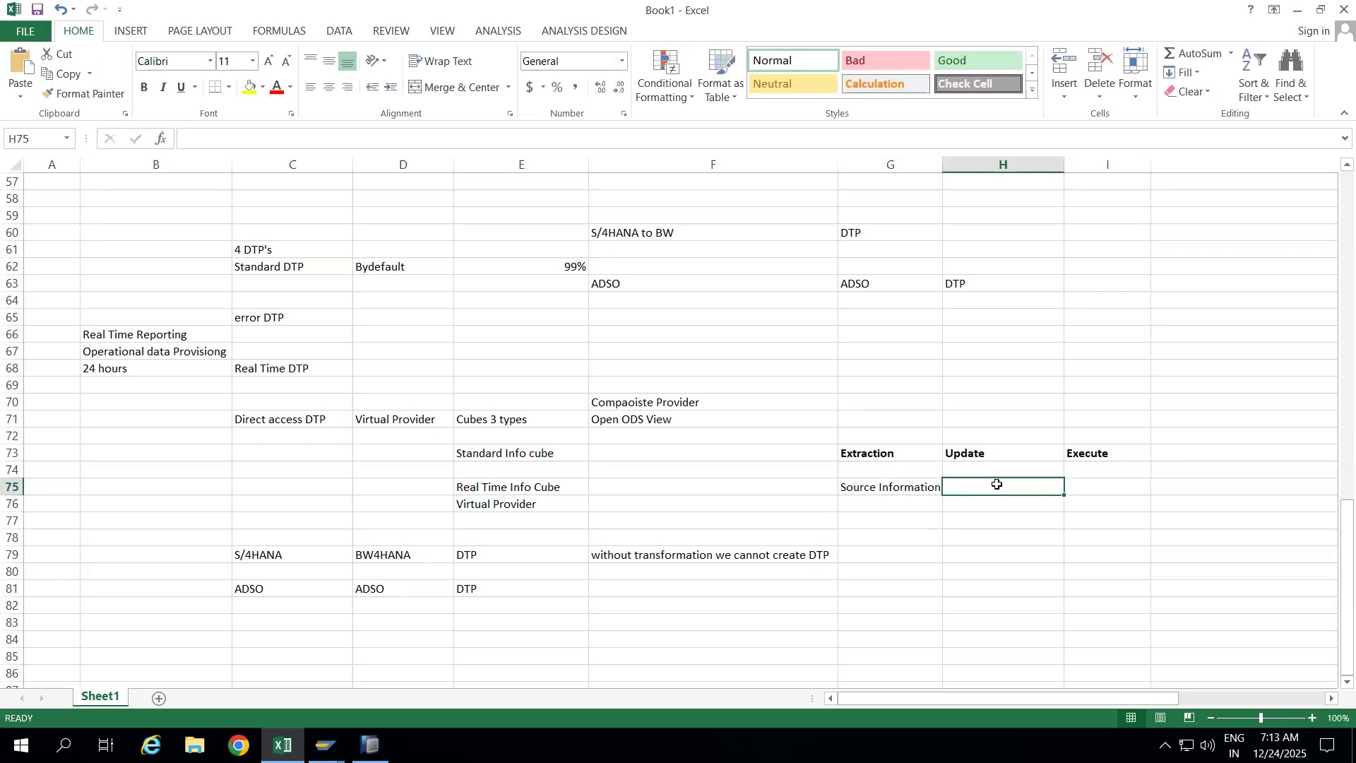
pyautogui.write('Target')
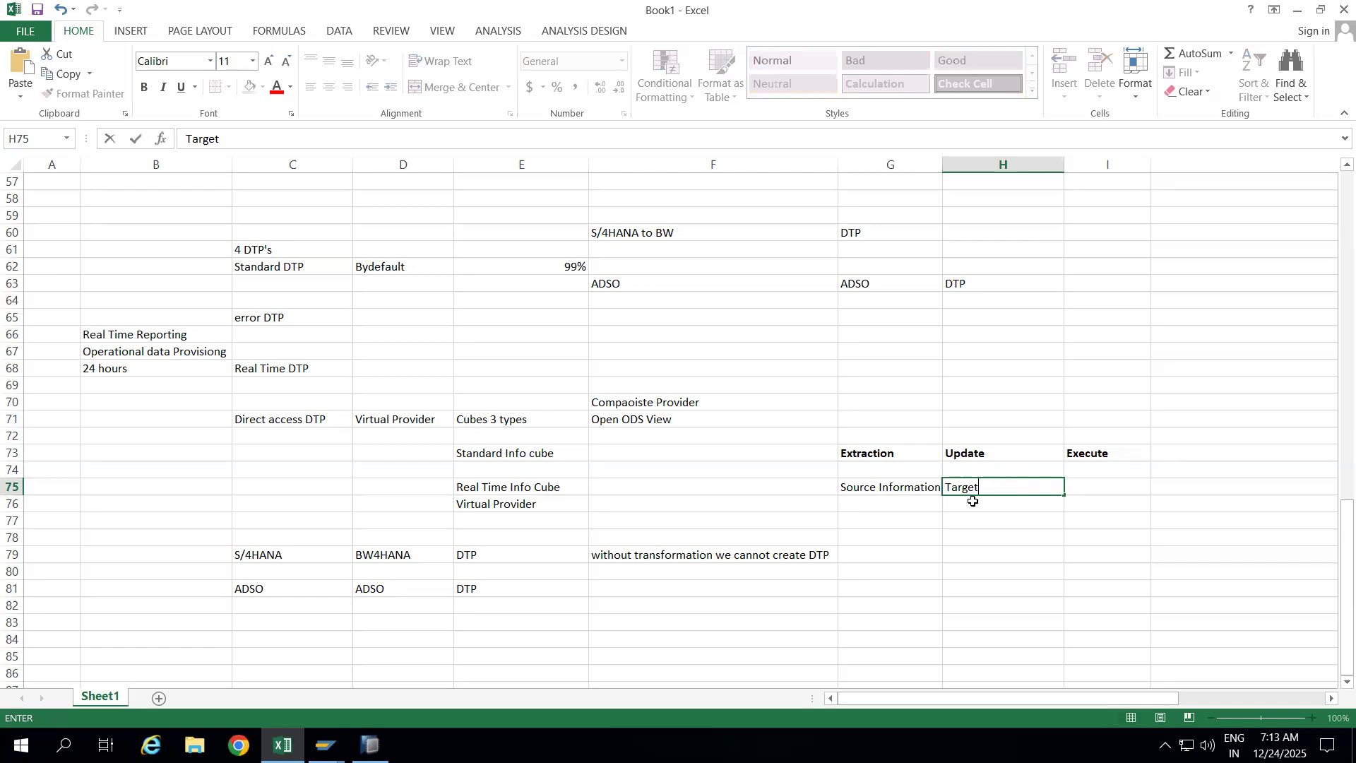
pyautogui.write(' information')
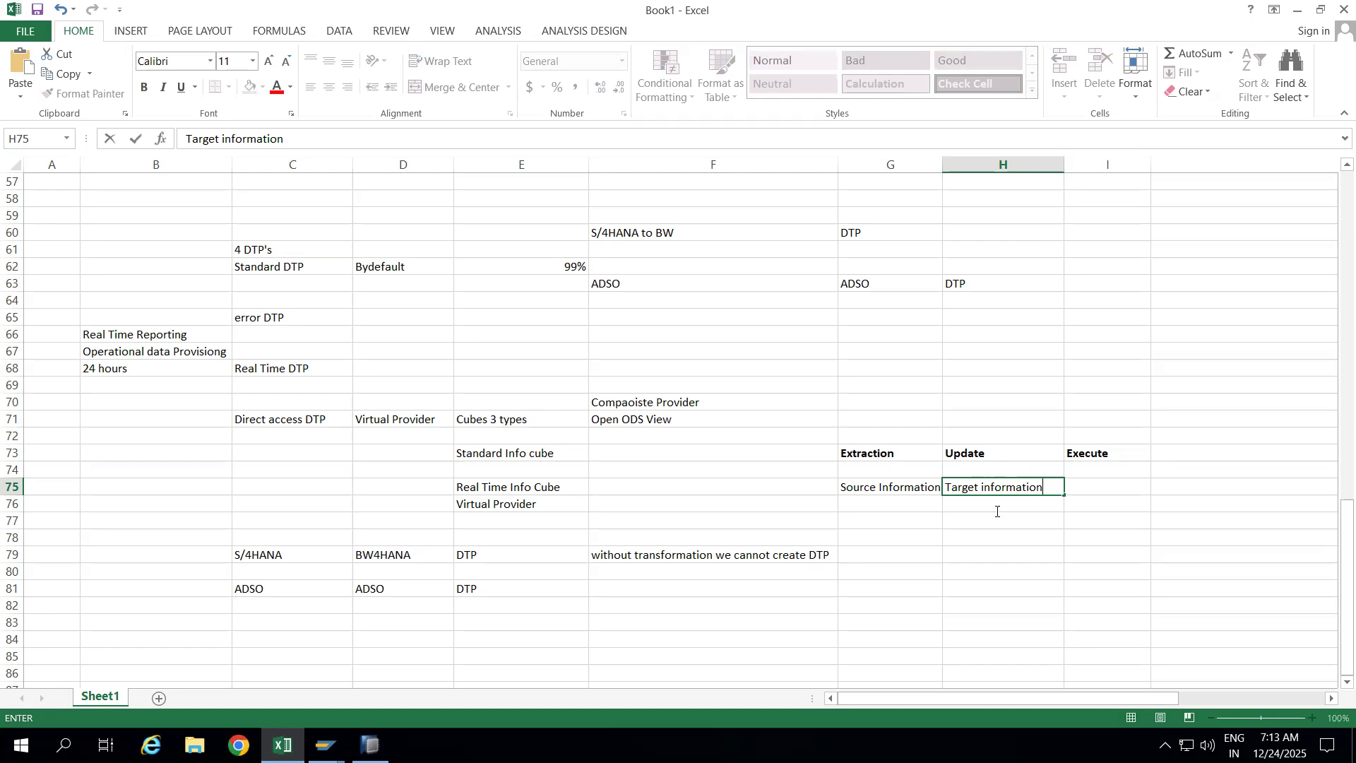
pyautogui.click(965, 541)
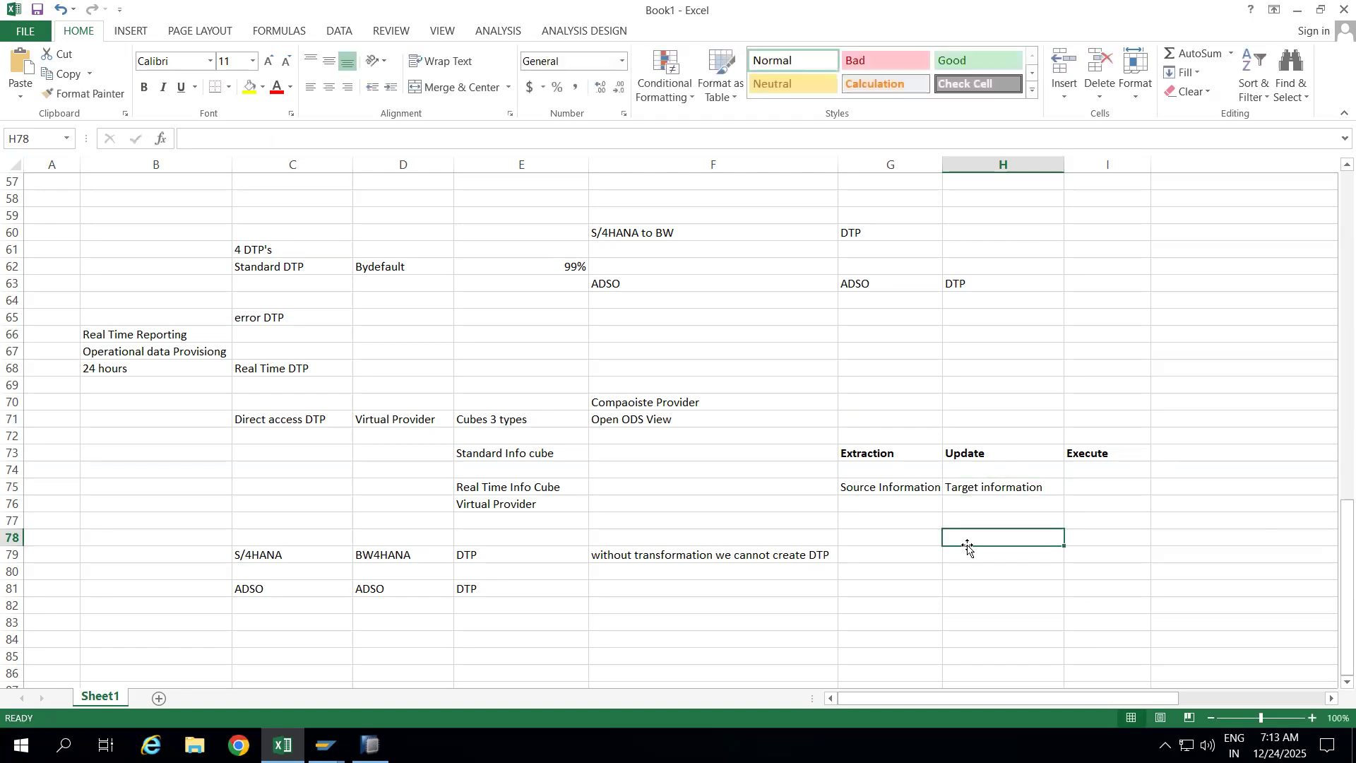
# Step: Widen column G to leave space between the Source Information and Target information notes
pyautogui.click(887, 488)
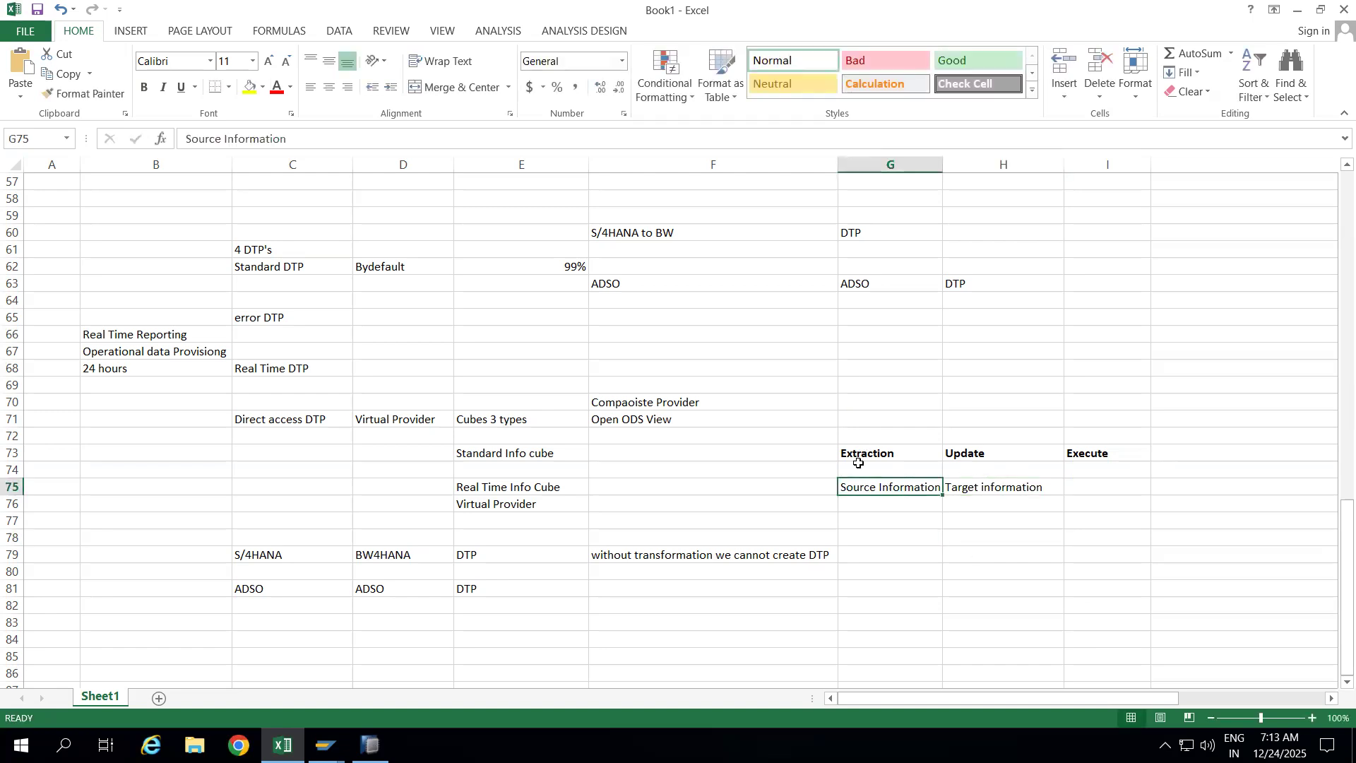
pyautogui.click(988, 486)
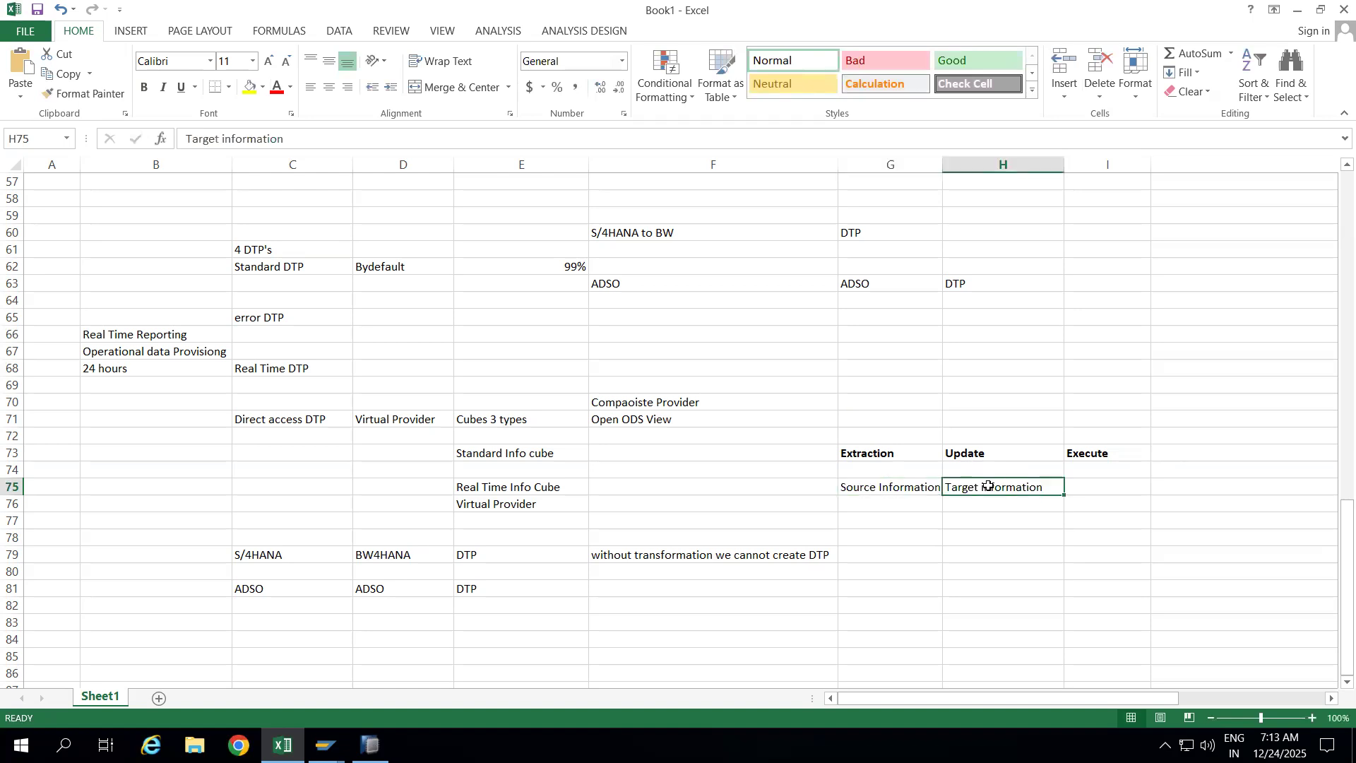
pyautogui.rightClick(939, 163)
pyautogui.click(1150, 299)
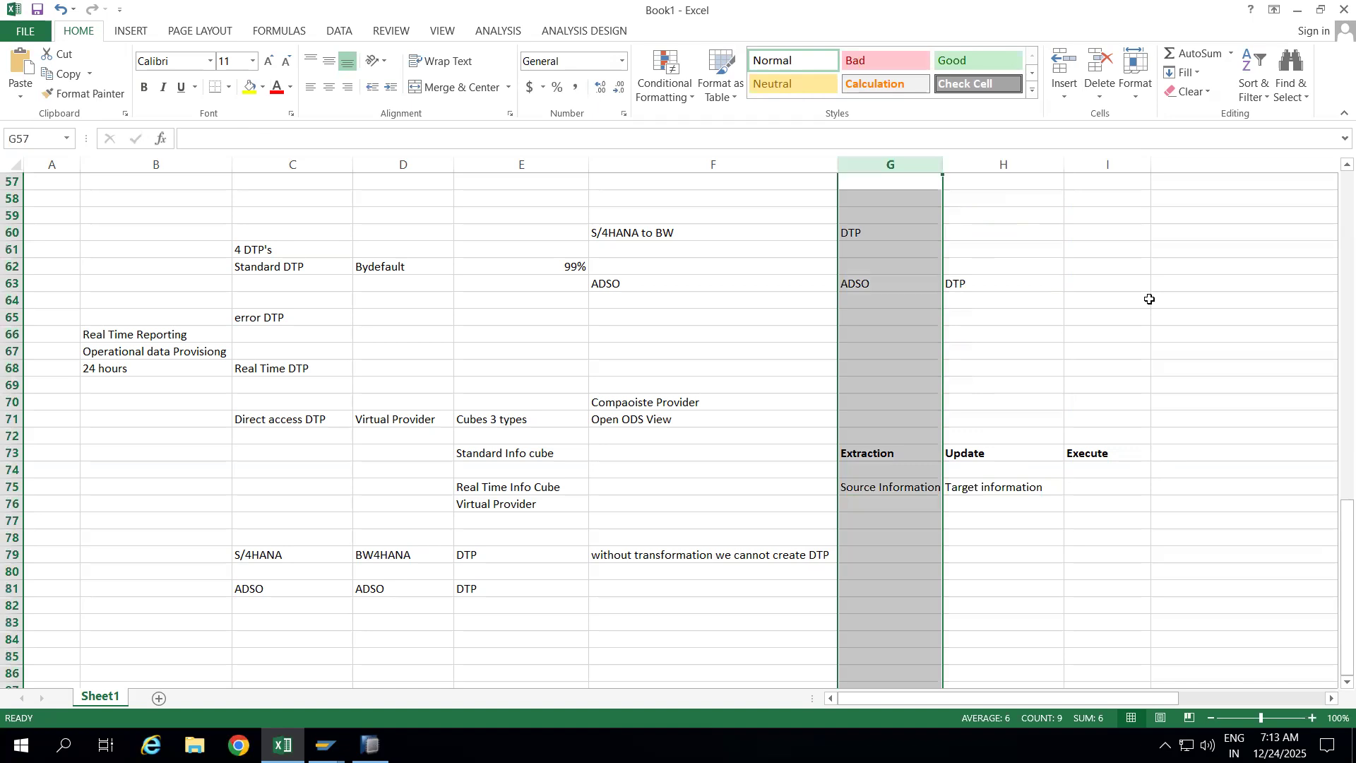
pyautogui.moveTo(942, 164); pyautogui.dragTo(992, 163)
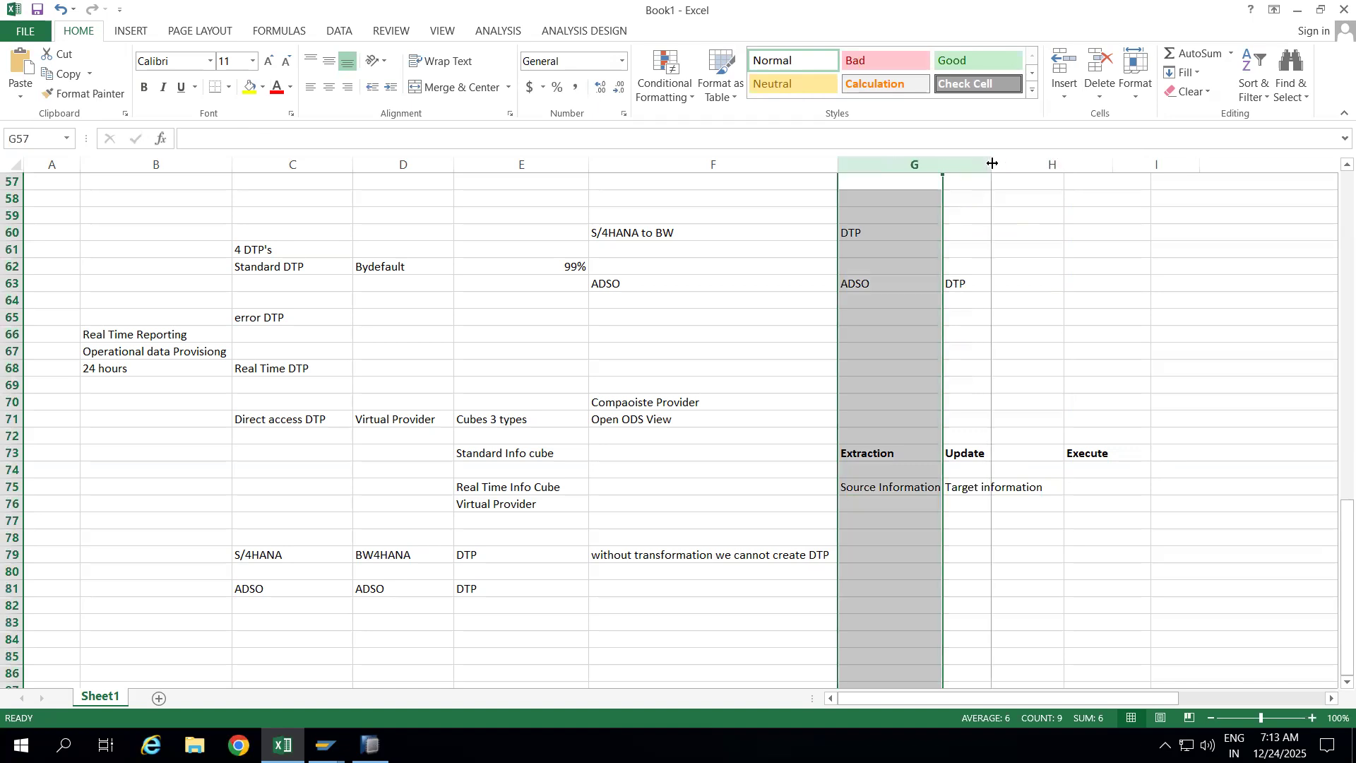
pyautogui.click(1045, 314)
pyautogui.click(900, 488)
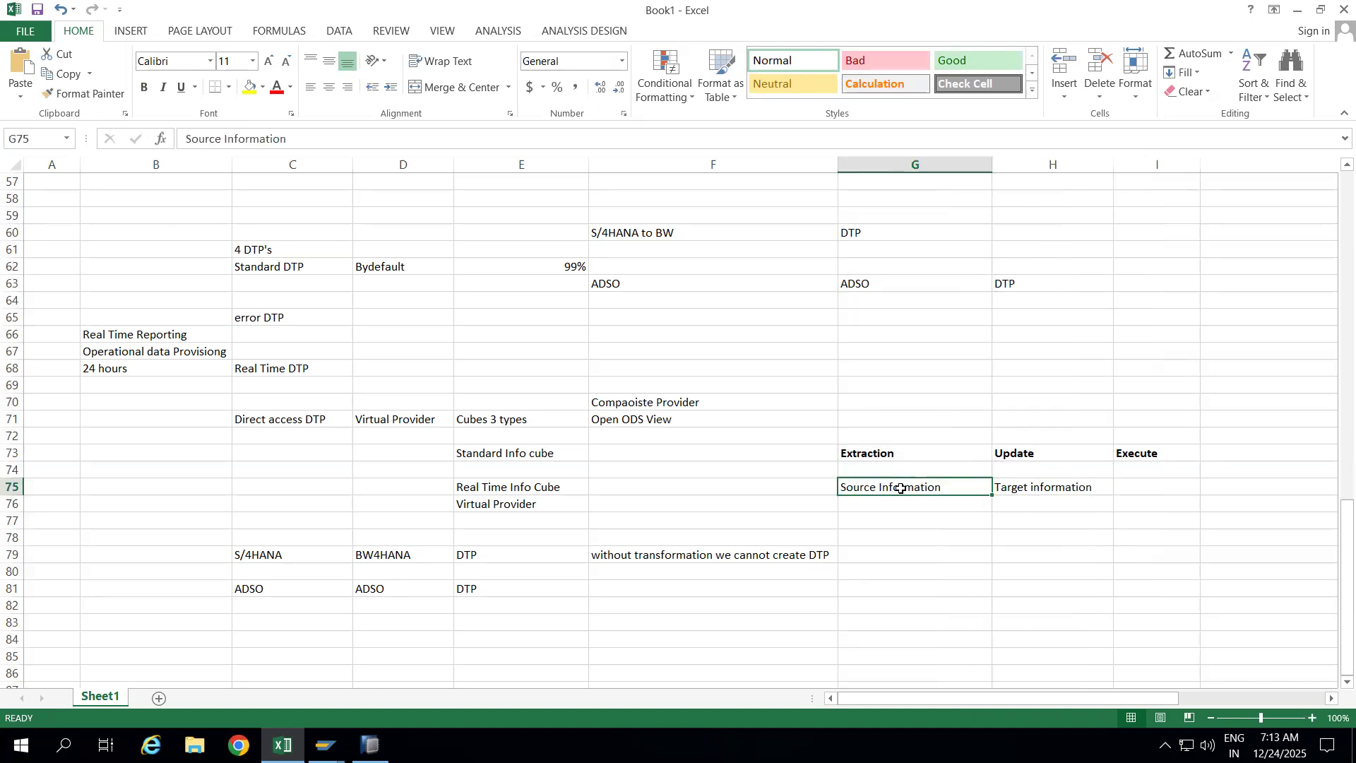
pyautogui.click(864, 400)
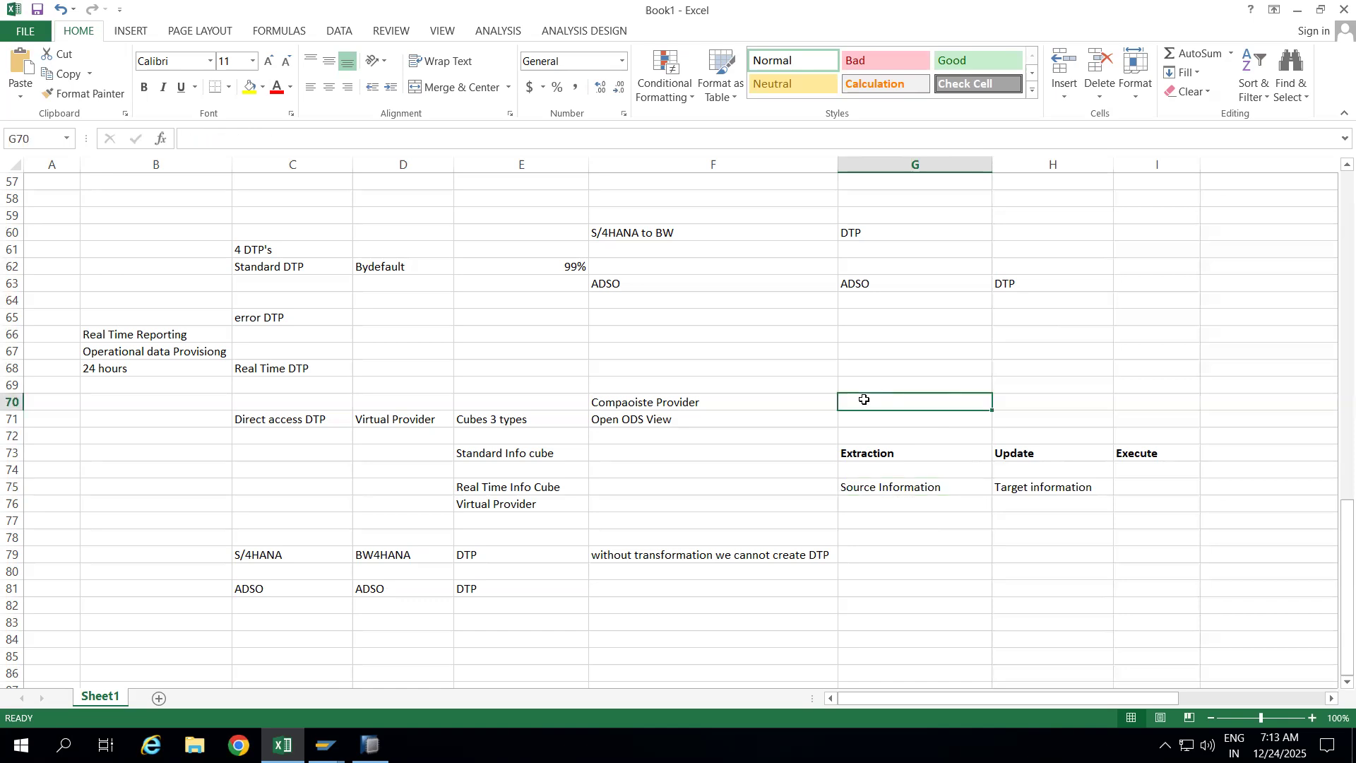
# Step: Enter "ADSO1" in G70 as the example source and "ADSO" in H70 as the example target
pyautogui.write('ADSO1')
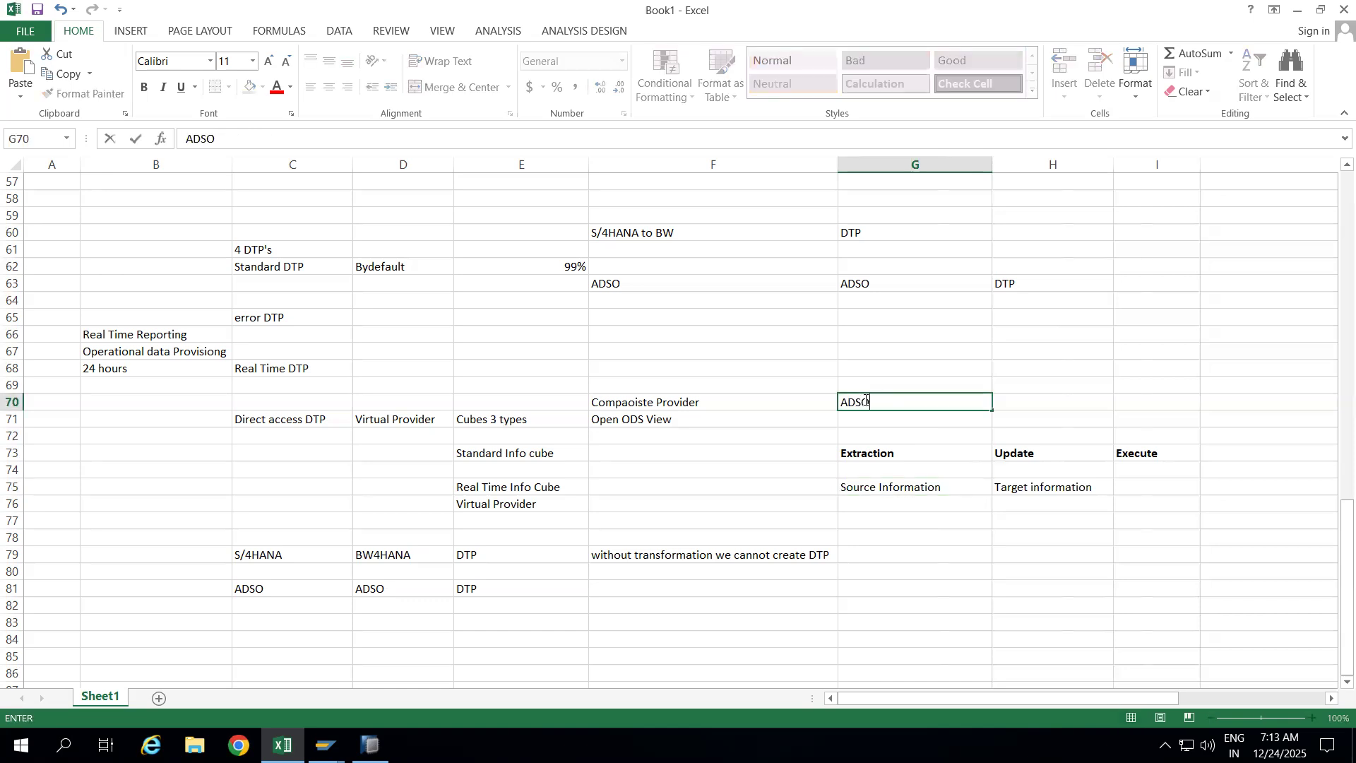
pyautogui.click(1038, 400)
pyautogui.write('ADSO2')
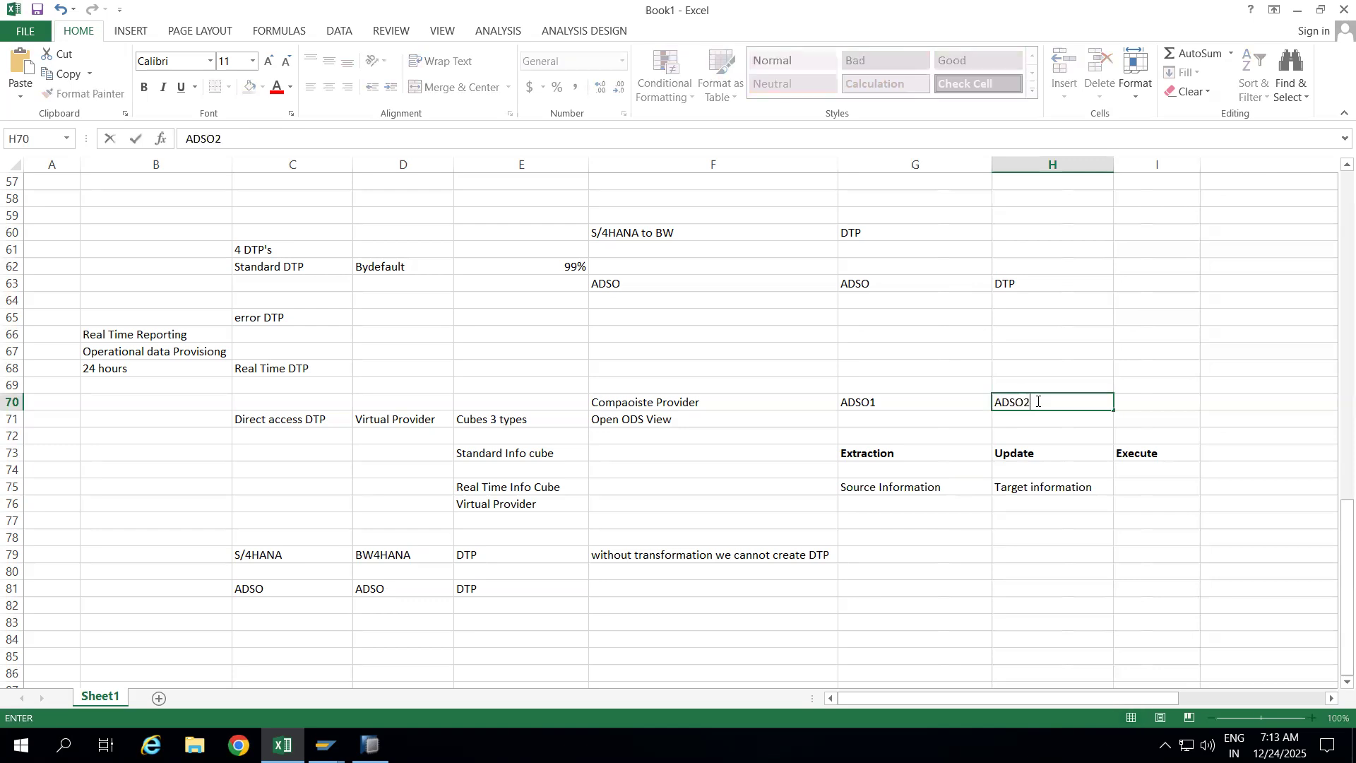
pyautogui.write('ADSO2')
pyautogui.press('BackSpace')
pyautogui.press('BackSpace')
pyautogui.press('BackSpace')
pyautogui.press('BackSpace')
pyautogui.press('BackSpace')
# Step: Enter "ADSO2" in H76 under Target information and complete the target name in H70 as "ADSO2"
pyautogui.click(1031, 508)
pyautogui.write('ADSO2')
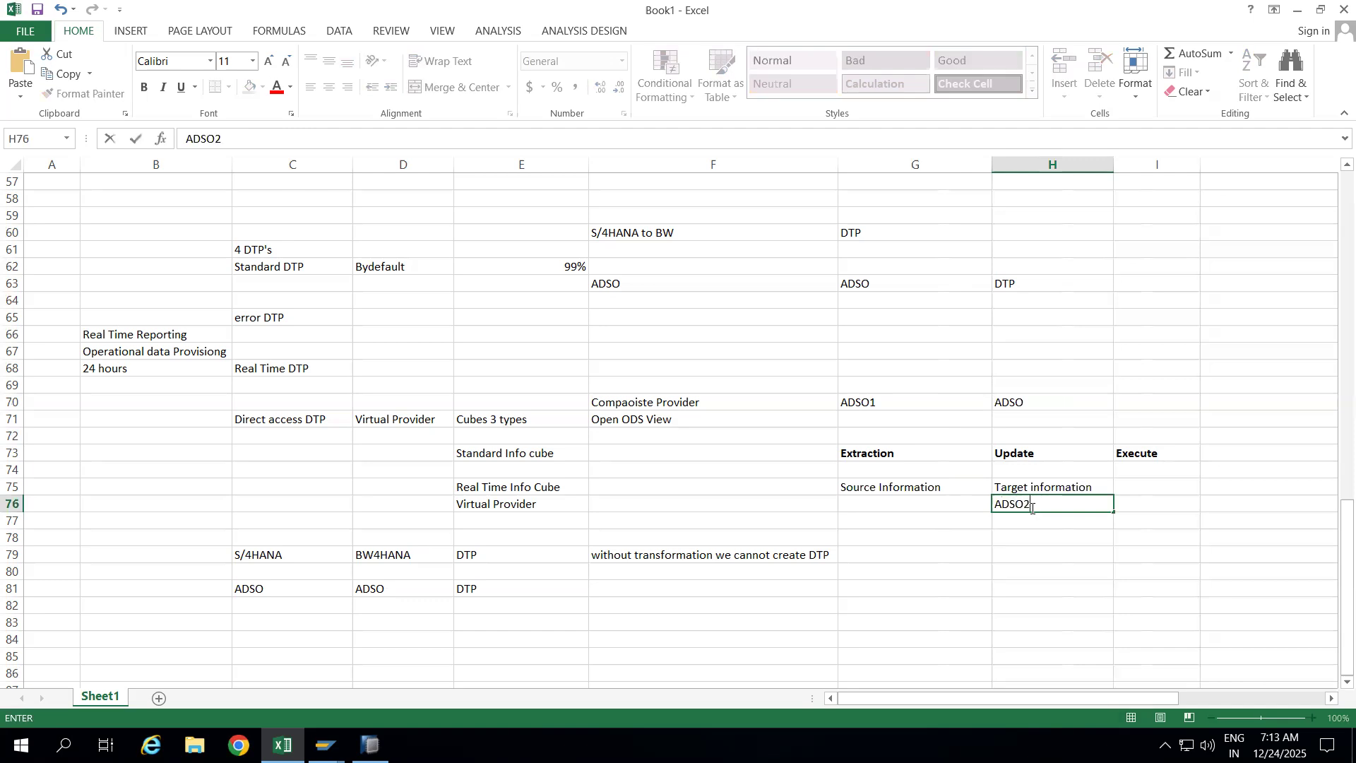
pyautogui.doubleClick(1039, 399)
pyautogui.write('2')
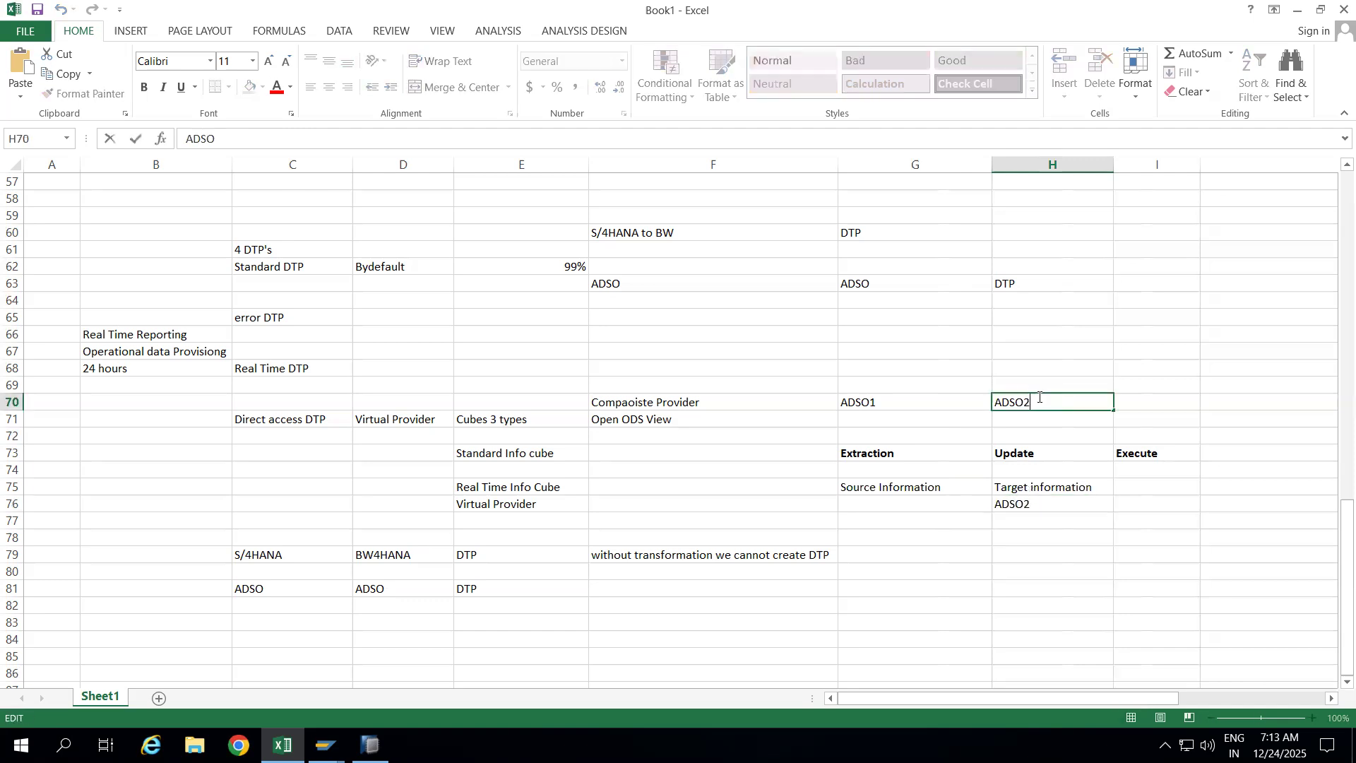
pyautogui.click(1026, 537)
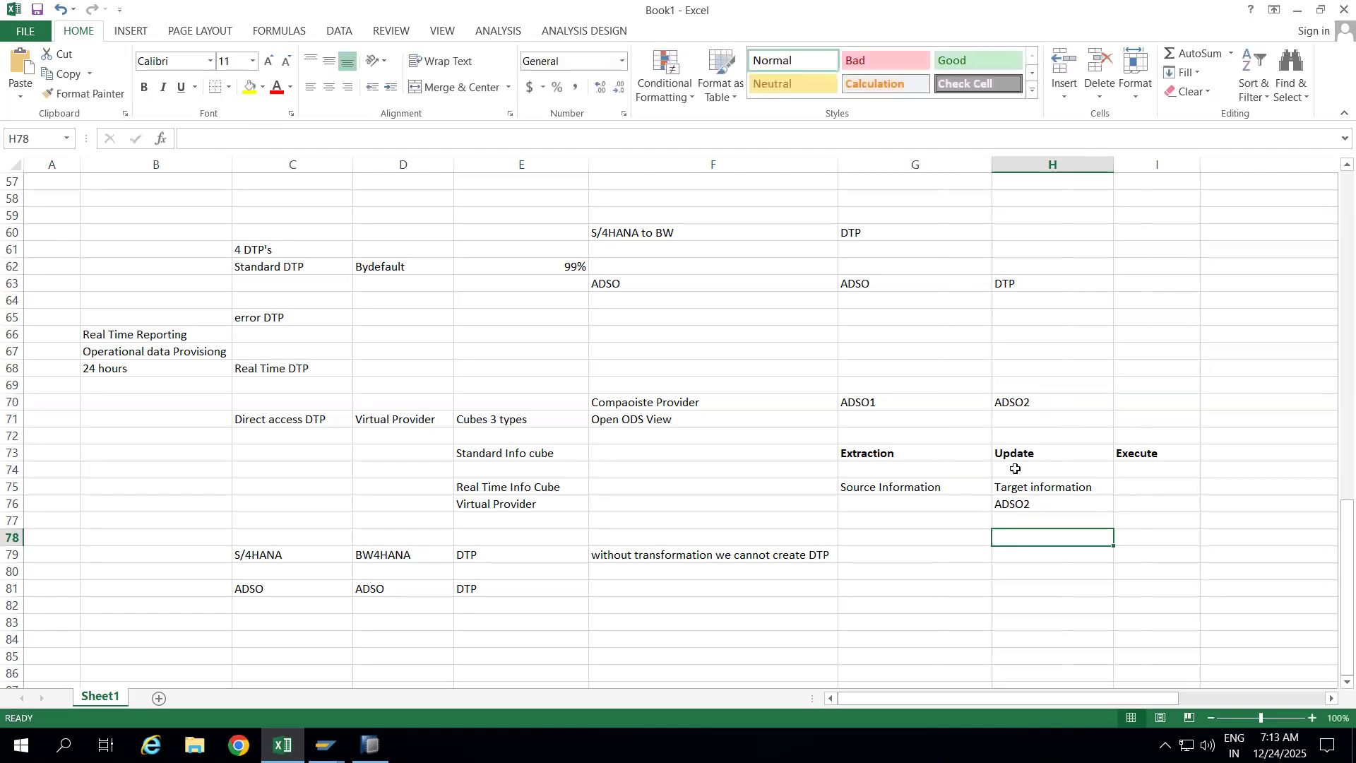
# Step: Enter "ADSO1" in G76 under Source Information
pyautogui.click(855, 505)
pyautogui.write('ADSO1')
pyautogui.click(887, 568)
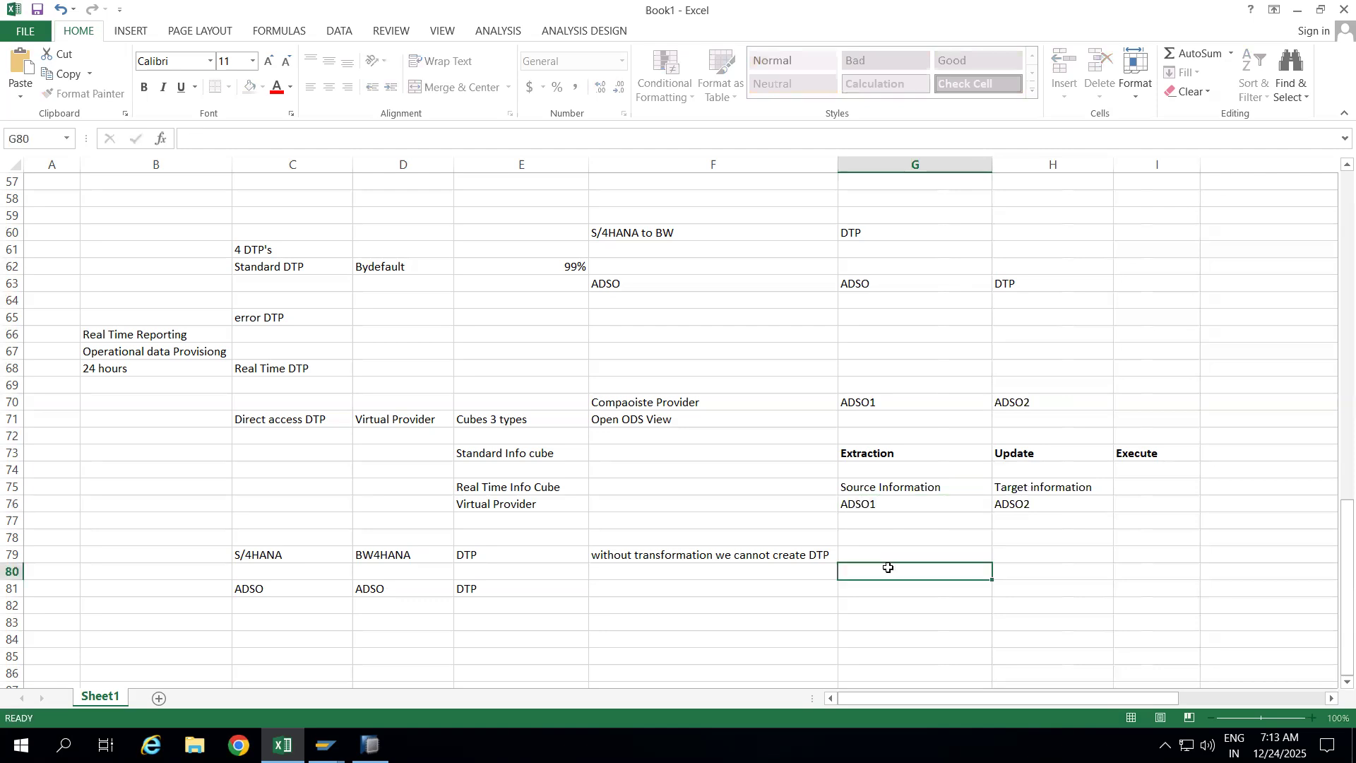
pyautogui.click(856, 504)
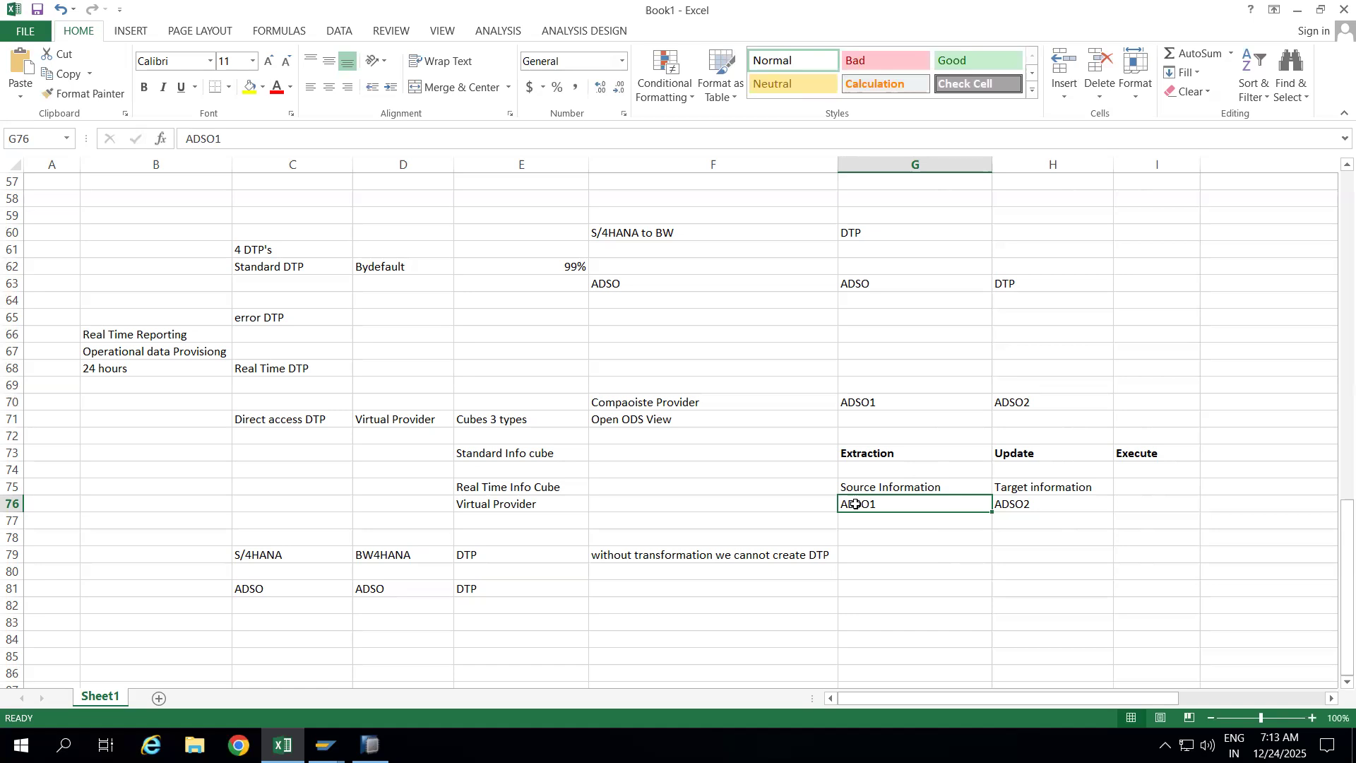
pyautogui.click(858, 405)
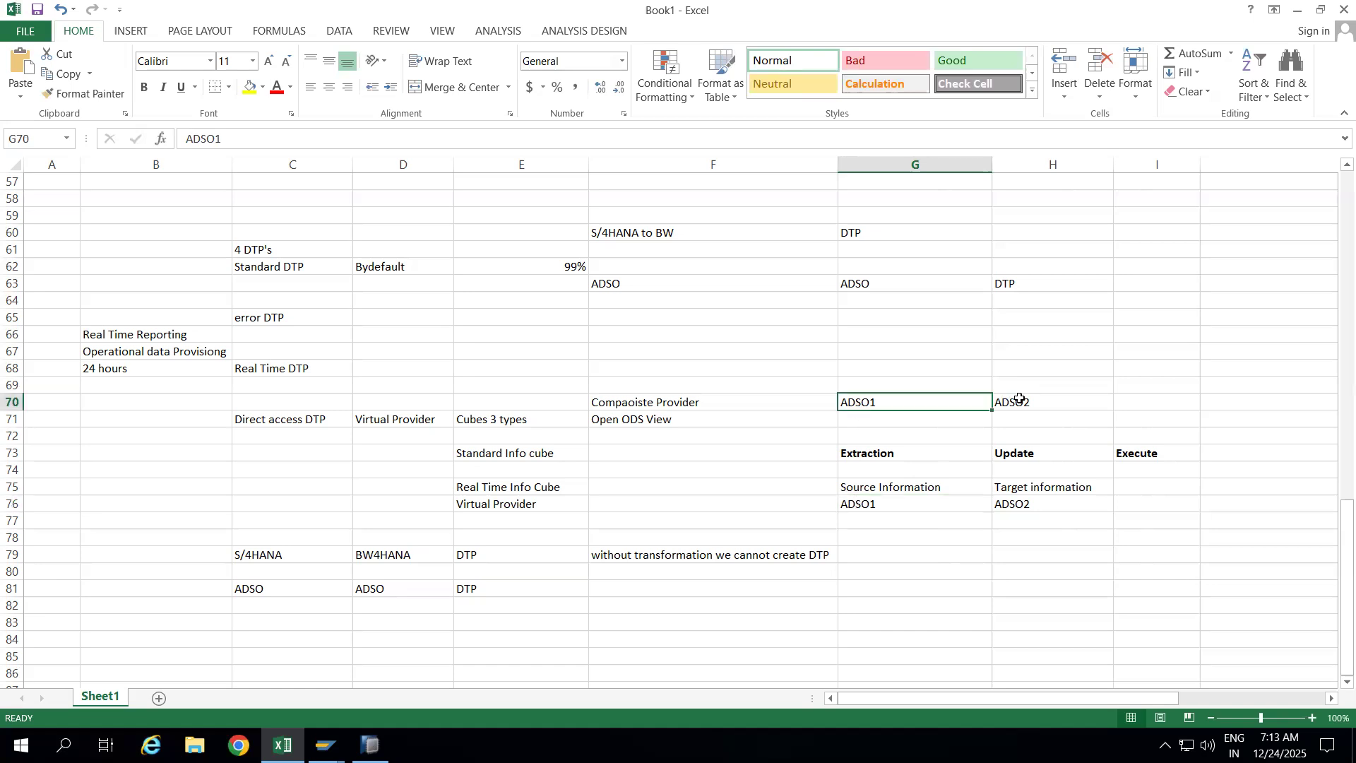
pyautogui.click(1019, 400)
pyautogui.moveTo(870, 504); pyautogui.dragTo(1027, 486)
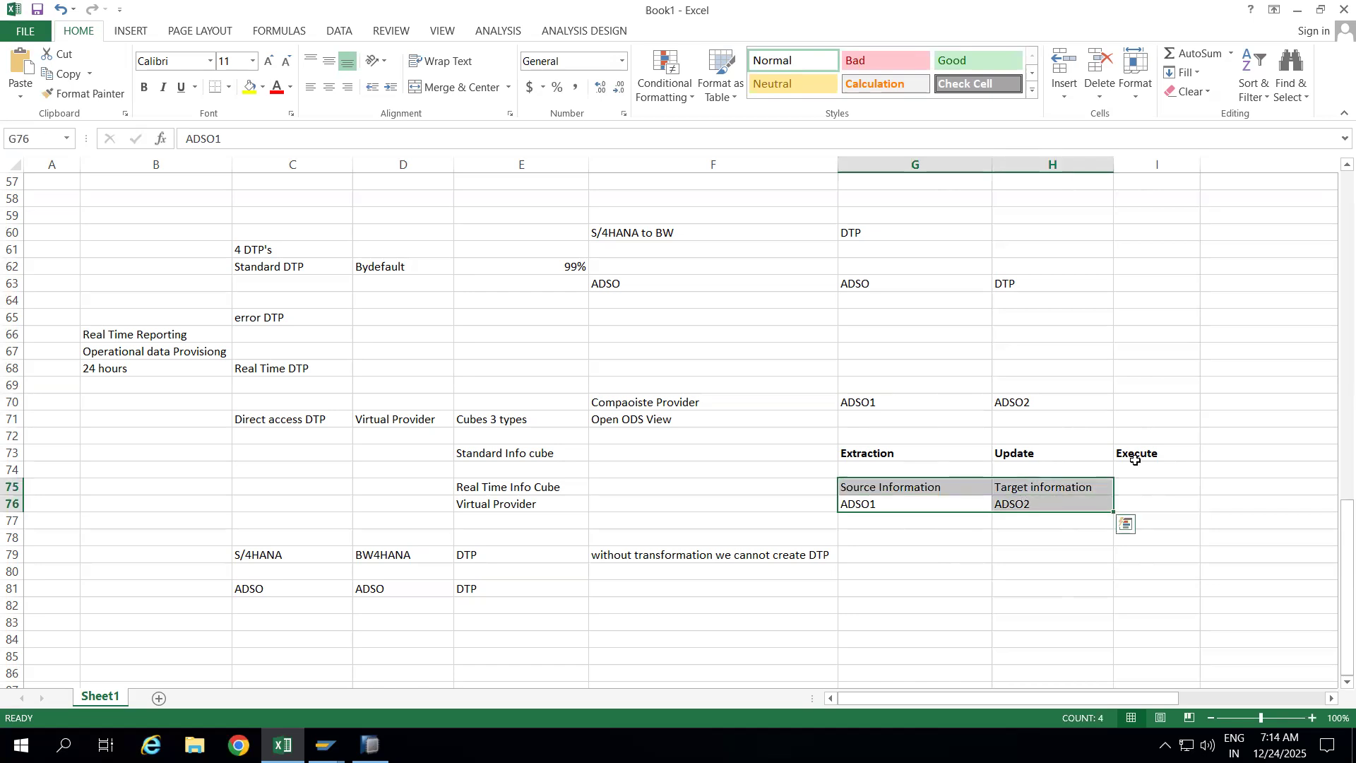
# Step: Enter "Execute" in I76 under the Execute heading
pyautogui.click(1155, 502)
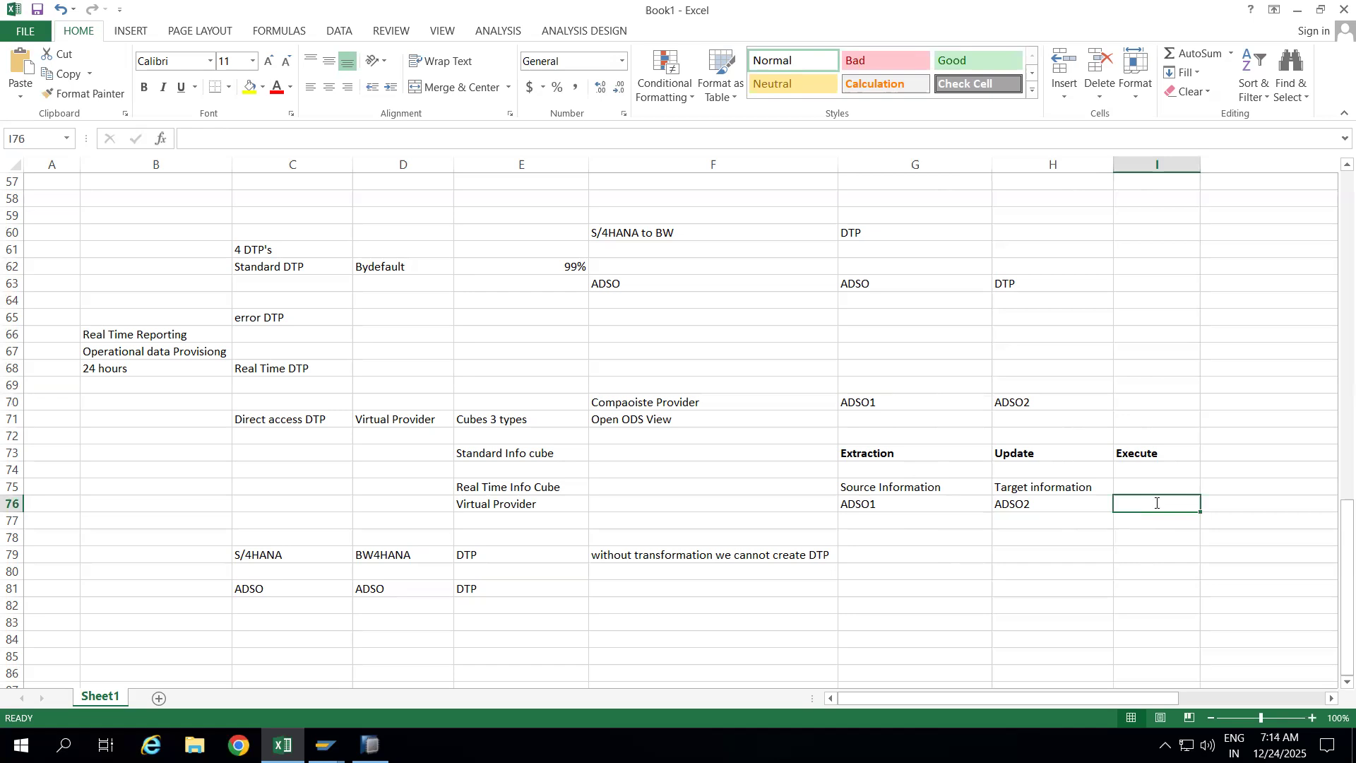
pyautogui.write('Execute')
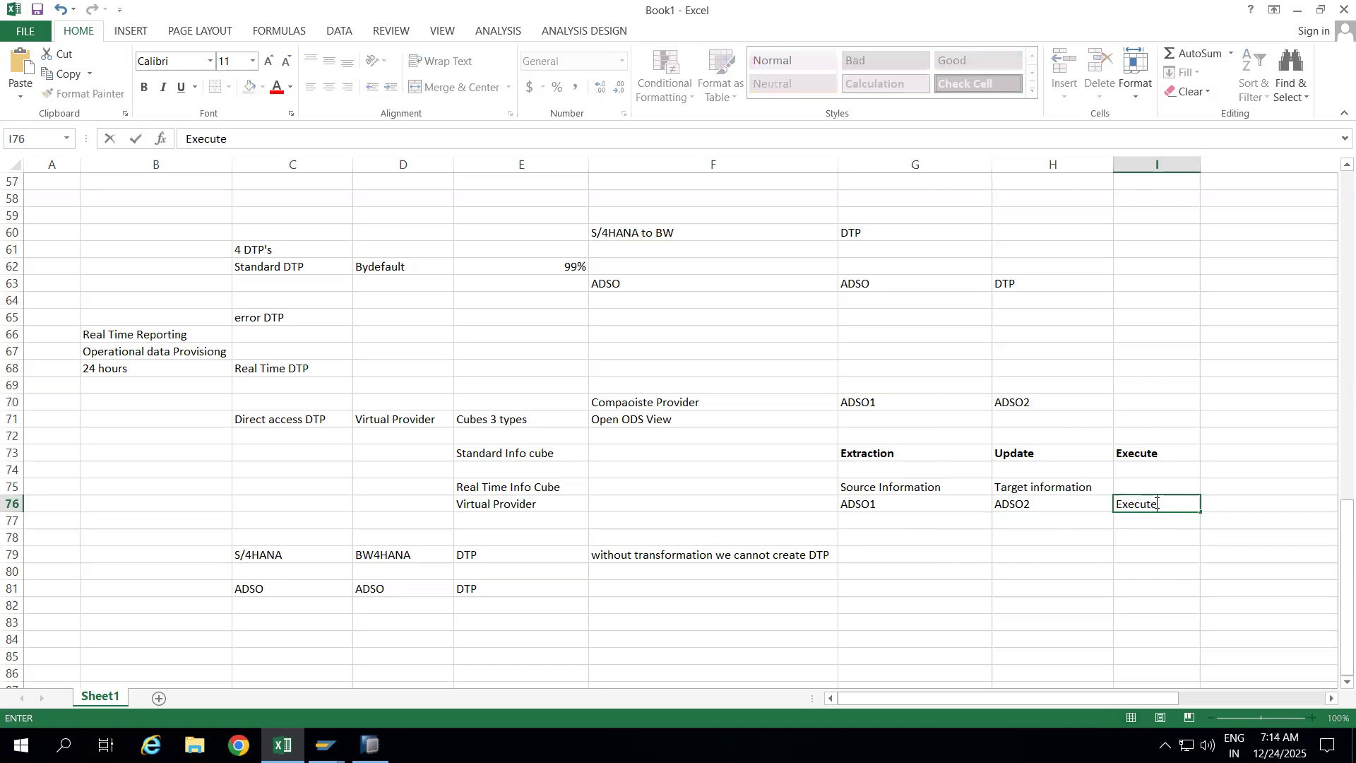